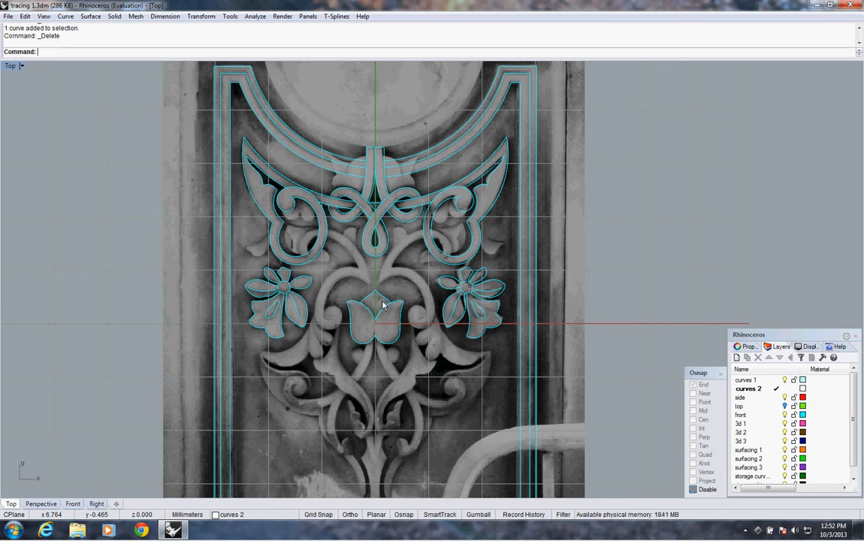
Step: Show the top layer and offset its vertical centre line through a point about 14.33 mm to the left
mouse_move(376, 312)
right_mouse_down()
mouse_move(399, 328)
mouse_move(369, 312)
right_mouse_up()
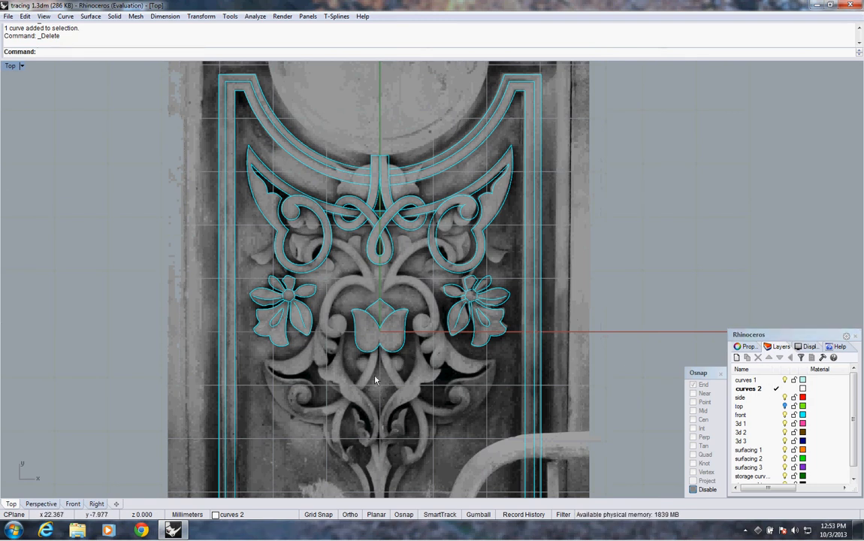
left_click(785, 406)
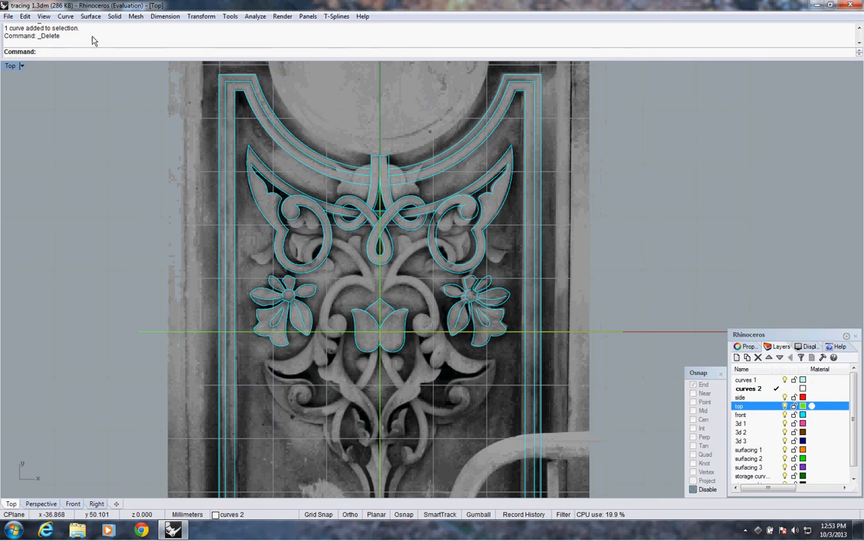
left_click(65, 16)
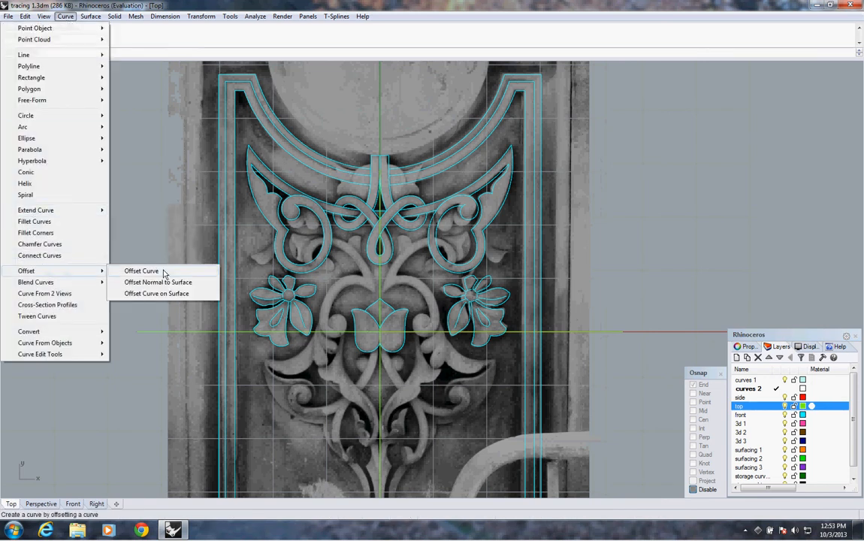
left_click(149, 271)
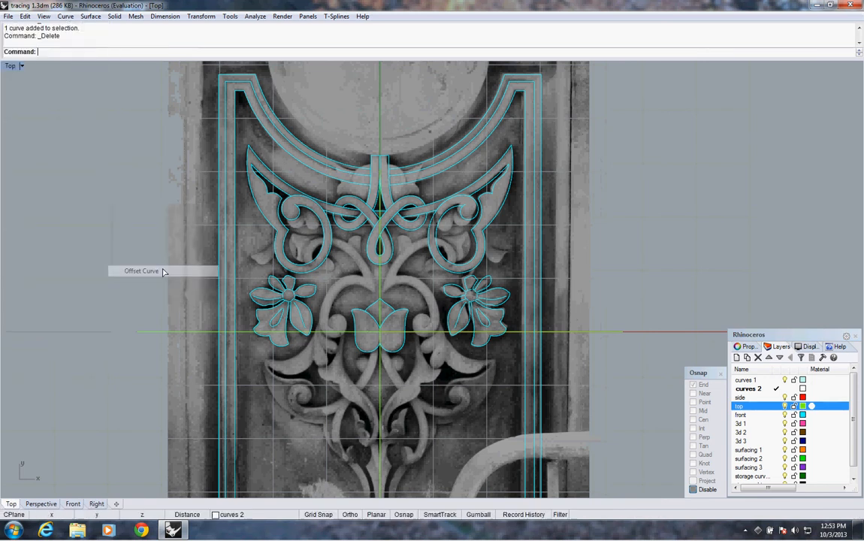
left_click(381, 284)
type("t")
key("Return")
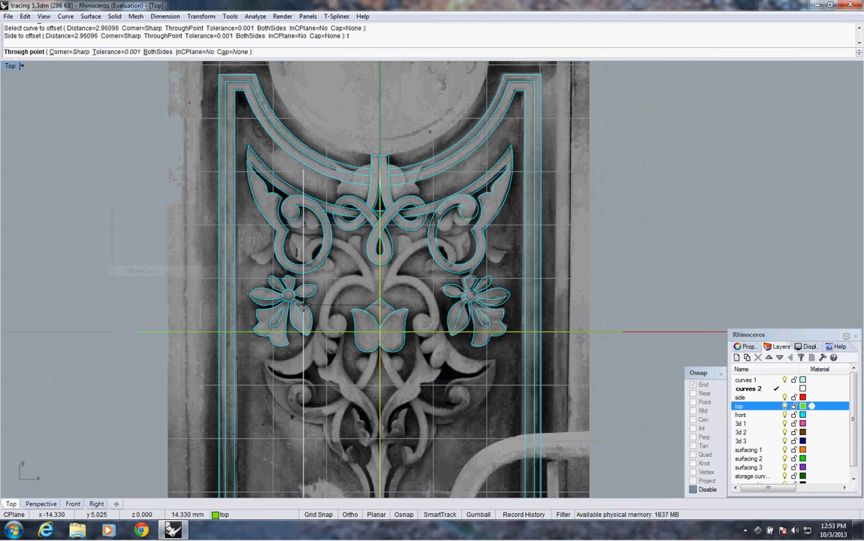
left_click(303, 305)
key("Return")
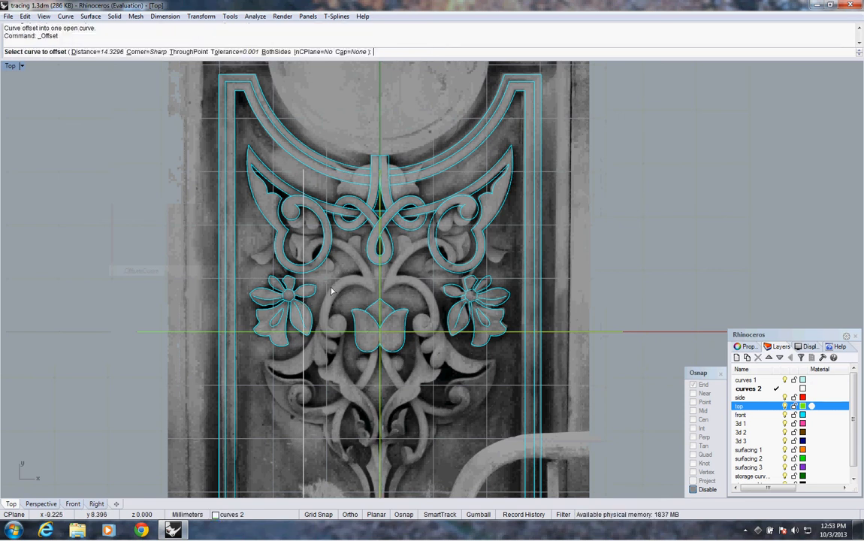
key("Escape")
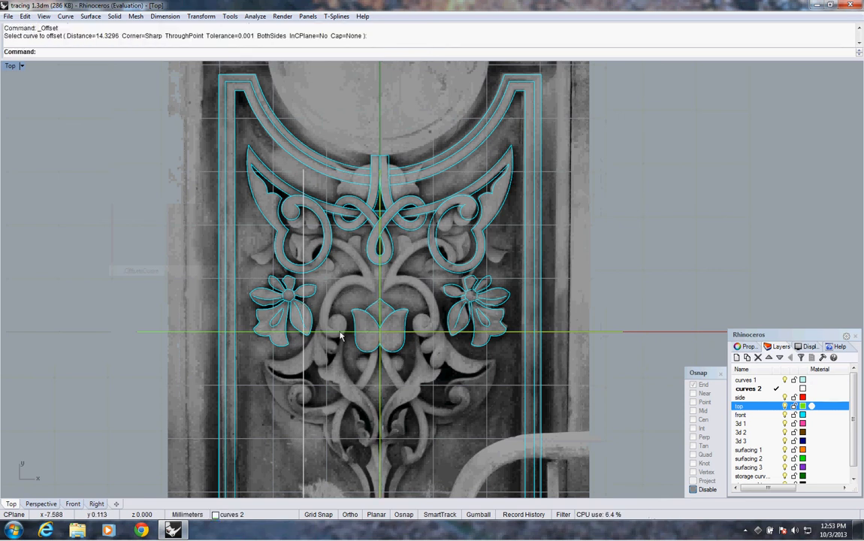
Step: Offset the horizontal centre line upward through a point about 7.34 mm away, just above the central tulip
left_click(338, 331)
key("Return")
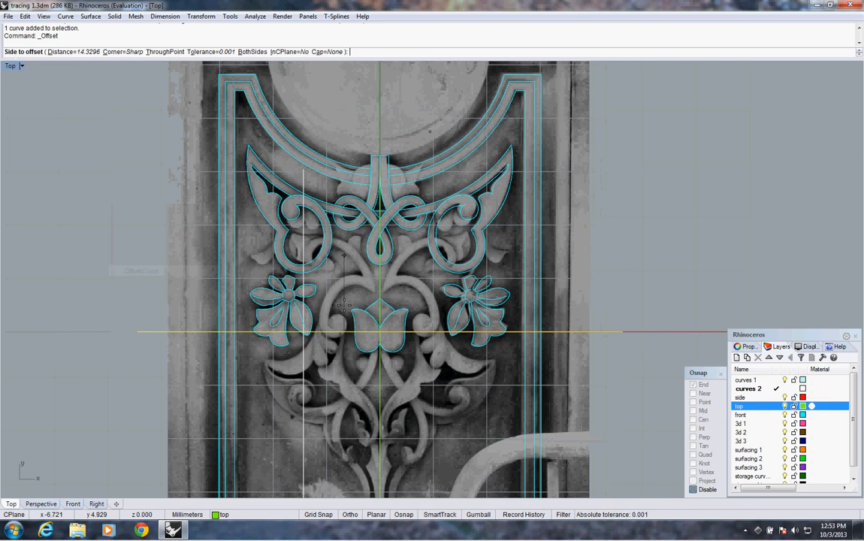
type("t")
key("Return")
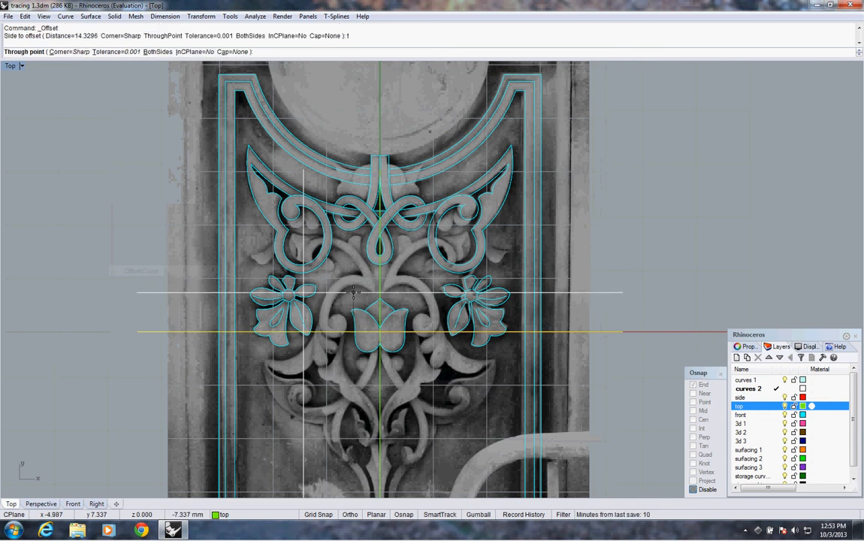
left_click(354, 291)
Step: Offset the vertical centre line through a point about 0.75 mm to its left
left_click(345, 284)
key("Return")
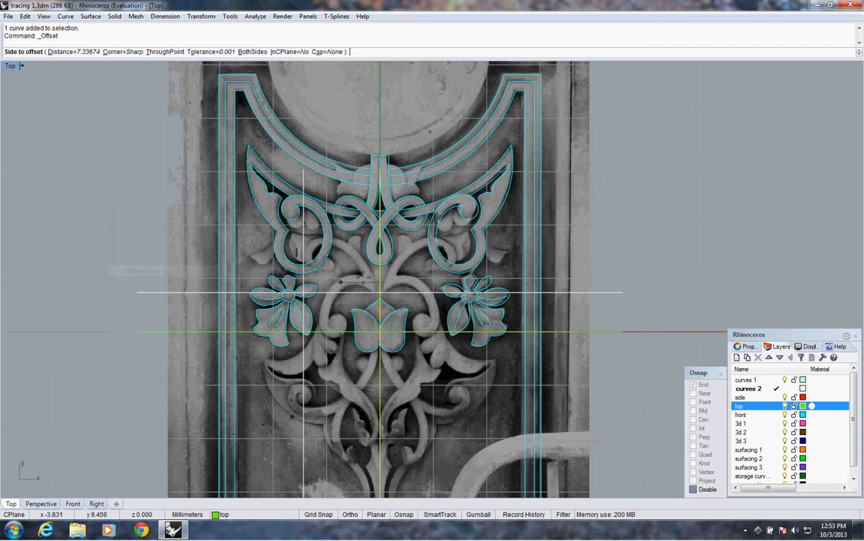
scroll(341, 282, "up", 2)
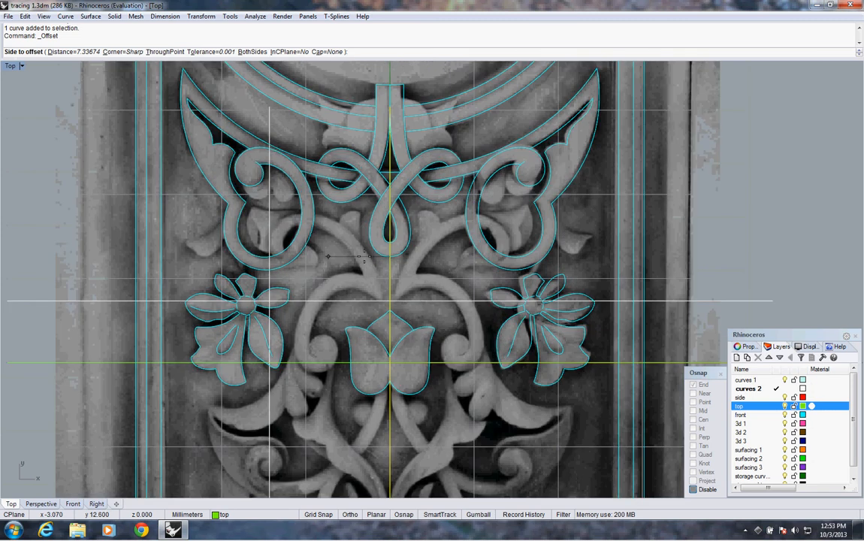
type("t")
key("Return")
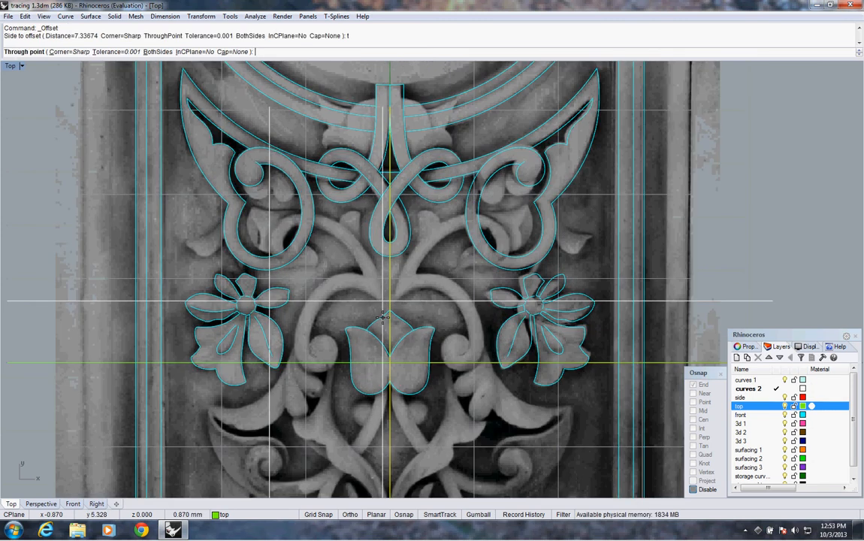
left_click(351, 293)
right_click_drag(351, 294, 348, 314)
right_click(347, 315)
key("Escape")
Step: Offset the horizontal centre line upward through a point about 17.8 mm away, level with the upper scroll branches
left_click(327, 404)
right_click(327, 405)
type("t")
key("Return")
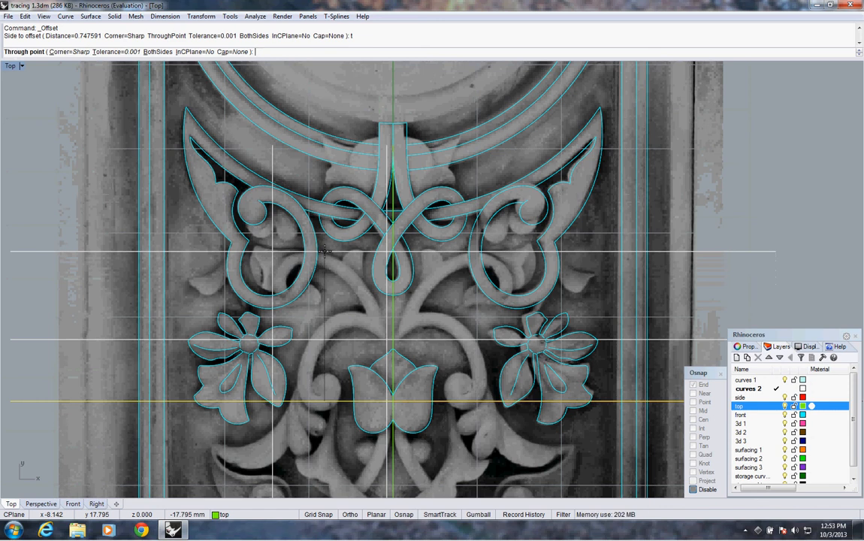
left_click(324, 252)
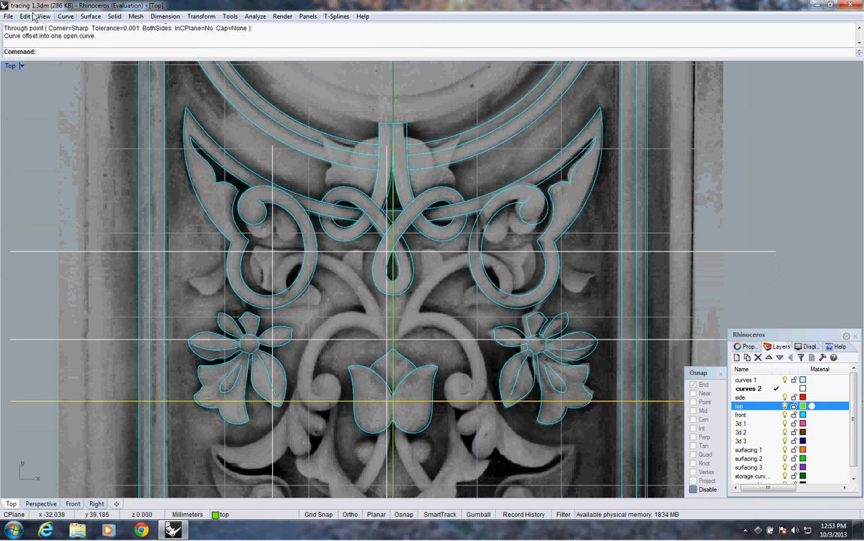
Step: Fillet the left vertical and upper horizontal guide lines with radius 0 to form the frame's upper-left corner
left_click(9, 16)
mouse_move(25, 16)
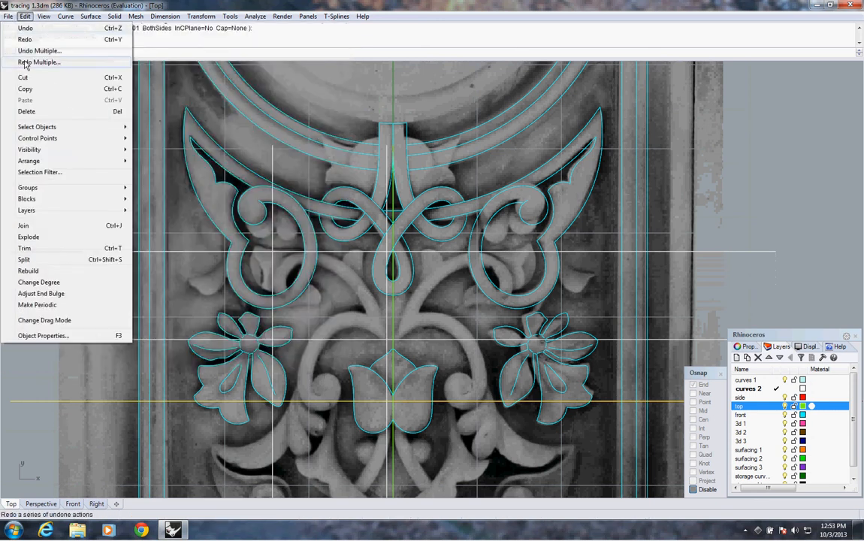
mouse_move(59, 19)
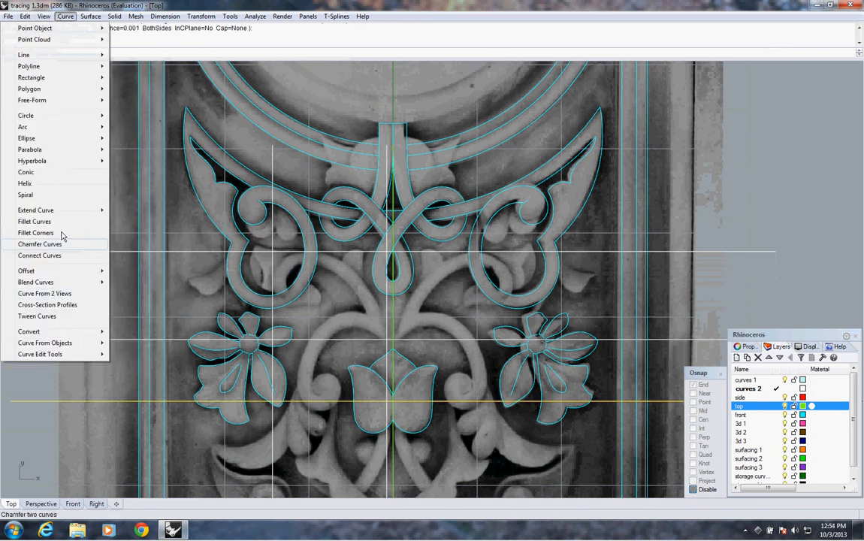
left_click(35, 221)
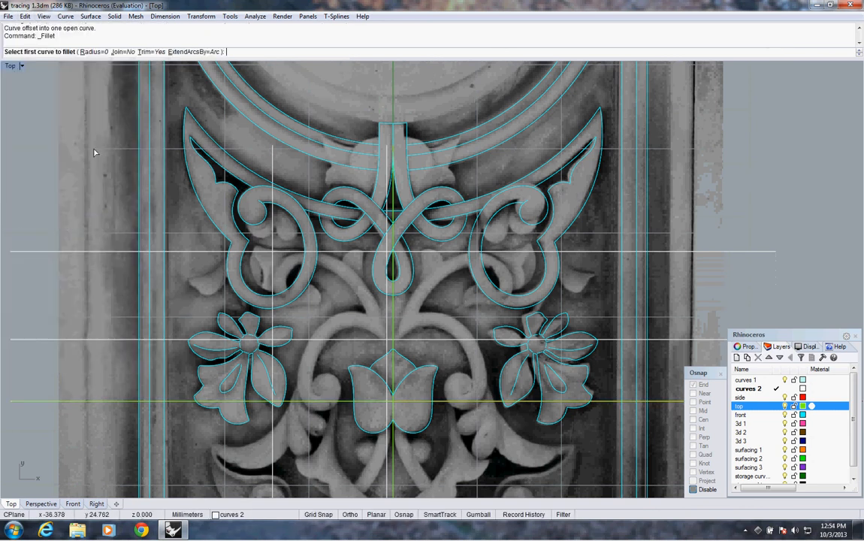
left_click(97, 53)
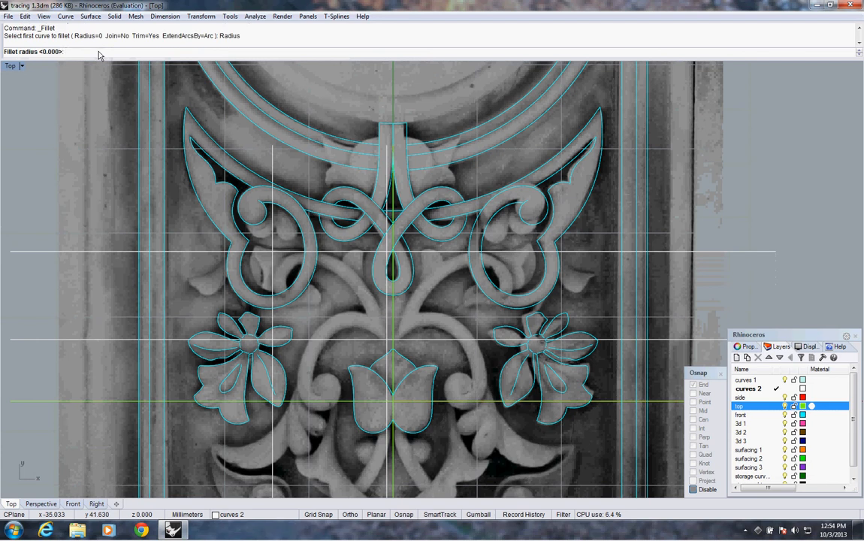
type("0")
key("Return")
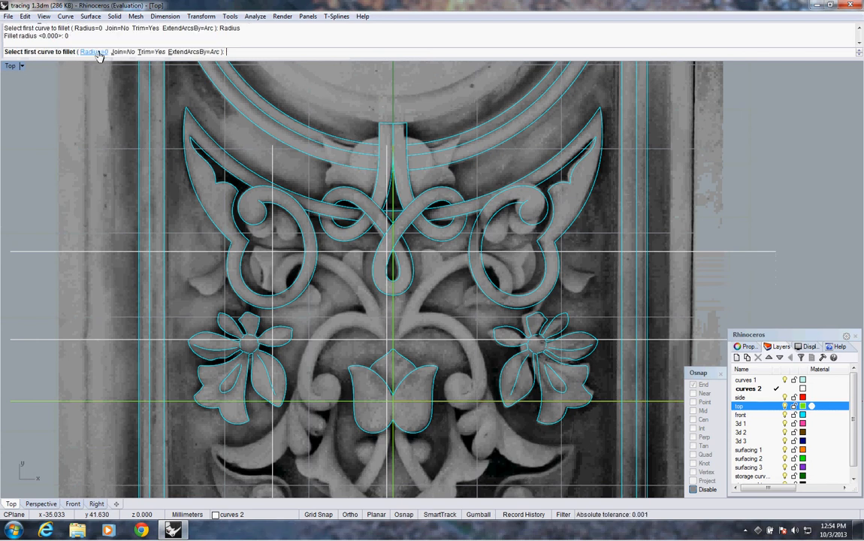
left_click(273, 268)
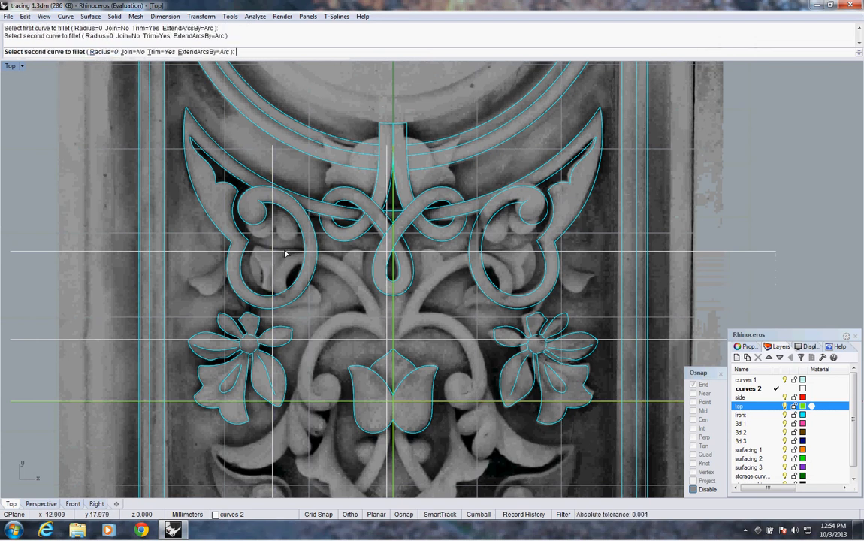
left_click(358, 254)
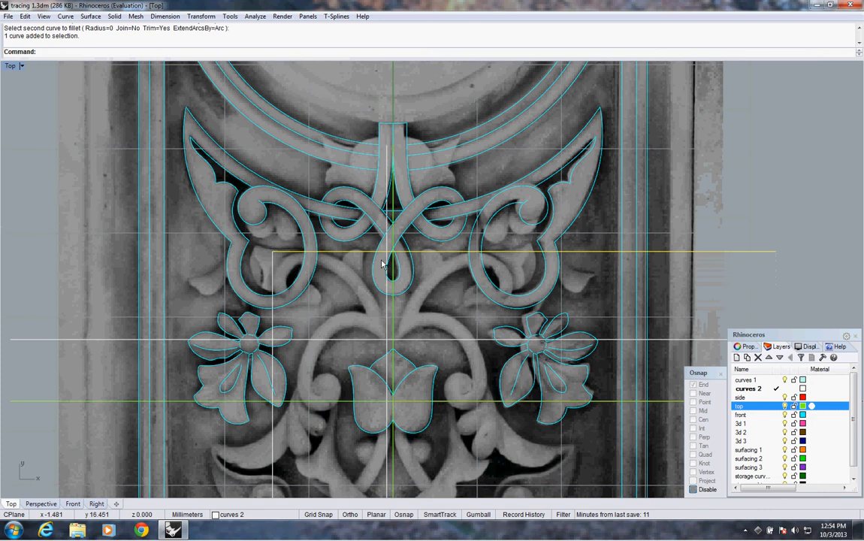
Step: Fillet the upper horizontal guide line with the vertical one beside the centre axis into a sharp upper-right corner
left_click(386, 260)
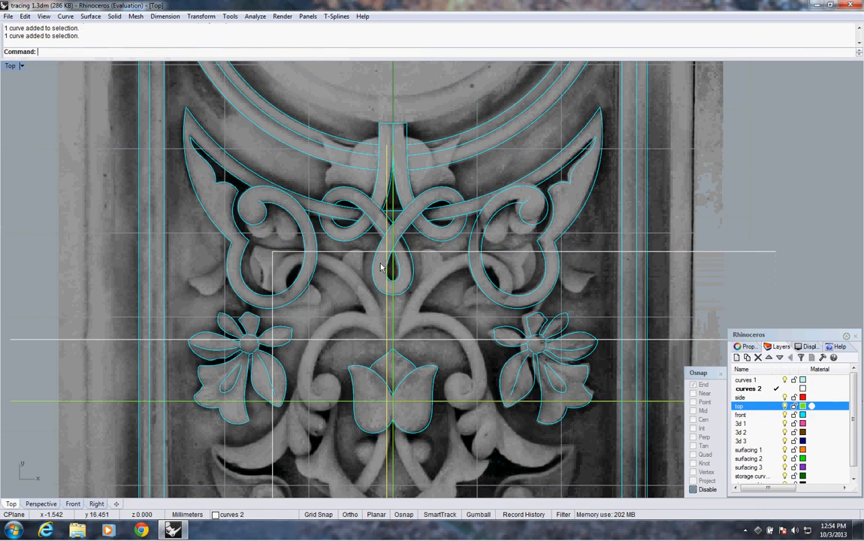
key("Return")
left_click(368, 255)
left_click(386, 255)
Step: Fillet the lower horizontal guide line with both vertical guide lines to close the rectangle's two bottom corners
key("Return")
left_click(351, 340)
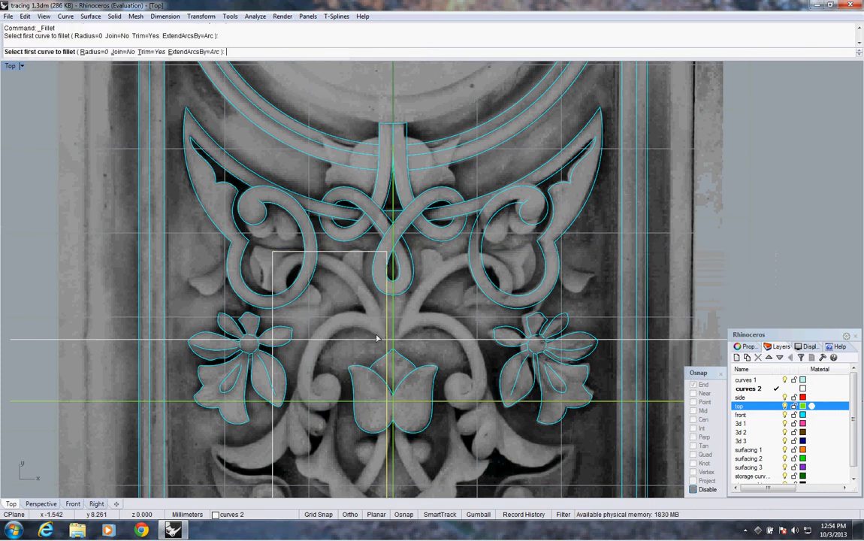
left_click(385, 335)
key("Return")
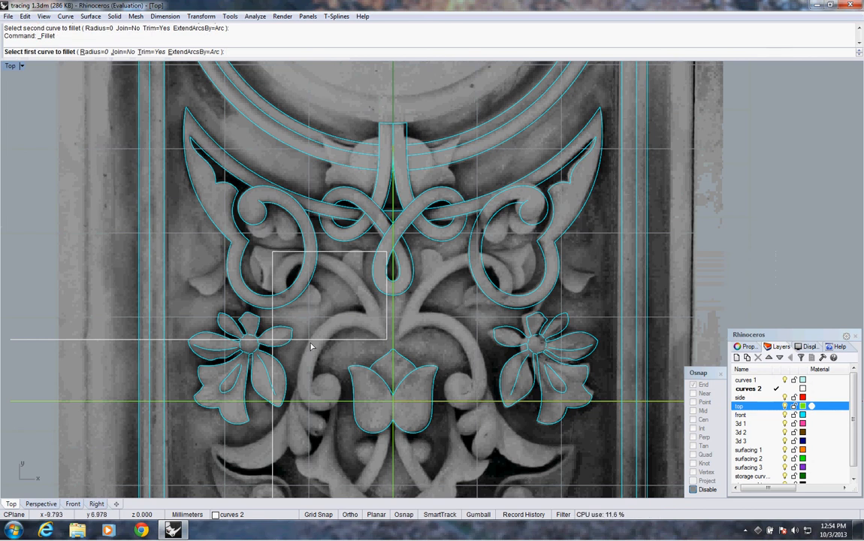
left_click(279, 339)
left_click(273, 324)
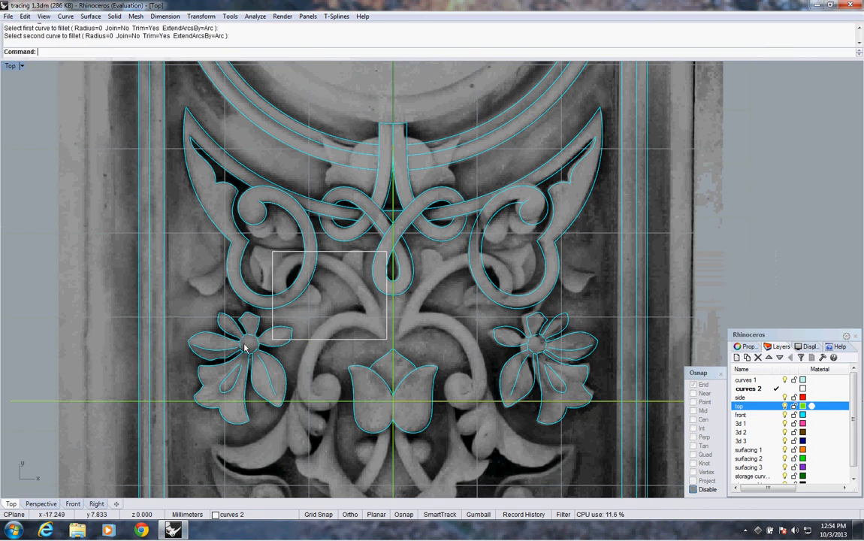
Step: Offset the rectangle's bottom edge upward through a point about 3.83 mm away, inside the frame
right_click_drag(292, 353, 300, 366)
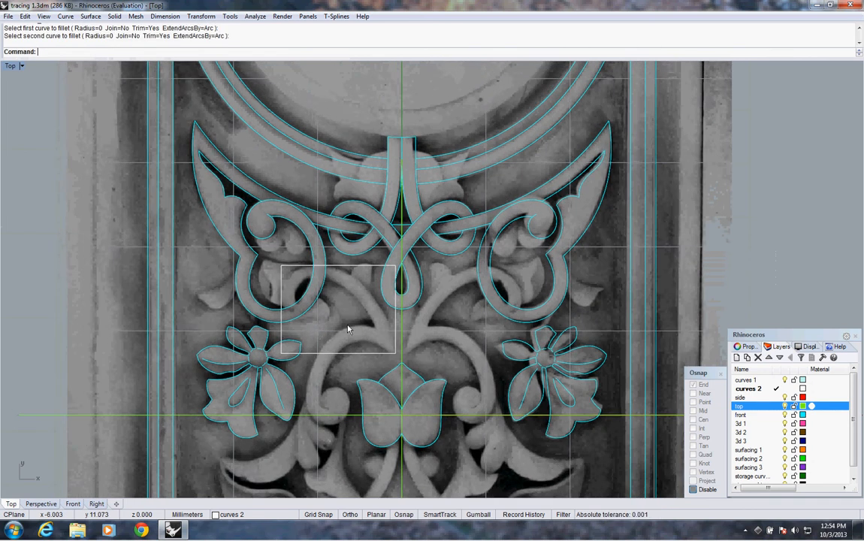
scroll(341, 340, "up", 2)
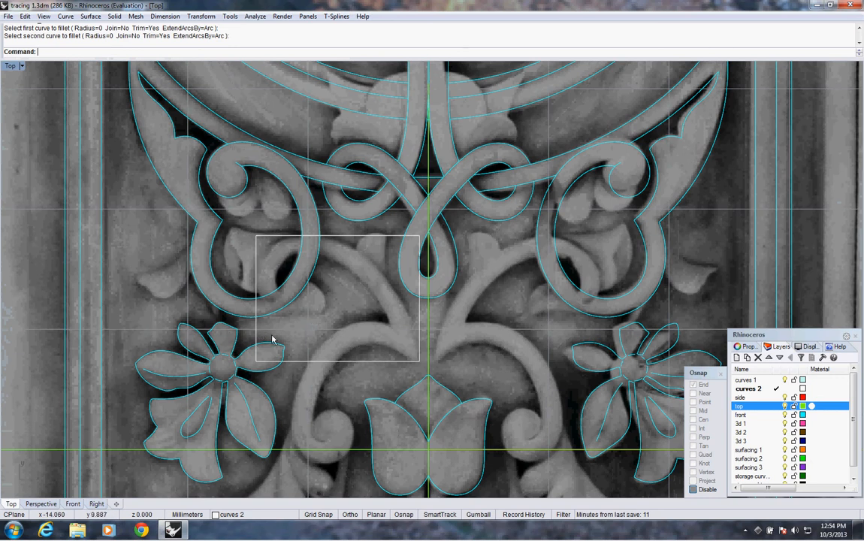
left_click(299, 361)
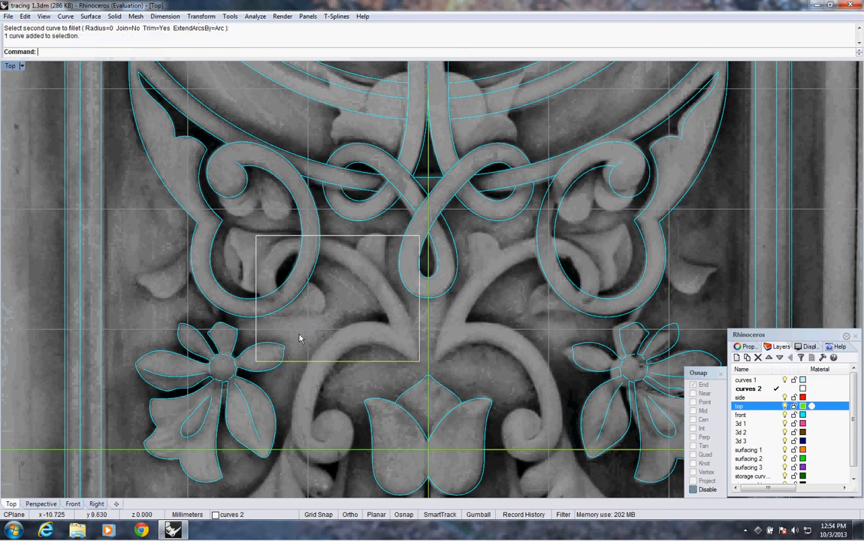
right_click(249, 51)
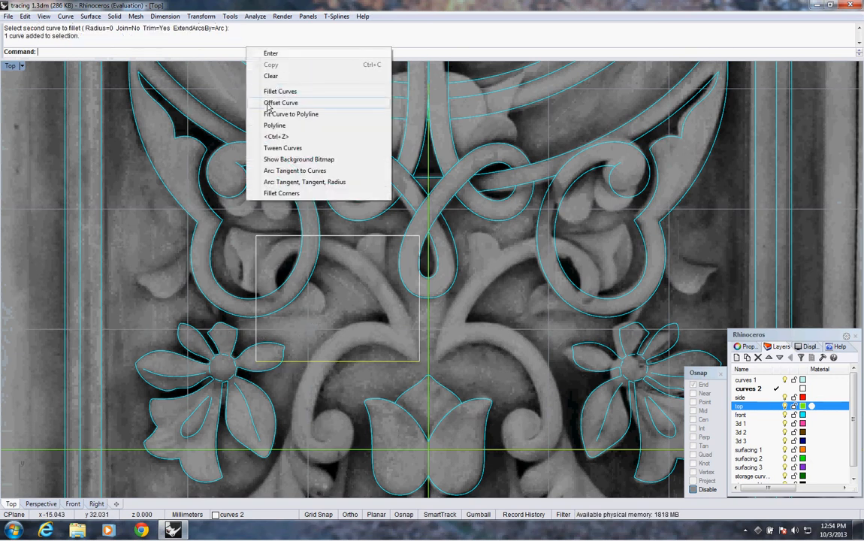
left_click(242, 98)
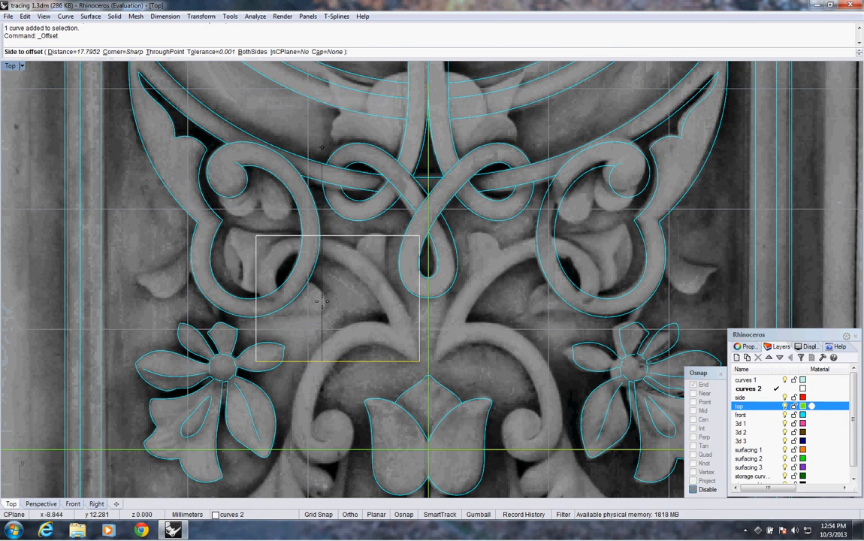
type("t")
key("Return")
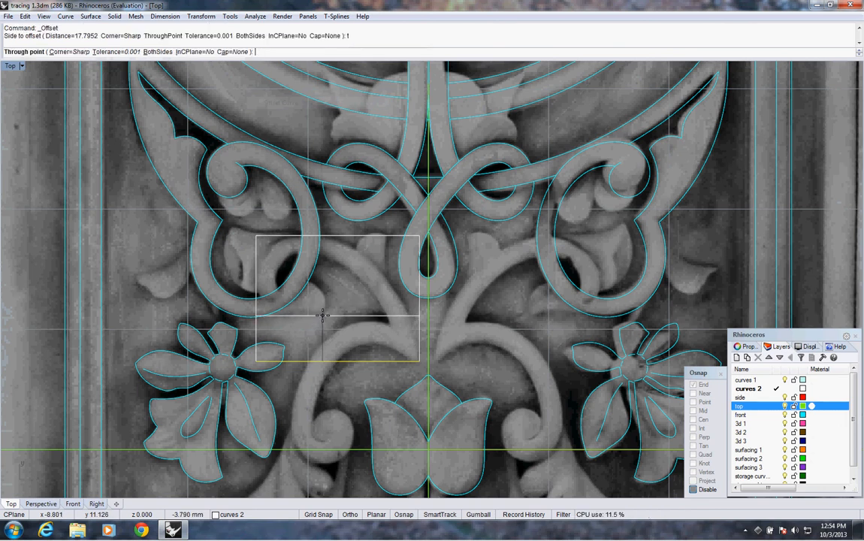
left_click(323, 314)
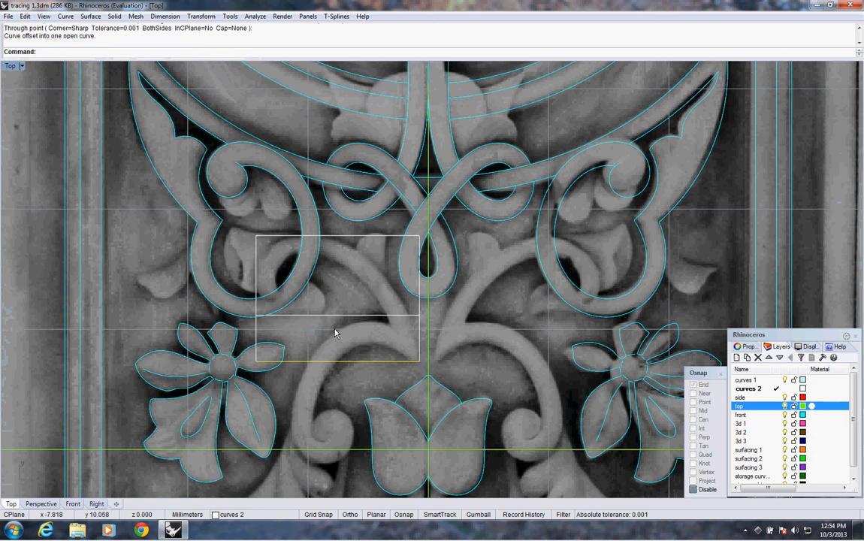
Step: Offset the rectangle's right edge inward through a point at about x -8.5 to add a vertical division line
left_click(415, 295)
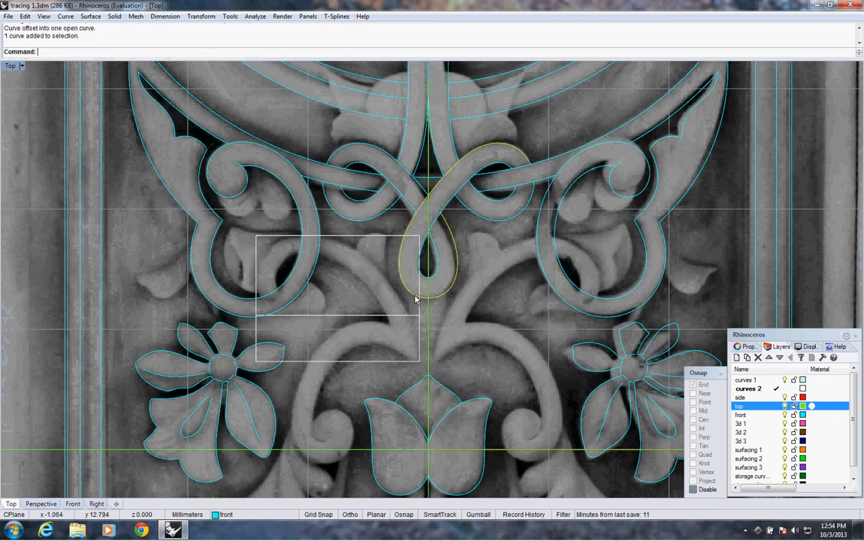
key("Return")
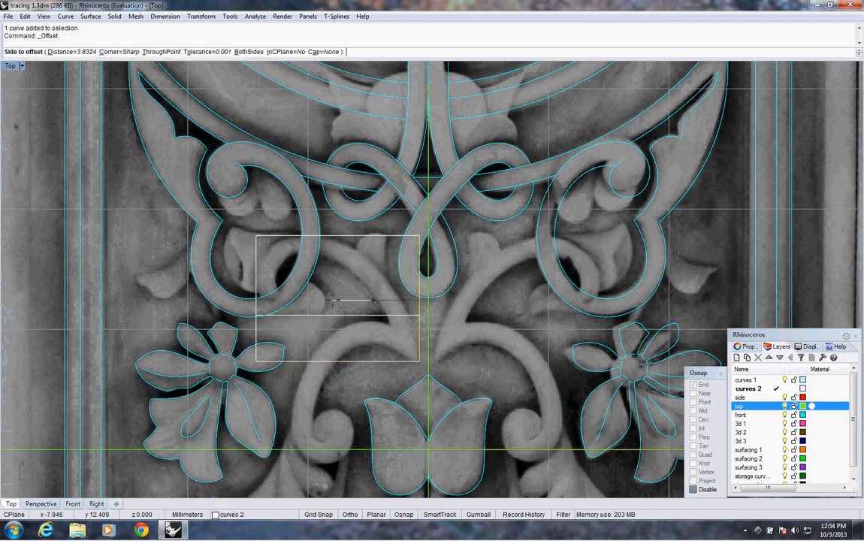
type("t")
key("Return")
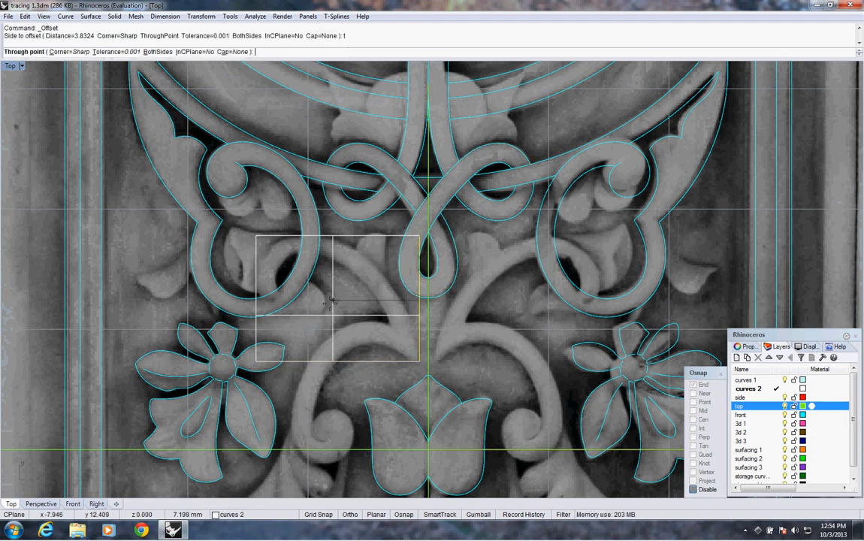
left_click(326, 334)
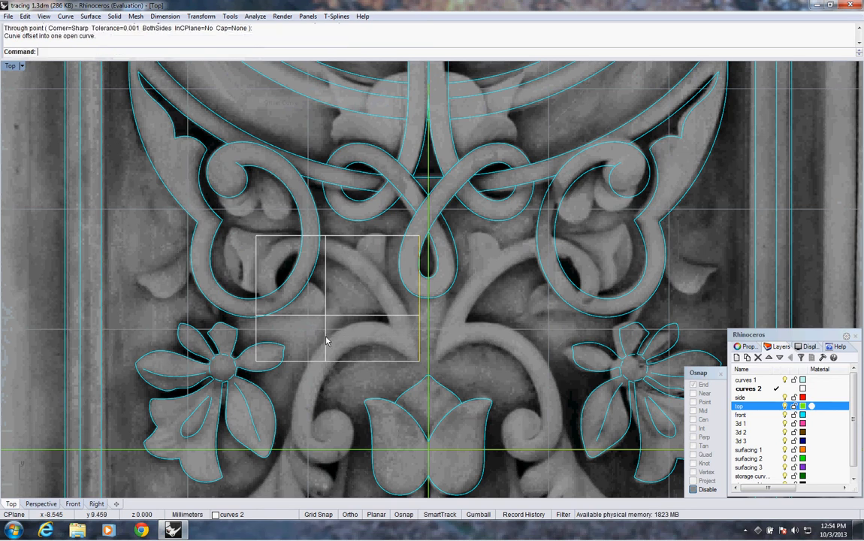
Step: Fillet the inner horizontal and vertical division lines with radius 0, keeping the small box in the frame's upper-left corner
right_click(124, 50)
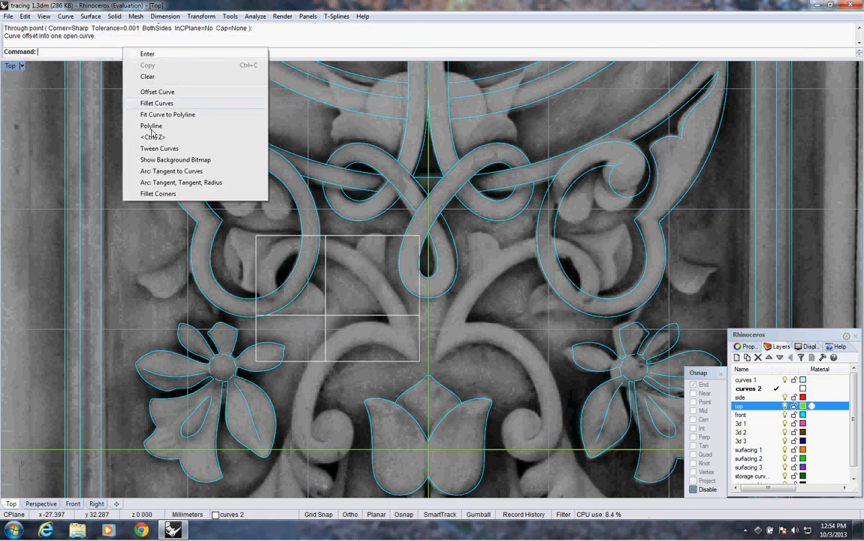
left_click(159, 103)
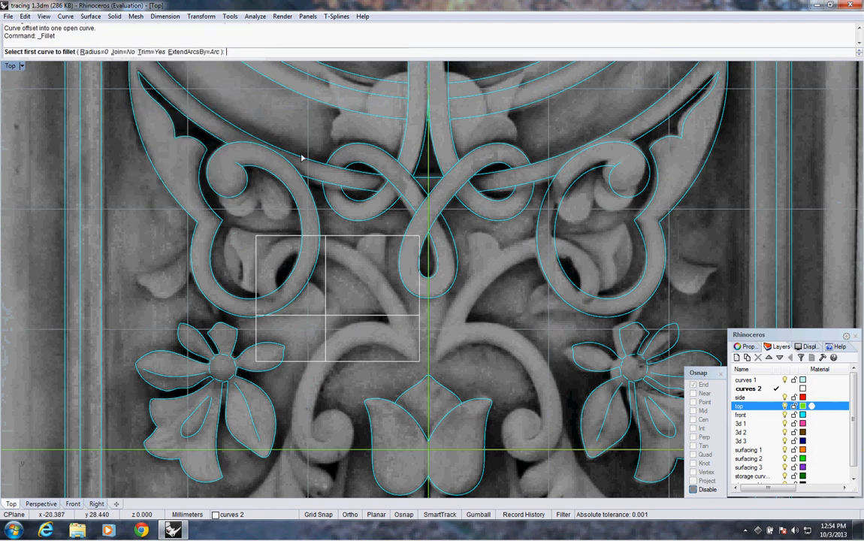
left_click(322, 315)
left_click(326, 309)
right_click_drag(351, 317, 366, 328)
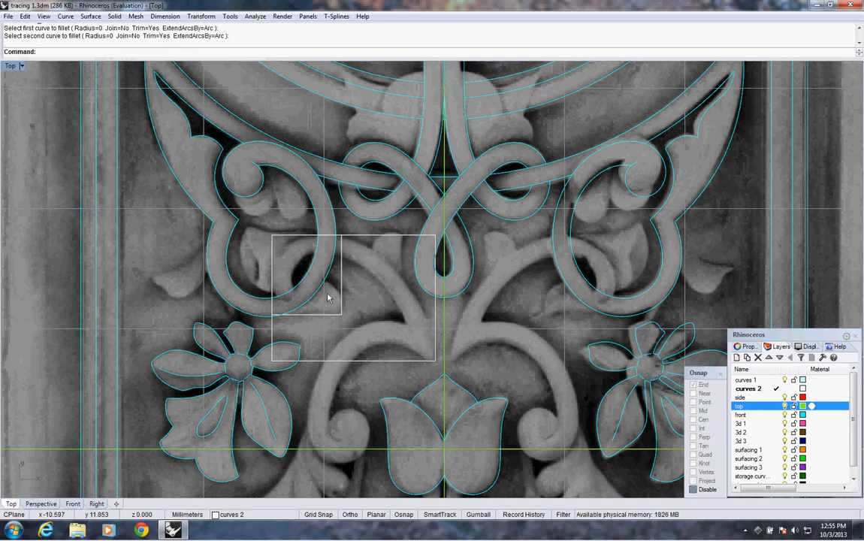
Step: Hide the front layer and draw an arc tangent to the frame's left and top edges, rounding its upper-left corner
left_click(785, 416)
right_click_drag(321, 276, 323, 268)
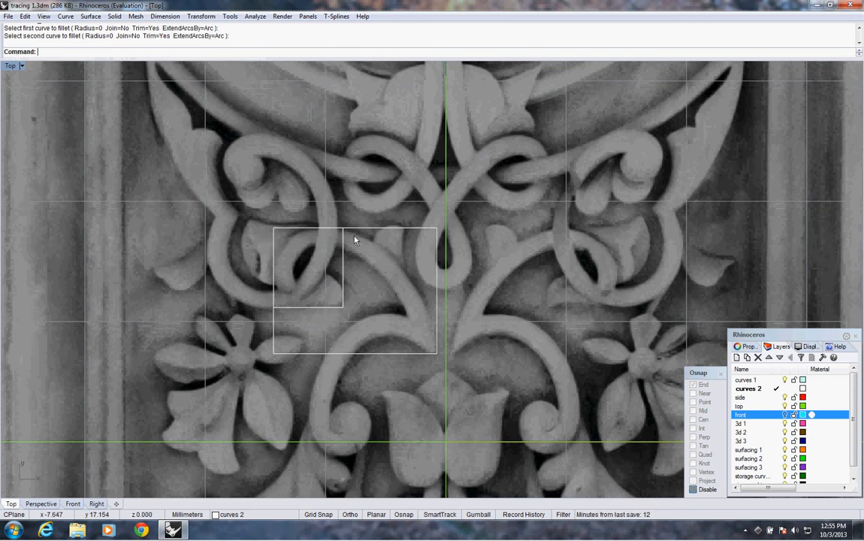
left_click(65, 16)
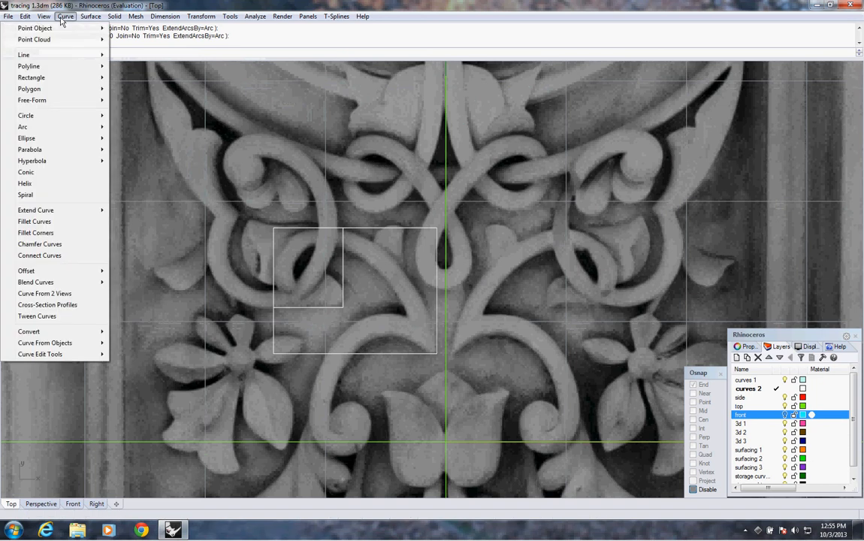
mouse_move(73, 129)
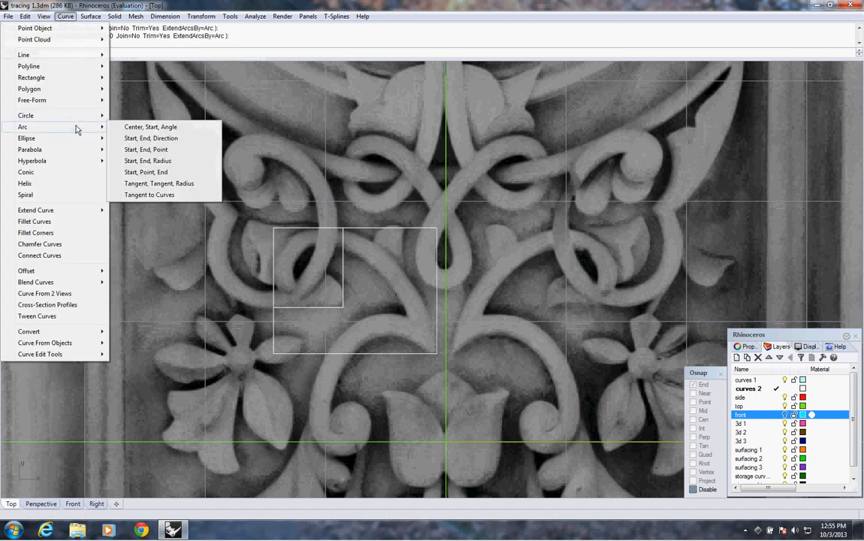
left_click(154, 194)
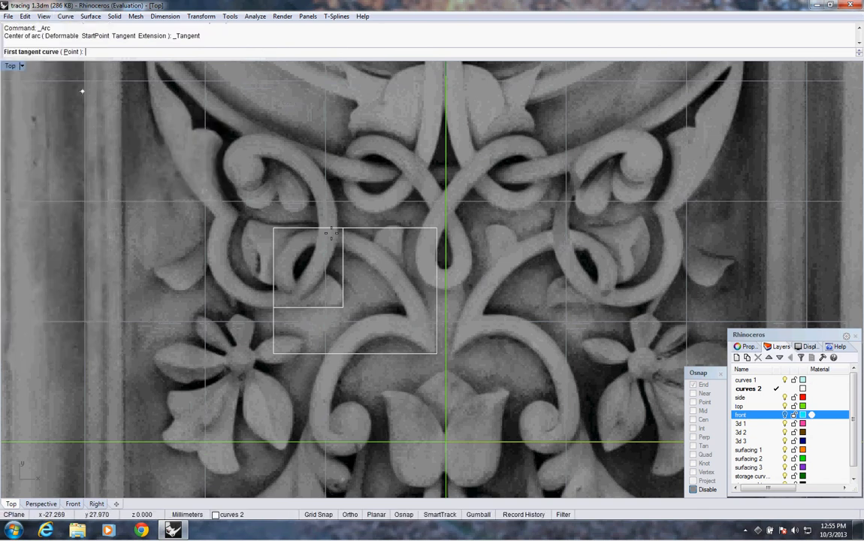
left_click(274, 267)
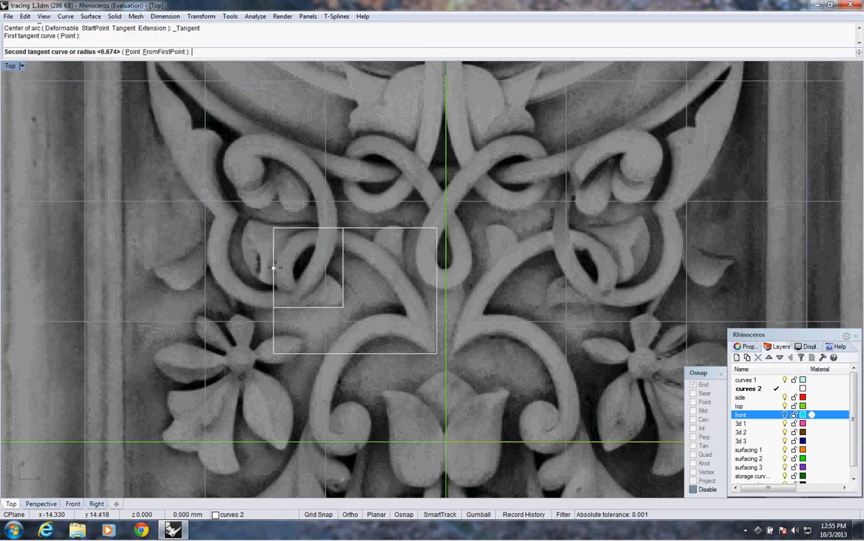
left_click(317, 232)
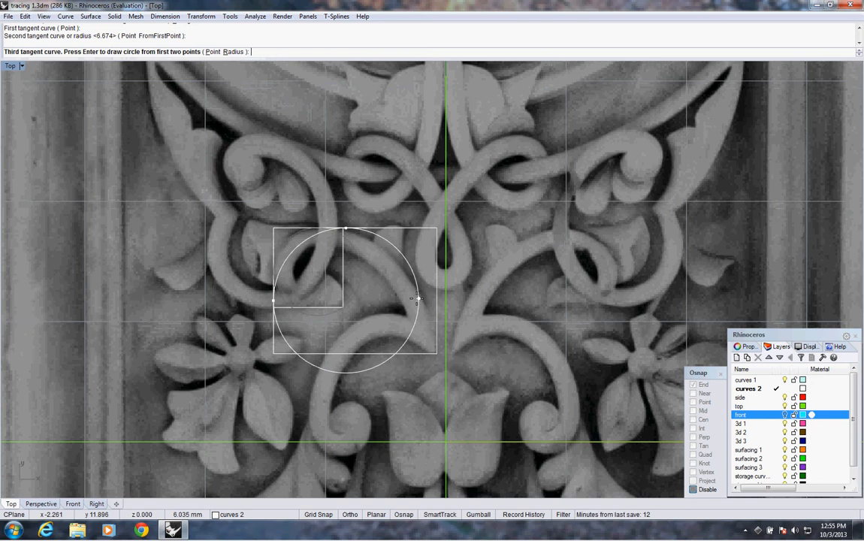
left_click(359, 300)
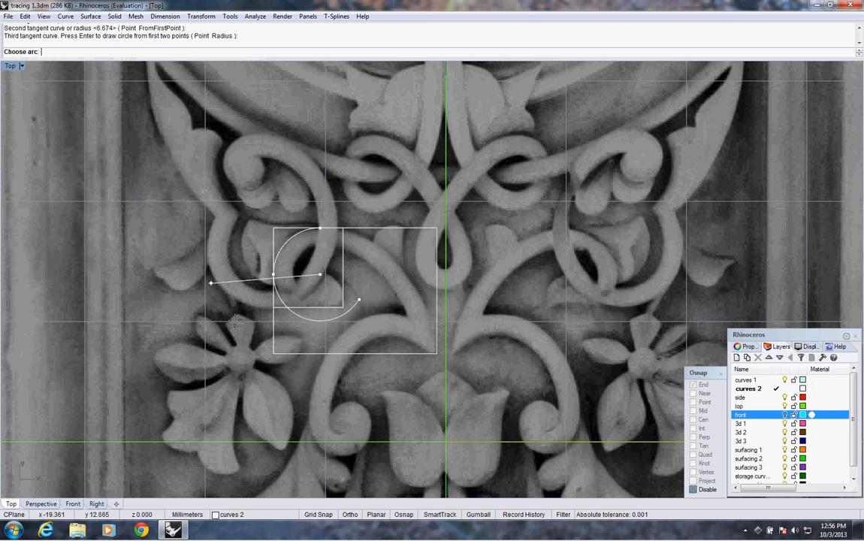
left_click(272, 190)
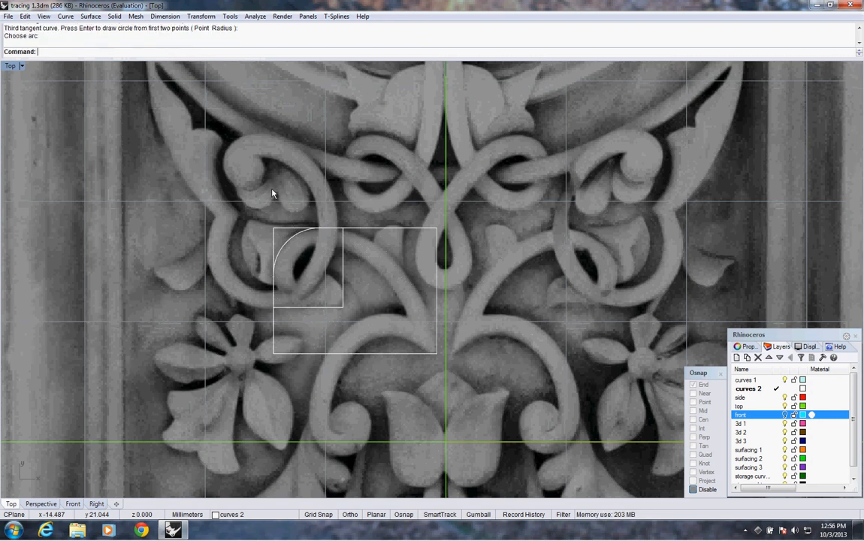
Step: Extend the arc's lower end by arc to point, around the small box's bottom edge to about x -9.1, y 12.8
left_click(284, 250)
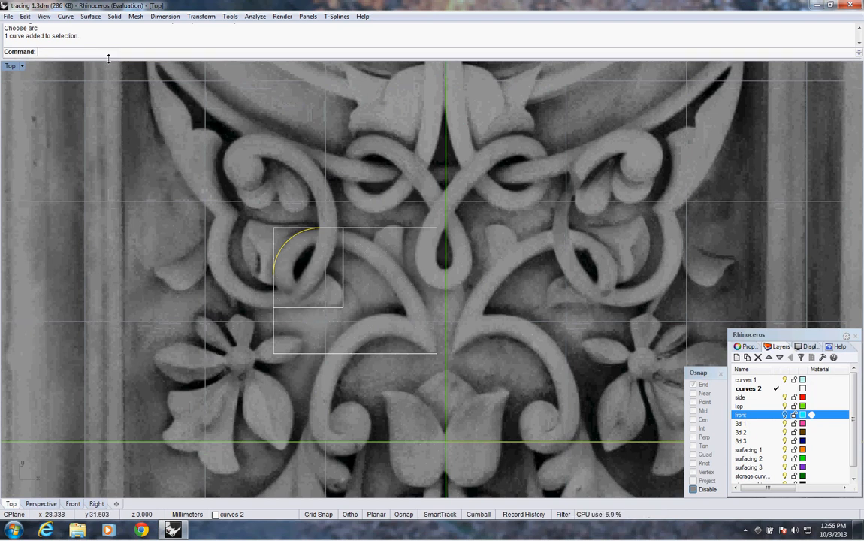
left_click(69, 19)
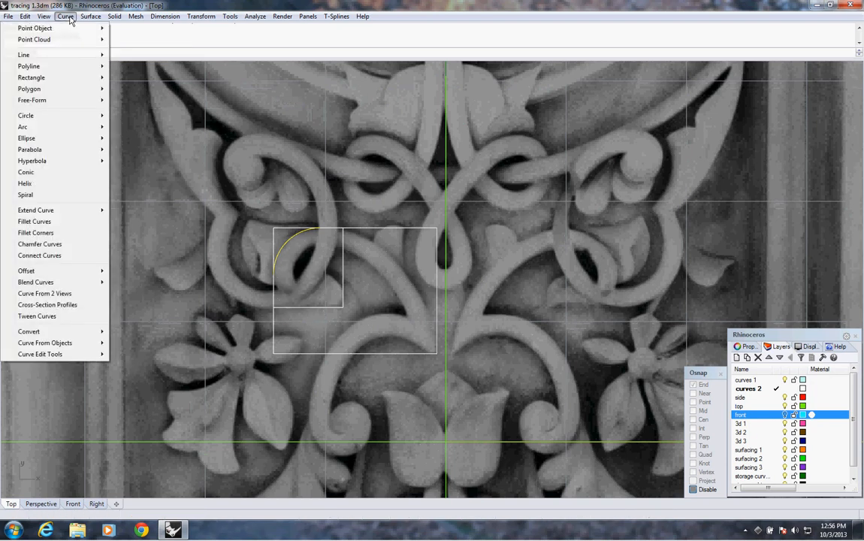
mouse_move(63, 213)
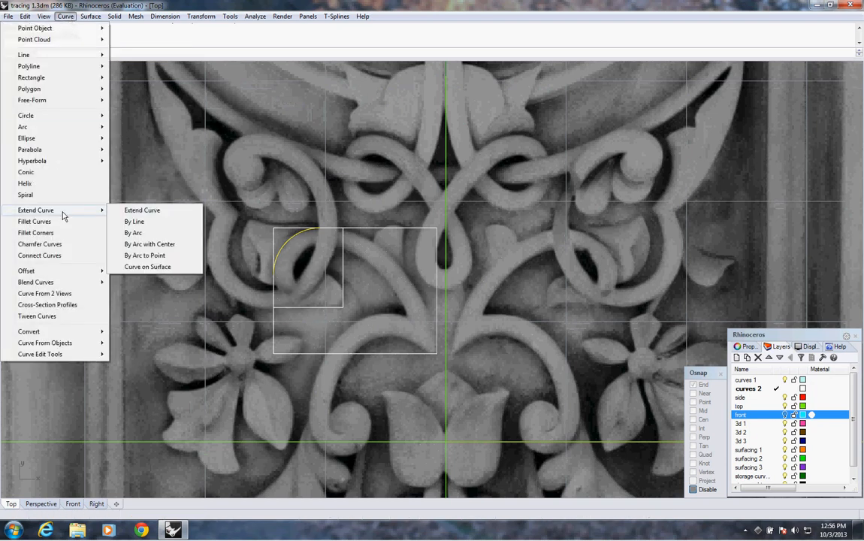
left_click(155, 256)
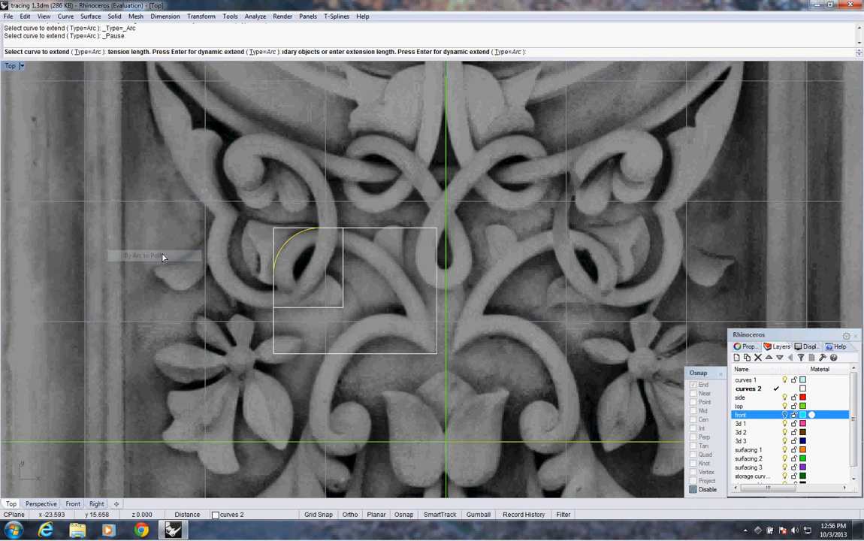
left_click(277, 261)
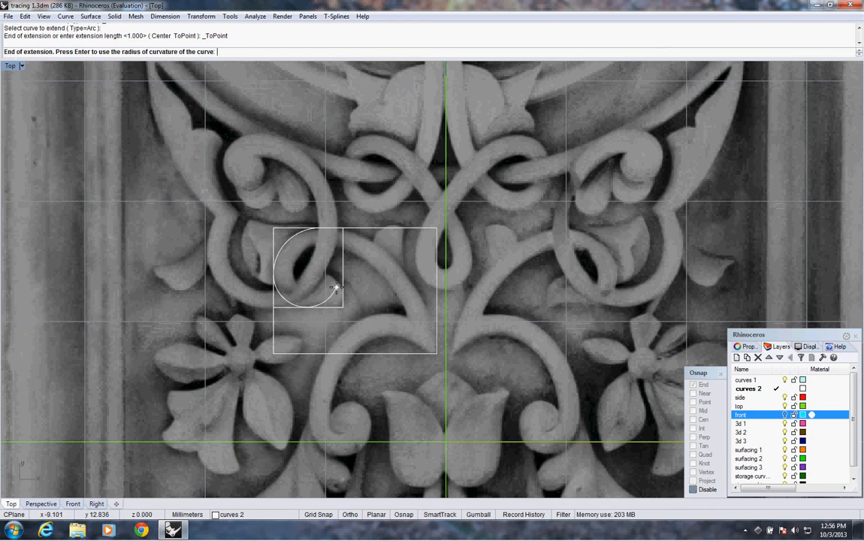
left_click(336, 287)
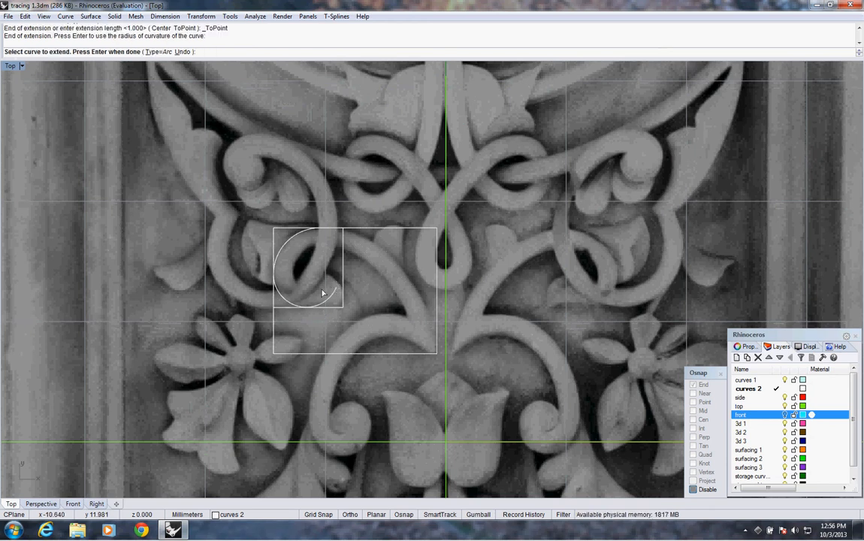
key("Return")
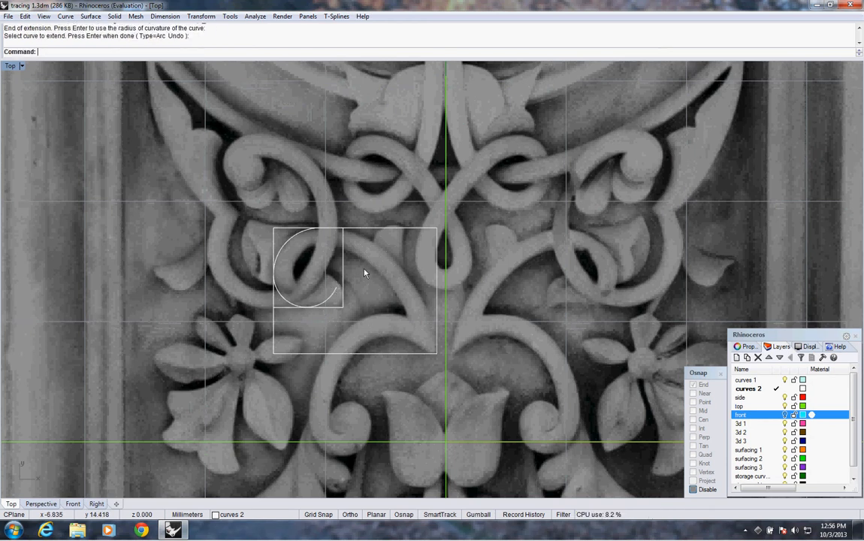
Step: Extend the arc's upper end with three successive arcs along the branch's outer edge, ending below the frame at about x -0.7, y 5.3
key("Return")
left_click(305, 237)
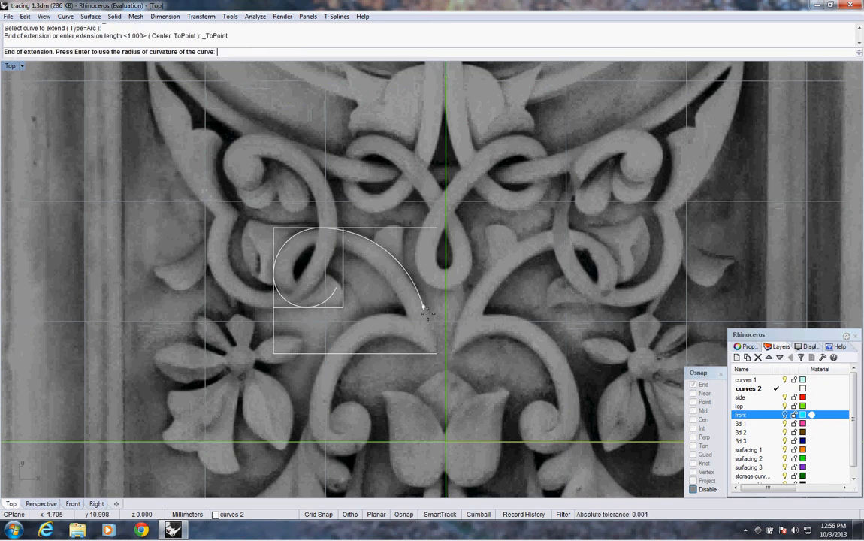
left_click(382, 248)
left_click(381, 250)
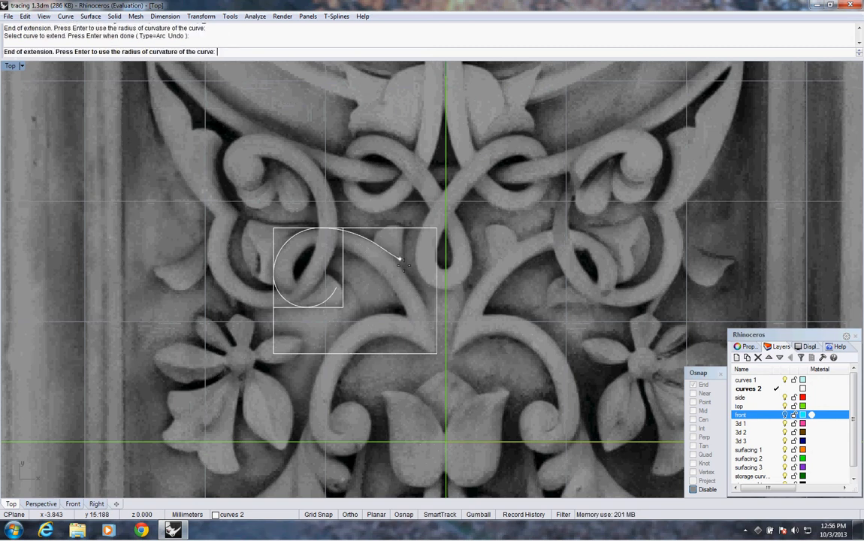
left_click(427, 310)
left_click(428, 313)
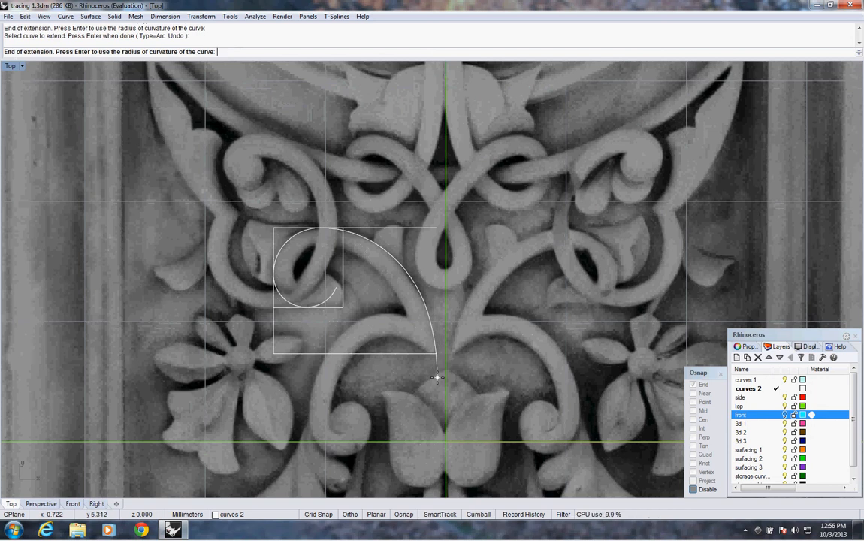
left_click(437, 378)
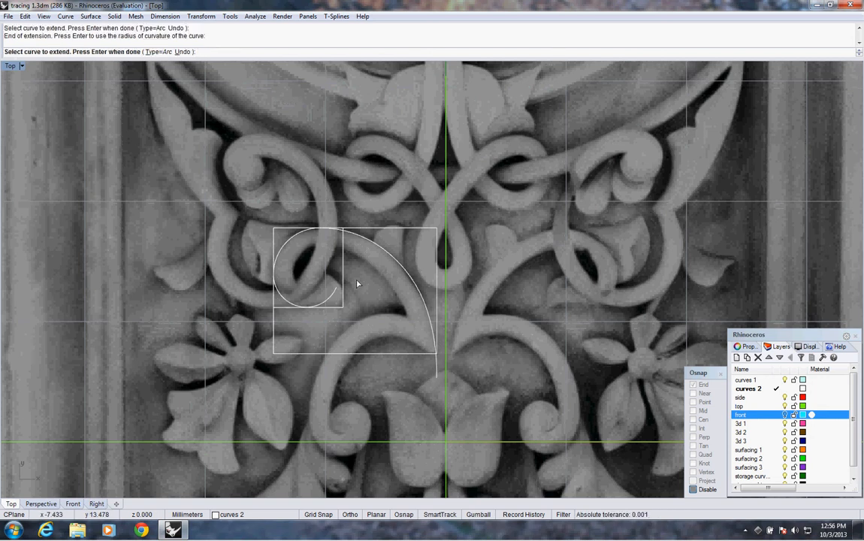
key("Return")
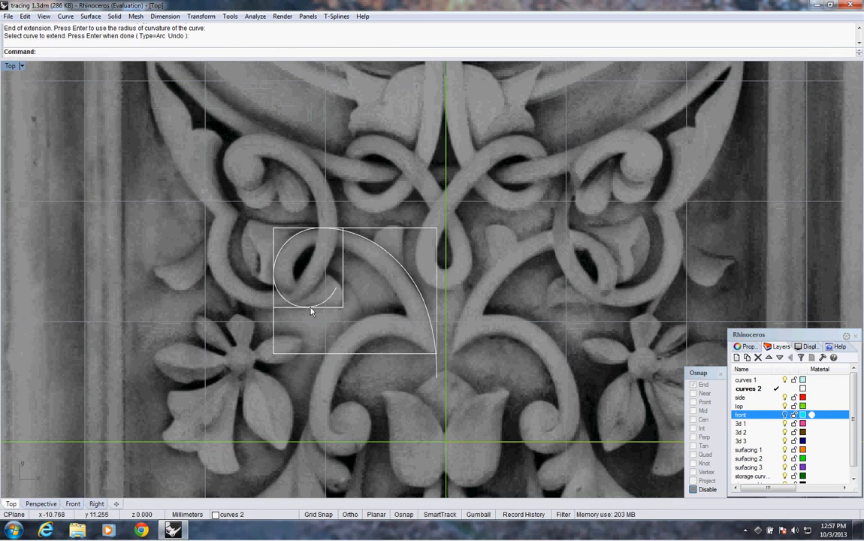
Step: Draw a short interpolated curve through three points along the leaf edge, crossing the lower end of the spiral curve
right_click_drag(332, 310, 385, 323)
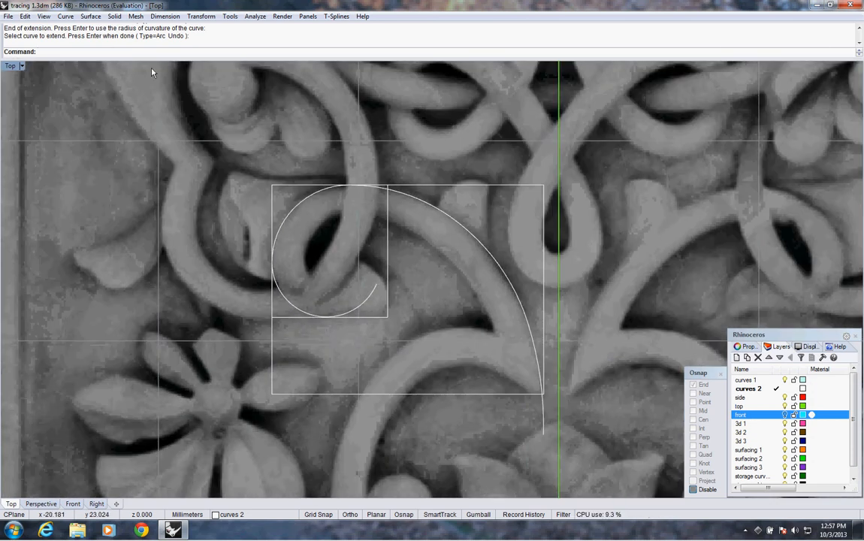
left_click(65, 18)
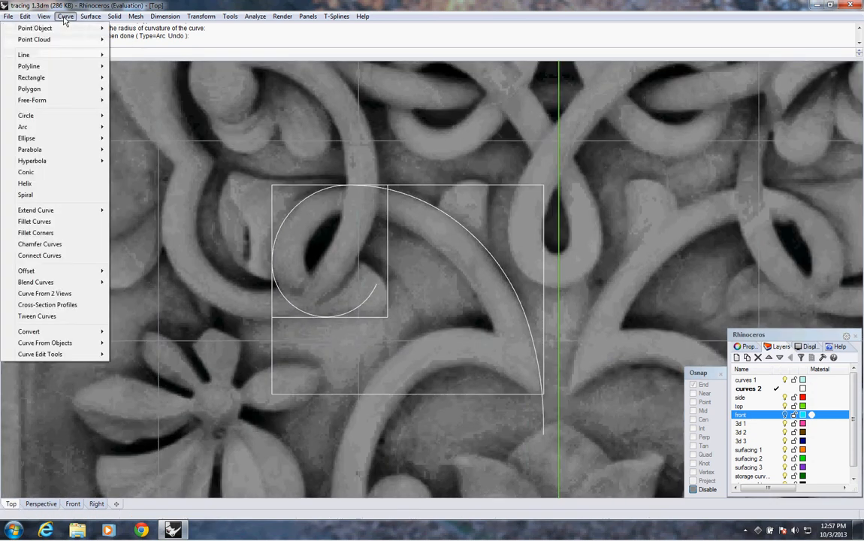
mouse_move(63, 100)
left_click(169, 112)
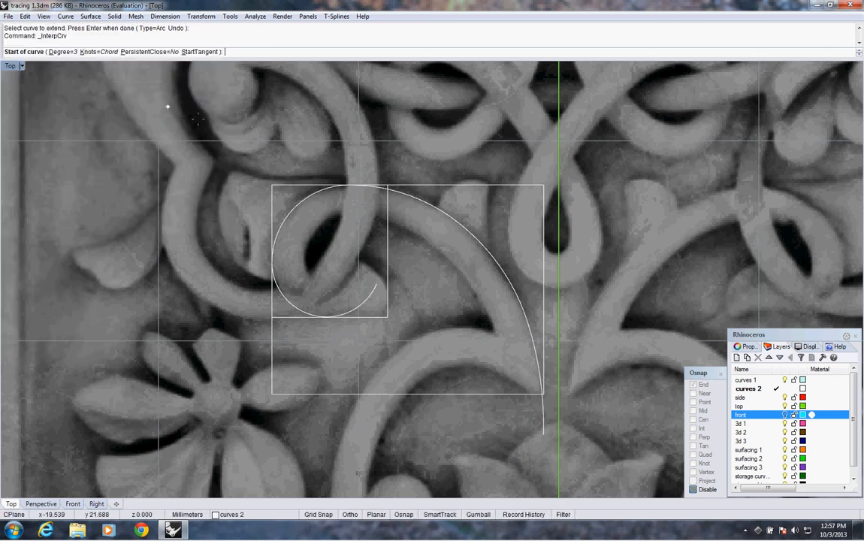
left_click(383, 326)
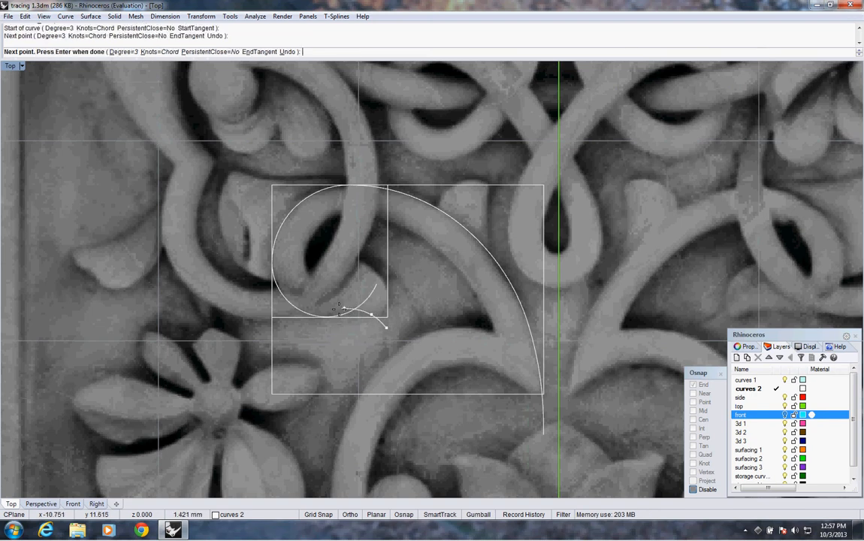
left_click(326, 311)
key("Return")
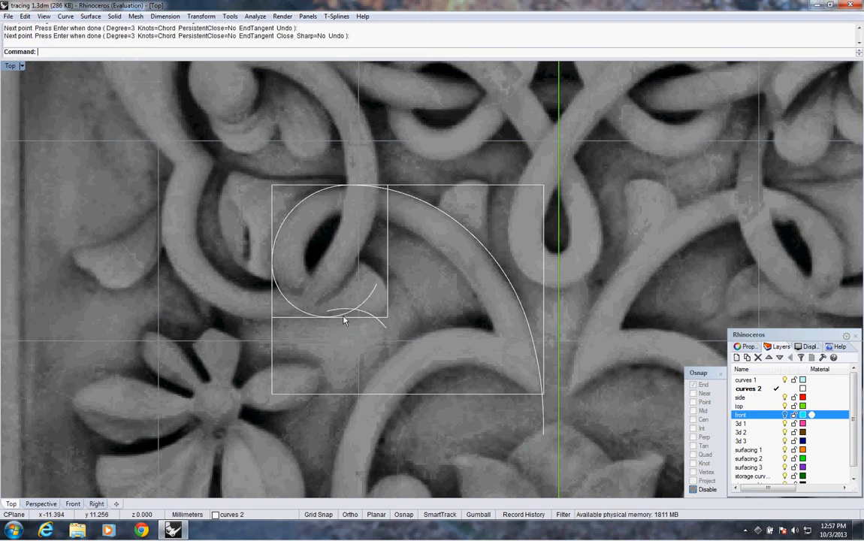
Step: Rebuild the spiral curve with 18 points at degree 4, deleting the input curve
left_click(357, 318)
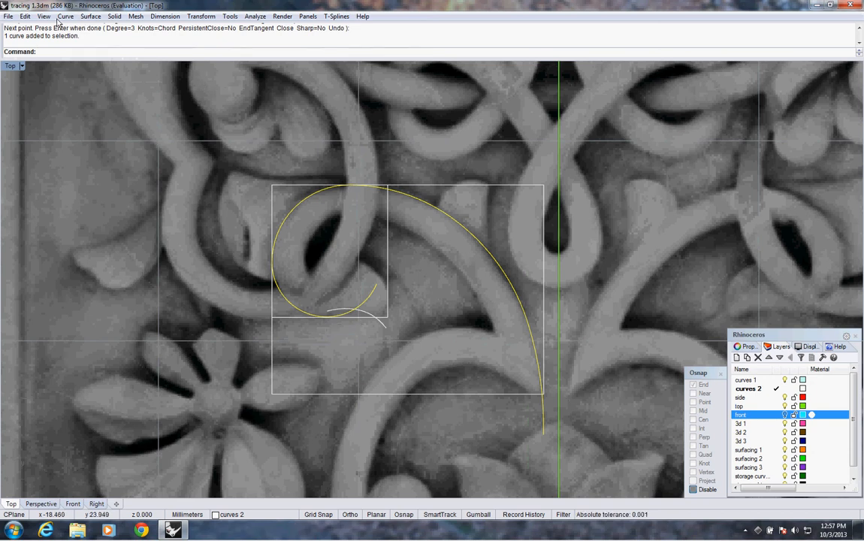
left_click(25, 16)
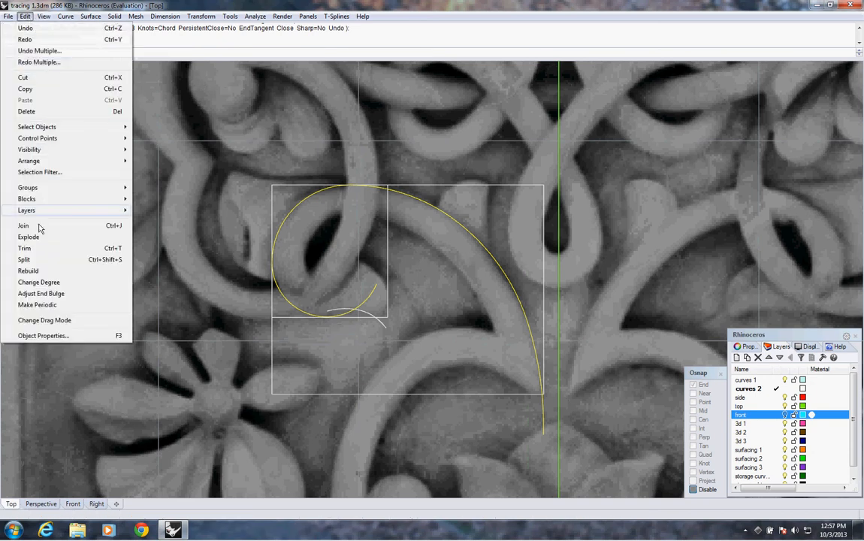
left_click(48, 270)
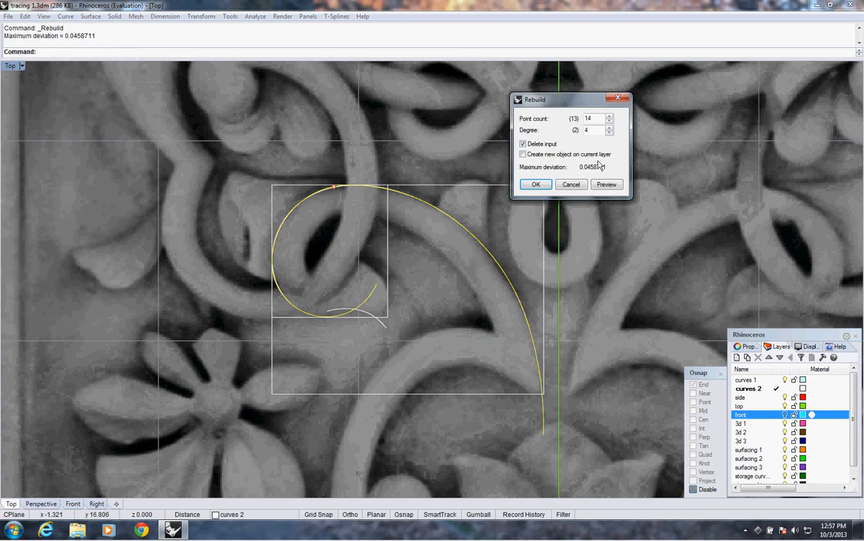
double_click(591, 119)
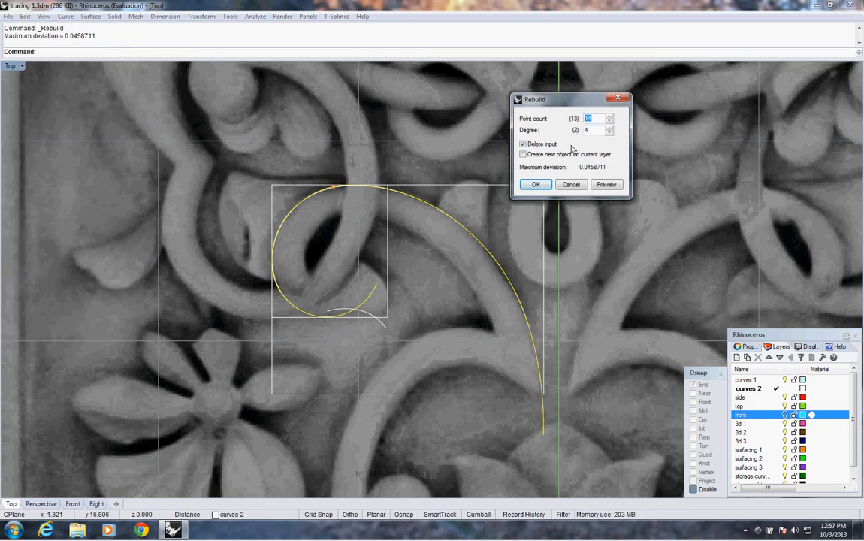
type("18")
left_click(535, 184)
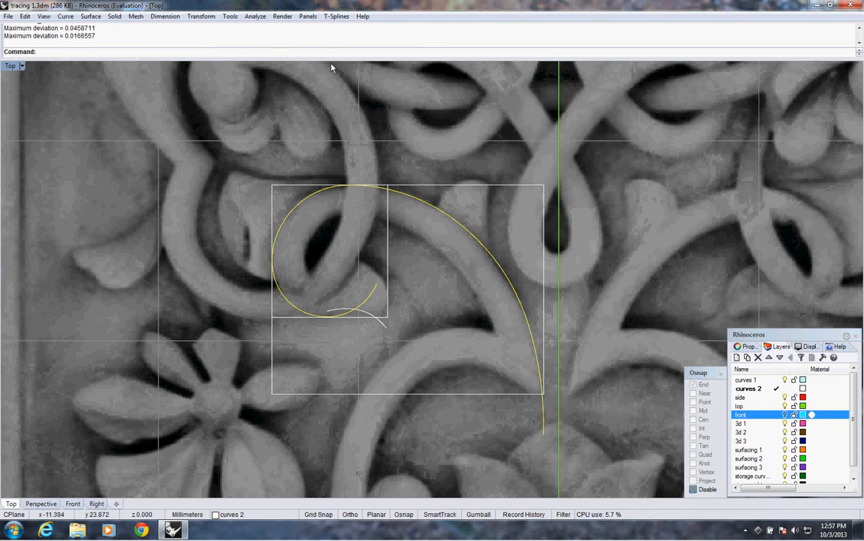
Step: Turn on the curvature graph and the control points for the rebuilt spiral curve
left_click(263, 18)
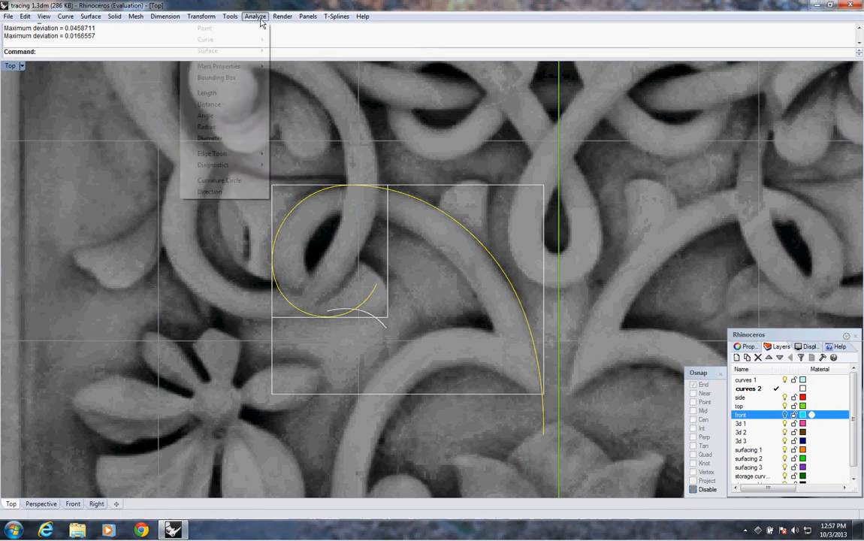
mouse_move(235, 39)
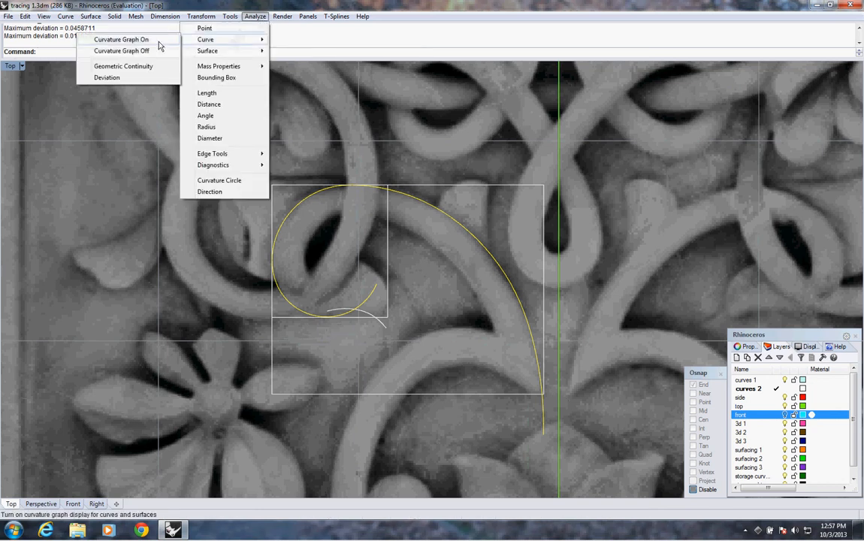
left_click(121, 39)
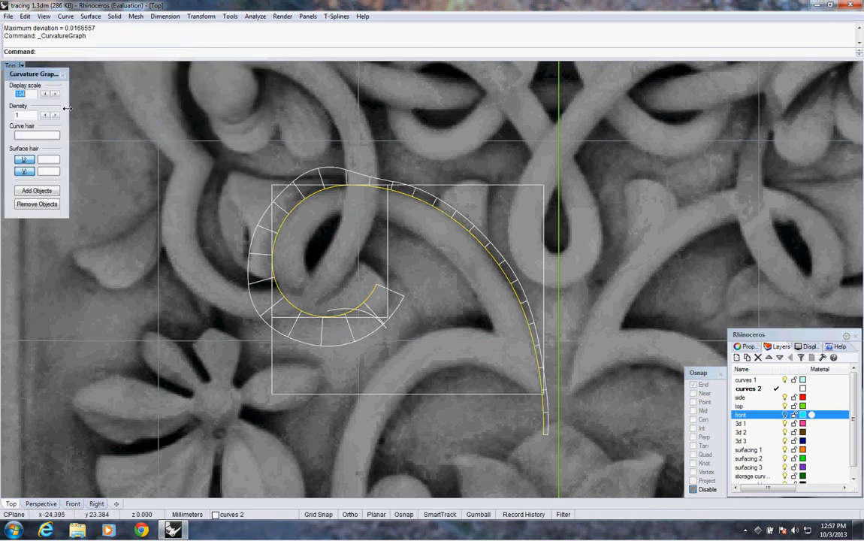
key("F10")
Step: Move the control point right of the spiral's top by about 0.16 mm and the one left of it about 0.15 mm inward to smooth curvature
scroll(375, 201, "up", 2)
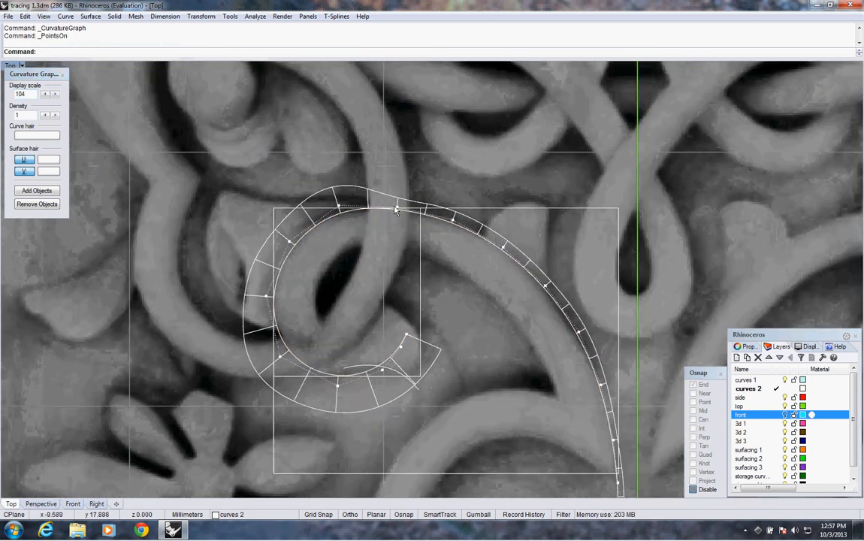
left_click(396, 208)
type("m")
key("Return")
left_click(382, 249)
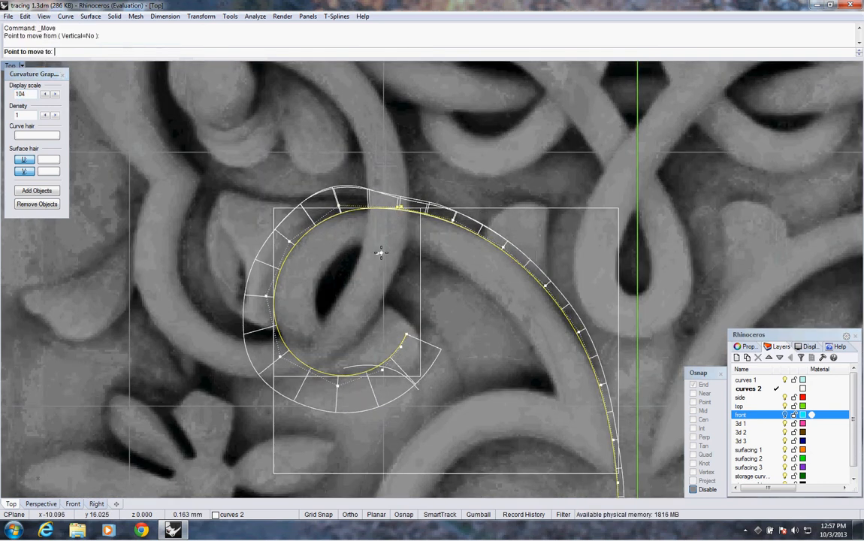
left_click(382, 252)
key("Return")
left_click(339, 207)
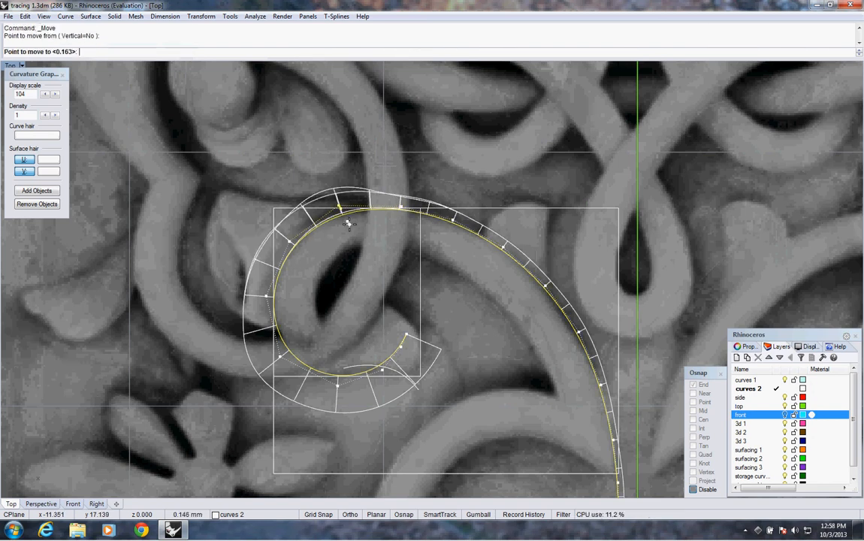
left_click(350, 226)
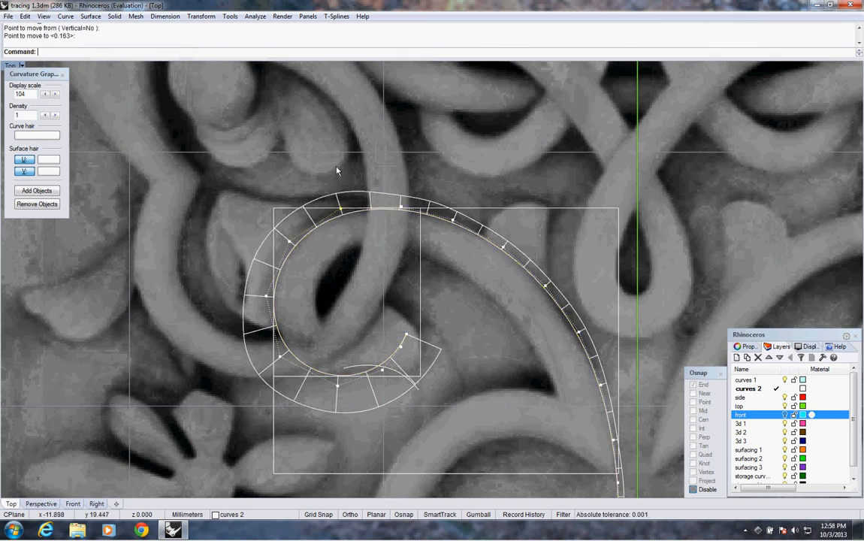
Step: Move the control point right of the spiral's top by about 0.10 mm, and shift both top control points together by about 0.06 mm
left_click(401, 205)
type("m")
key("Return")
left_click(421, 178)
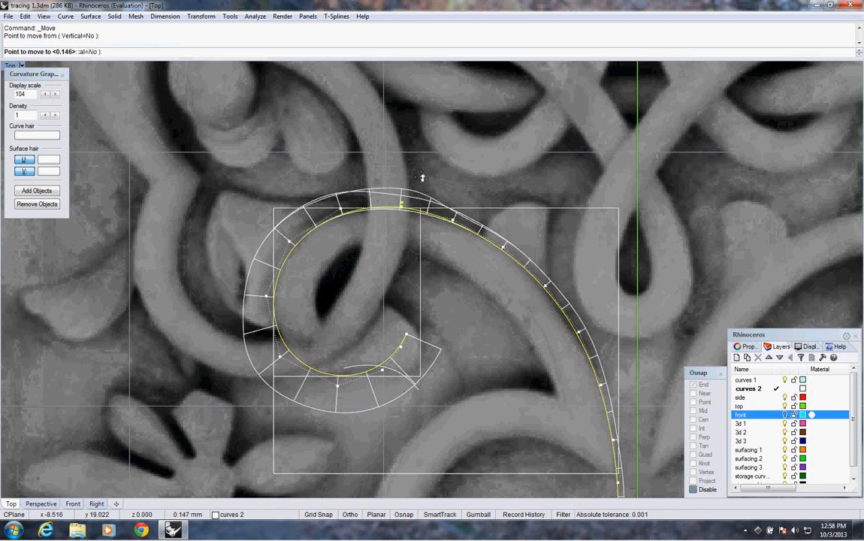
left_click(391, 191)
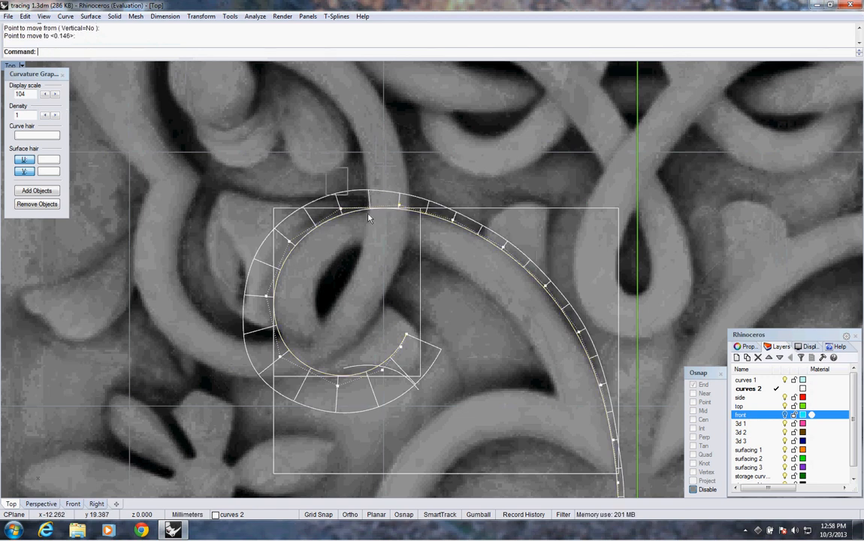
type("m")
key("Return")
left_click(373, 251)
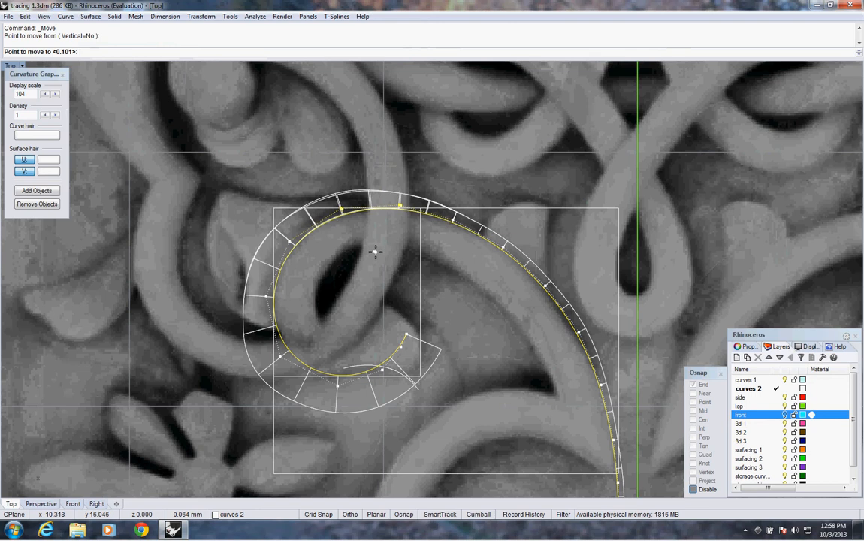
left_click(376, 254)
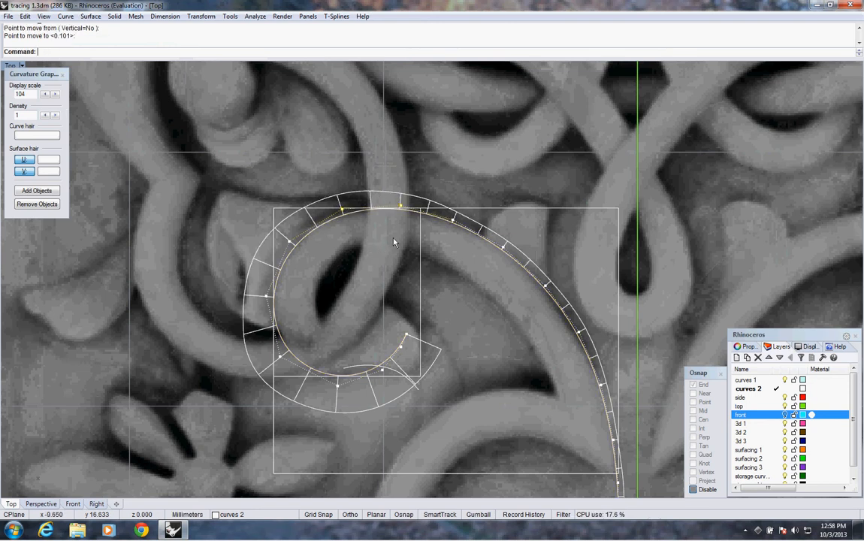
Step: Move the next control point down the branch, just outside the small box, about 0.19 mm to the right to even out the curvature
scroll(393, 242, "down", 1)
left_click(446, 222)
right_click(445, 258)
left_click(445, 258)
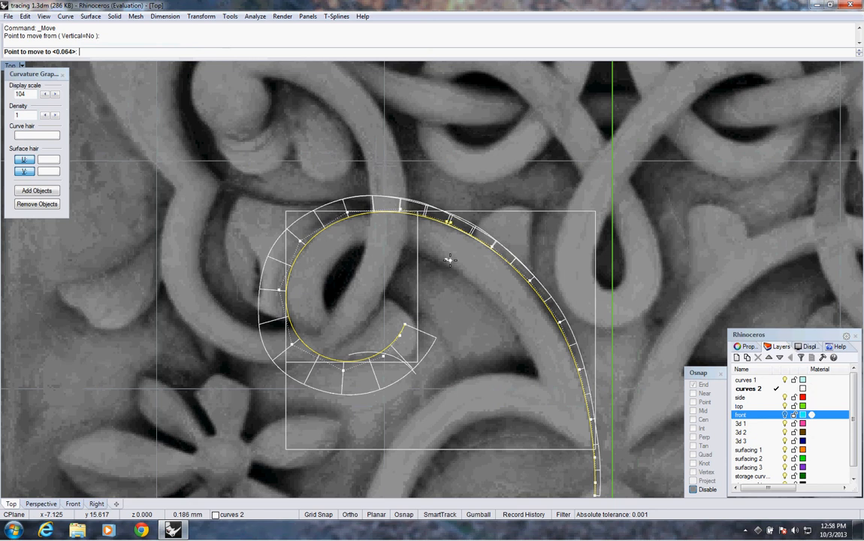
left_click(450, 259)
scroll(328, 243, "up", 2)
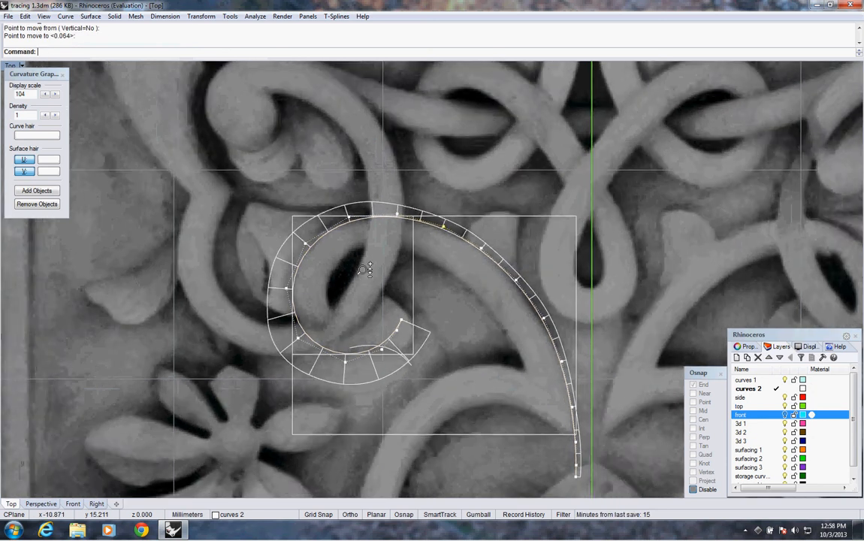
Step: Move the spiral's lower-left control point by about 0.13 mm and its bottom control point by about 0.08 mm to smooth the curvature
key("Return")
left_click(332, 306)
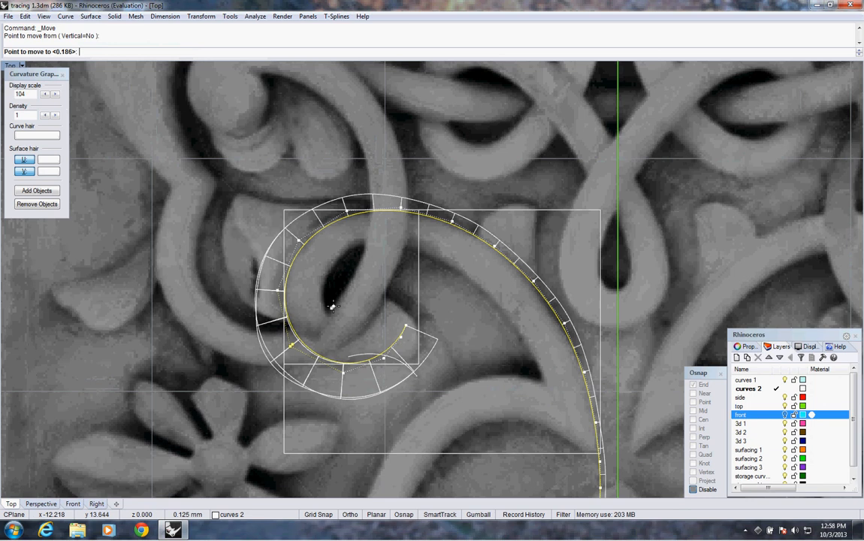
left_click(334, 309)
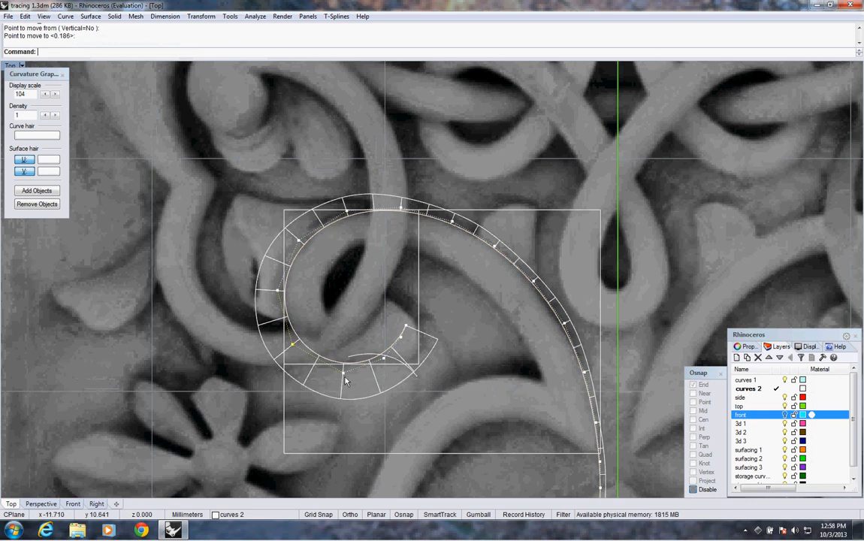
key("Return")
left_click(353, 319)
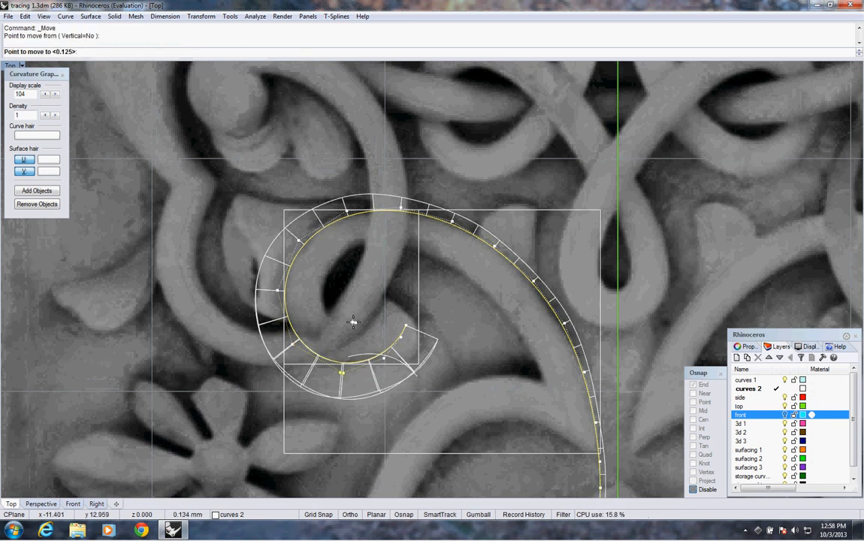
left_click(353, 322)
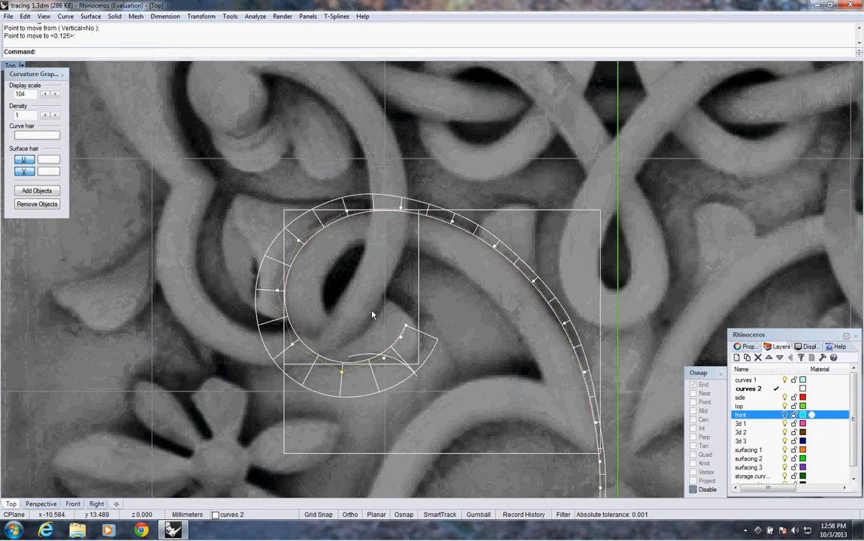
Step: Move the five control points at the branch's lower right end horizontally about 0.06 mm to the right, with Ortho on
scroll(372, 314, "down", 1)
right_click_drag(567, 362, 458, 282)
scroll(481, 347, "up", 1)
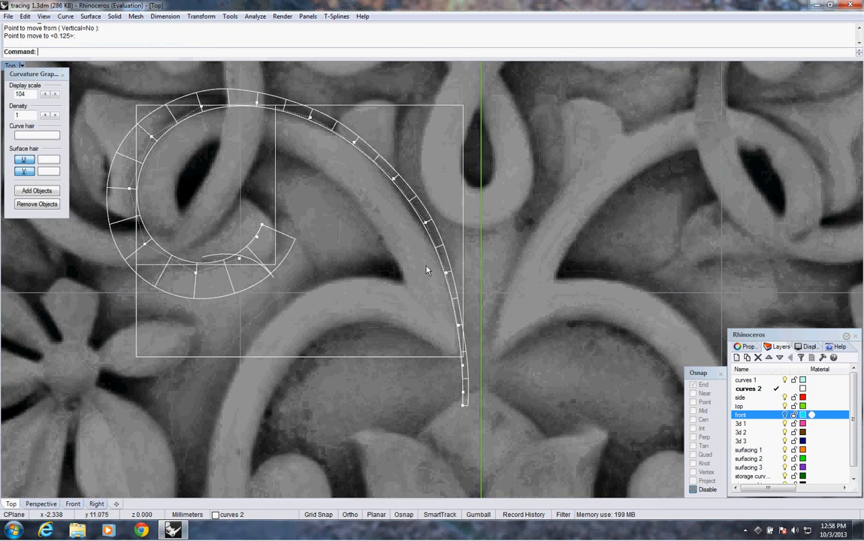
type("M")
key("Return")
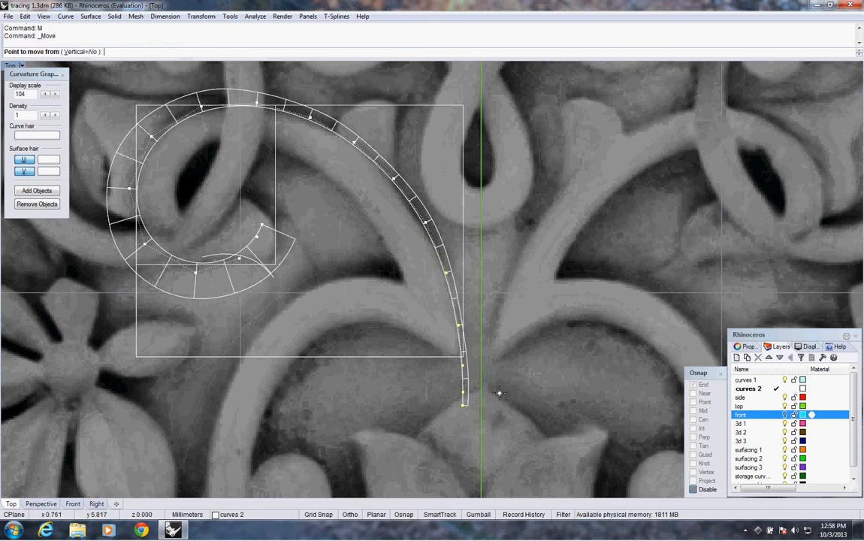
left_click(498, 393)
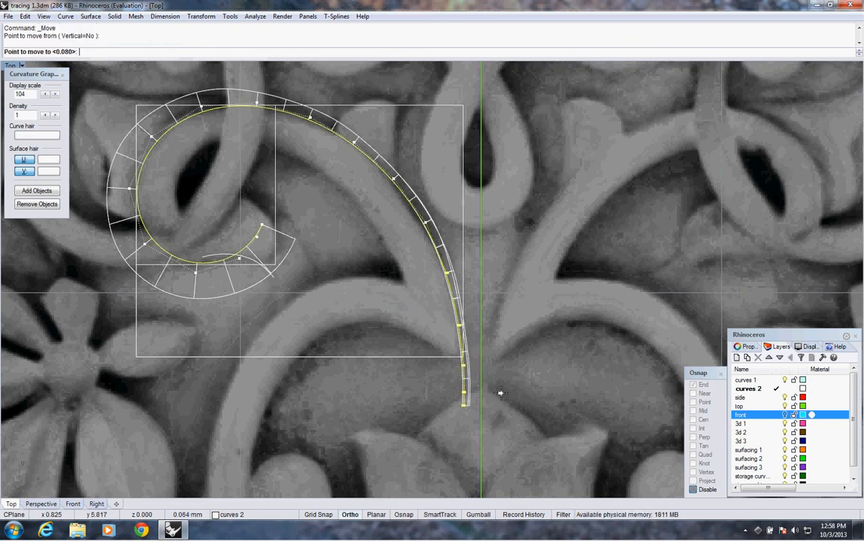
left_click(501, 394)
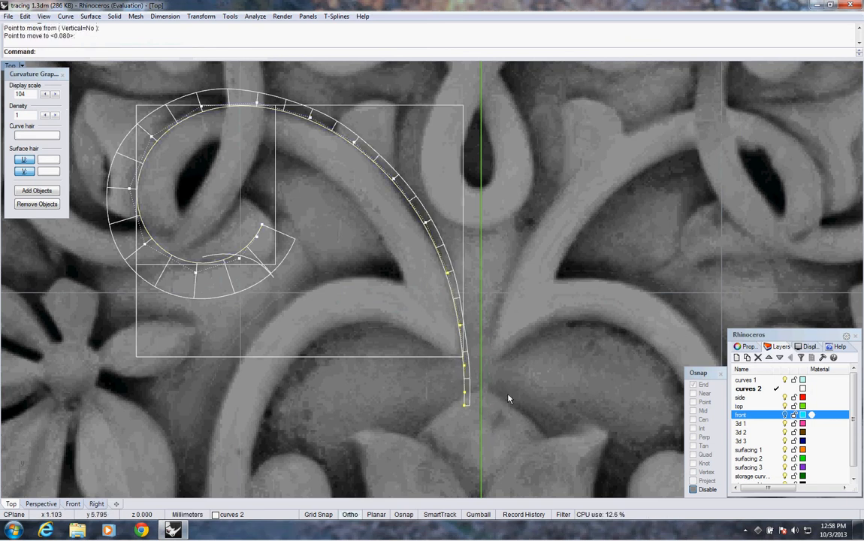
Step: Move only the three end control points of the branch slightly back to the left
left_click(436, 399)
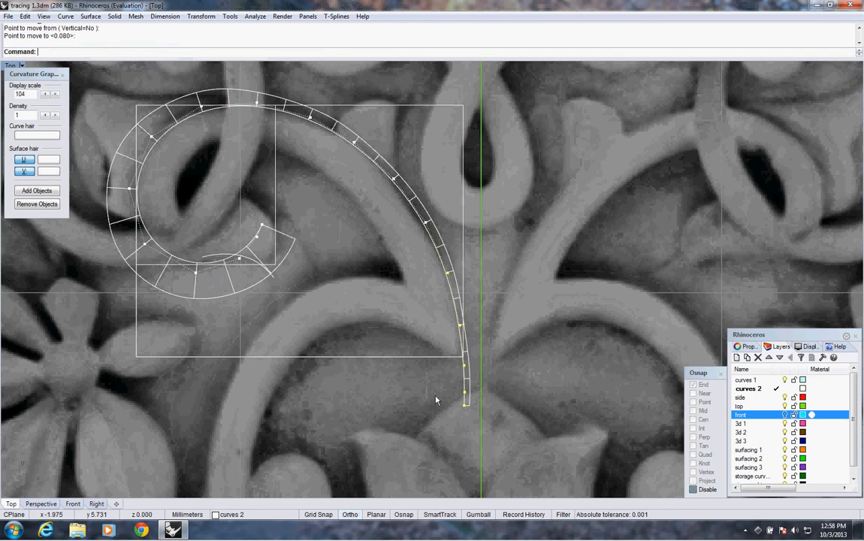
left_click_drag(479, 412, 492, 422)
type("m")
key("Return")
left_click(512, 410)
left_click(511, 410)
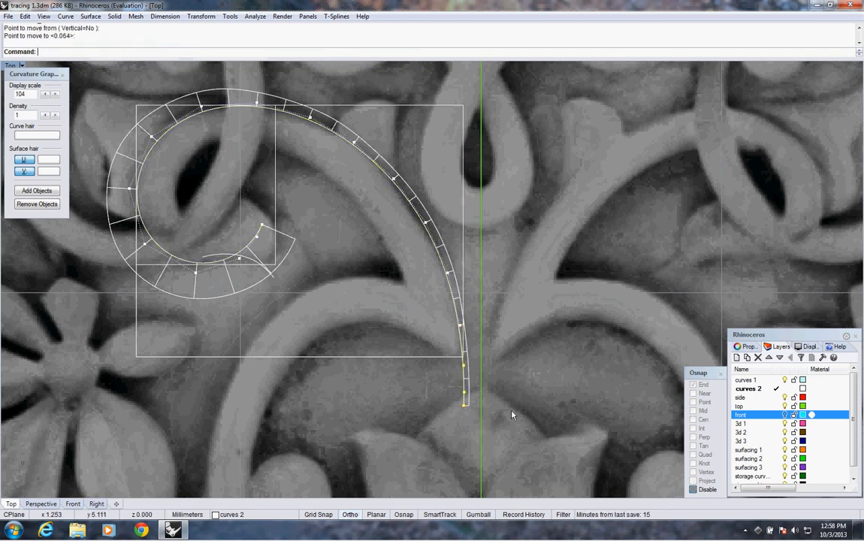
Step: Turn off the spiral curve's control points and its curvature graph
scroll(456, 347, "down", 1)
scroll(456, 346, "down", 2)
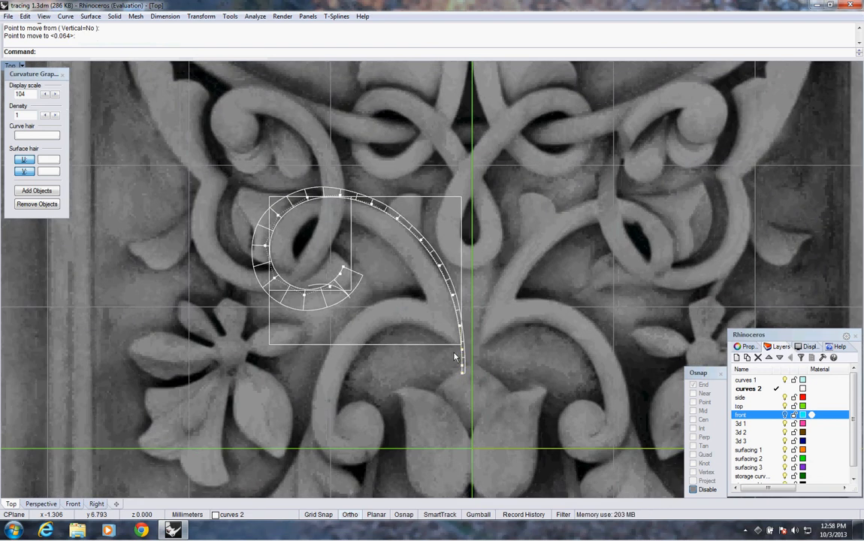
key("Escape")
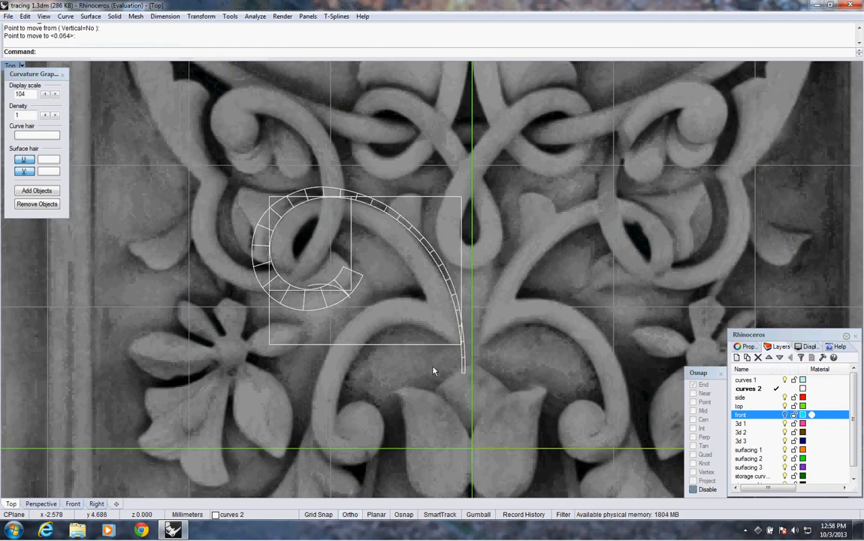
left_click(63, 74)
Step: Draw an arc of about 1.5 mm radius tangent to the spiral's lower end and the small curve crossing it, bridging the two
right_click_drag(327, 233, 353, 279)
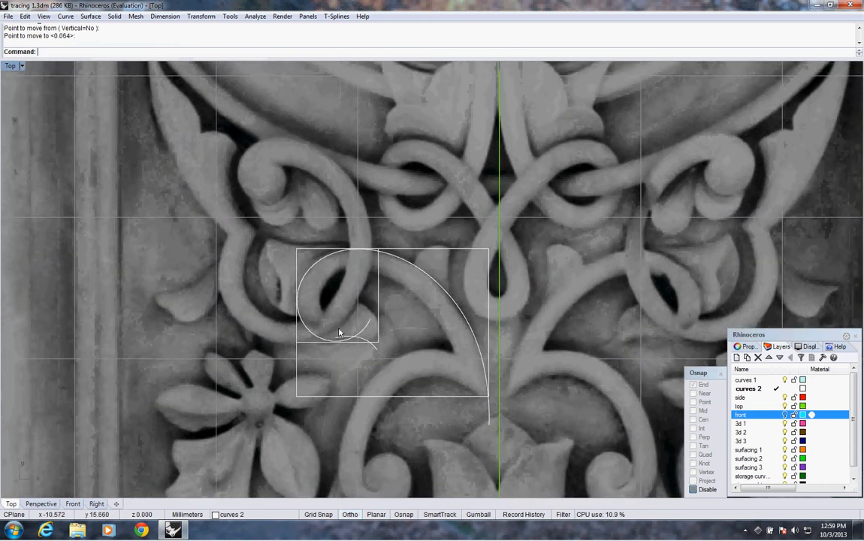
scroll(355, 313, "up", 3)
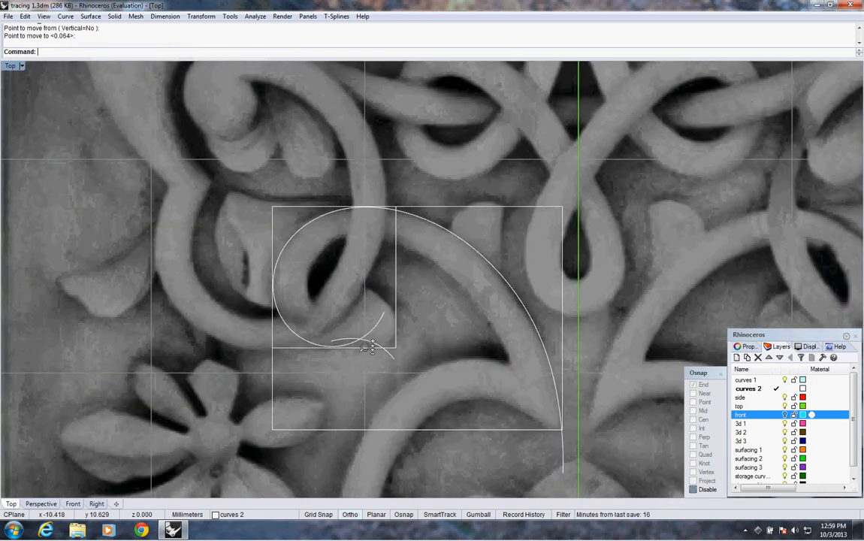
scroll(369, 351, "up", 8)
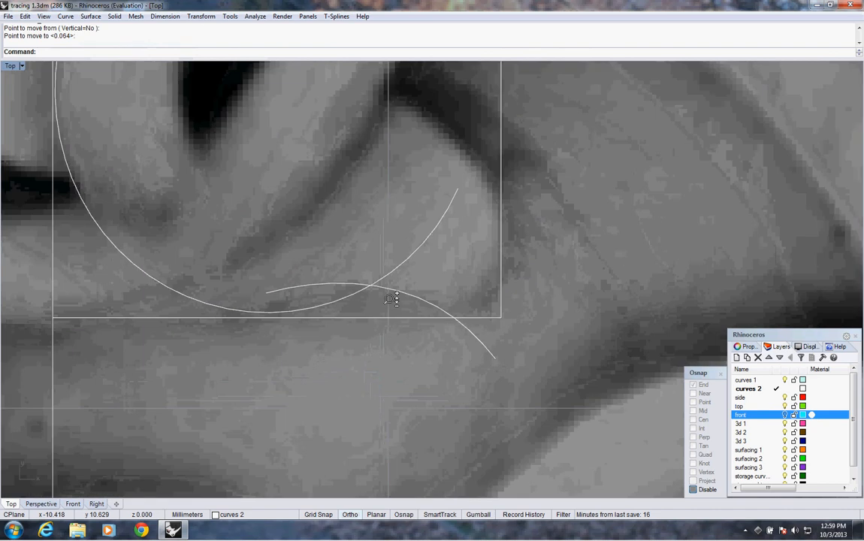
left_click(66, 16)
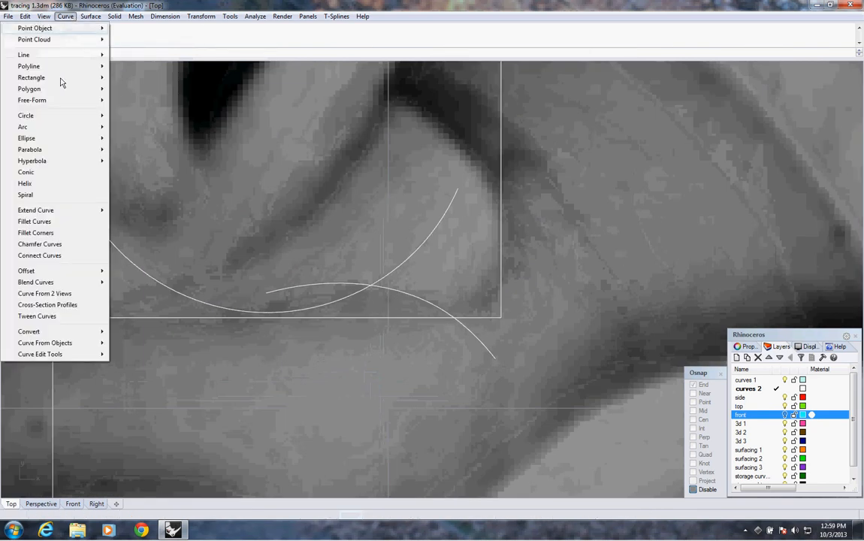
mouse_move(75, 127)
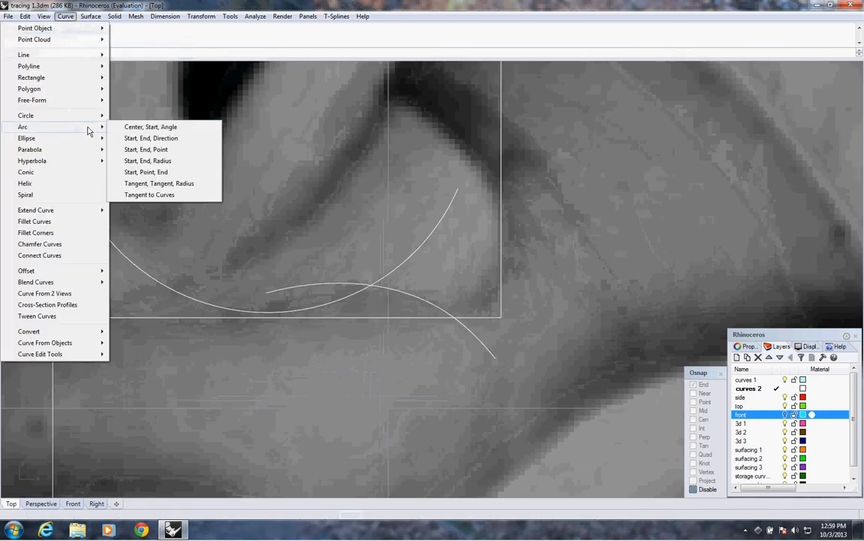
left_click(146, 195)
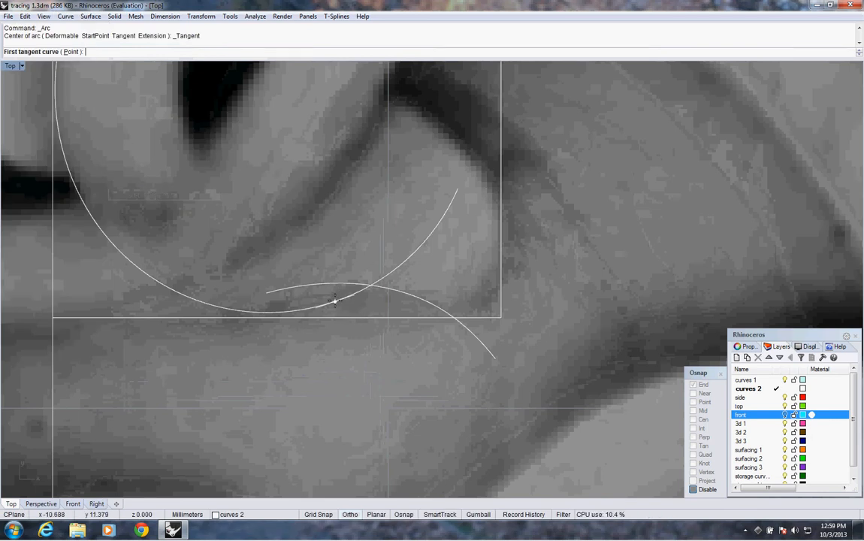
left_click(337, 300)
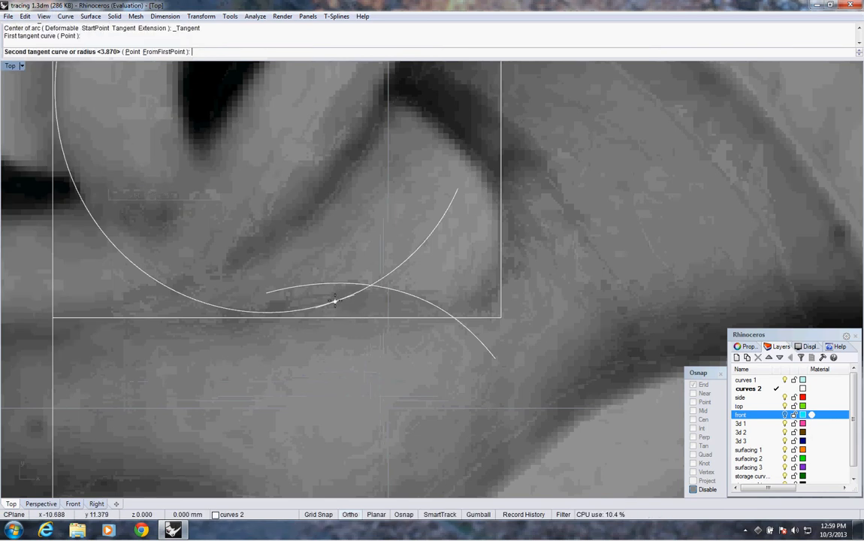
left_click(421, 301)
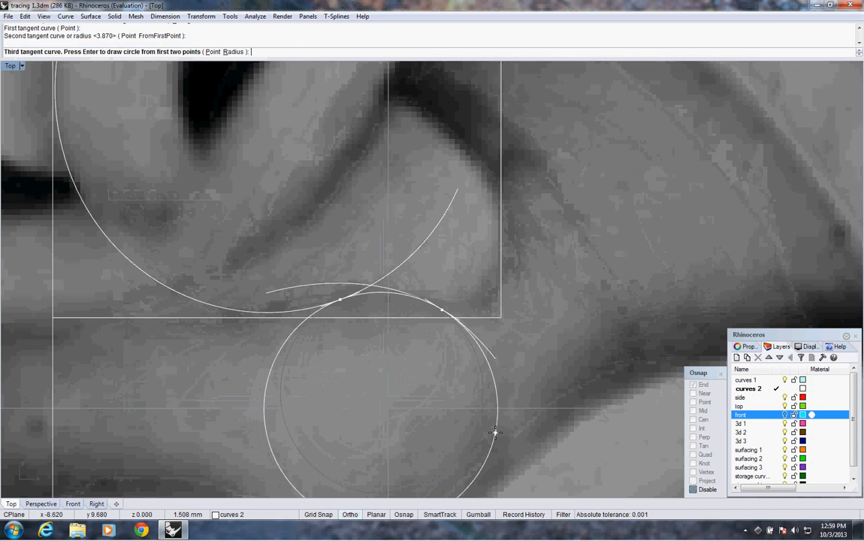
left_click(495, 432)
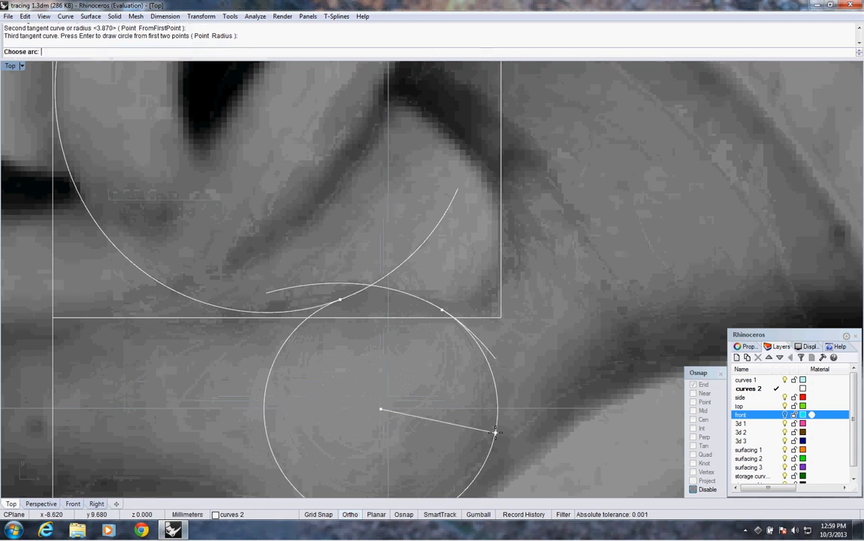
left_click(419, 211)
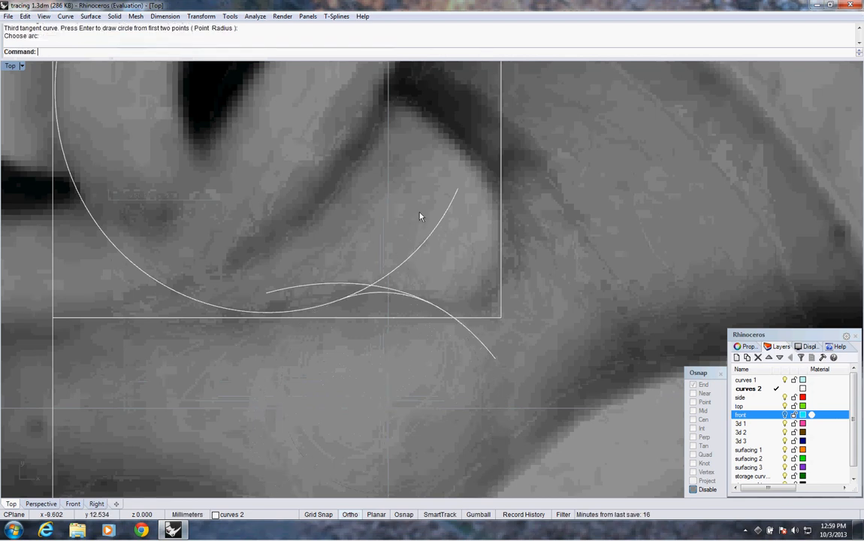
Step: Fillet the bridging arc with the spiral and with the small curve at radius 0, trimming away the overhanging ends
scroll(387, 260, "down", 2)
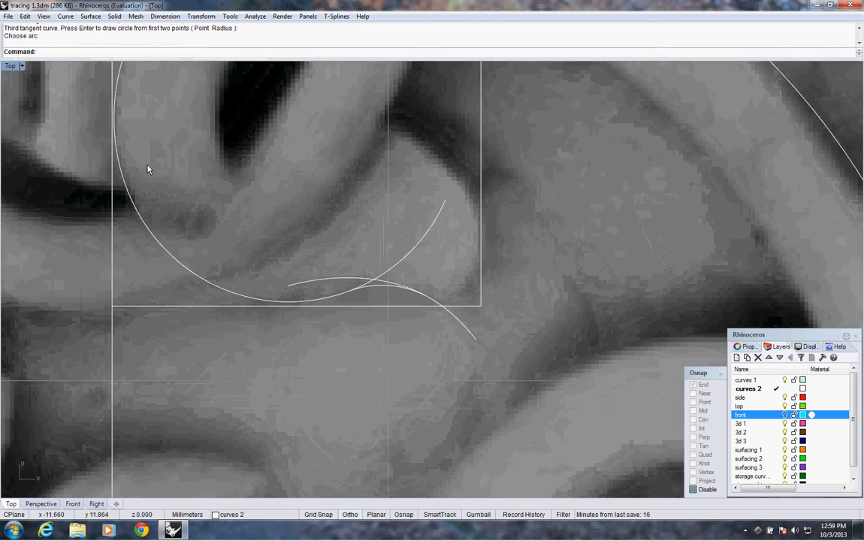
right_click(98, 54)
left_click(203, 214)
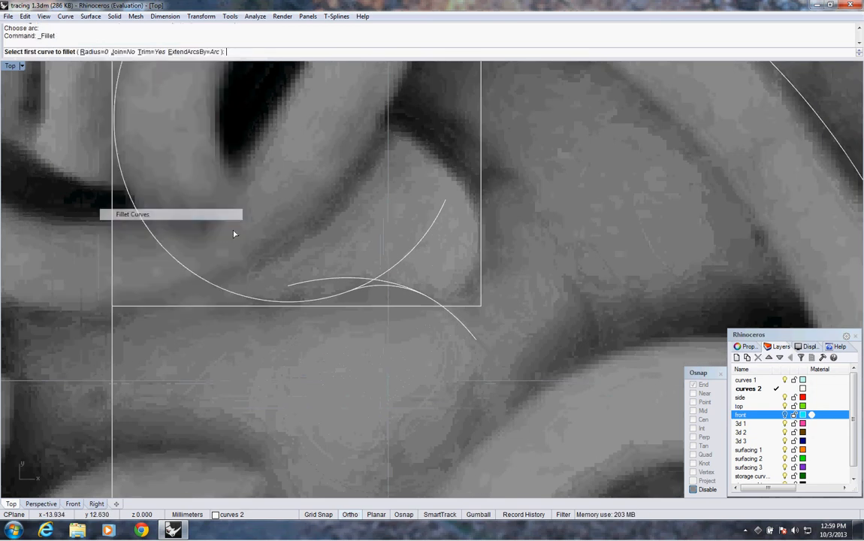
left_click(363, 293)
left_click(331, 299)
left_click(403, 291)
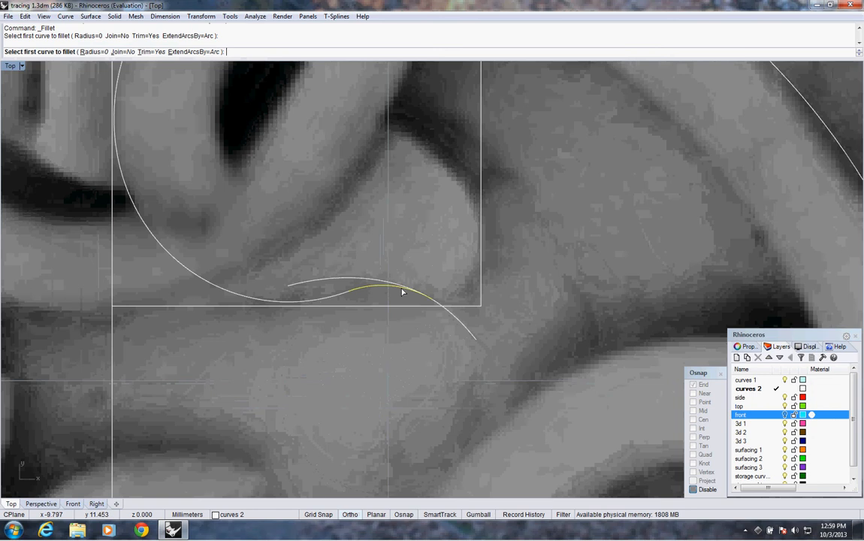
left_click(445, 312)
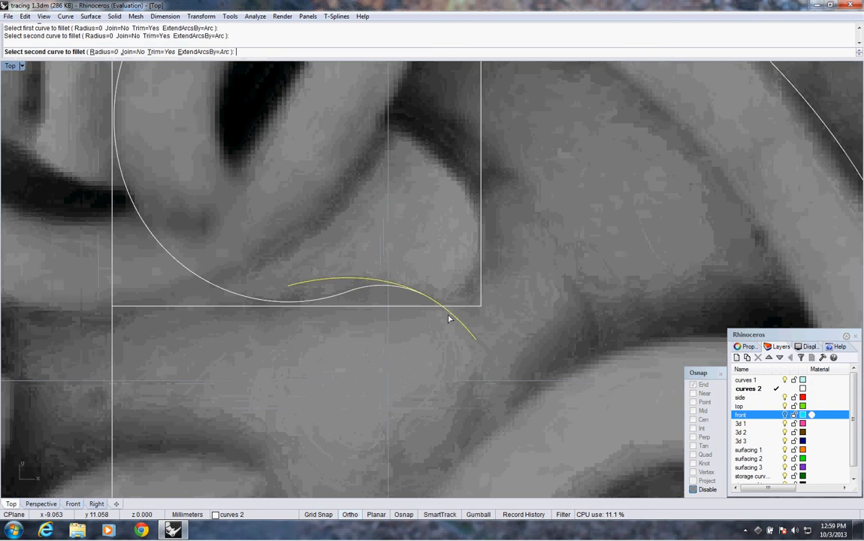
Step: Join the bridging arc and the trimmed small curve at the spiral's lower end into one curve
scroll(410, 293, "down", 6)
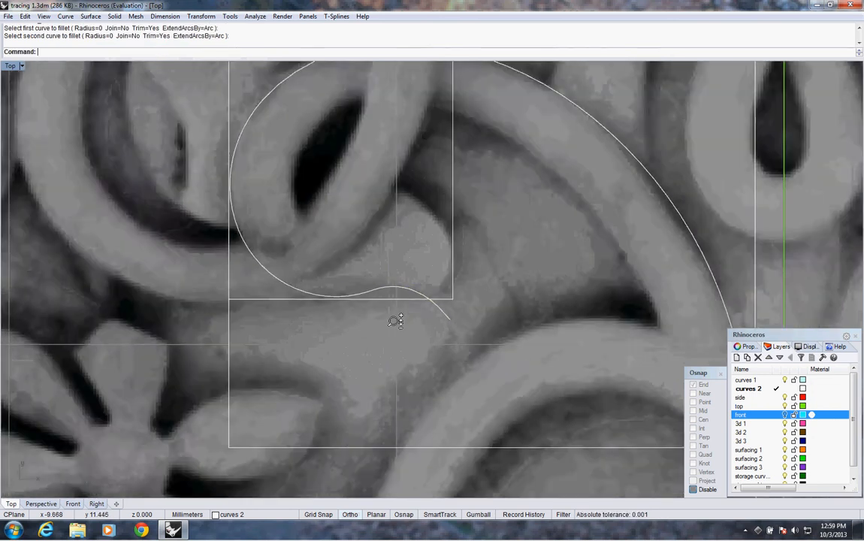
scroll(401, 311, "up", 2)
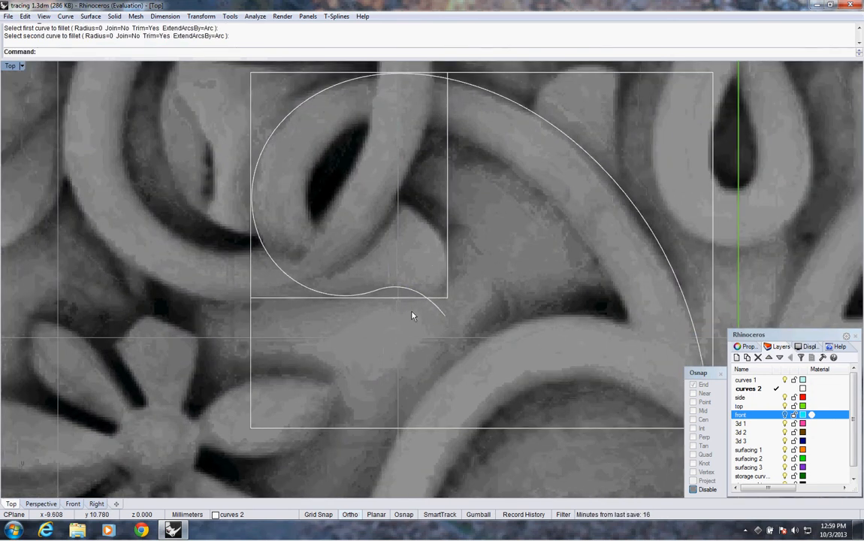
left_click(436, 310)
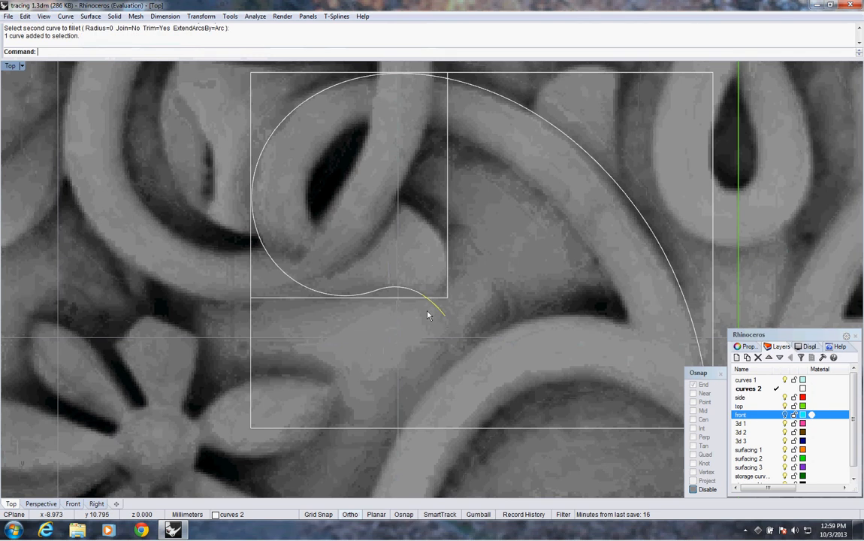
left_click(418, 293, "shift")
scroll(398, 304, "down", 2)
right_click_drag(397, 306, 391, 334)
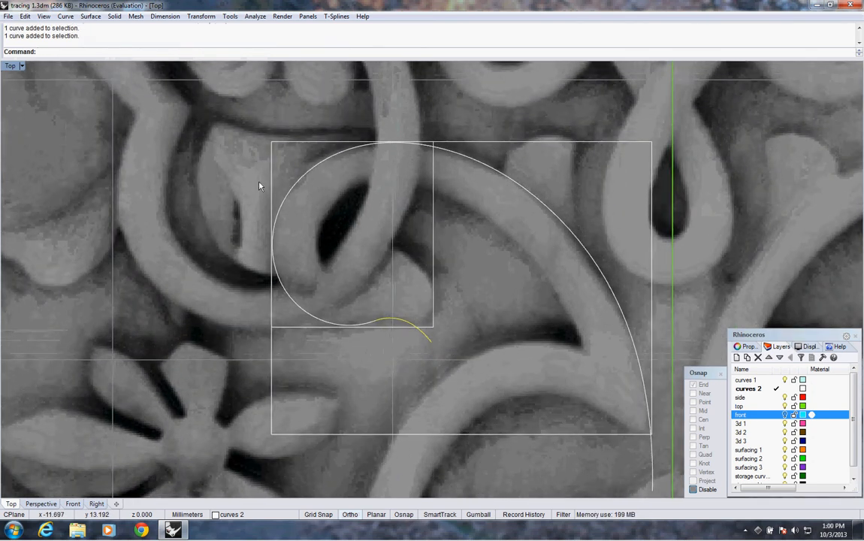
left_click(26, 17)
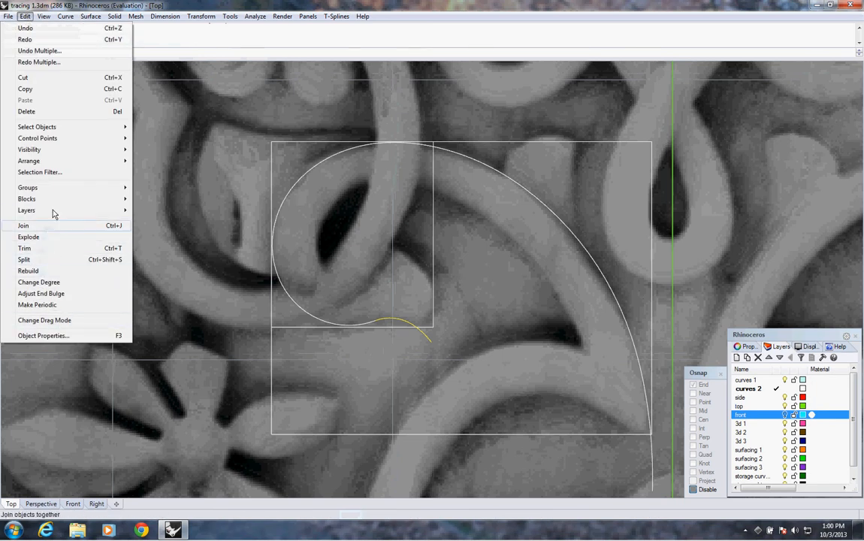
mouse_move(53, 210)
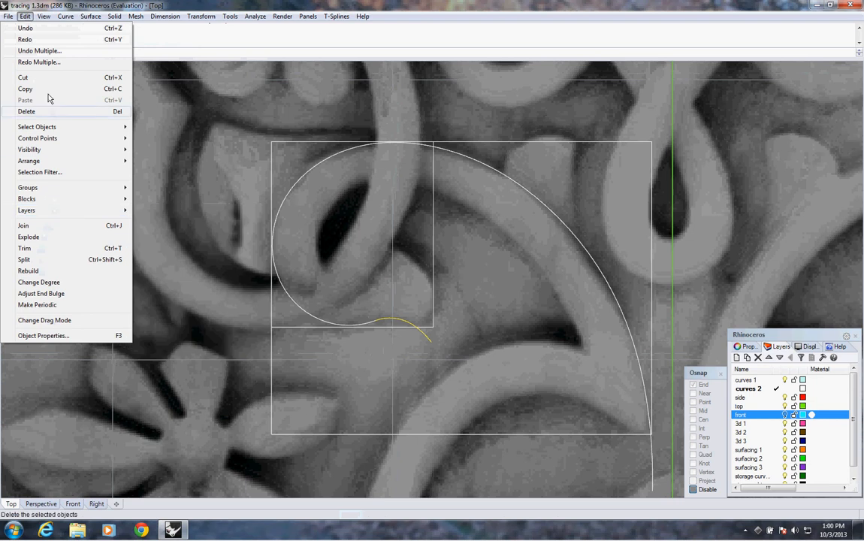
left_click(38, 225)
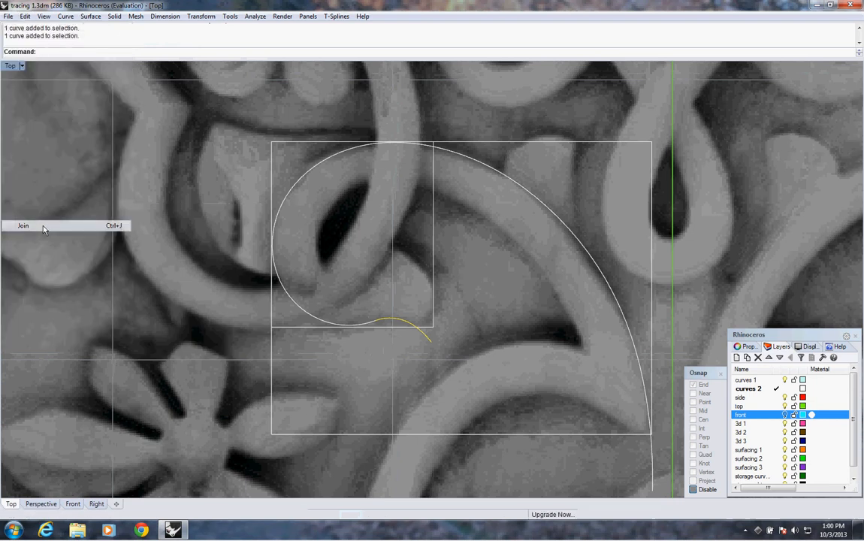
Step: Offset the spiral curve inward by about 1.7 mm through a point on the inner edge of the loop's band
left_click(314, 322)
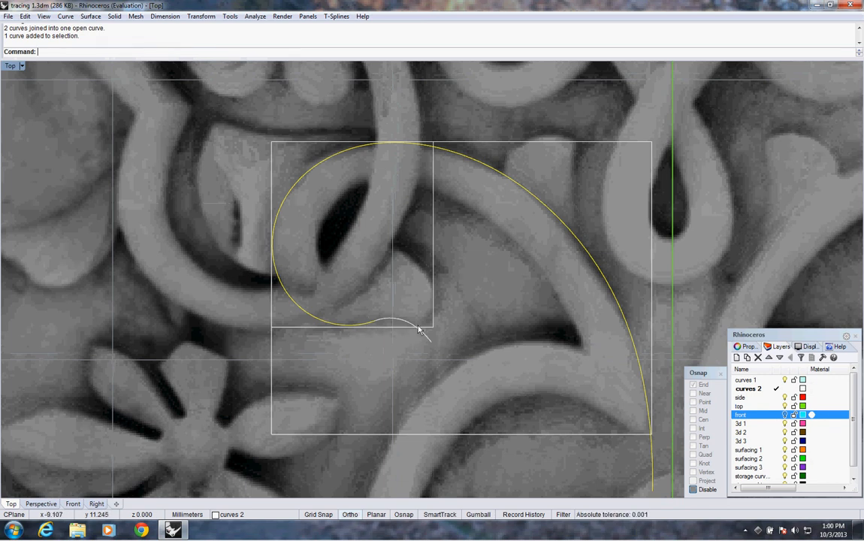
left_click(66, 16)
mouse_move(45, 271)
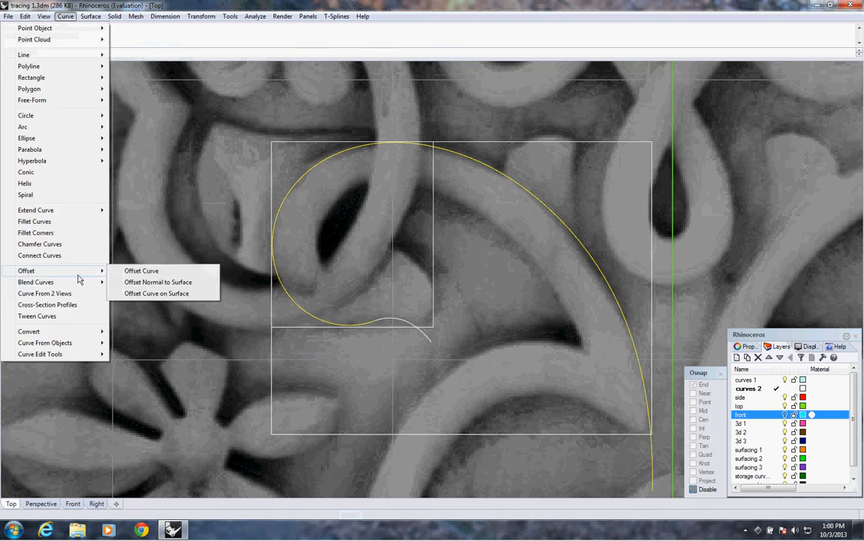
left_click(142, 271)
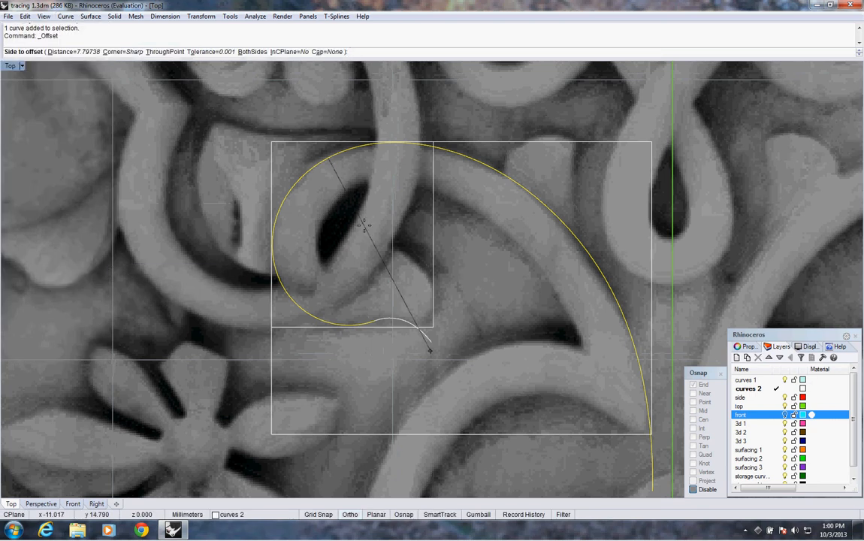
type("t")
key("Return")
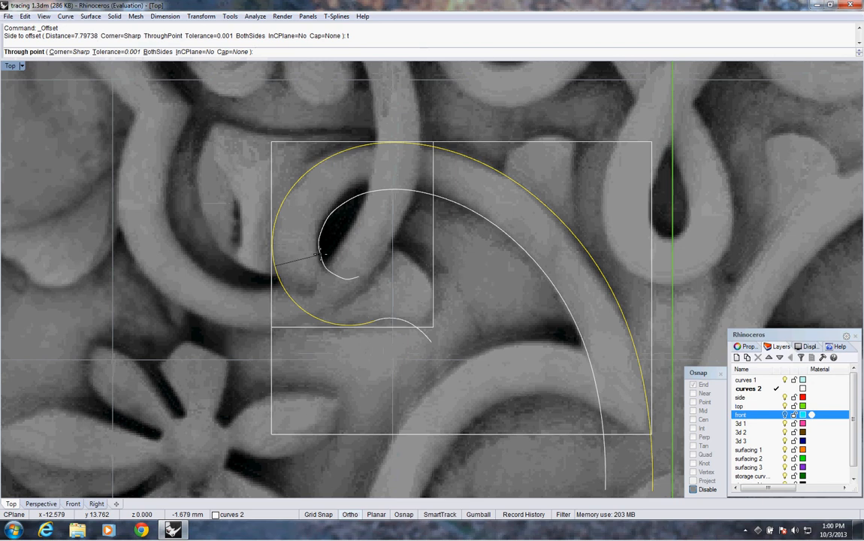
left_click(321, 255)
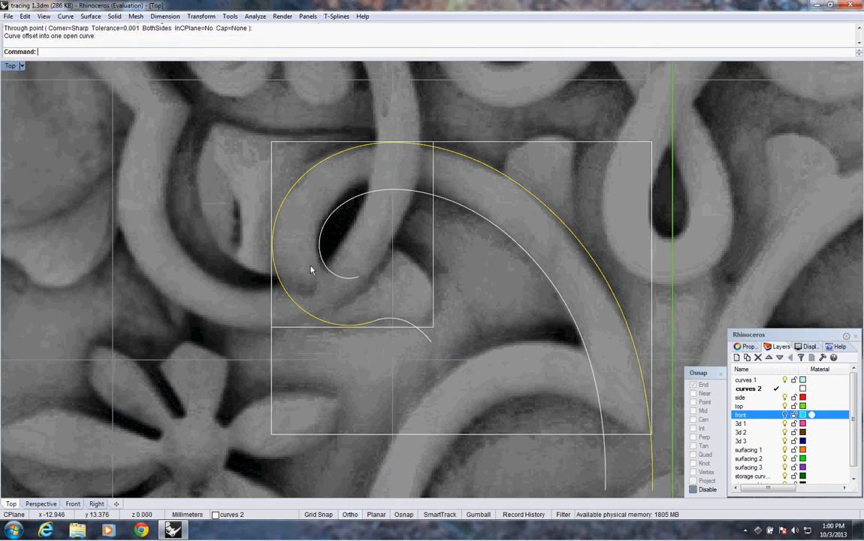
Step: Rebuild the inner offset curve with 18 points and degree 4, deleting the input curve
left_click(318, 265)
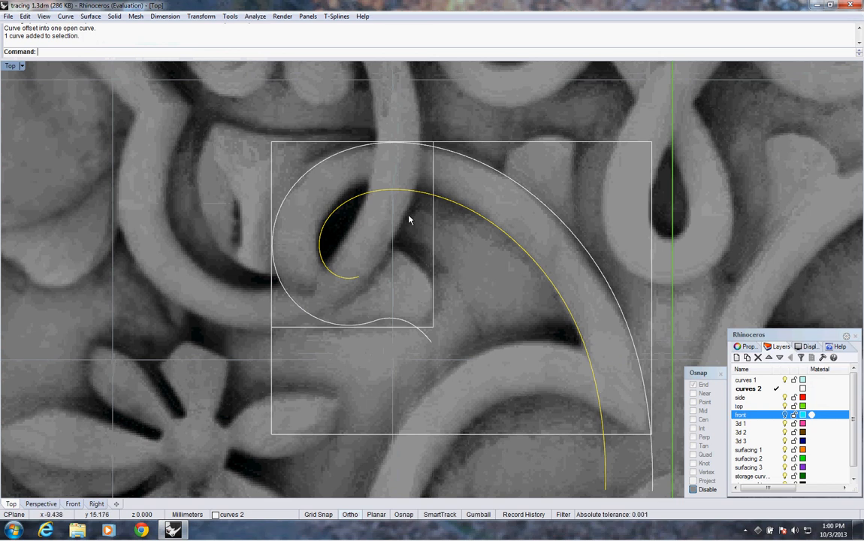
scroll(406, 224, "down", 2)
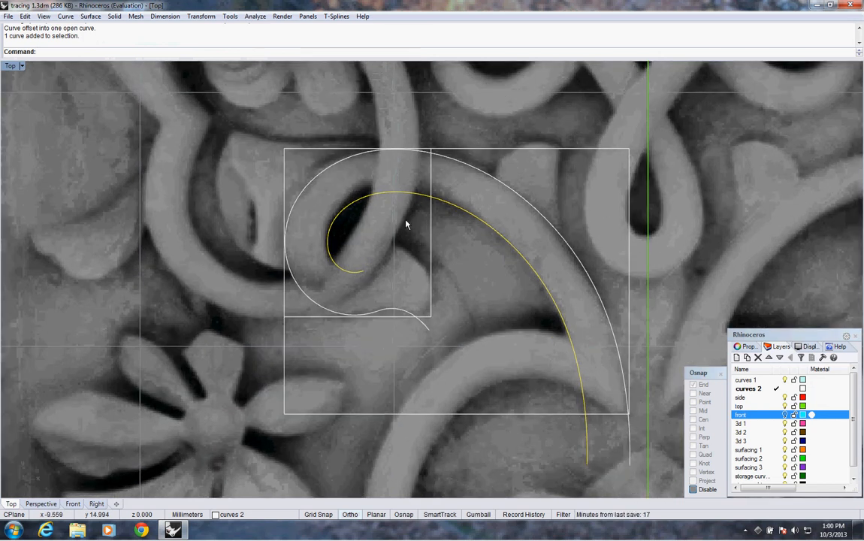
middle_click(232, 57)
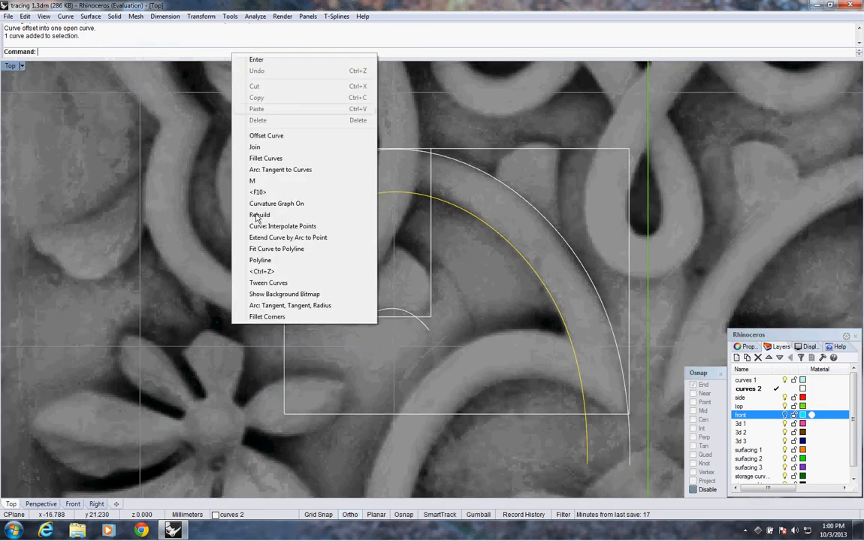
left_click(235, 200)
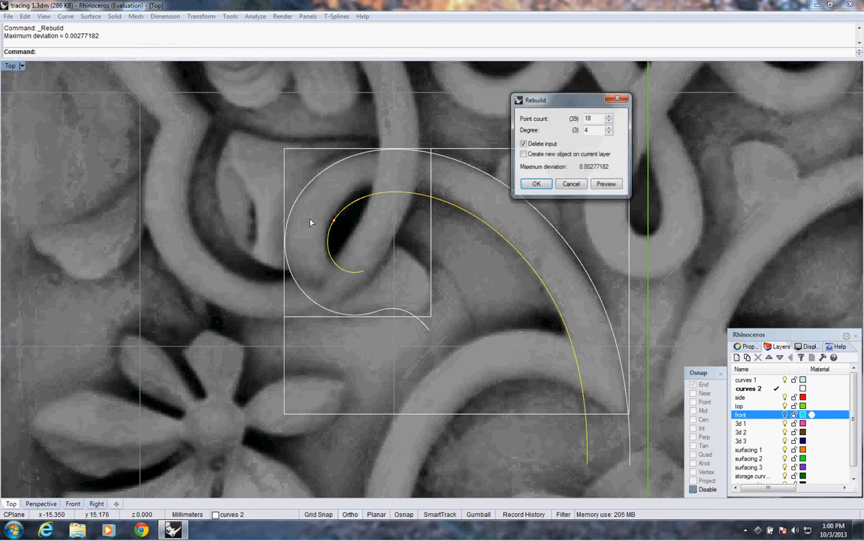
left_click(542, 188)
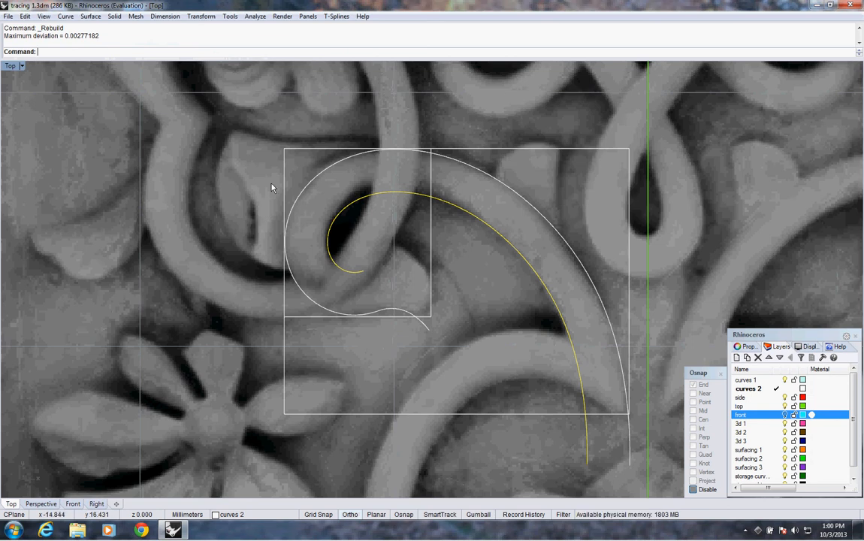
Step: Turn on the inner curve's control points and pull the one at the top of the loop slightly up and left
key("F10")
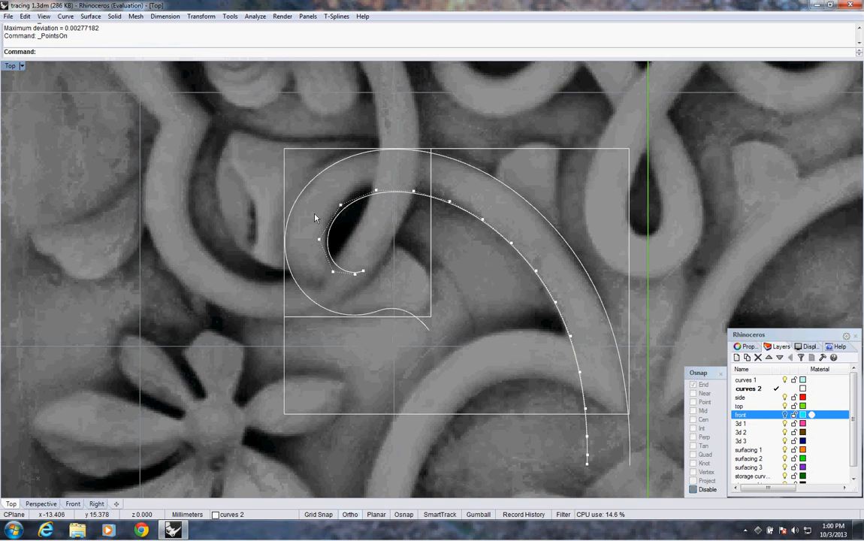
left_click(375, 183)
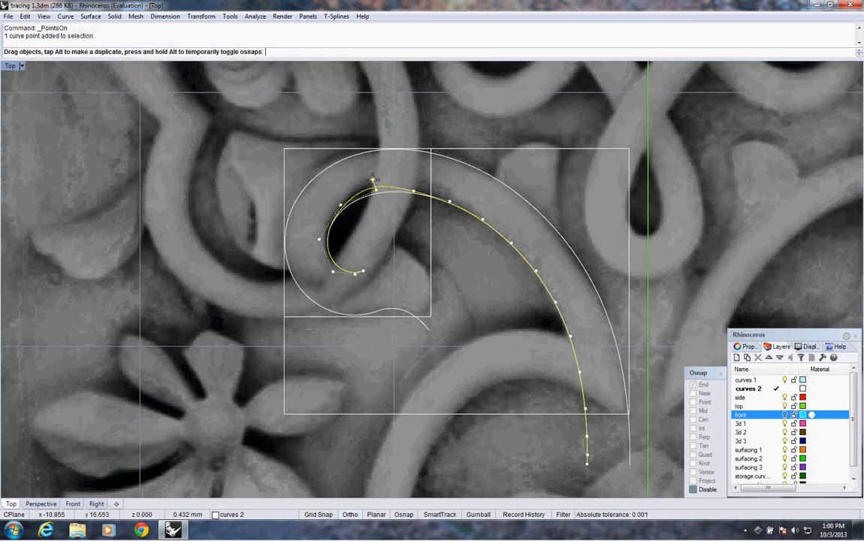
left_click_drag(373, 181, 372, 184)
Step: Move the inner curve's control point at the loop's upper left outward by about 0.09 mm and the one right of its top by about 0.15 mm
left_click(341, 204)
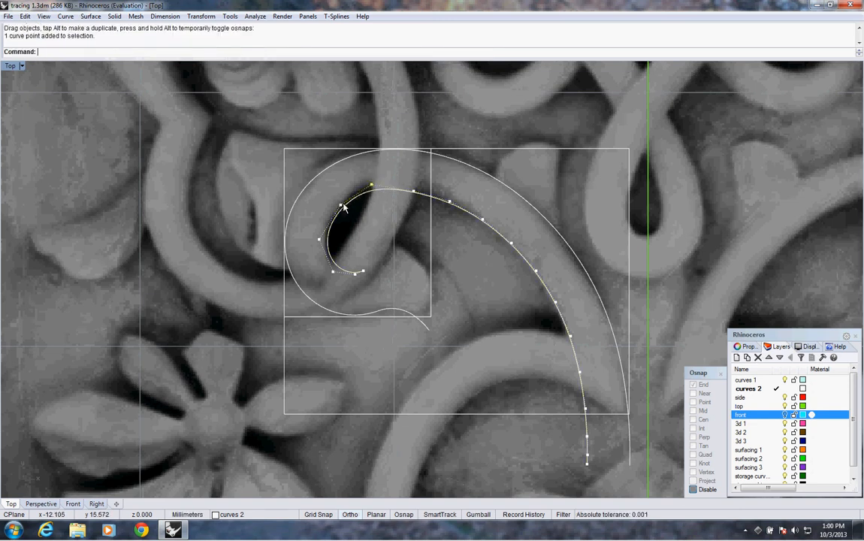
type("M")
key("Return")
left_click(384, 238)
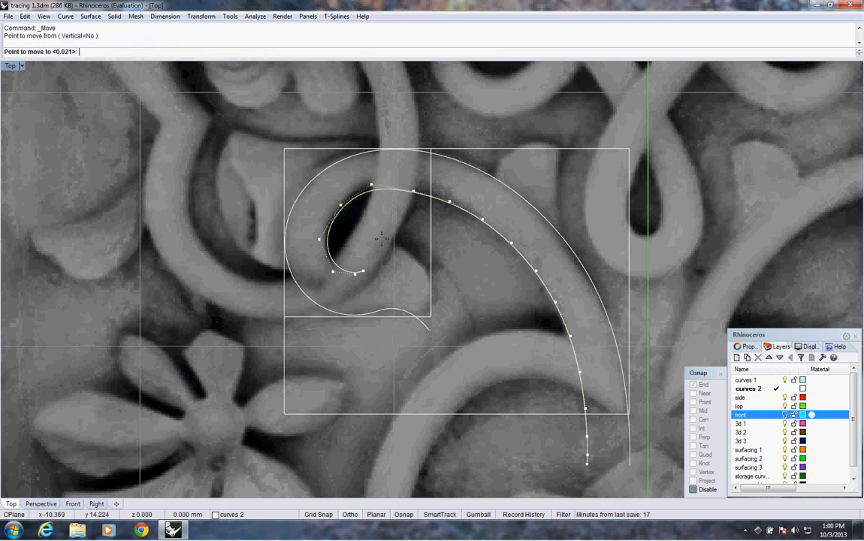
left_click(383, 237)
left_click(414, 193)
type("M")
key("Return")
left_click(408, 232)
left_click(410, 231)
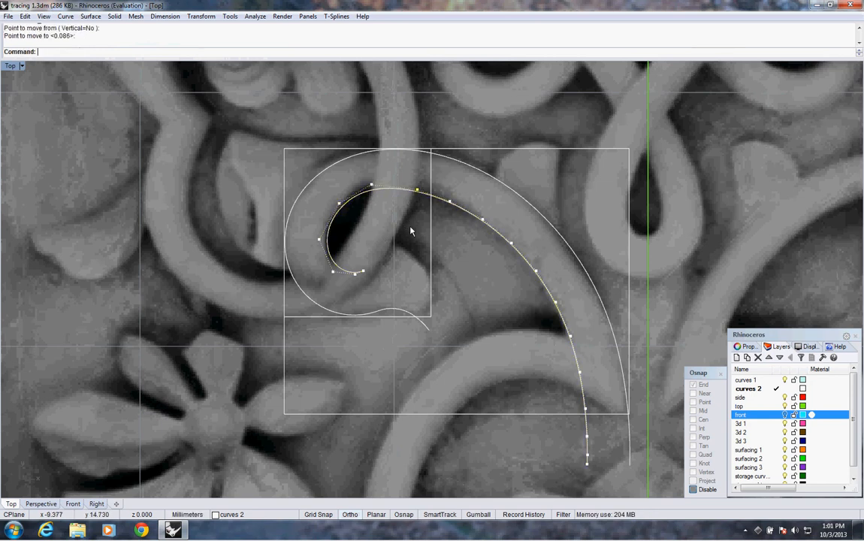
Step: Move the loop's lower-left control point slightly left by about 0.09 mm and its leftmost control point up by about 0.12 mm
left_click(333, 272)
right_click(353, 246)
left_click(354, 243)
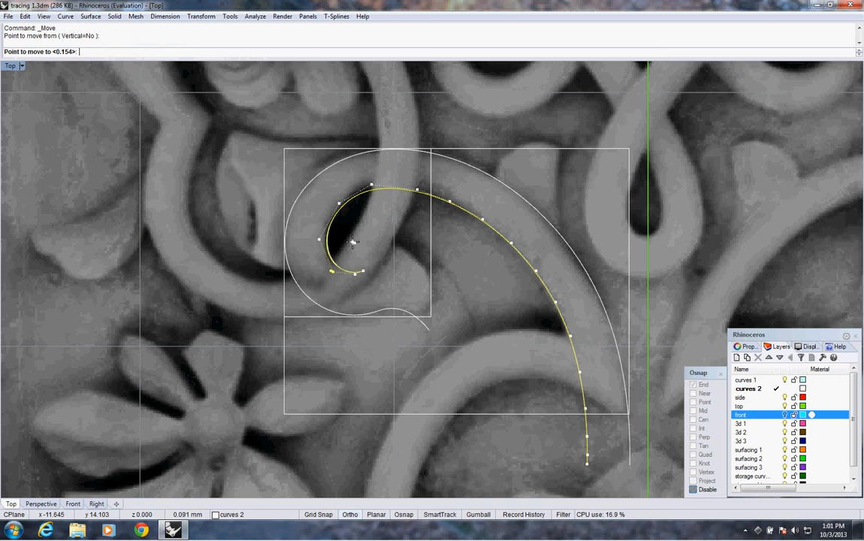
left_click(353, 242)
left_click(320, 239)
right_click(341, 233)
left_click(341, 233)
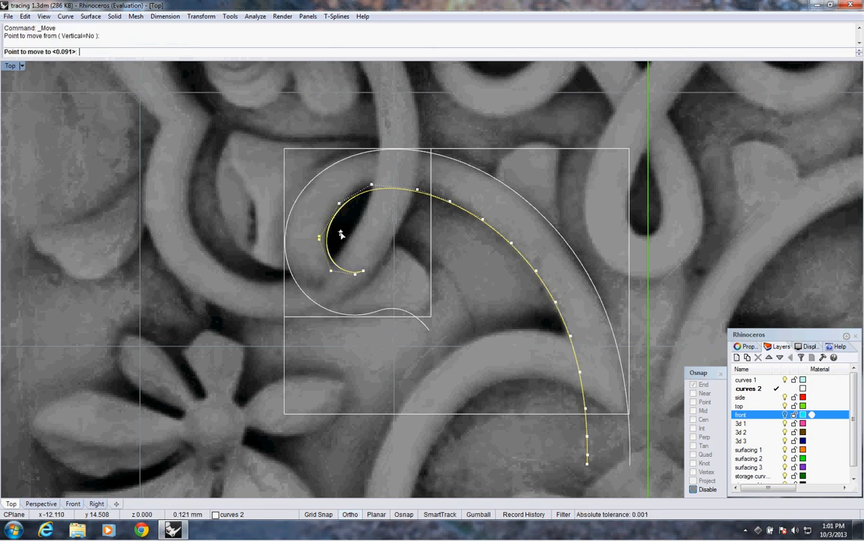
left_click(341, 230)
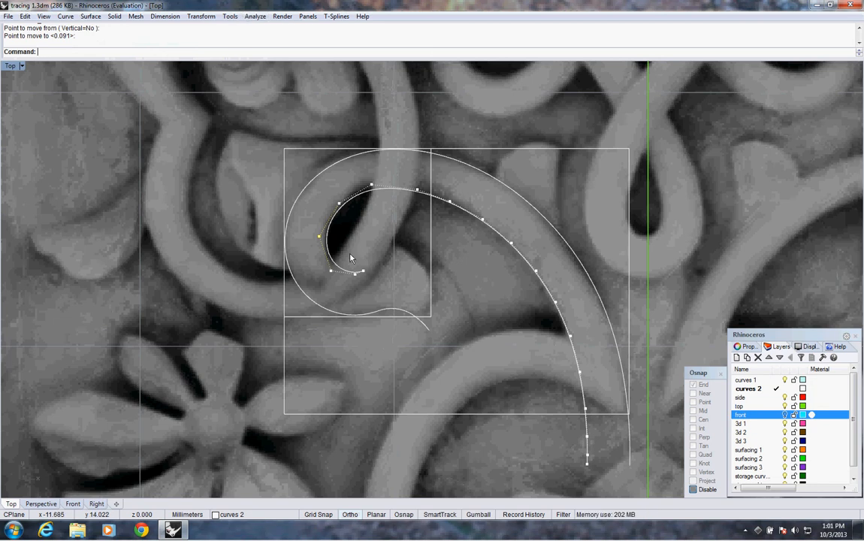
Step: Display the curvature graph on the inner curve
right_click_drag(361, 286, 348, 299)
left_click(252, 18)
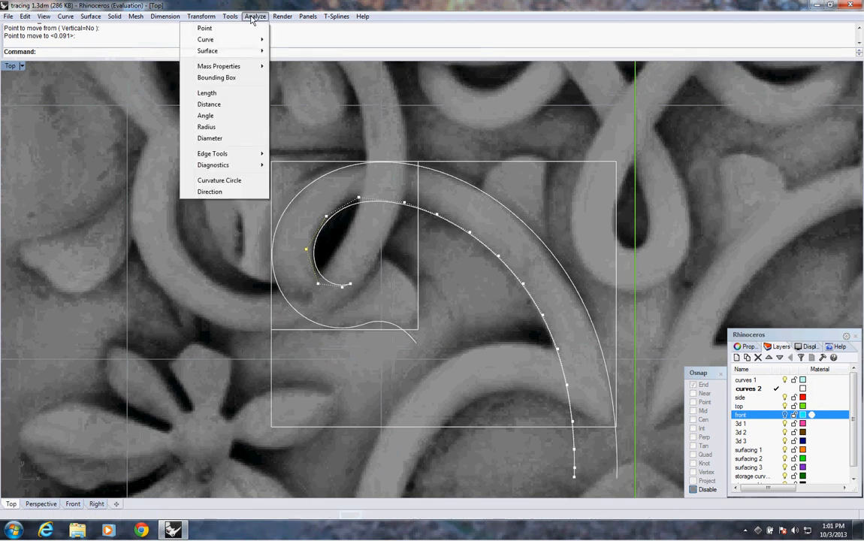
mouse_move(206, 39)
left_click(122, 39)
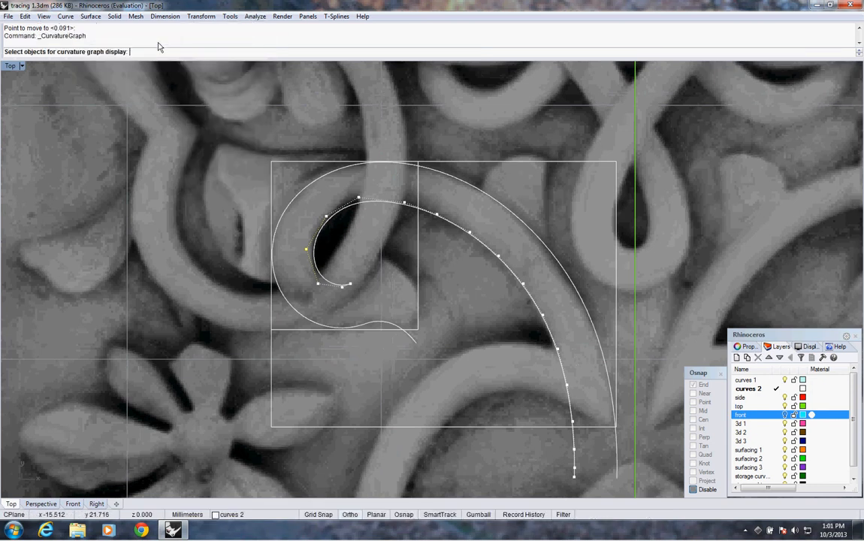
left_click(350, 215)
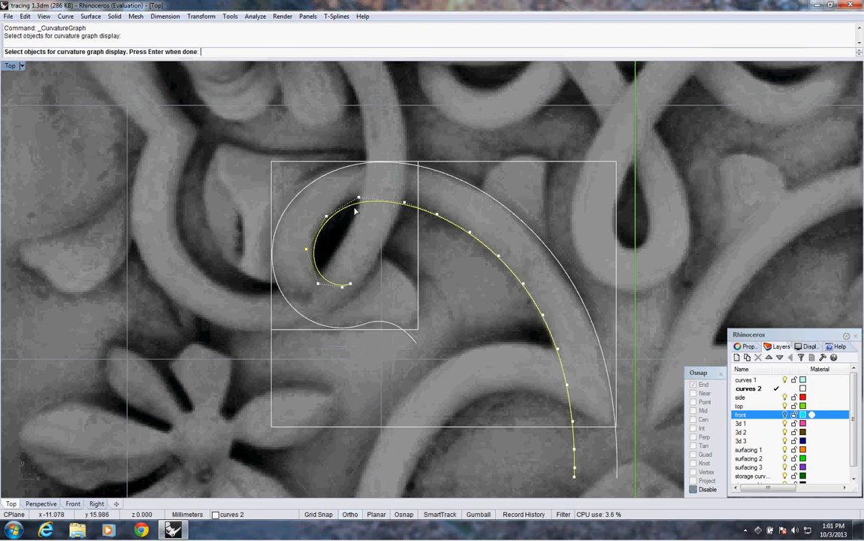
key("Return")
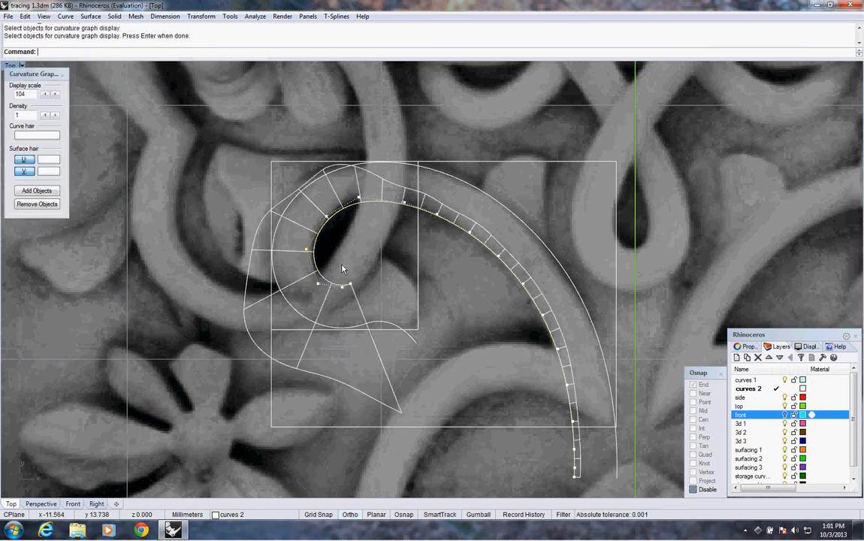
Step: Move the inner curve's control point just right of the loop's top slightly upward by about 0.10 mm
left_click(406, 202)
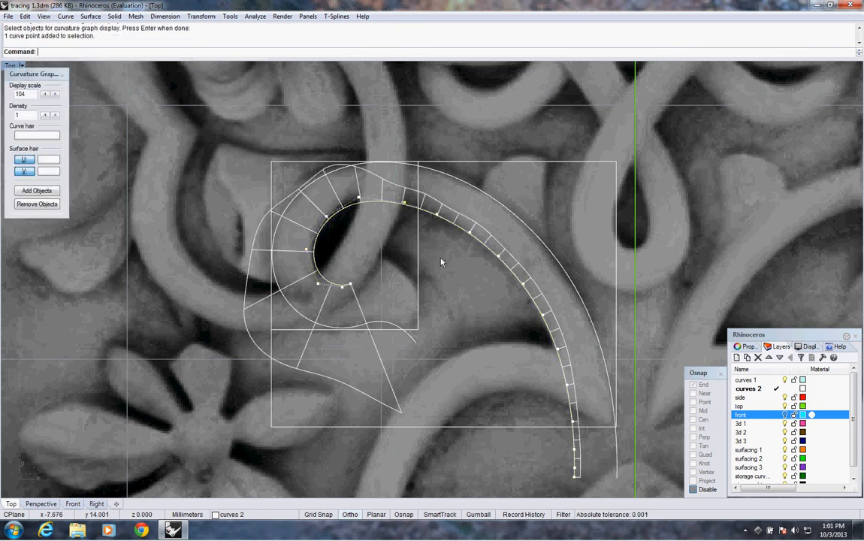
type("M")
key("Return")
left_click(457, 271)
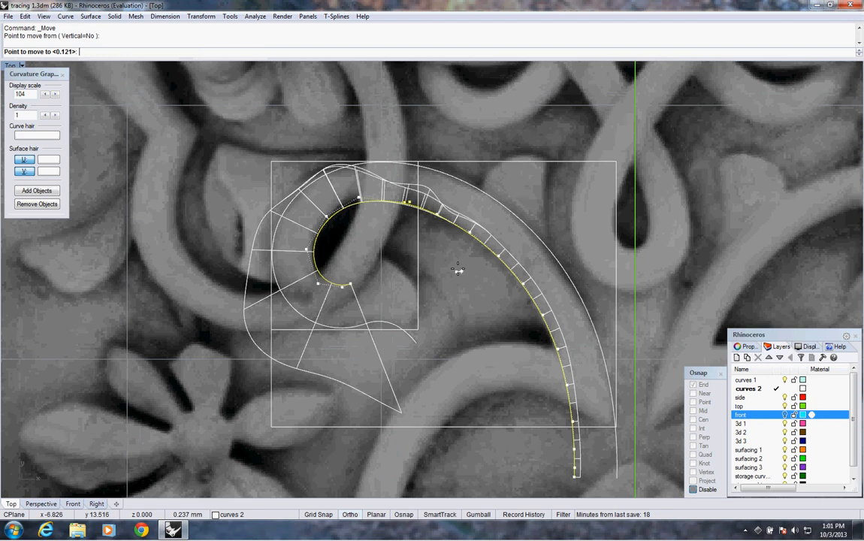
left_click(456, 270)
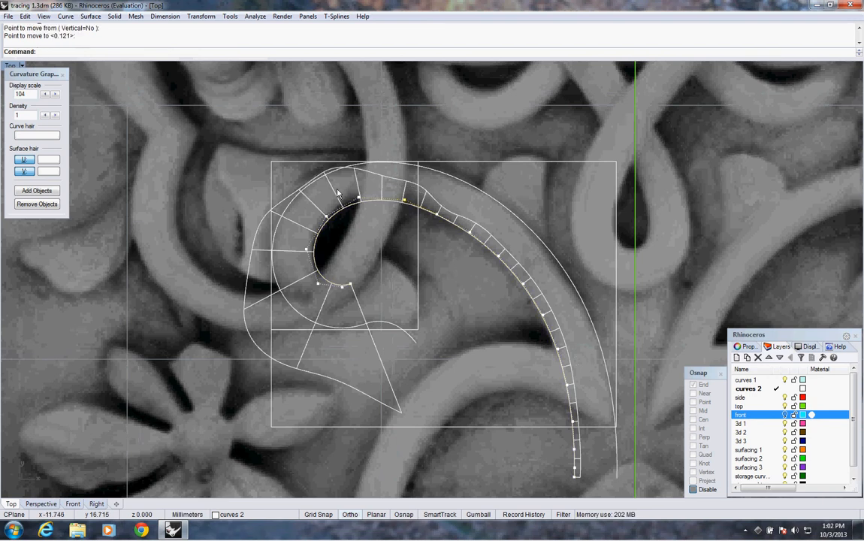
Step: Move the control point at the loop's top right by about 0.16 mm and the upper-left one up by about 0.08 mm
key("Return")
left_click(358, 198)
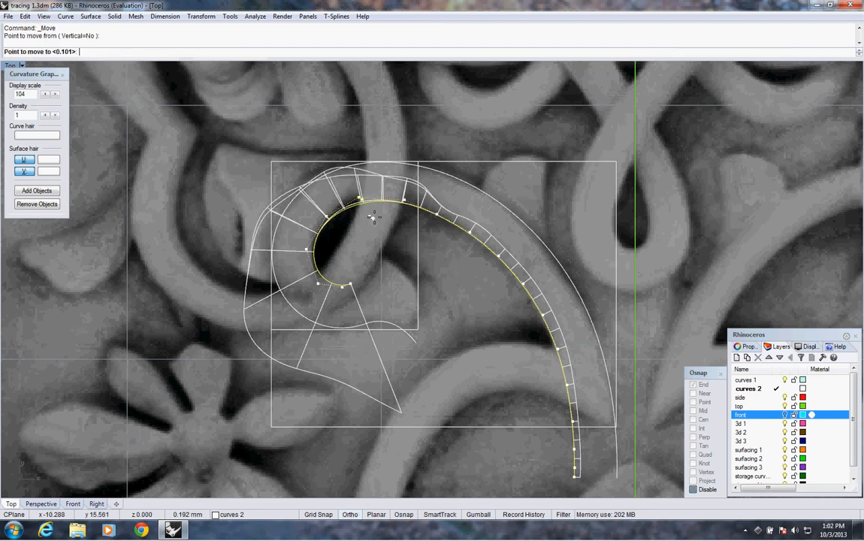
left_click(361, 197)
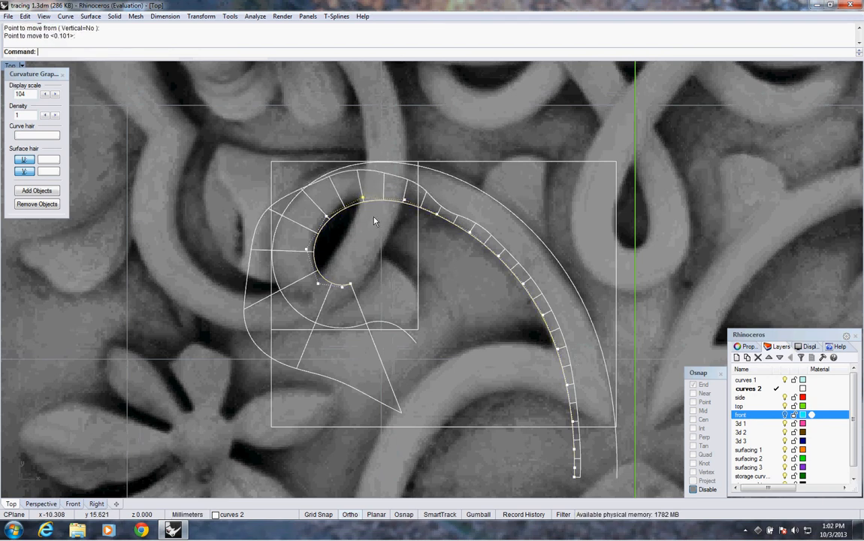
key("Return")
left_click(330, 218)
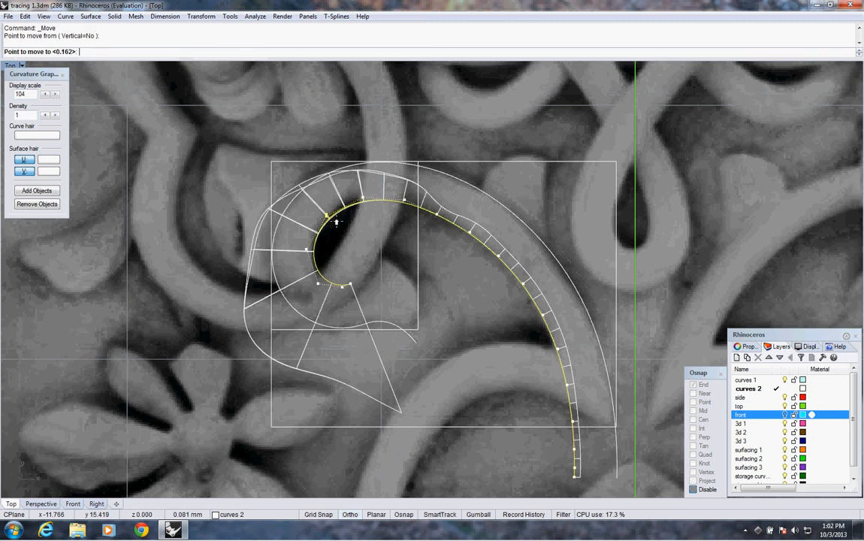
left_click(329, 227)
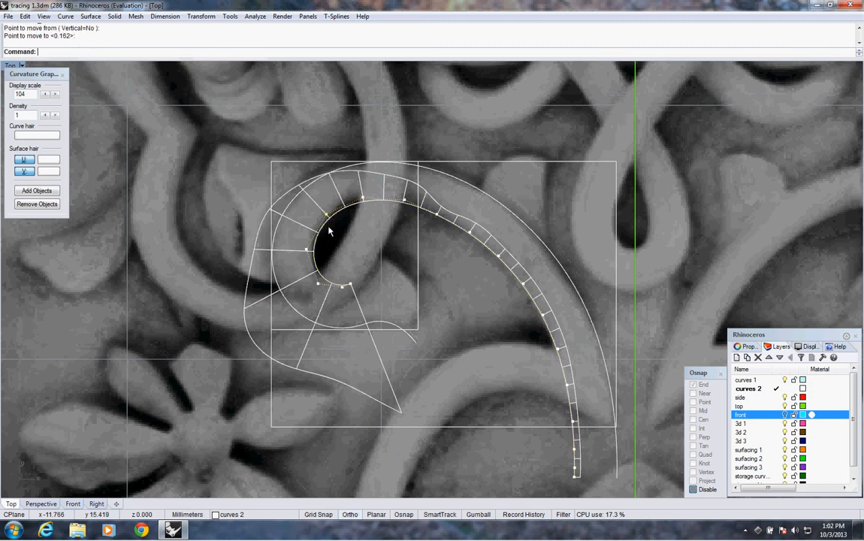
Step: Move the control point beside the inner curve's lower end up and left by about 0.07 mm, and the loop's lower-left one up by about 0.12 mm
left_click(318, 286)
left_click(344, 292, "shift")
right_click(389, 287)
left_click(388, 282)
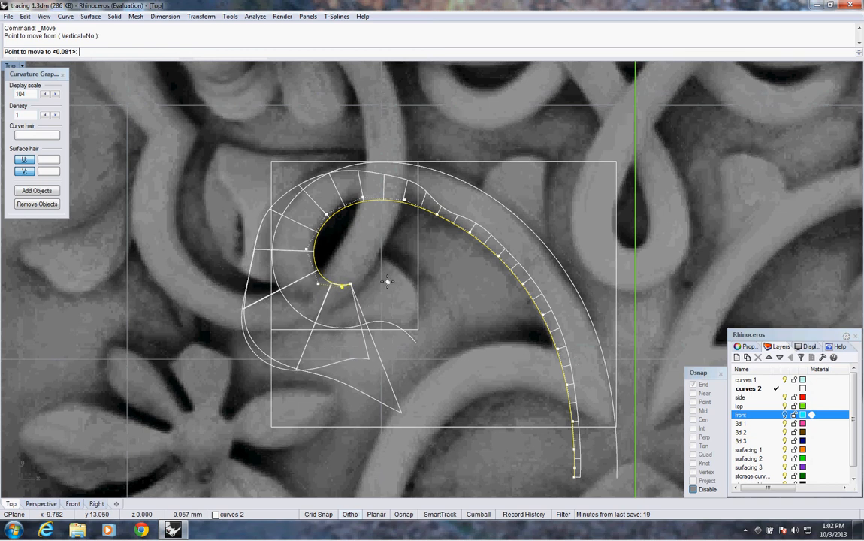
left_click(385, 281)
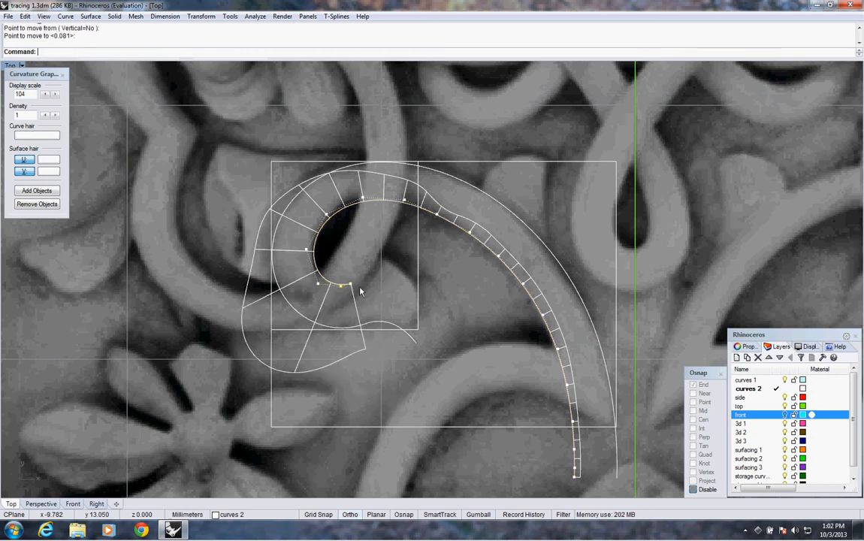
right_click(317, 286)
left_click(311, 244)
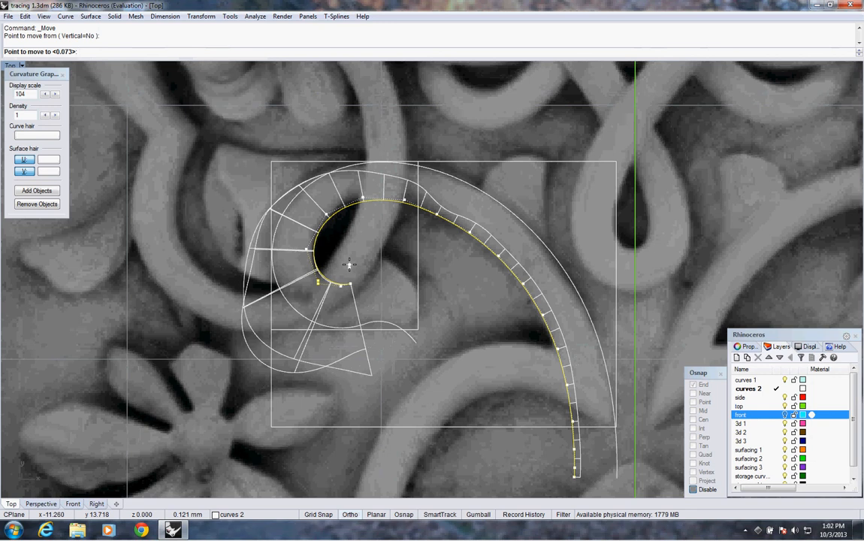
left_click(314, 237)
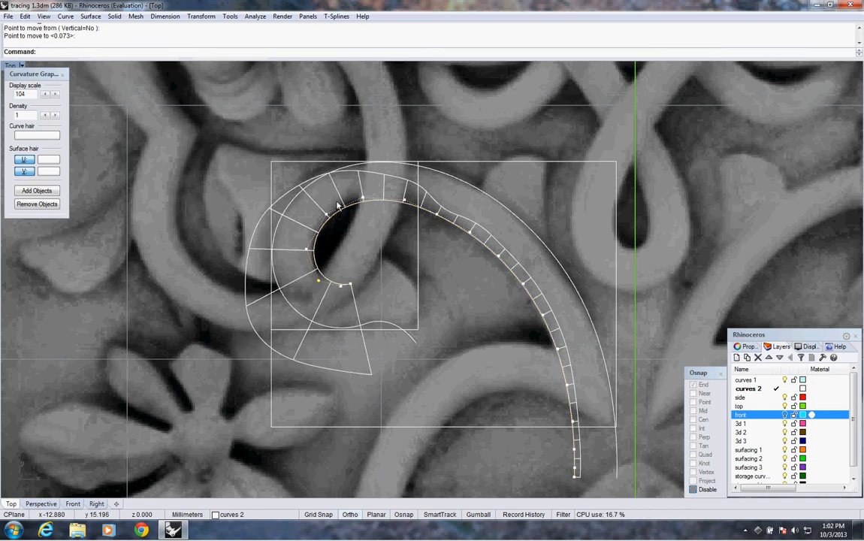
Step: Nudge the two control points along the upper part of the inner curve's long arc slightly to the right and close the curvature graph
left_click(437, 214)
right_click(448, 253)
left_click(448, 257)
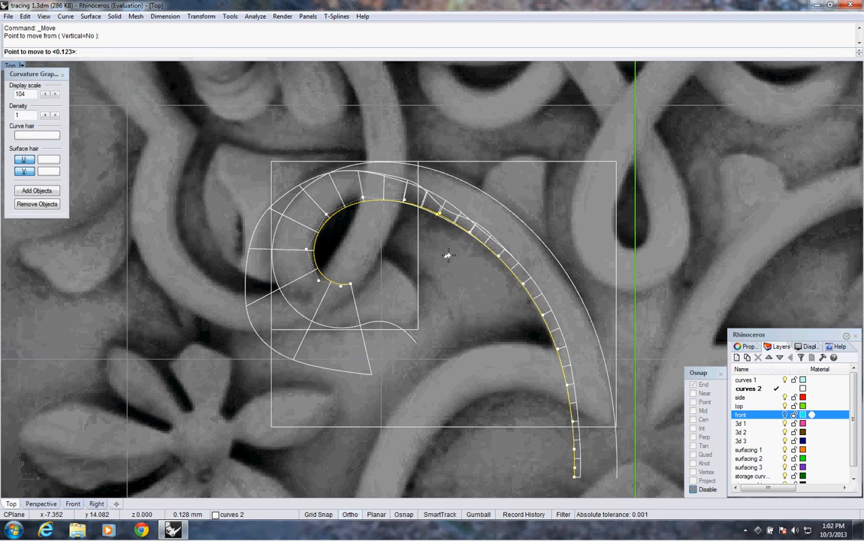
left_click(448, 257)
key("Return")
left_click(457, 261)
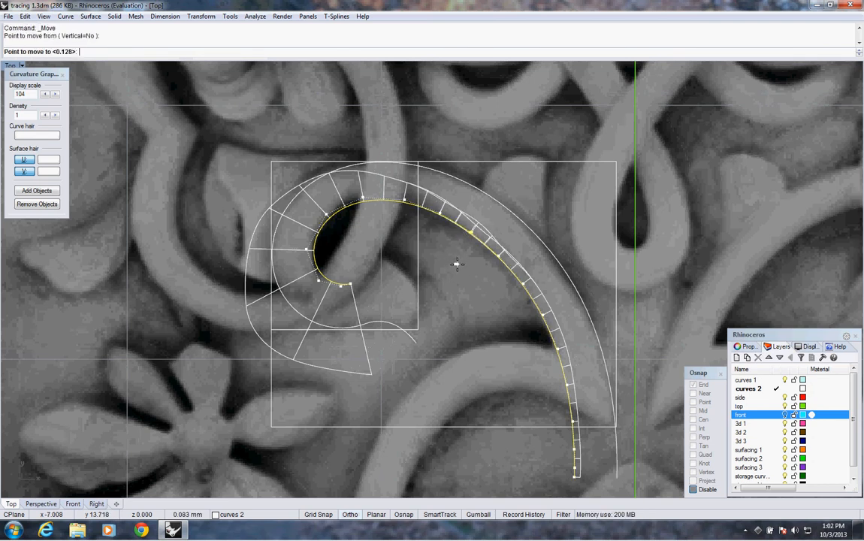
left_click(457, 263)
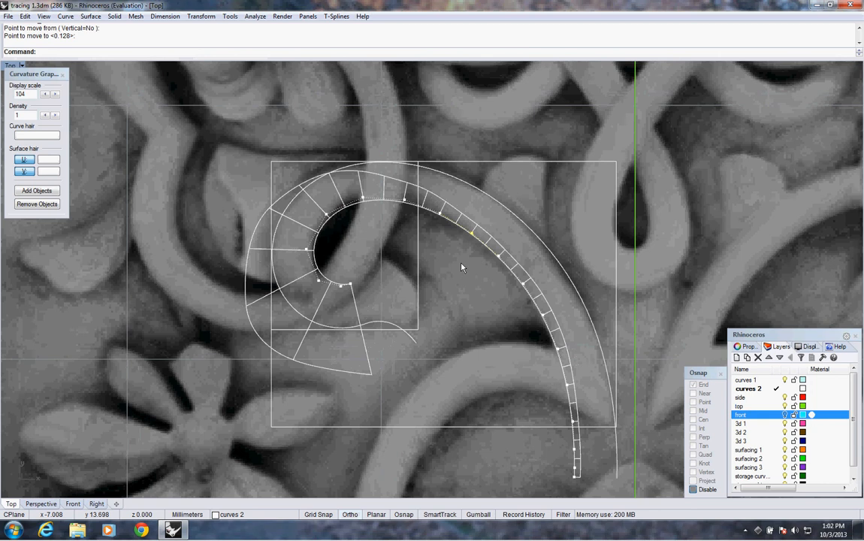
scroll(486, 259, "down", 1)
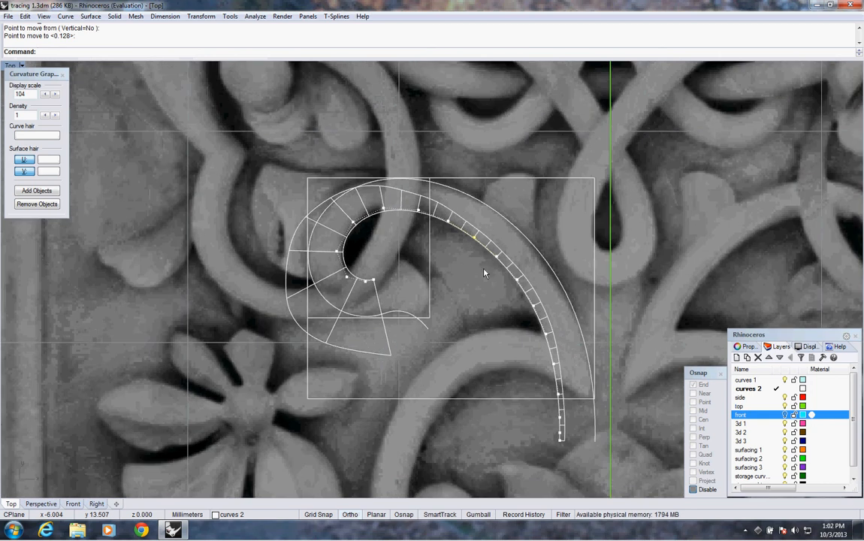
left_click(63, 74)
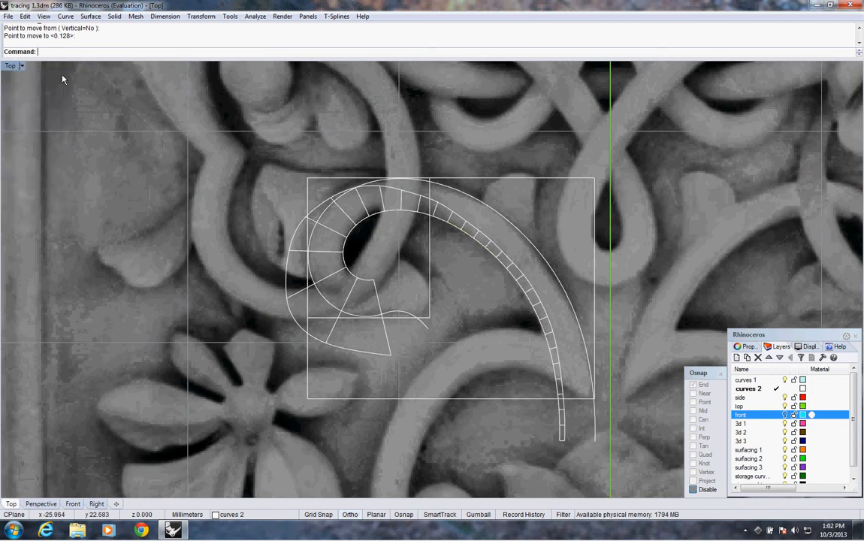
Step: Join the outer spiral curve and the wavy tail curve at its lower end into one curve
left_click(421, 325)
left_click(376, 322)
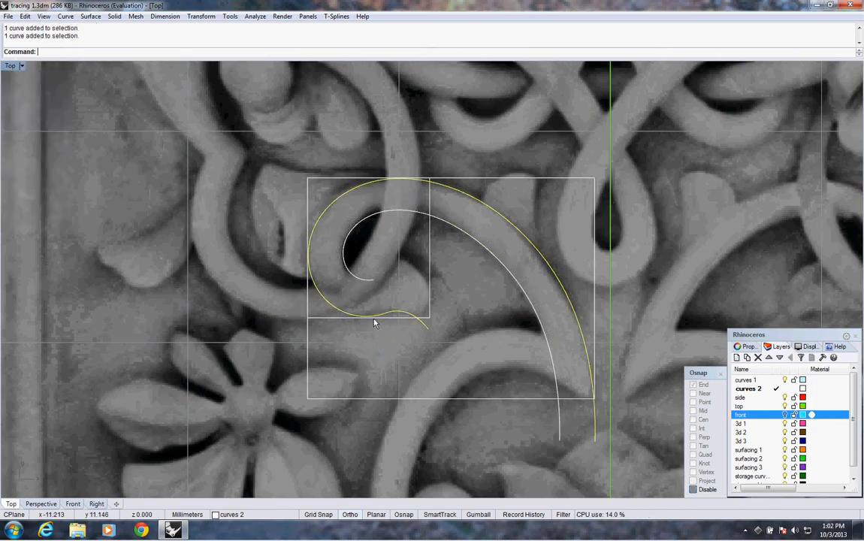
right_click(133, 56)
left_click(149, 193)
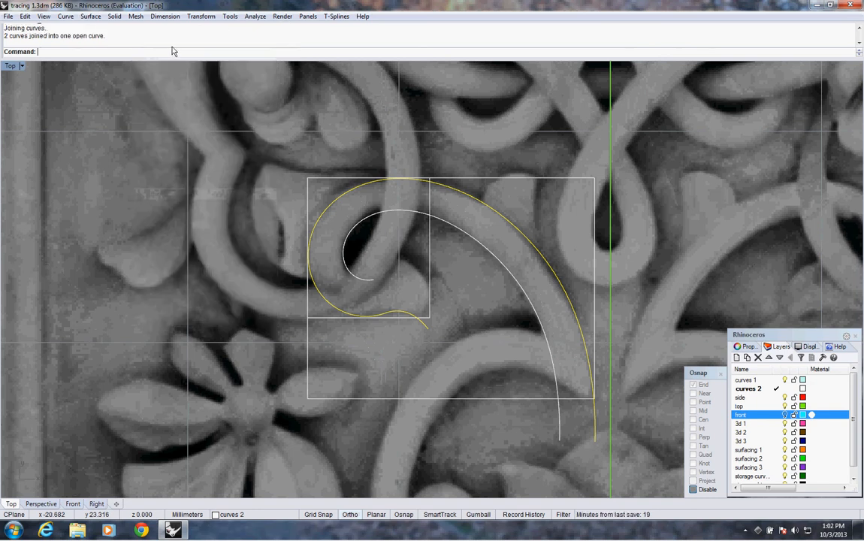
Step: Rebuild the joined outer curve with 20 points and degree 4, deleting the input curve
right_click(173, 53)
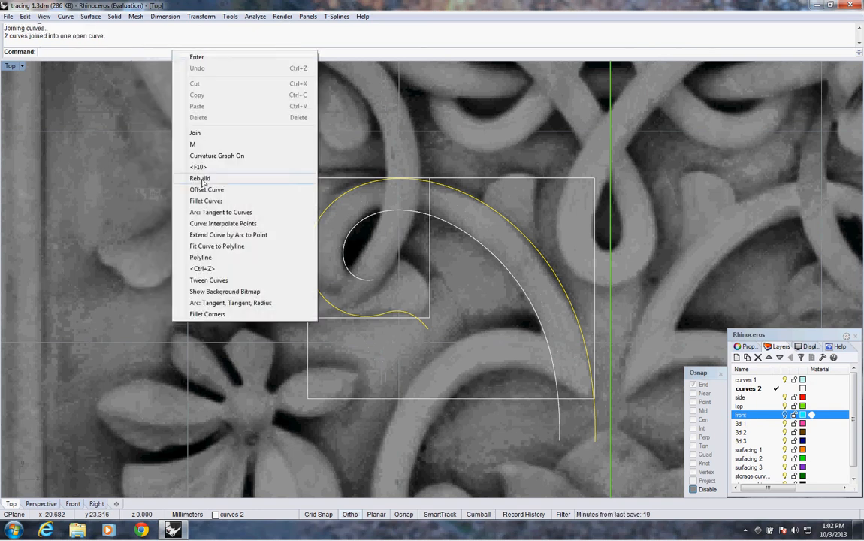
left_click(197, 175)
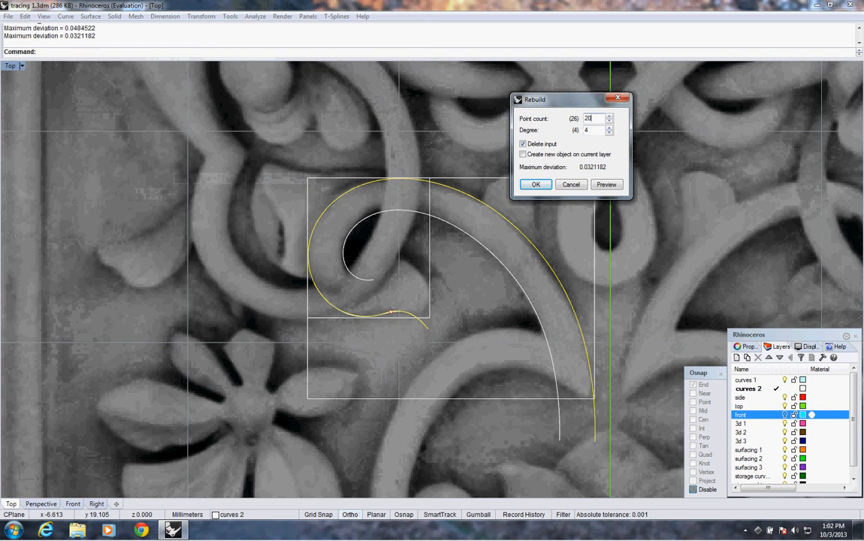
left_click(535, 184)
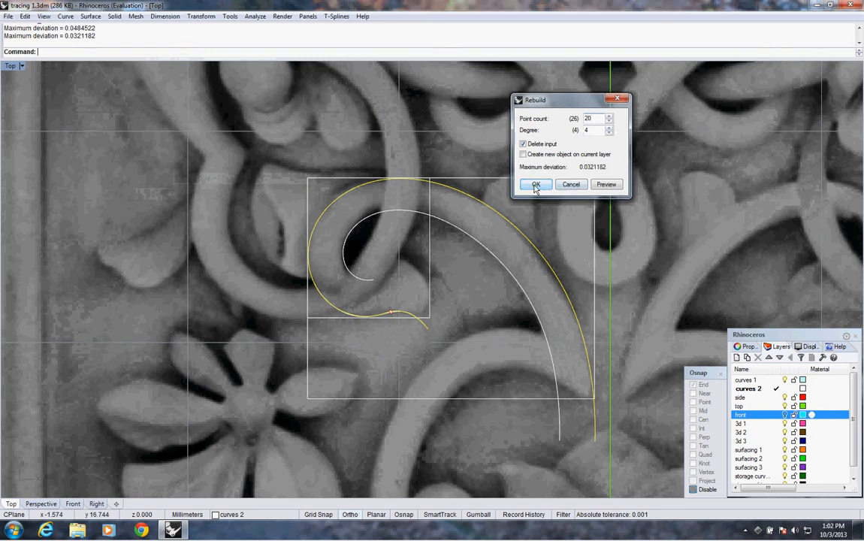
Step: Display the curvature graph on the rebuilt outer curve and turn on its control points
right_click(347, 54)
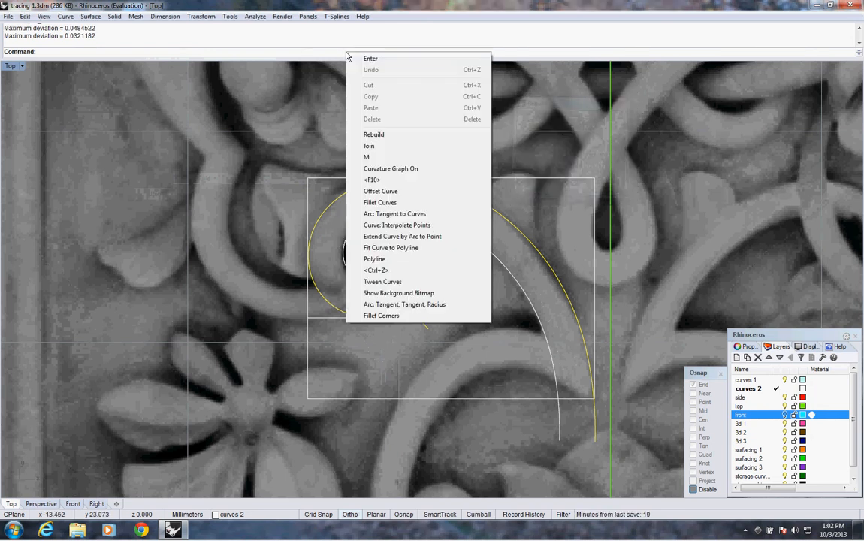
left_click(399, 168)
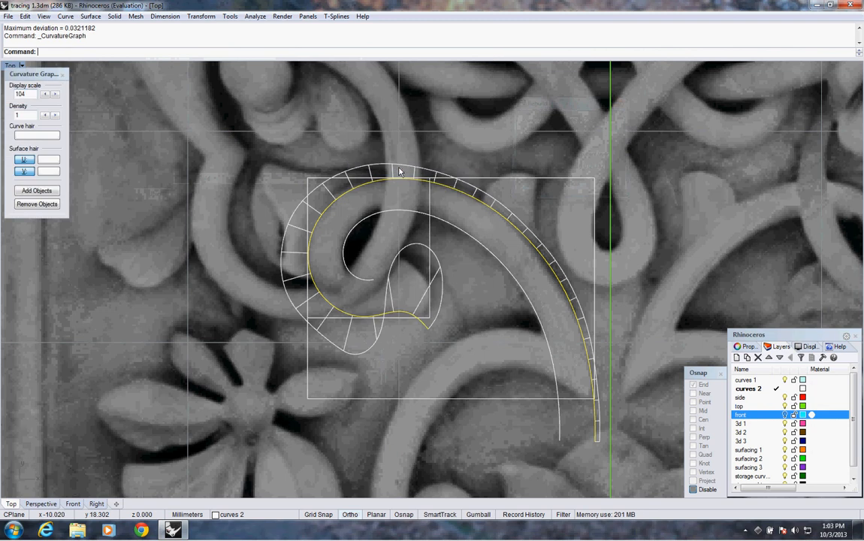
scroll(405, 287, "up", 2)
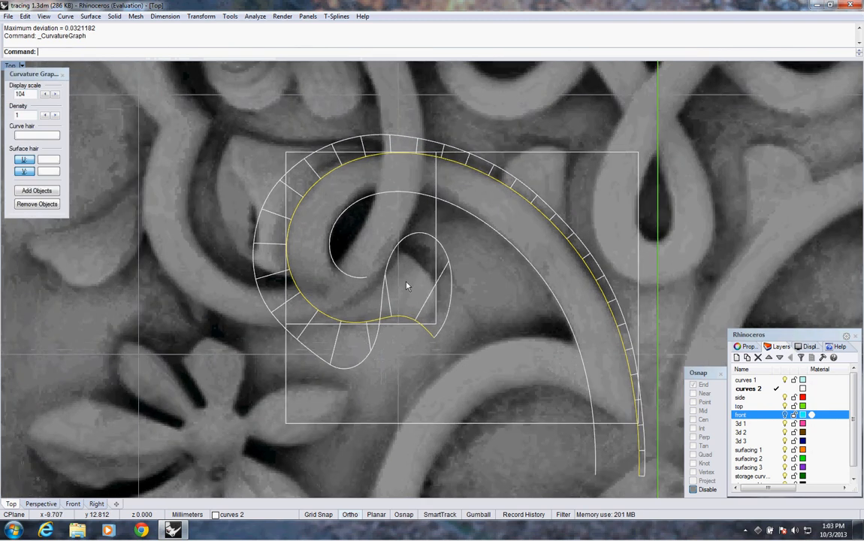
key("F10")
scroll(402, 319, "up", 1)
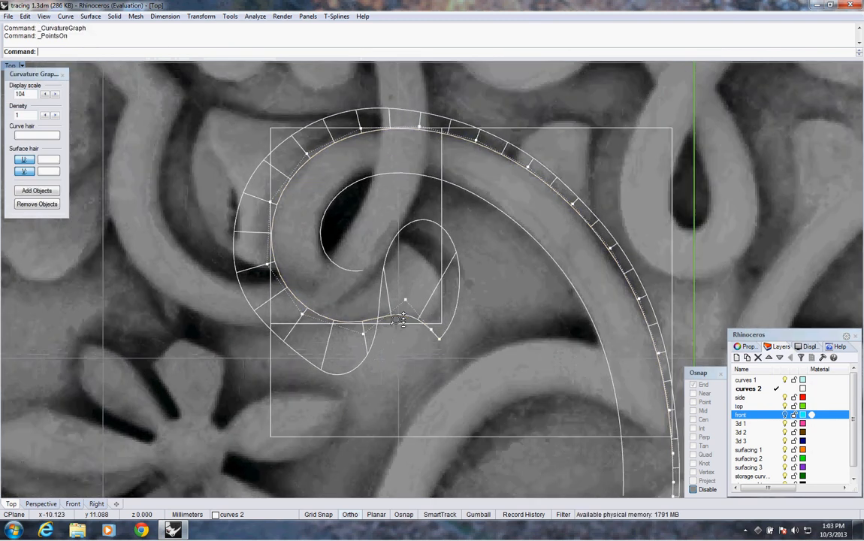
Step: Undo the last rebuild and rebuild the joined outer curve with 24 points and degree 4, deleting the input curve
scroll(402, 320, "up", 1)
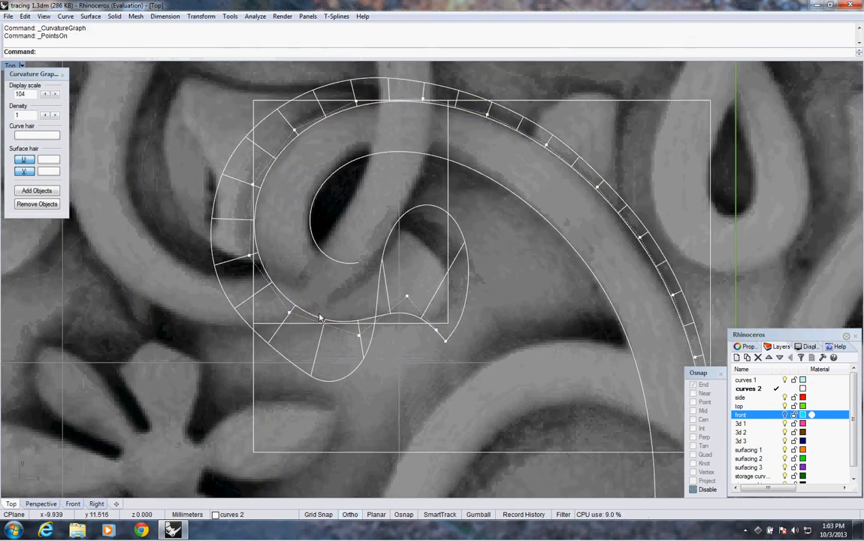
key("ctrl+z")
scroll(408, 324, "down", 3)
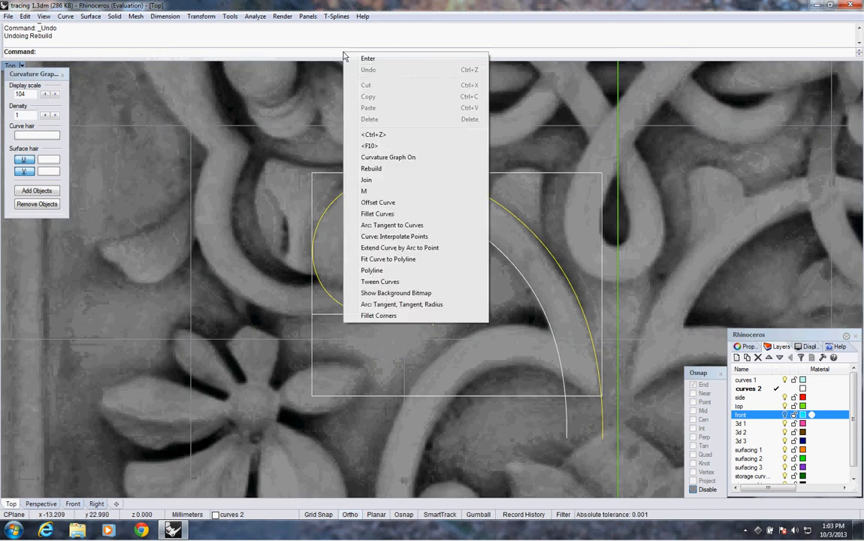
left_click(395, 168)
double_click(582, 118)
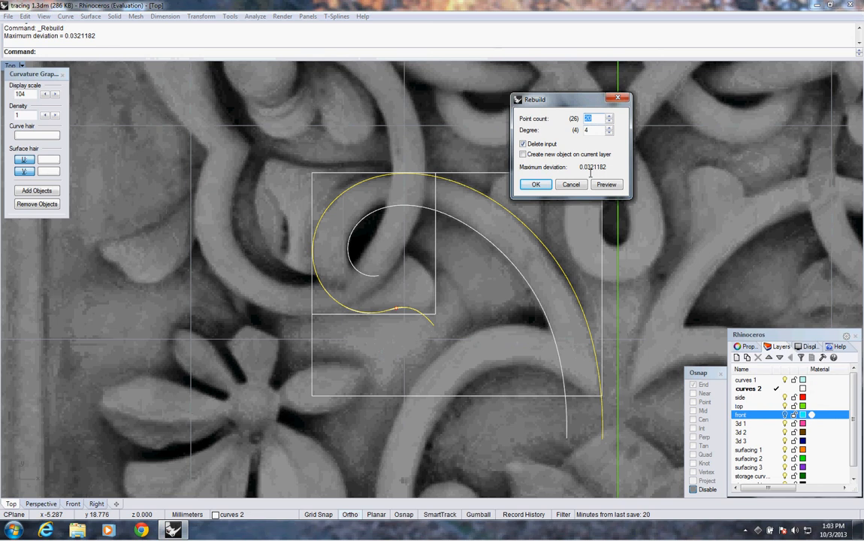
type("24")
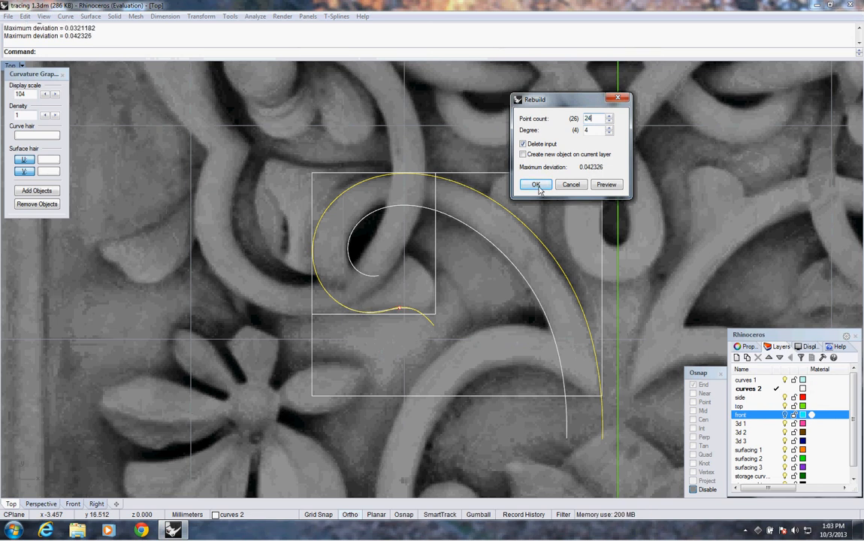
left_click(536, 184)
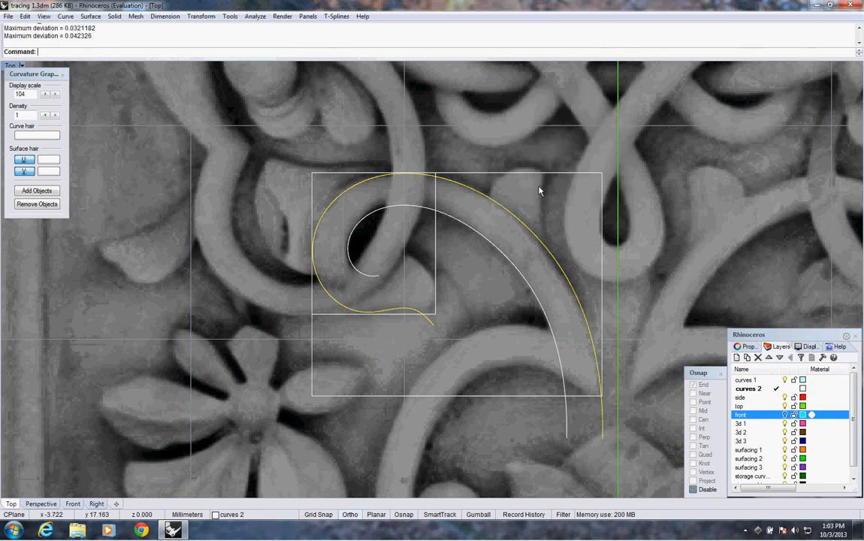
Step: Display the curvature graph on the 24-point outer curve and turn on its control points
right_click(286, 57)
left_click(333, 171)
scroll(410, 271, "up", 4)
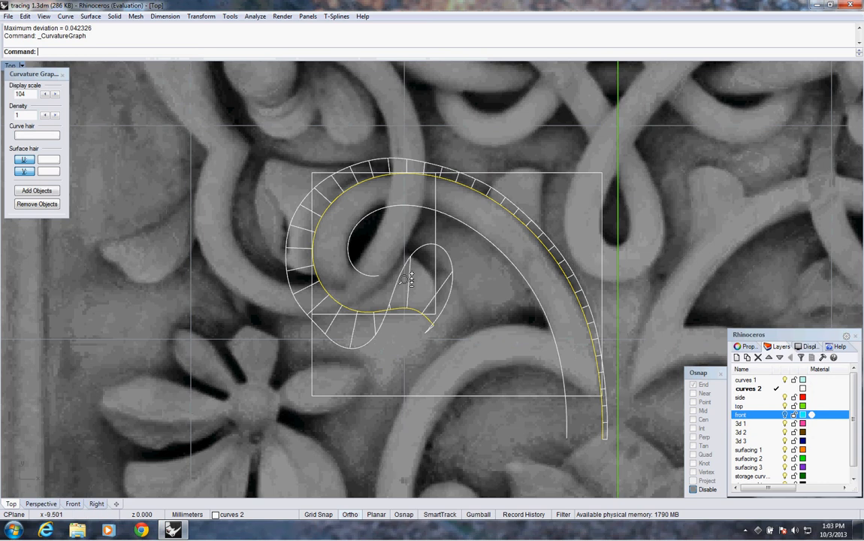
key("F10")
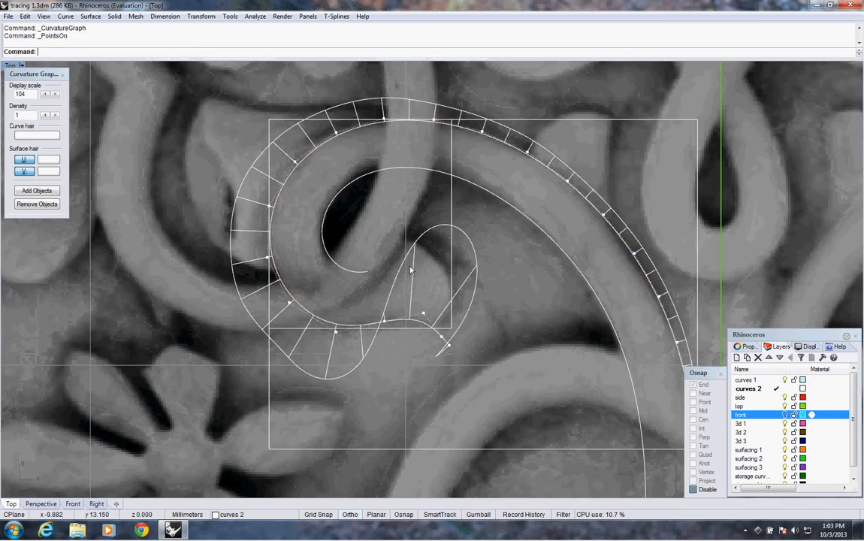
Step: Nudge the control point above the bend of the outer curve's wavy tail slightly to the left and close the curvature graph
scroll(451, 293, "up", 4)
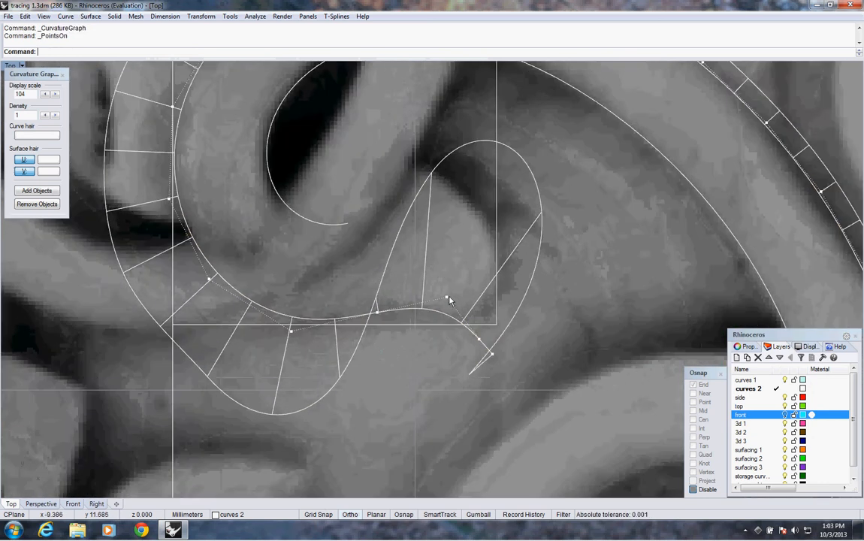
left_click(447, 298)
type("m")
key("Return")
left_click(570, 320)
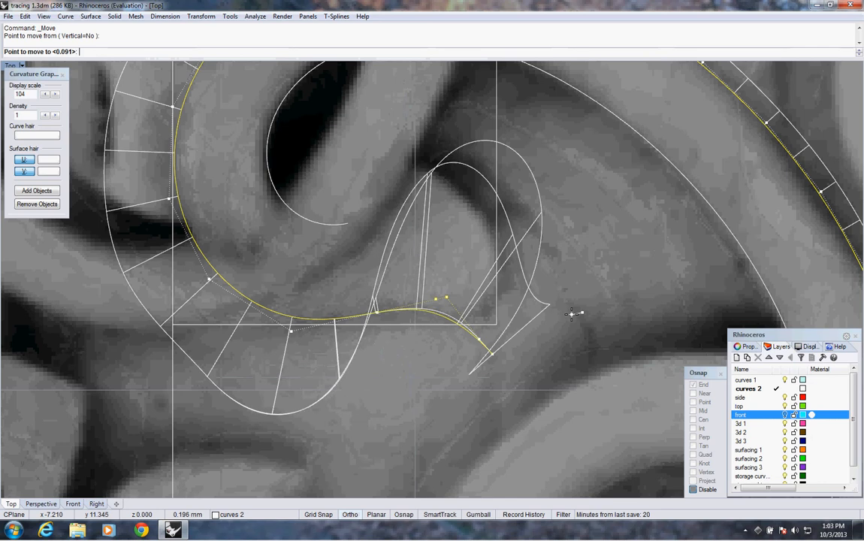
left_click(575, 309)
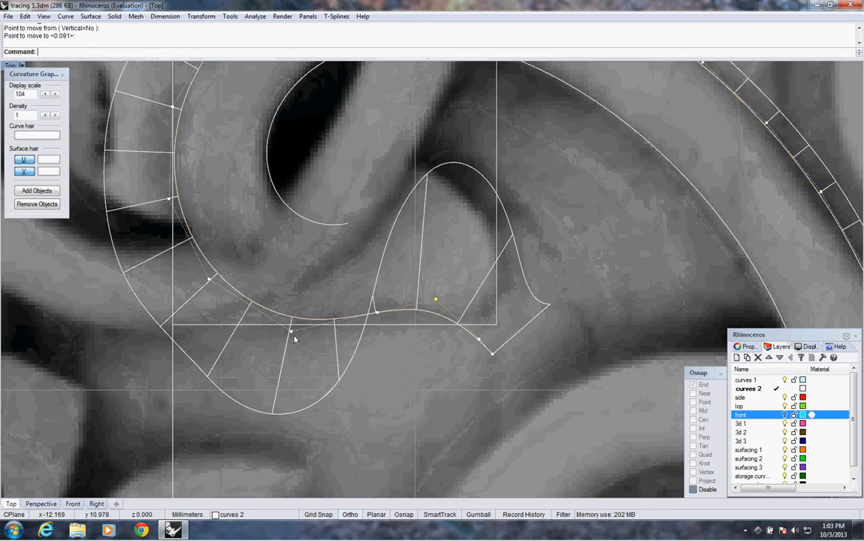
scroll(359, 338, "down", 3)
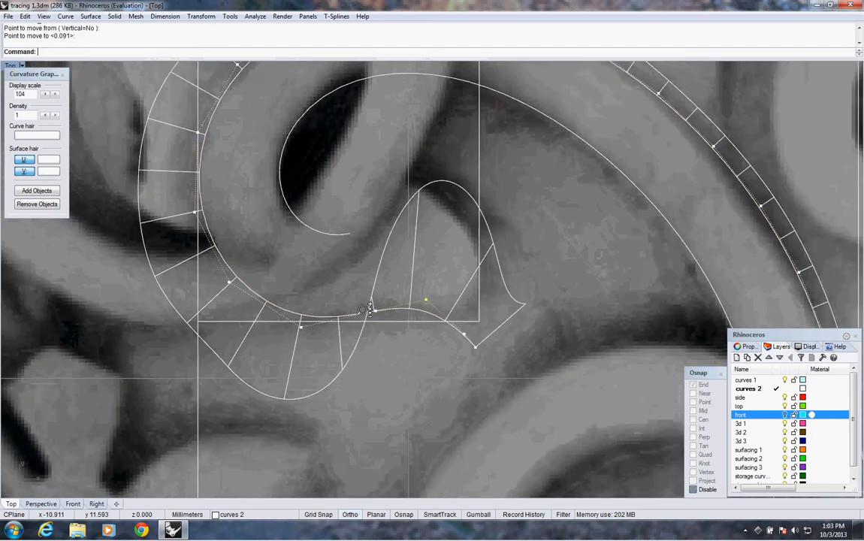
scroll(359, 339, "down", 3)
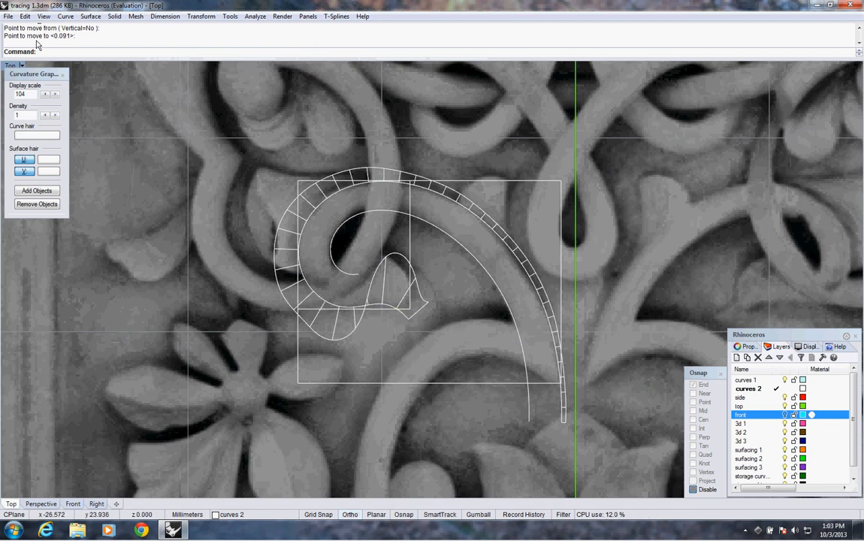
left_click(64, 74)
Step: With only the Int snap active, draw a start-end-direction arc from the tail's crossing with the small rectangle's lower edge up around the leaf's outer edge
right_click_drag(431, 280, 425, 317)
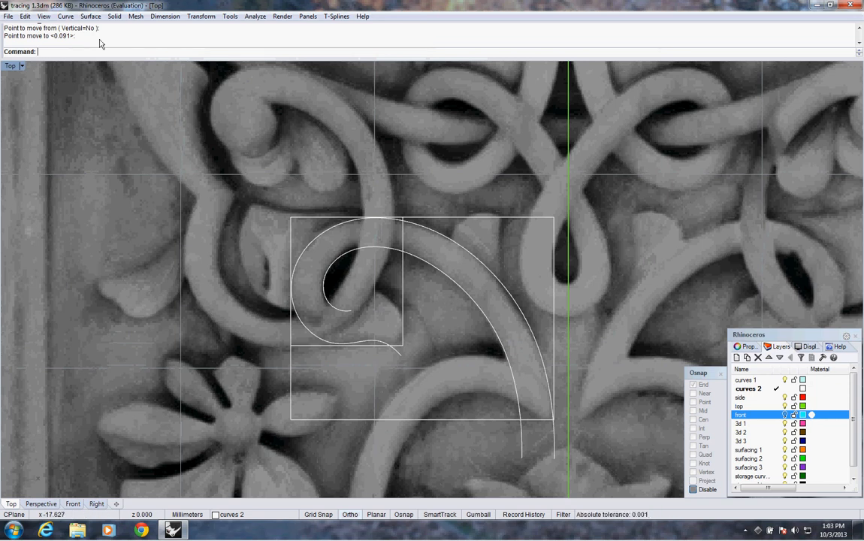
left_click(66, 17)
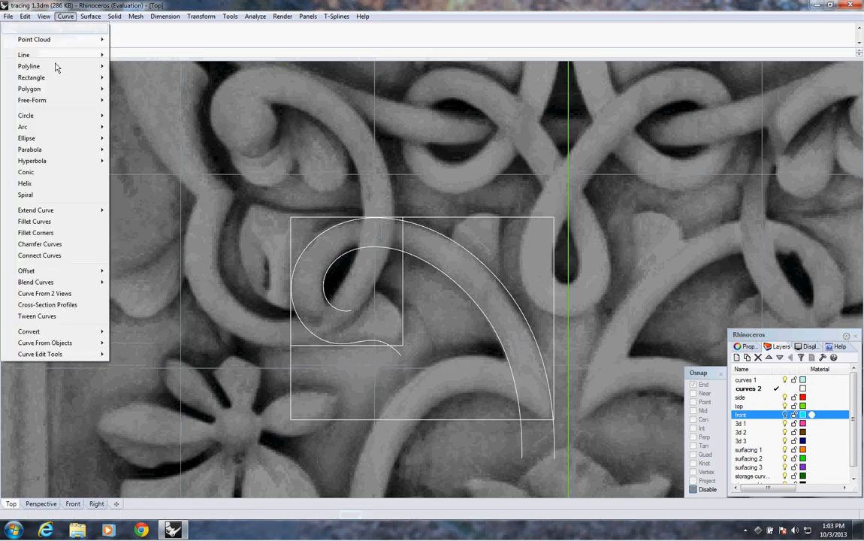
mouse_move(55, 129)
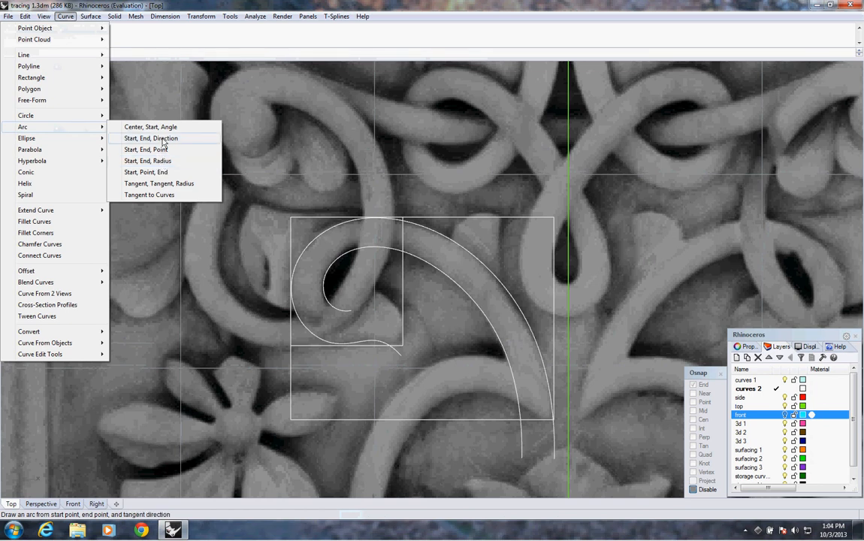
left_click(163, 140)
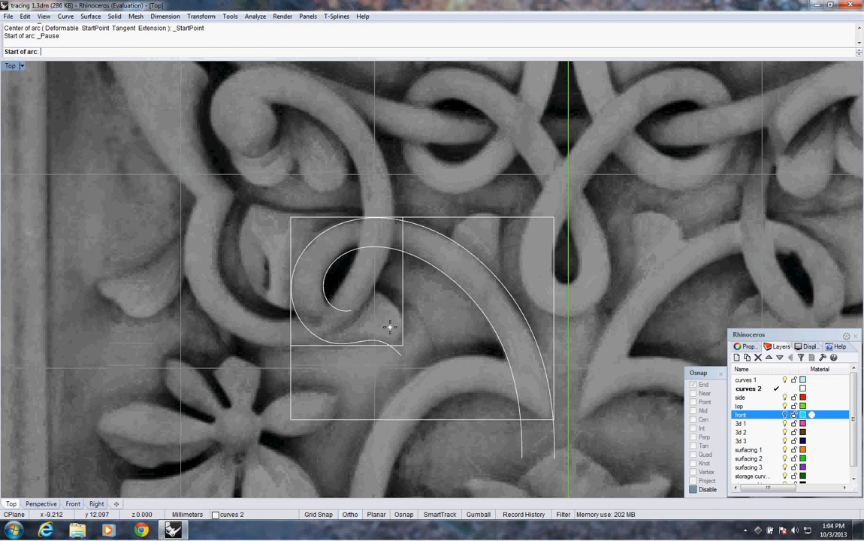
key("F4")
right_click(700, 429)
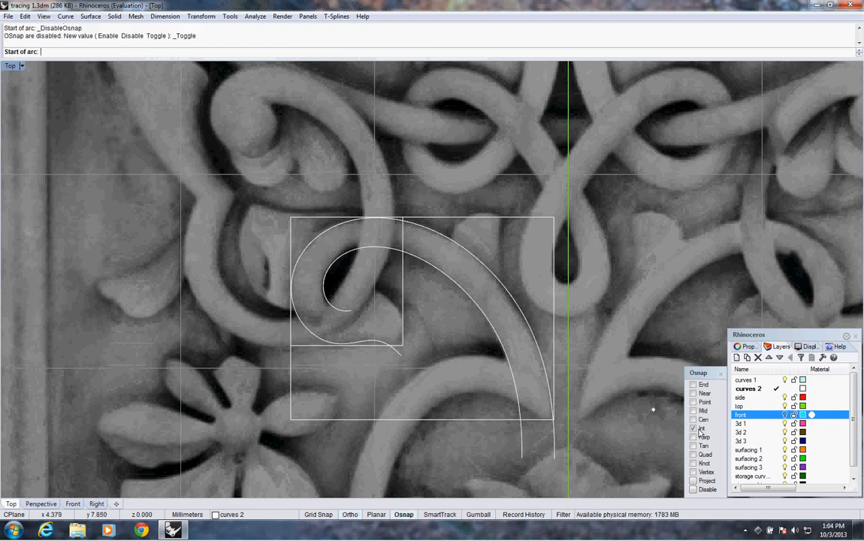
left_click(388, 345)
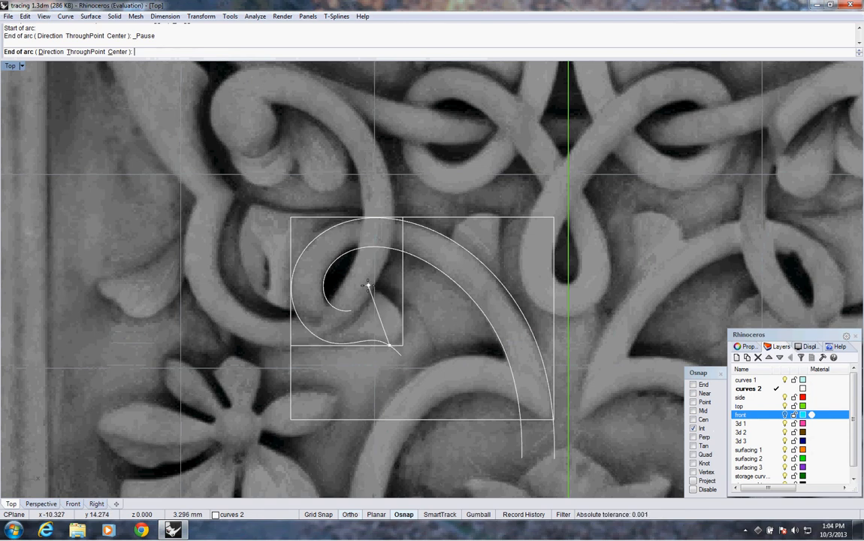
left_click(369, 286)
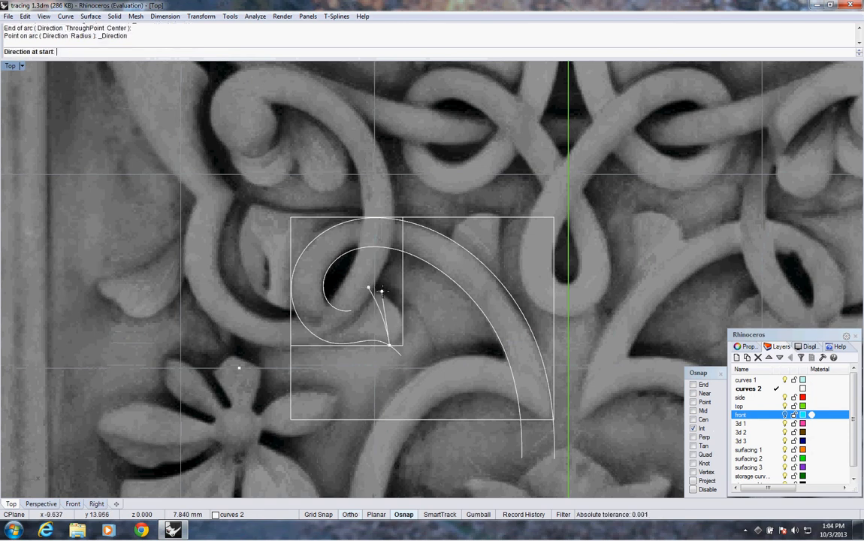
left_click(418, 322)
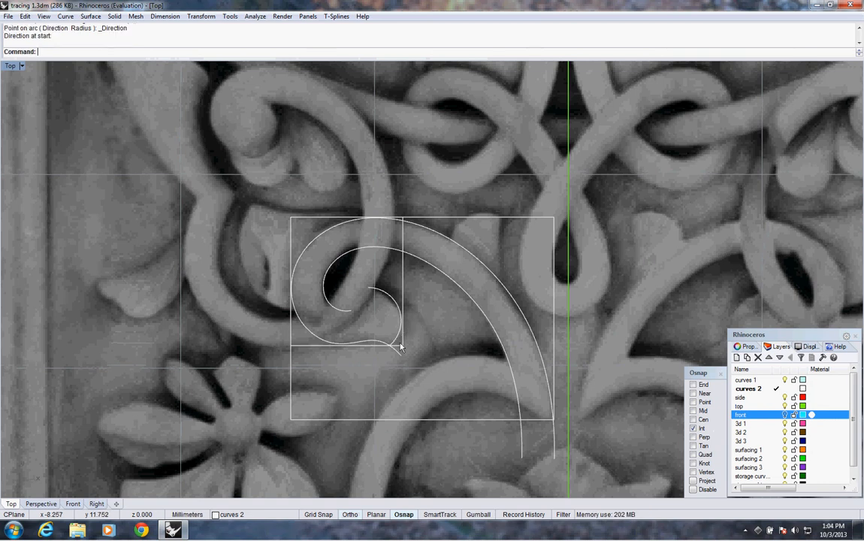
Step: Rebuild the new leaf arc as a degree 4 curve with a low point count, deleting the input curve
scroll(410, 340, "up", 3)
left_click(398, 342)
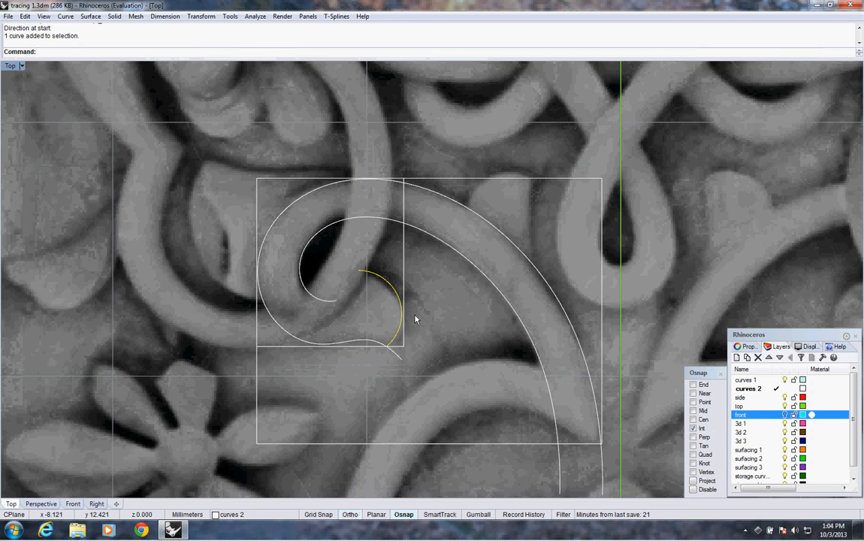
right_click(311, 60)
left_click(316, 173)
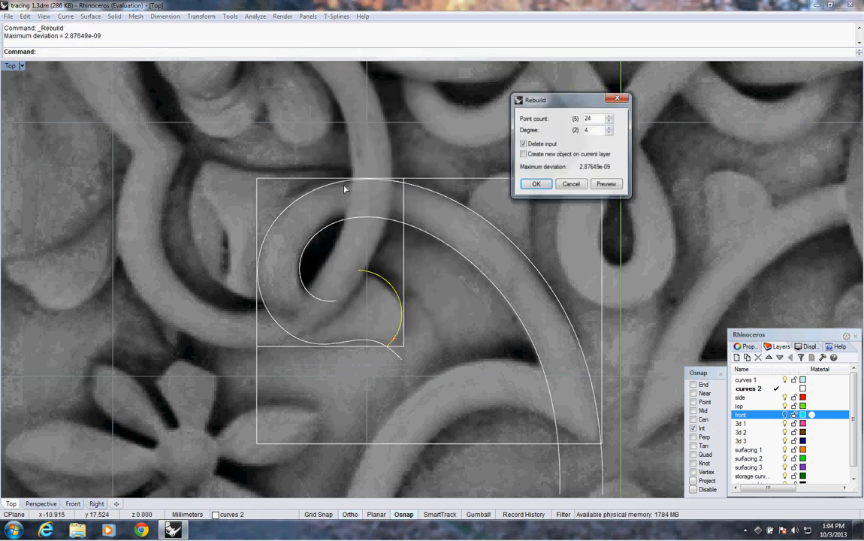
left_click_drag(591, 118, 567, 121)
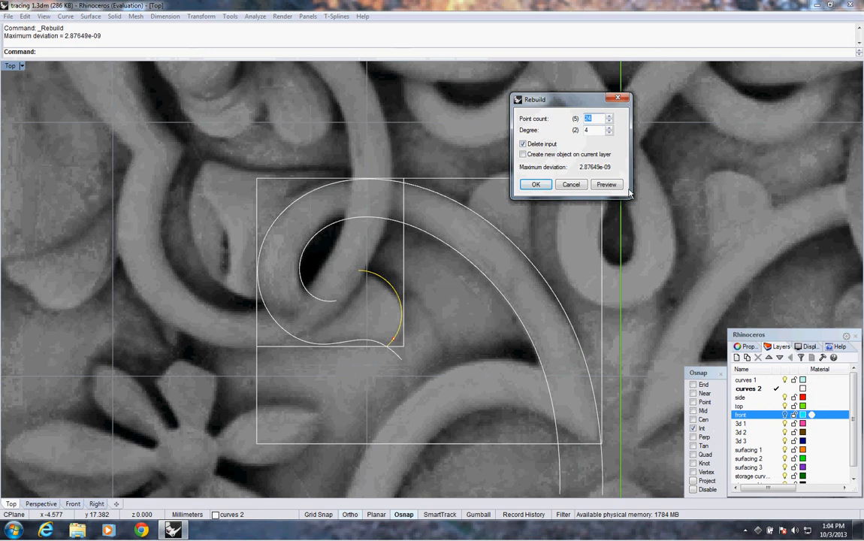
key("Return")
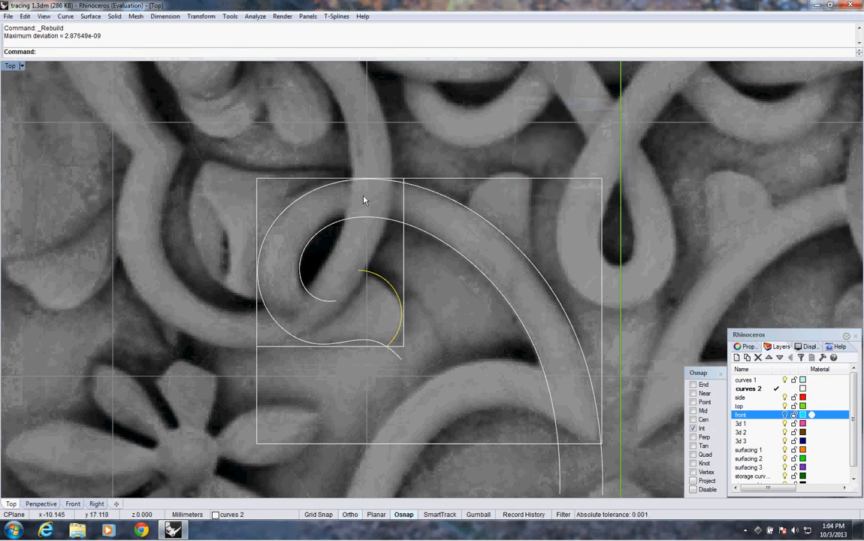
Step: Turn on the leaf arc's control points and delete the point next to each of its two ends
key("F10")
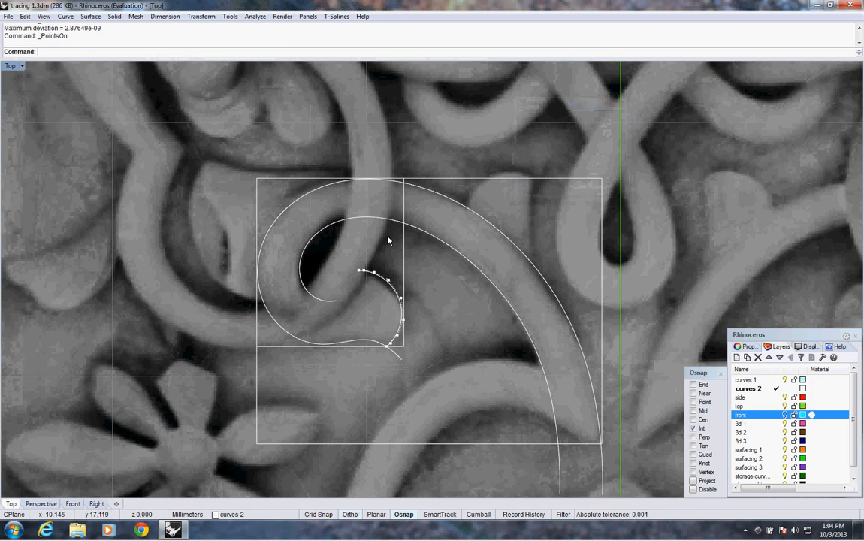
left_click(390, 345)
left_click(413, 370)
key("Delete")
left_click(365, 273)
Step: Move the leaf arc's control point nearest its lower end slightly down and the one above it slightly to the right
scroll(392, 357, "up", 3)
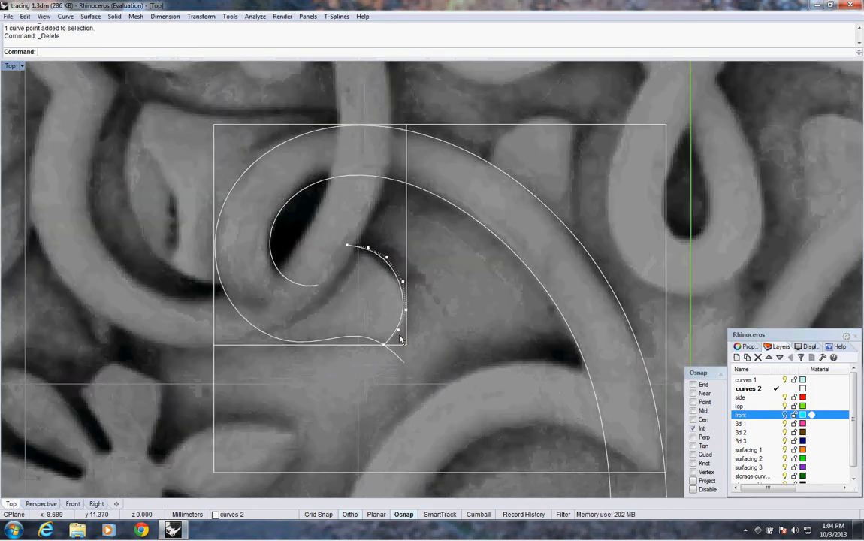
left_click(398, 332)
type("m")
key("Return")
left_click(436, 311)
left_click(405, 319)
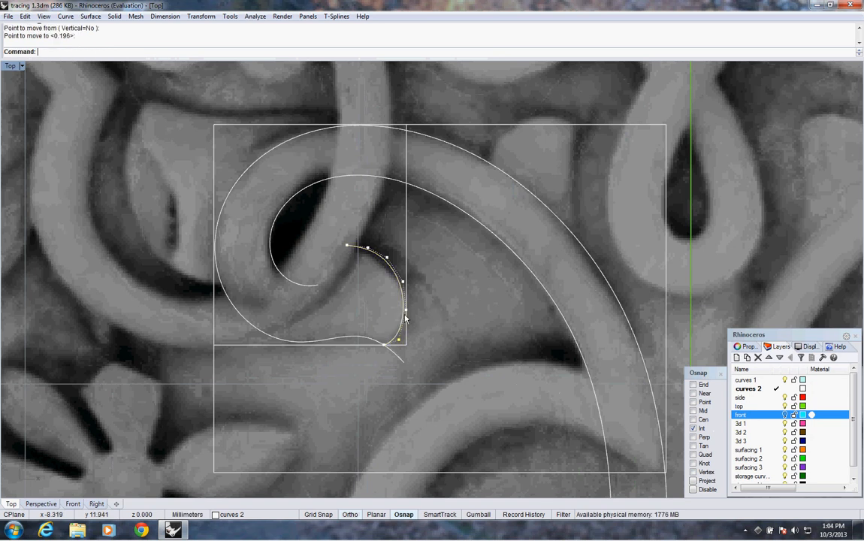
key("Return")
left_click(433, 311)
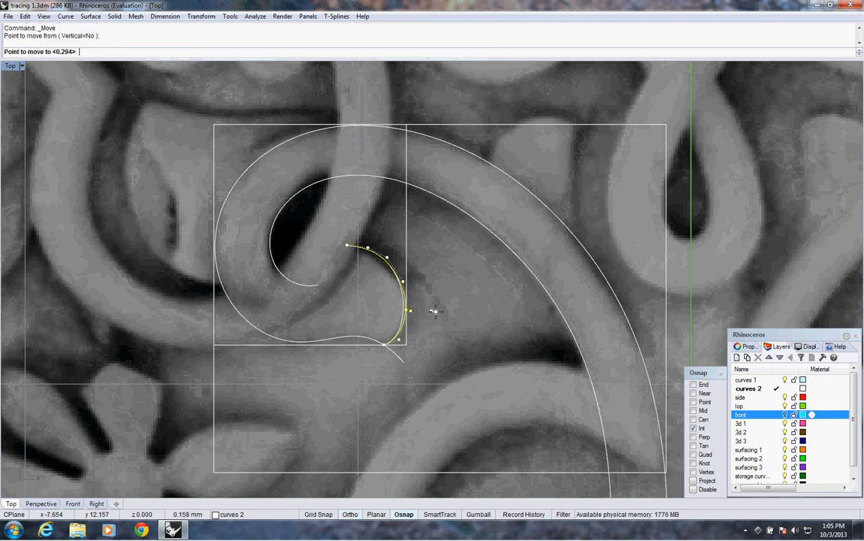
left_click(435, 315)
Step: Move the two control points just after the leaf arc's upper end slightly down to follow the leaf's edge
left_click(387, 258)
key("Return")
left_click(435, 259)
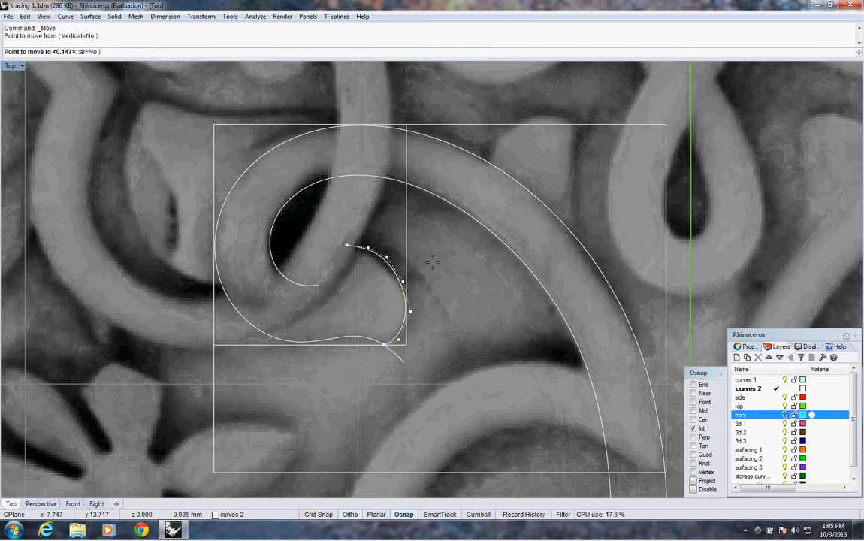
left_click(434, 267)
left_click(369, 248)
type("m")
key("Return")
left_click(357, 275)
left_click(358, 280)
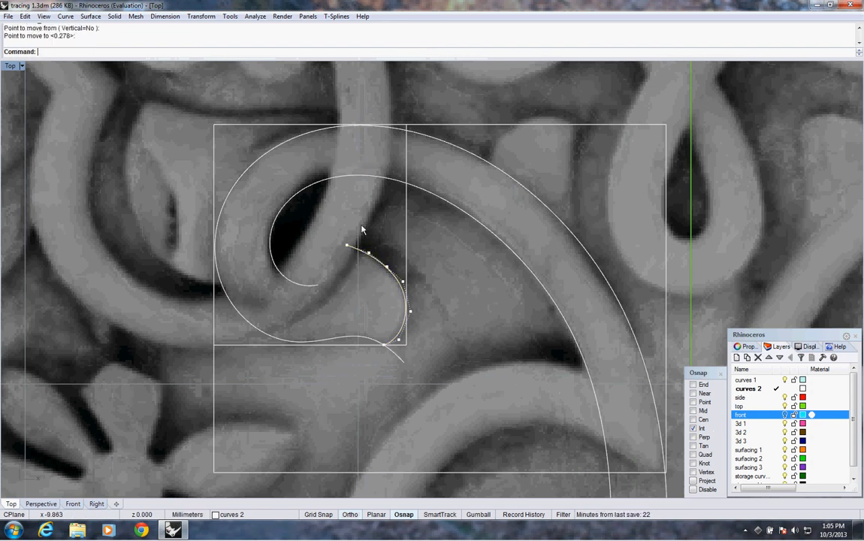
Step: Display the curvature graph on the leaf arc
right_click(246, 51)
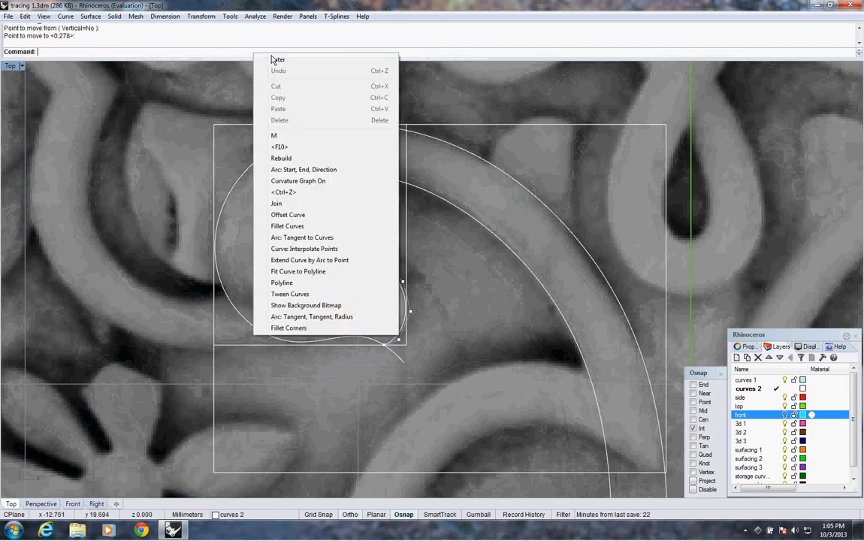
left_click(299, 181)
left_click(357, 252)
key("Return")
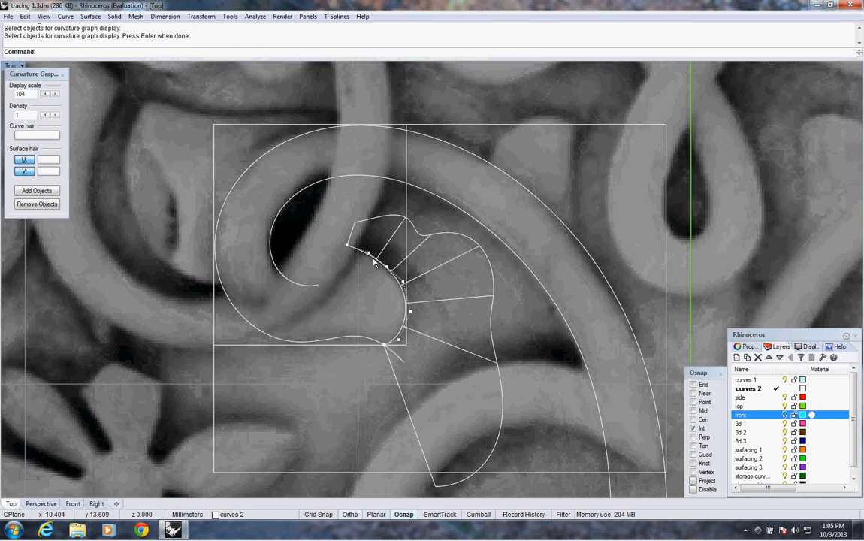
Step: Nudge the control point next to the leaf arc's upper end slightly to the left to smooth its curvature graph
left_click(369, 253)
type("m")
key("Return")
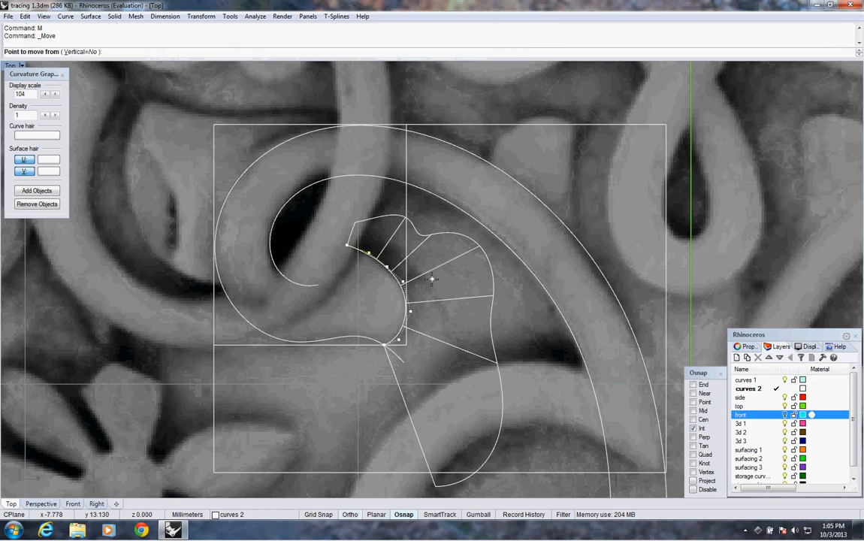
left_click(433, 283)
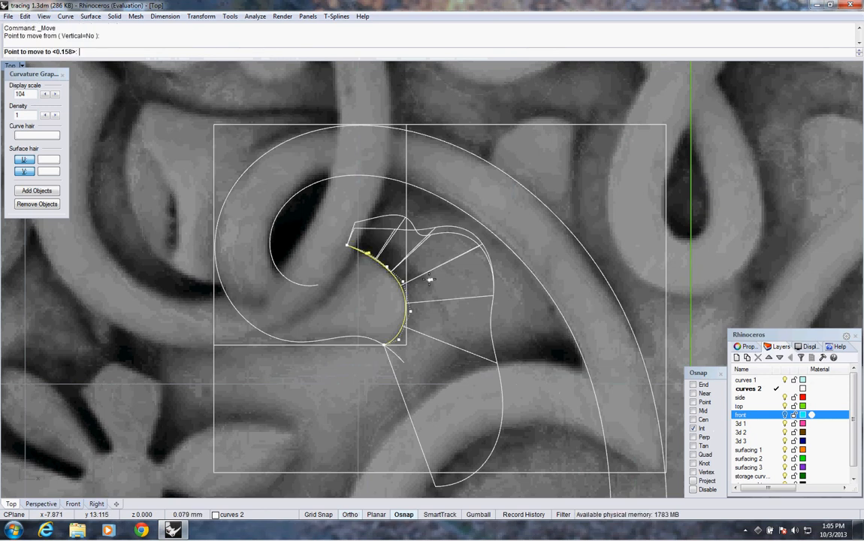
left_click(430, 284)
Step: Nudge the leaf arc's middle control point slightly down and inward to smooth the curvature graph
left_click(403, 284)
type("m")
key("Return")
left_click(433, 284)
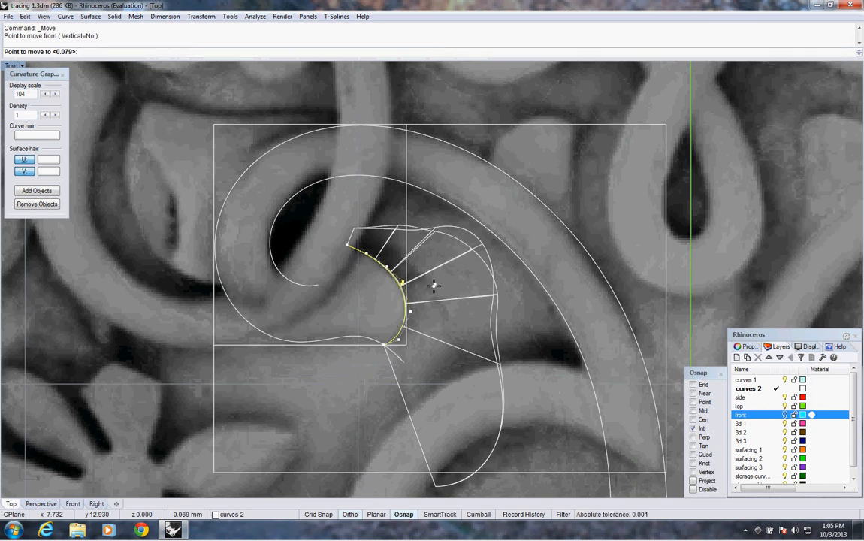
left_click(434, 285)
Step: Nudge the control point at the leaf arc's widest bulge slightly outward, then turn off the control points and curvature graph
left_click(410, 312)
right_click(430, 319)
left_click(437, 316)
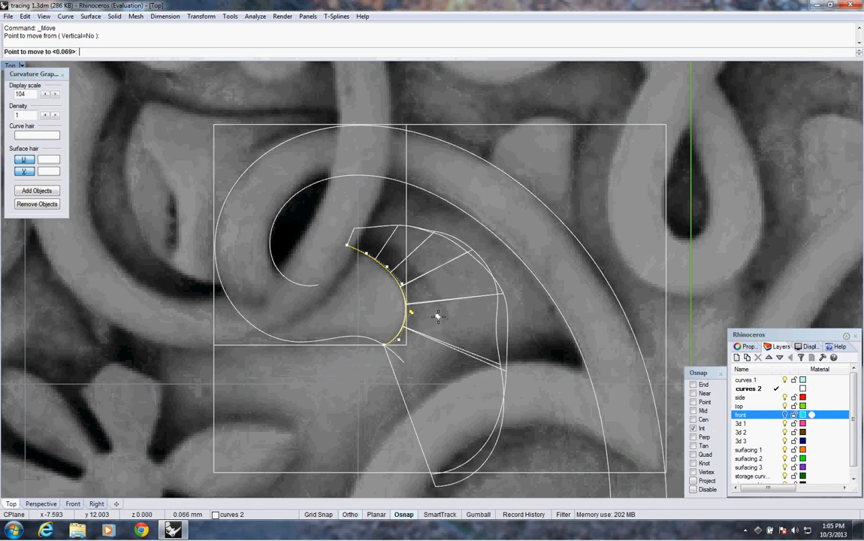
left_click(438, 316)
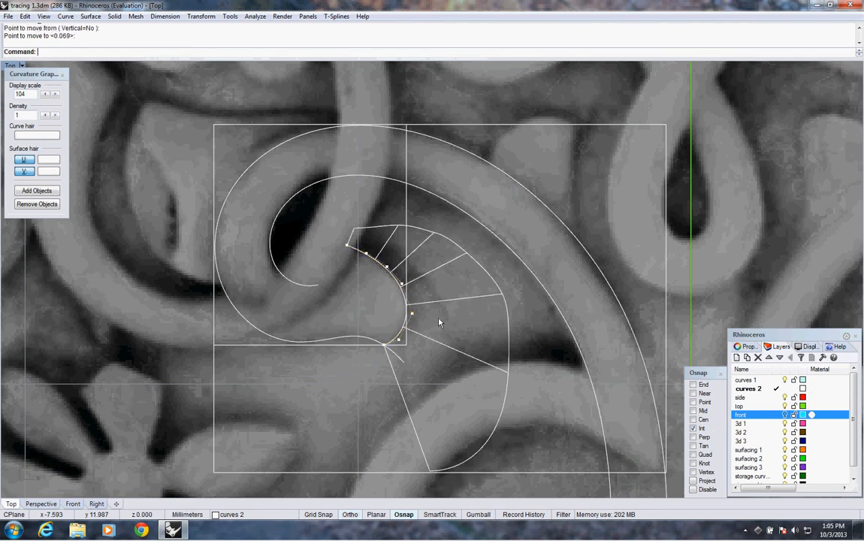
key("Escape")
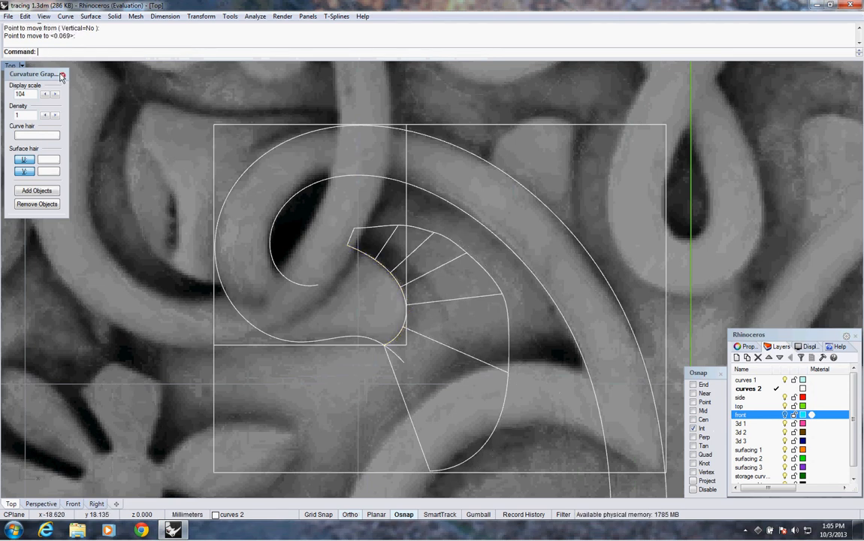
left_click(62, 76)
Step: Fillet the outer scroll curve and the leaf arc with radius 0 at the leaf's lower tip and join them into one curve
scroll(450, 254, "down", 10)
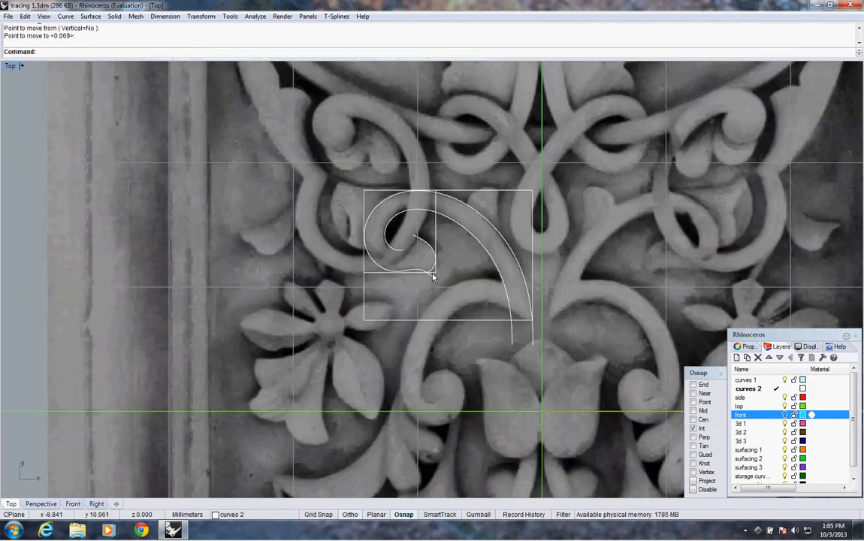
right_click_drag(433, 274, 422, 303)
right_click(180, 56)
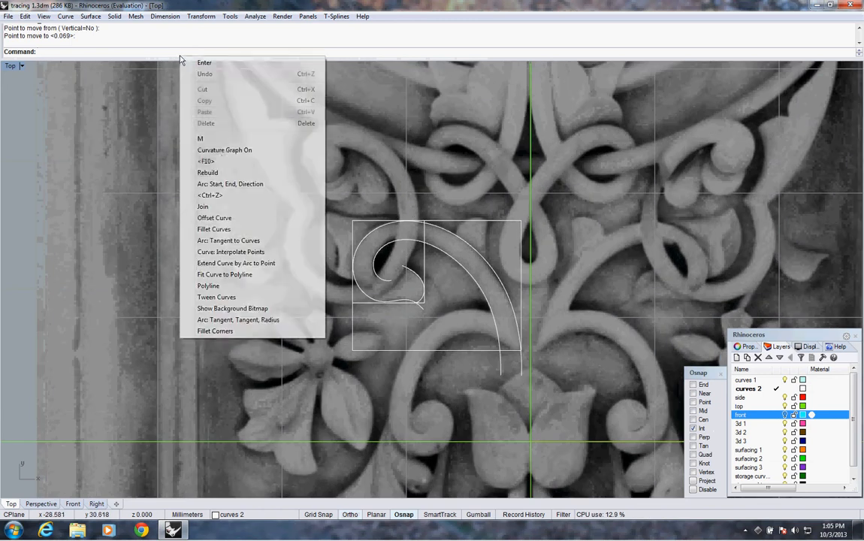
left_click(225, 229)
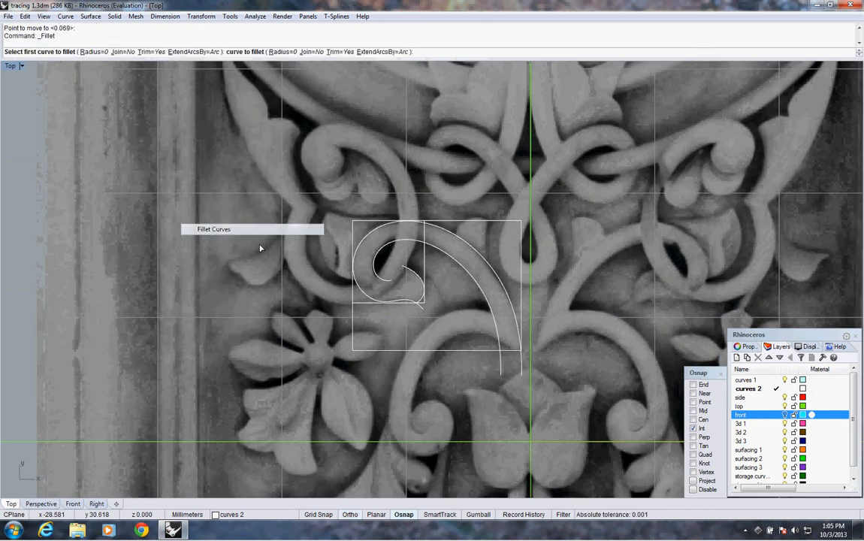
left_click(412, 300)
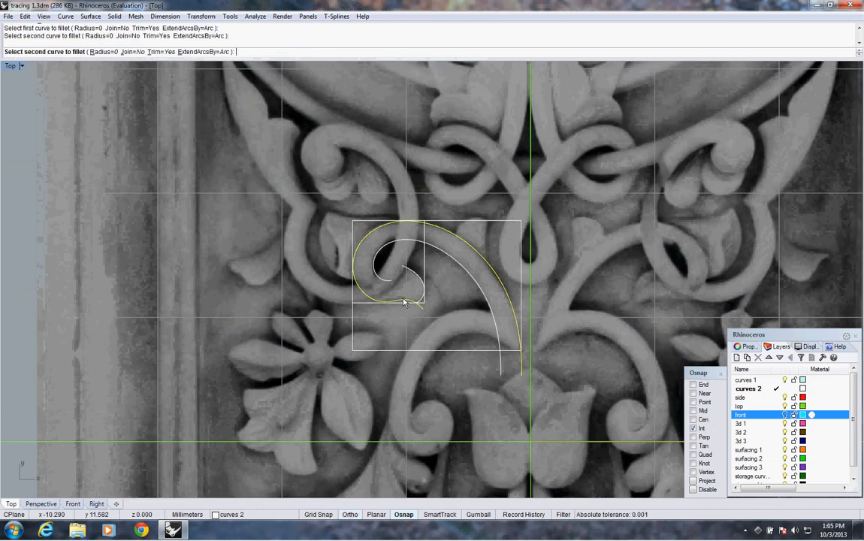
left_click(404, 301)
left_click(415, 273, "shift")
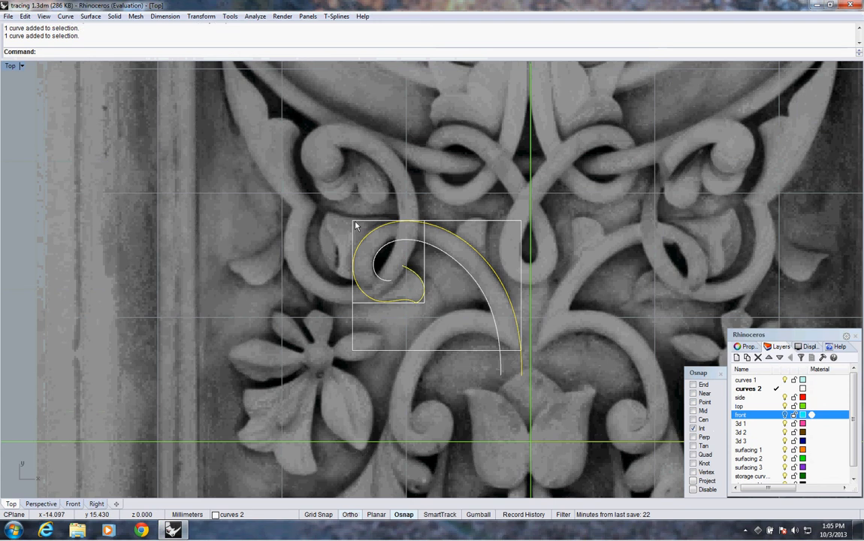
left_click(25, 16)
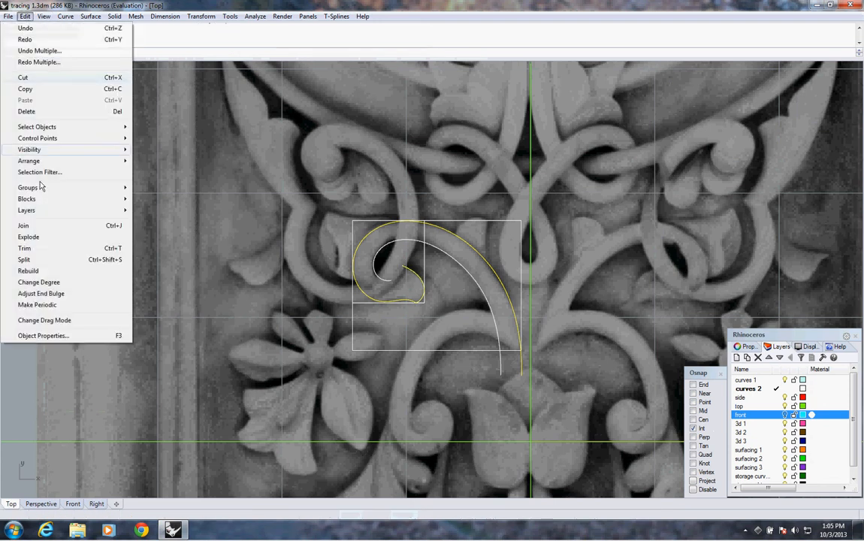
left_click(32, 226)
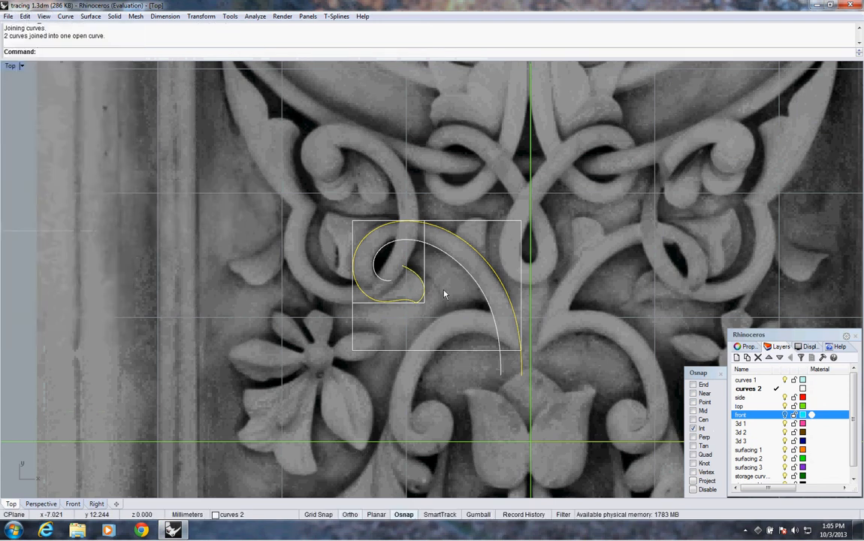
Step: Show the front layer and move the joined scroll and leaf outline onto it
left_click(786, 415)
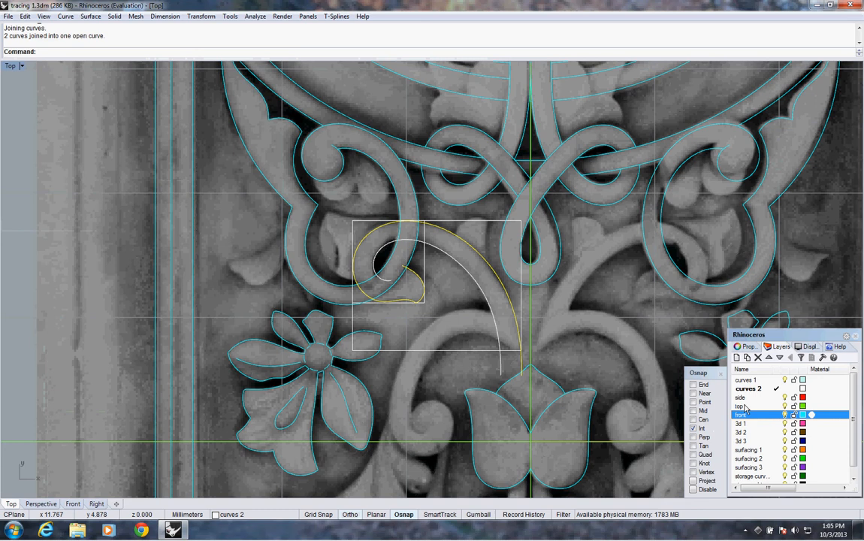
type("changelayer")
key("Return")
left_click(409, 274)
left_click(432, 316)
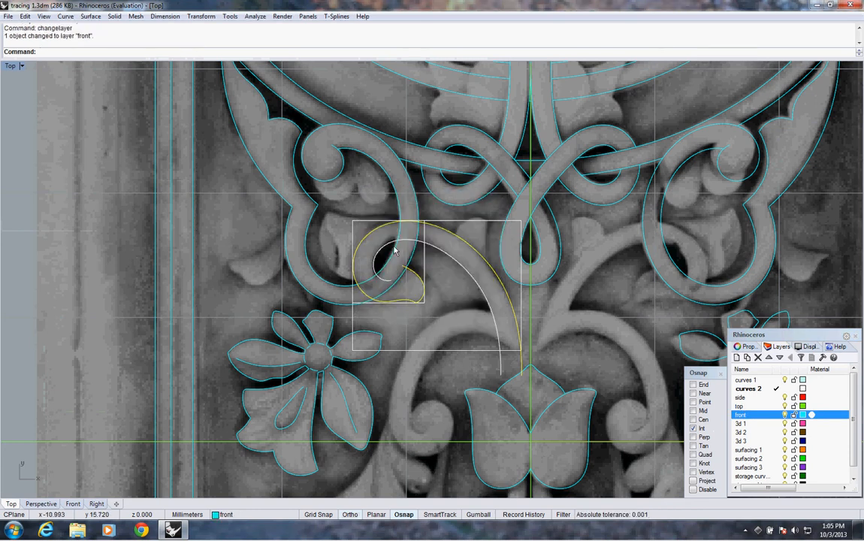
Step: Move the inner scroll curve onto the front layer as well
left_click(367, 278)
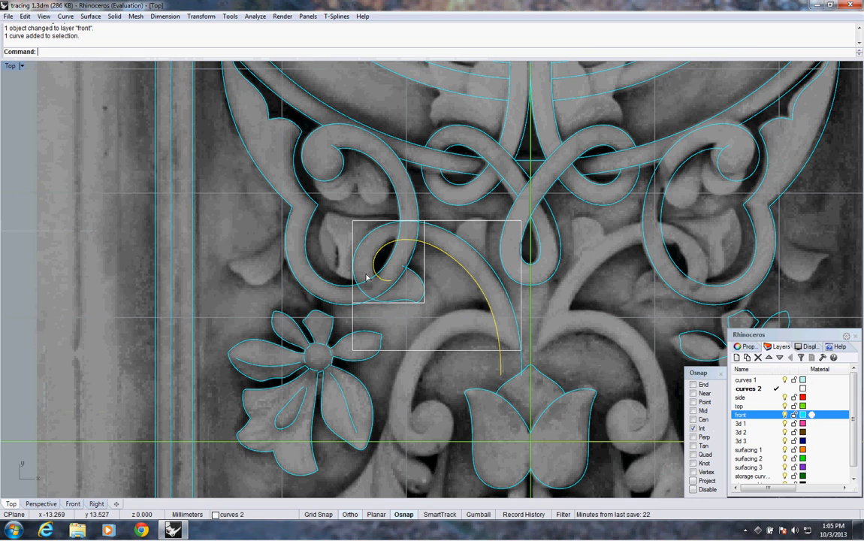
key("Return")
left_click(409, 274)
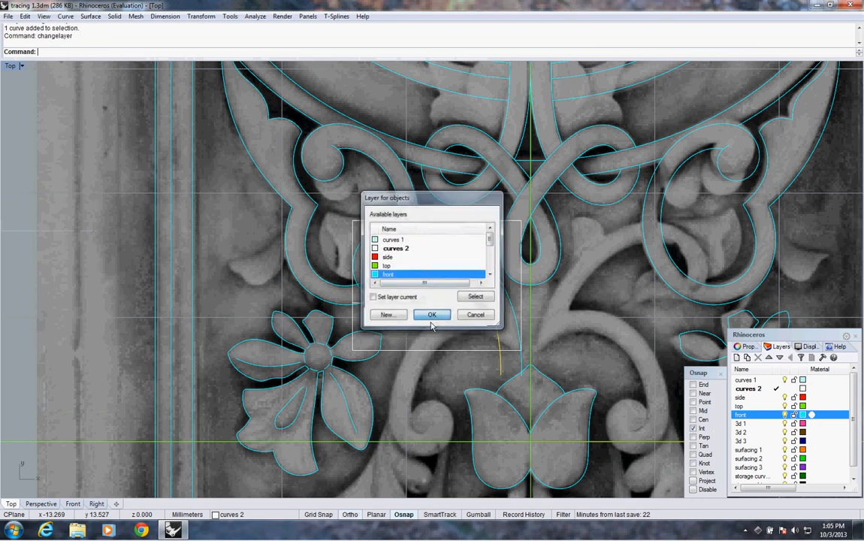
left_click(432, 320)
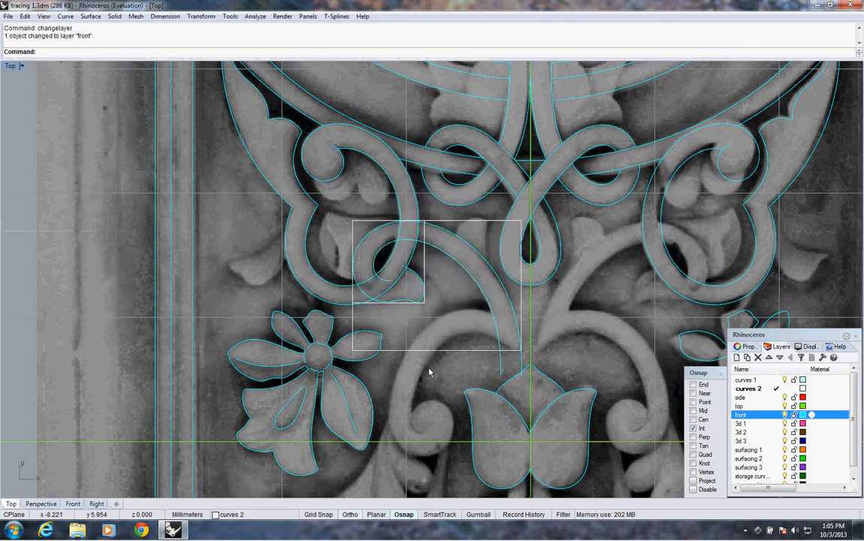
Step: Draw an interpolated curve arching from the lower branch's upper edge over the traced leaf and down to the scroll's lower left edge
right_click_drag(469, 328, 421, 316)
scroll(422, 315, "up", 1)
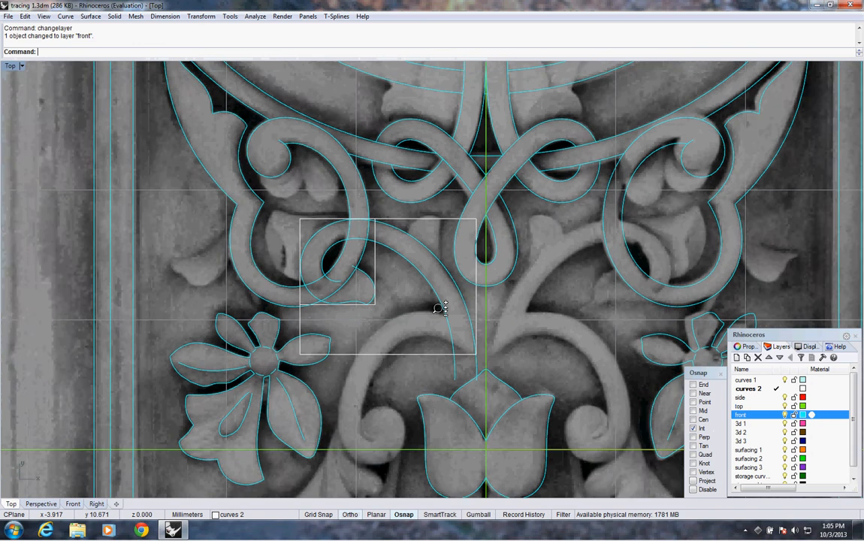
scroll(436, 308, "up", 1)
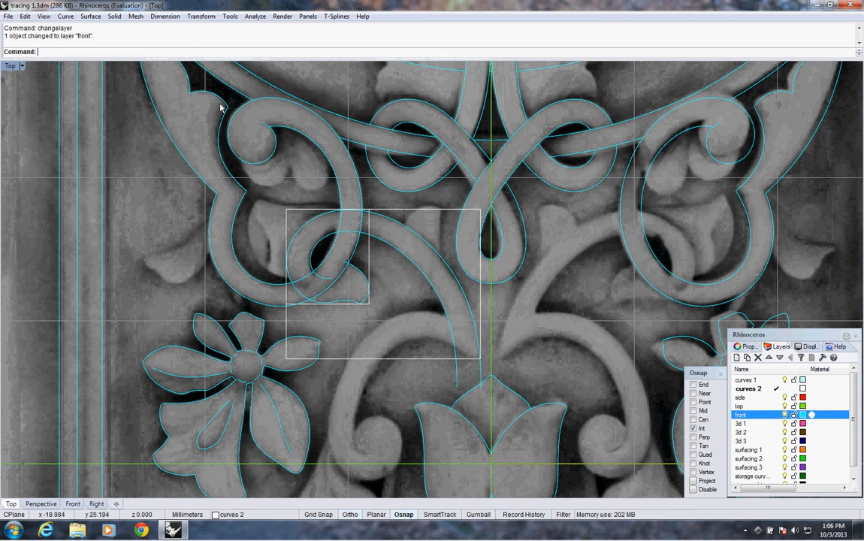
right_click(118, 58)
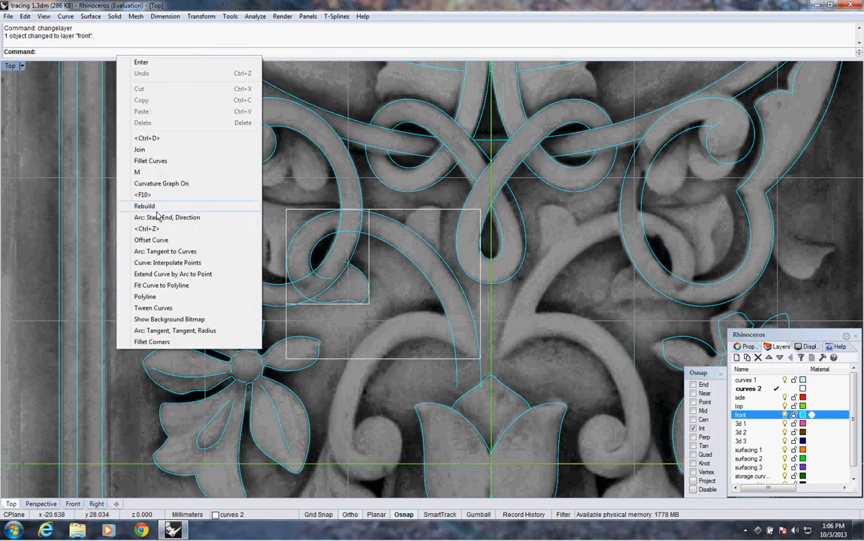
left_click(167, 263)
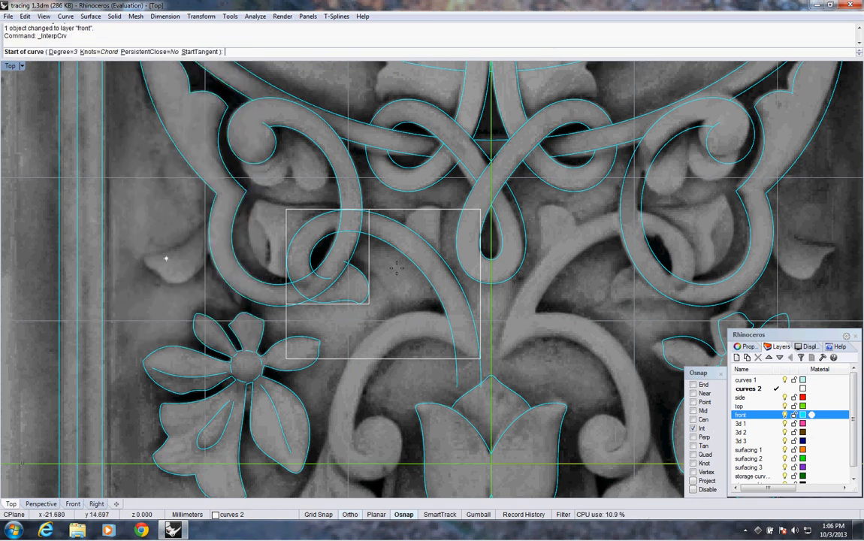
left_click(400, 327)
left_click(392, 305)
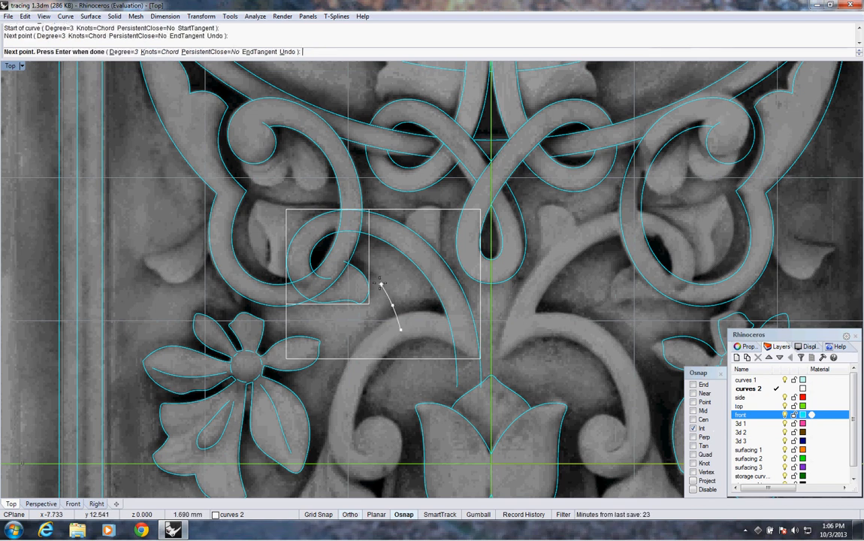
left_click(381, 282)
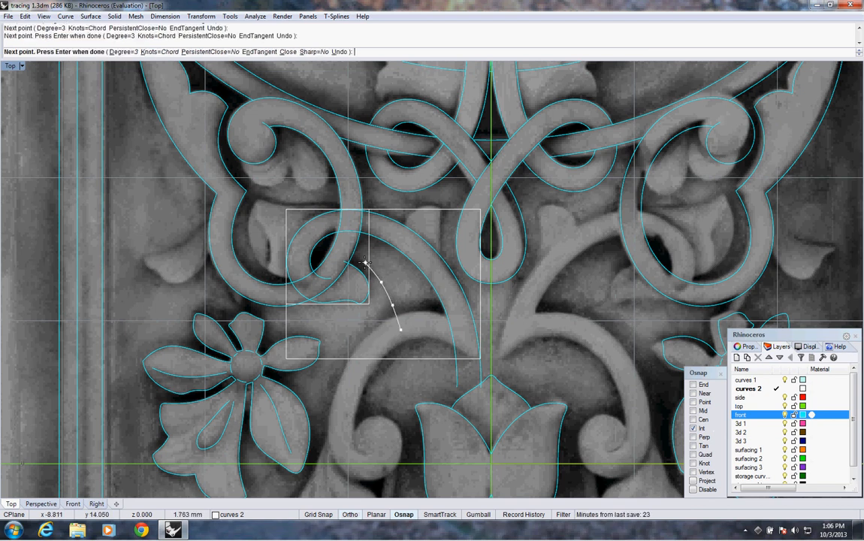
left_click(364, 262)
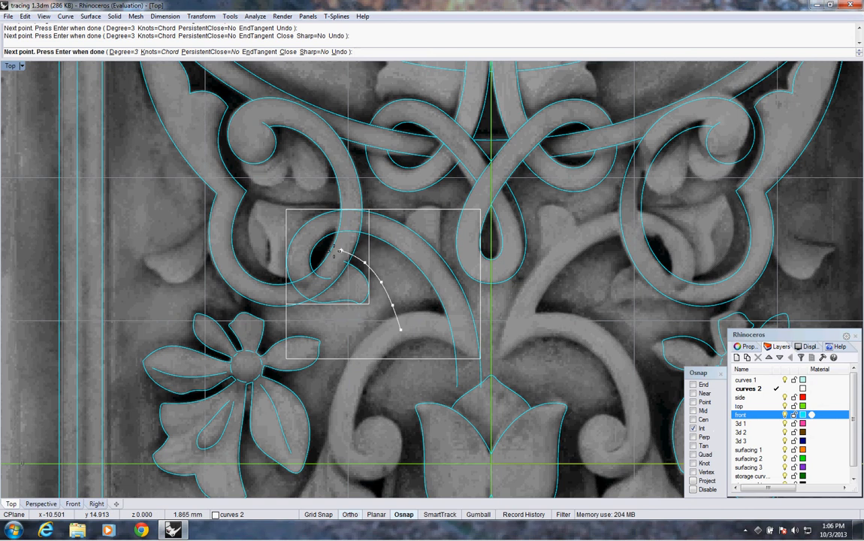
left_click(339, 251)
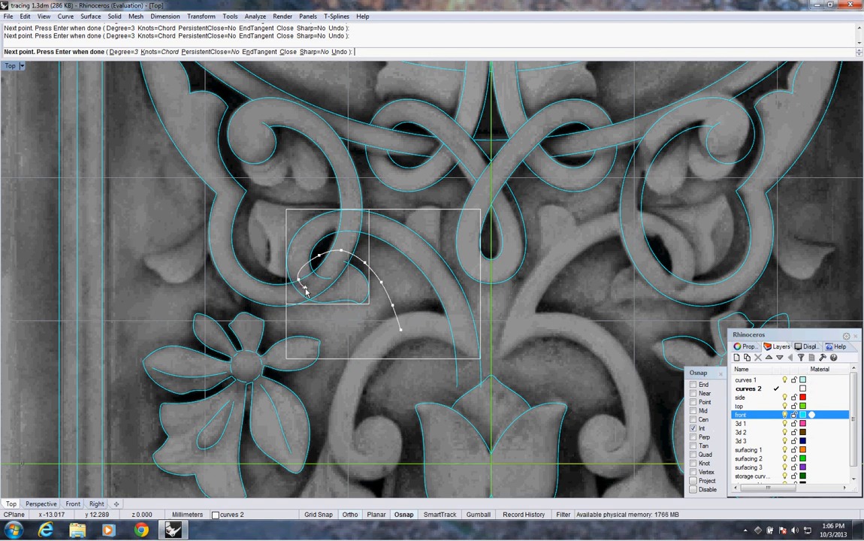
right_click(306, 292)
left_click(301, 278)
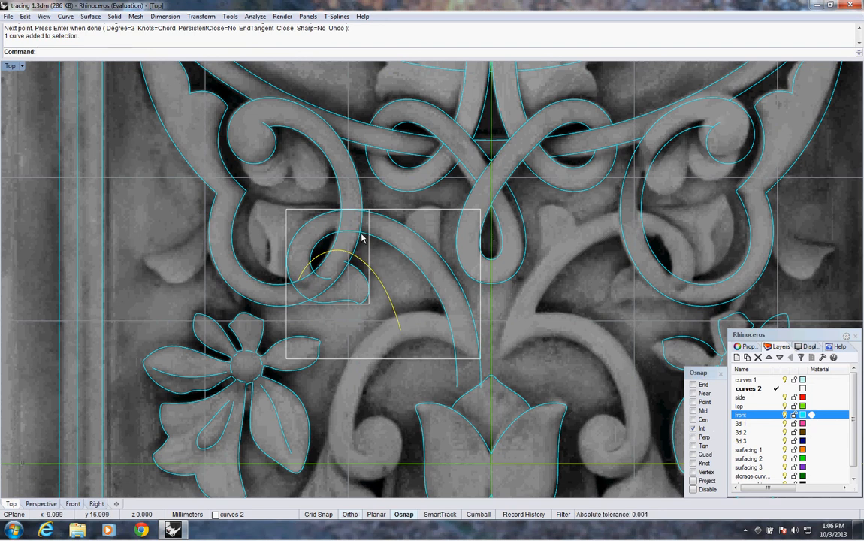
Step: Draw an interpolated curve along the right edge of the small bud between branch and central loop, ending inside the branch's lower part
right_click(192, 46)
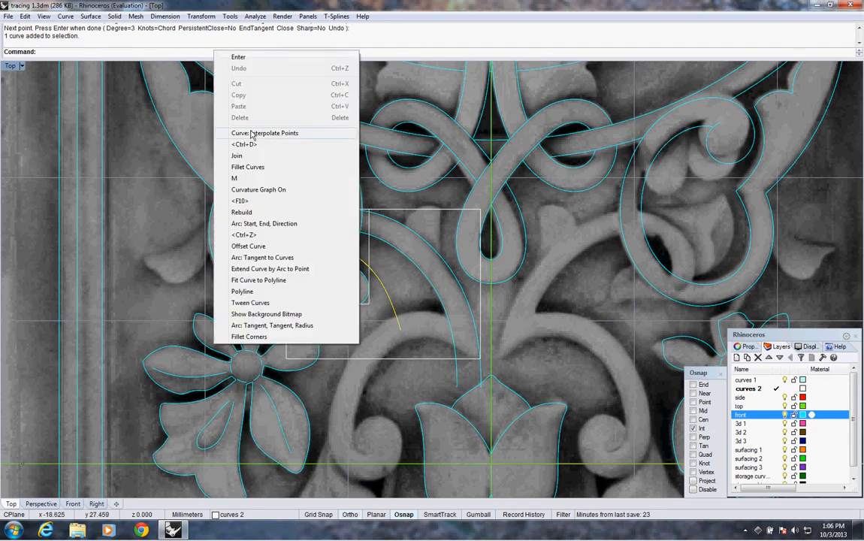
left_click(272, 122)
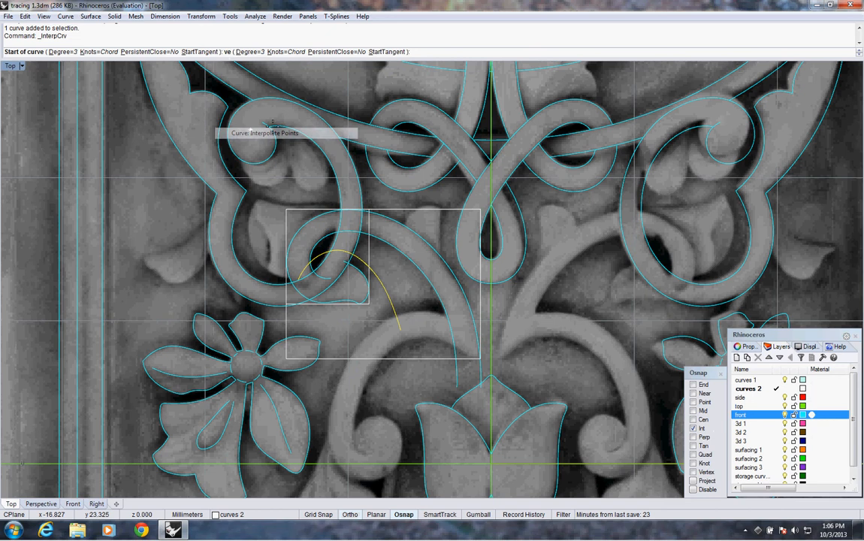
left_click(445, 201)
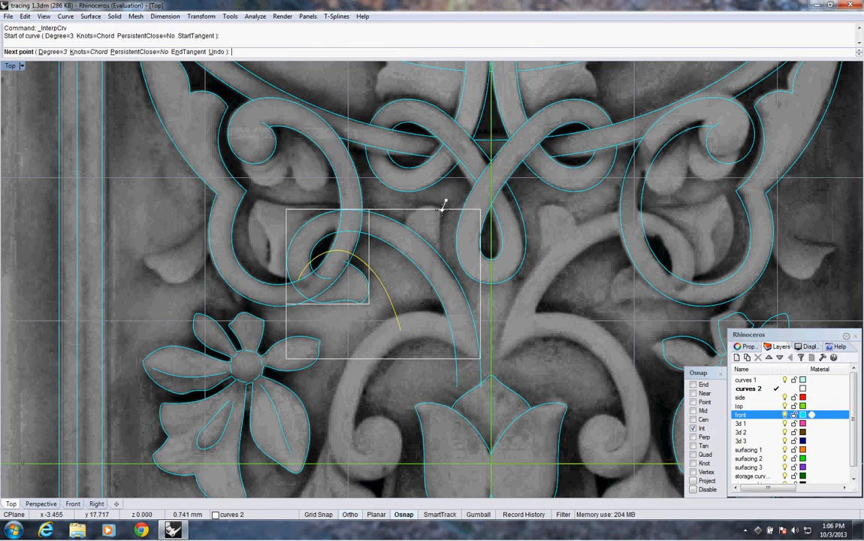
left_click(443, 208)
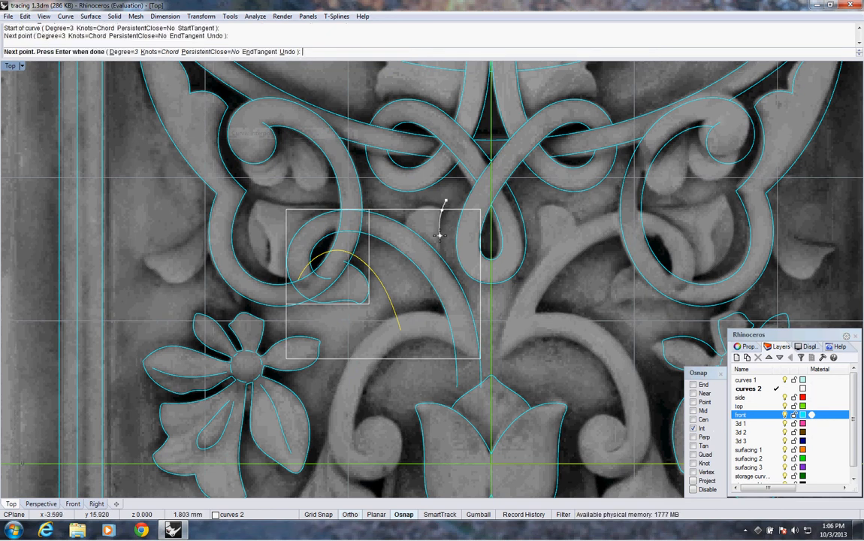
left_click(440, 236)
left_click(448, 285)
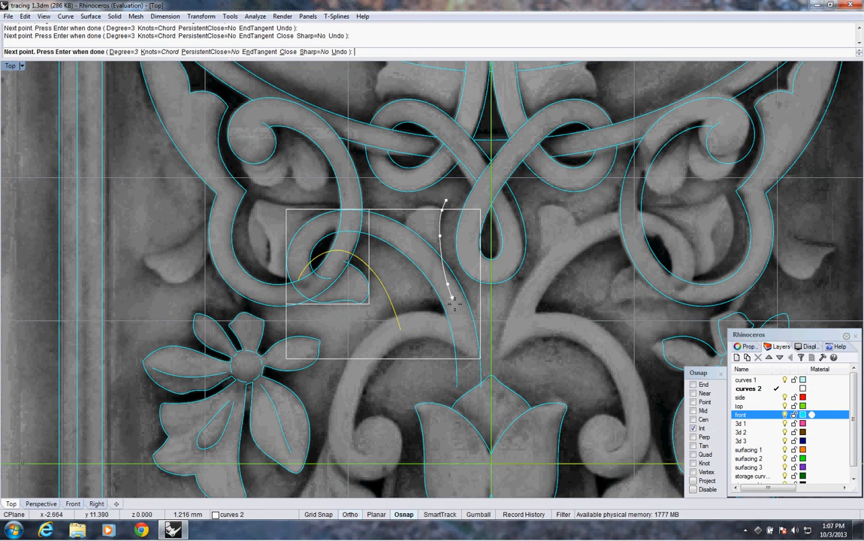
left_click(461, 338)
key("Return")
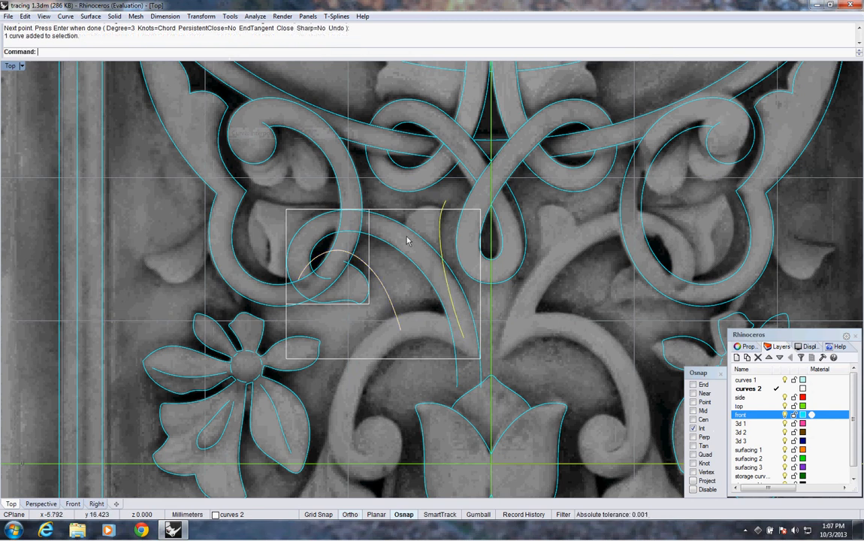
Step: Draw an interpolated curve over the rounded top of the small bud, from inside the branch past the bud's right edge curve
scroll(407, 241, "up", 3)
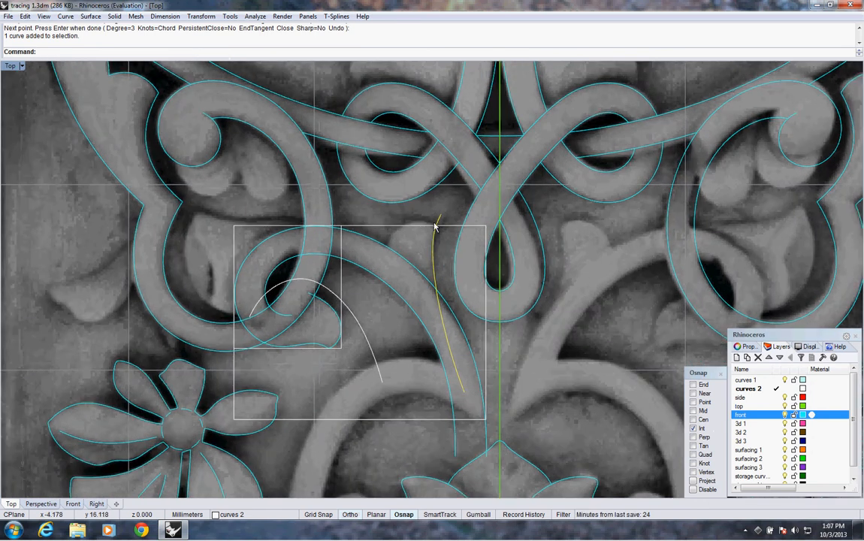
key("Return")
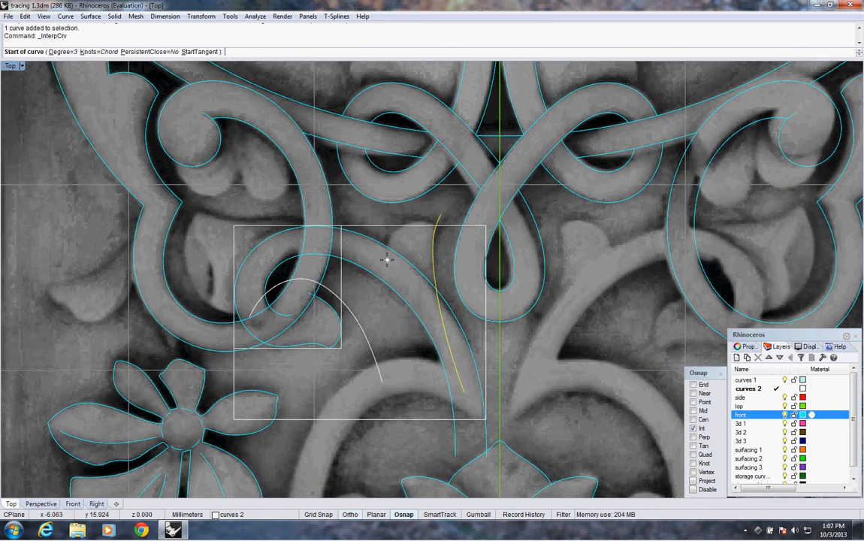
left_click(385, 260)
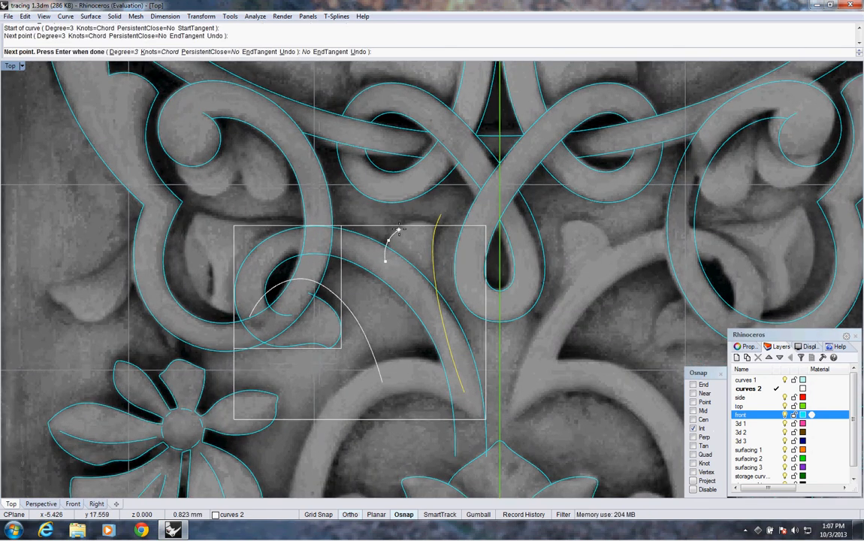
left_click(400, 229)
left_click(417, 221)
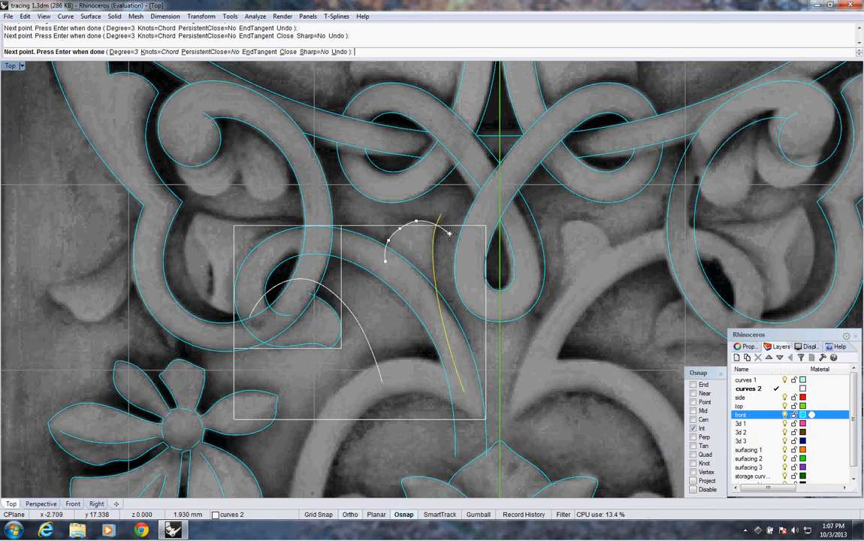
left_click(450, 233)
right_click(449, 236)
Step: Draw an interpolated curve along the upper edge of the leaf inside the left loop, from the loop's inner notch to inside the branch
right_click_drag(422, 244, 460, 237)
right_click_drag(363, 239, 388, 236)
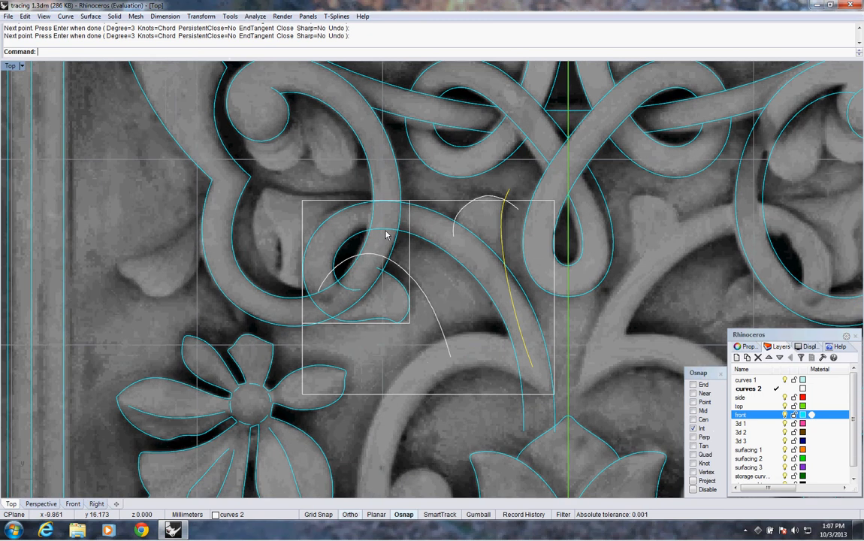
right_click(370, 202)
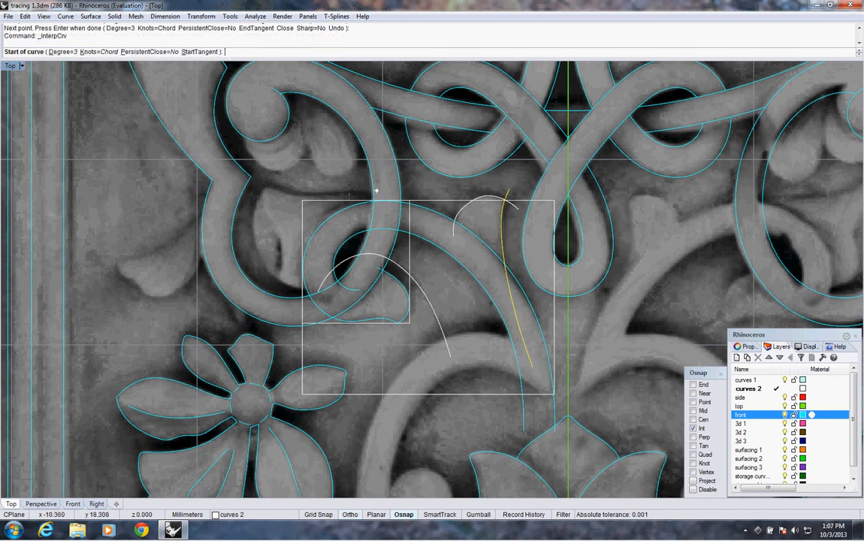
left_click(259, 181)
left_click(273, 188)
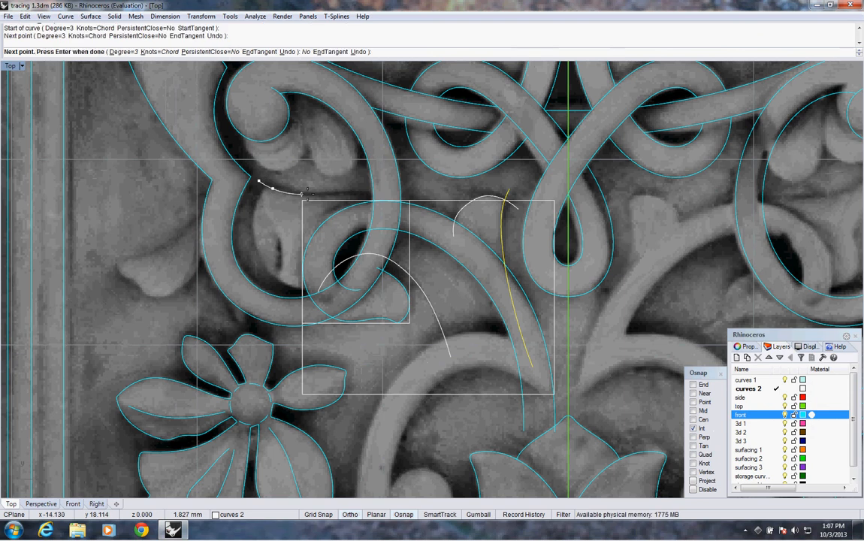
left_click(308, 194)
left_click(336, 194)
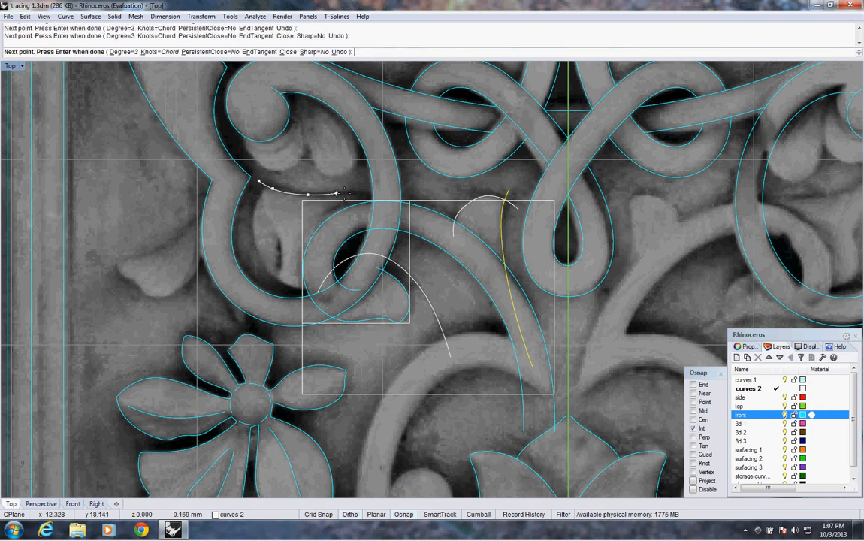
left_click(362, 194)
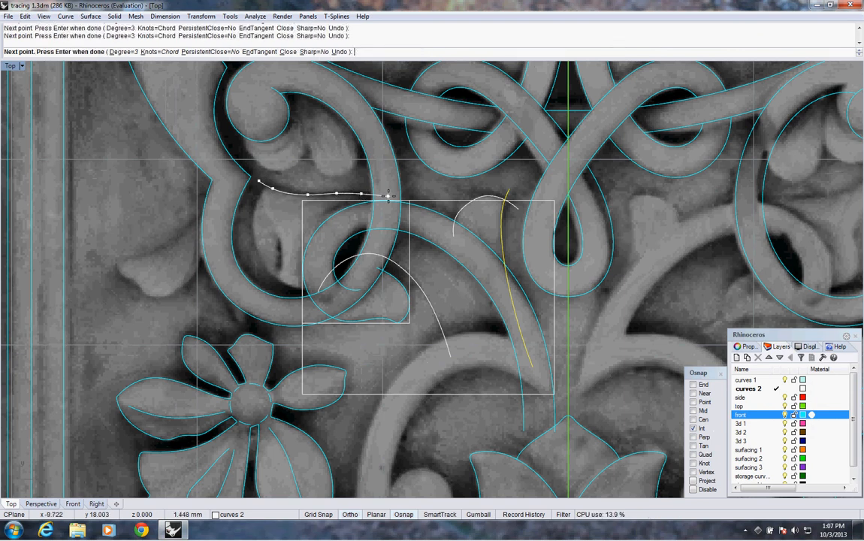
left_click(399, 201)
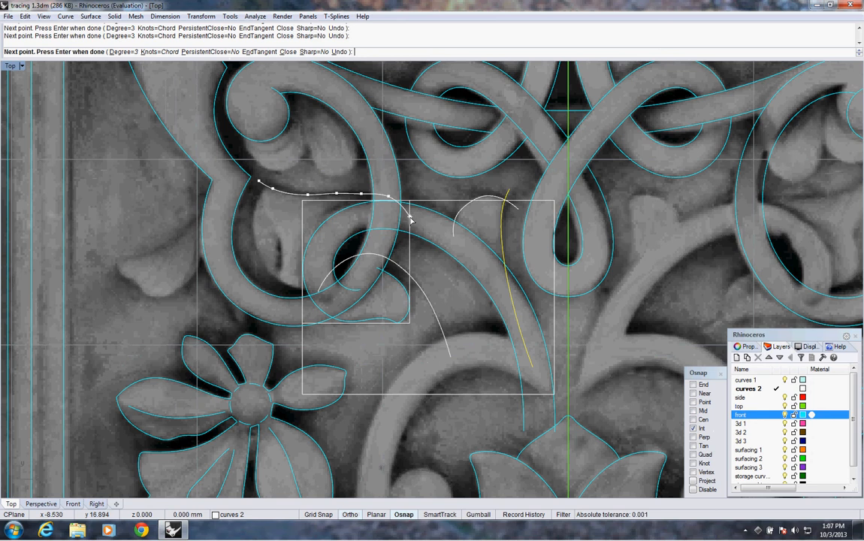
key("Return")
Step: Draw an interpolated curve down the leaf's outer left edge, starting across its upper edge curve and ending inside the branch scroll
key("Return")
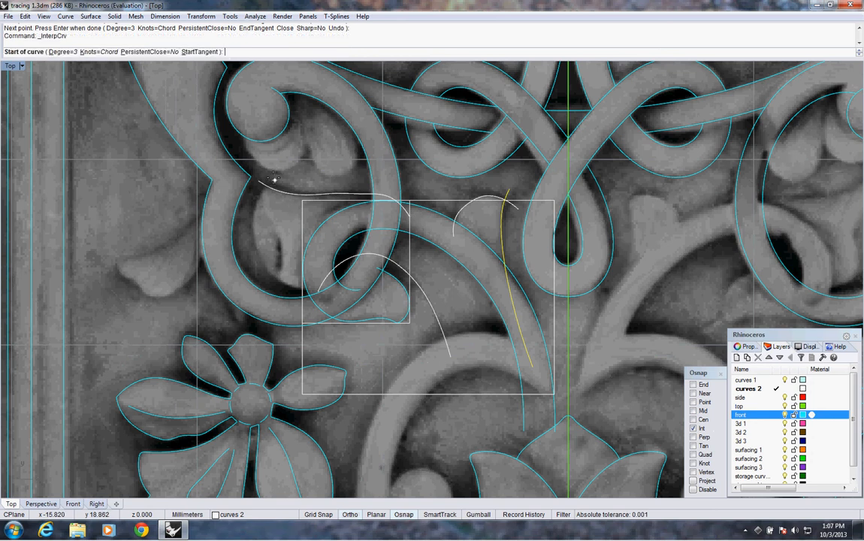
left_click(273, 177)
left_click(257, 200)
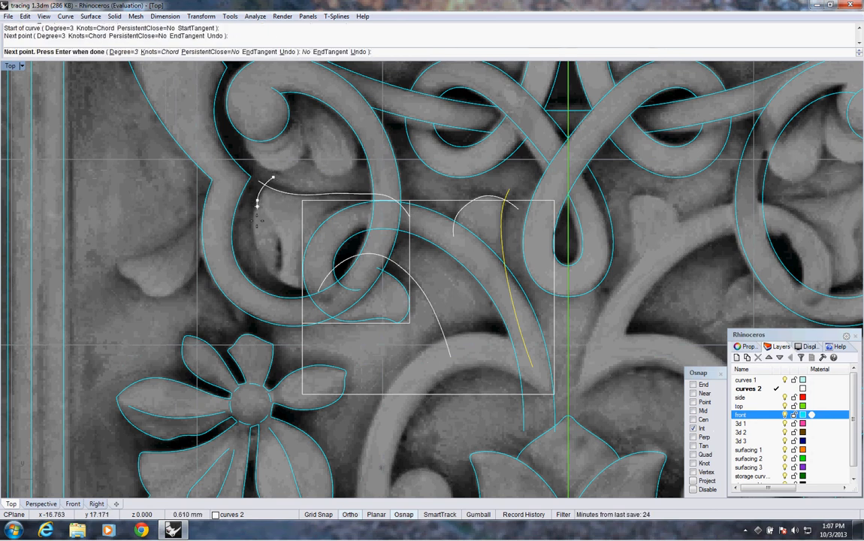
left_click(257, 246)
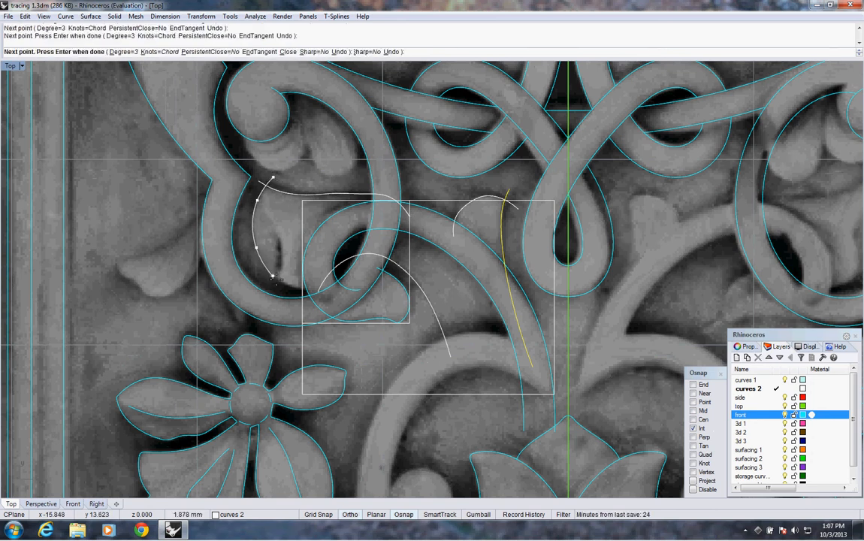
left_click(277, 280)
left_click(321, 291)
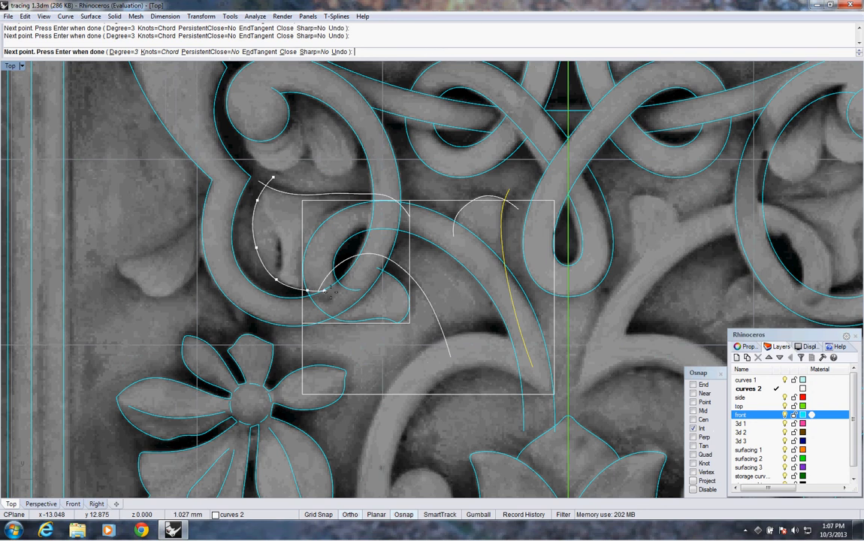
key("Return")
Step: Draw an interpolated curve along the upper part of the inner fold of the matching leaf inside the right loop
right_click(281, 206)
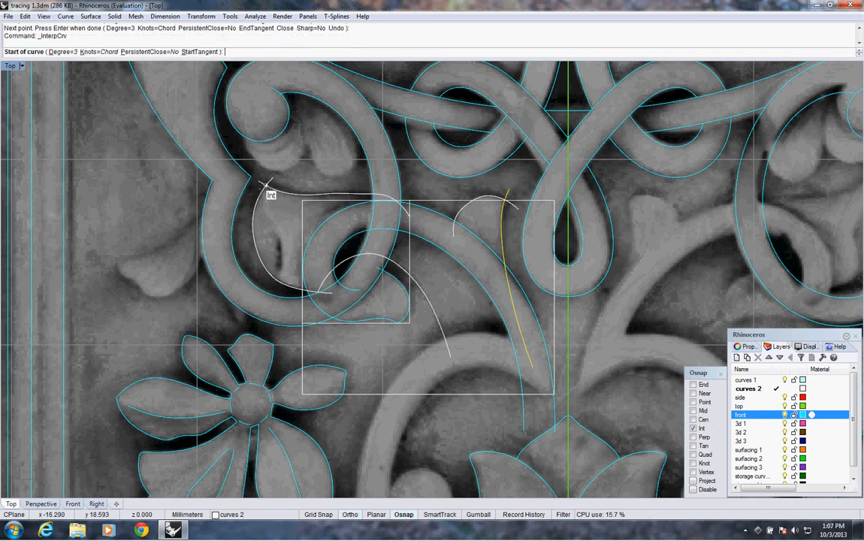
right_click_drag(481, 272, 416, 259)
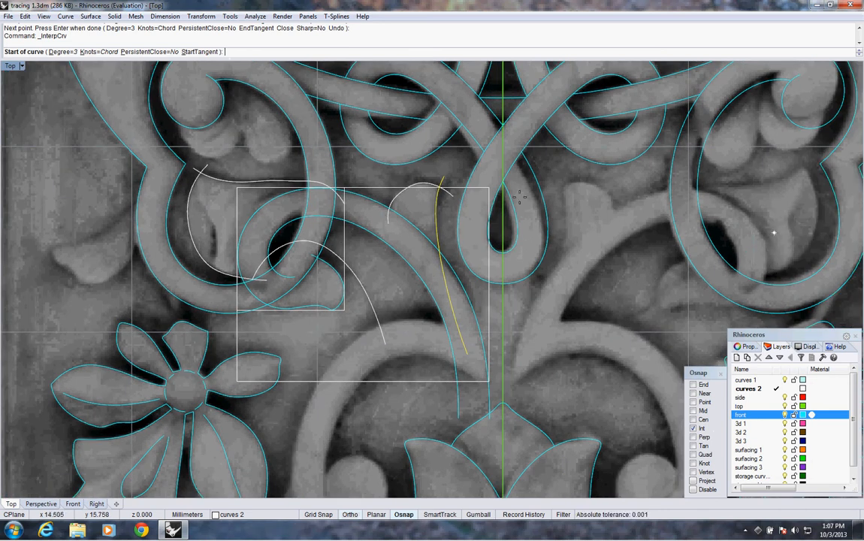
right_click_drag(231, 233, 242, 225)
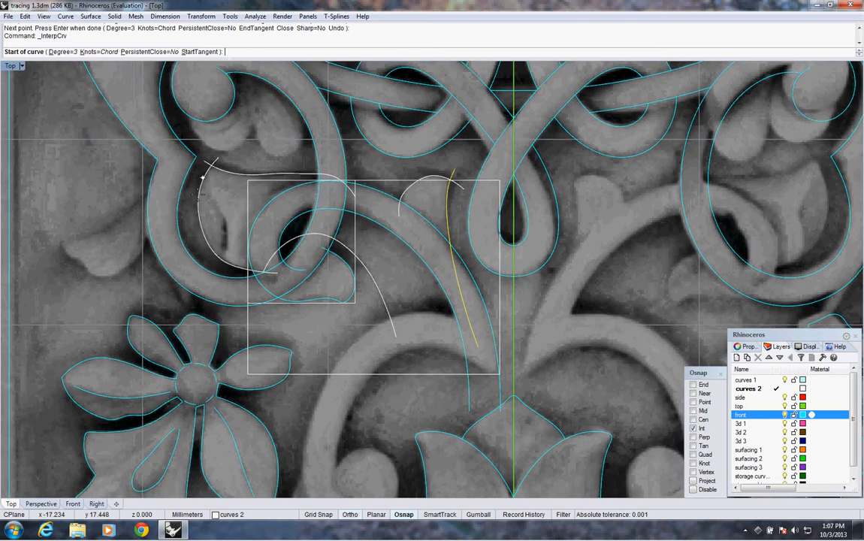
right_click_drag(508, 309, 372, 296)
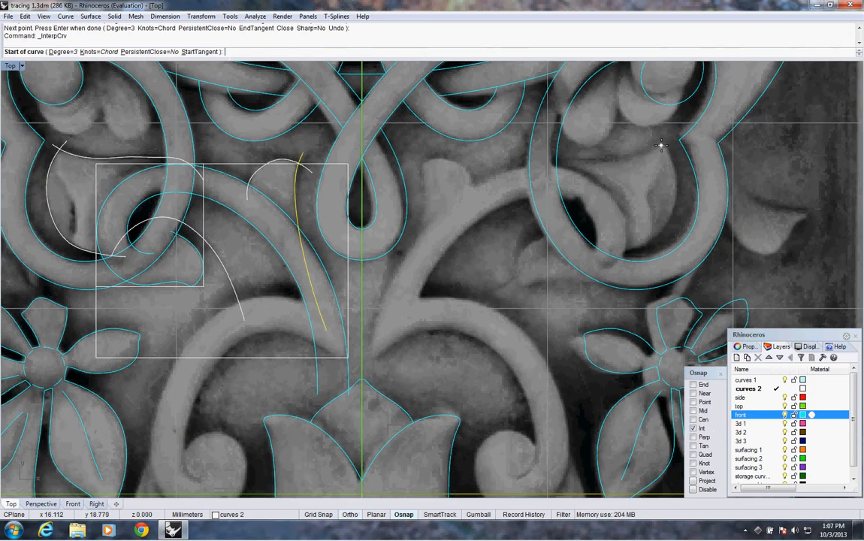
left_click(661, 145)
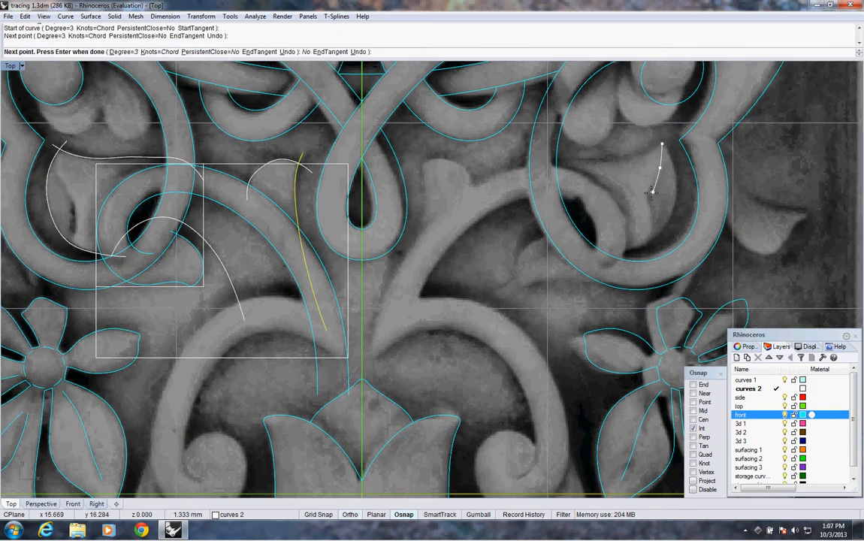
left_click(642, 200)
key("Return")
Step: Draw an interpolated curve along the lower part of the right leaf's fold, from the branch scroll up across the upper fold curve
key("Return")
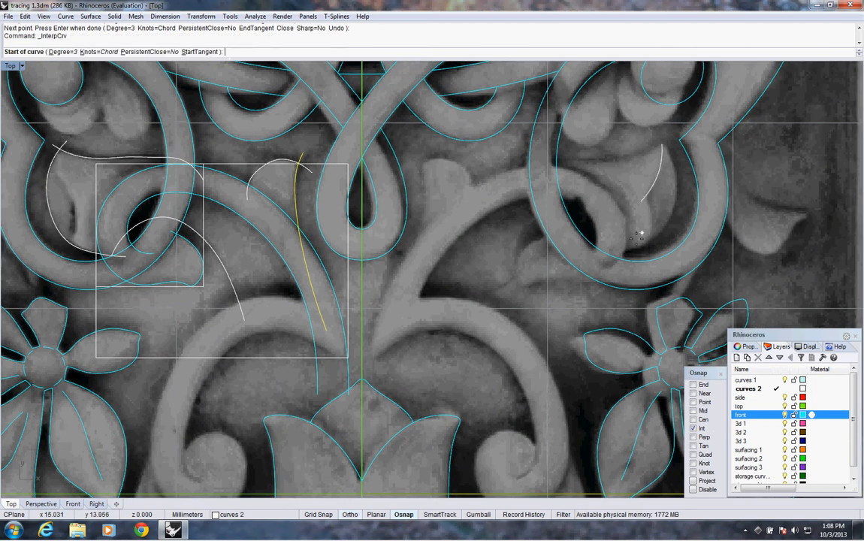
left_click(620, 250)
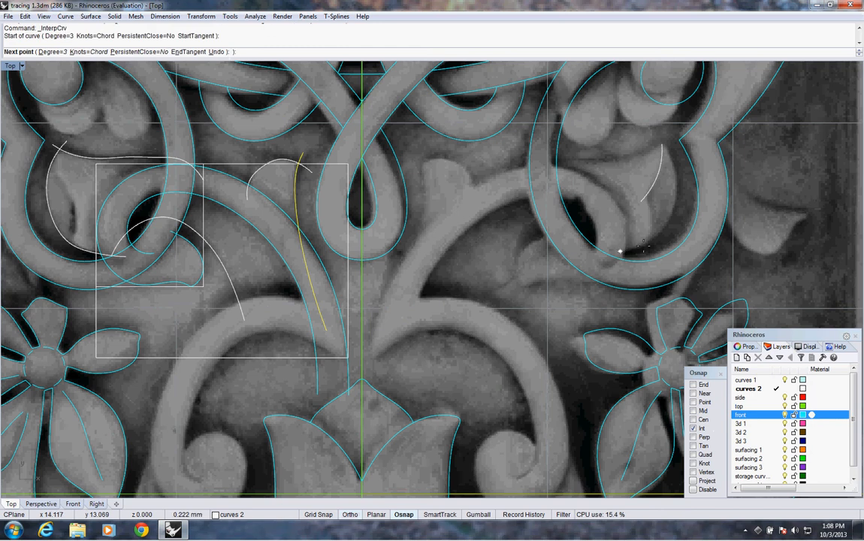
left_click(644, 242)
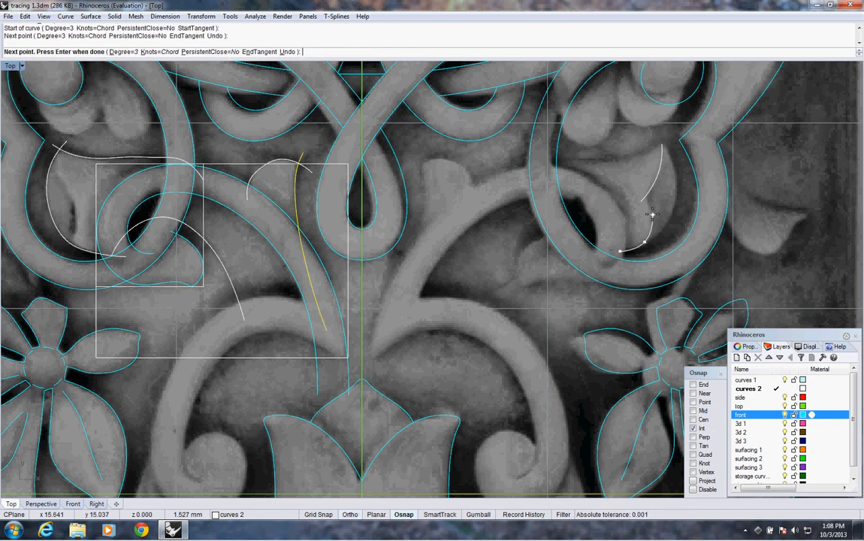
left_click(652, 214)
left_click(641, 189)
right_click(640, 186)
Step: Fillet the two crossing fold curves of the right leaf with radius 0 so they meet in a sharp corner
right_click(351, 54)
left_click(386, 171)
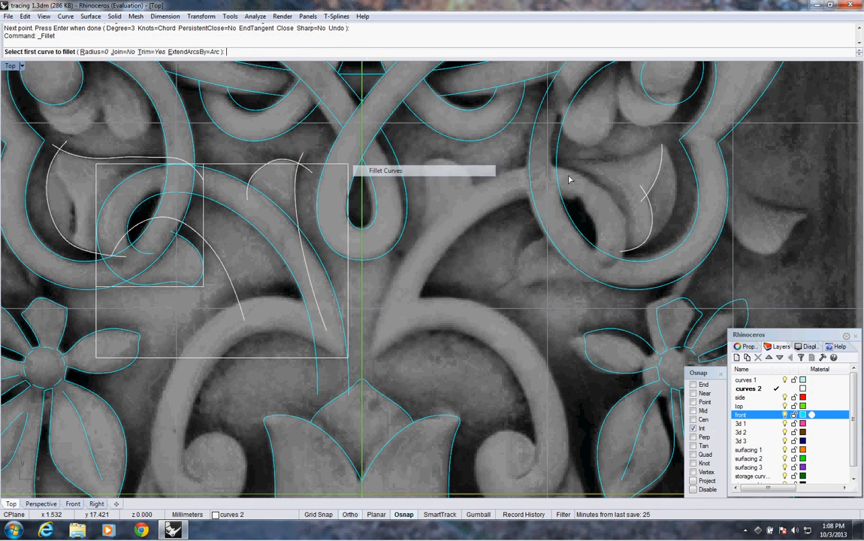
left_click(652, 194)
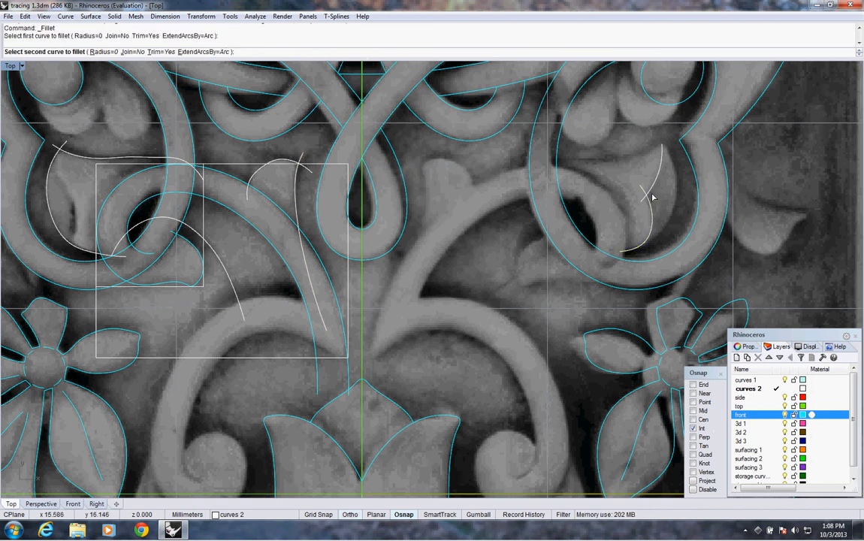
key("Escape")
left_click(652, 197)
left_click(651, 190)
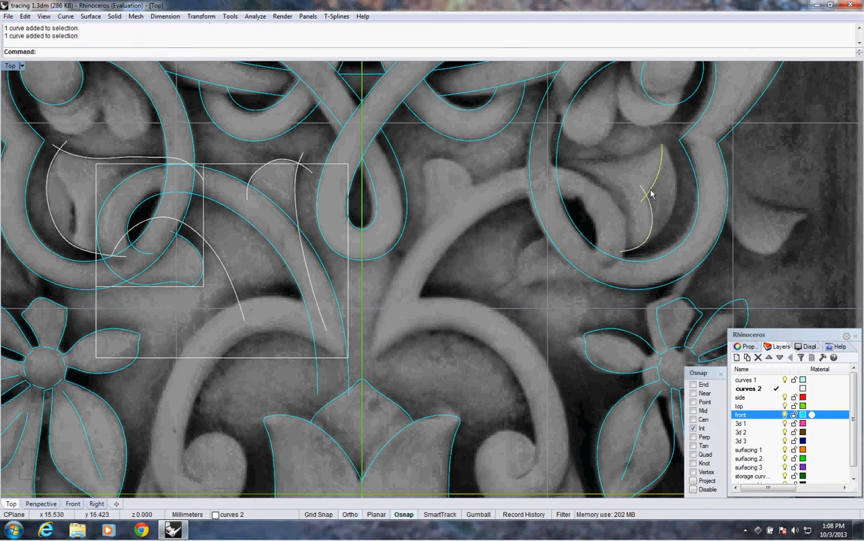
right_click(651, 193)
left_click(651, 201)
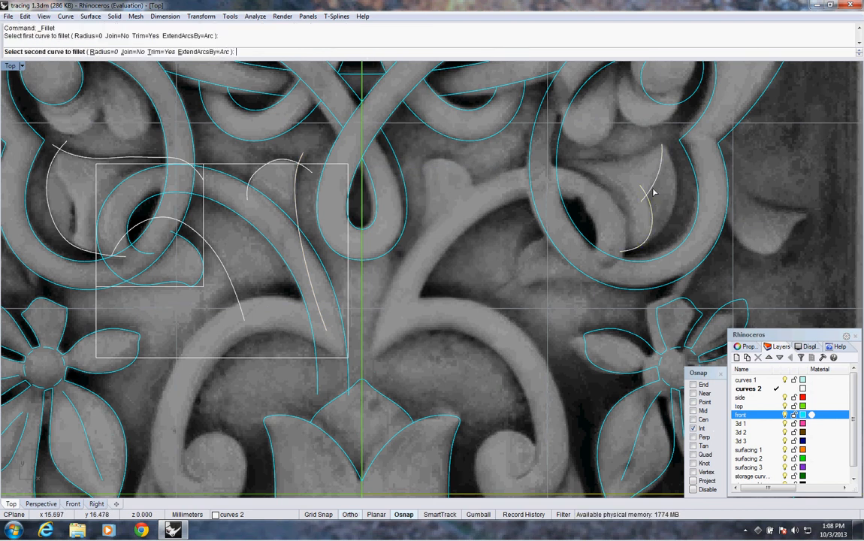
left_click(652, 192)
Step: Mirror both fold curves onto the left leaf across the vertical centre line through 0,0,0, without keeping the originals
scroll(651, 200, "down", 1)
scroll(651, 200, "down", 1)
left_click(651, 199)
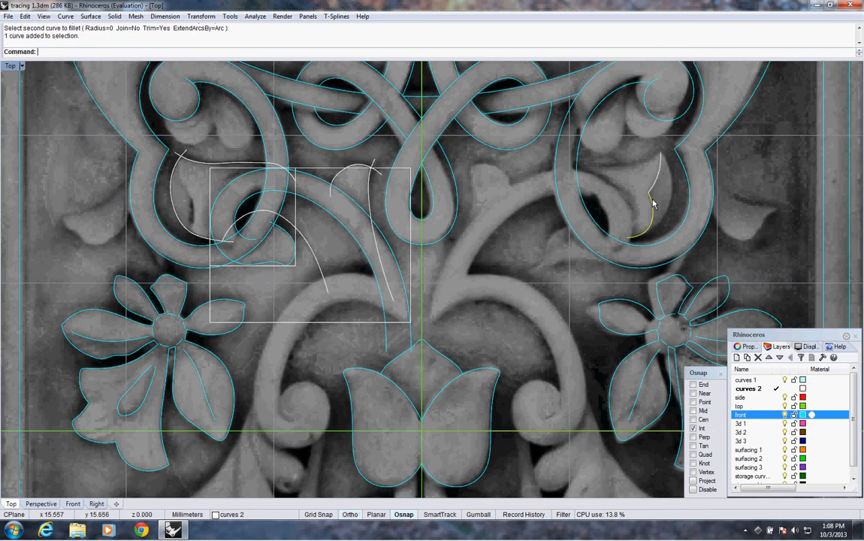
left_click(651, 197)
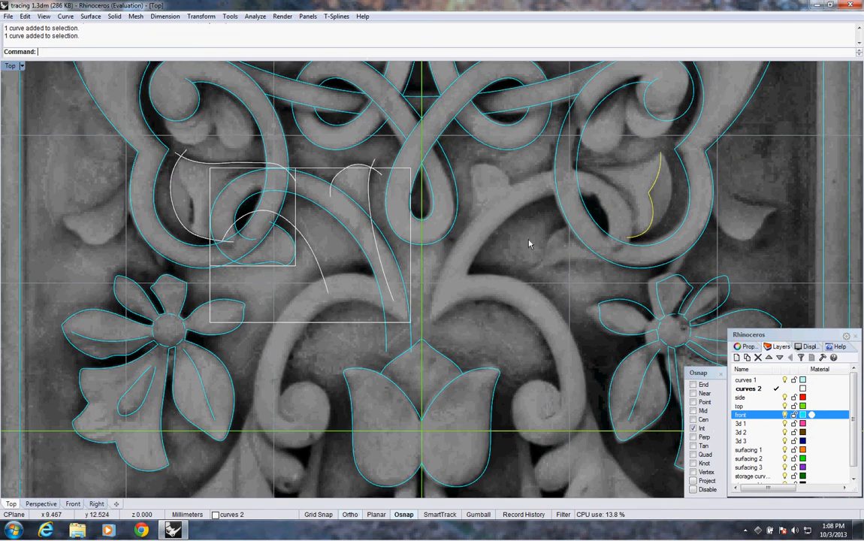
type("mirror")
key("Return")
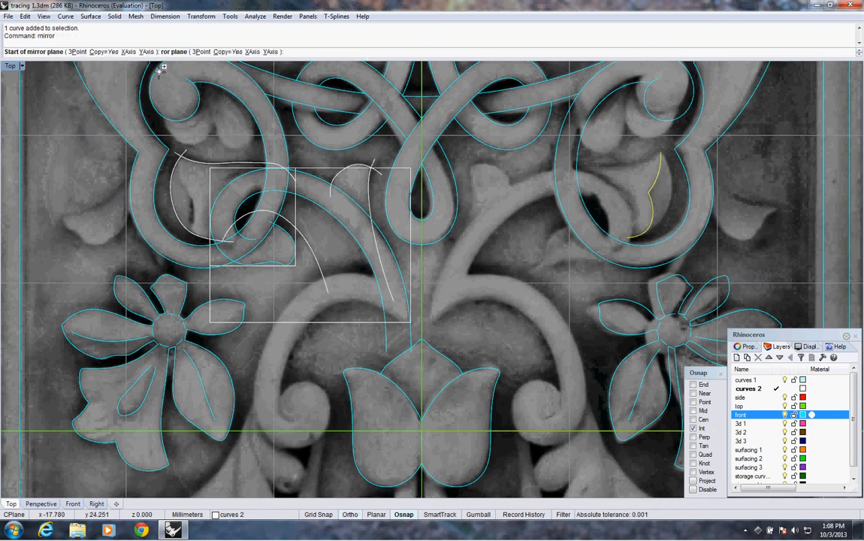
left_click(105, 52)
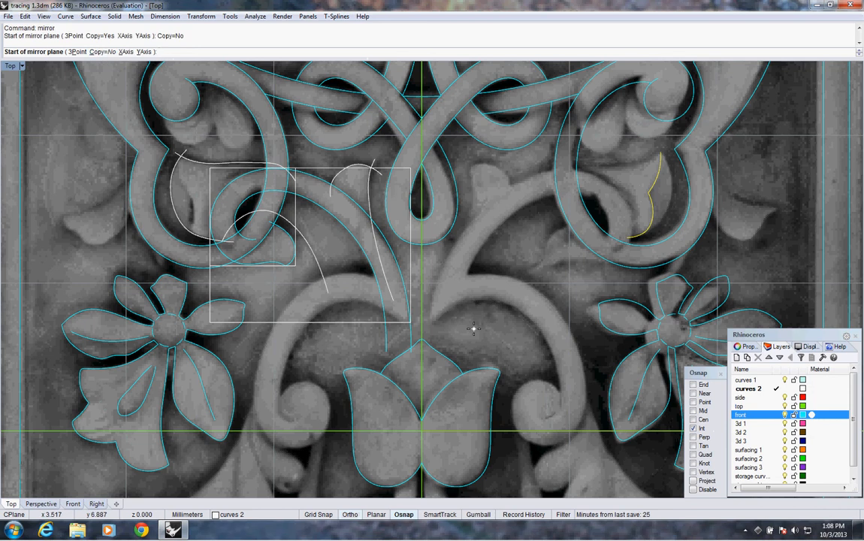
type("0,0,0")
key("Return")
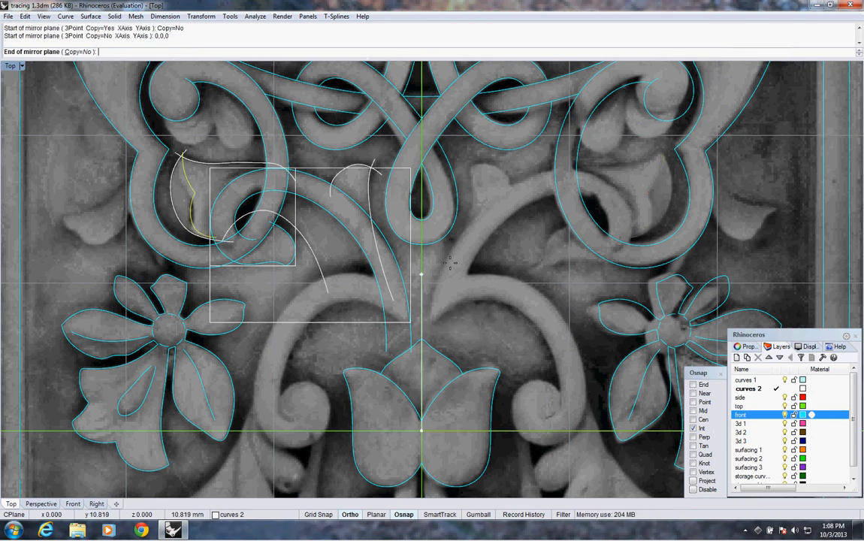
key("Escape")
Step: Move the mirrored fold curves about 0.34 mm down and slightly left to fit the fold of the left leaf
right_click_drag(350, 294, 431, 347)
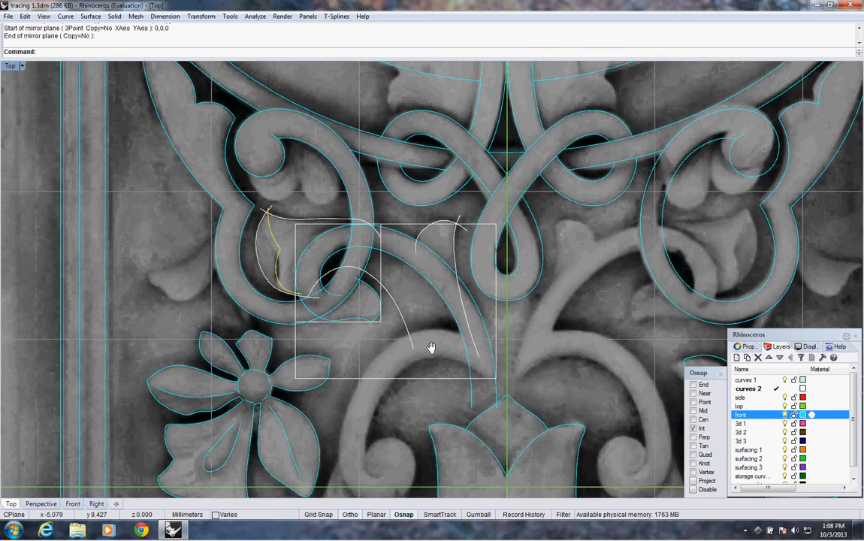
scroll(303, 251, "up", 1)
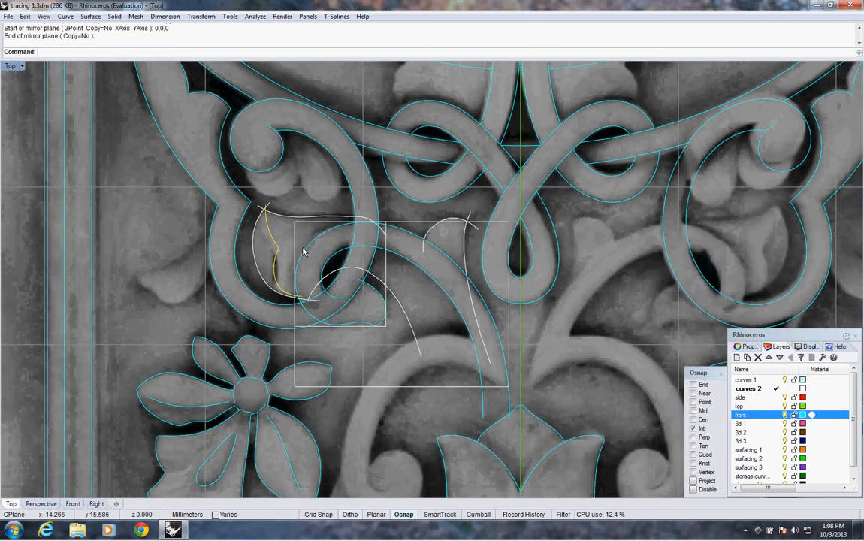
scroll(304, 252, "up", 1)
right_click_drag(275, 273, 275, 286)
scroll(276, 262, "up", 1)
type("M")
key("Return")
key("Return")
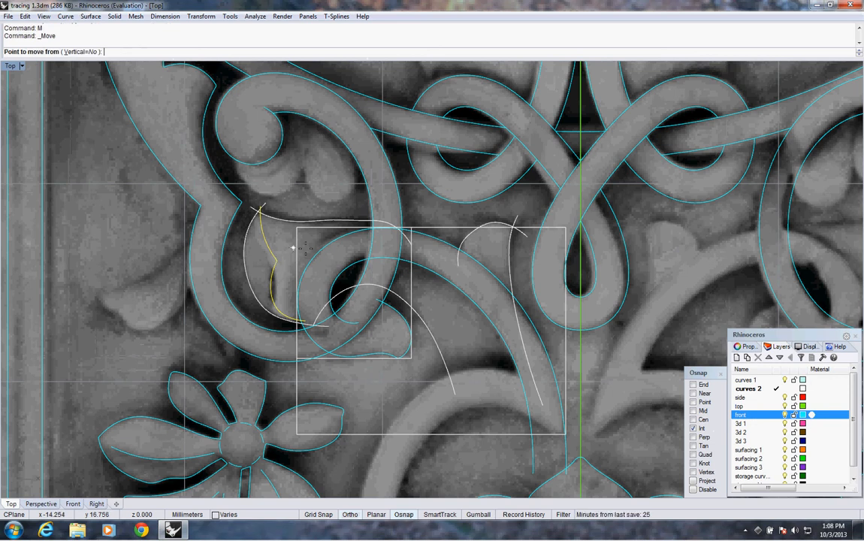
left_click(304, 248)
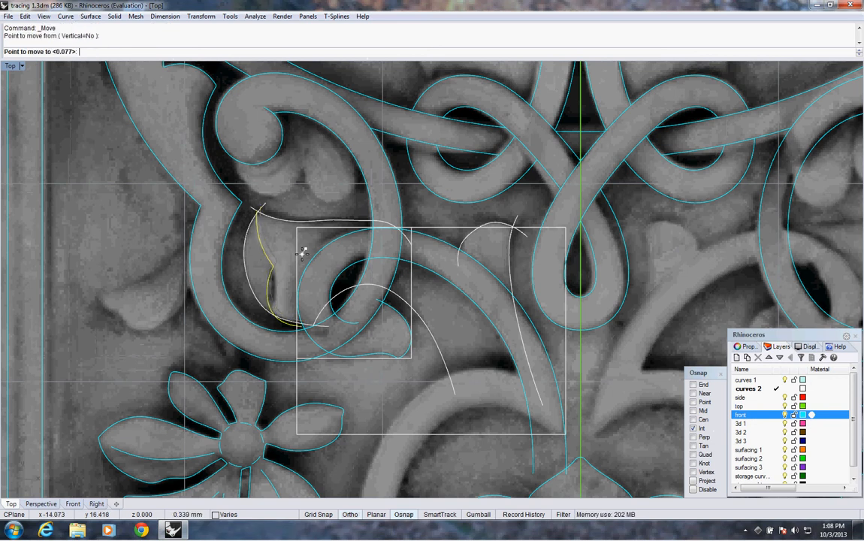
left_click(302, 254)
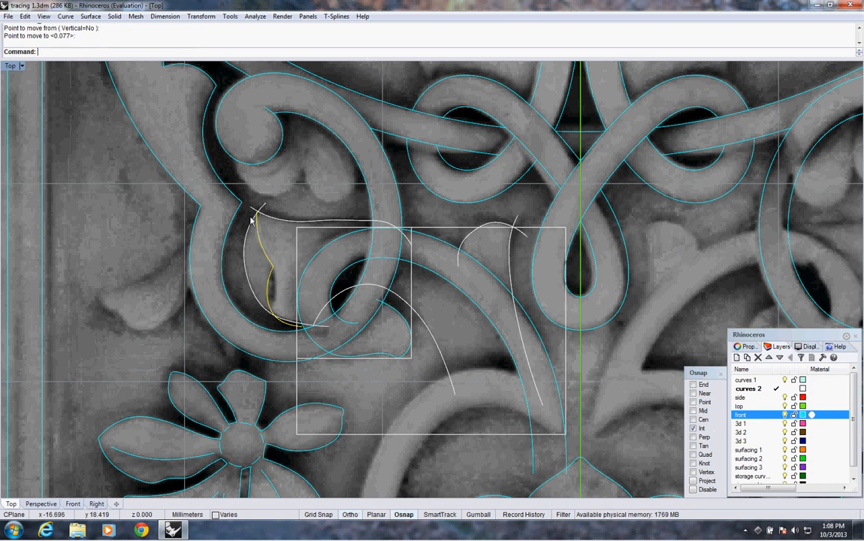
Step: Enable End snapping and move the fold by its upper end onto the crossing of the left leaf's two outline curves
scroll(258, 231, "up", 3)
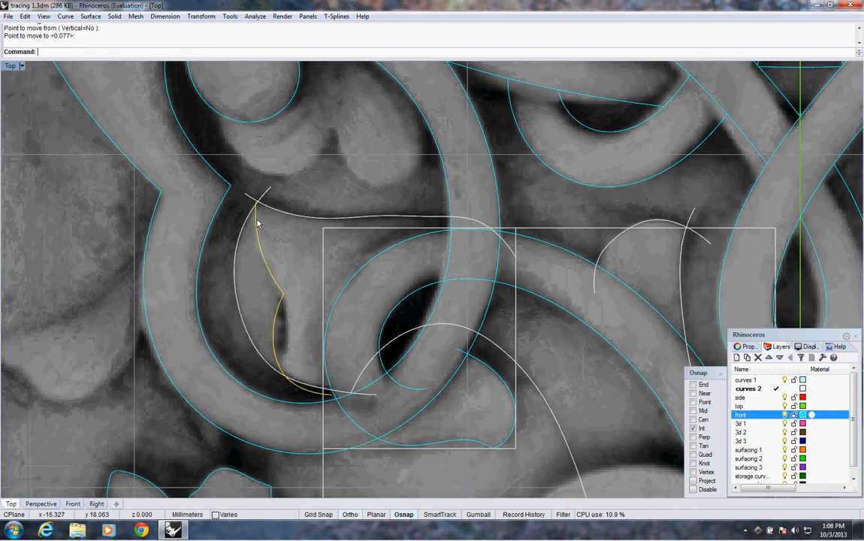
type("M")
key("Return")
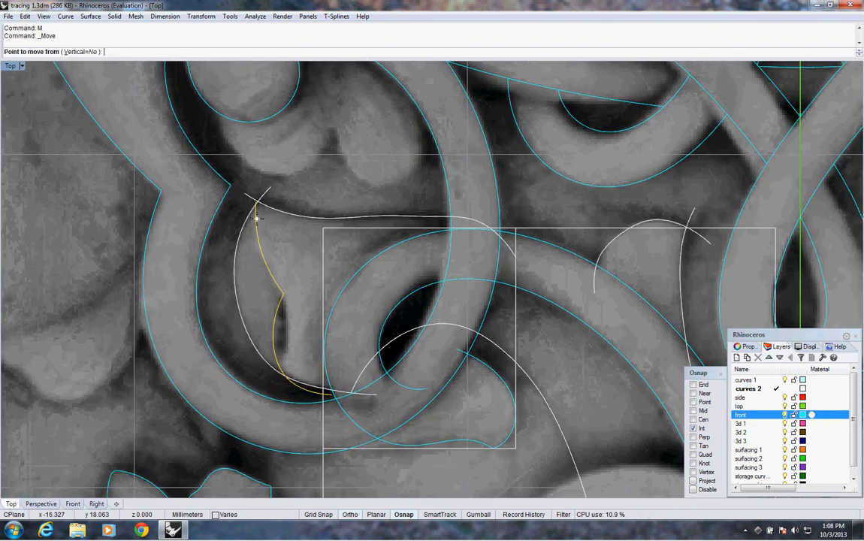
left_click(694, 385)
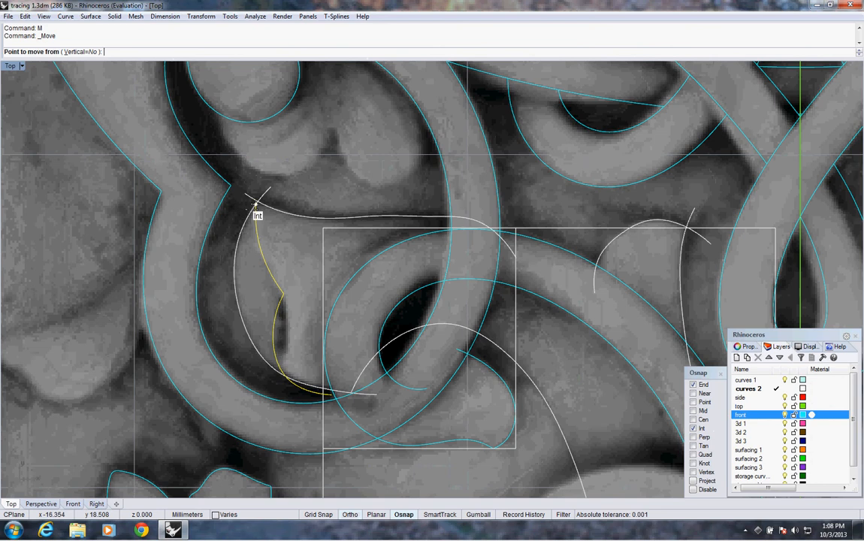
left_click(255, 203)
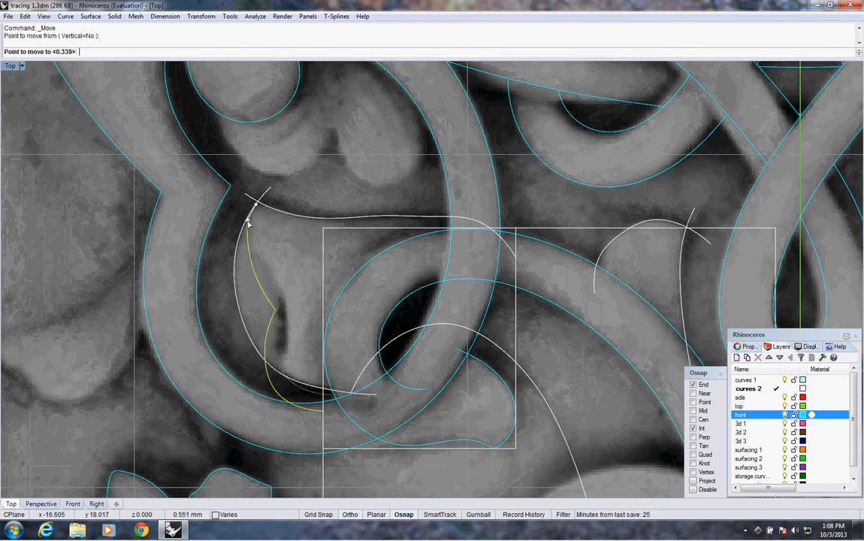
left_click(245, 219)
type("M")
key("Return")
scroll(253, 193, "up", 5)
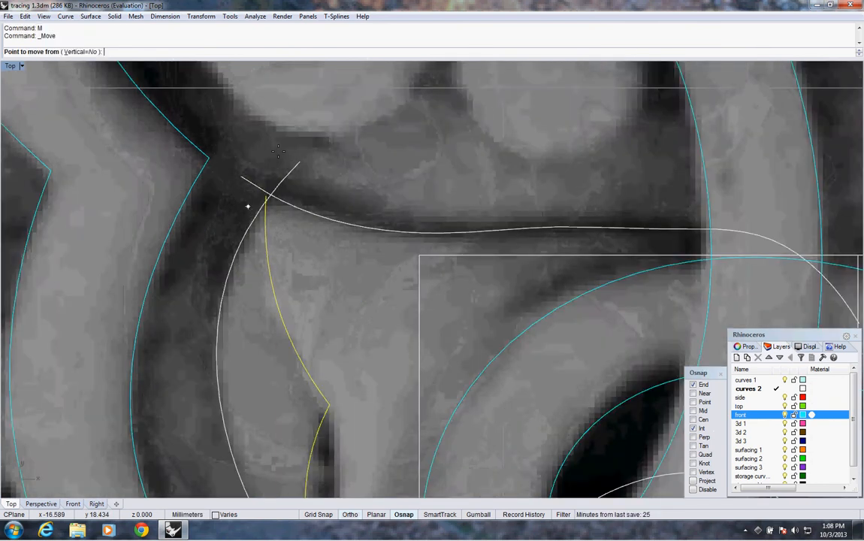
left_click(279, 188)
left_click(288, 188)
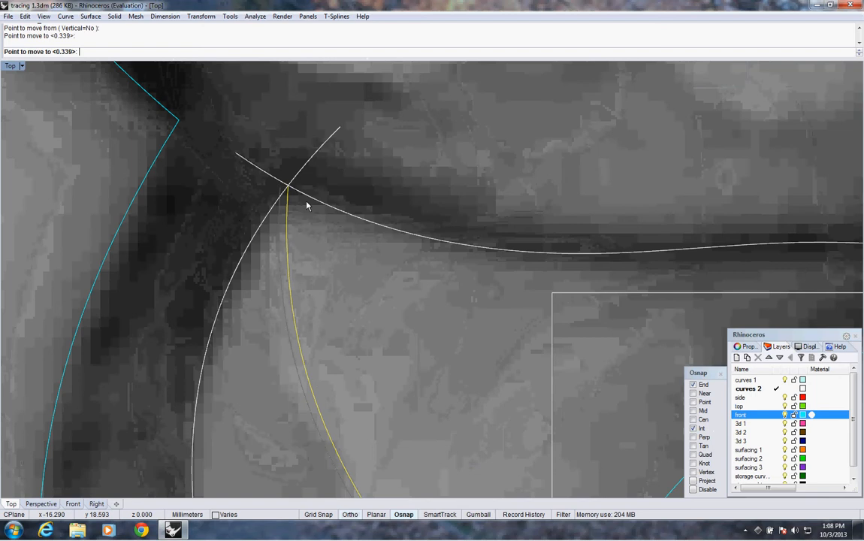
Step: Try to trim the fold's lower end against the left leaf's outer outline, and undo the trim
scroll(298, 257, "down", 3)
scroll(298, 257, "down", 3)
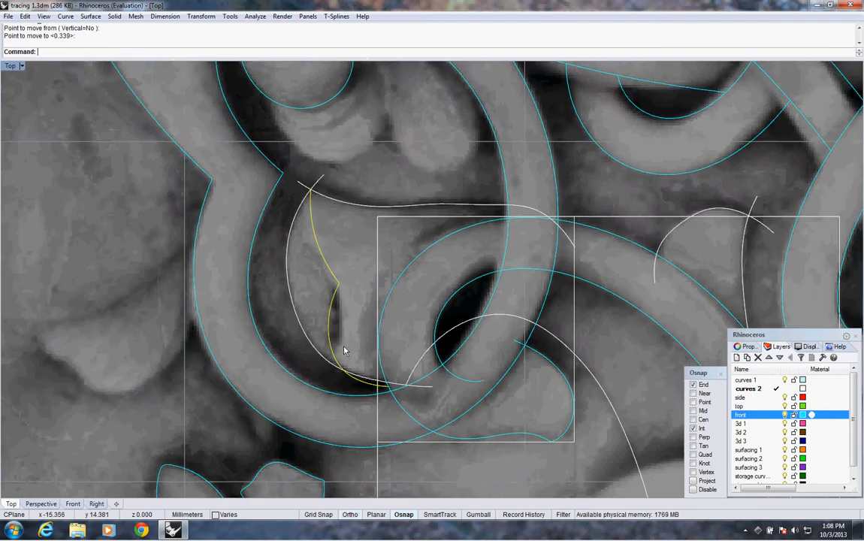
scroll(340, 340, "up", 1)
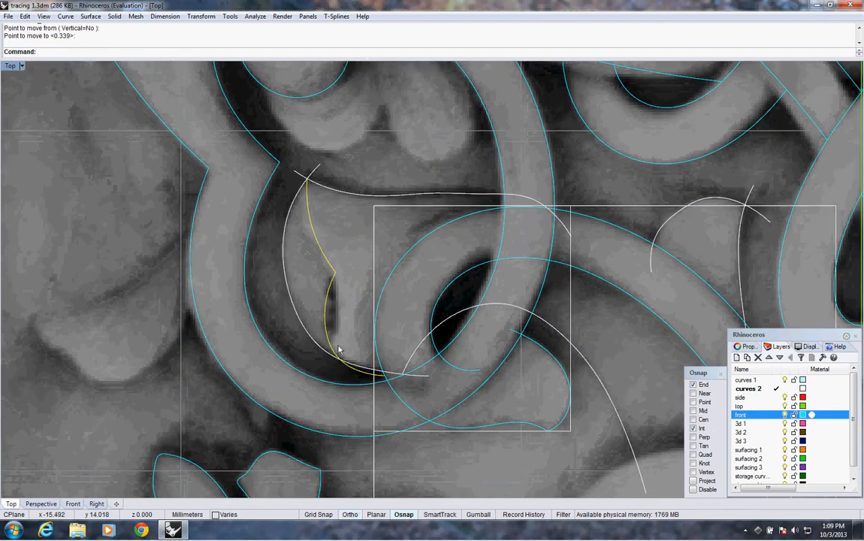
left_click(354, 363)
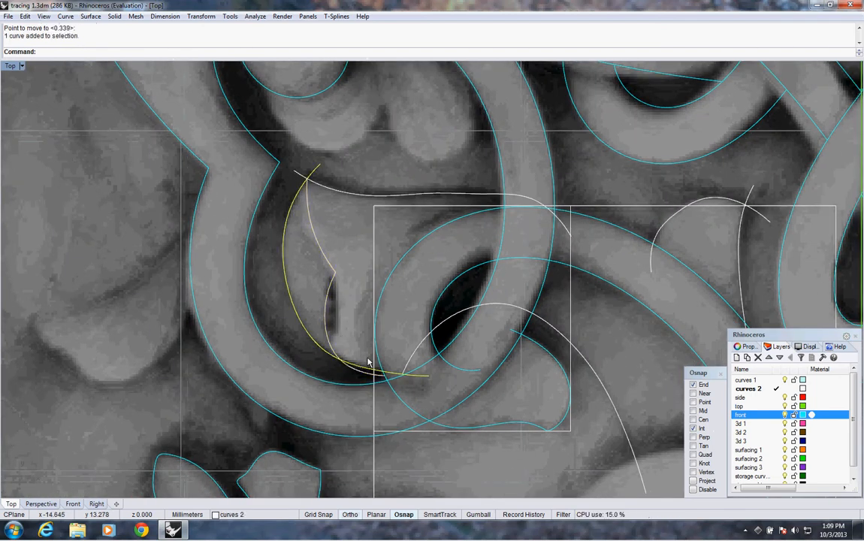
left_click(25, 16)
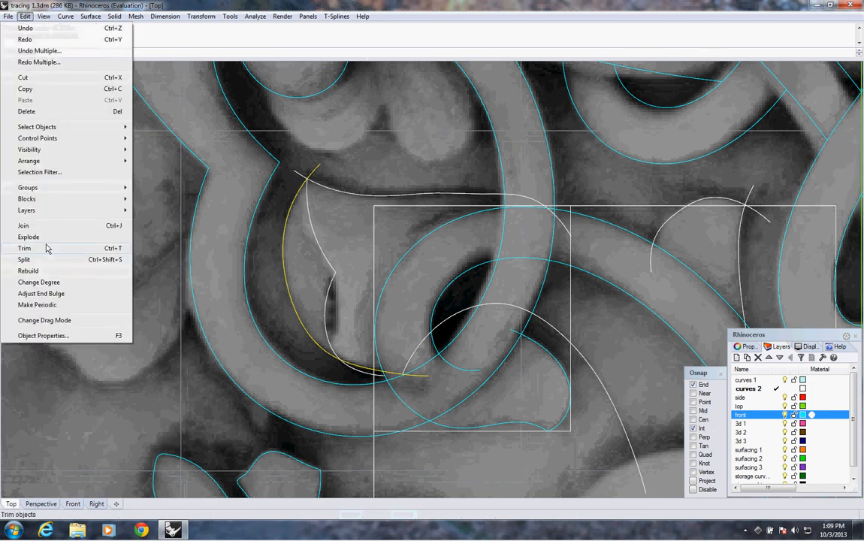
left_click(46, 249)
left_click(362, 378)
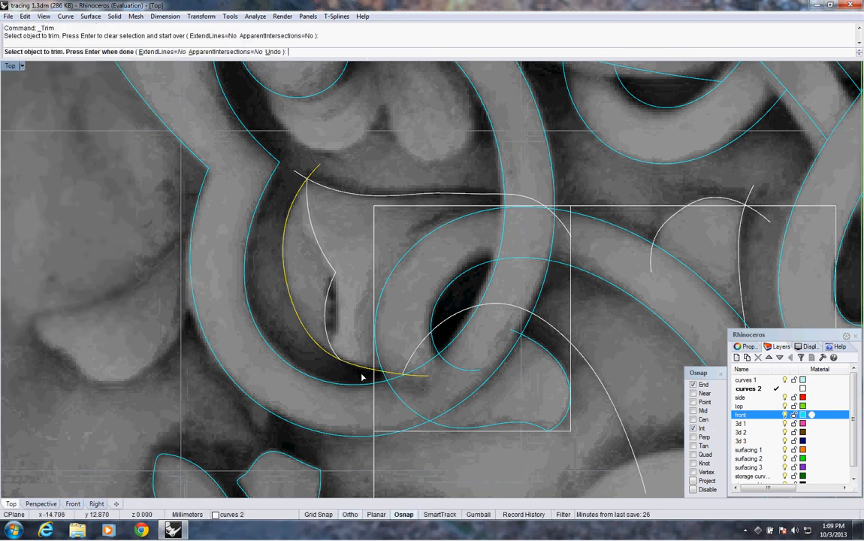
key("Return")
mouse_move(339, 321)
right_mouse_down()
mouse_move(324, 335)
mouse_move(291, 338)
right_mouse_up()
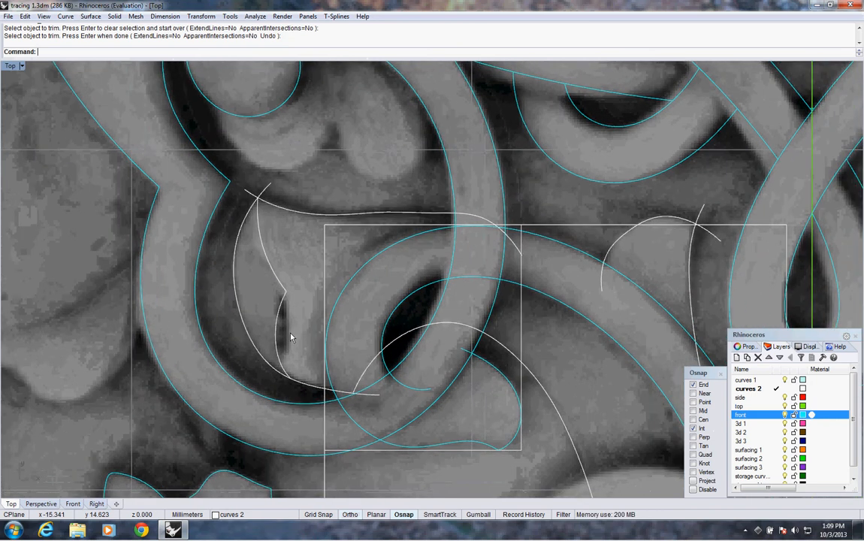
key("ctrl+z")
scroll(289, 337, "down", 2)
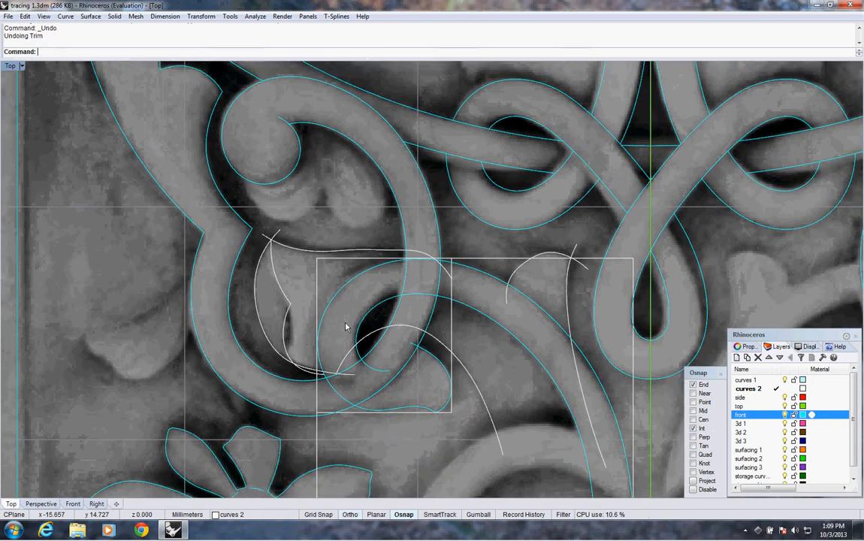
Step: Rebuild the left leaf's upper and outer outlines and the small bud's top curve with 10 points and degree 4
left_click(510, 284)
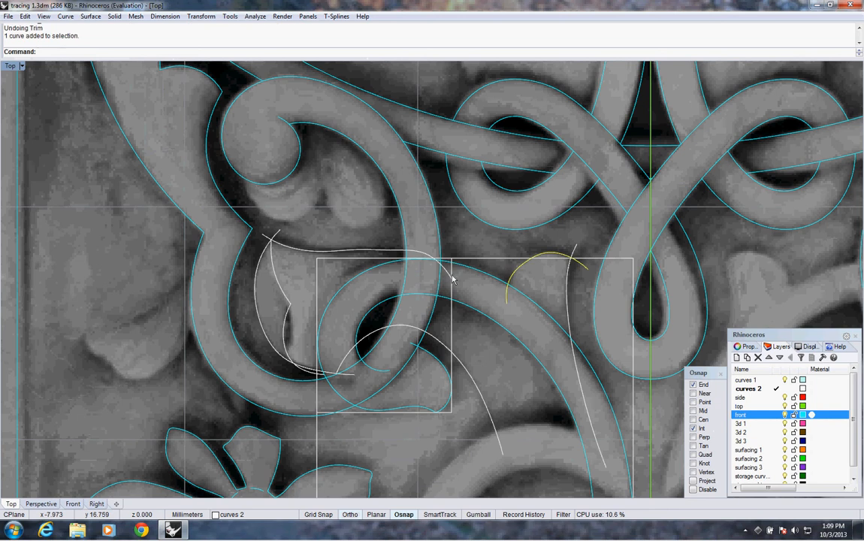
left_click(360, 254, "shift")
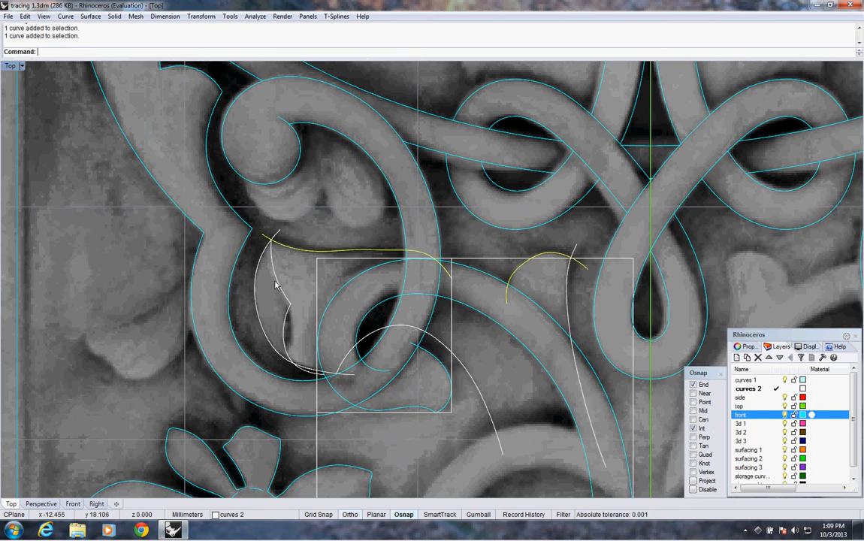
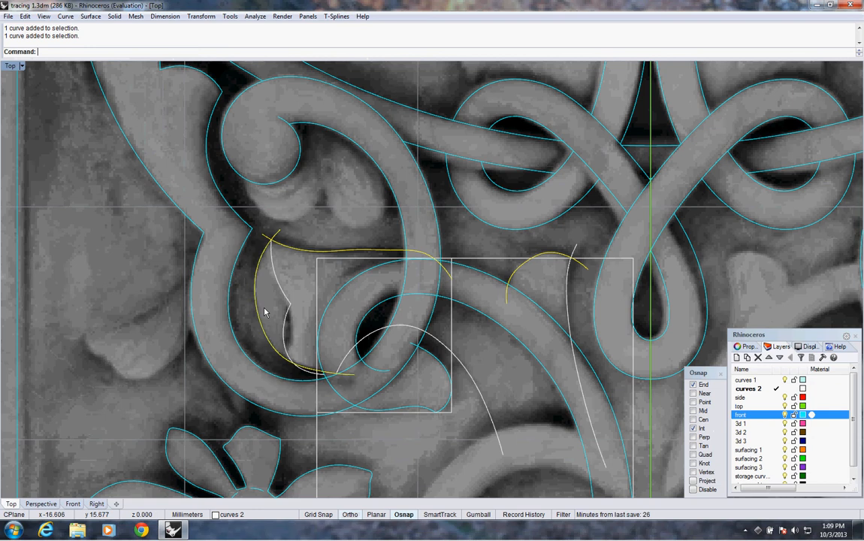
right_click(284, 56)
left_click(315, 250)
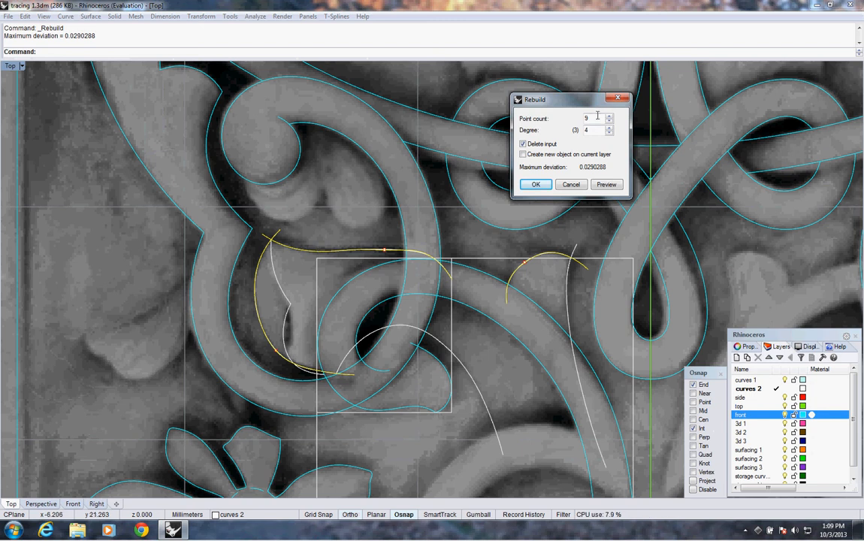
type("10")
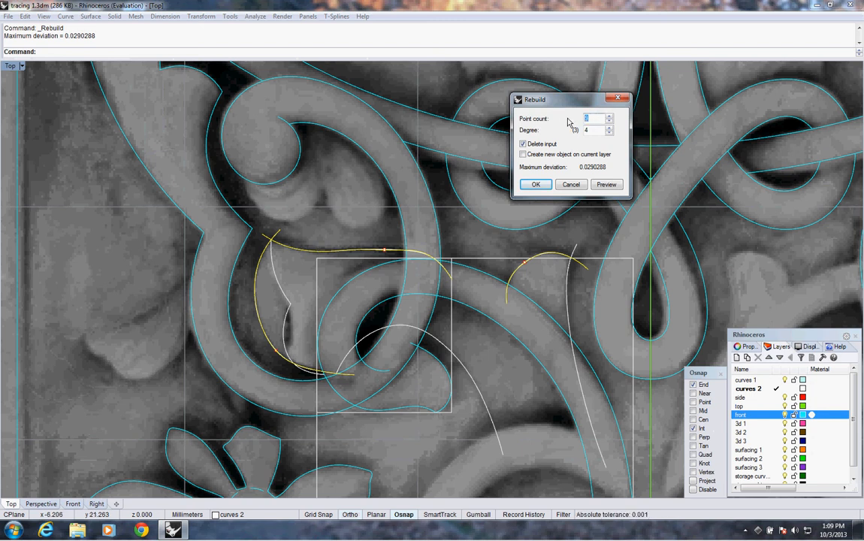
left_click(534, 186)
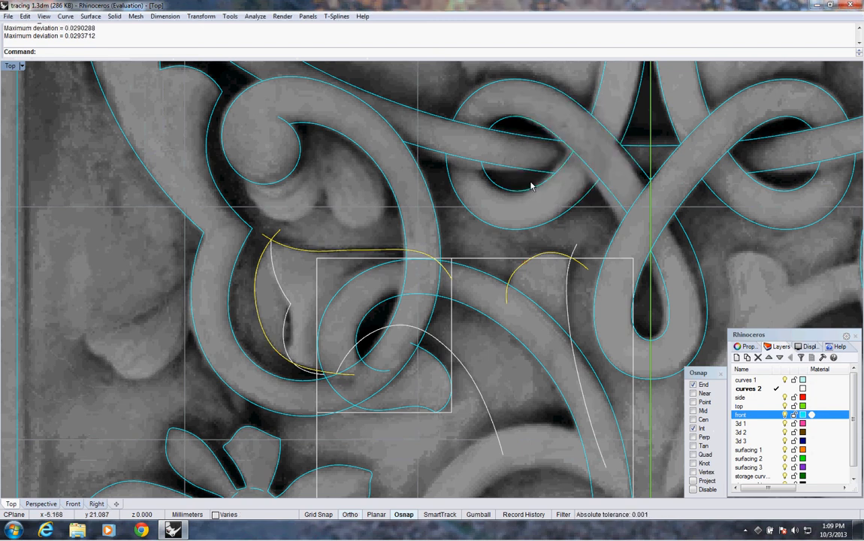
Step: Show the control points of the three rebuilt curves and delete the extra points next to their ends
key("F10")
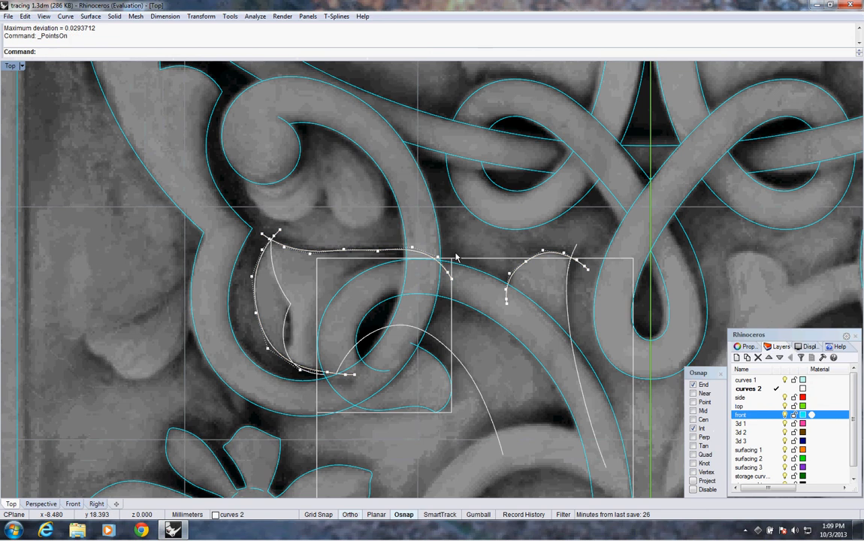
scroll(526, 254, "up", 3)
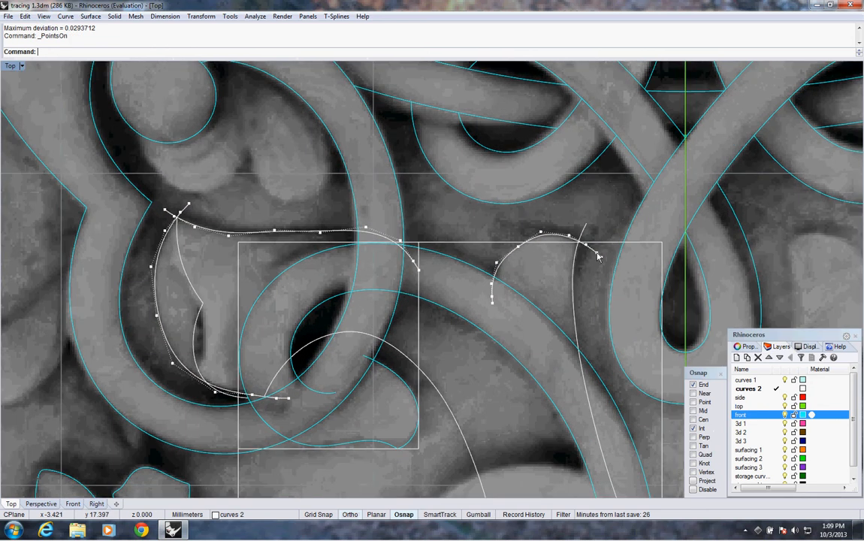
left_click(599, 256)
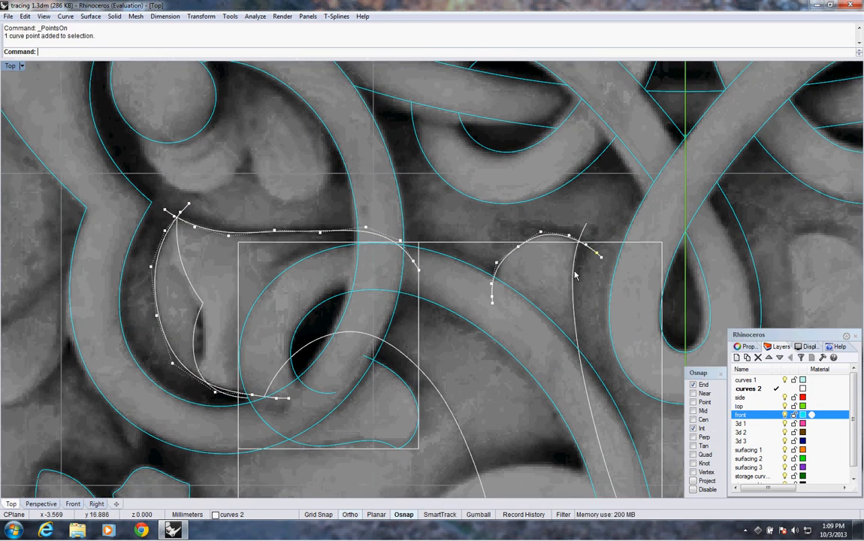
key("Delete")
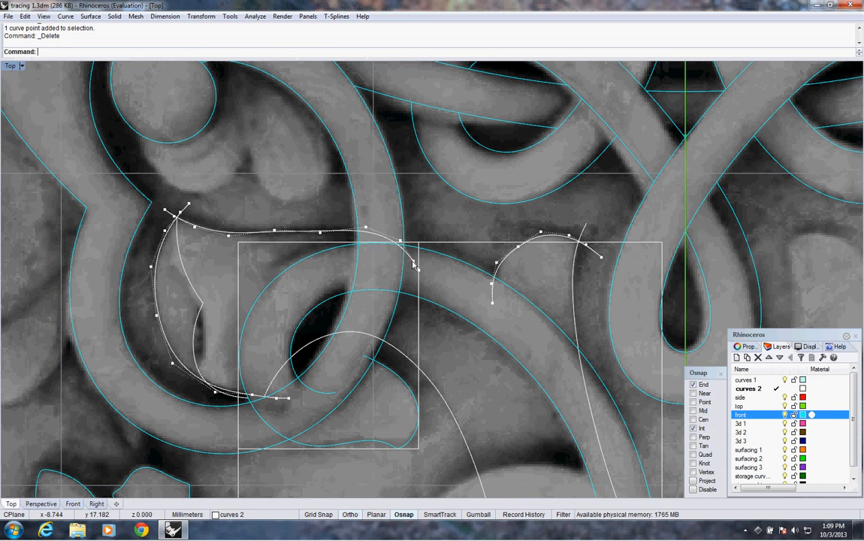
left_click(179, 217)
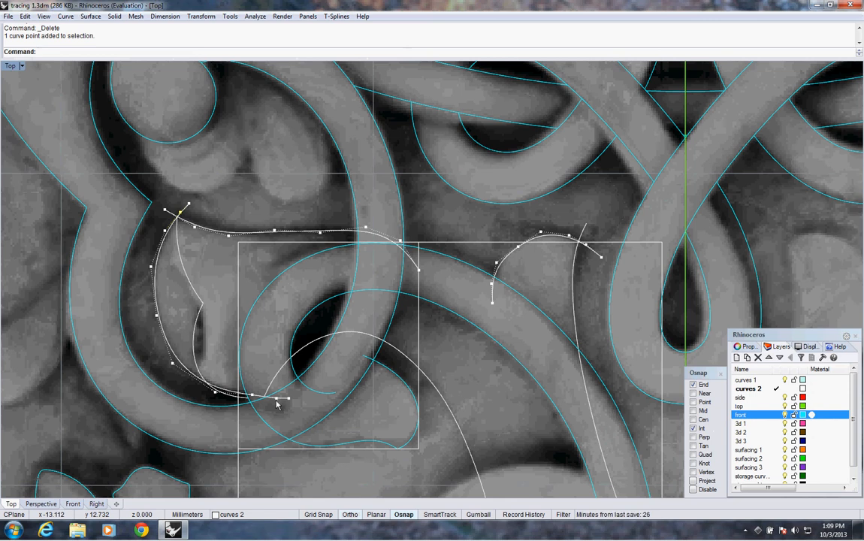
key("Delete")
right_click_drag(279, 403, 282, 416)
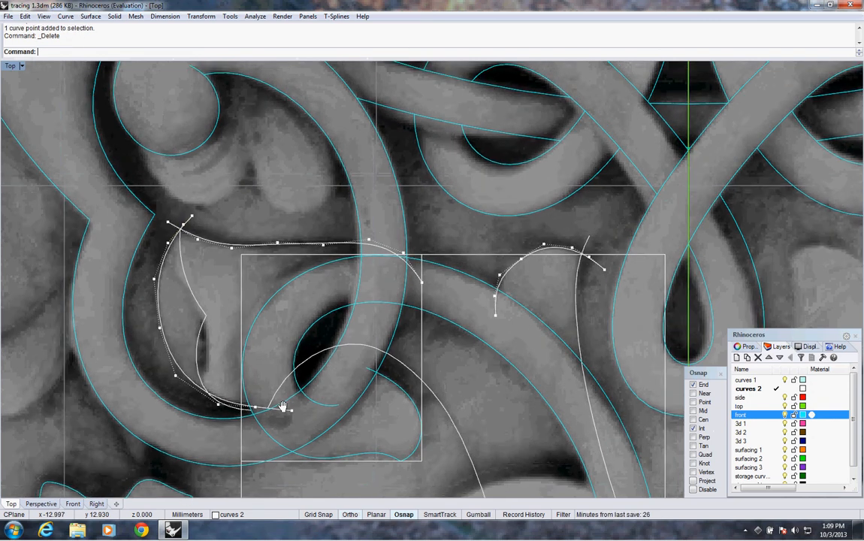
Step: Move the two control points of the leaf's upper outline at the loop band, about 0.32 mm down-left and about 0.22 mm down
left_click(371, 240)
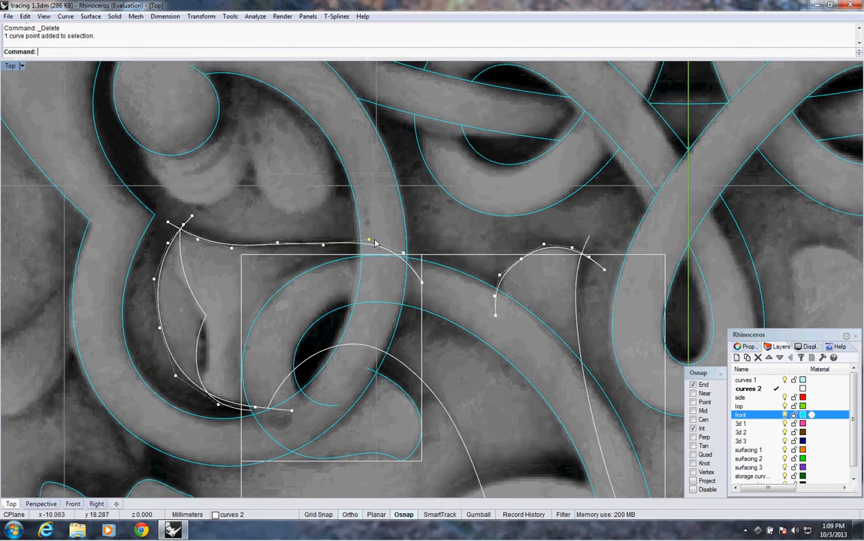
type("m")
key("Return")
left_click(441, 202)
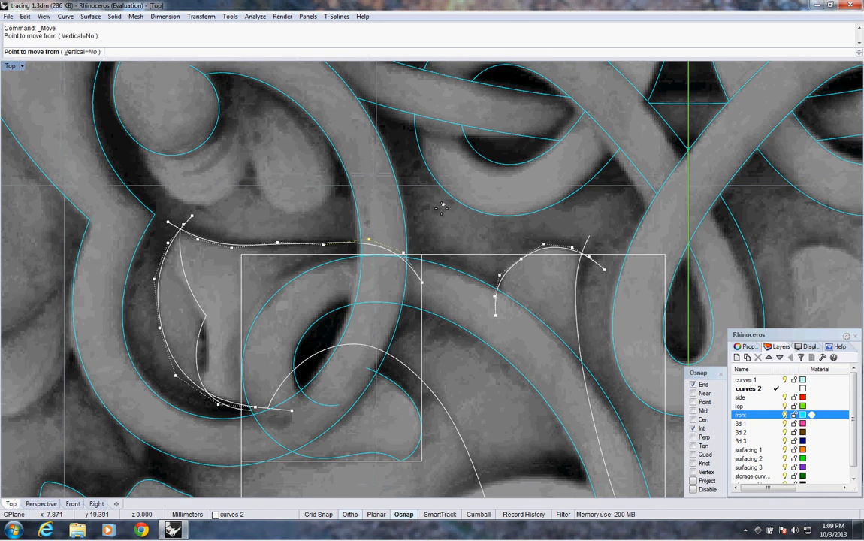
left_click(426, 223)
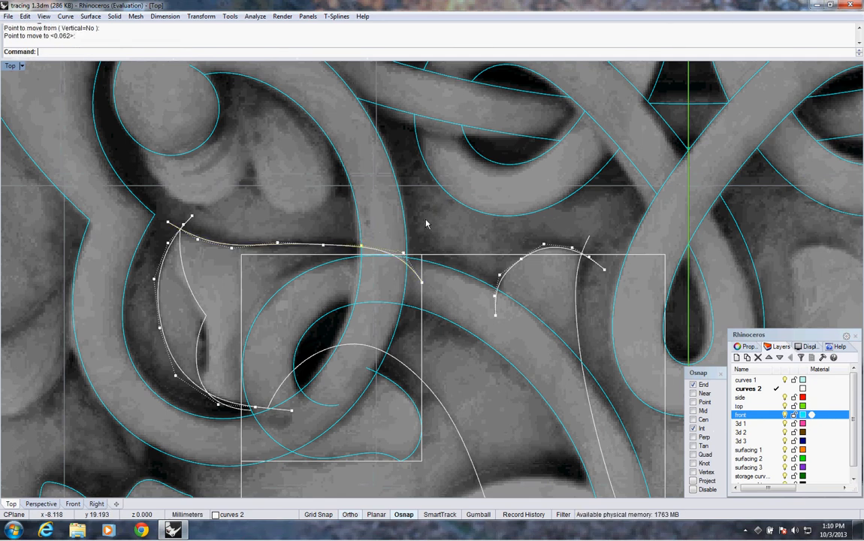
left_click(404, 254)
right_click(421, 239)
left_click(423, 235)
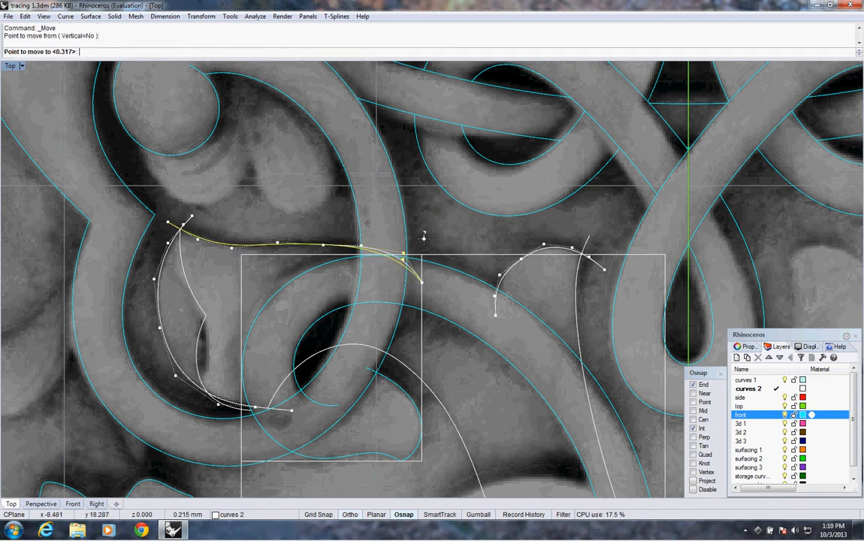
left_click(424, 244)
Step: Move the fourth and third control points of the leaf's upper outline about 0.08 mm down and about 0.12 mm down-right
left_click(277, 244)
right_click(287, 236)
left_click(287, 228)
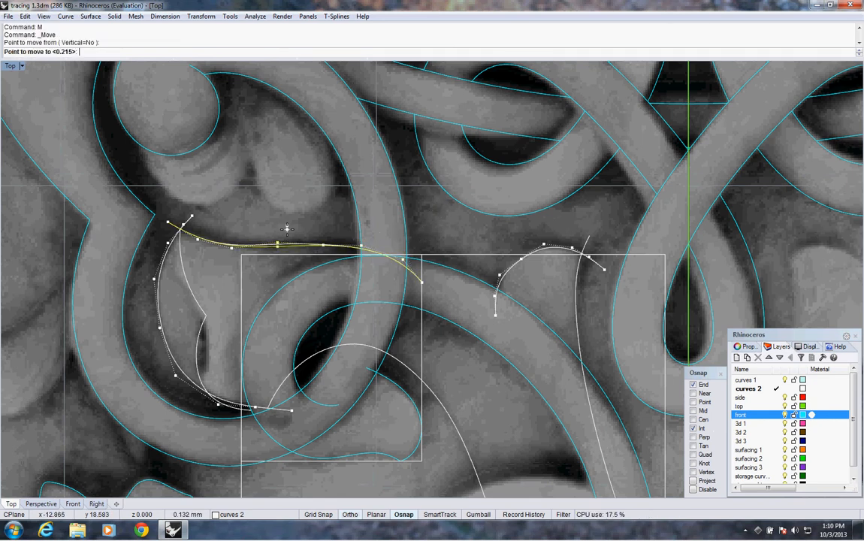
left_click(287, 230)
left_click(233, 248)
right_click(251, 227)
left_click(253, 226)
left_click(253, 227)
Step: Move the fourth control point from the upper end of the left leaf's outer outline about 0.1 mm right
right_click_drag(177, 264, 185, 253)
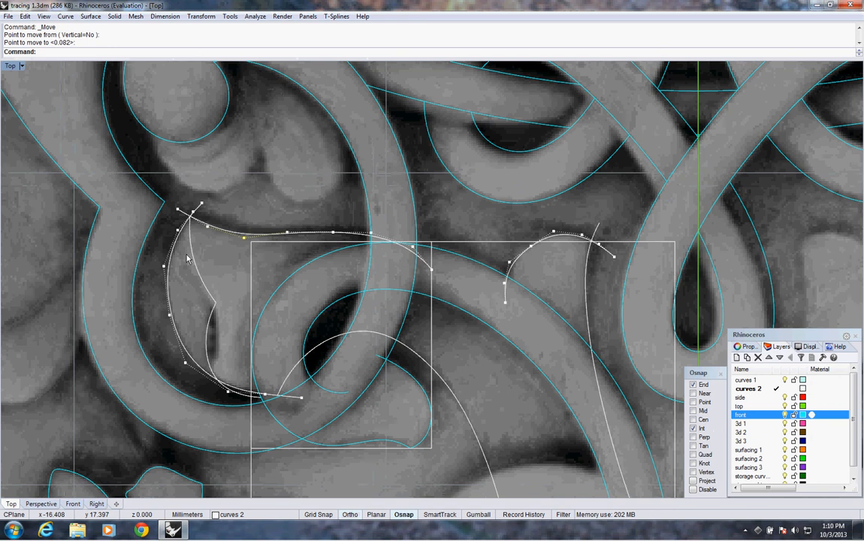
left_click(164, 267)
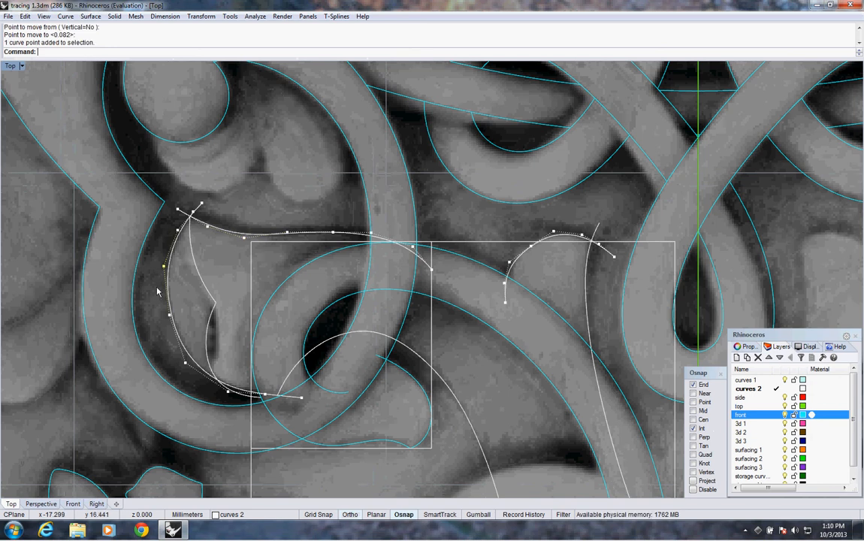
type("M")
key("Return")
left_click(154, 289)
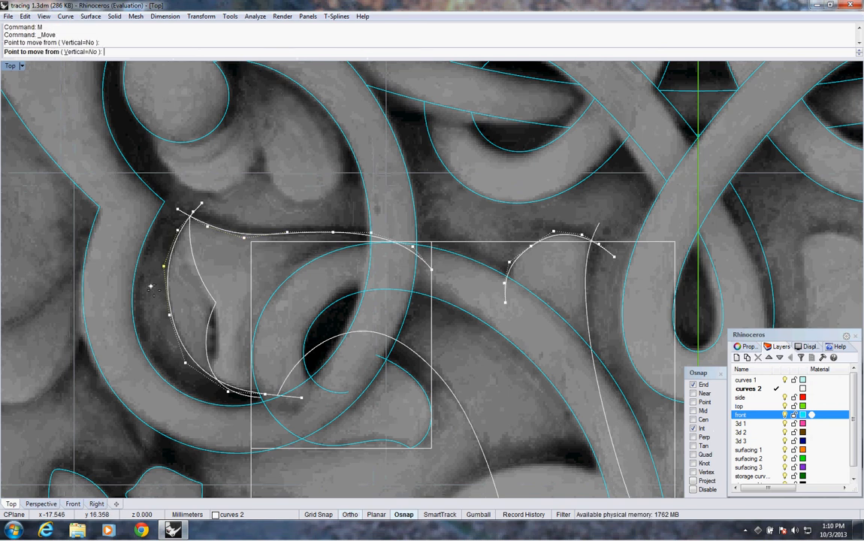
left_click(154, 290)
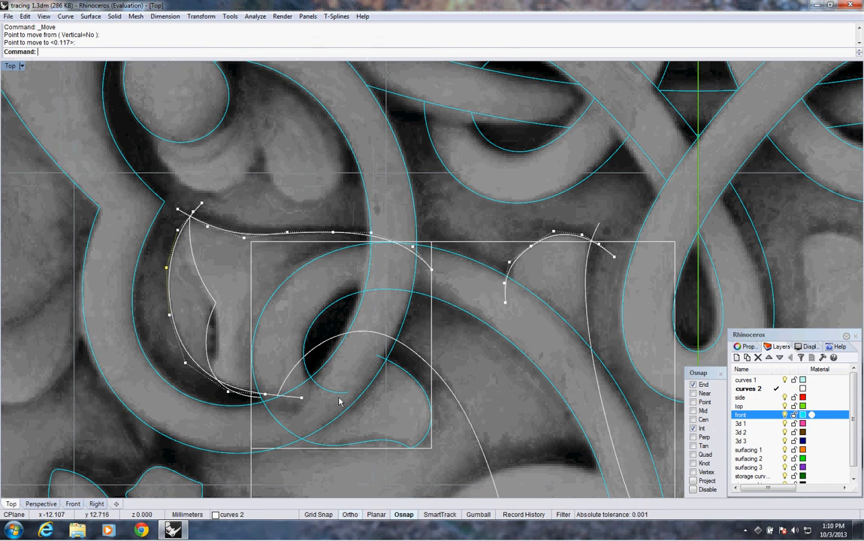
Step: Move the second and third control points from the bud curve's lower end about 0.12 mm right and about 0.17 mm up-right
type("M")
key("Return")
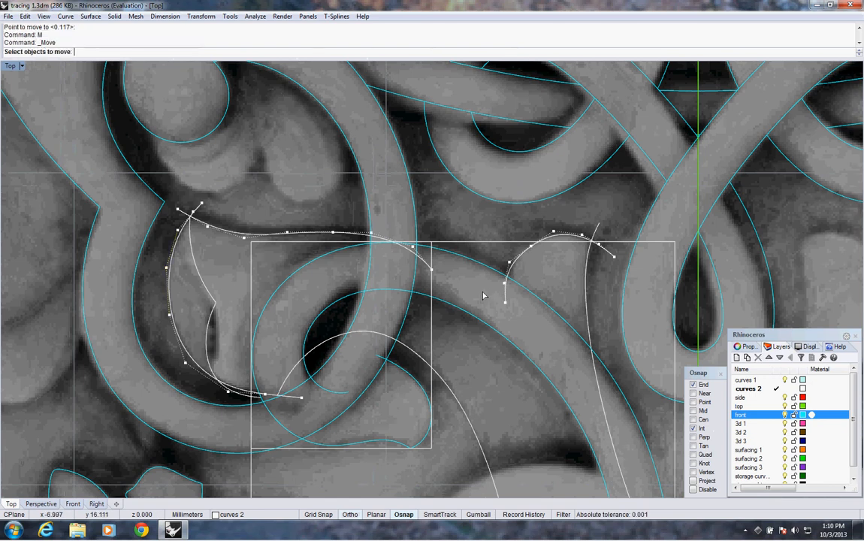
left_click(505, 284)
key("Return")
left_click(485, 295)
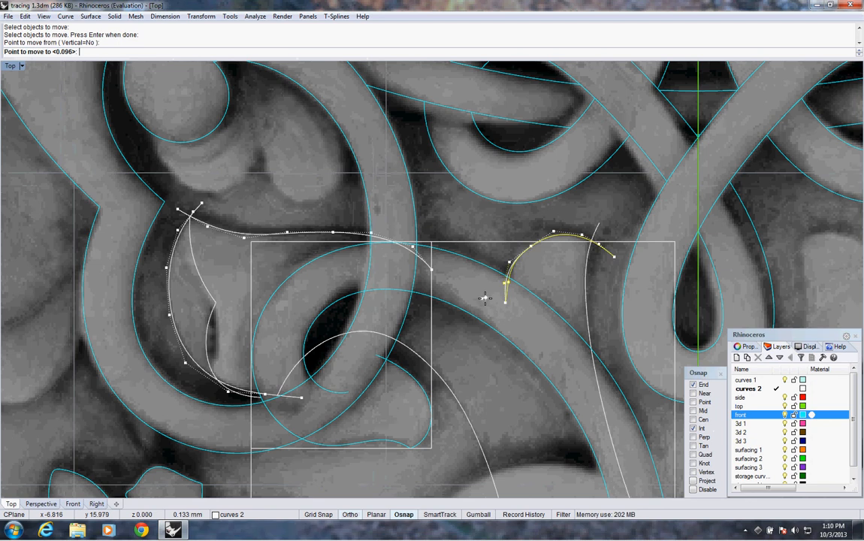
left_click(485, 299)
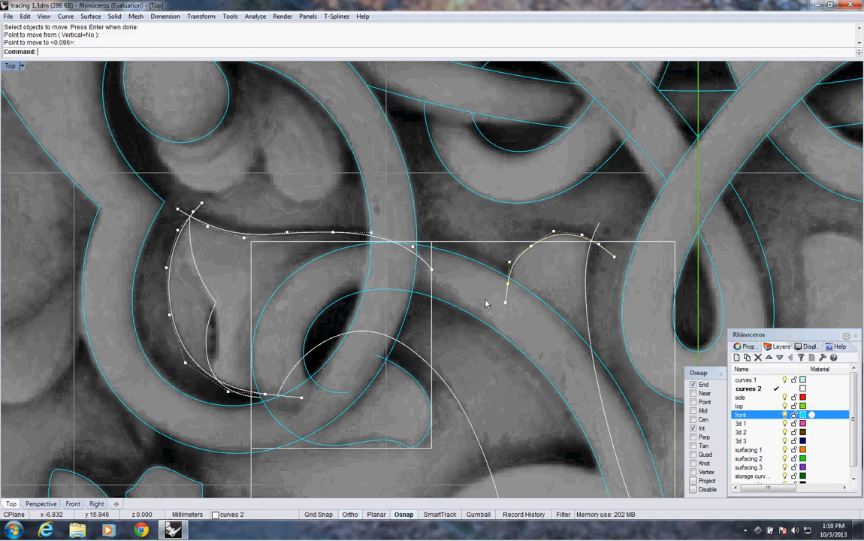
type("M")
key("Return")
left_click(526, 267)
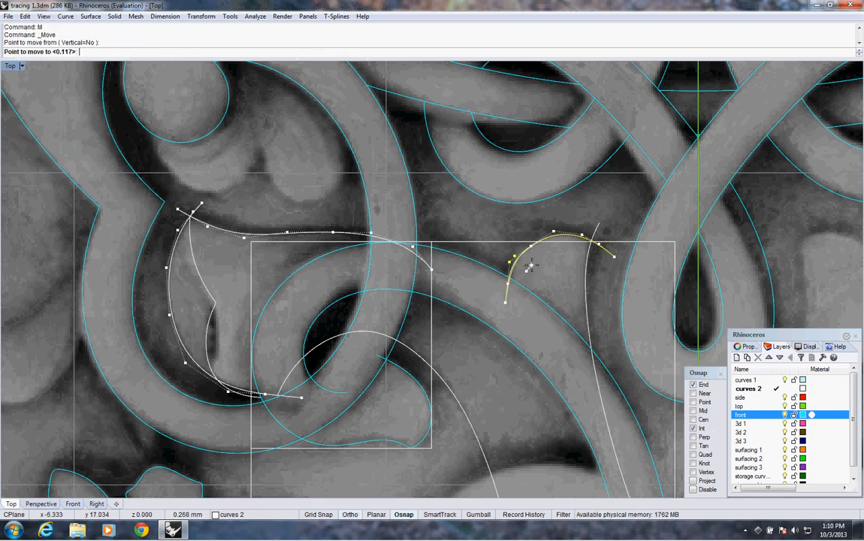
left_click(531, 274)
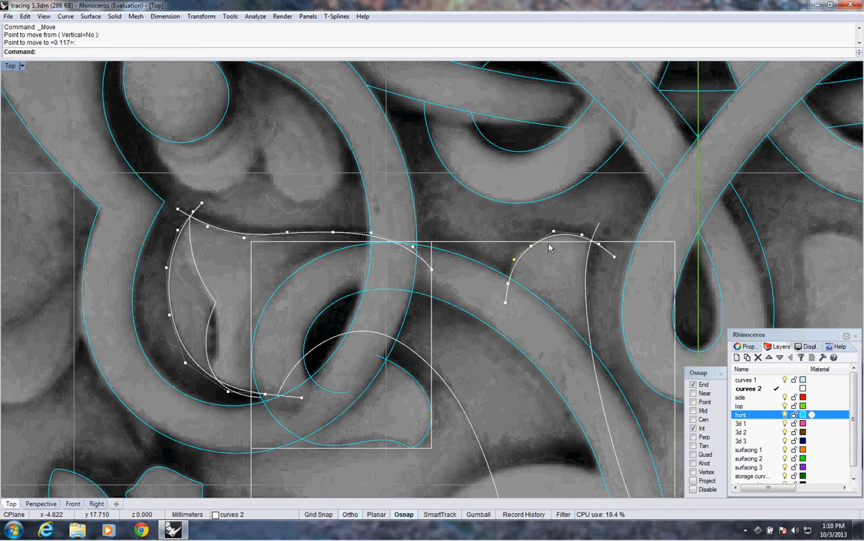
Step: Move the fourth and fifth control points of the bud's top curve about 0.05 mm left and about 0.07 mm down
left_click(532, 247)
type("M")
key("Return")
left_click(538, 264)
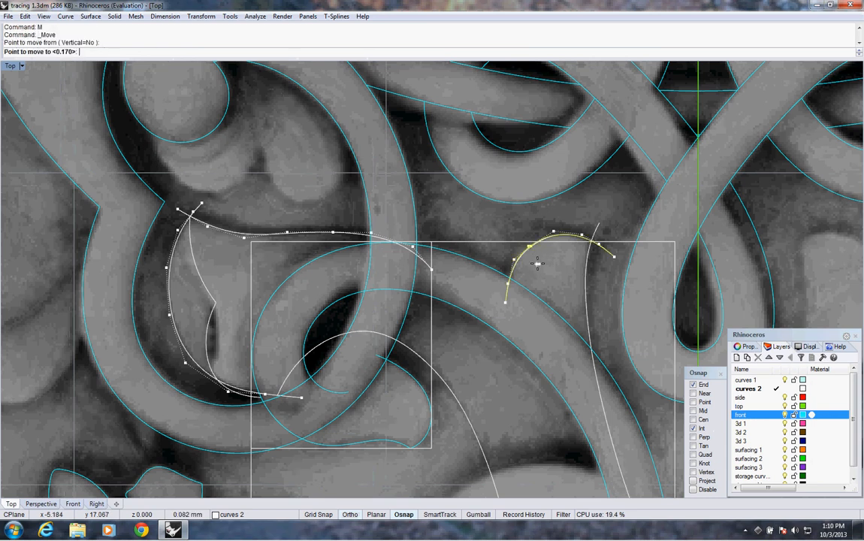
left_click(537, 262)
left_click(554, 234)
type("M")
key("Return")
left_click(557, 231)
left_click(562, 227)
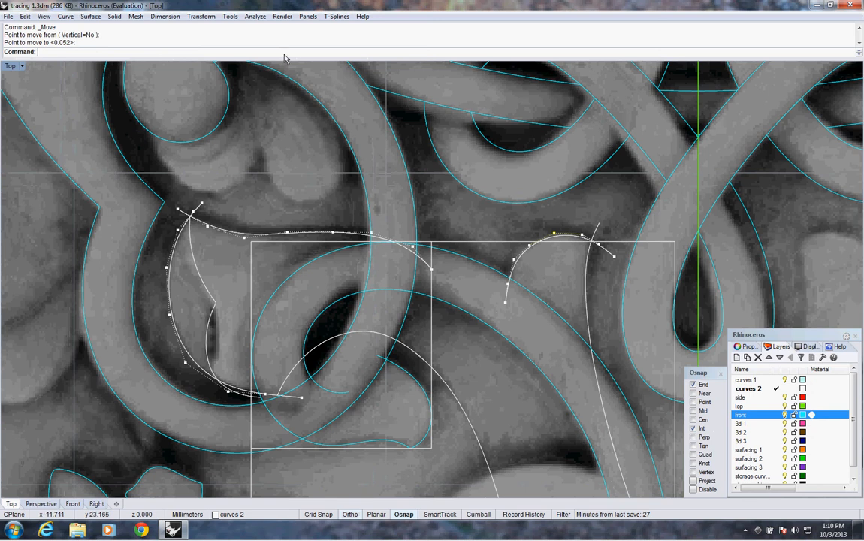
Step: Show the curvature graph for the bud's top curve and the leaf's upper and outer outlines, with display scale 102
left_click(255, 16)
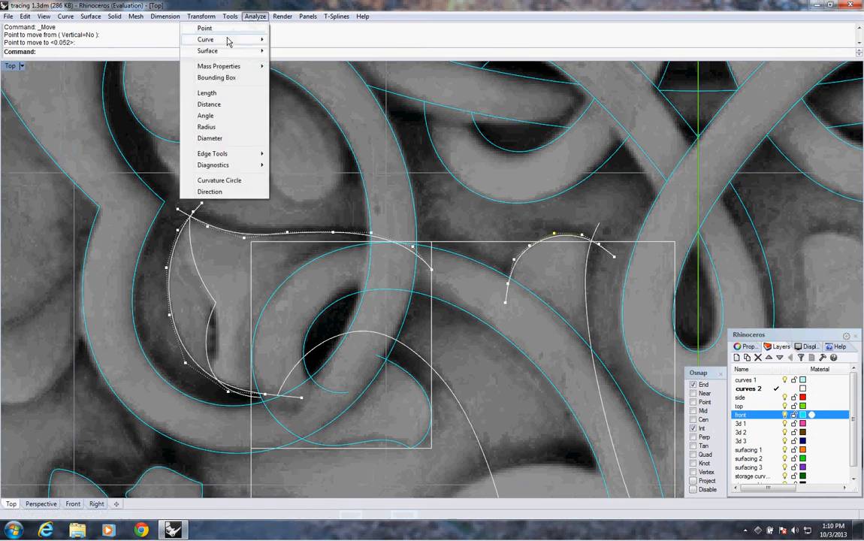
mouse_move(228, 41)
left_click(153, 37)
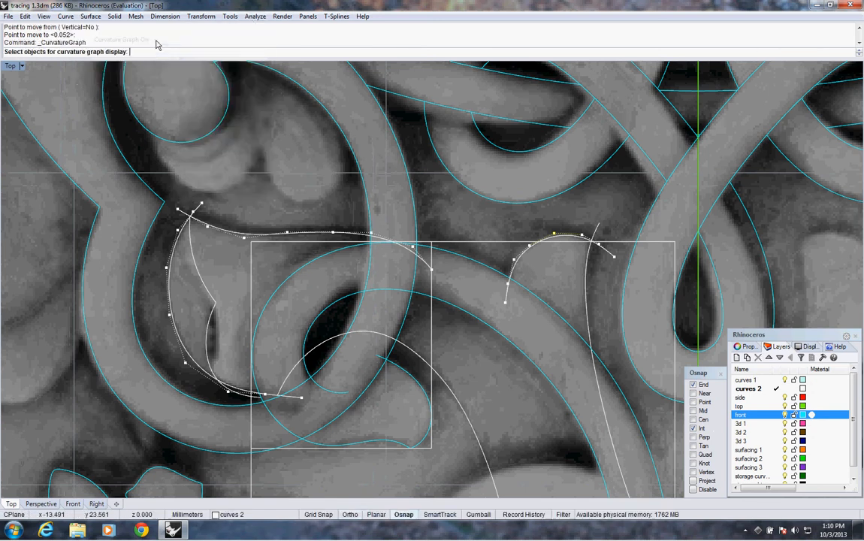
left_click(517, 263)
left_click(412, 257)
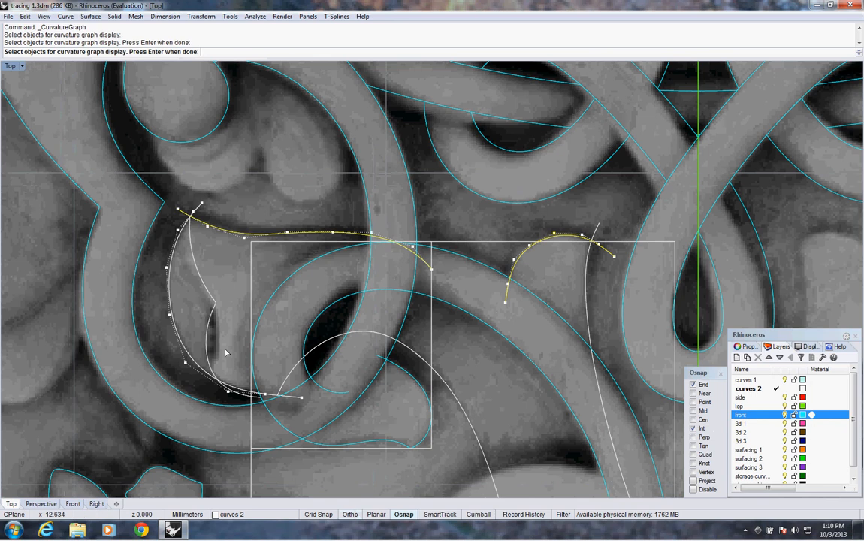
left_click(173, 326)
key("Return")
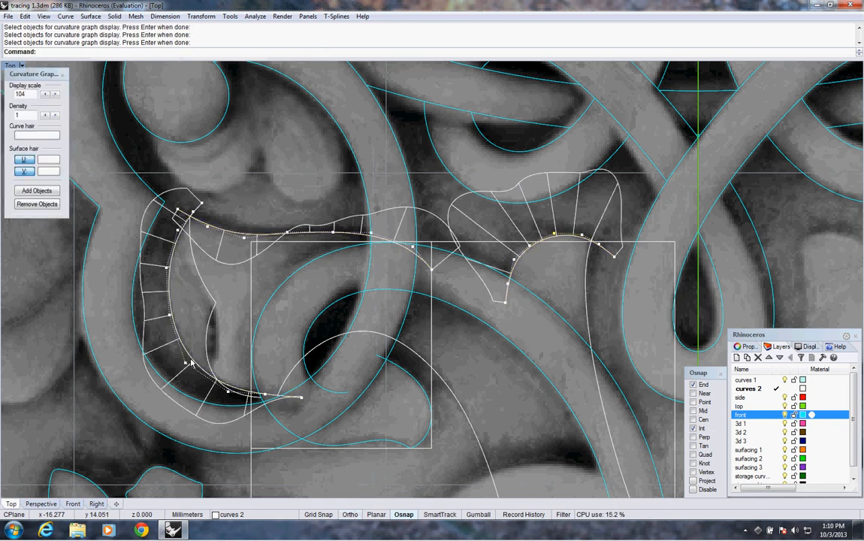
scroll(551, 242, "up", 1)
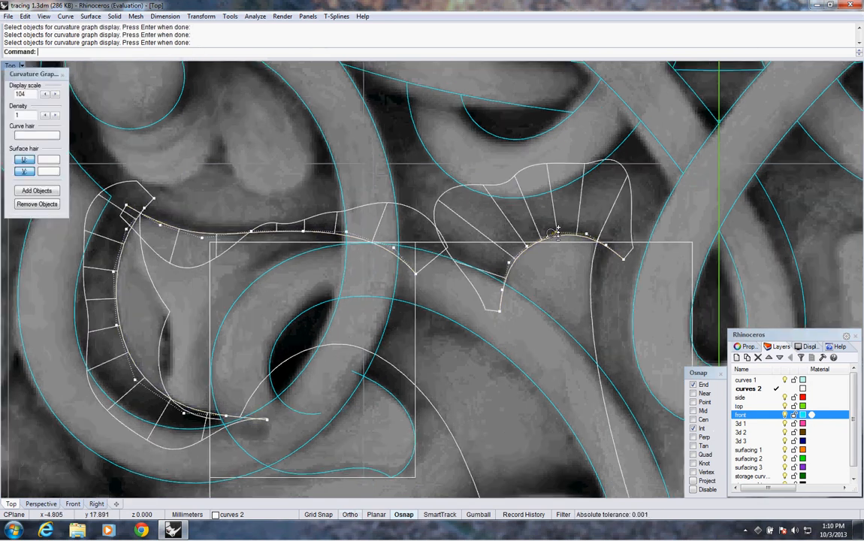
left_click(46, 94)
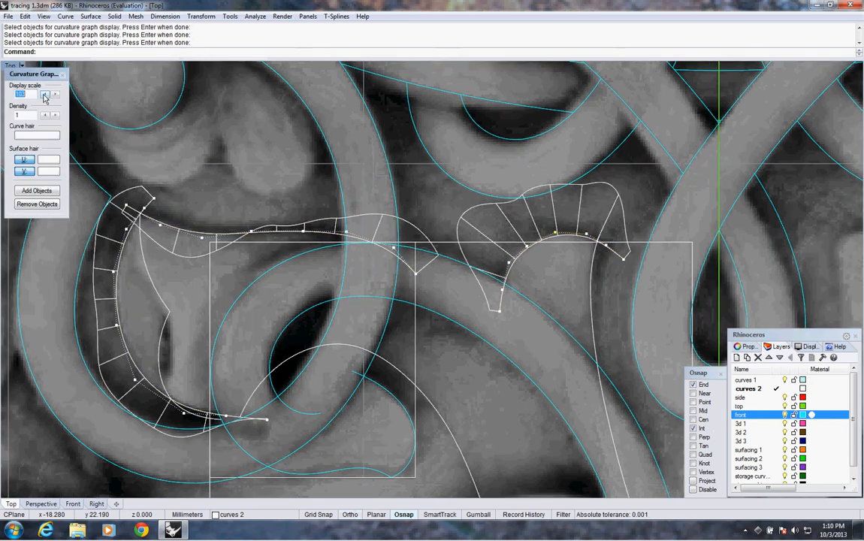
left_click(45, 94)
Step: Move the third control point from the bud curve's lower end about 0.14 mm down to smooth its curvature graph
scroll(552, 257, "up", 1)
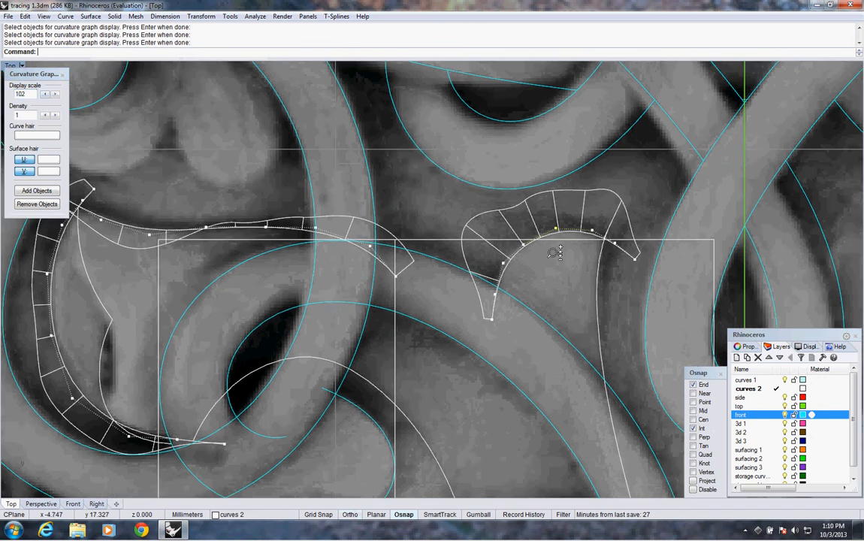
left_click(504, 265)
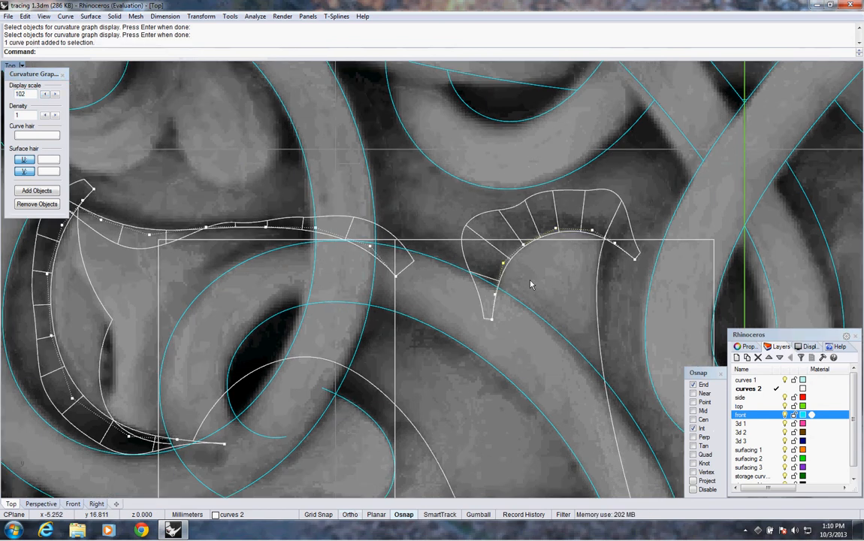
type("m")
key("Return")
left_click(531, 283)
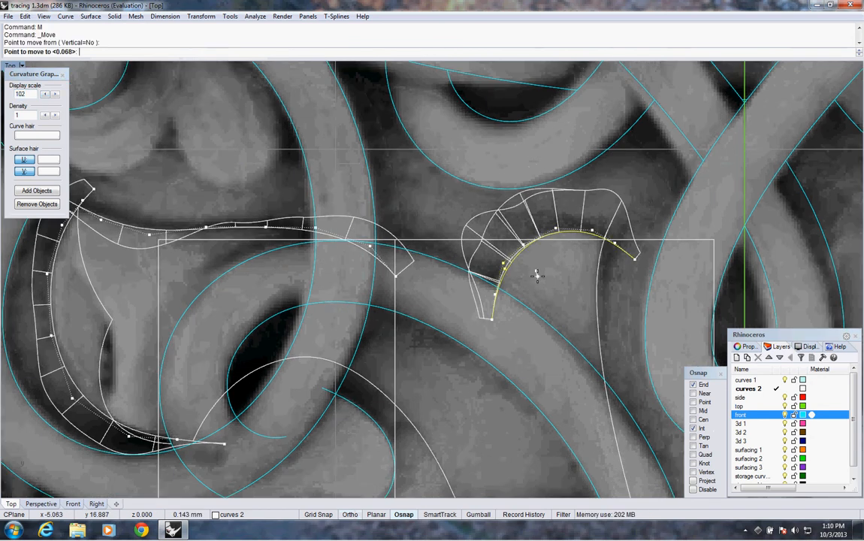
left_click(534, 271)
Step: Nudge the bud curve's fourth control point about 0.1 mm down-left and its fifth about 0.01 mm to even the curvature
type("m")
key("Return")
left_click(525, 254)
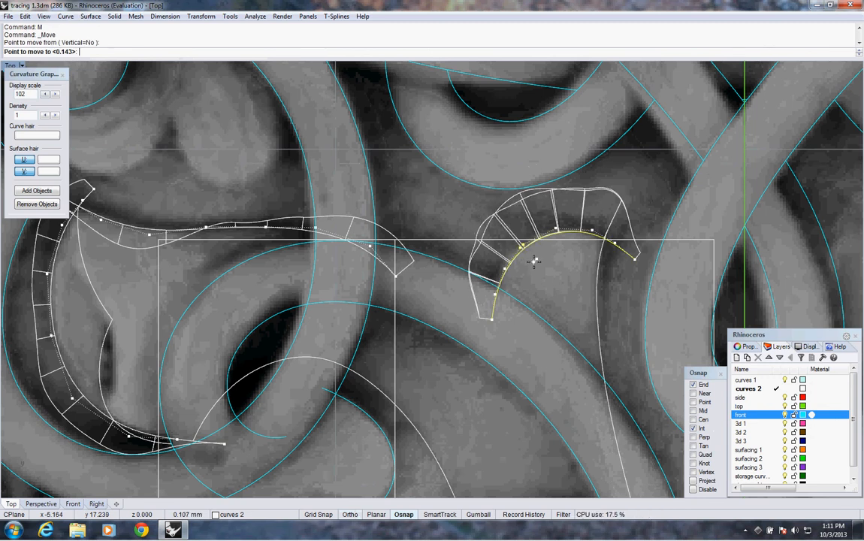
left_click(534, 264)
type("m")
key("Return")
left_click(560, 257)
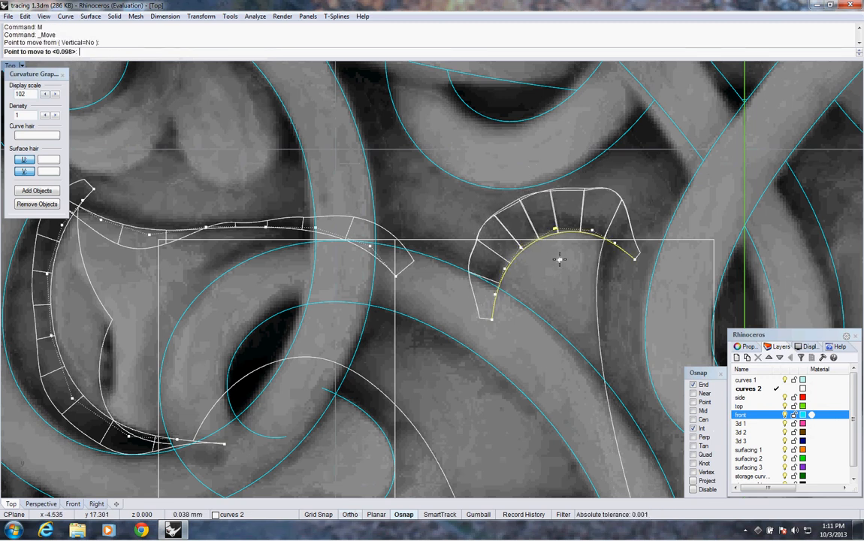
left_click(560, 258)
Step: Move the fourth control point from the left end of the leaf's upper outline about 0.06 mm down
right_click_drag(482, 277, 554, 268)
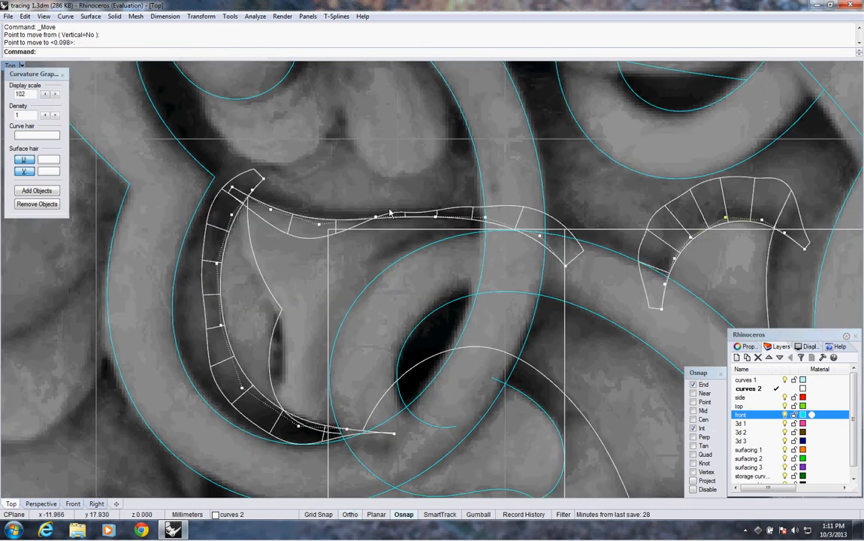
left_click(376, 218)
type("m")
key("Return")
left_click(378, 193)
left_click(381, 196)
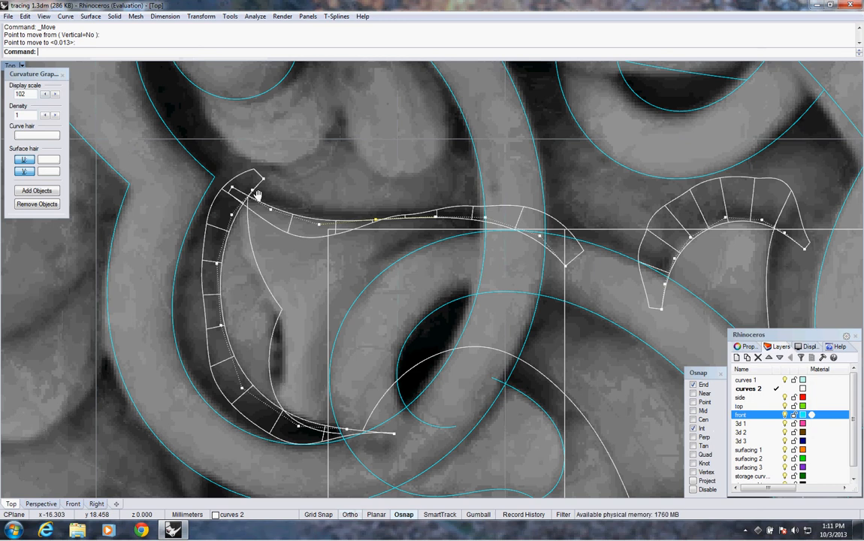
Step: Move the middle control point of the left leaf's outer outline about 0.13 mm up-left
right_click_drag(200, 221, 260, 204)
left_click(280, 310)
type("m")
key("Return")
left_click(280, 309)
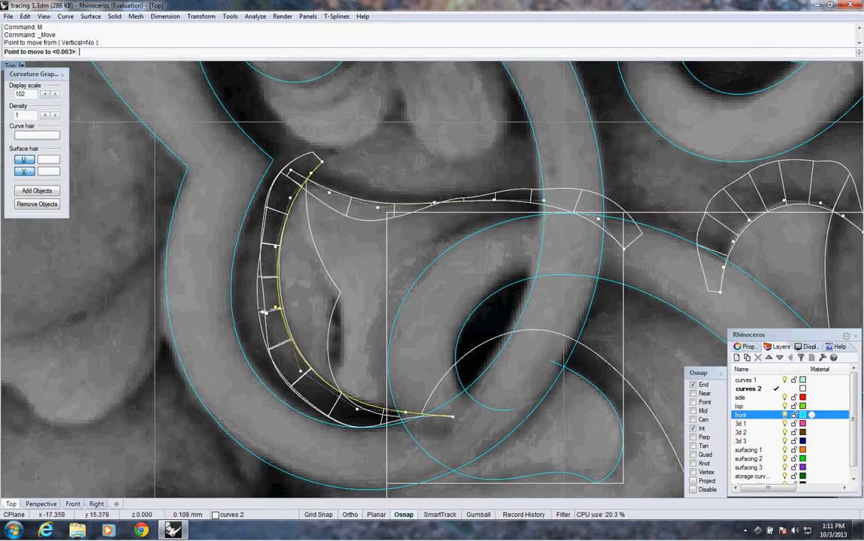
left_click(263, 315)
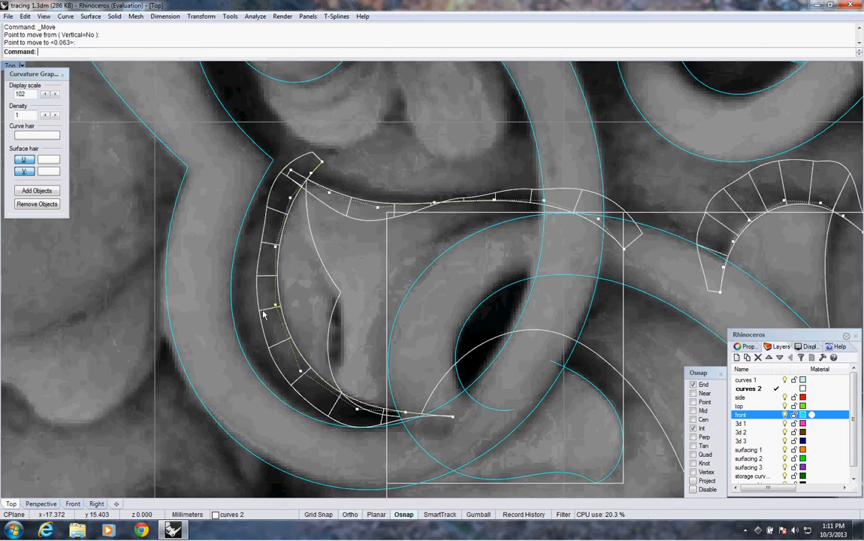
Step: Move the fourth and third control points from the outer outline's upper end about 0.06 mm left and about 0.04 mm down-left
left_click(275, 248)
type("m")
key("Return")
left_click(296, 254)
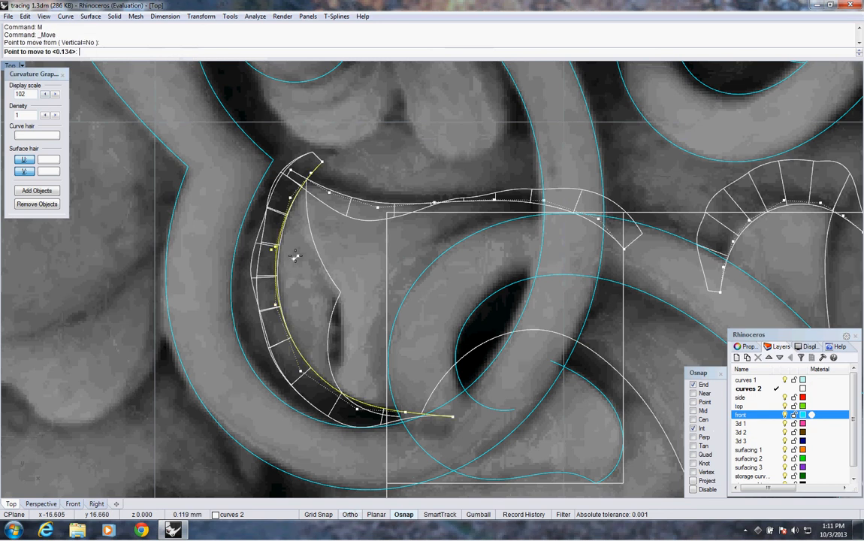
left_click(295, 256)
left_click(291, 199)
type("m")
key("Return")
left_click(296, 227)
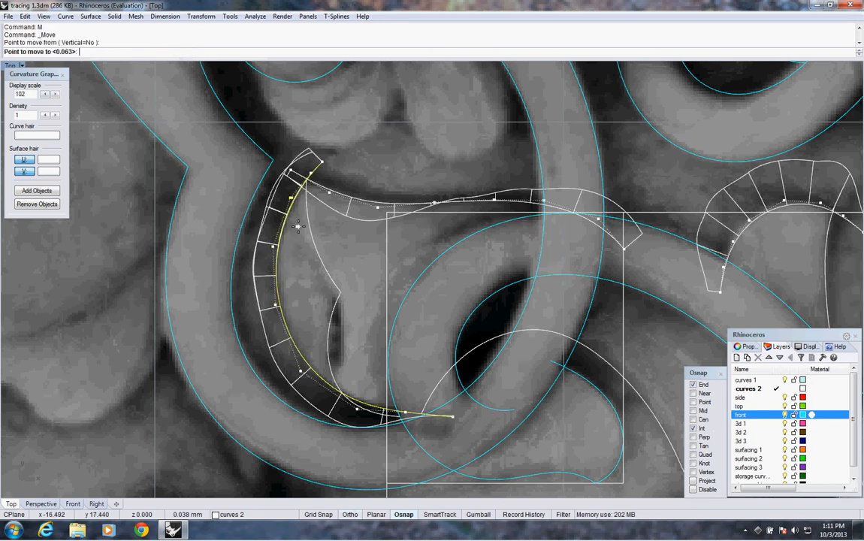
left_click(298, 227)
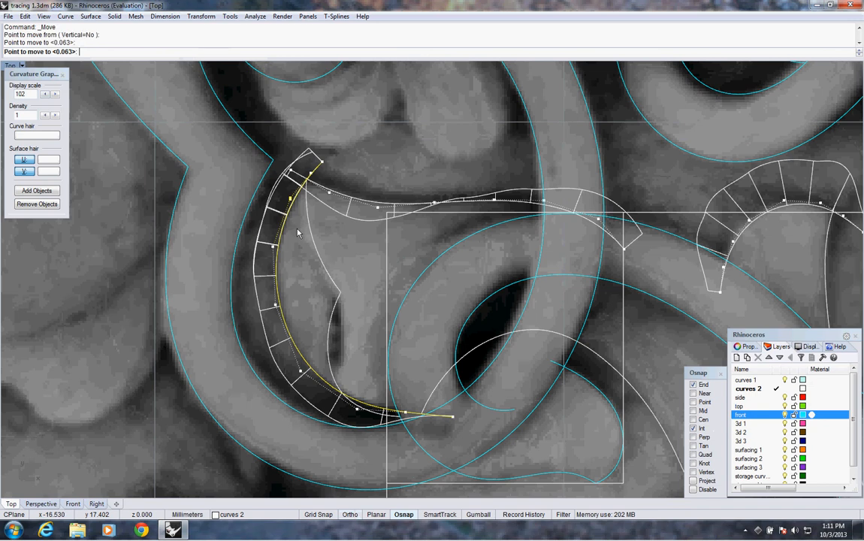
Step: Move the sixth control point from the upper end of the leaf's outer outline about 0.11 mm up-right
left_click(301, 372)
type("m")
key("Return")
left_click(287, 376)
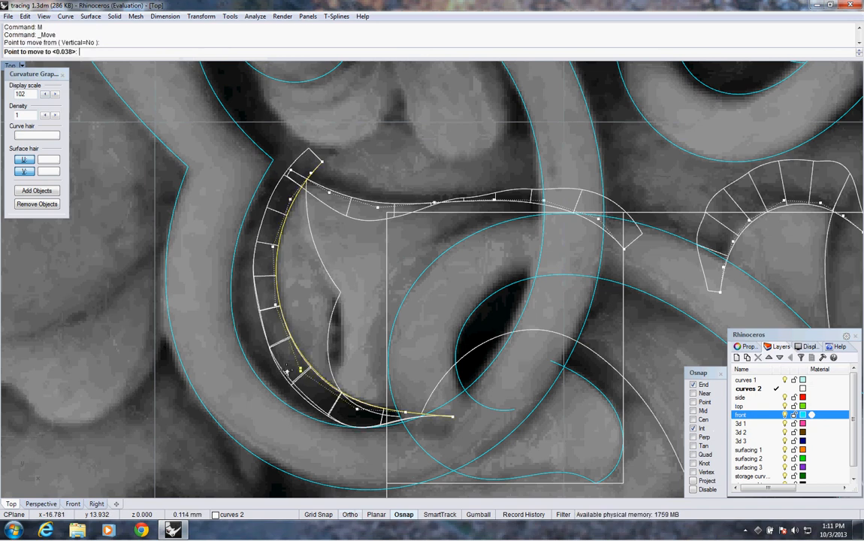
left_click(288, 373)
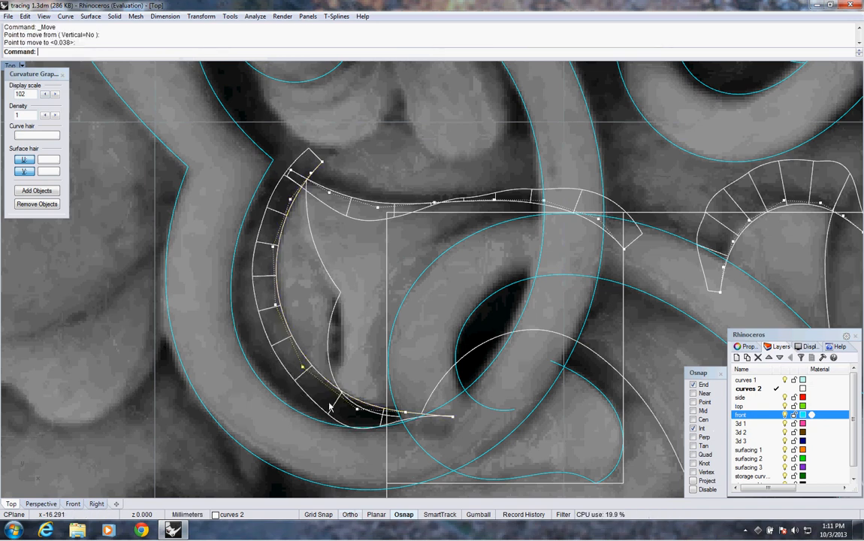
Step: Move the third control point from the lower end of the leaf's outer outline about 0.19 mm down
right_click_drag(337, 397, 305, 365)
left_click(326, 378)
type("m")
key("Return")
left_click(325, 298)
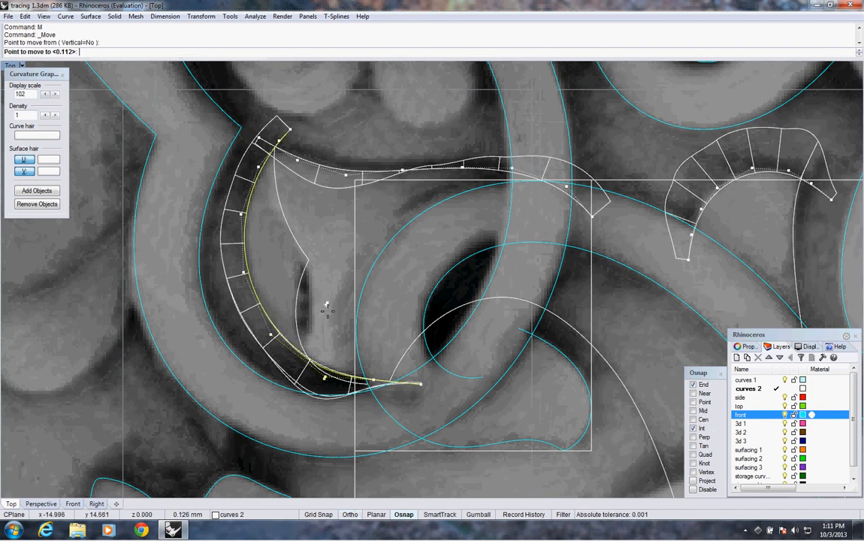
left_click(328, 305)
Step: Move the second control point from the lower end of the leaf's outer outline about 0.52 mm right and slightly down
left_click(375, 381)
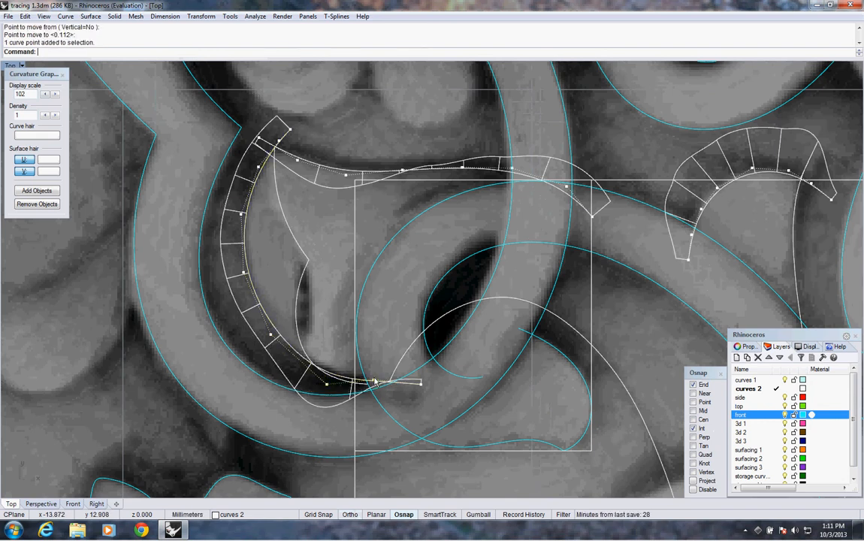
type("m")
key("Return")
left_click(373, 340)
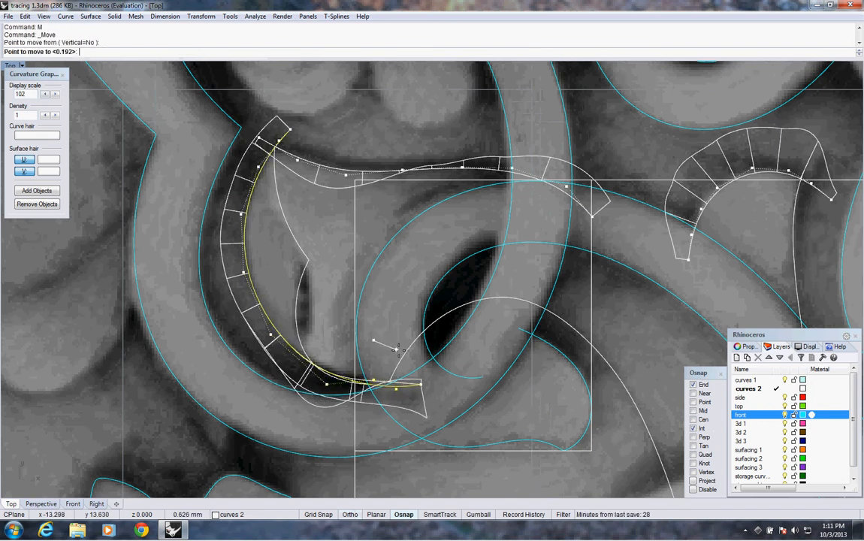
left_click(392, 349)
Step: Move the second and third control points from the outer outline's lower end together about 0.09 mm up
left_click(329, 386)
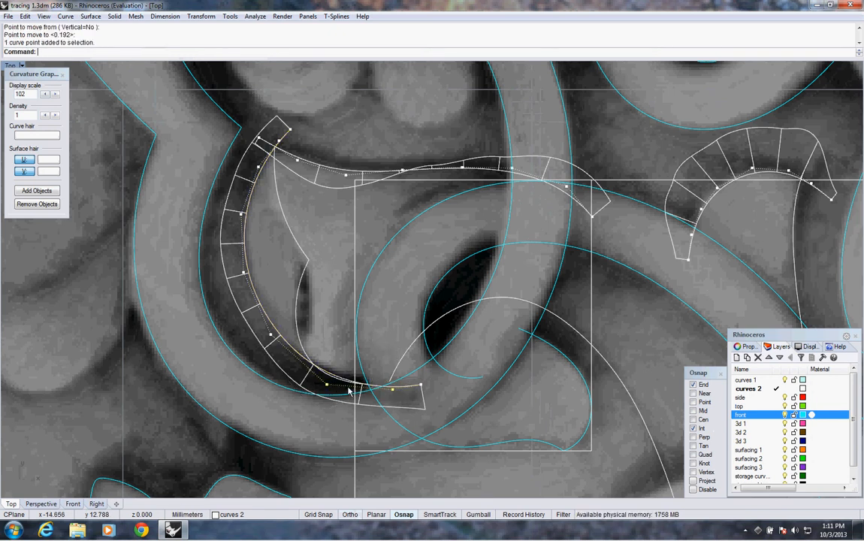
type("m")
key("Return")
left_click(327, 318)
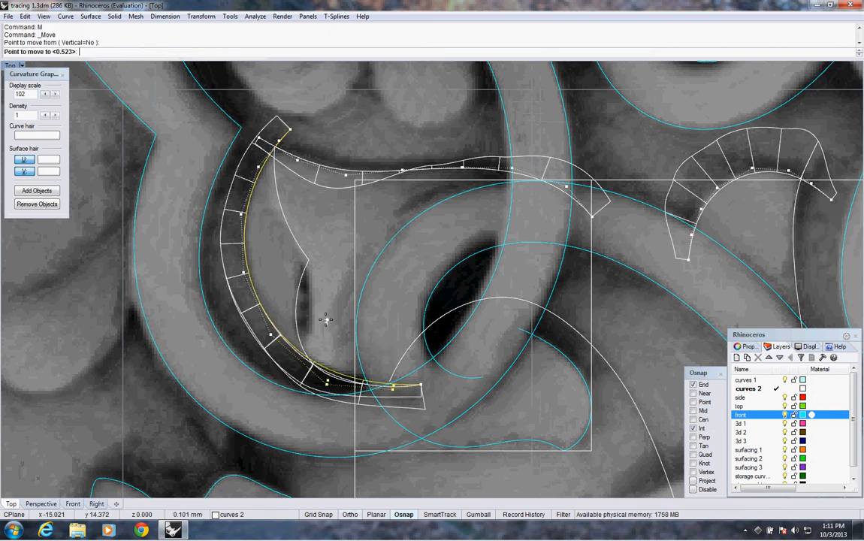
left_click(324, 321)
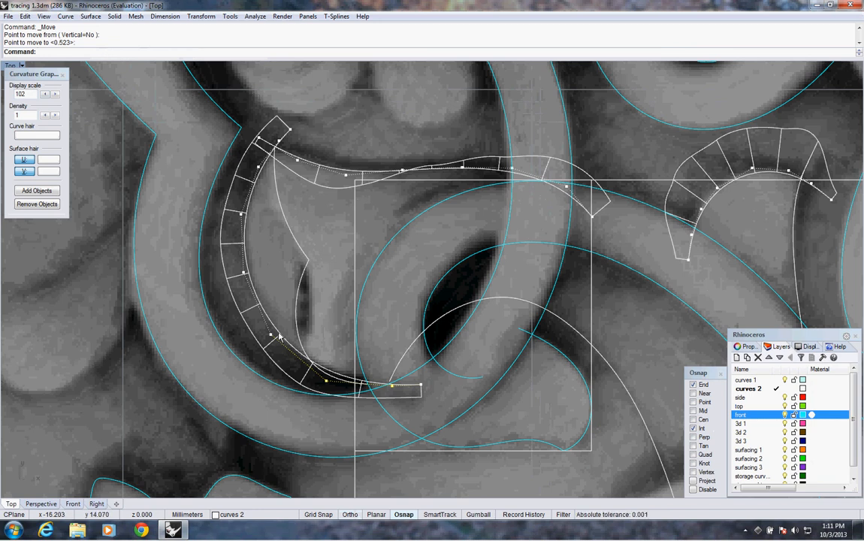
Step: Move the fourth control point from the outer outline's upper end about 0.05 mm and turn off the control points and curvature graph
type("m")
key("Return")
left_click(241, 215)
key("Return")
left_click(259, 229)
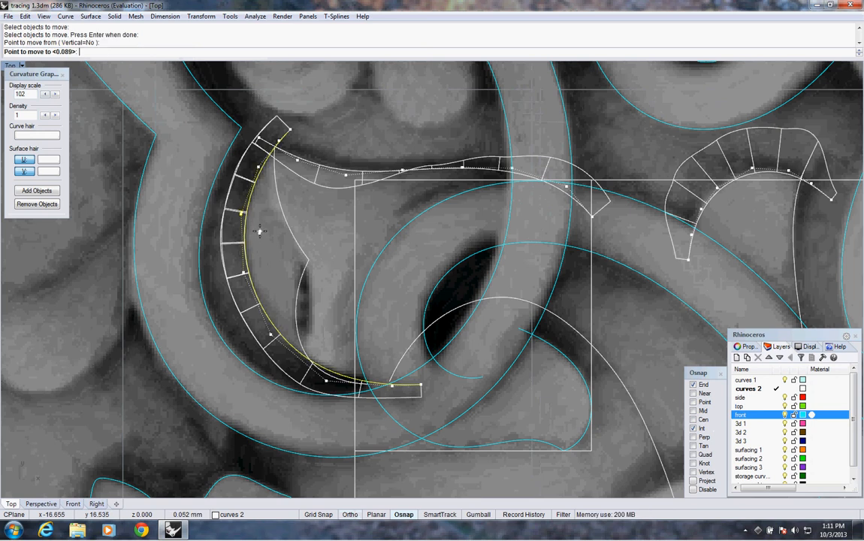
left_click(260, 233)
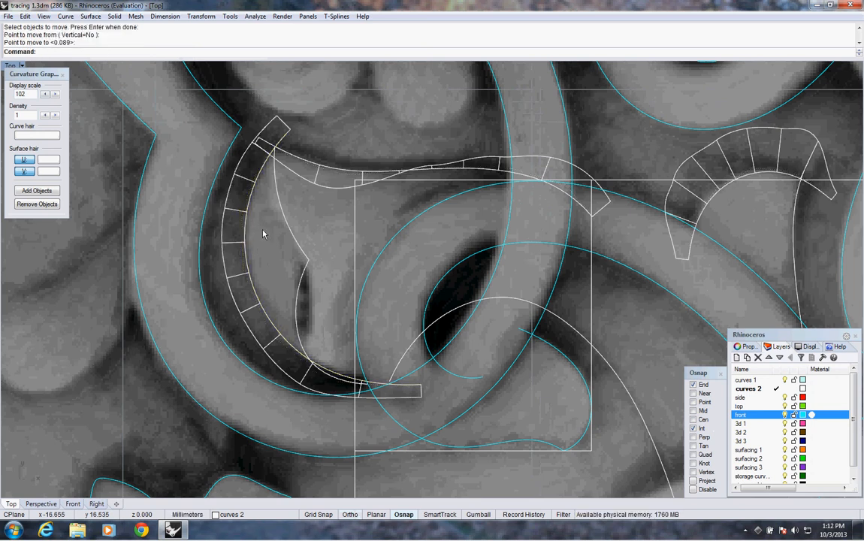
left_click(64, 74)
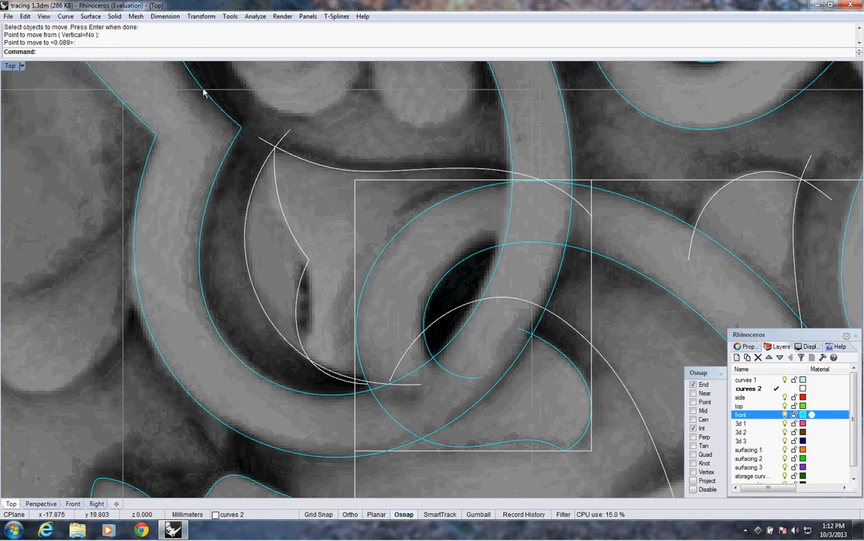
Step: Fillet the leaf's outer outline and upper edge curve with radius 0 into a sharp corner at the upper left tip
right_click(165, 54)
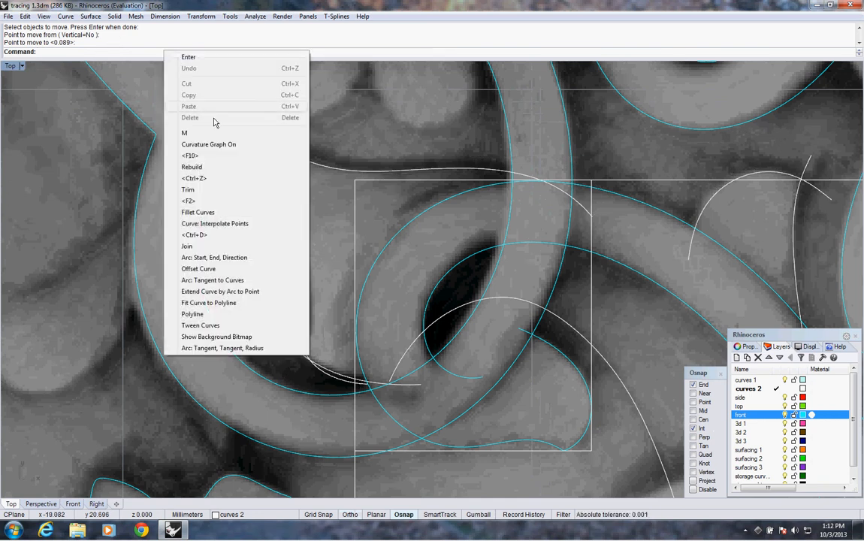
left_click(218, 213)
left_click(265, 159)
left_click(290, 156)
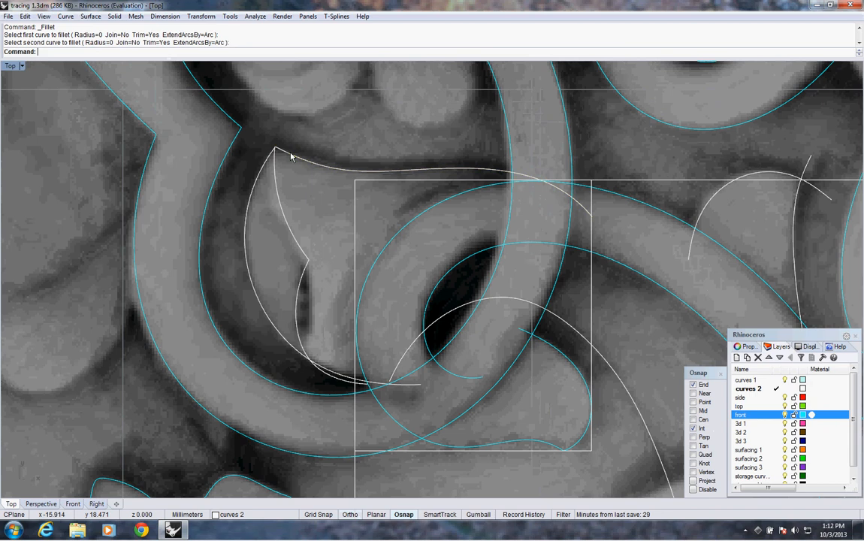
Step: Fillet the lower end of the outer outline with the start of the arched curve at radius 0
right_click_drag(332, 317, 320, 273)
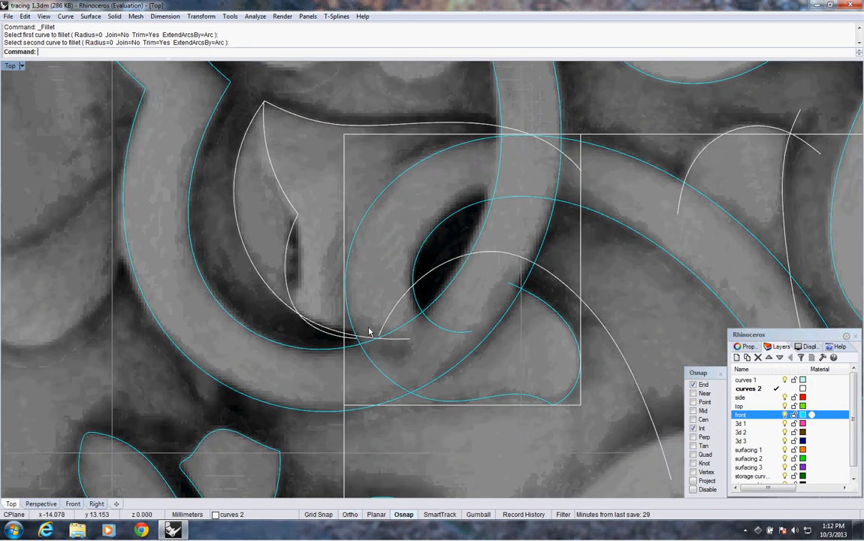
key("Return")
left_click(380, 332)
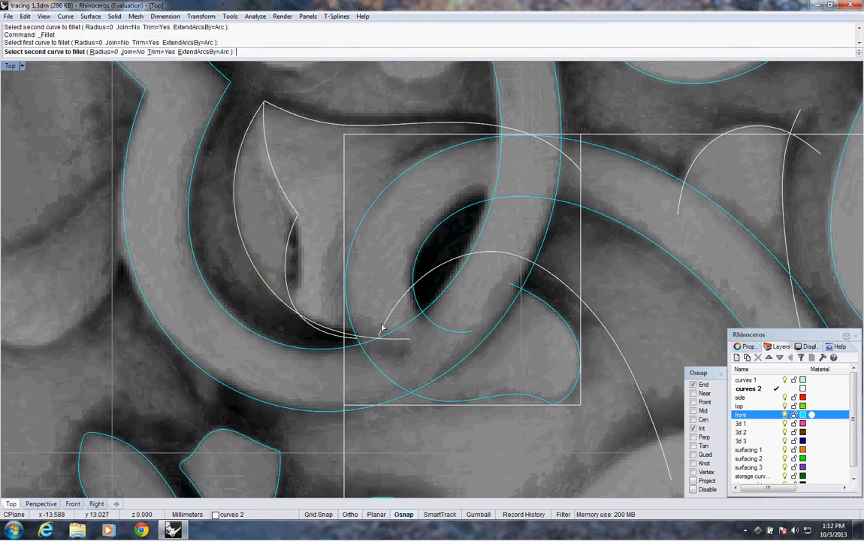
left_click(383, 331)
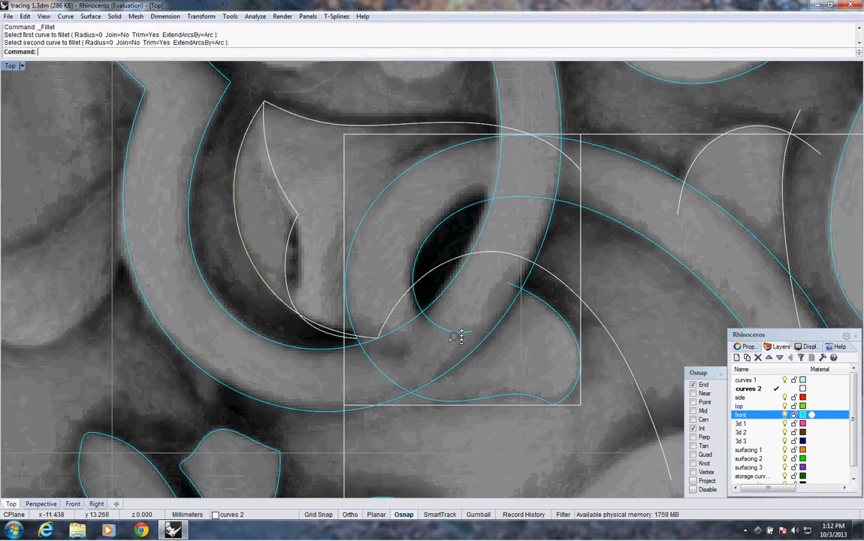
Step: Try to move only the upper inner fold curve so its upper end meets the leaf's tip corner
scroll(458, 323, "down", 2)
right_click_drag(493, 276, 463, 316)
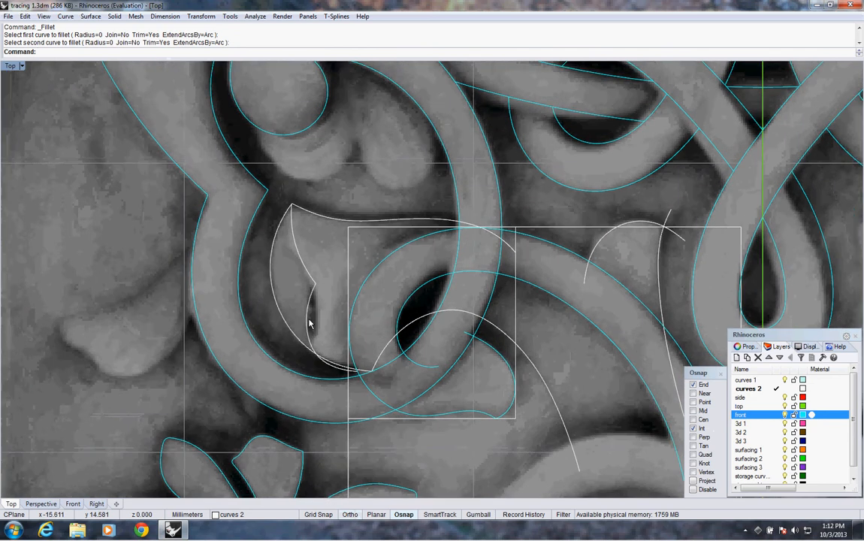
scroll(305, 302, "up", 10)
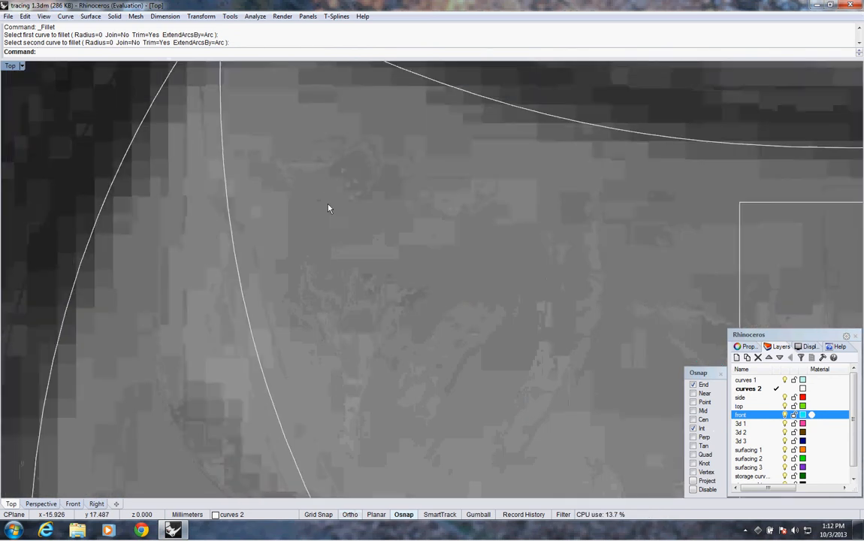
scroll(328, 209, "down", 3)
right_click_drag(340, 247, 363, 328)
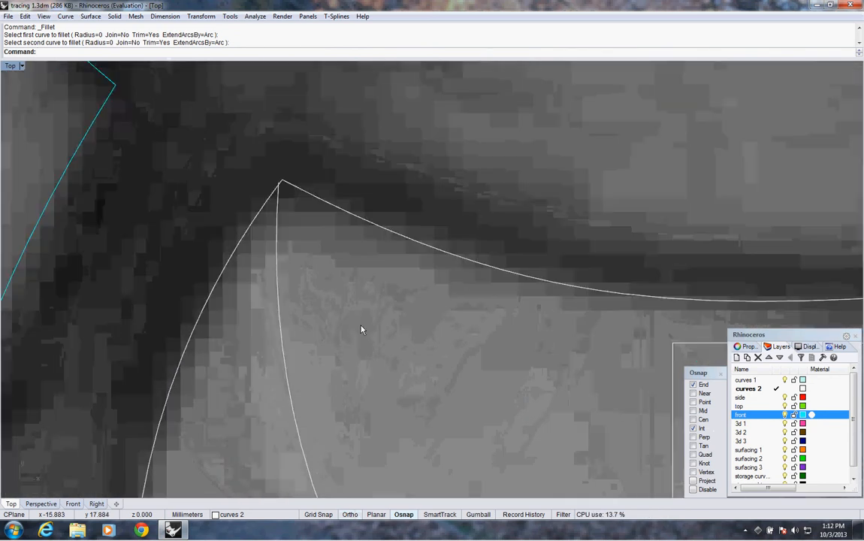
left_click(278, 248)
scroll(298, 250, "down", 2)
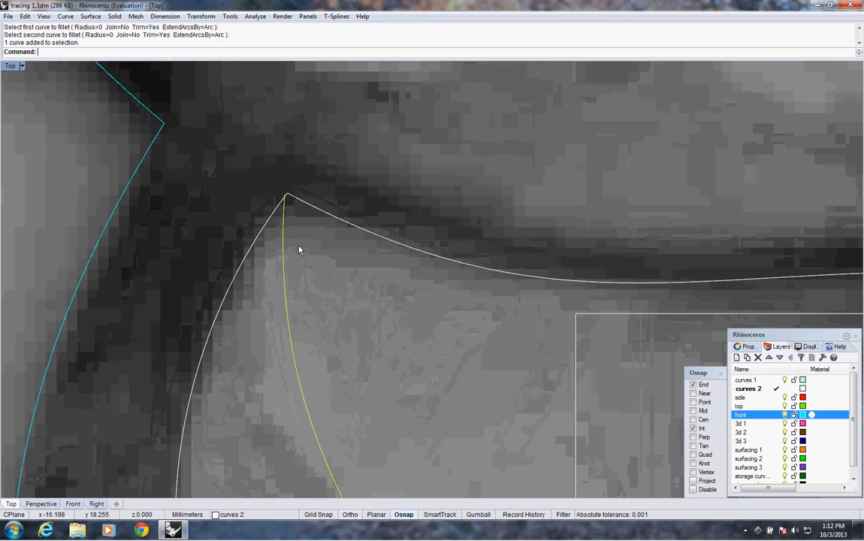
type("m")
key("Return")
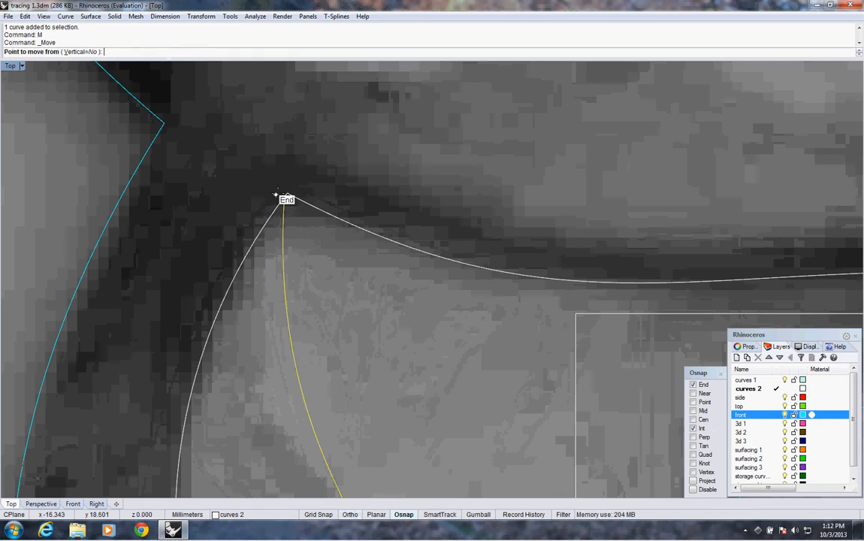
scroll(286, 196, "up", 3)
left_click(297, 193)
left_click(297, 191)
scroll(316, 216, "down", 3)
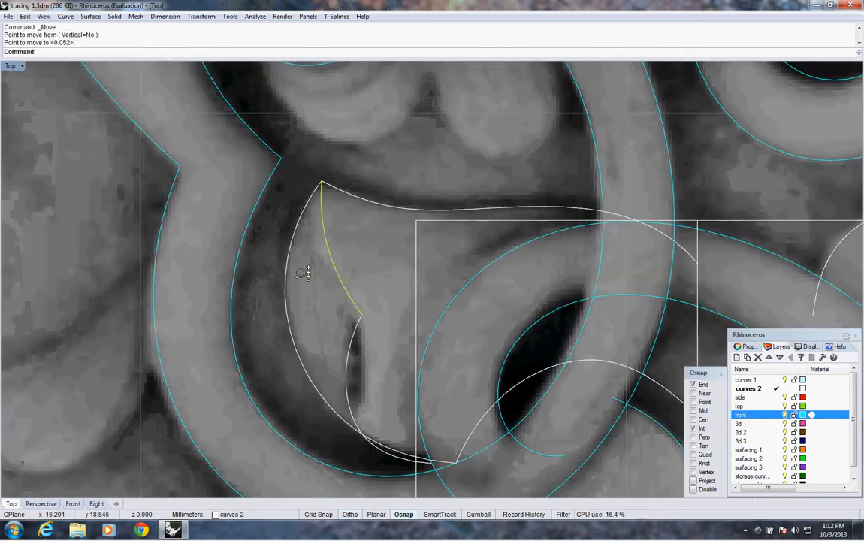
key("ctrl+z")
Step: Move both inner fold curves together so the upper end meets the leaf's tip corner, and join them into one curve
left_click(359, 357)
scroll(336, 170, "up", 4)
type("m")
key("Return")
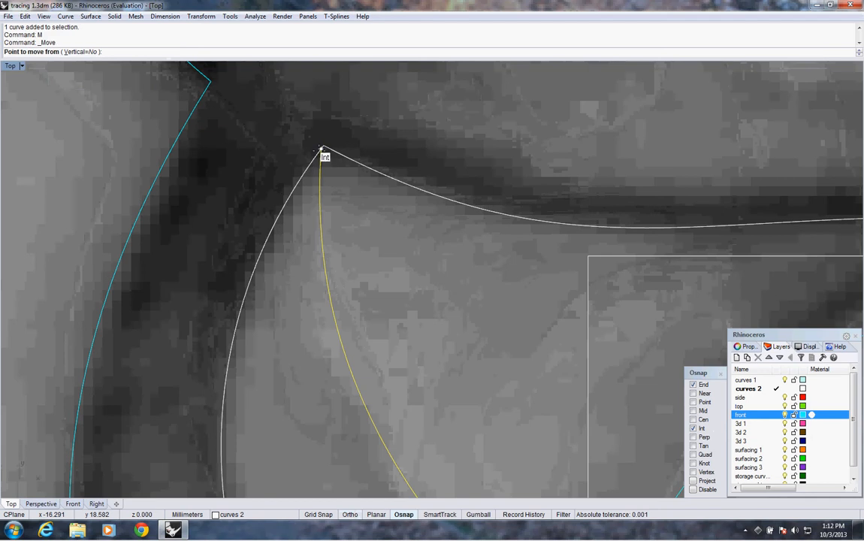
left_click(323, 149)
left_click(322, 148)
scroll(364, 198, "down", 5)
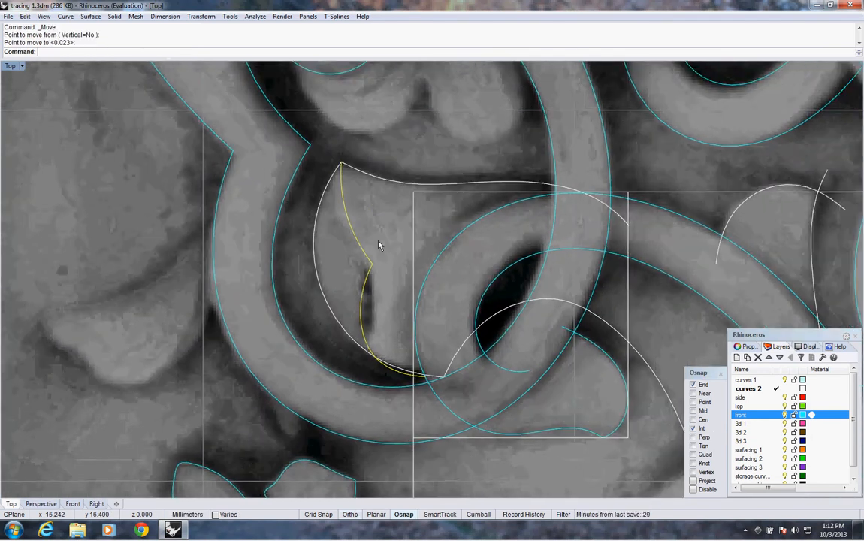
right_click(111, 55)
left_click(124, 223)
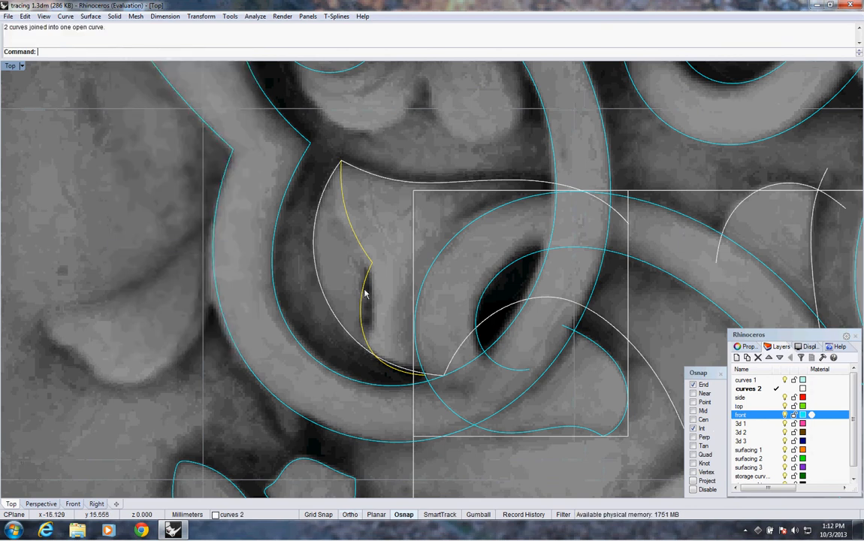
Step: Trim the joined inner curve's lower tail that extends past the leaf's outer outline, using the outline as the cutter
left_click(353, 340)
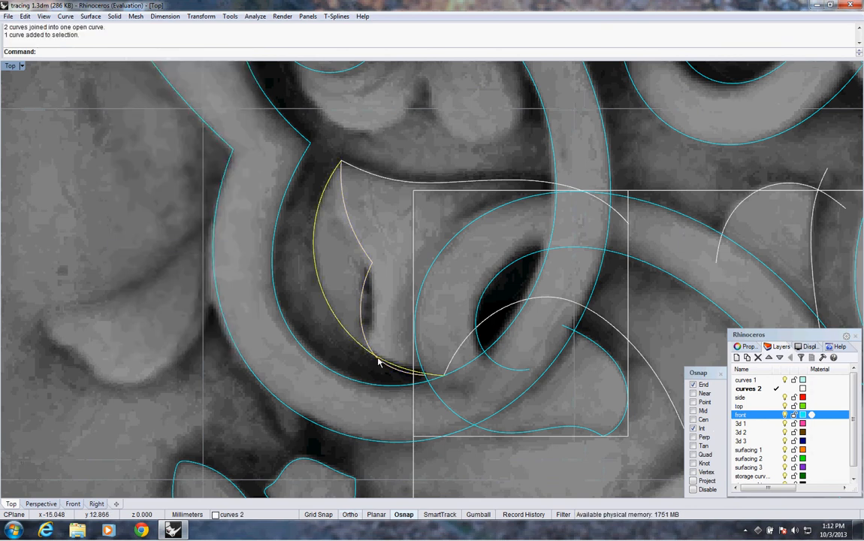
right_click(117, 53)
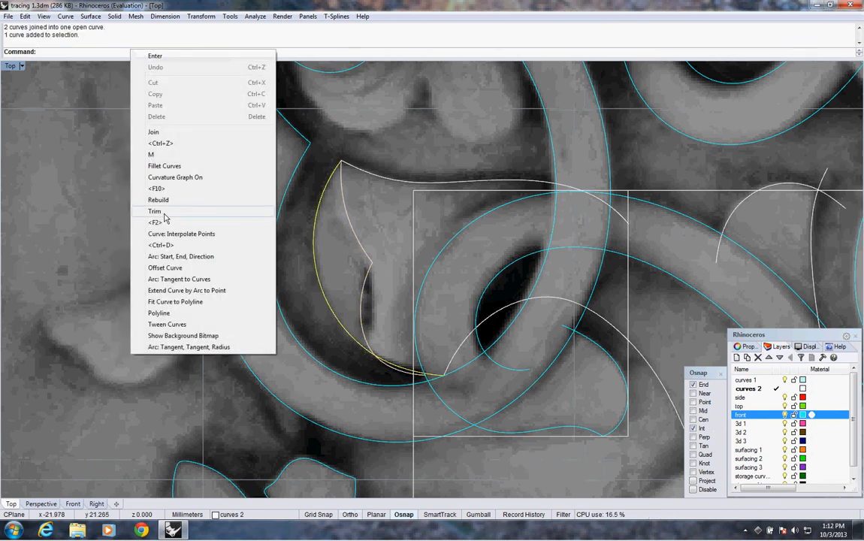
left_click(240, 206)
left_click(389, 370)
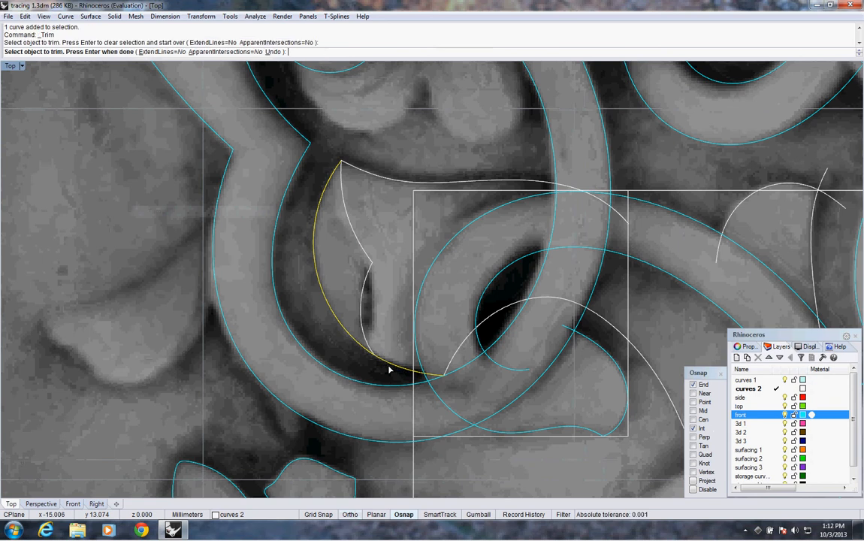
key("Return")
Step: Draw an arc tangent to the lower inner fold curve and the leaf's outer outline, keeping the short lower left segment between them
scroll(388, 350, "up", 4)
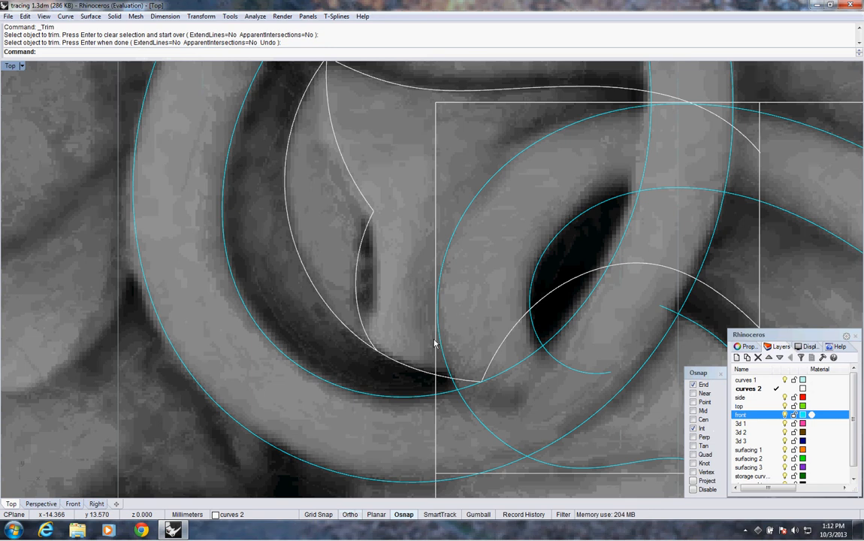
scroll(376, 359, "up", 1)
scroll(376, 359, "down", 1)
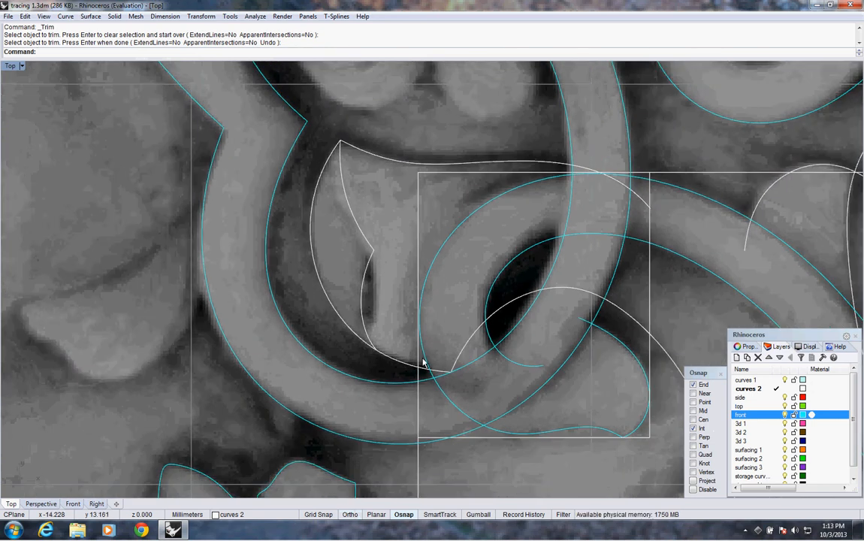
right_click_drag(424, 363, 346, 347)
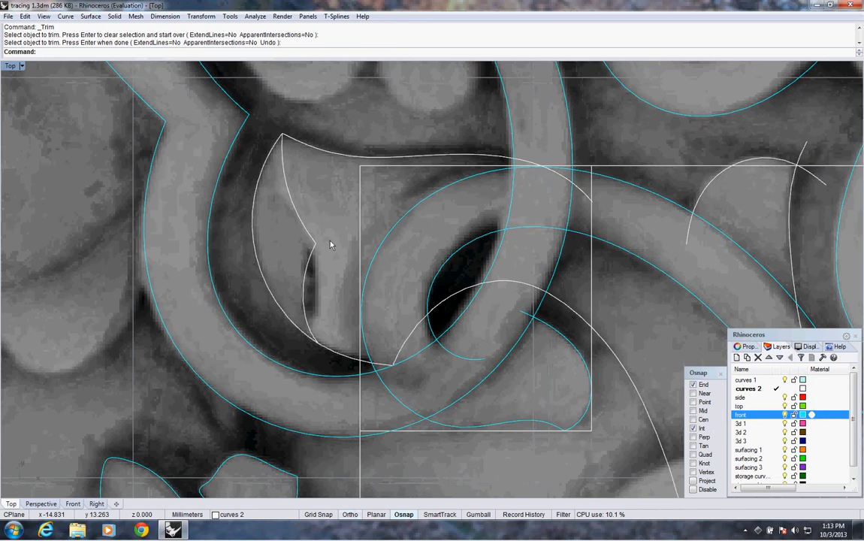
left_click(63, 16)
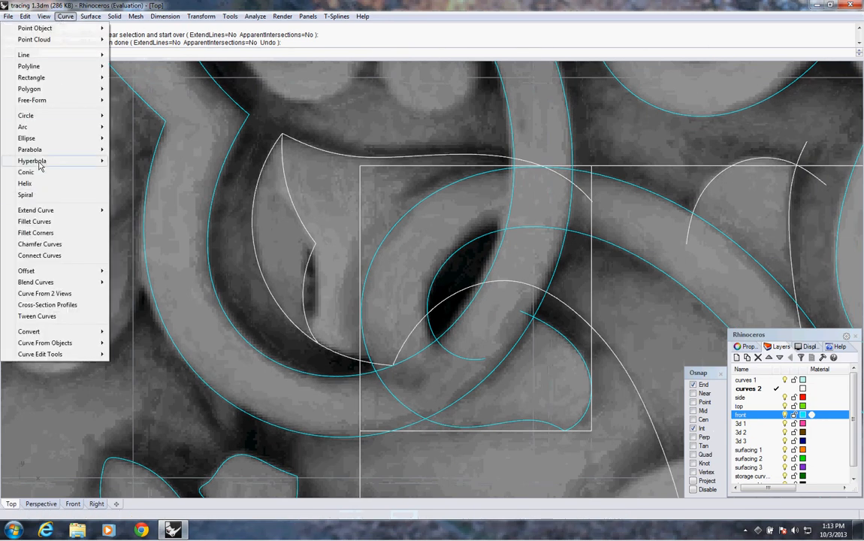
mouse_move(51, 127)
left_click(168, 194)
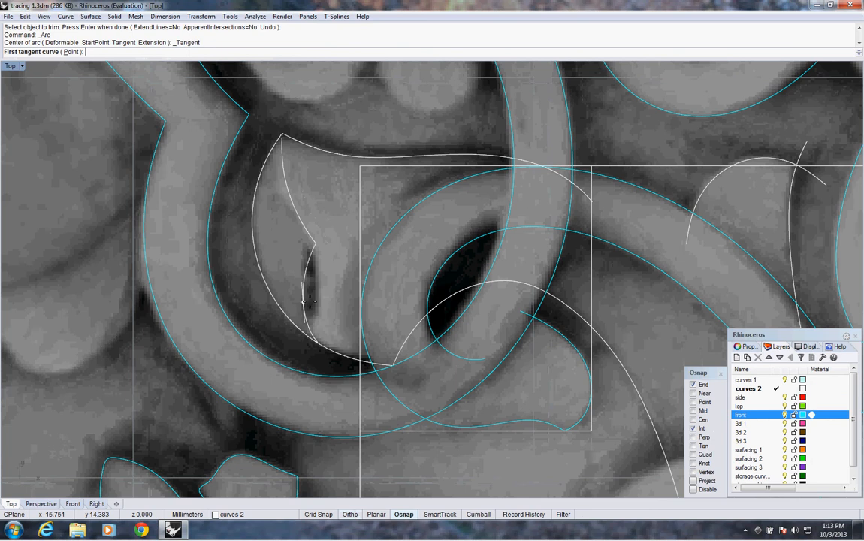
left_click(308, 302)
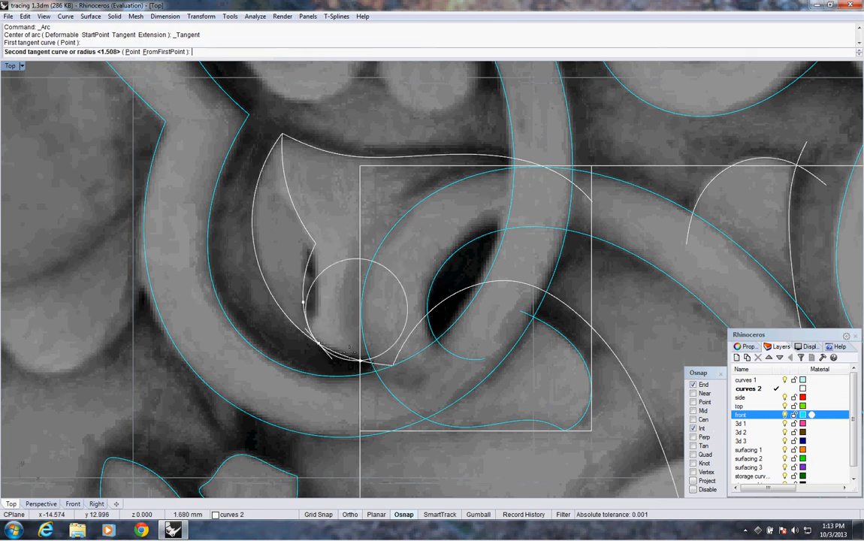
left_click(350, 357)
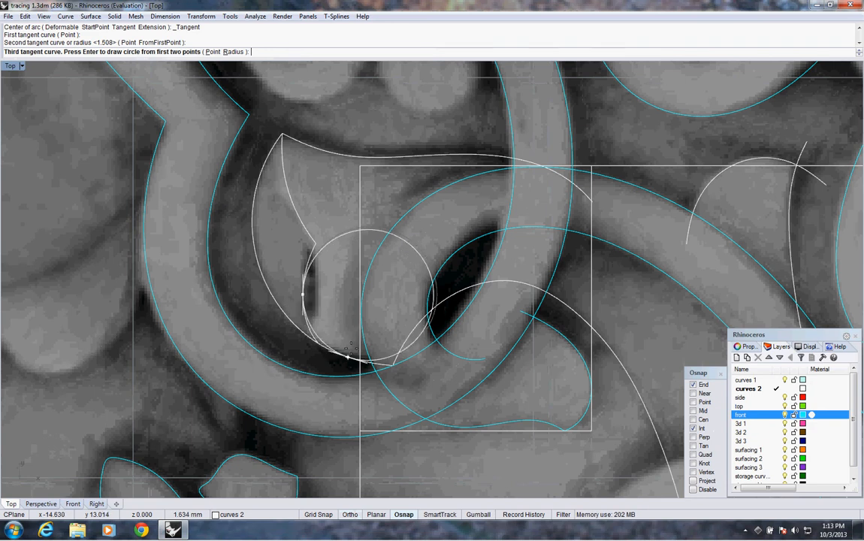
key("super")
key("super")
scroll(351, 351, "up", 5)
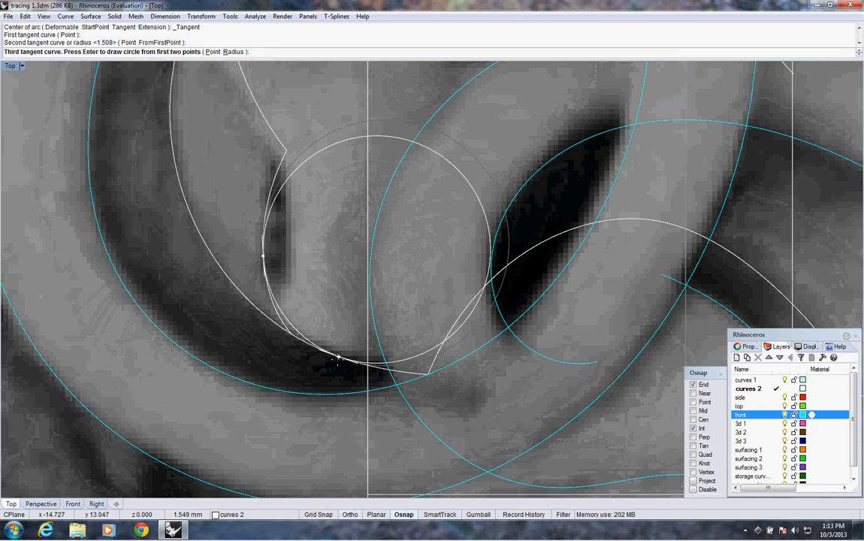
left_click(337, 358)
key("super")
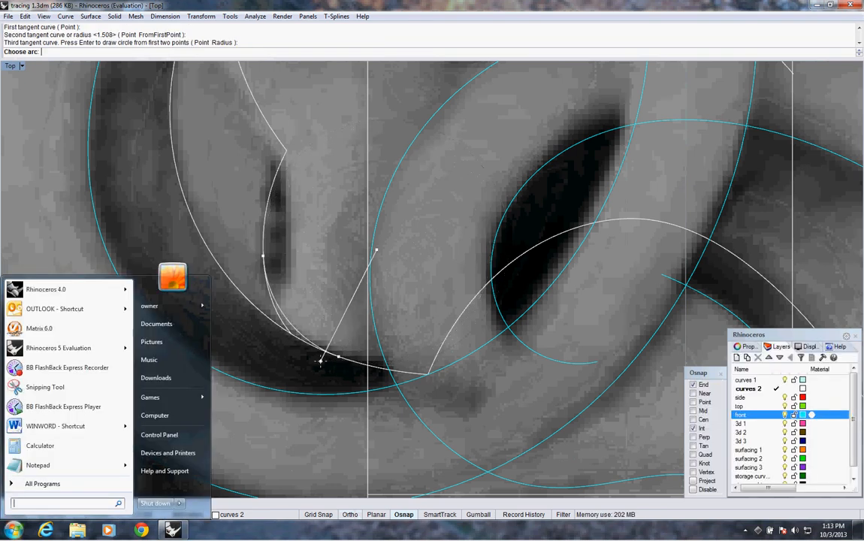
left_click(320, 364)
scroll(289, 302, "down", 2)
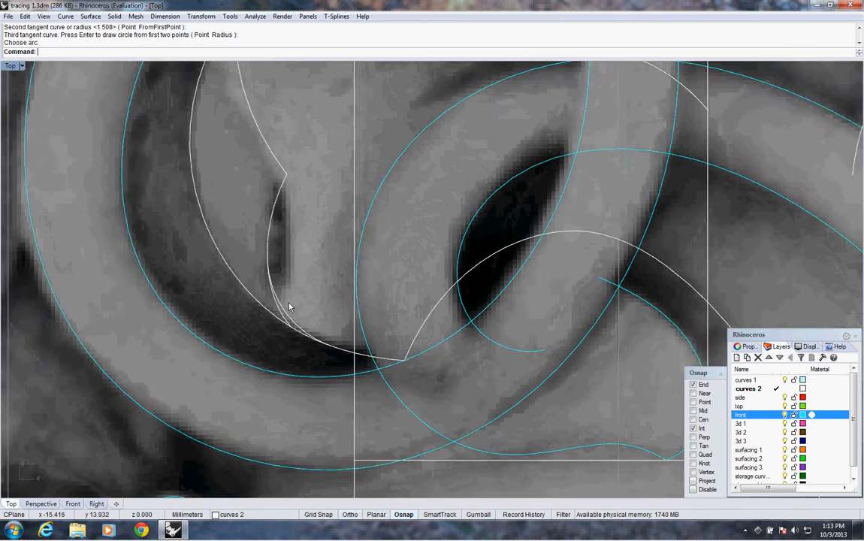
Step: Fillet the tangent arc and the leaf's lower inner fold curve with radius 0, trimming the leftover fold tail
left_click(292, 316)
right_click_drag(292, 316, 311, 315)
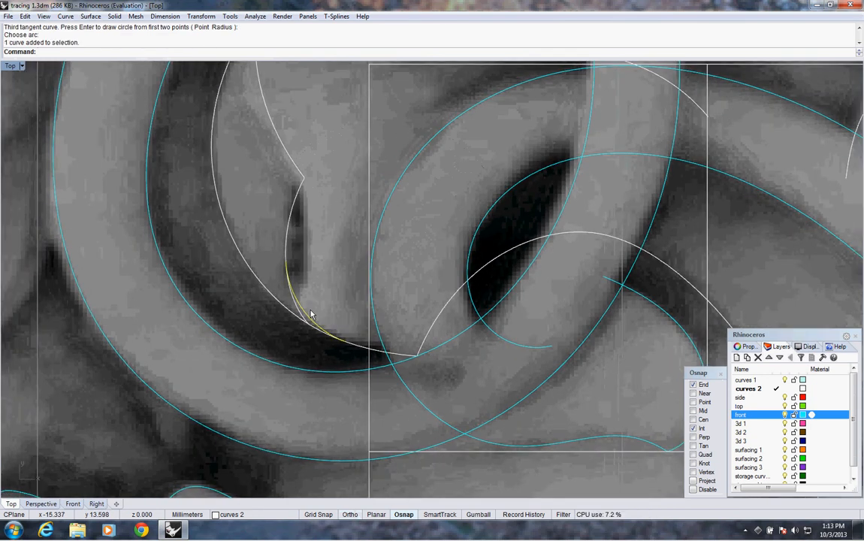
right_click_drag(295, 339, 297, 344)
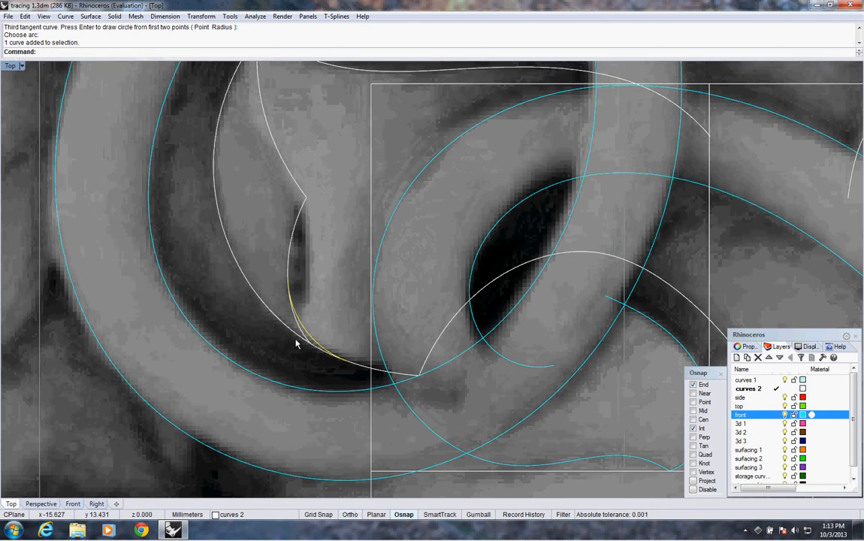
right_click(140, 50)
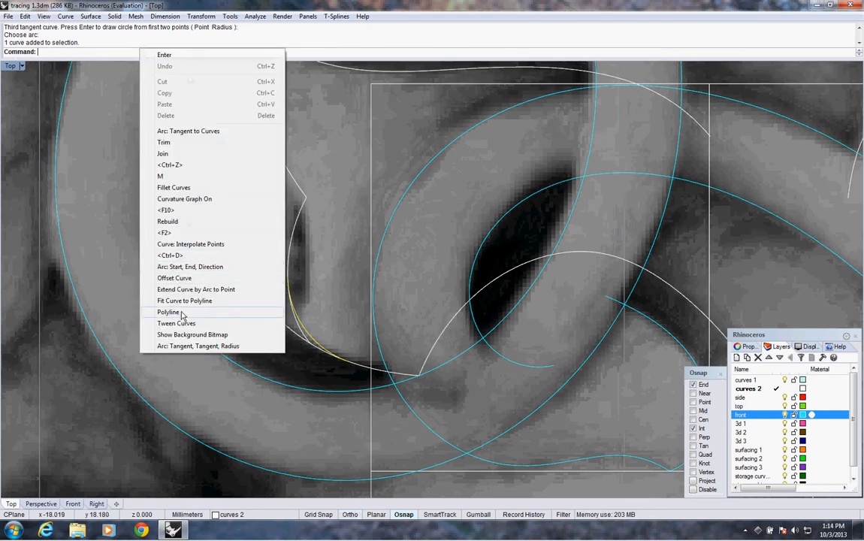
left_click(177, 187)
left_click(293, 270)
left_click(289, 265)
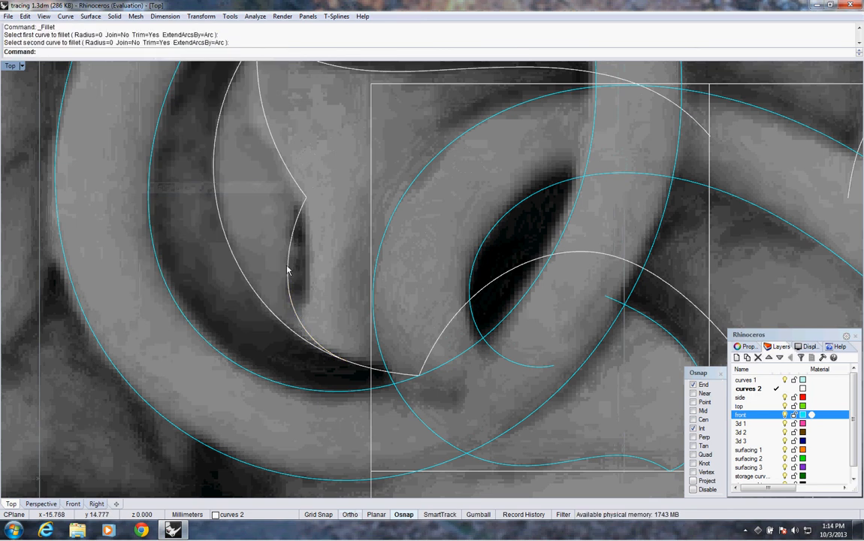
Step: Fillet the small leaf's rounded top curve and its long side curve with radius 0 to form a sharp tip corner
scroll(320, 325, "down", 4)
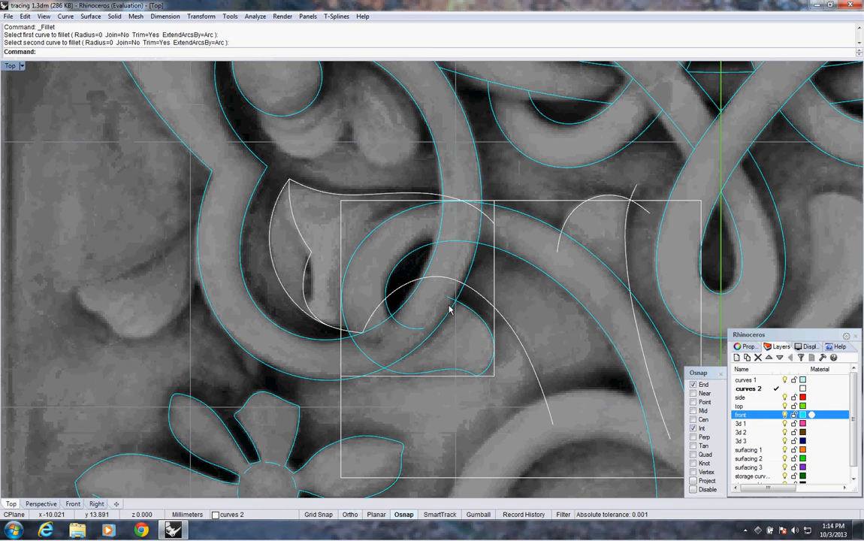
scroll(434, 312, "down", 3)
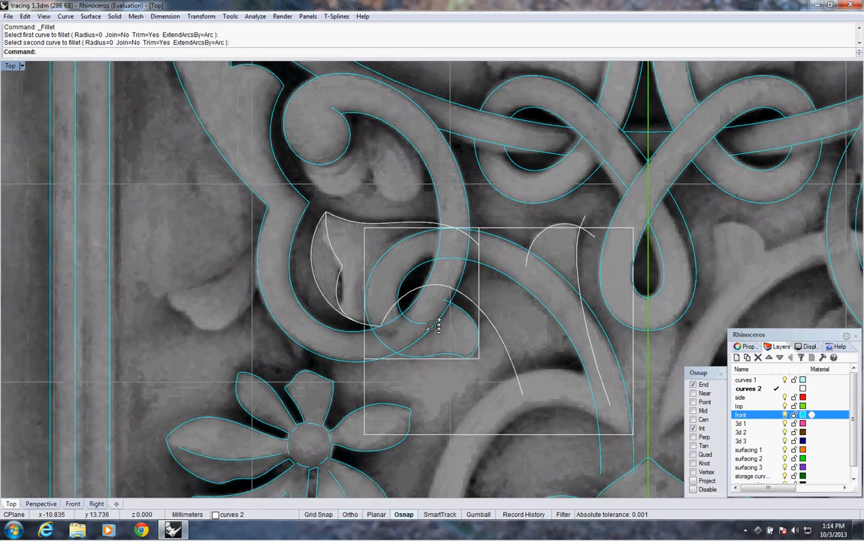
scroll(436, 324, "down", 2)
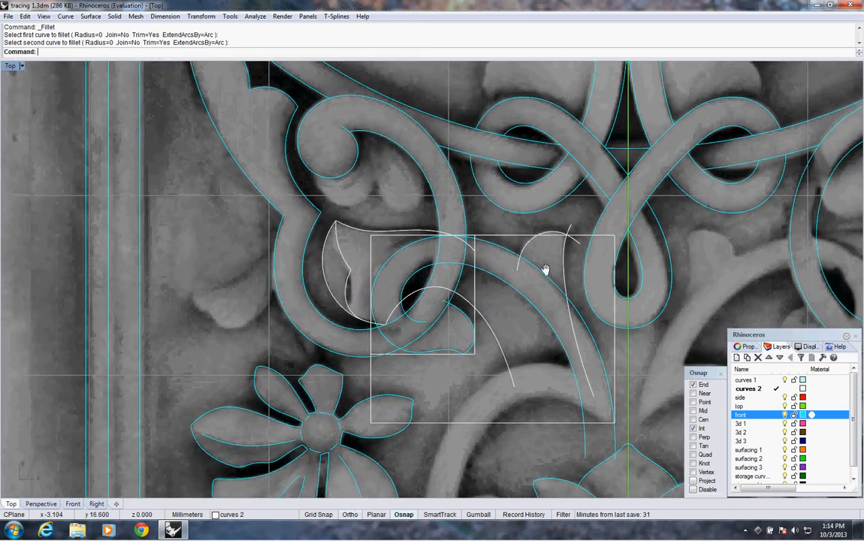
scroll(474, 293, "up", 5)
key("Return")
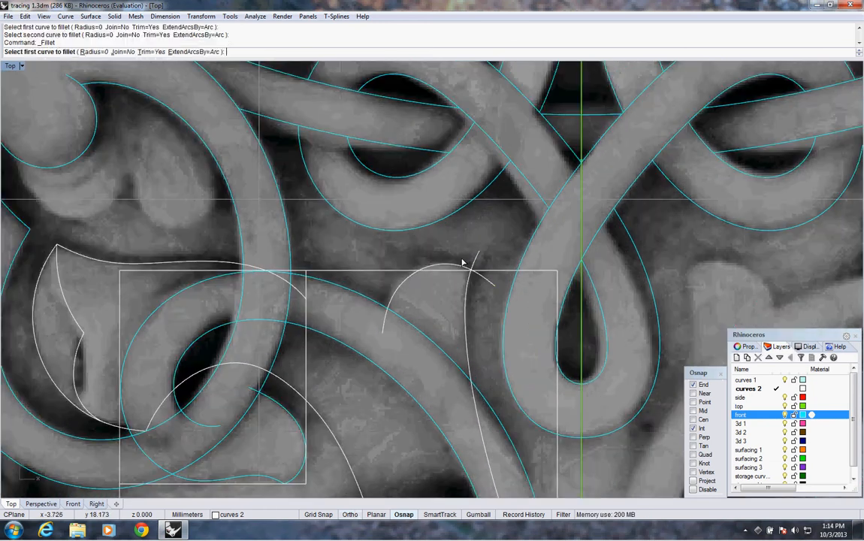
left_click(462, 269)
left_click(469, 287)
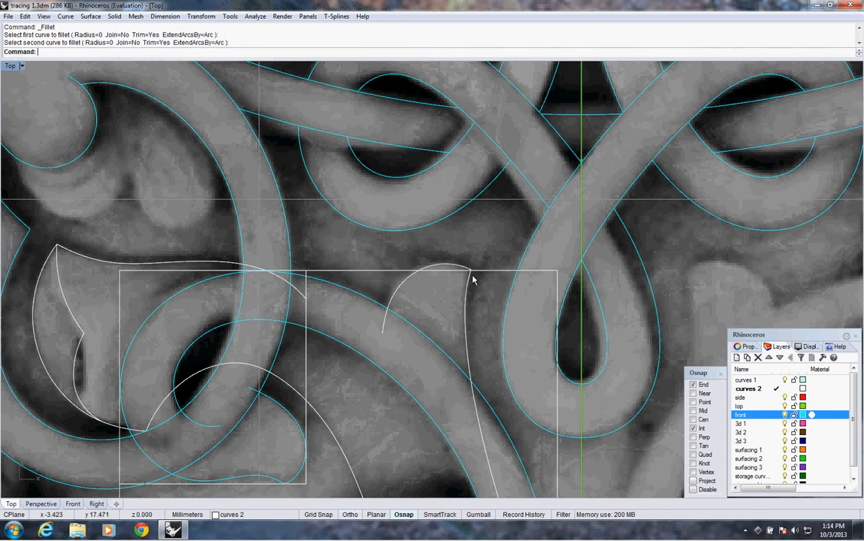
Step: Delete the horizontal guide line running across the small leaf's tip
scroll(463, 297, "down", 1)
scroll(457, 299, "down", 2)
scroll(421, 267, "up", 6)
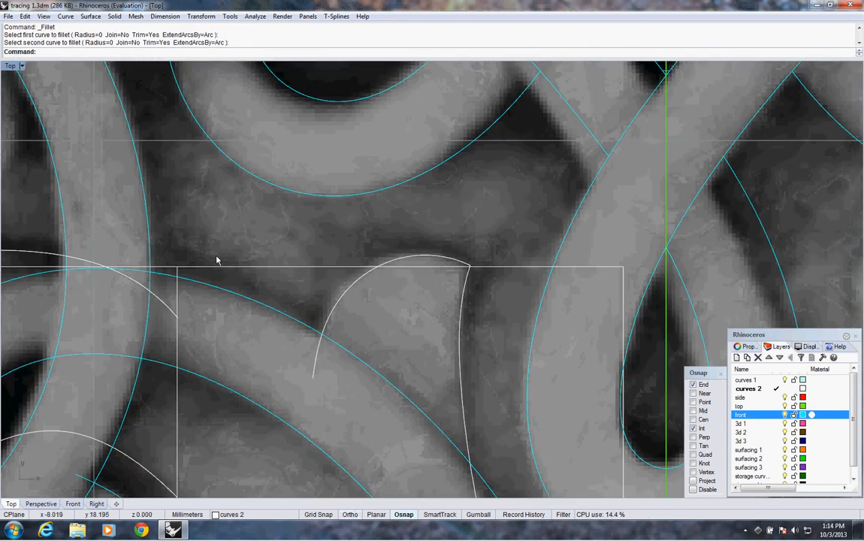
left_click(297, 267)
key("Delete")
Step: Draw a small circle centred on the small leaf's sharp tip corner
left_click(66, 16)
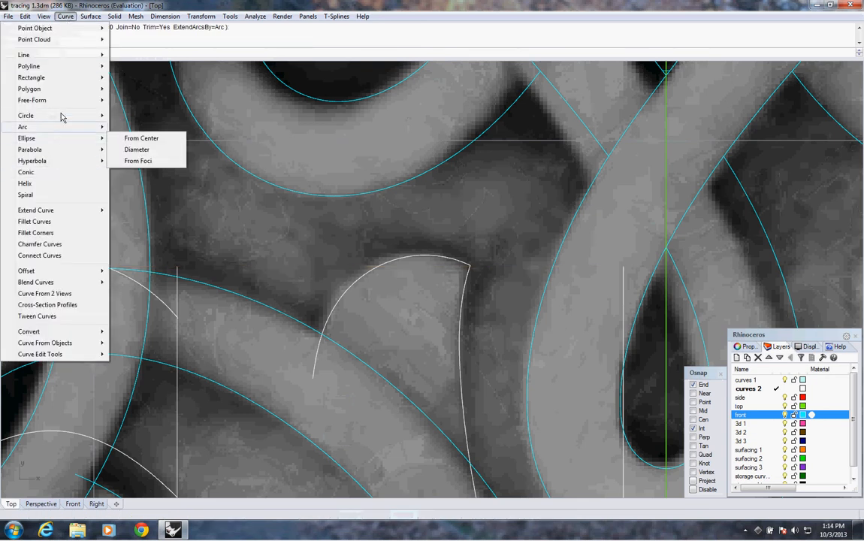
mouse_move(75, 118)
left_click(167, 116)
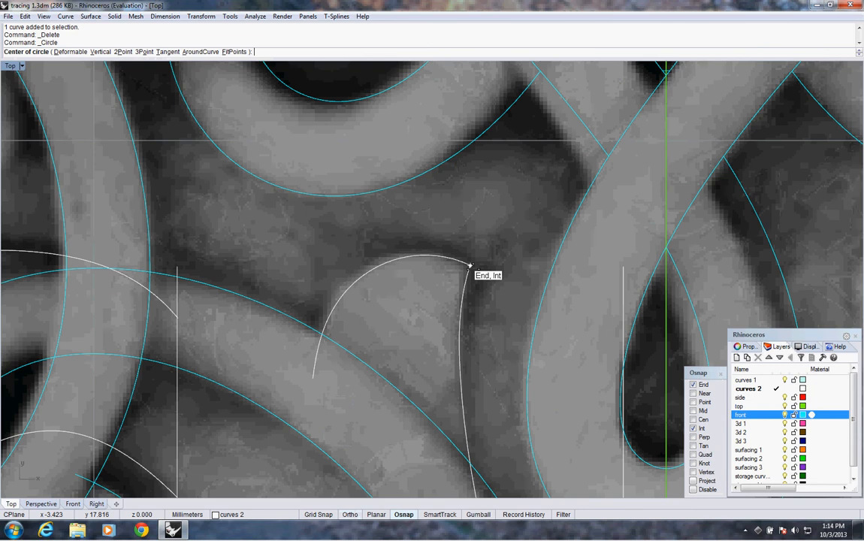
left_click(470, 266)
left_click(477, 280)
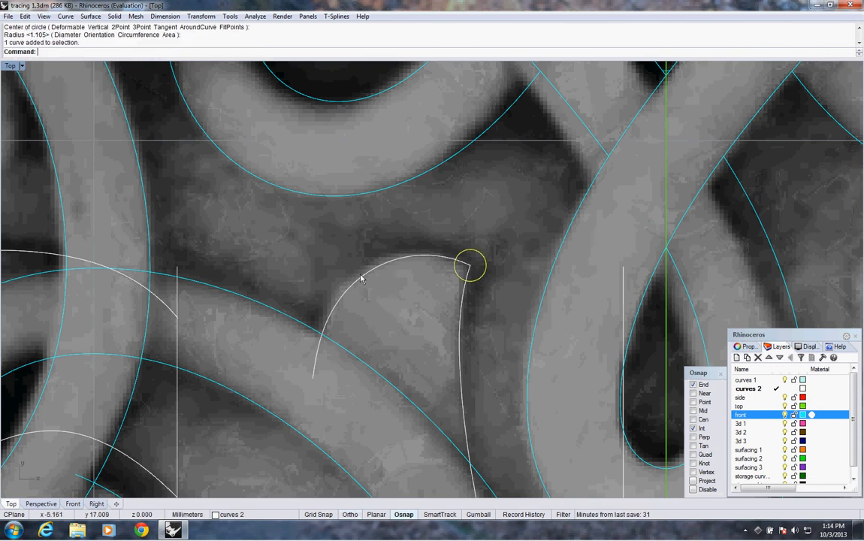
Step: Trim away both leaf curve ends inside the circle at the tip corner, and delete the circle
middle_click(251, 55)
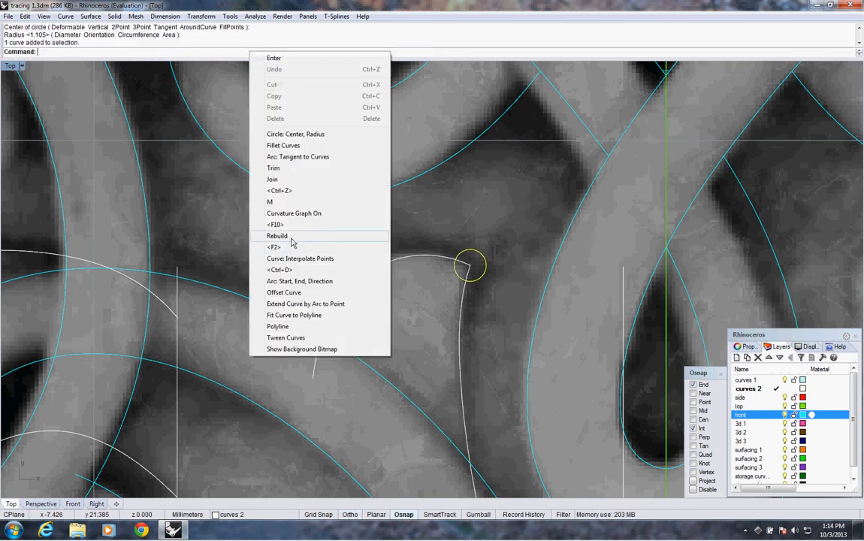
left_click(294, 169)
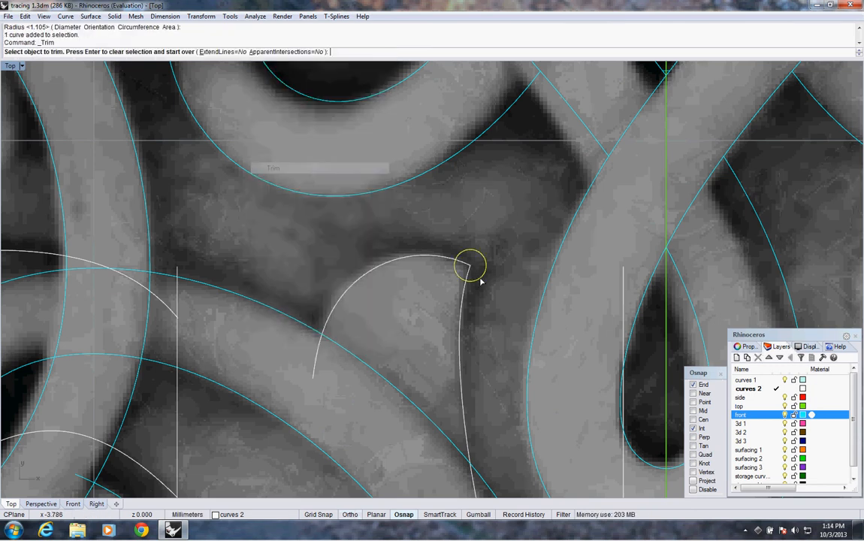
left_click(466, 274)
left_click(467, 266)
right_click(466, 265)
right_click(466, 265)
left_click(466, 265)
right_click(467, 266)
key("Delete")
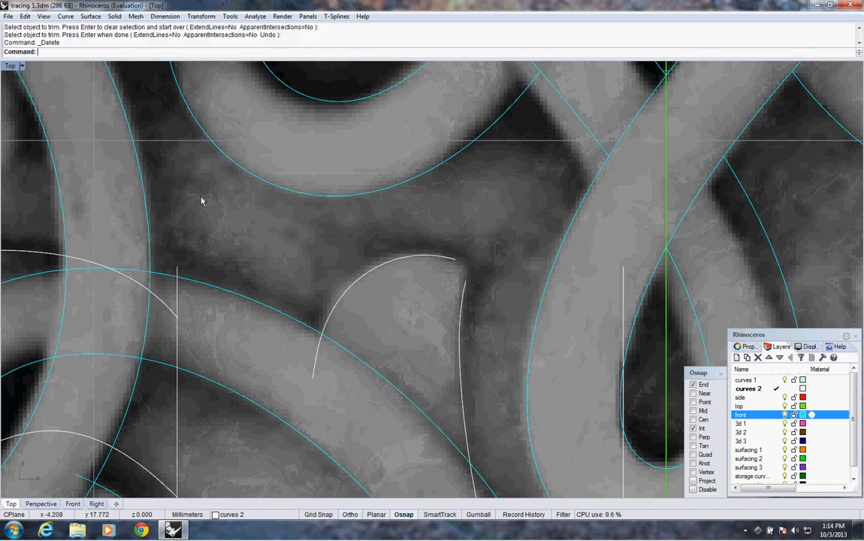
Step: Bridge the trimmed gap with a conic tangent to the leaf's top curve and side curve, bulging close to the former corner
left_click(66, 15)
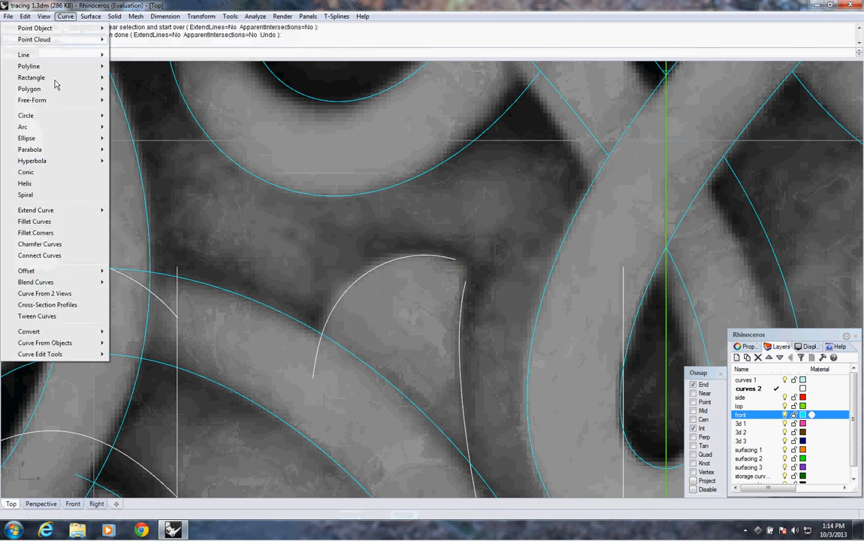
left_click(30, 172)
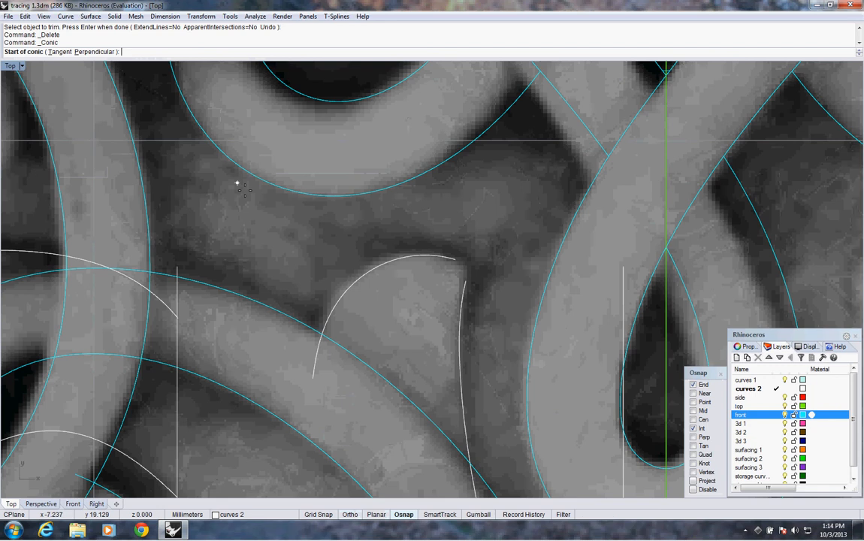
type("t")
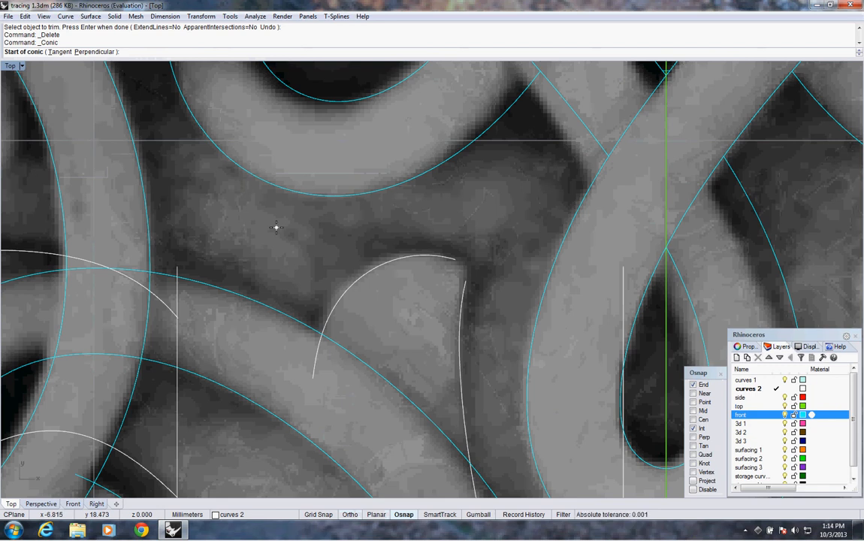
key("Return")
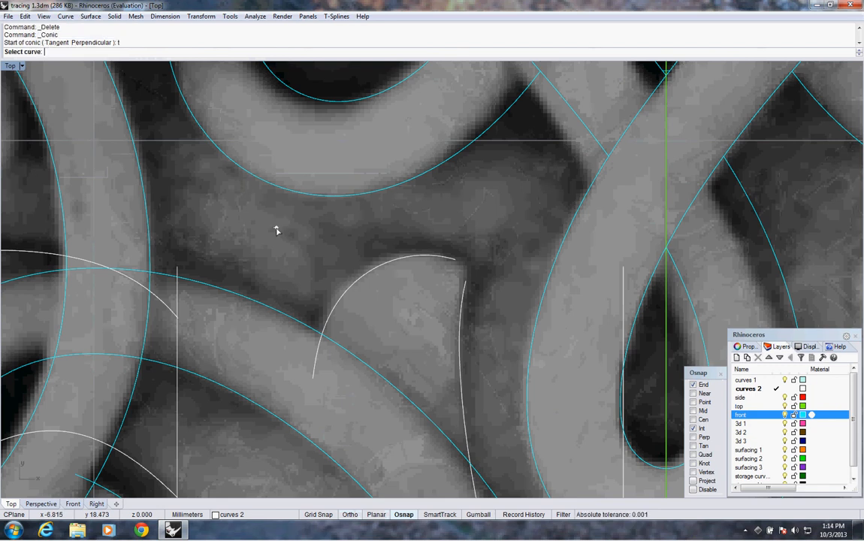
left_click(442, 262)
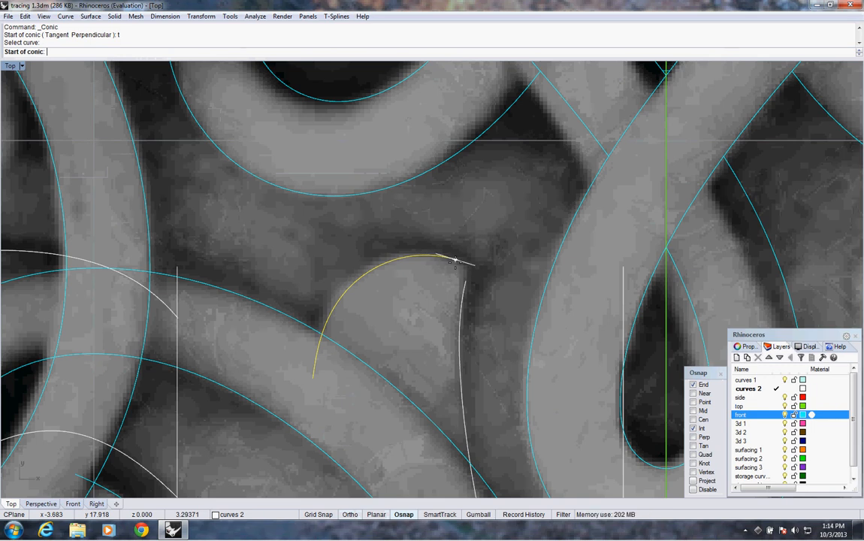
left_click(454, 260)
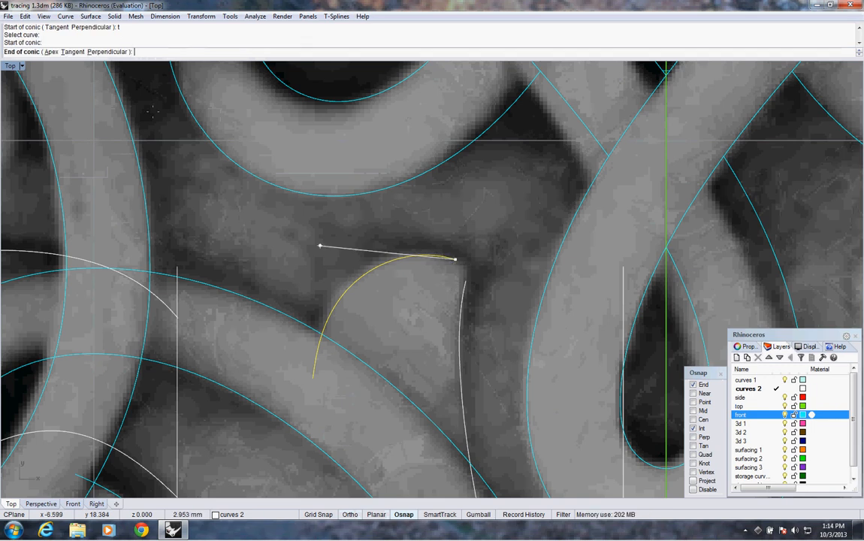
type("t")
key("Return")
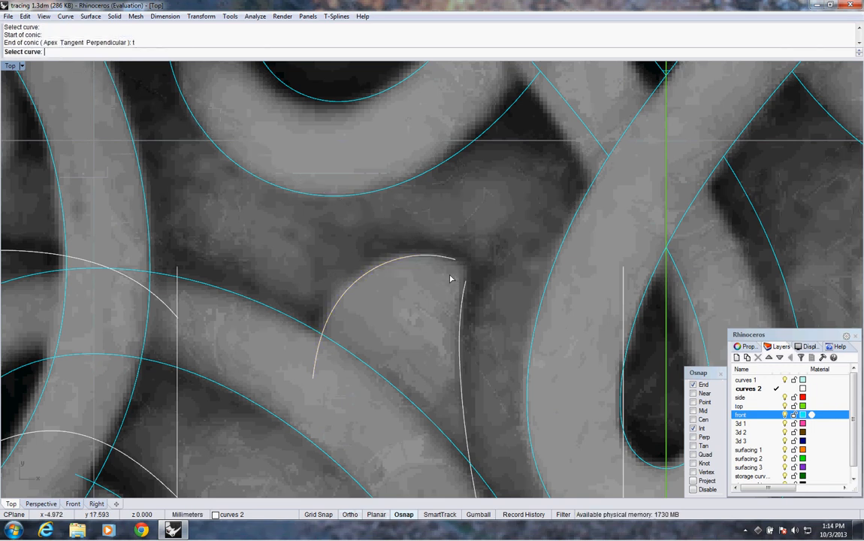
left_click(463, 293)
left_click(462, 279)
scroll(461, 278, "up", 2)
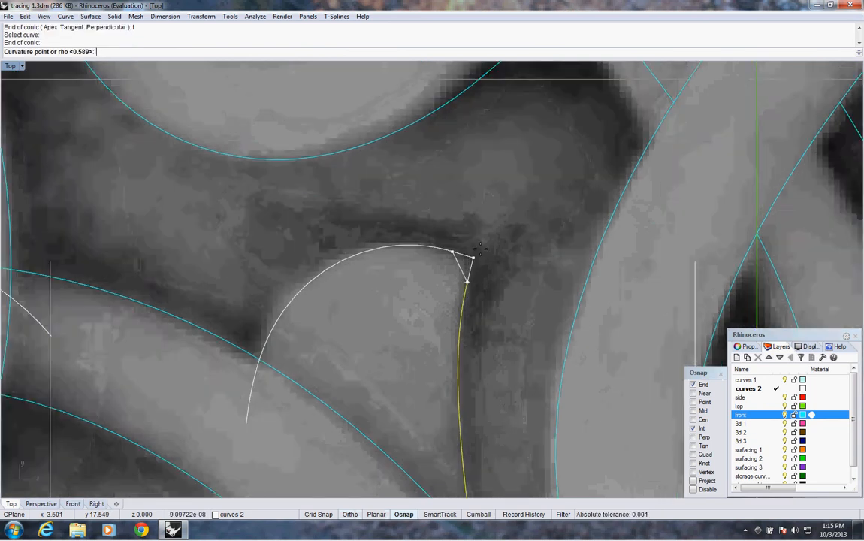
scroll(479, 251, "up", 1)
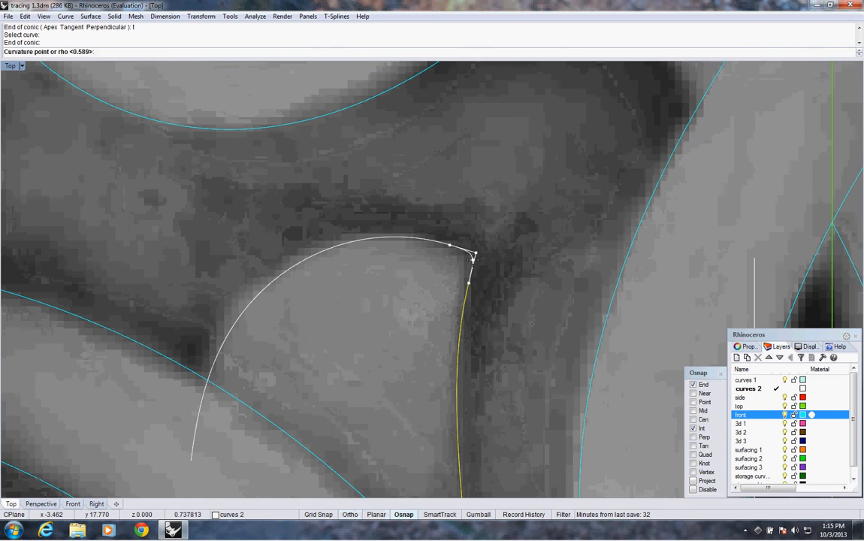
left_click(474, 258)
Step: Join the small leaf's side curve, conic tip and rounded top curve into one open curve
scroll(485, 270, "down", 7)
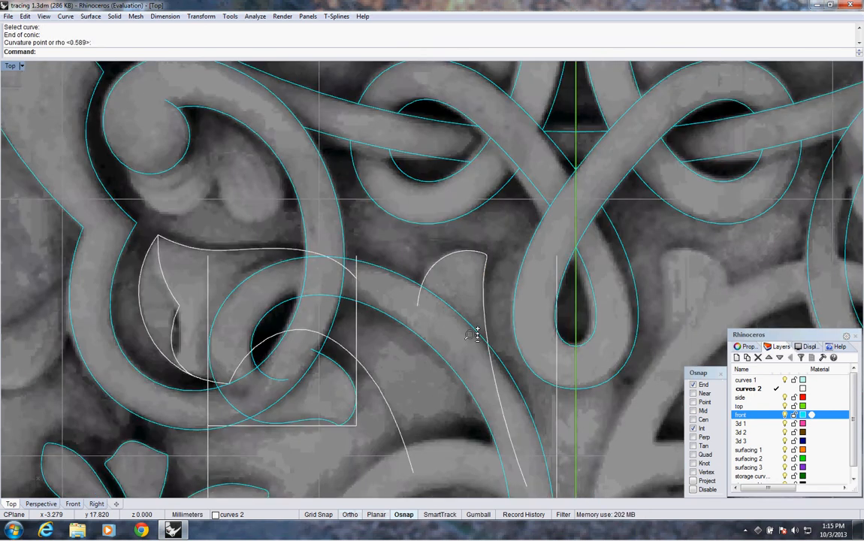
scroll(484, 312, "up", 3)
left_click(483, 308)
left_click(473, 254)
left_click(408, 306)
middle_click(171, 45)
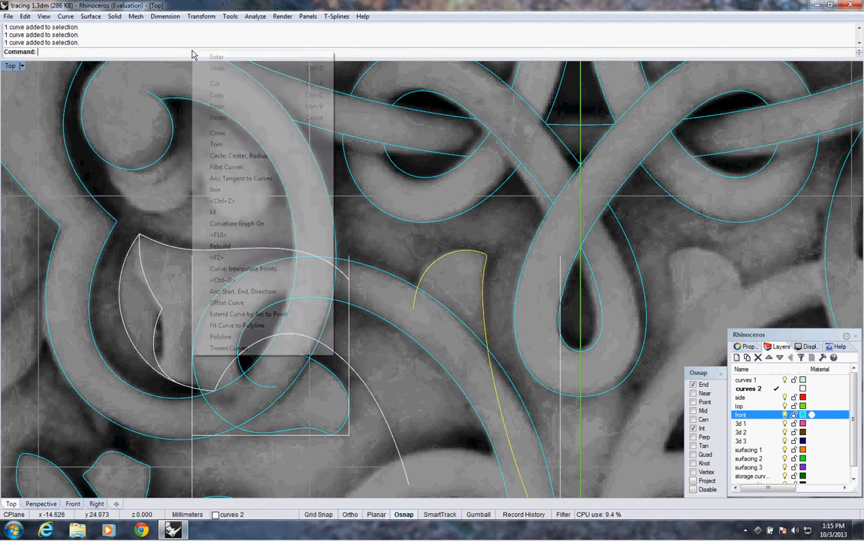
left_click(202, 175)
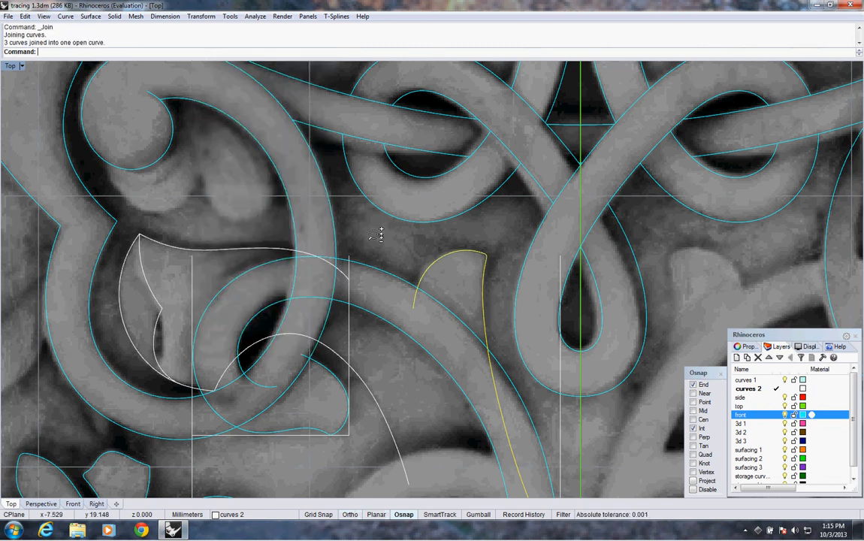
Step: Delete the construction lines forming the frames around the small leaf and curved stem
scroll(372, 257, "down", 3)
scroll(371, 260, "down", 1)
left_click(363, 327)
left_click(352, 386)
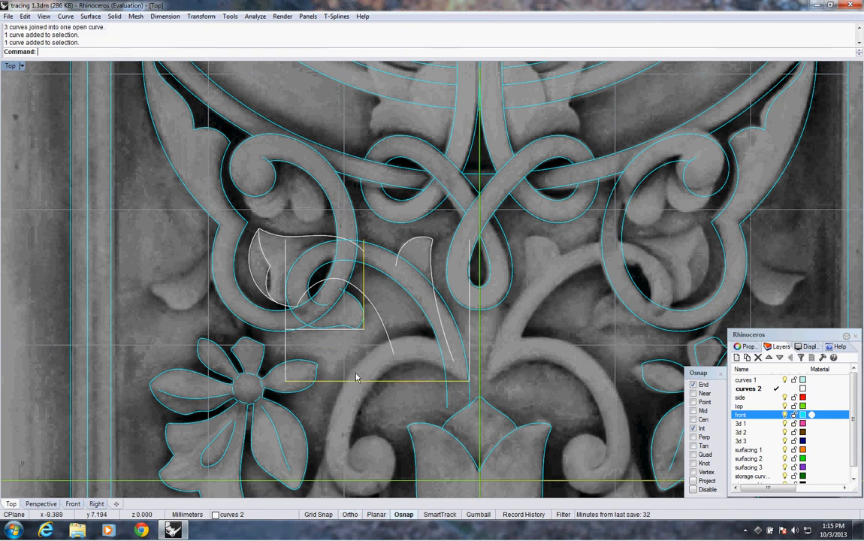
left_click(326, 333)
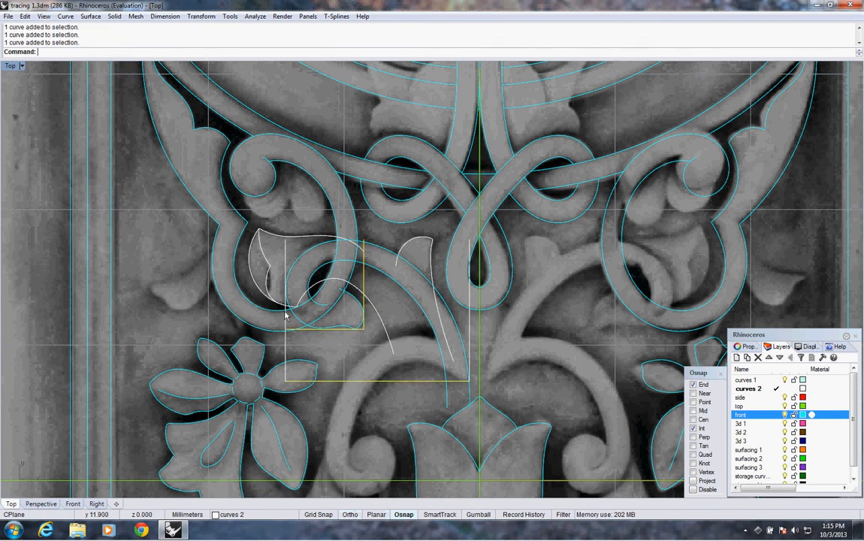
key("Delete")
Step: Join the stem arc, the leaf's outer edge and its upper edge into one curve
right_click_drag(373, 302, 379, 303)
left_click(374, 307)
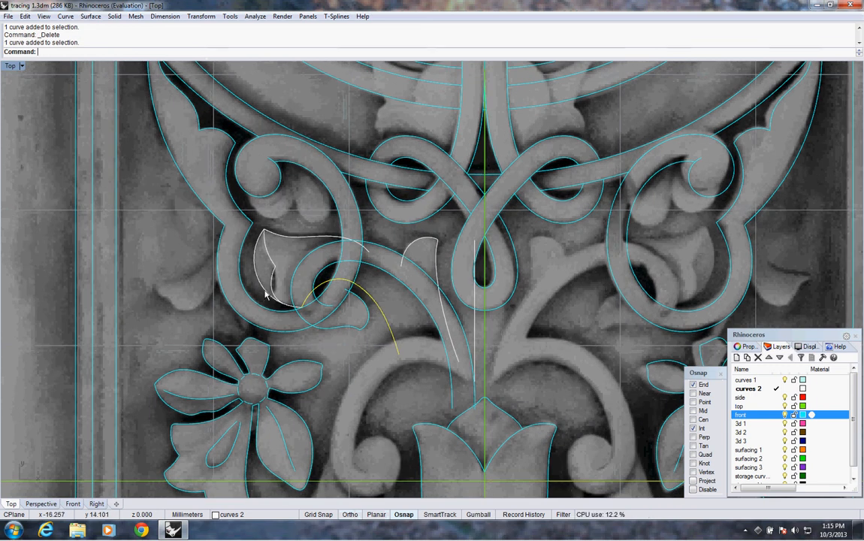
left_click(275, 299)
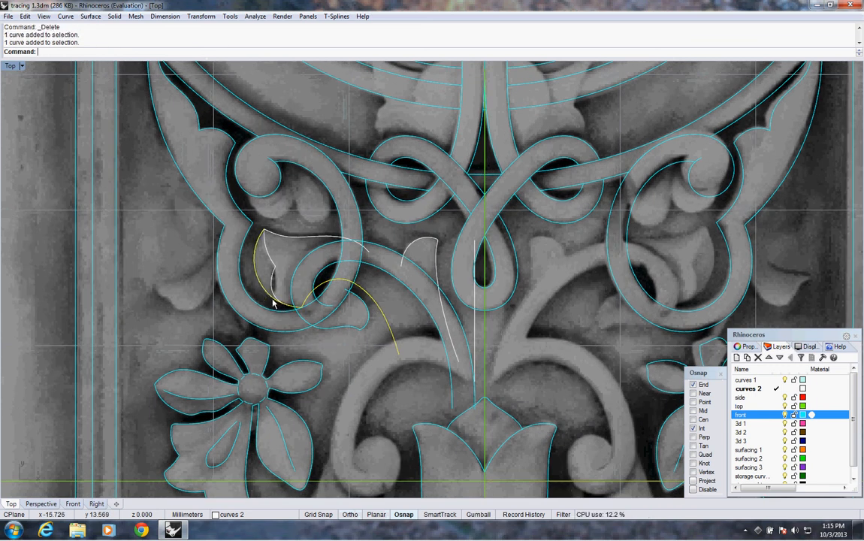
left_click(284, 239)
middle_click(210, 54)
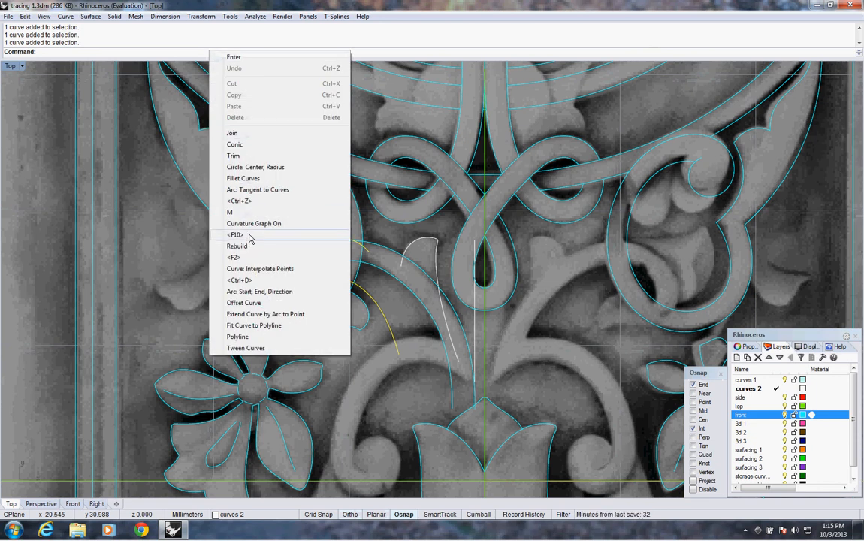
left_click(246, 137)
Step: Join the two inner fold curves of the same leaf
left_click(274, 282)
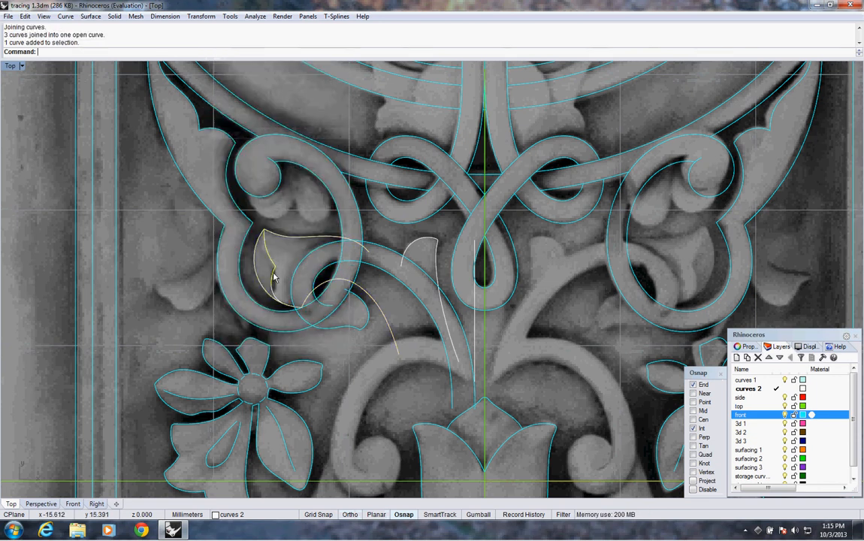
left_click(286, 300)
right_click(286, 299)
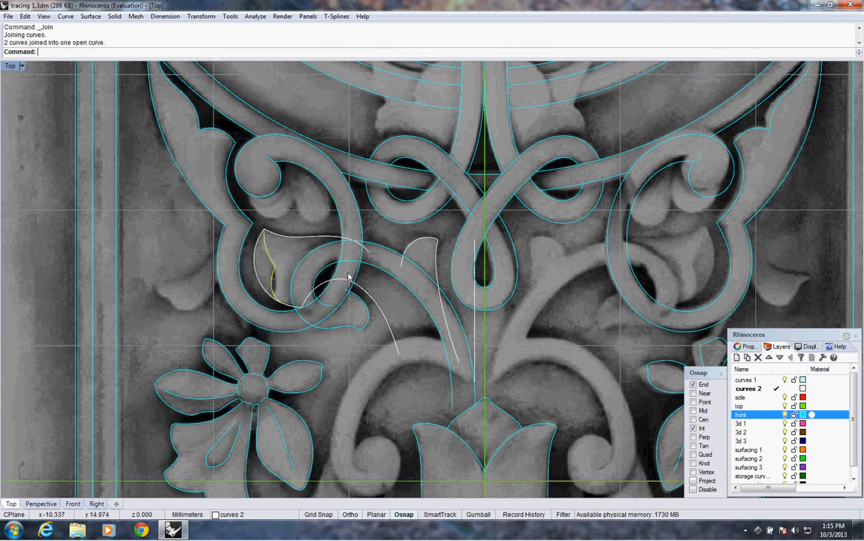
Step: Move the joined bud, leaf outline and inner fold curves to the "front" layer
left_click(404, 259)
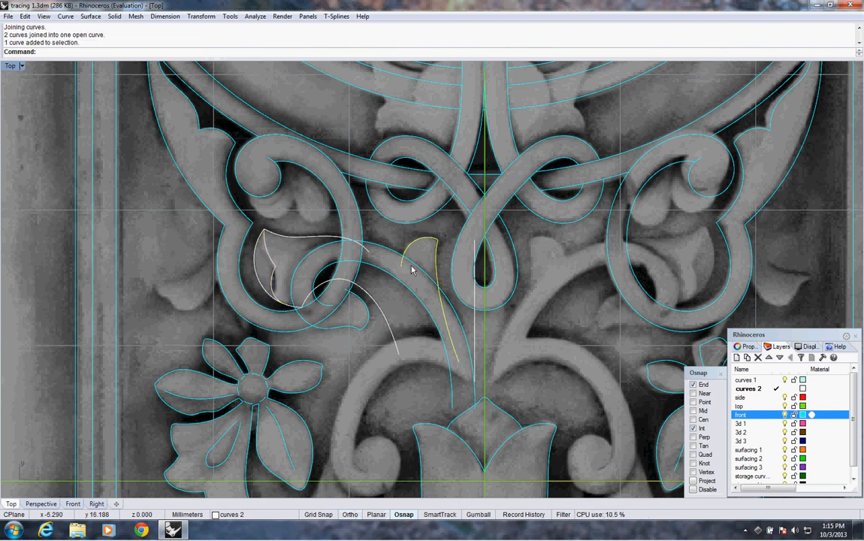
scroll(412, 274, "down", 3)
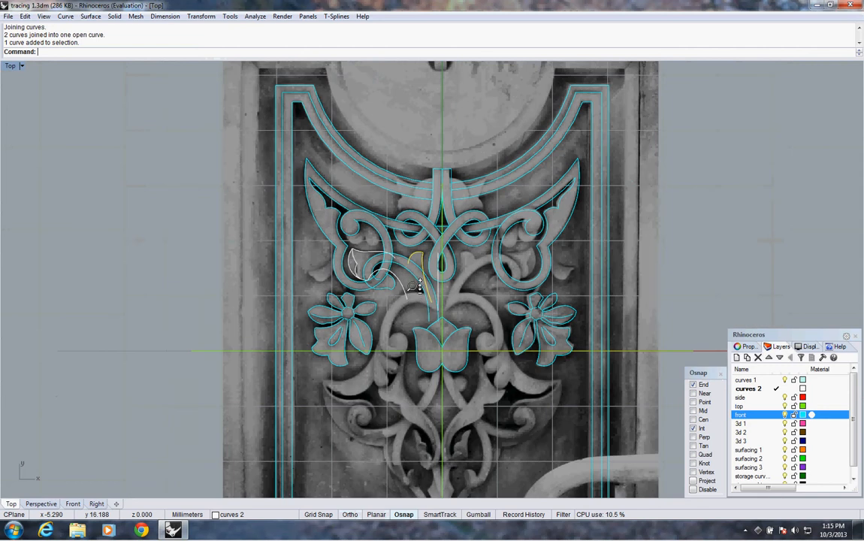
scroll(416, 286, "up", 3)
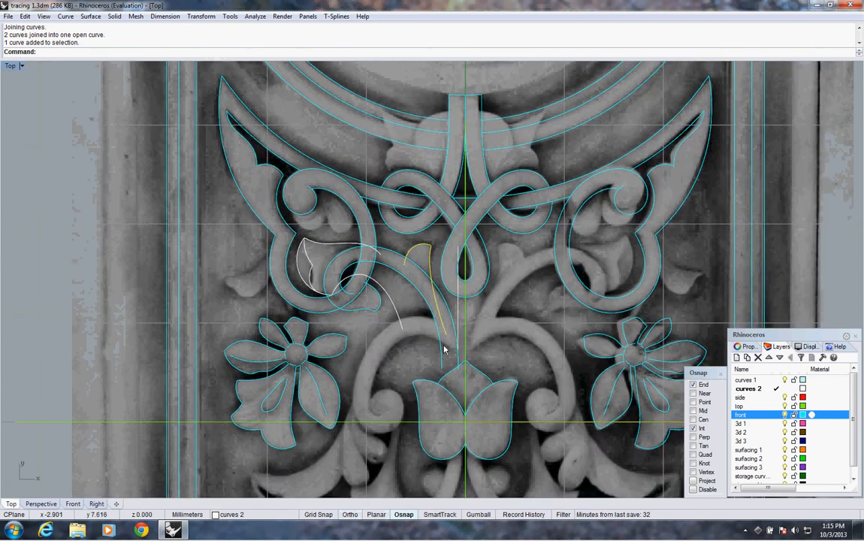
left_click(394, 307)
left_click(308, 284)
right_click(308, 284)
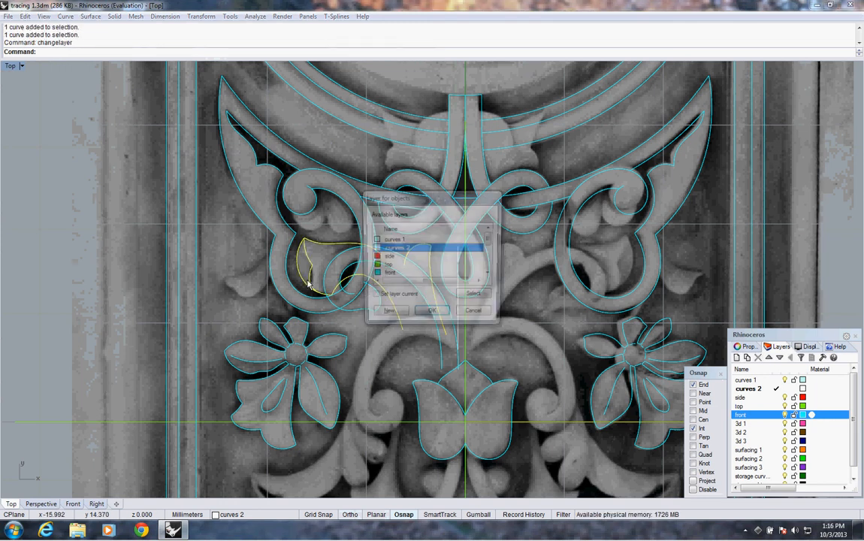
left_click(379, 274)
left_click(429, 315)
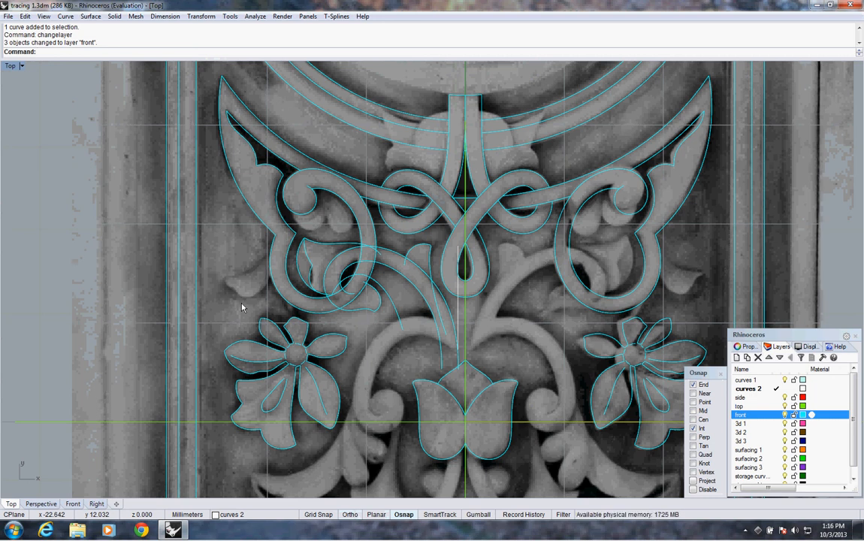
Step: Delete the leftover vertical construction line just left of the central axis
scroll(248, 354, "down", 1)
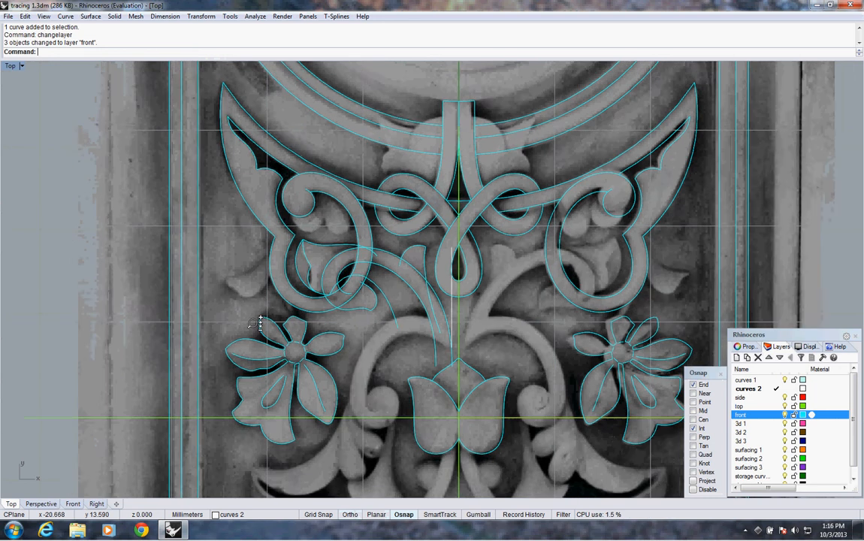
scroll(248, 357, "down", 6)
scroll(234, 276, "up", 6)
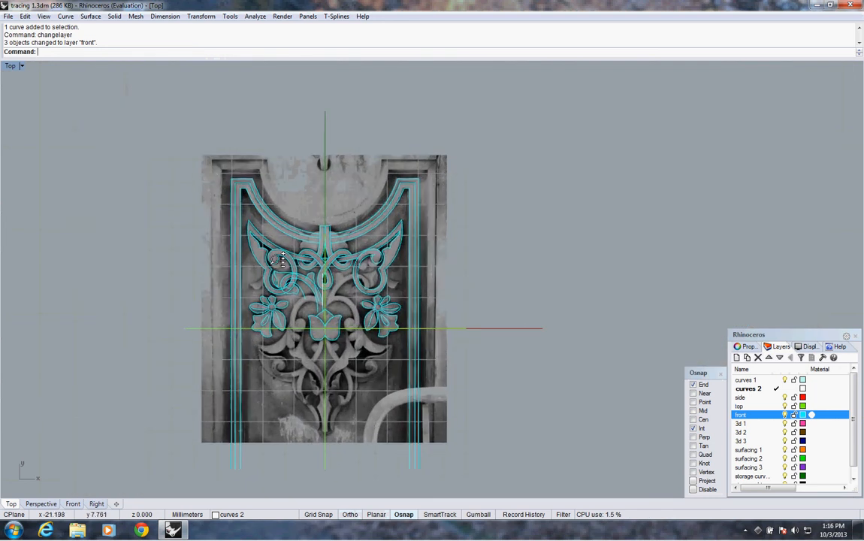
scroll(255, 259, "up", 1)
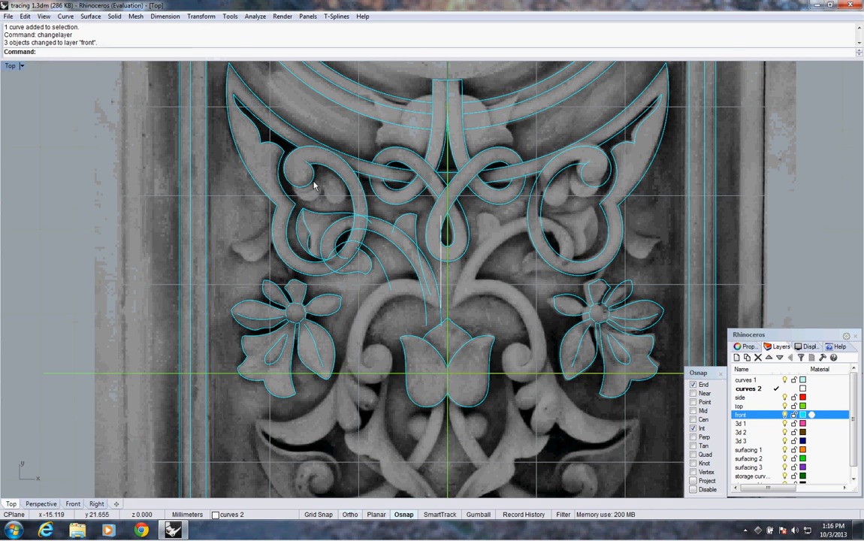
right_click_drag(381, 324, 376, 295)
mouse_move(375, 295)
right_mouse_down()
mouse_move(382, 282)
mouse_move(368, 249)
right_mouse_up()
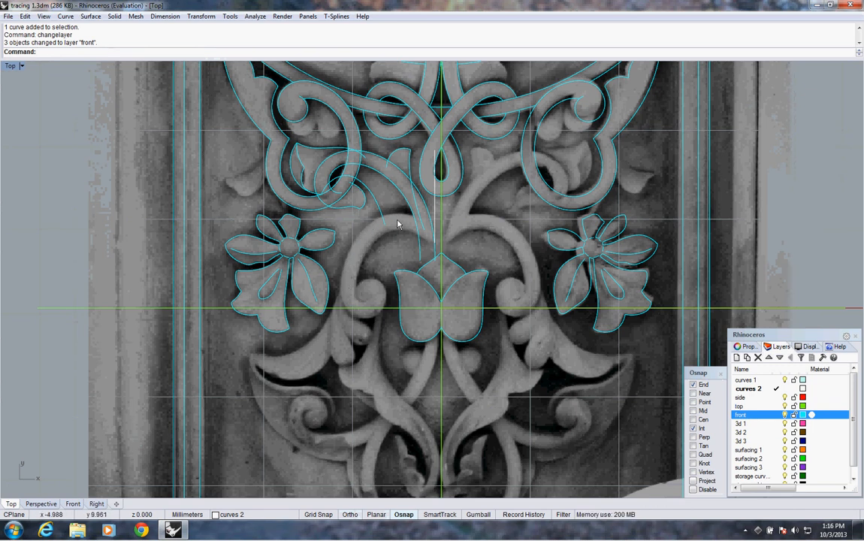
right_click_drag(405, 245, 428, 251)
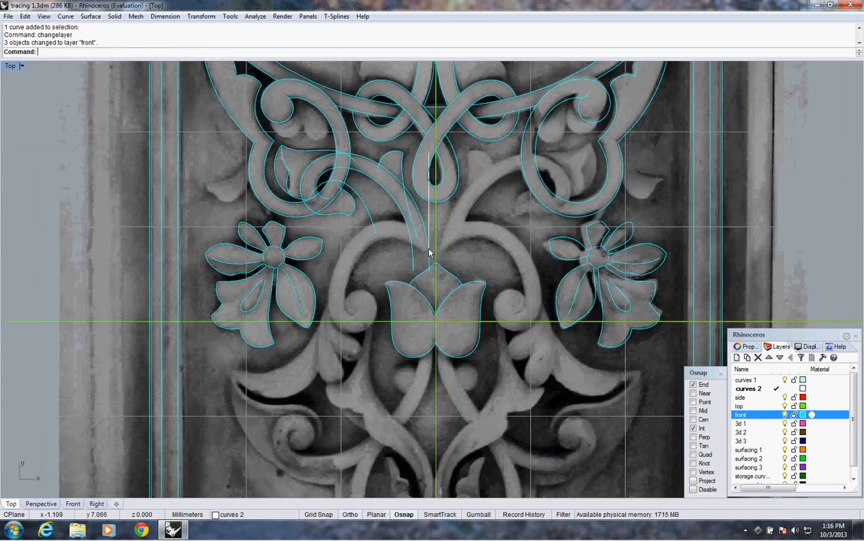
scroll(429, 253, "up", 1)
left_click(436, 263)
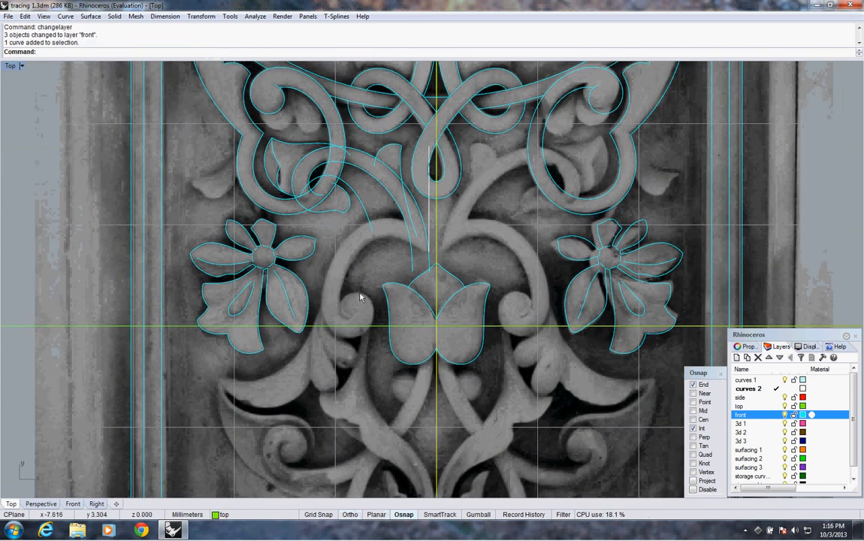
left_click(431, 217)
key("Delete")
Step: Offset the central vertical axis through a point at the left scroll's outer edge, about 11.4 mm away
left_click(434, 245)
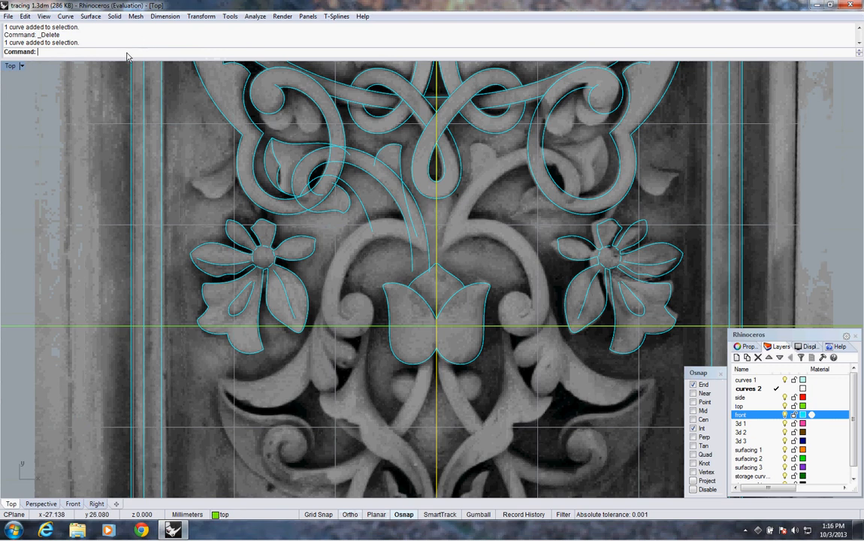
right_click(127, 57)
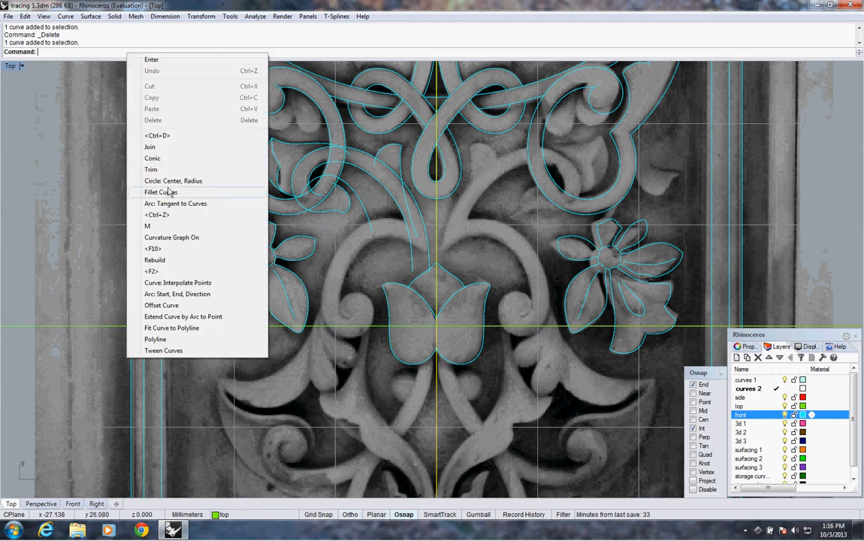
left_click(167, 305)
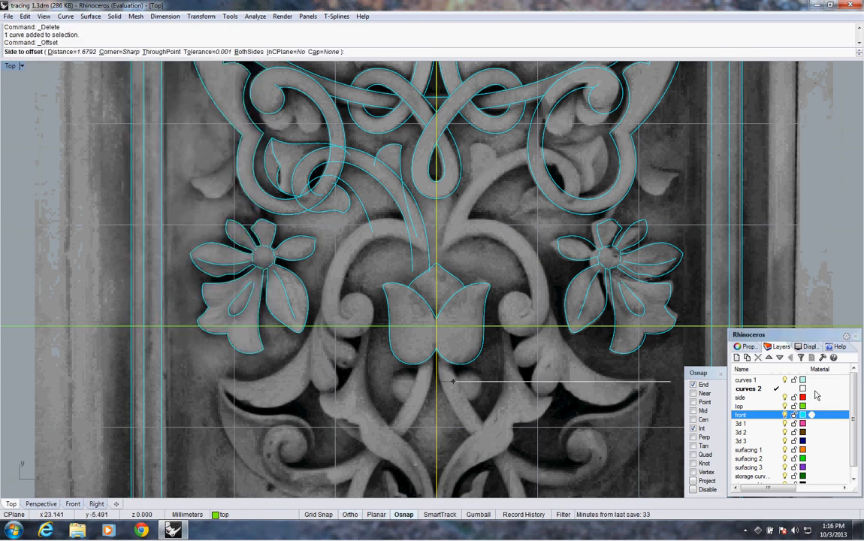
type("t")
key("Return")
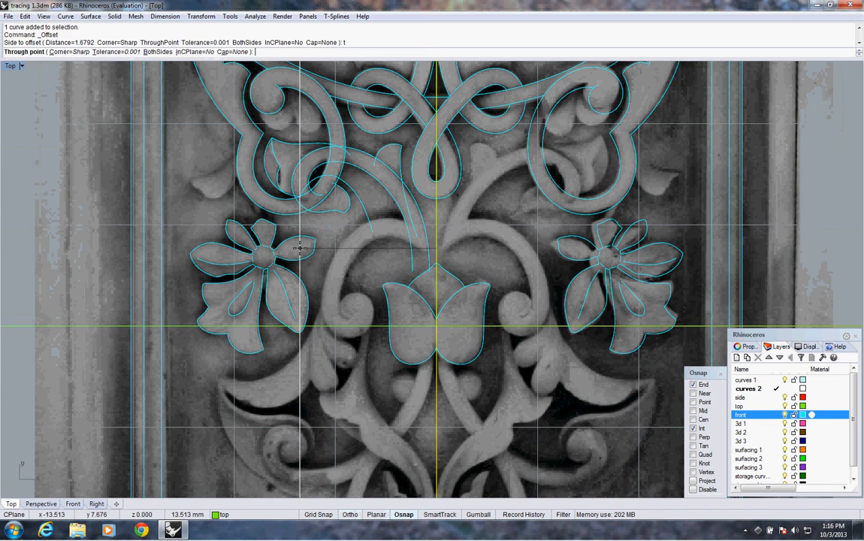
left_click(322, 295)
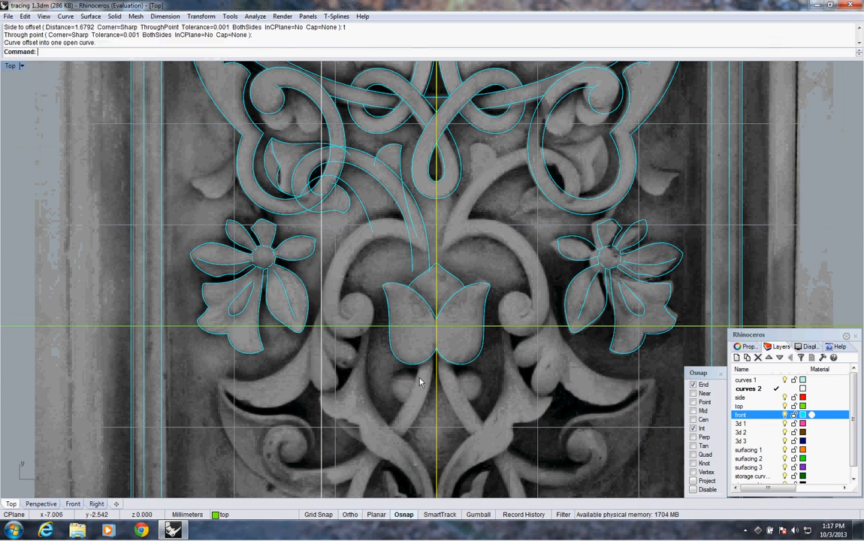
Step: Offset the horizontal axis about 1.2 mm downward, through a point at the bottom of the left scroll
left_click(353, 329)
key("Return")
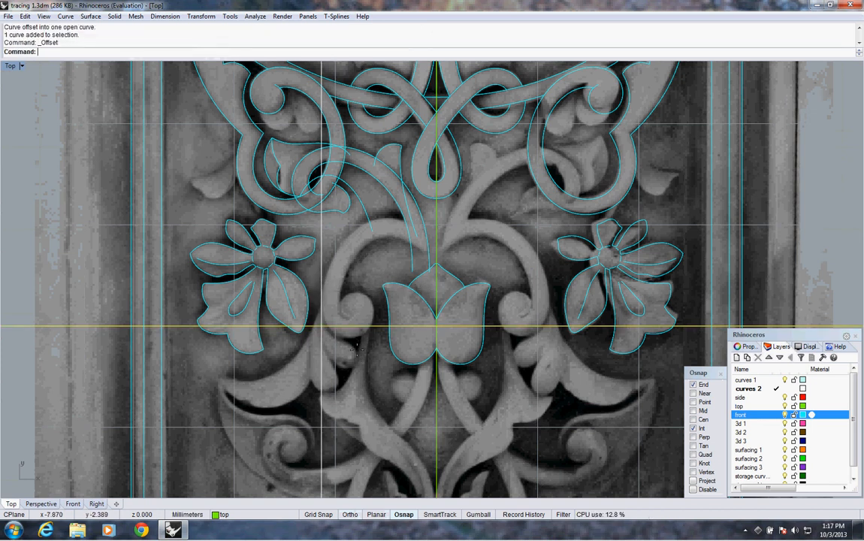
type("t")
key("Return")
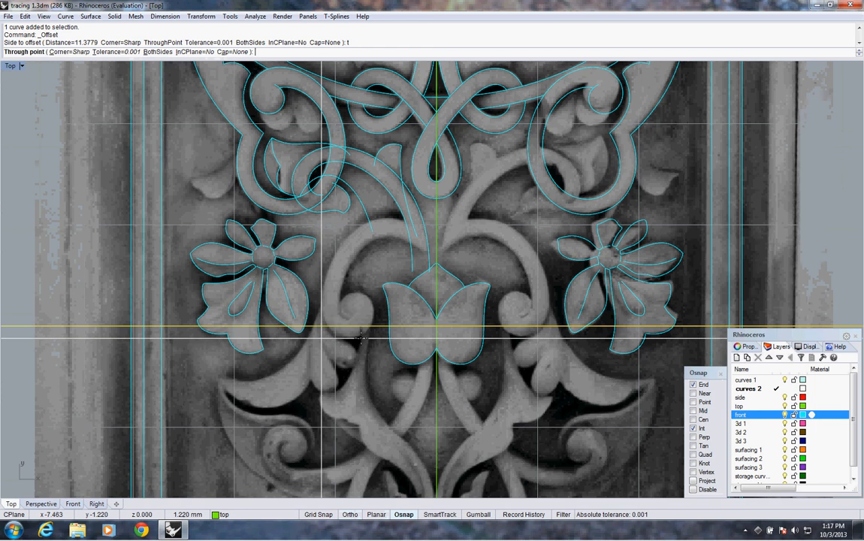
left_click(361, 337)
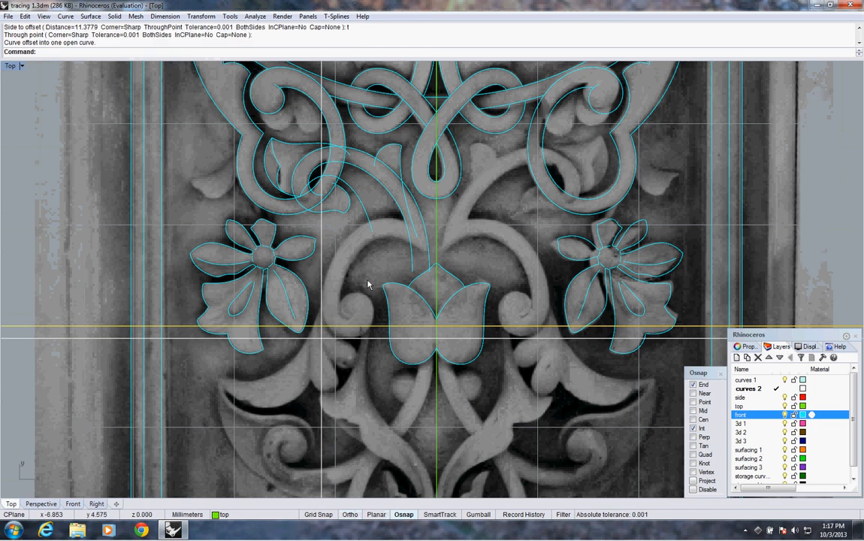
Step: Offset the horizontal axis about 10.6 mm upward, through a point at the top of the left scroll
key("Return")
type("t")
key("Return")
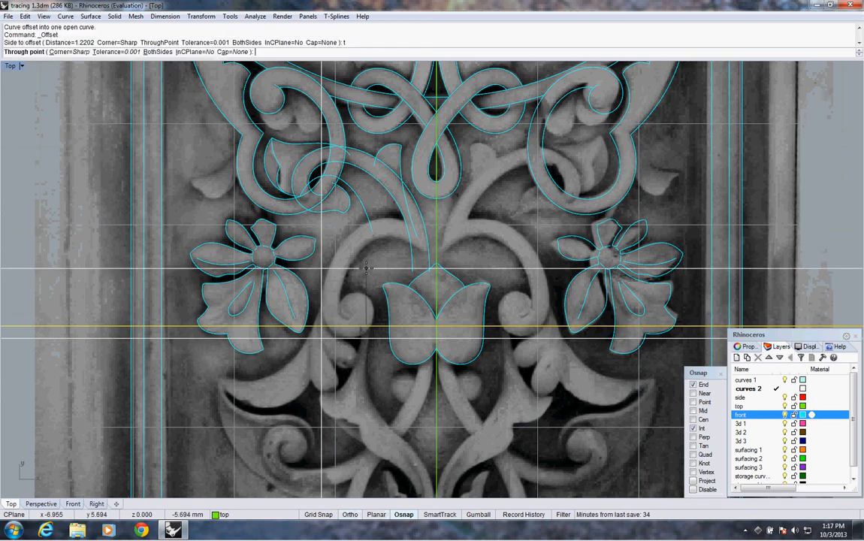
left_click(373, 218)
Step: Offset the central vertical axis about 0.9 mm to the left, at the inner end of the left scroll
left_click(428, 262)
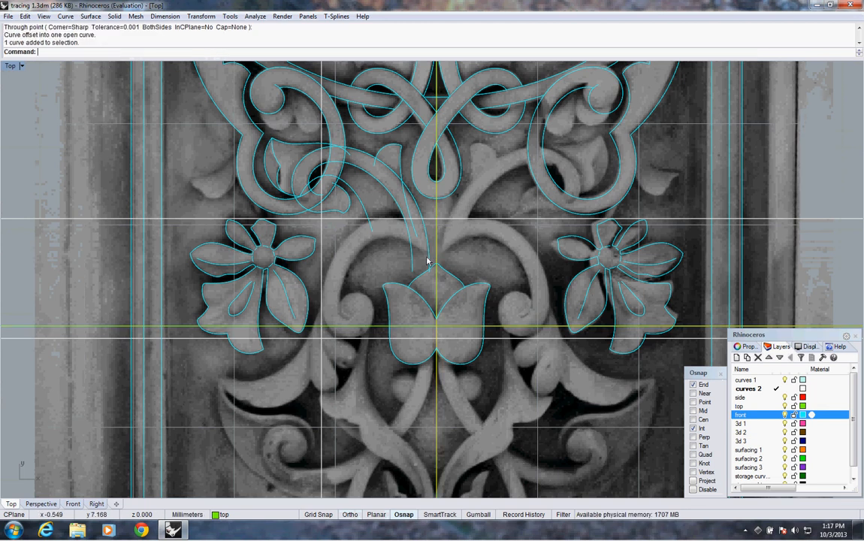
key("Return")
type("t")
key("Return")
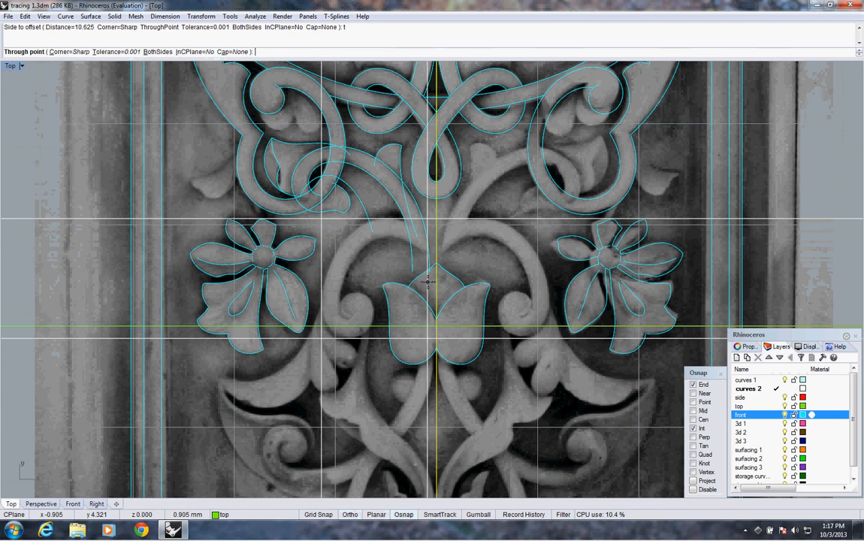
left_click(426, 282)
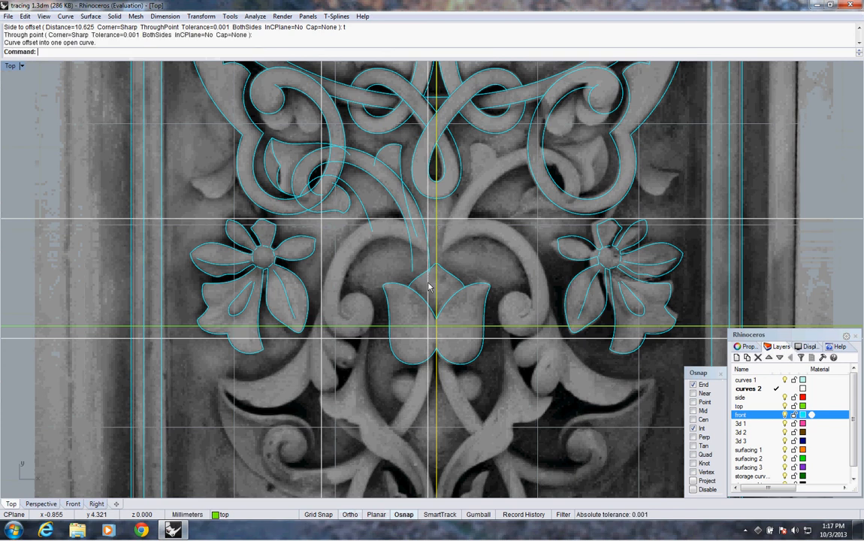
Step: Fillet the four offset lines at radius 0 to form a rectangle around the left scroll
left_click(428, 284)
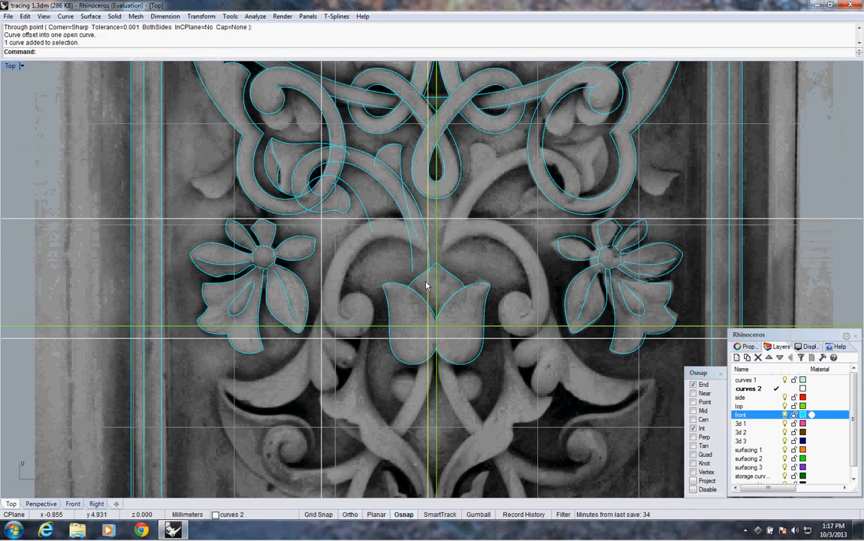
right_click(132, 53)
left_click(158, 192)
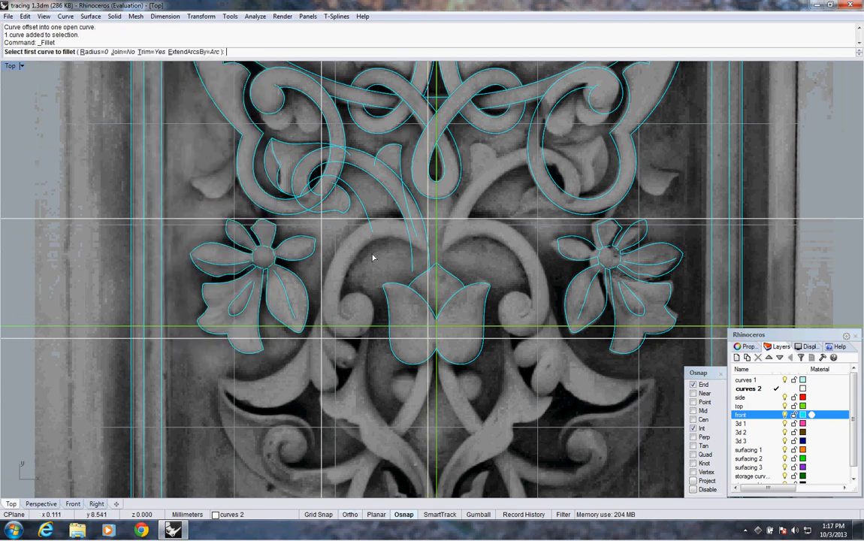
left_click(338, 222)
left_click(339, 226)
right_click(422, 227)
left_click(424, 220)
left_click(429, 228)
right_click(428, 315)
left_click(427, 322)
left_click(414, 340)
right_click(333, 343)
left_click(323, 332)
left_click(326, 338)
scroll(401, 326, "down", 3)
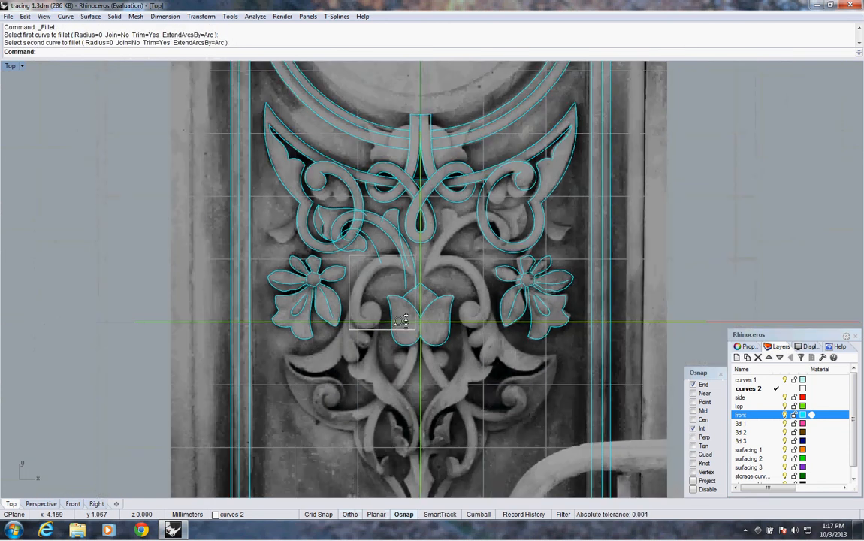
scroll(421, 308, "up", 3)
right_click_drag(468, 306, 454, 328)
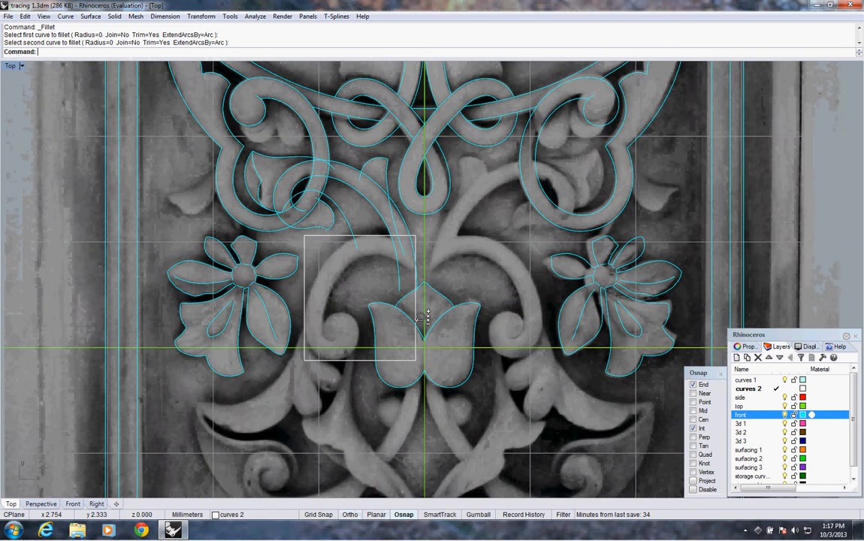
scroll(424, 317, "down", 3)
scroll(421, 318, "up", 3)
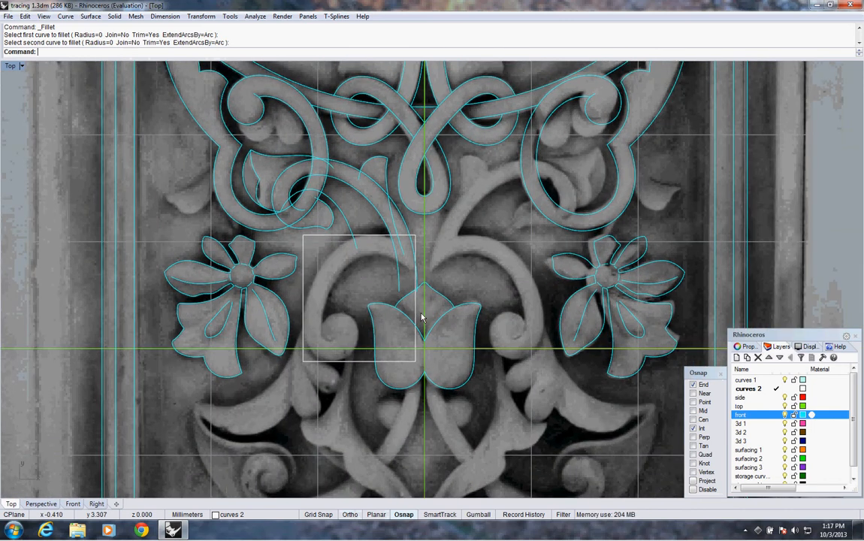
Step: Offset the frame's inner vertical edge about 5.4 mm to the left, through a point at the inner edge of the scroll's curl
left_click(418, 312)
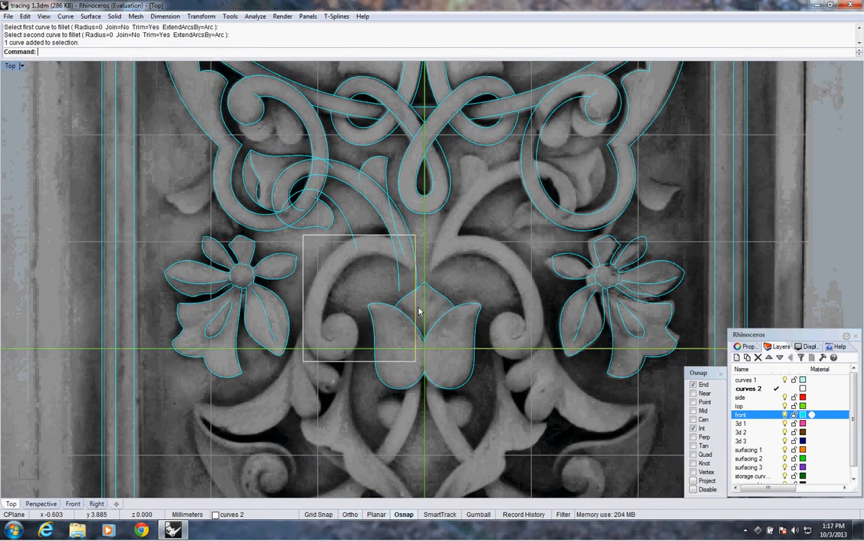
right_click(272, 55)
left_click(303, 148)
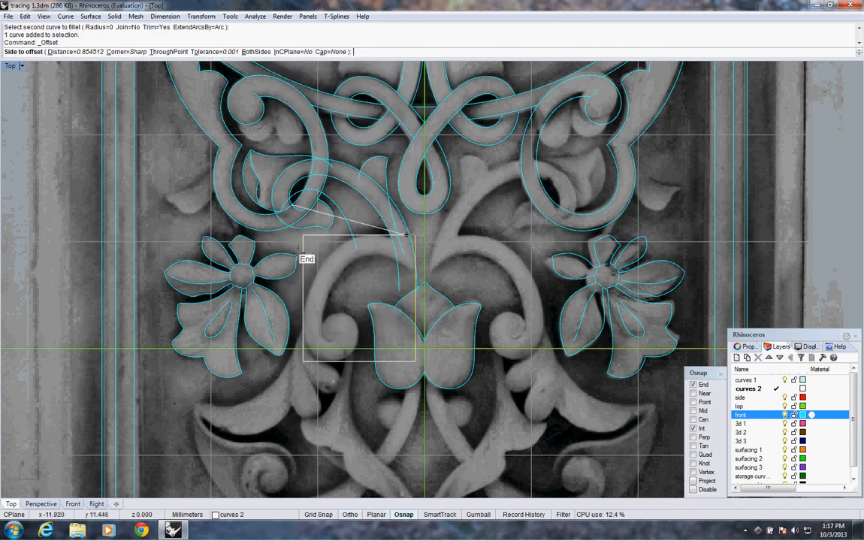
type("t")
key("Return")
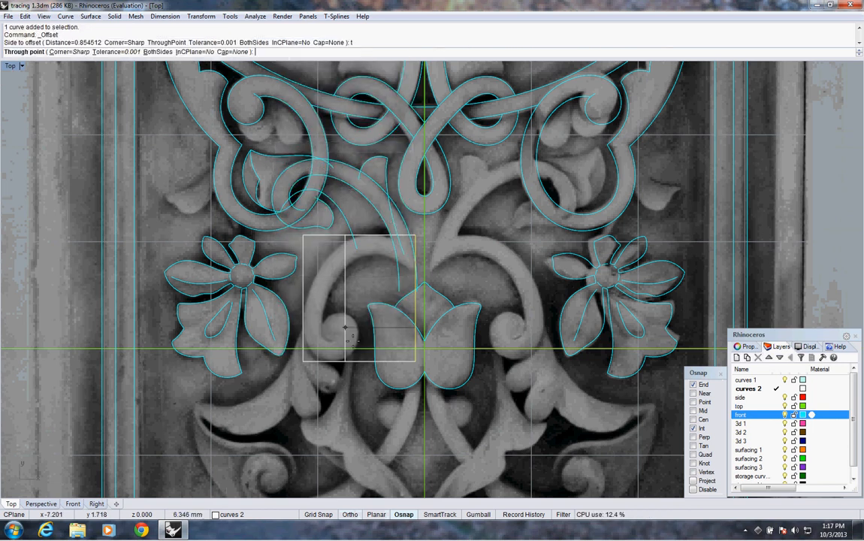
left_click(358, 355)
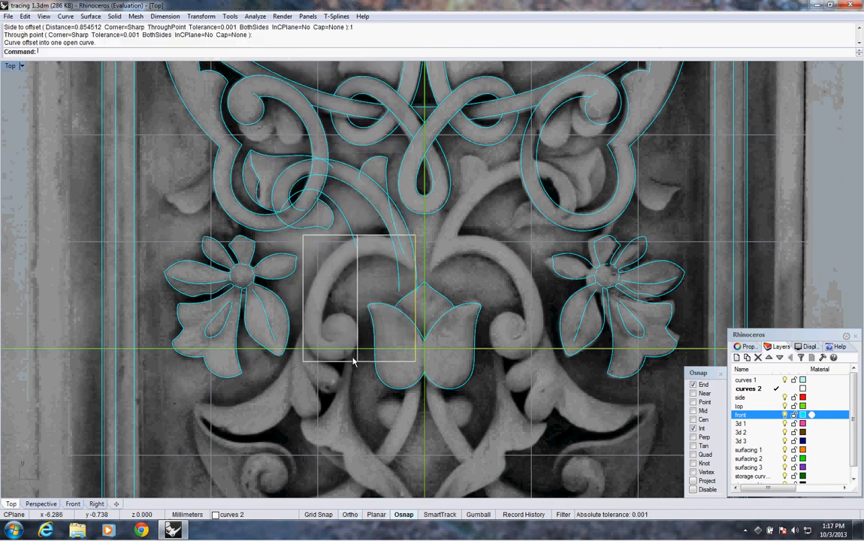
Step: Offset the frame's bottom edge about 4.5 mm upward, through a point at the top of the scroll's curl
left_click(349, 361)
right_click(349, 361)
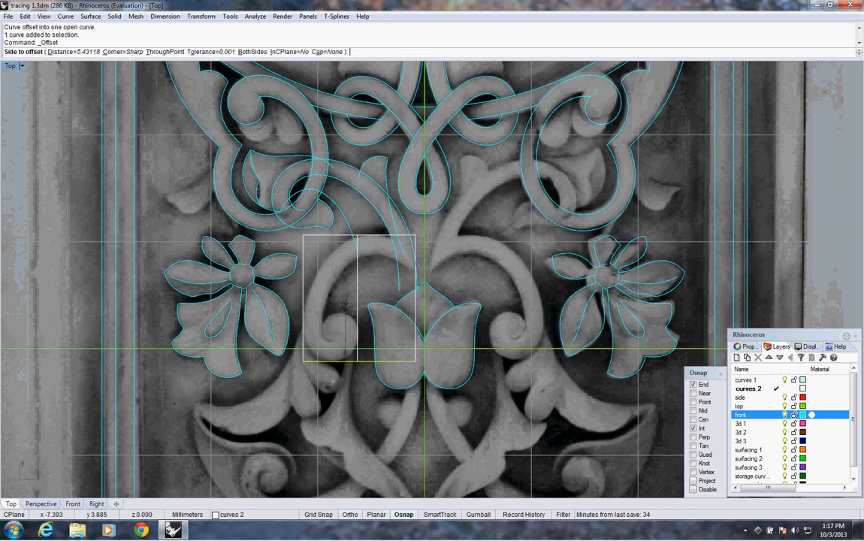
type("t")
key("Return")
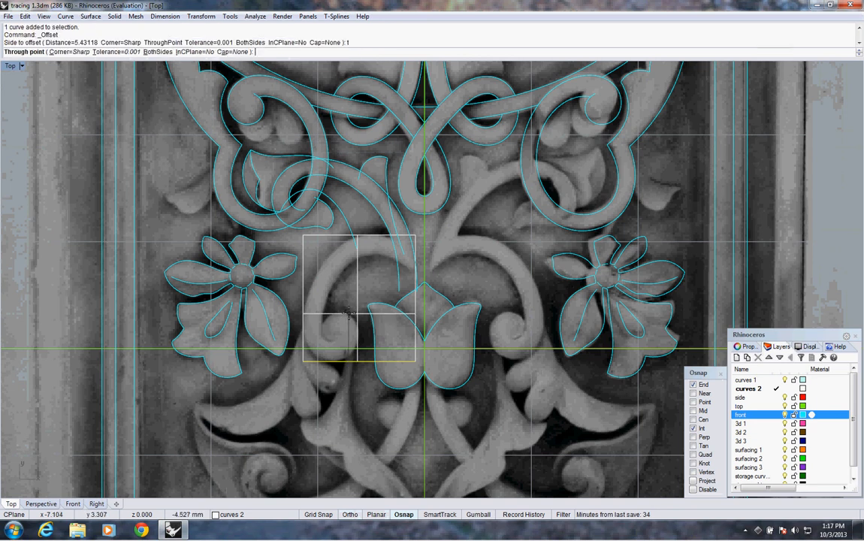
left_click(348, 313)
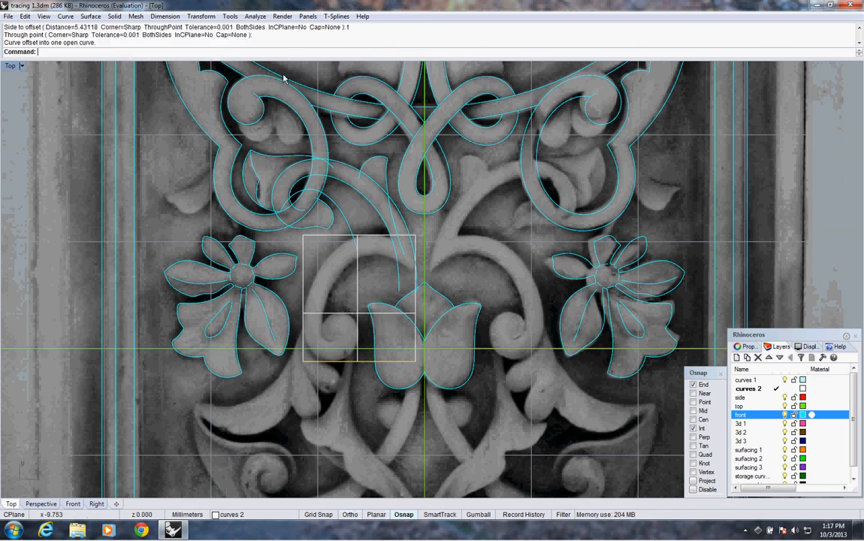
Step: Fillet the two new offset lines at radius 0 to form a small rectangle around the left scroll's curl
right_click(277, 52)
left_click(324, 146)
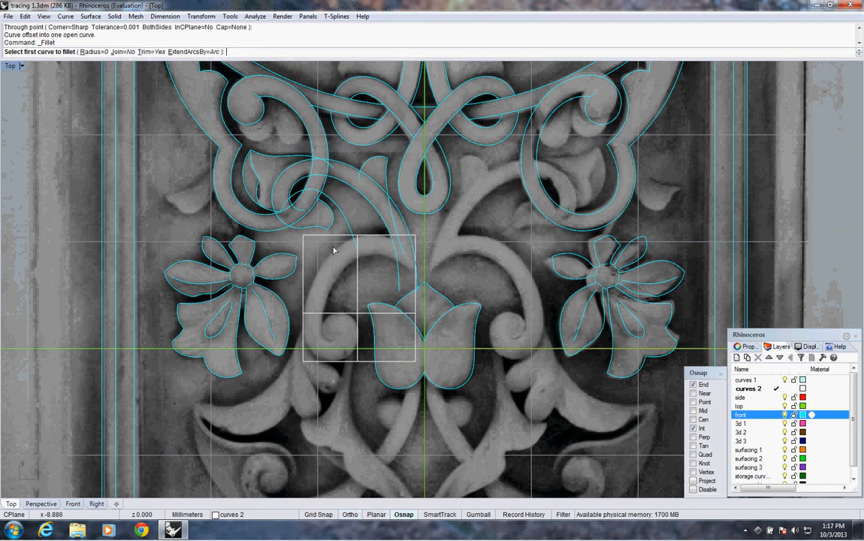
left_click(357, 326)
Step: Draw an arc of about 2.85 mm radius tangent to the left and bottom edges of the small rectangle, keeping the lower-left corner segment
right_click_drag(355, 345, 354, 334)
scroll(334, 350, "up", 2)
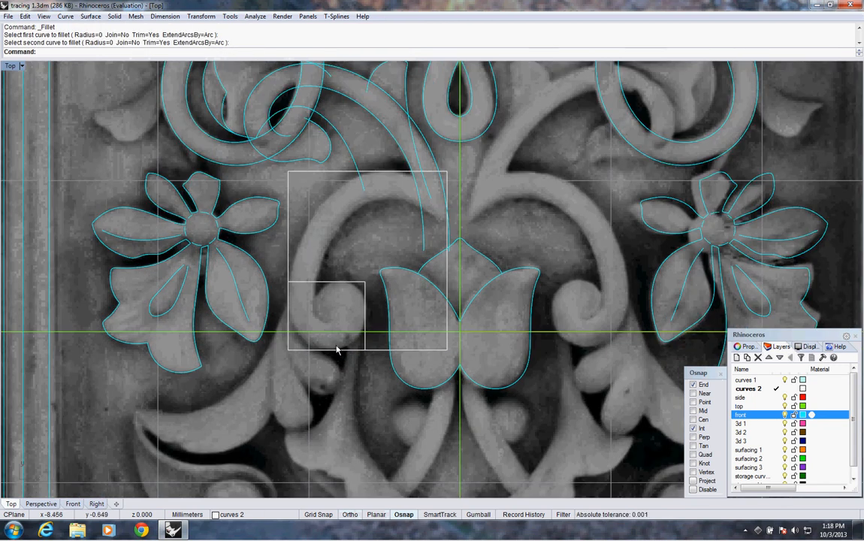
left_click(65, 16)
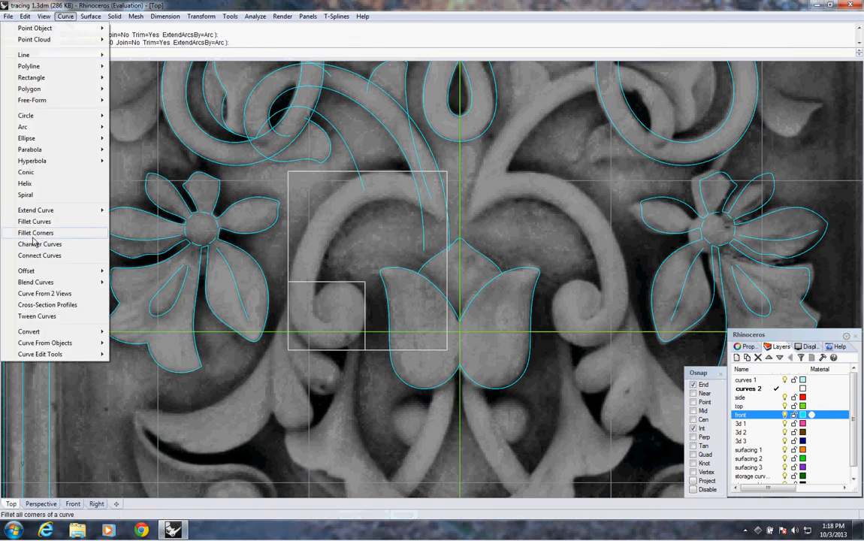
mouse_move(22, 127)
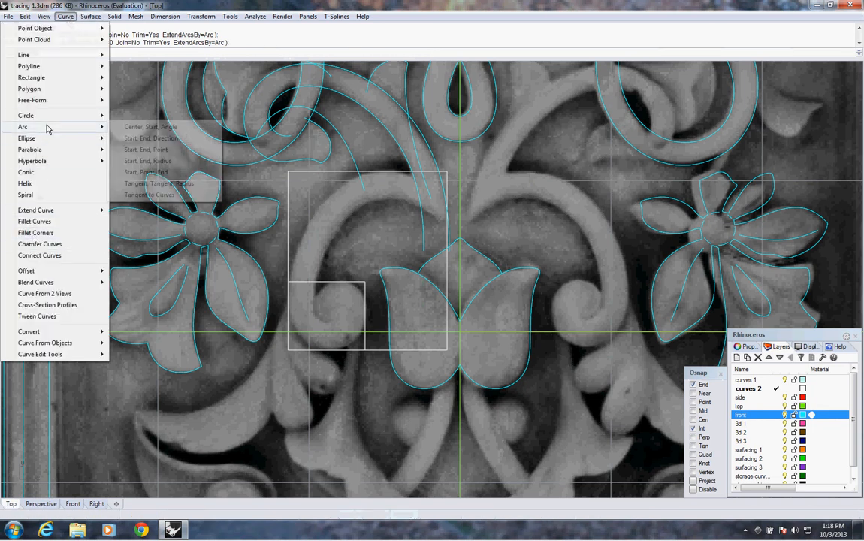
left_click(149, 195)
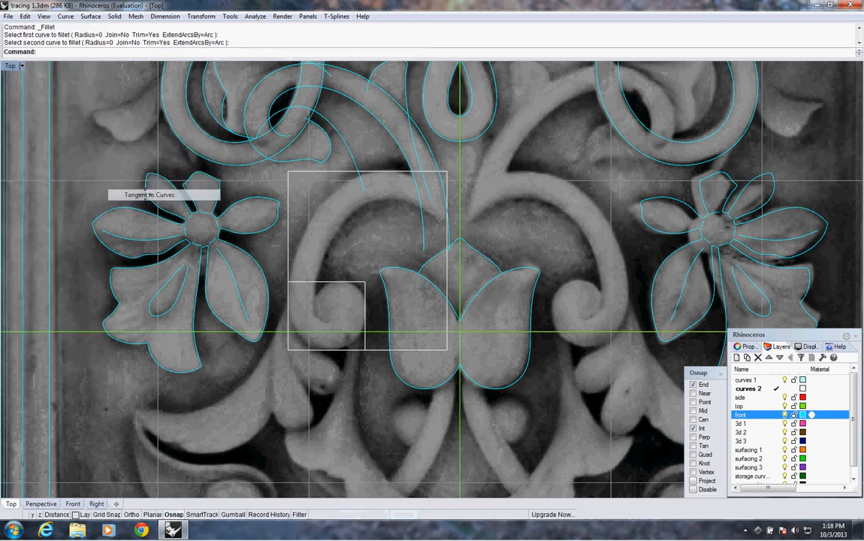
left_click(288, 299)
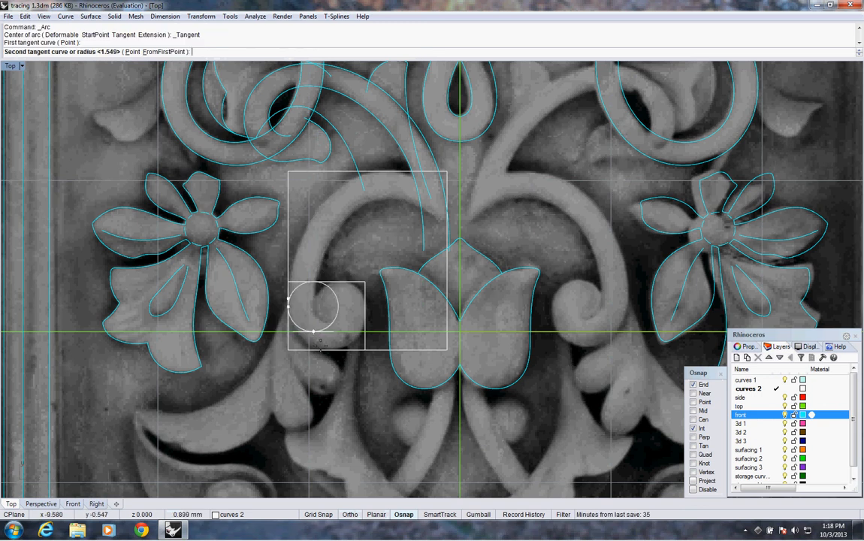
left_click(329, 349)
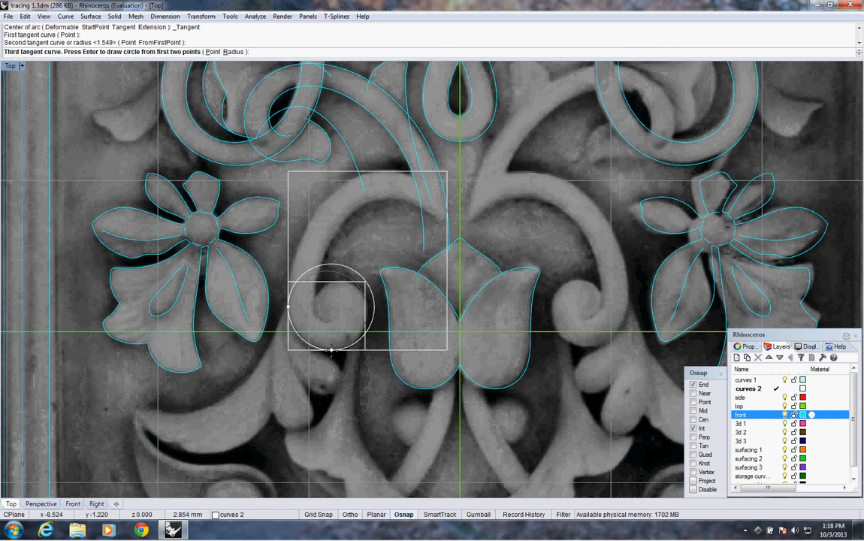
key("Return")
left_click(284, 401)
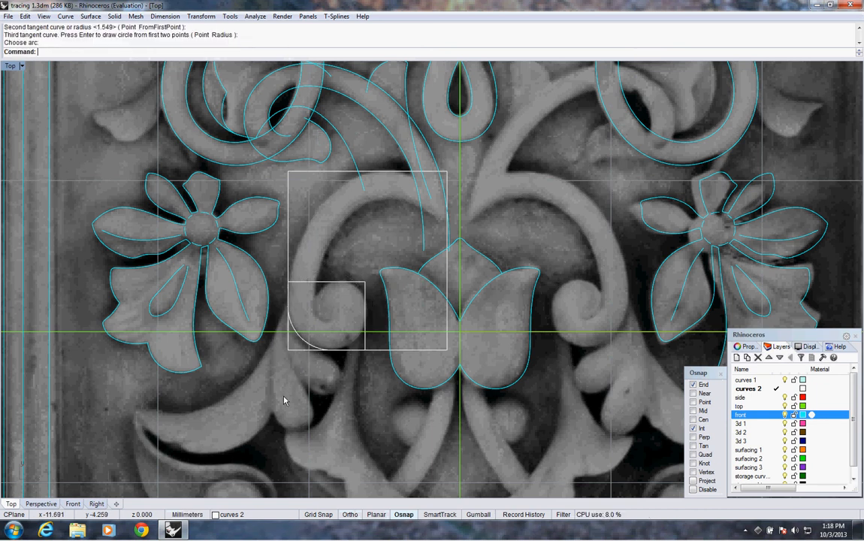
Step: Try to continue the lower-left arc around the scroll's curl with successive arc extensions to points
right_click_drag(328, 362, 347, 382)
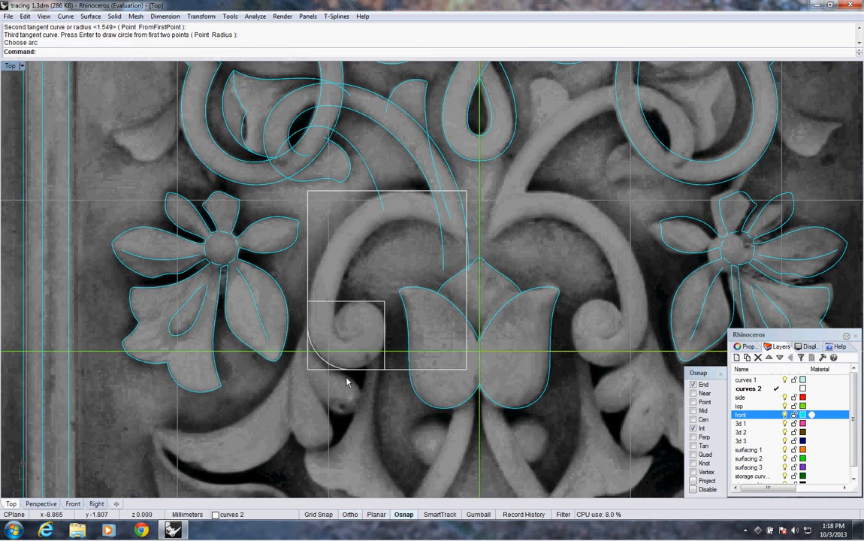
right_click(116, 51)
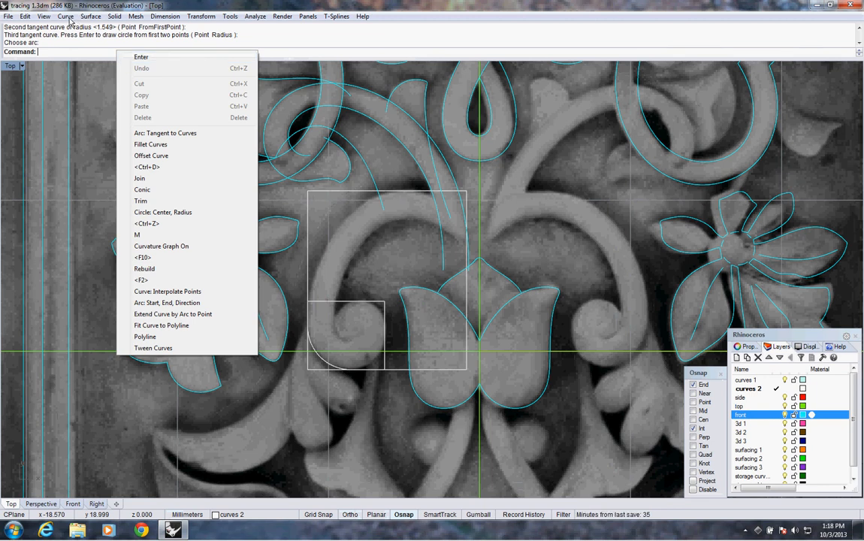
left_click(174, 313)
left_click(331, 366)
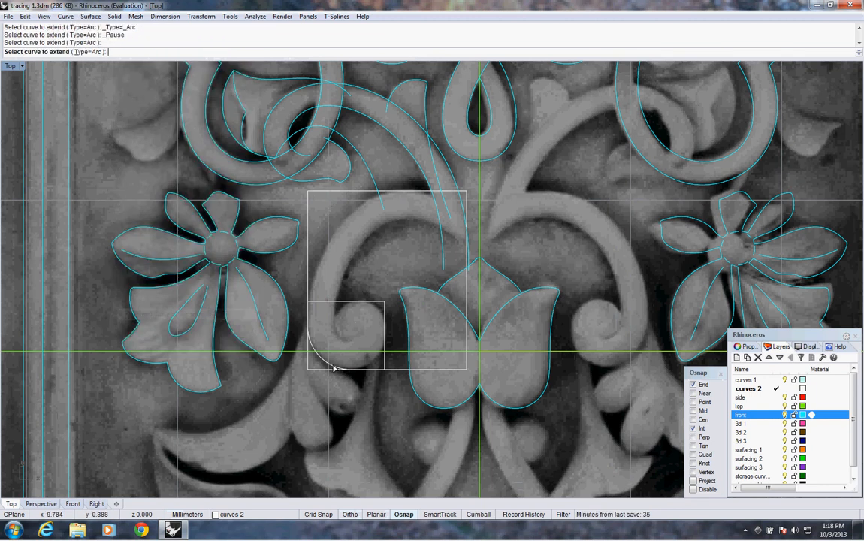
left_click(384, 333)
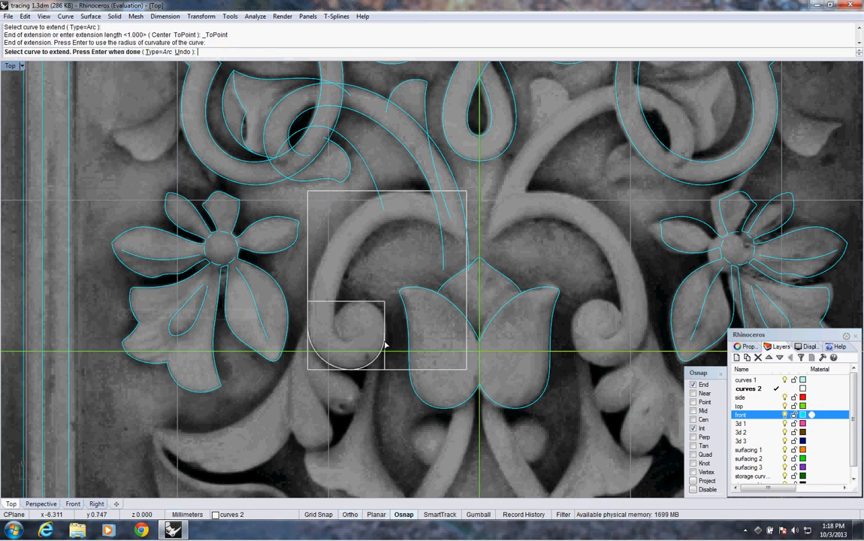
left_click(385, 346)
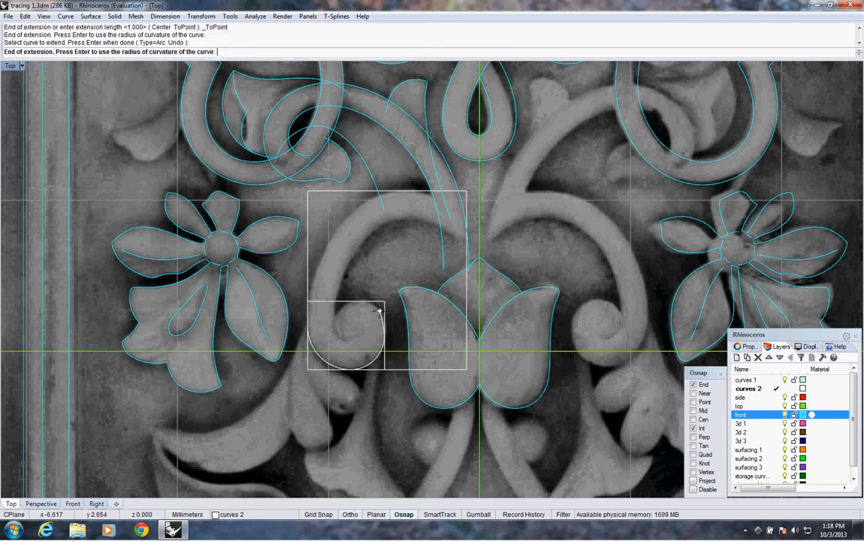
left_click(378, 310)
left_click(374, 306)
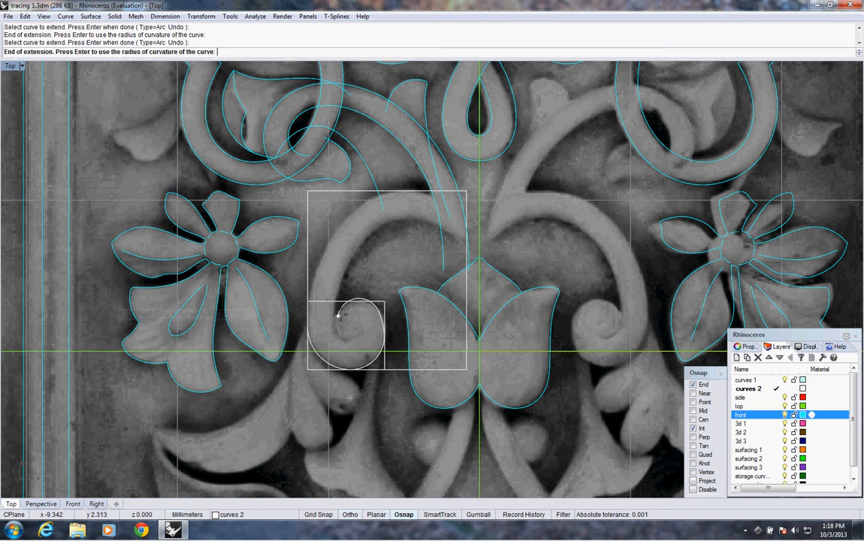
left_click(341, 314)
Step: Undo all the arc extensions around the curl, back to the original lower-left arc
key("ctrl+z")
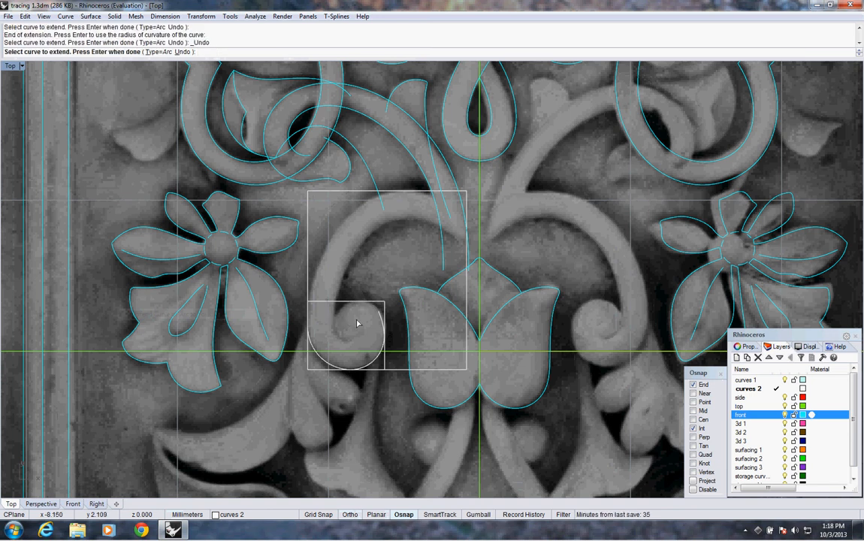
key("ctrl+z")
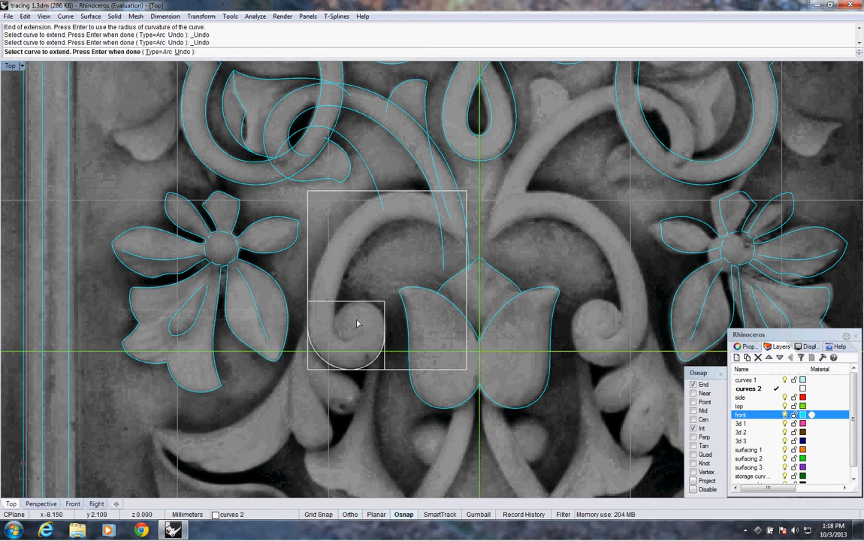
key("ctrl+z")
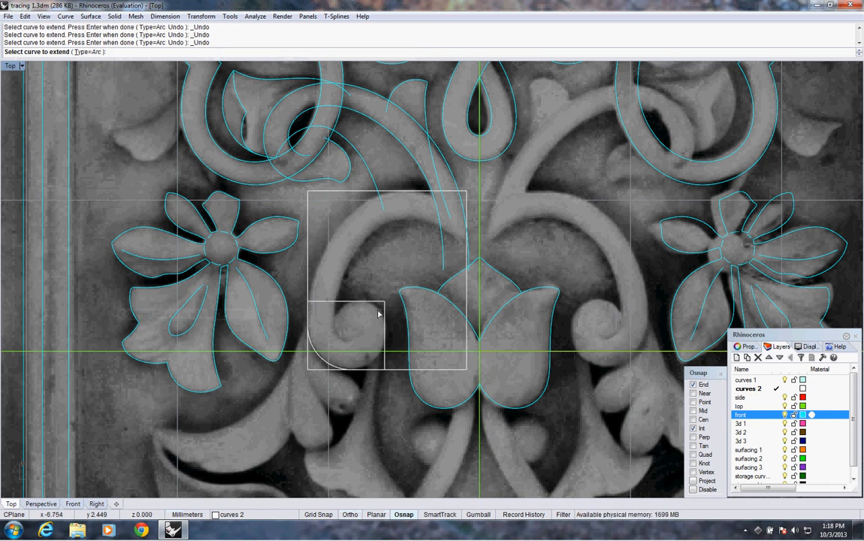
Step: Draw an arc of about 1.7 mm radius tangent to the top and right edges of the small rectangle, keeping the upper-right corner segment
right_click(180, 53)
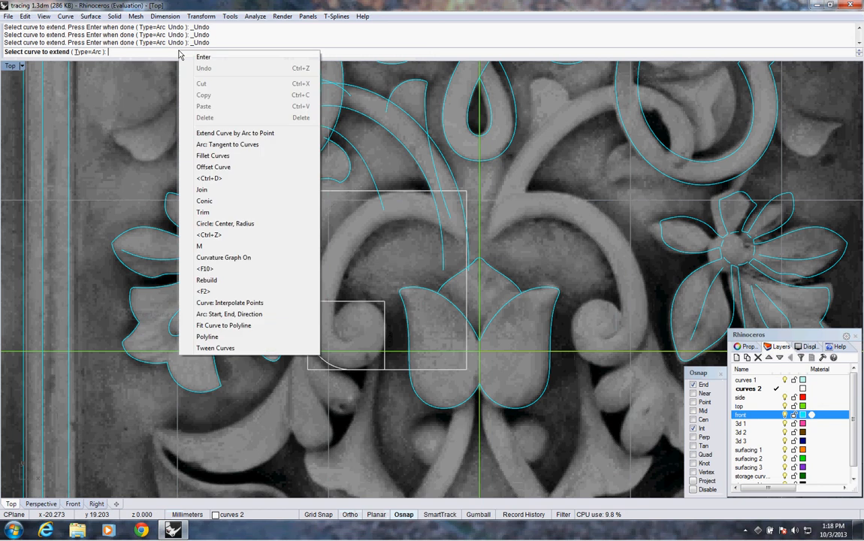
left_click(228, 145)
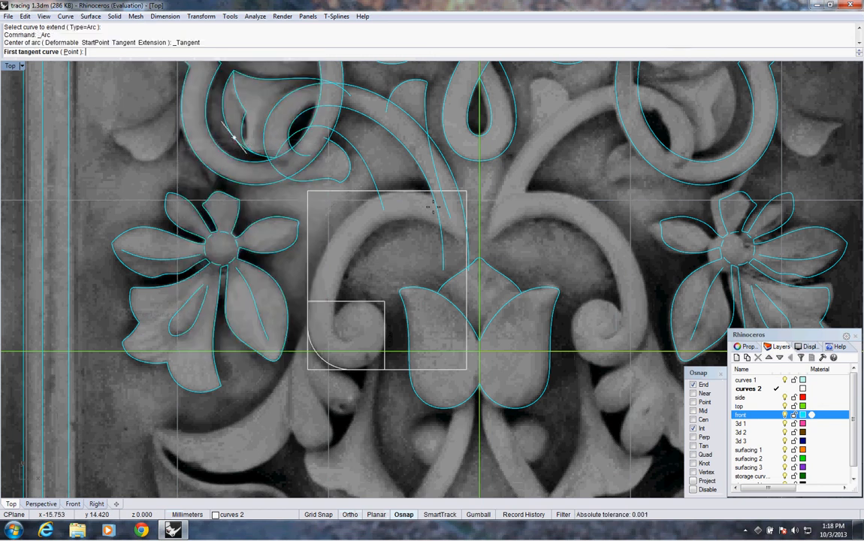
left_click(346, 303)
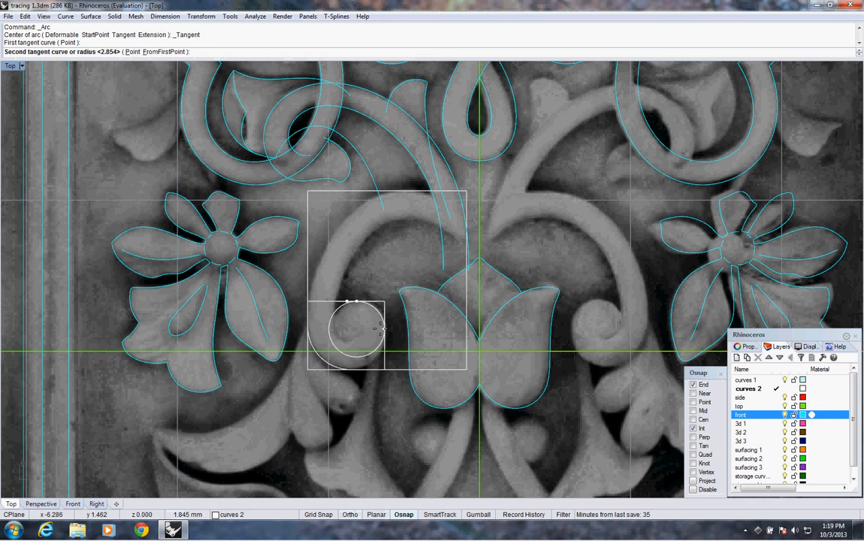
left_click(381, 328)
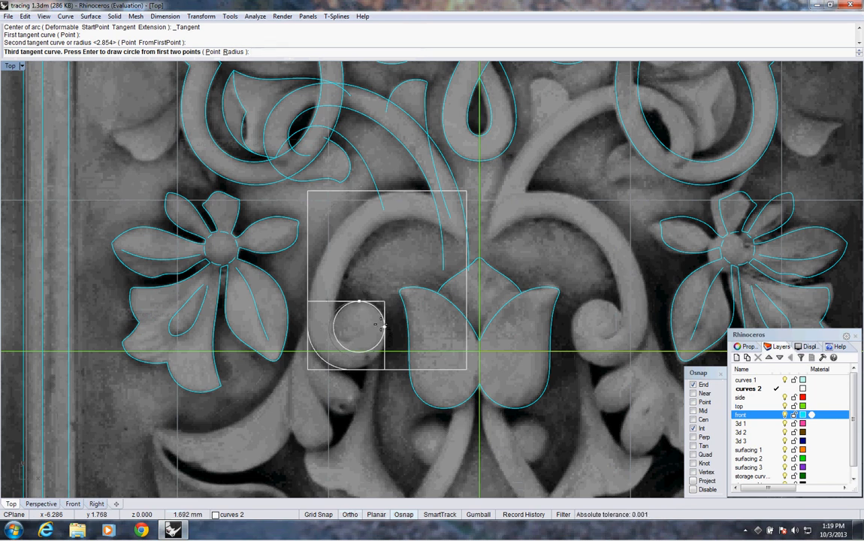
left_click(382, 324)
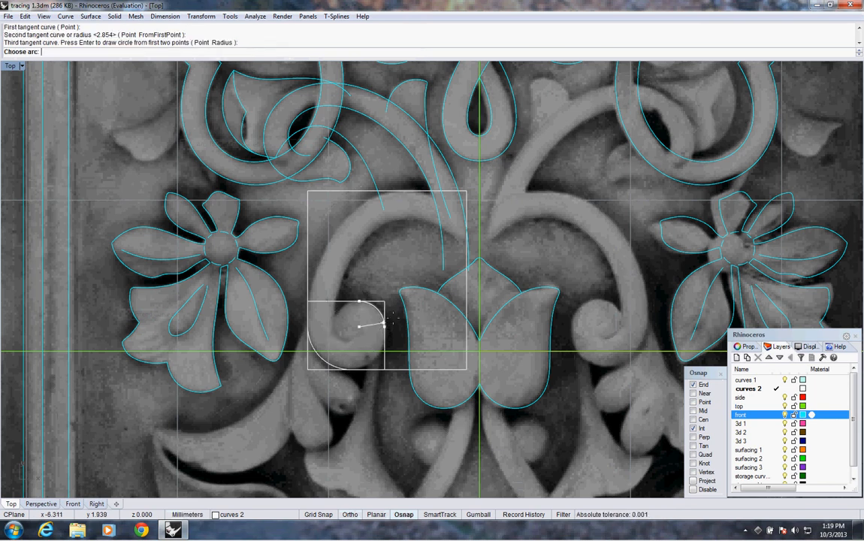
left_click(392, 322)
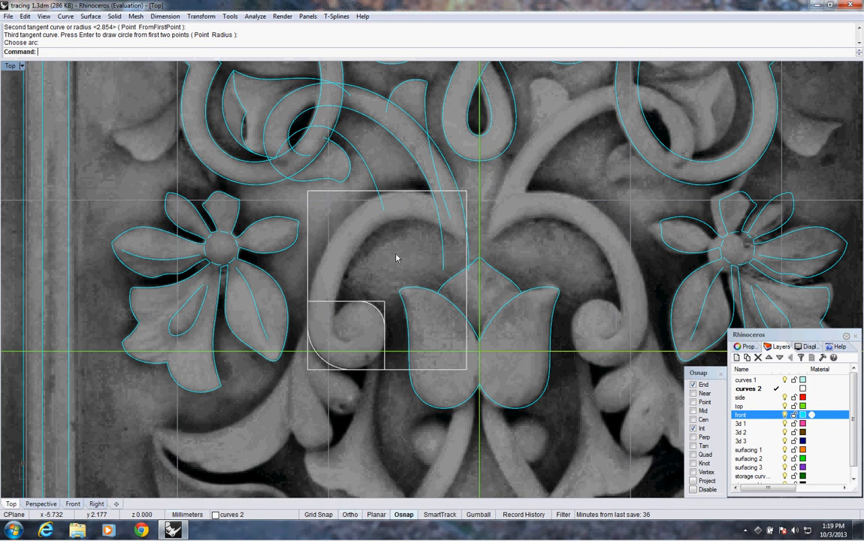
Step: Blend the lower-left and upper-right arcs with a curvature-continuous Adjustable Curve Blend, shaping its control points to follow the scroll's lower-right outline
left_click(65, 16)
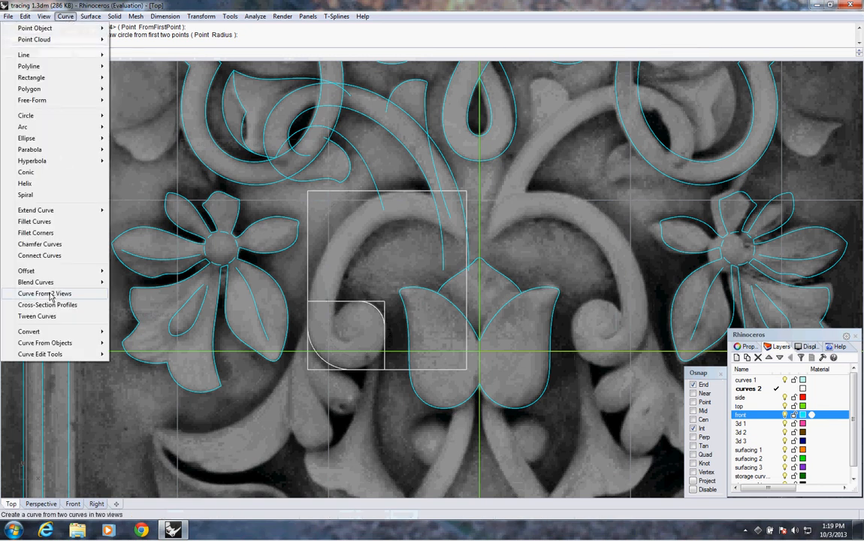
mouse_move(46, 281)
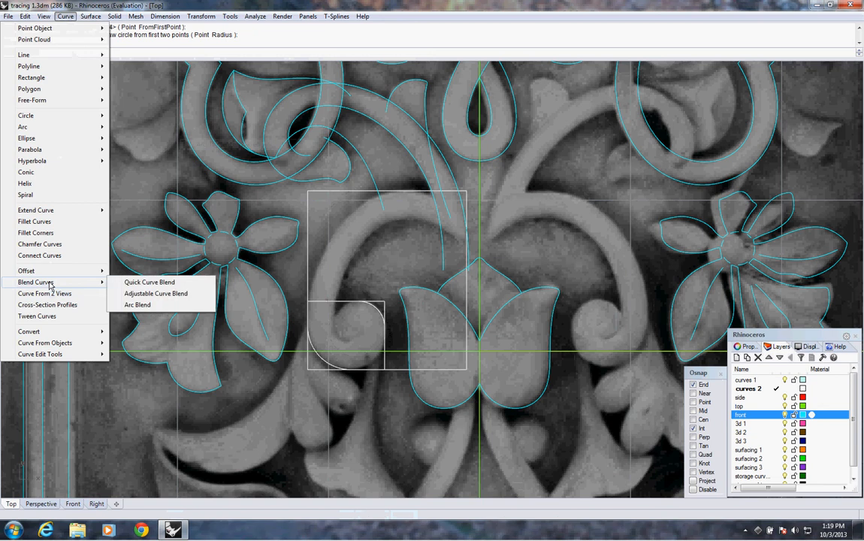
left_click(154, 292)
left_click(340, 366)
left_click(380, 319)
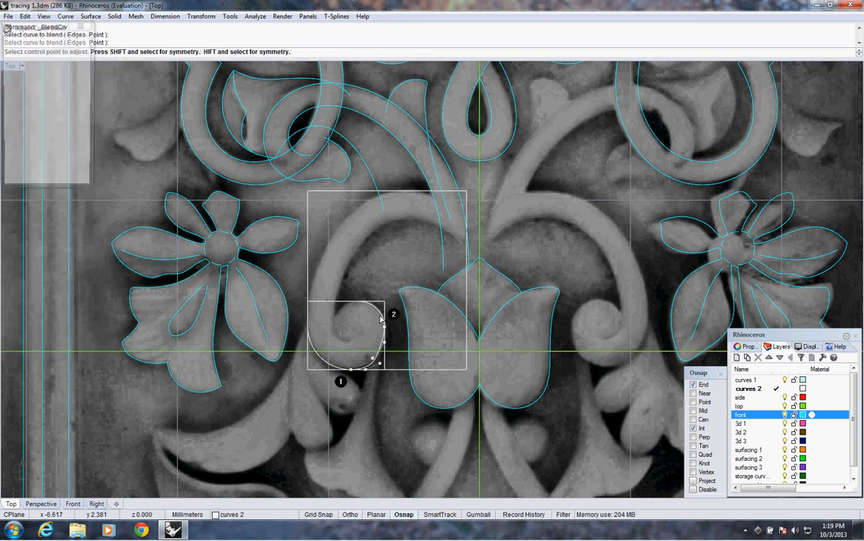
scroll(379, 364, "up", 8)
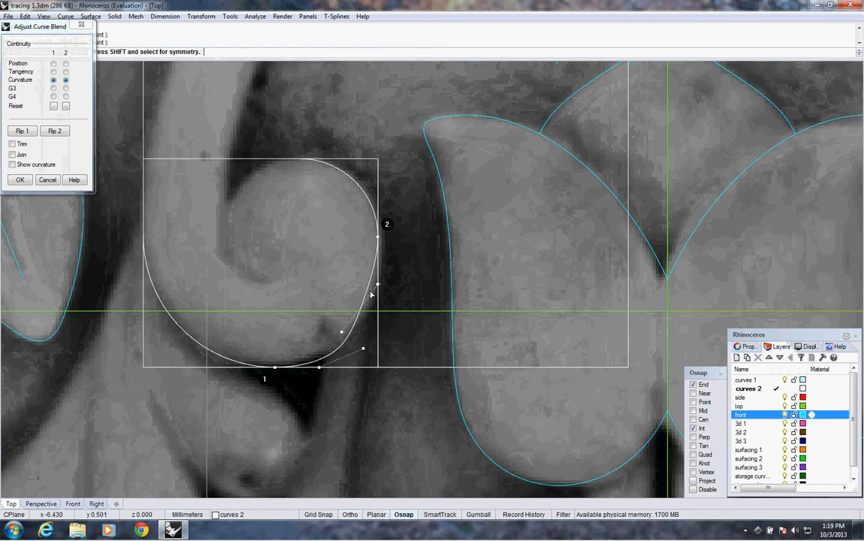
left_click_drag(378, 286, 377, 261)
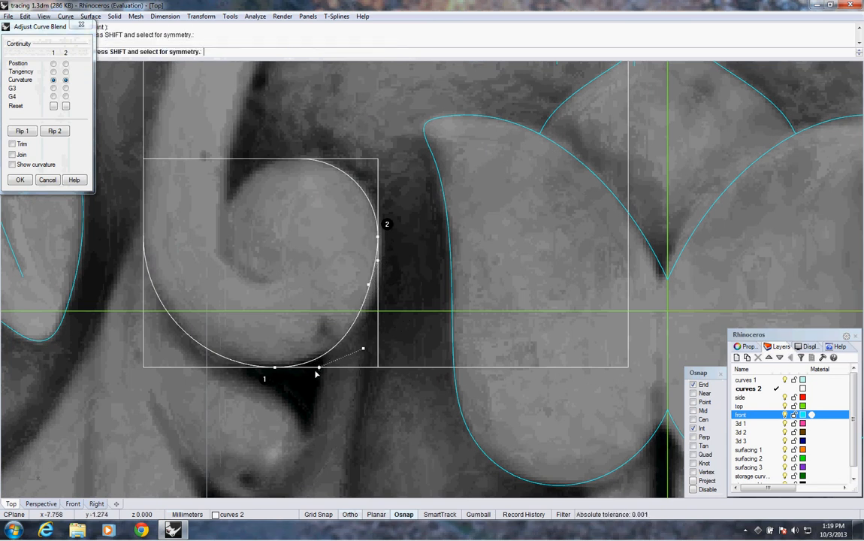
left_click_drag(319, 368, 388, 355)
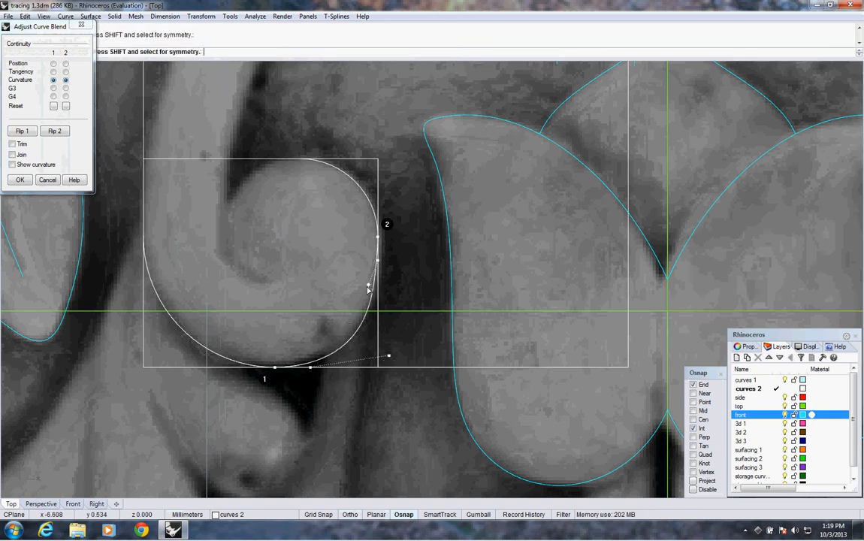
mouse_move(368, 285)
left_mouse_down()
mouse_move(375, 309)
mouse_move(368, 284)
left_mouse_up()
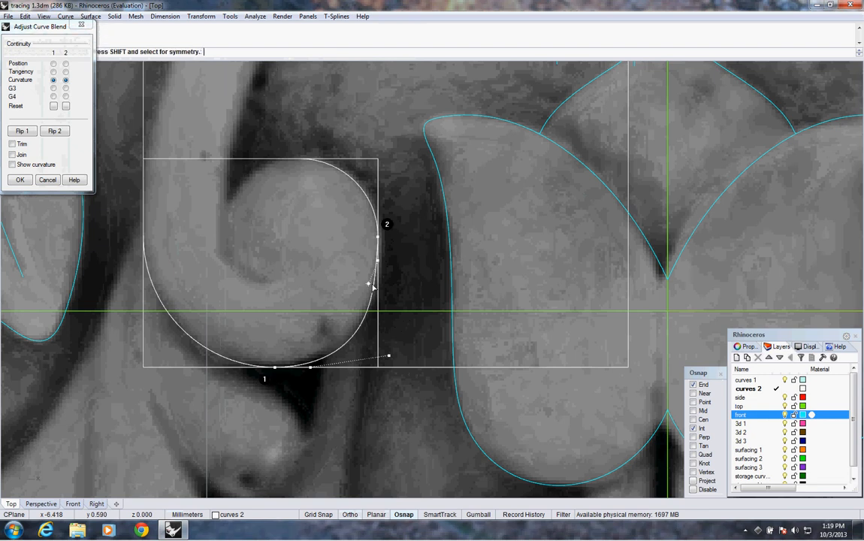
key("Return")
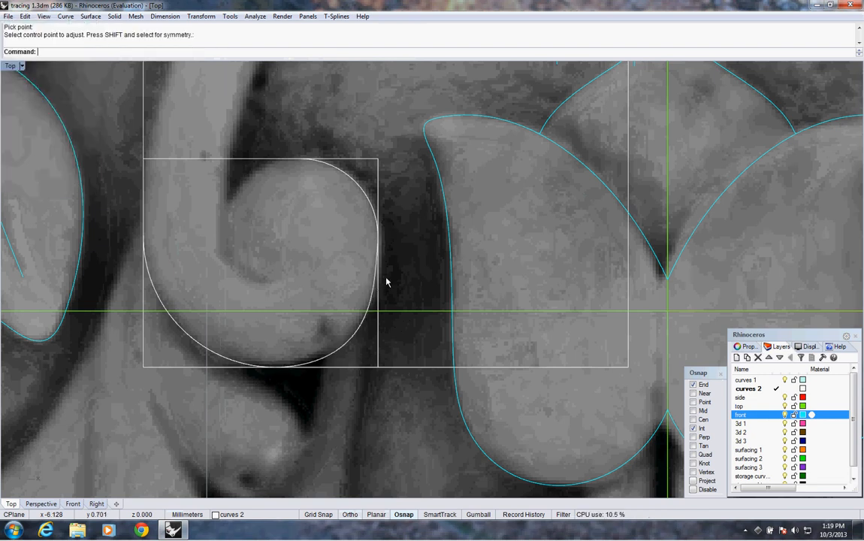
Step: Extend the upper-right arc with two arc extensions to points, following the curl's inner edge until it ends inside the scroll
scroll(386, 282, "down", 5)
right_click_drag(370, 286, 396, 311)
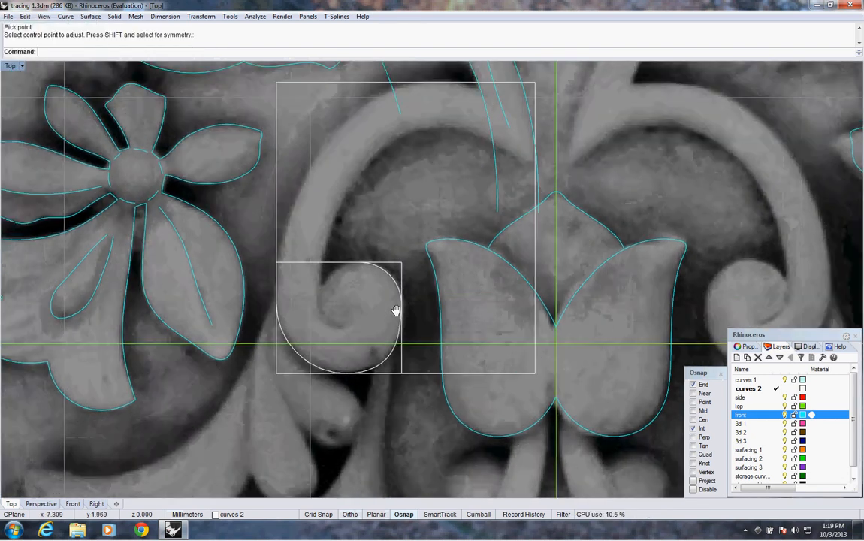
right_click_drag(332, 278, 348, 291)
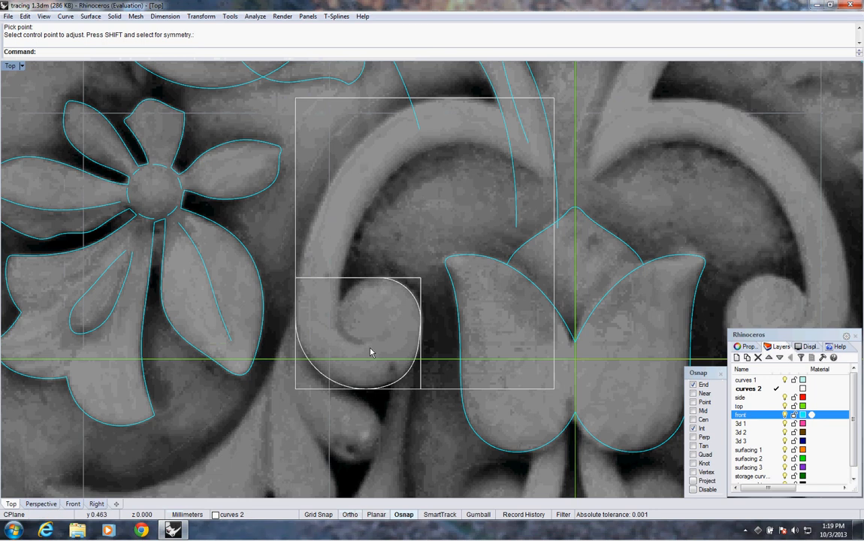
left_click(66, 16)
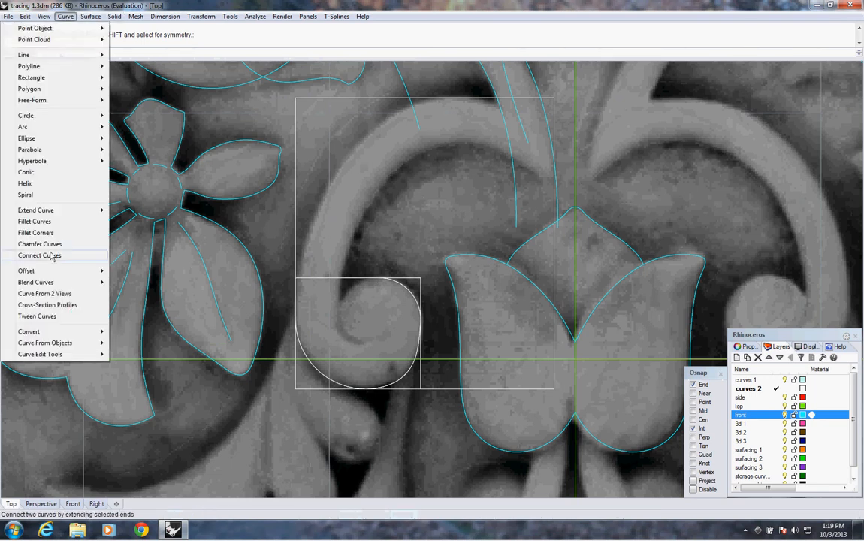
mouse_move(68, 211)
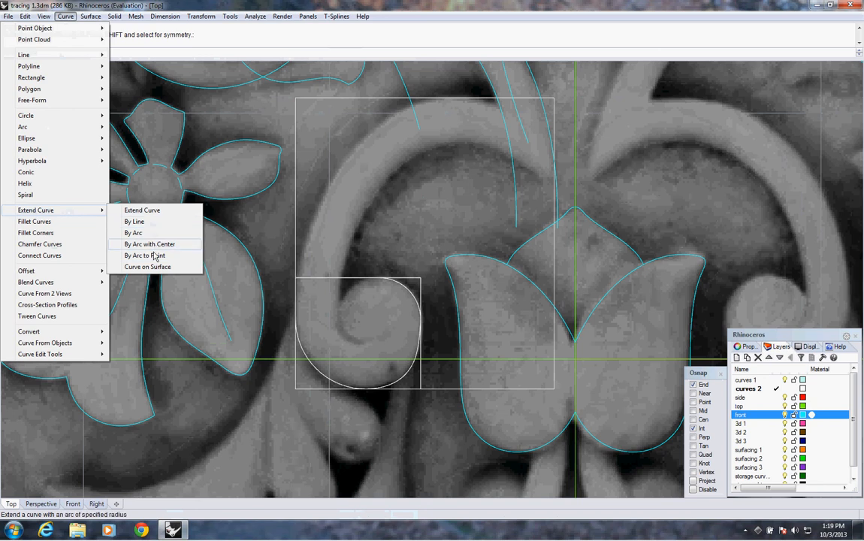
left_click(139, 233)
left_click(394, 286)
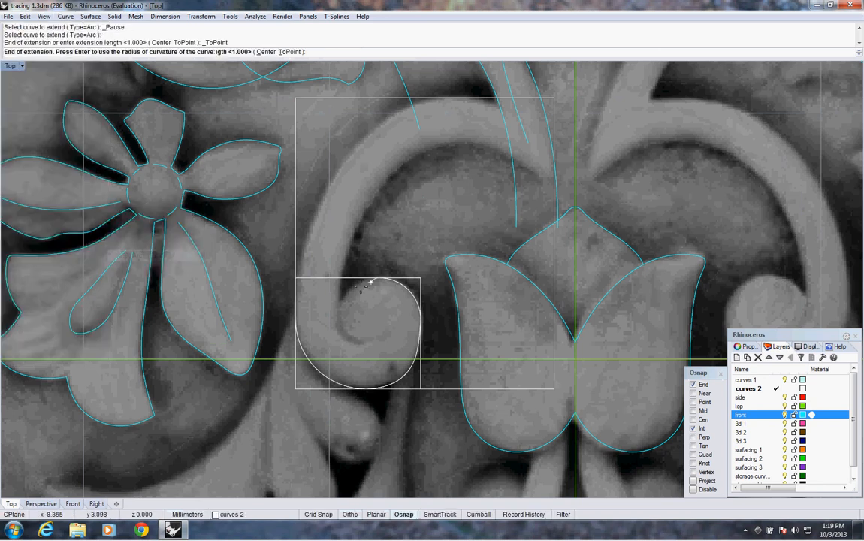
left_click(340, 314)
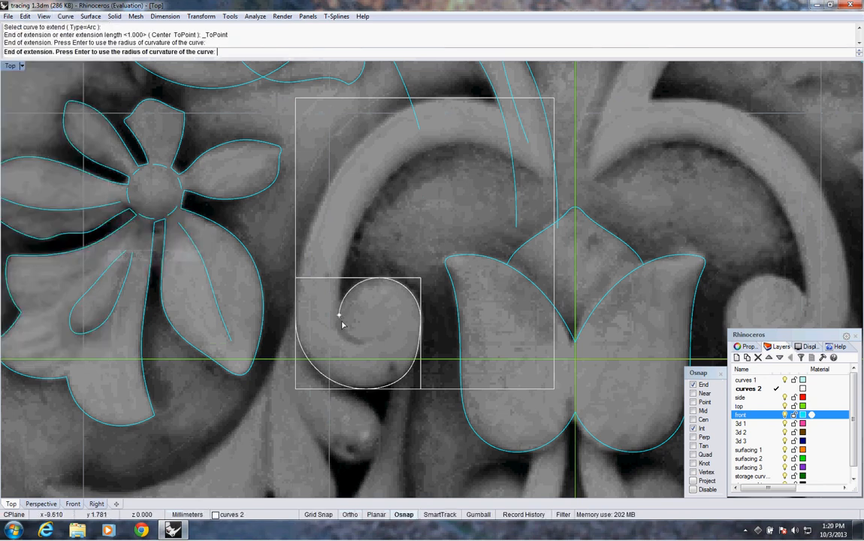
key("Return")
key("Return")
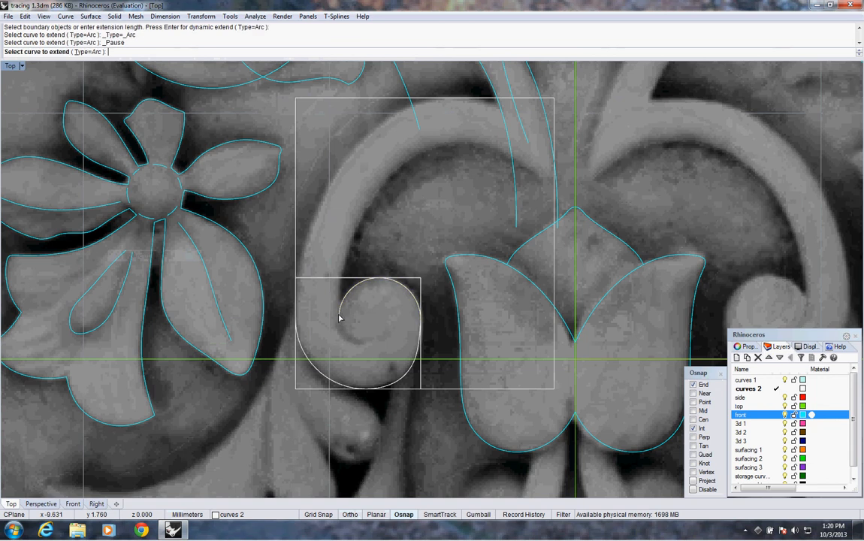
left_click(339, 313)
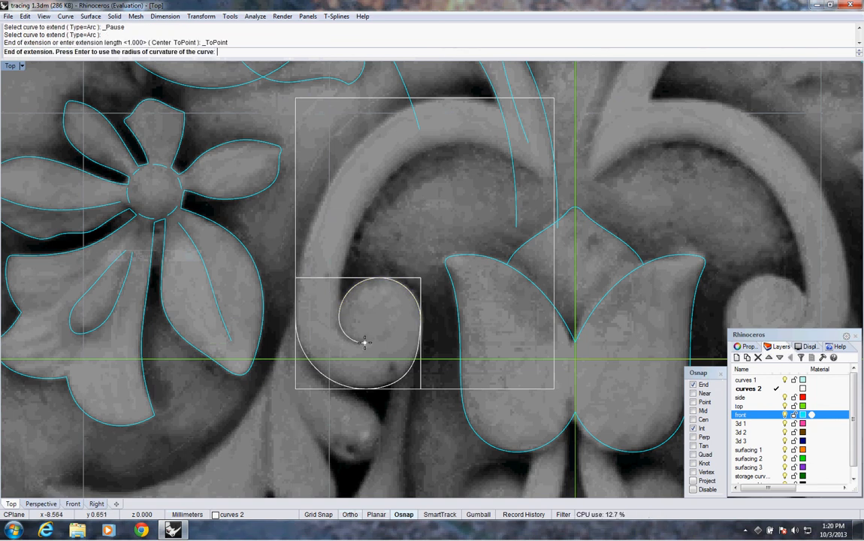
left_click(365, 341)
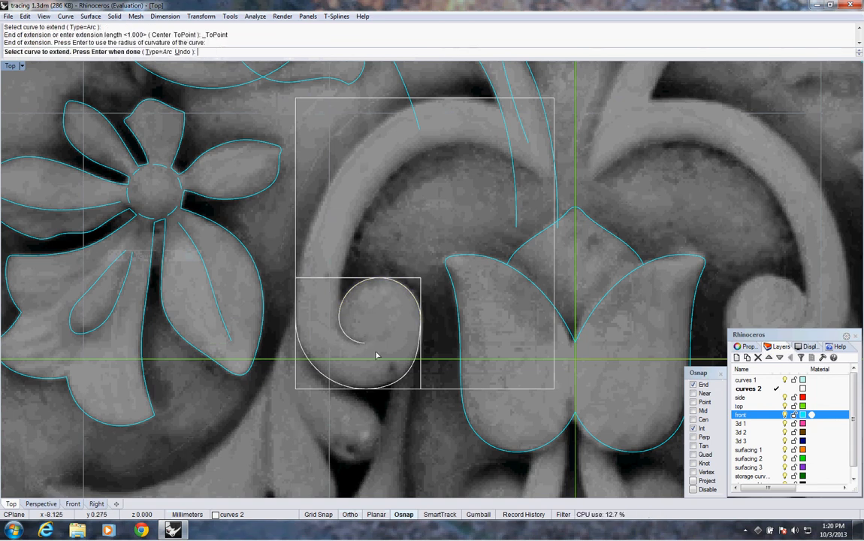
Step: Extend the lower-left arc by arcs to points up the stem's outer edge, over its crest and down towards the central stem
left_click(298, 338)
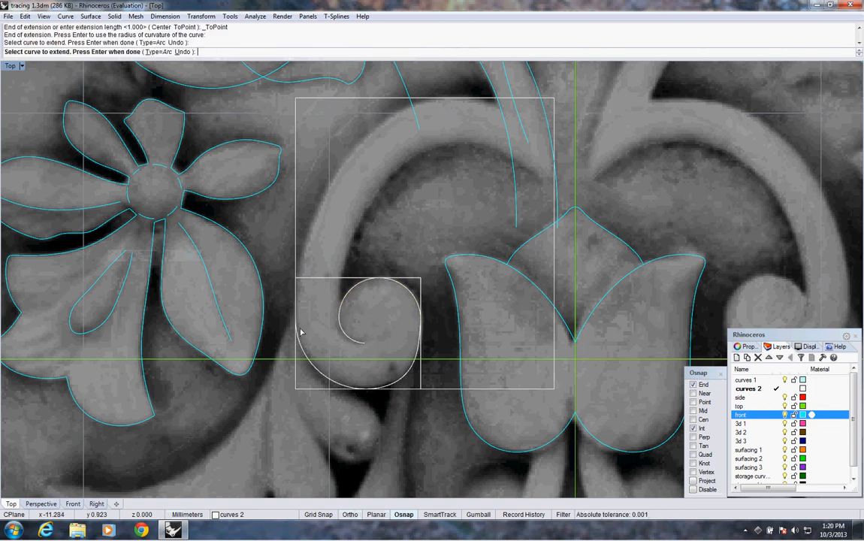
left_click(356, 147)
left_click(353, 154)
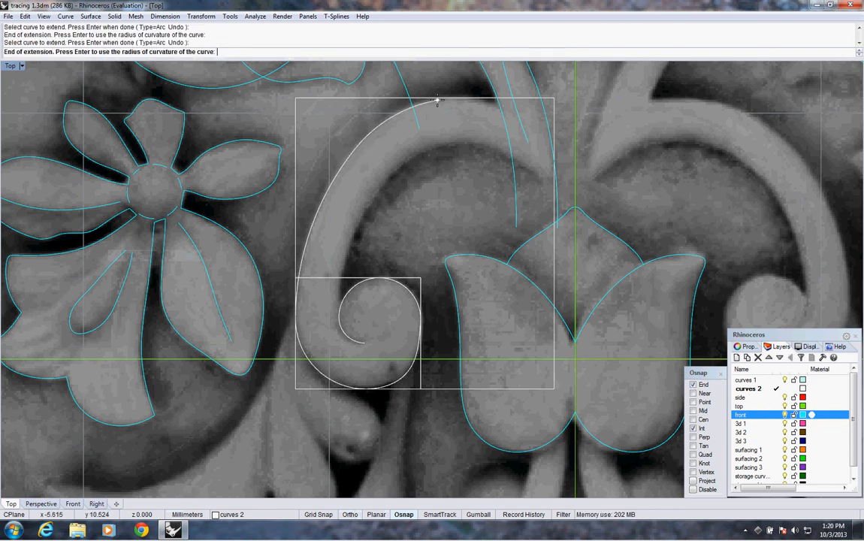
left_click(436, 100)
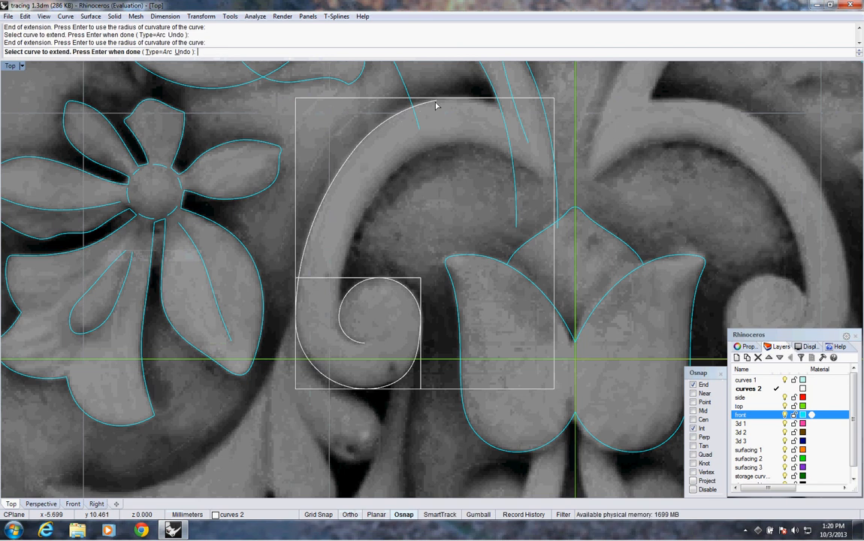
left_click(438, 104)
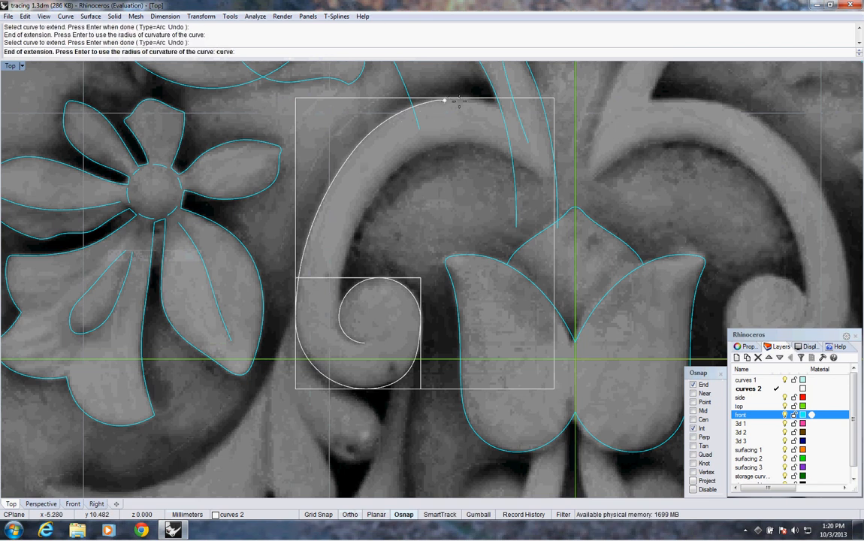
left_click(537, 138)
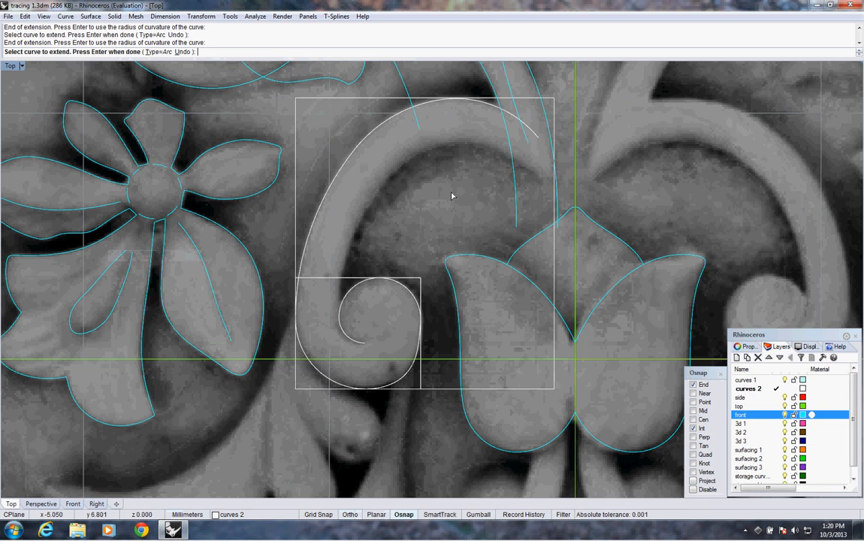
key("Return")
Step: Join the long outer curve, the blend and the inner curl curve into one open curve
left_click(337, 187)
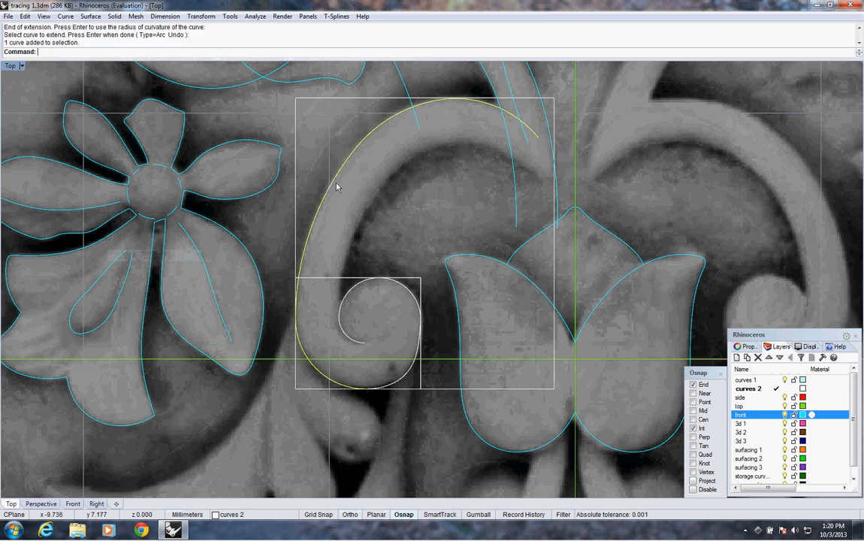
left_click(398, 384)
left_click(410, 300)
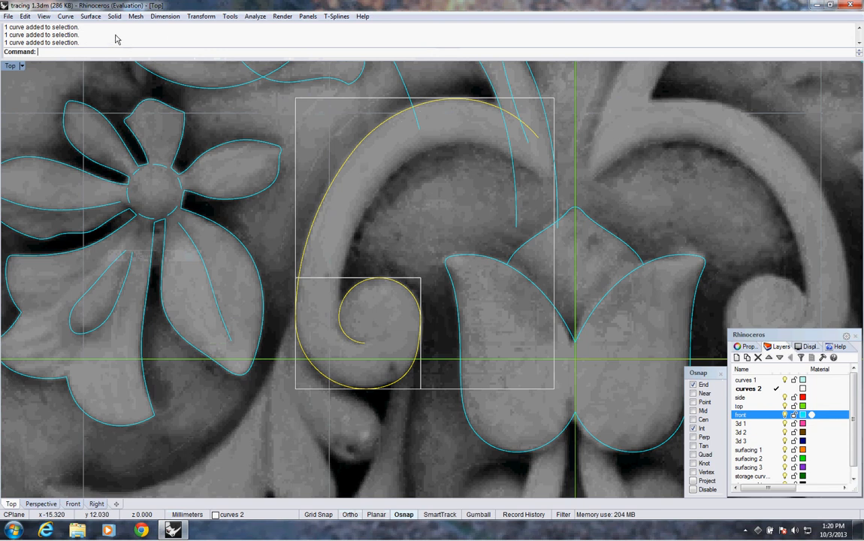
left_click(26, 17)
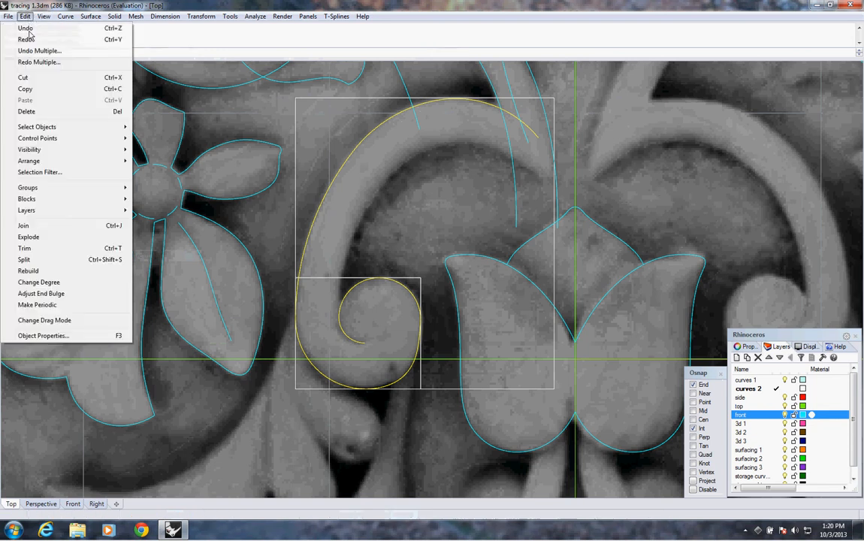
left_click(48, 225)
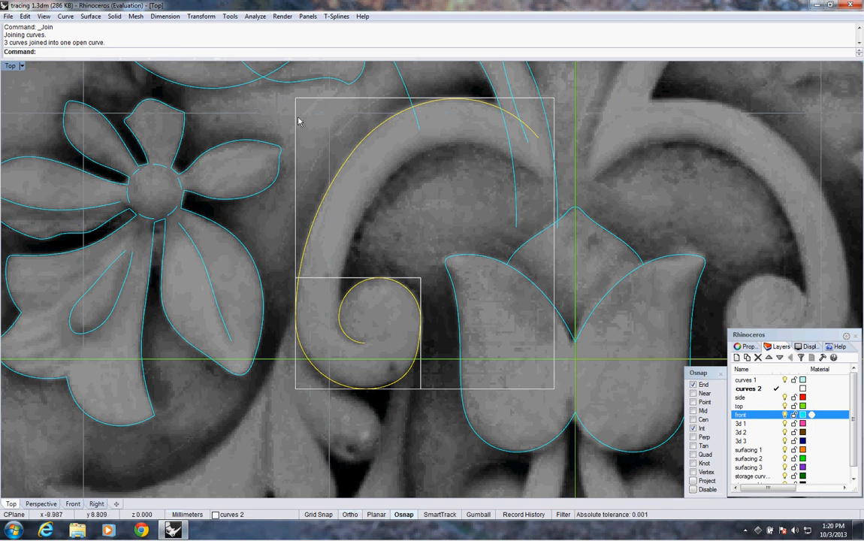
Step: Rebuild the joined scroll curve with 23 points at degree 4, deleting the input curve
right_click(269, 44)
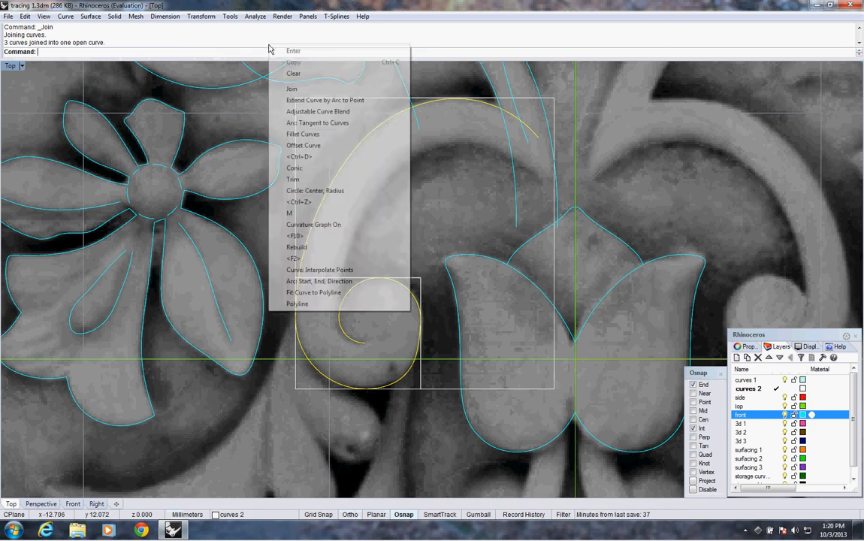
left_click(312, 247)
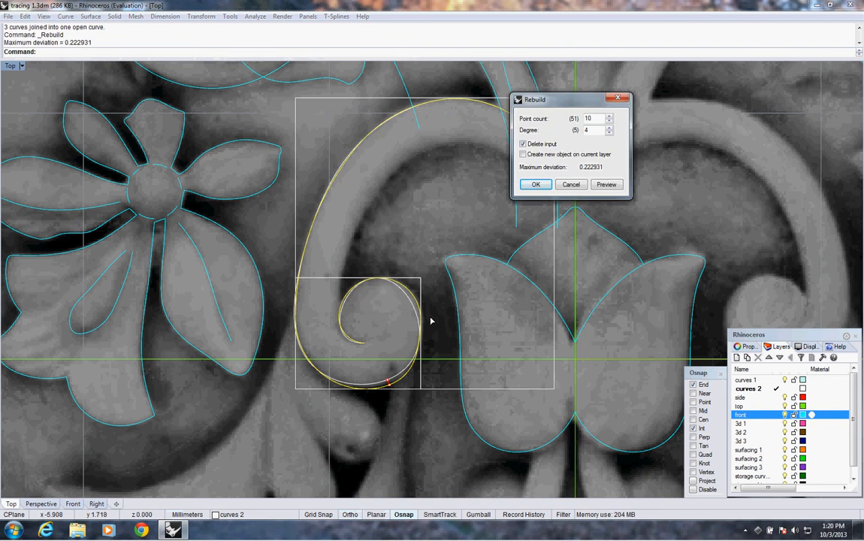
left_click_drag(599, 118, 574, 118)
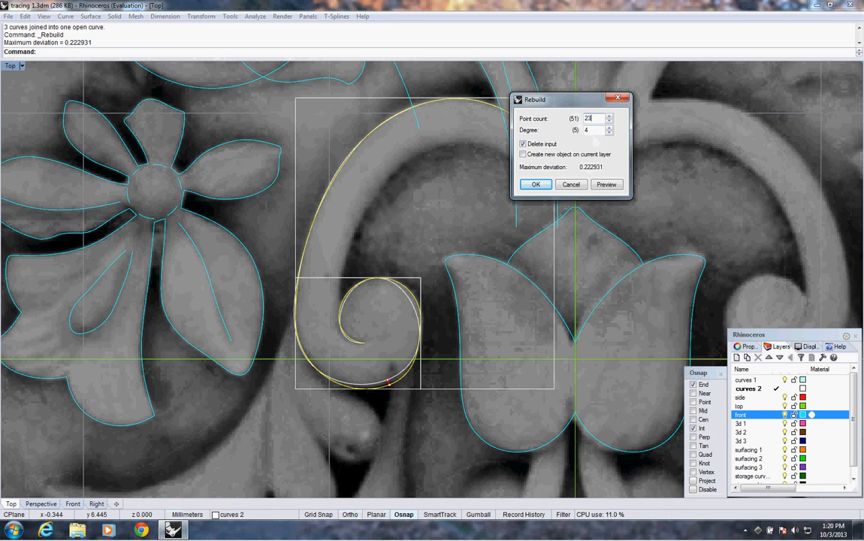
left_click(532, 185)
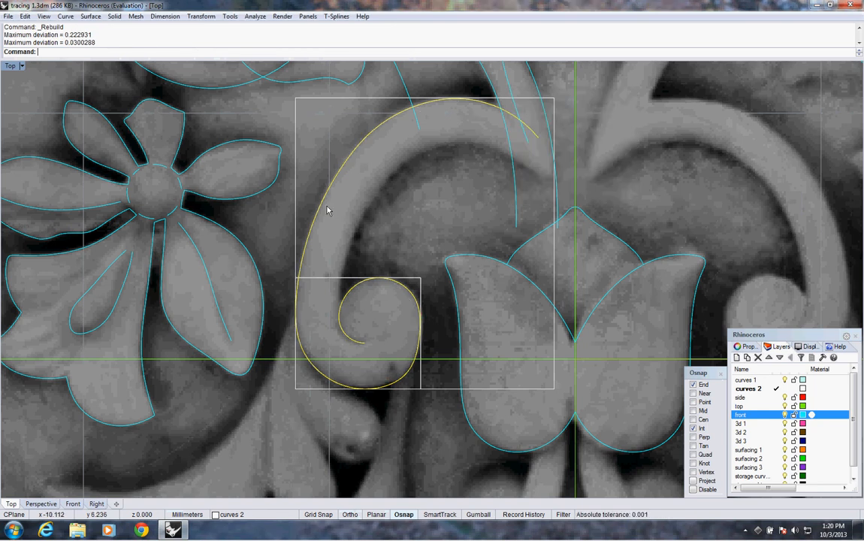
Step: Show the scroll curve's control points and move two neighbouring points on the stem's upper-left side slightly outward to match the image
key("F10")
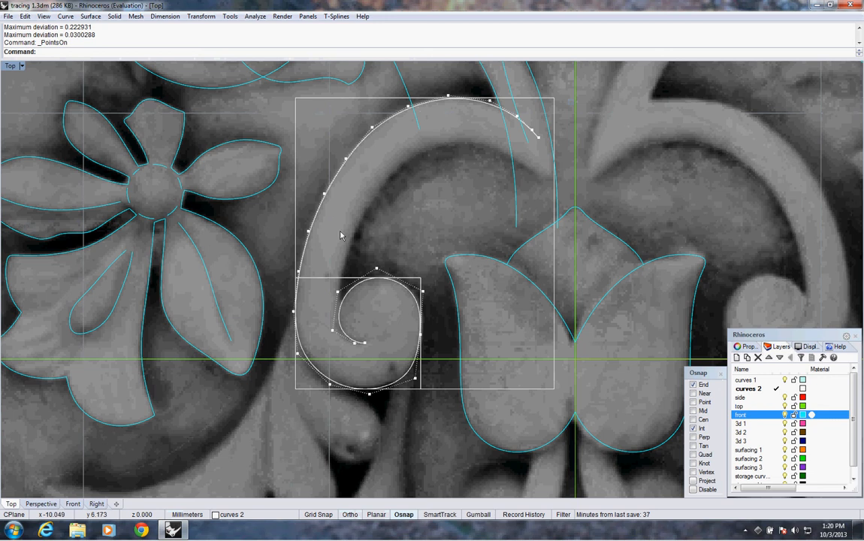
left_click(324, 194)
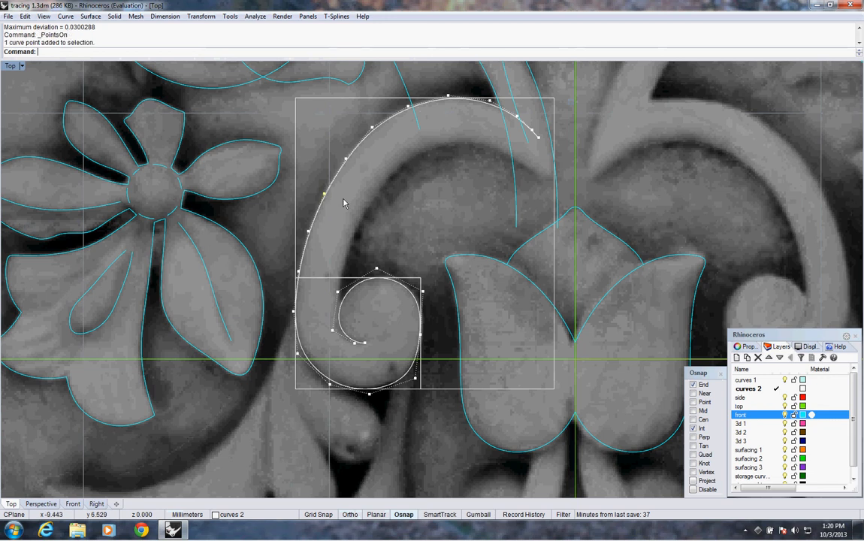
type("m")
key("Return")
left_click(324, 194)
left_click(358, 194)
left_click(345, 158)
type("m")
key("Return")
left_click(371, 174)
left_click(369, 169)
Step: Move the following control point near the stem's upper-left shoulder slightly outward, and delete the control point beside the curve's upper-right end
left_click_drag(333, 112, 380, 141)
type("m")
key("Return")
left_click(387, 148)
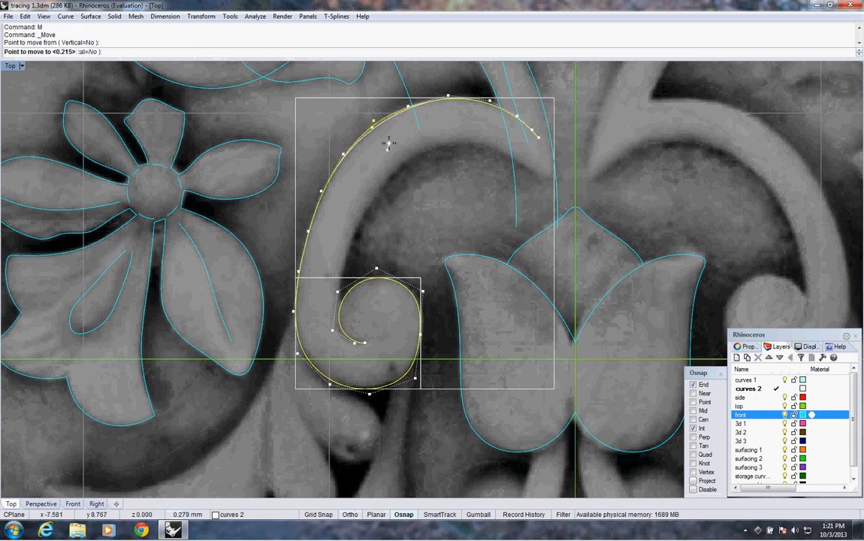
left_click(388, 145)
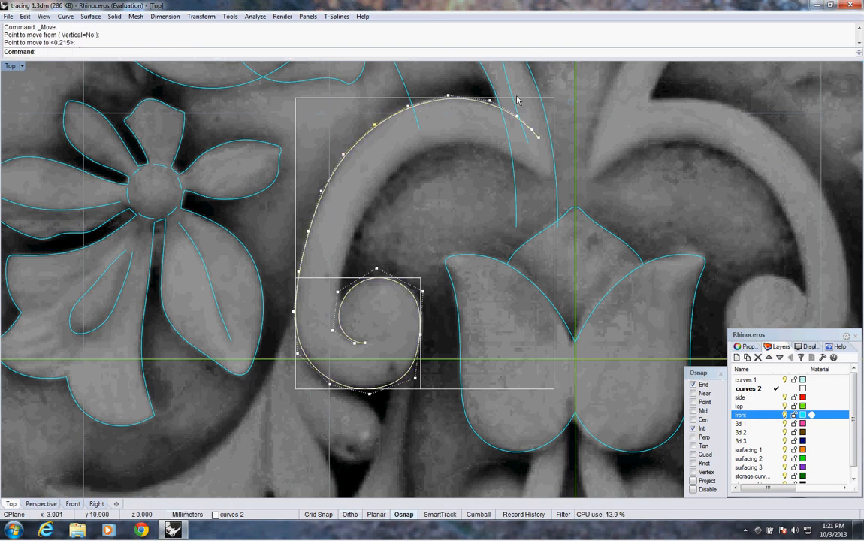
left_click(481, 117)
key("Delete")
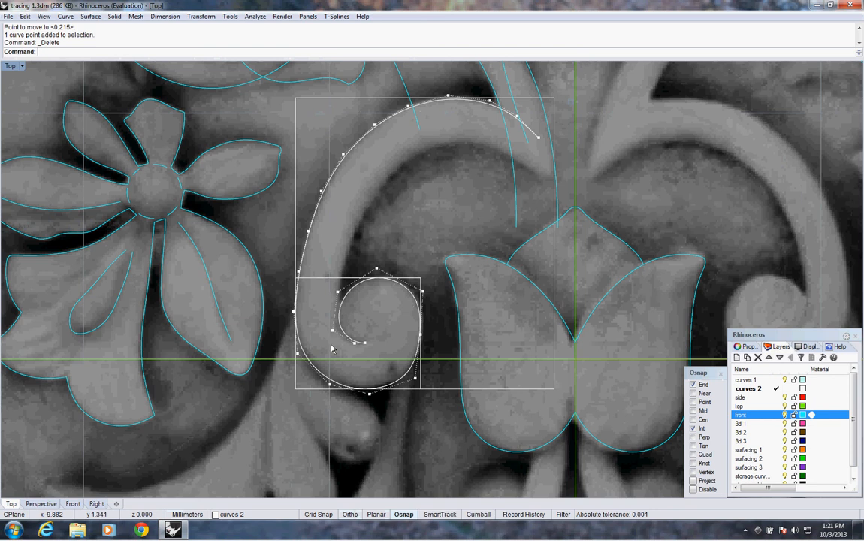
Step: Move two neighbouring control points on the stem's lower-left side upward along the curve, about 0.38 mm and 0.14 mm
left_click(299, 272)
type("M")
key("Return")
left_click(330, 240)
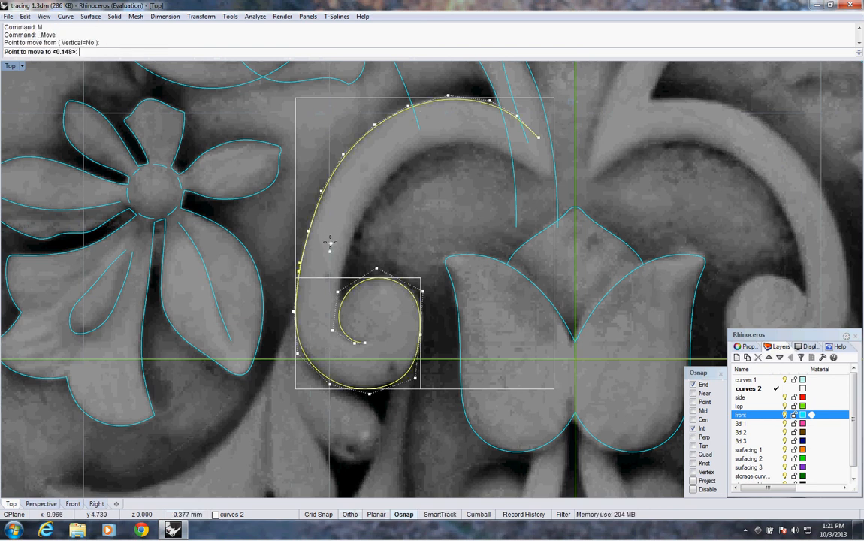
left_click(309, 238)
key("Return")
left_click(317, 230)
left_click(318, 237)
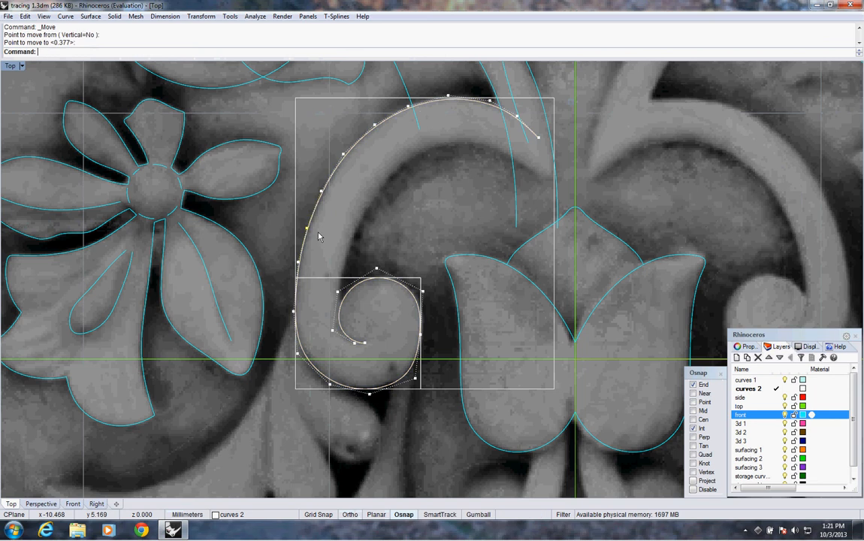
Step: Move the scroll's leftmost control point and the one below it inward to the right, about 0.08 mm and 0.09 mm
left_click(294, 312)
type("M")
key("Return")
left_click(212, 325)
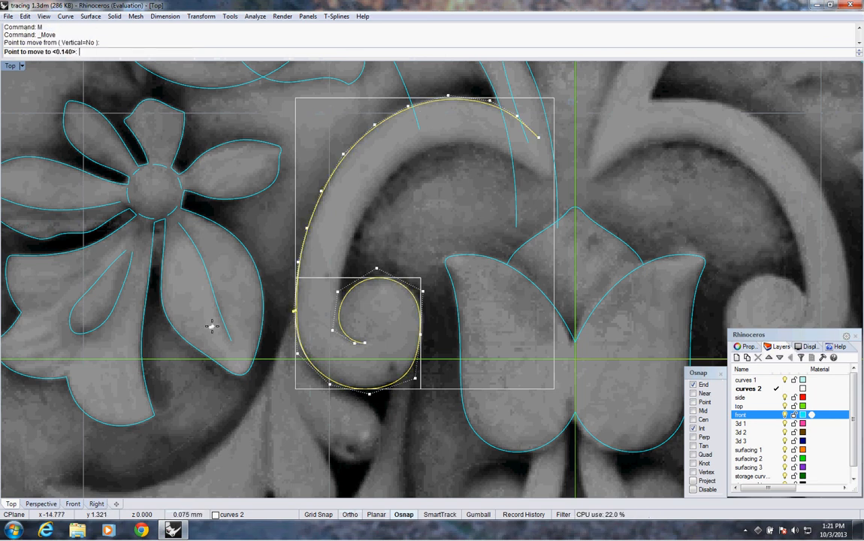
left_click(213, 331)
type("M")
key("Return")
left_click(250, 352)
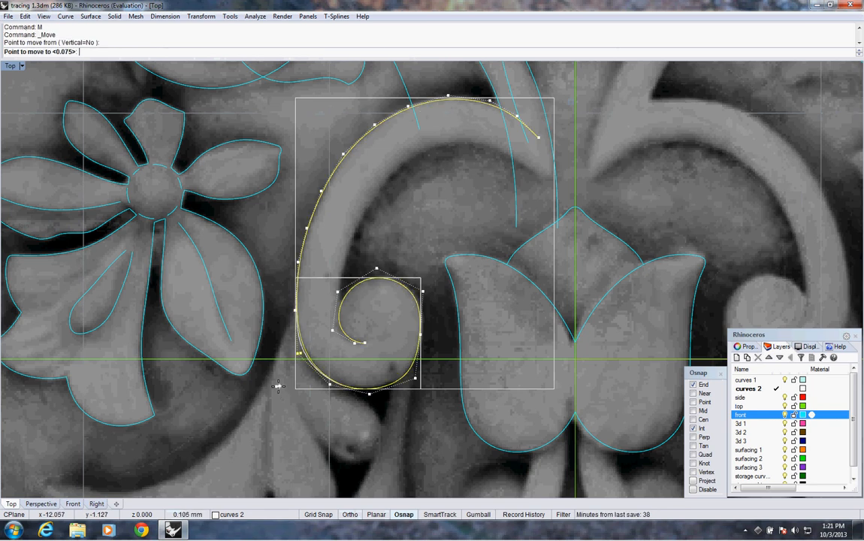
left_click(278, 387)
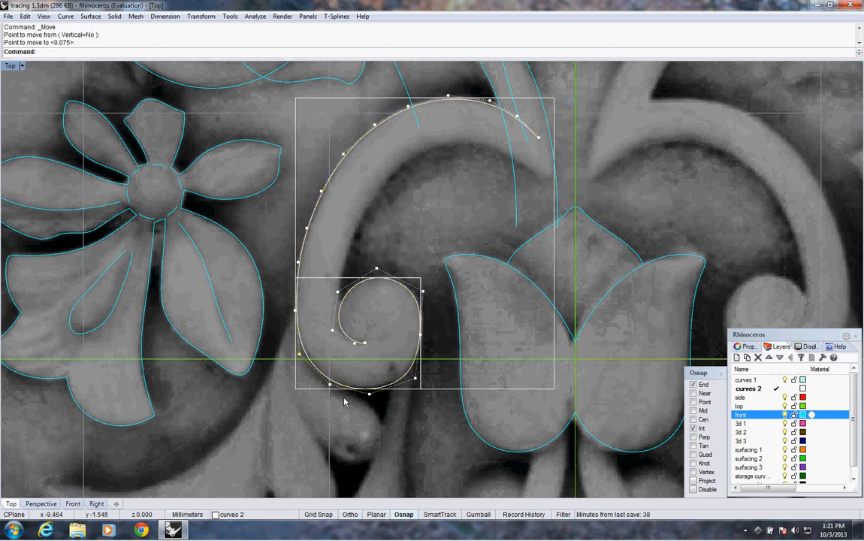
Step: Move the control point at the curl's lower-right corner upward by about 0.06 mm
type("M")
key("Return")
left_click(419, 388)
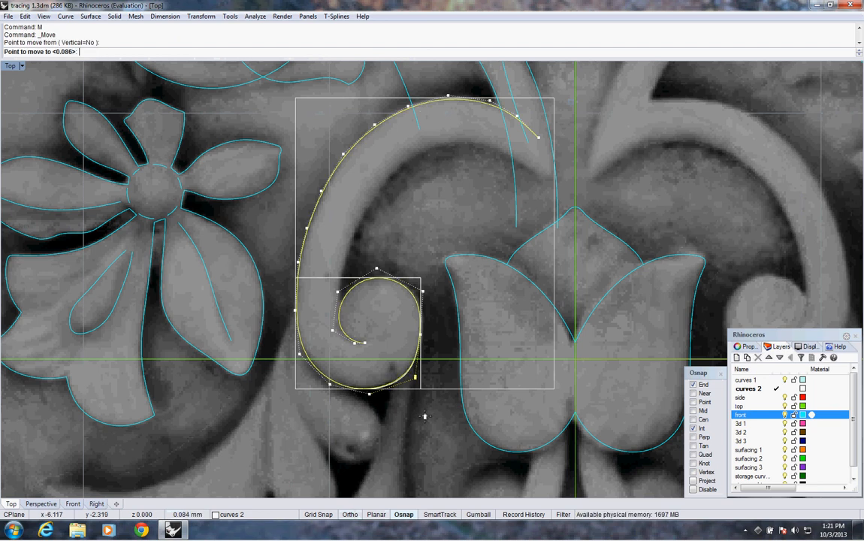
left_click(426, 416)
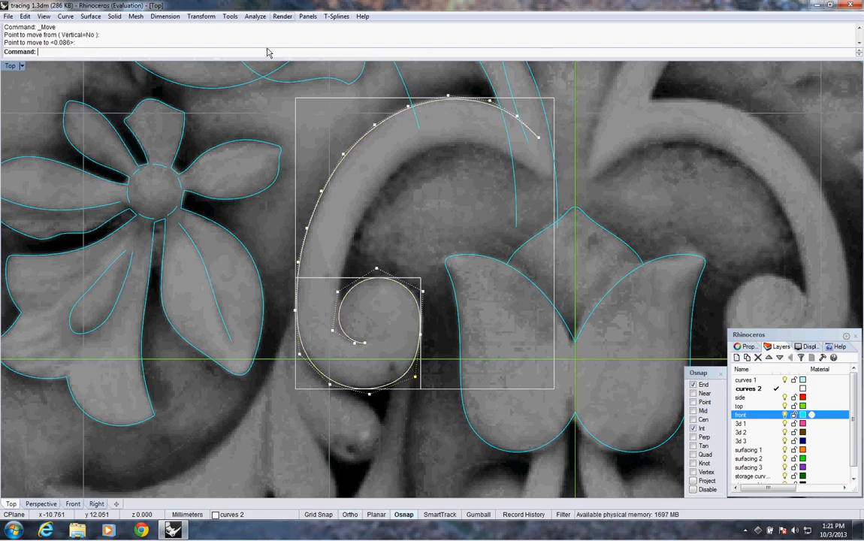
Step: Display the curvature graph for the scroll curve
left_click(256, 17)
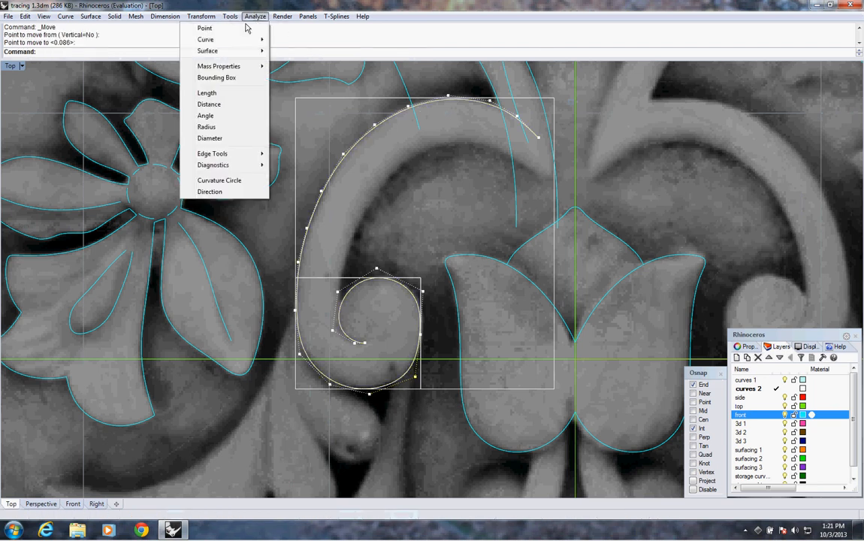
mouse_move(241, 37)
left_click(132, 39)
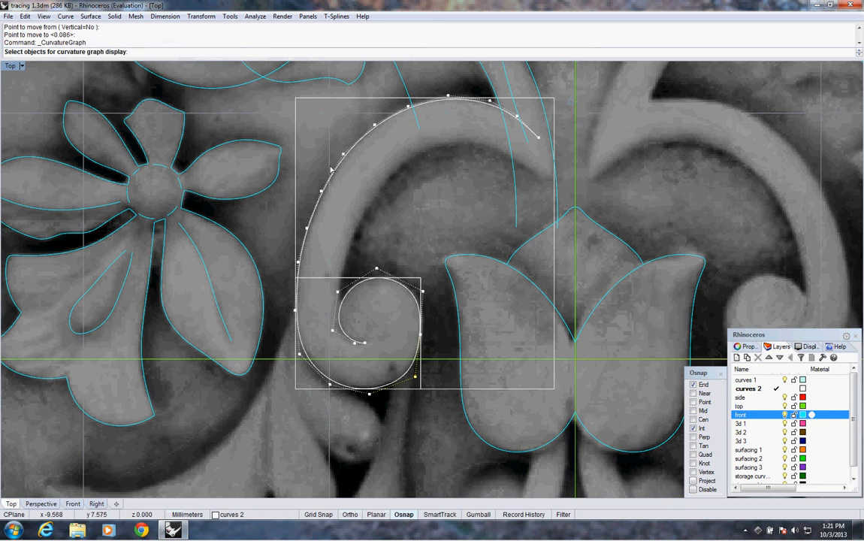
left_click(336, 172)
key("Return")
Step: Move the control point beside the scroll curve's upper-right end about 0.25 mm down and to the right
right_click_drag(371, 209, 390, 283)
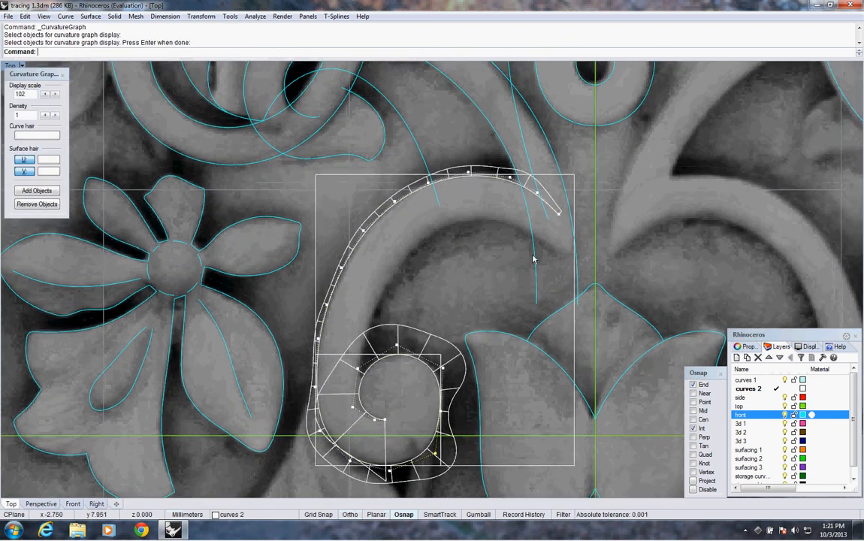
right_click_drag(542, 263, 484, 310)
right_click_drag(492, 248, 492, 242, "ctrl")
left_click(476, 242)
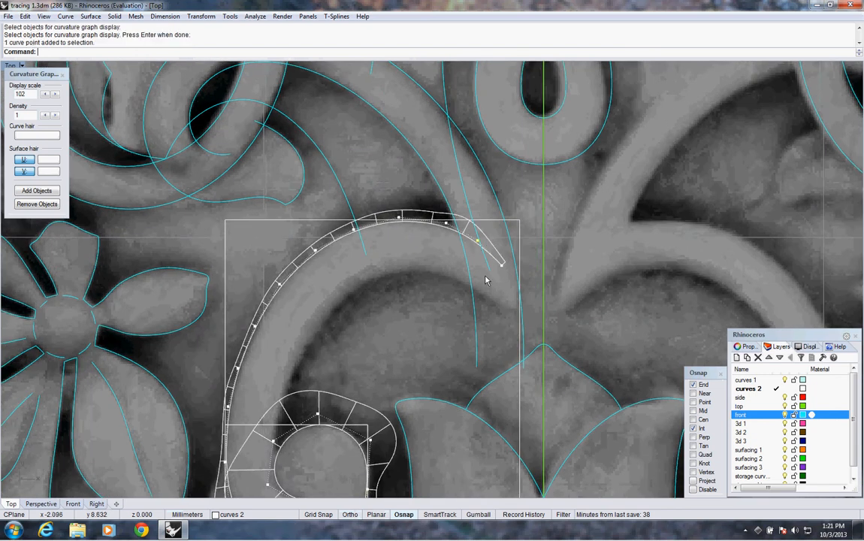
type("M")
key("Return")
left_click(398, 273)
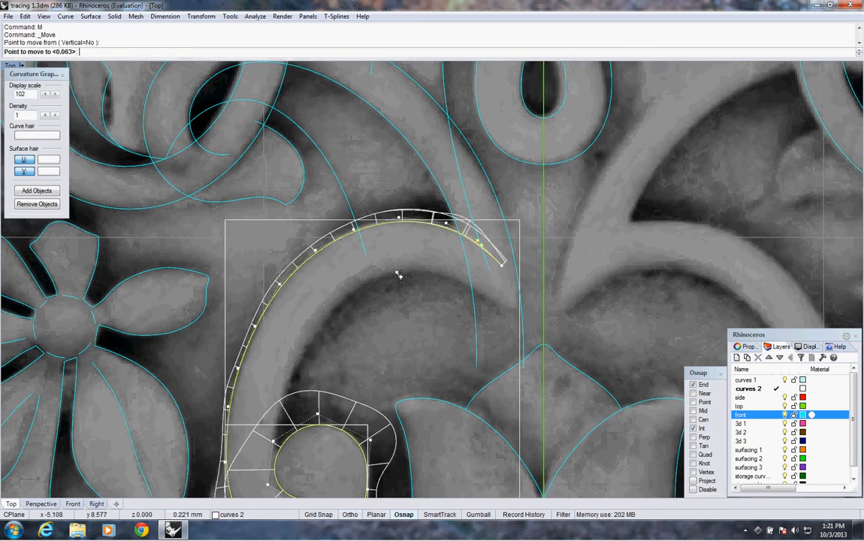
left_click(402, 277)
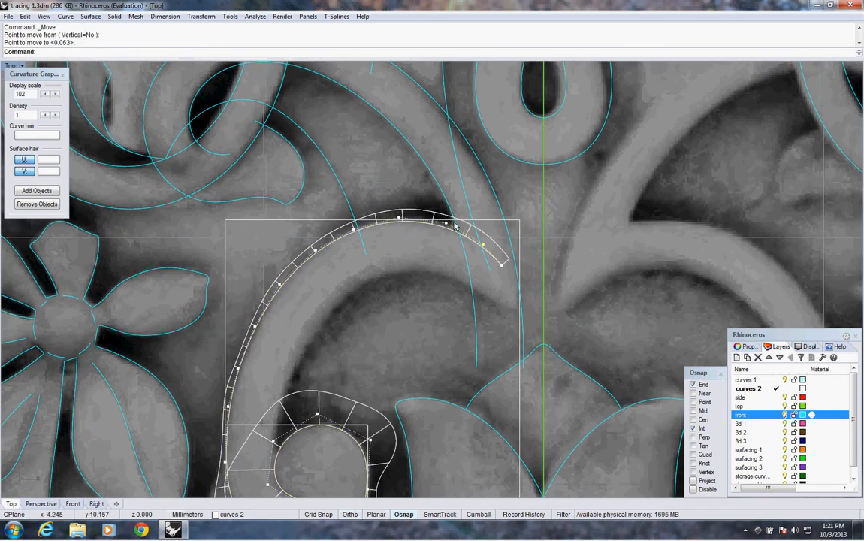
Step: Move the two control points at the top of the scroll's arch together about 0.08 mm upward
left_click_drag(391, 196, 455, 235)
type("M")
key("Return")
left_click(423, 263)
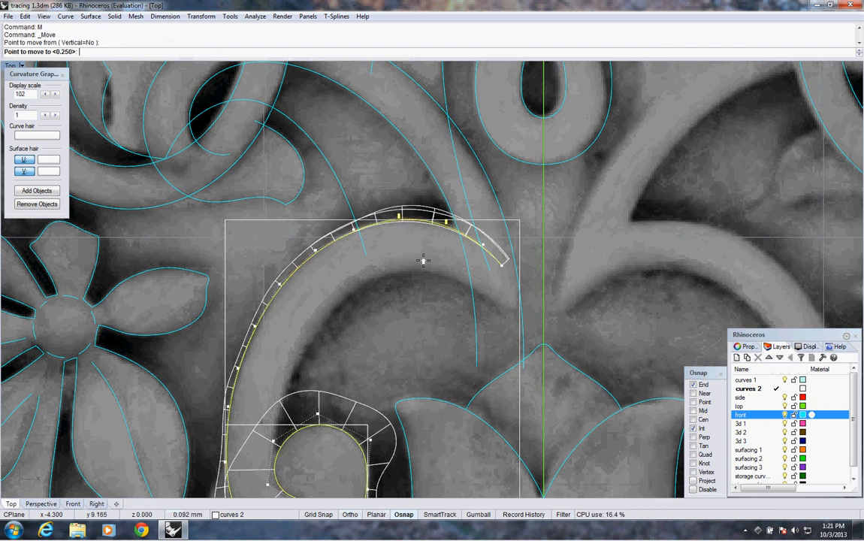
left_click(423, 261)
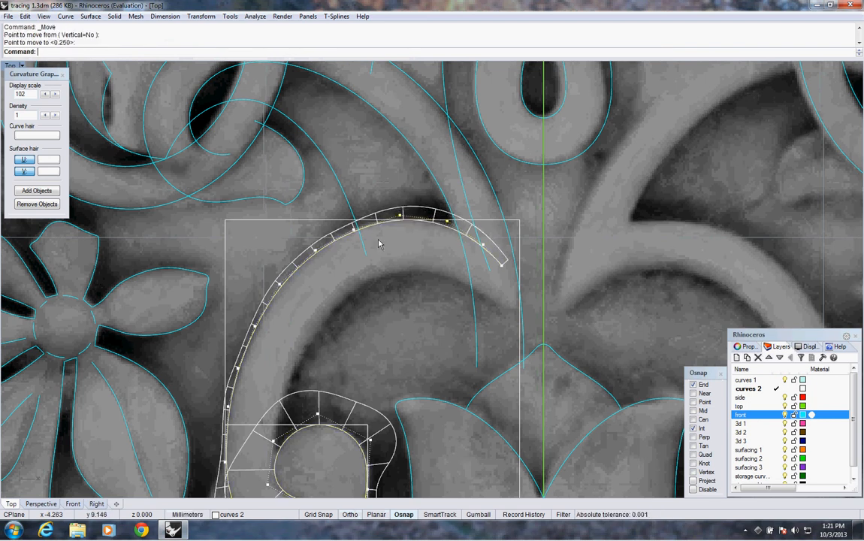
Step: Move the two control points following the arch's top on its left shoulder slightly outward, about 0.08 mm and 0.07 mm
left_click(352, 230)
type("M")
key("Return")
left_click(356, 269)
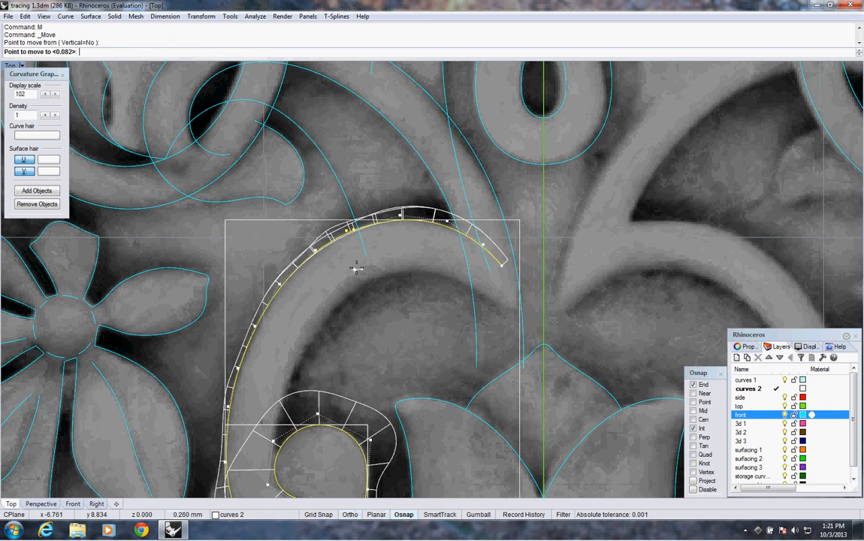
left_click(361, 269)
type("M")
key("Return")
left_click(332, 272)
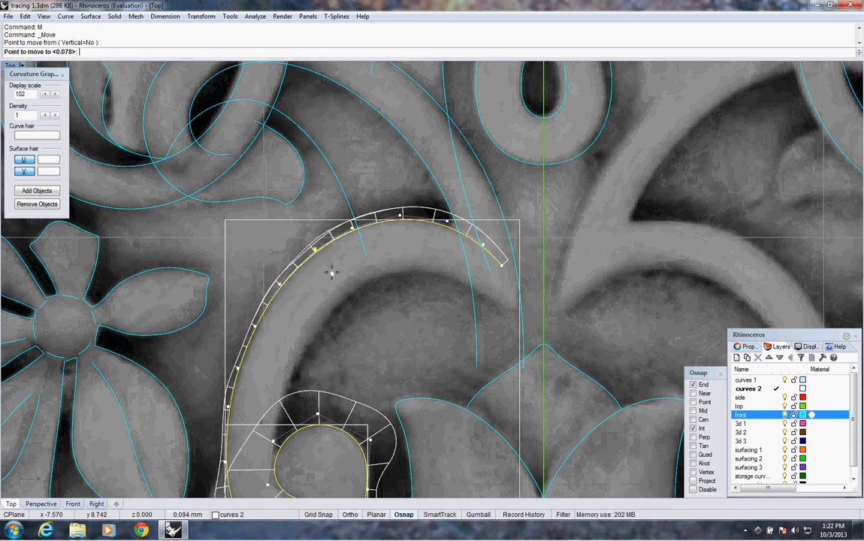
left_click(333, 277)
Step: Move the two control points midway along the stem's left side together about 0.3 mm upward
right_click_drag(304, 296, 336, 219)
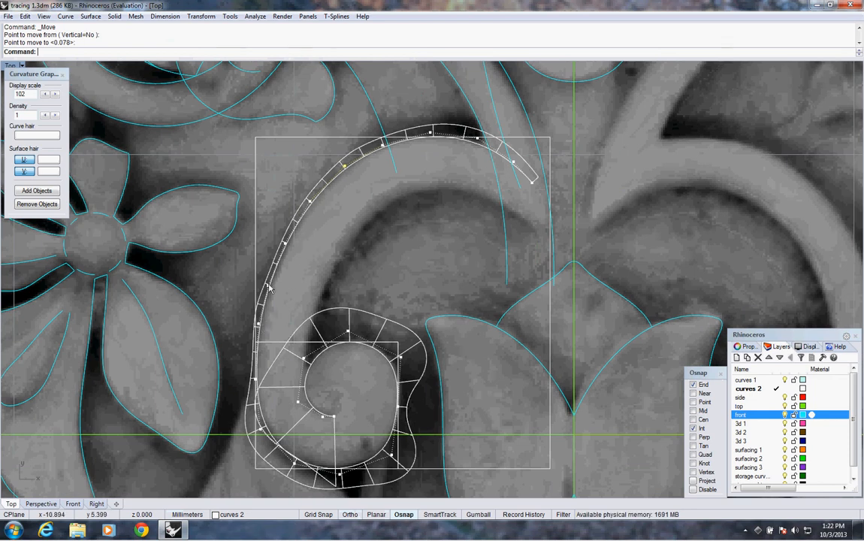
left_click_drag(209, 222, 331, 301)
type("M")
key("Return")
left_click(361, 266)
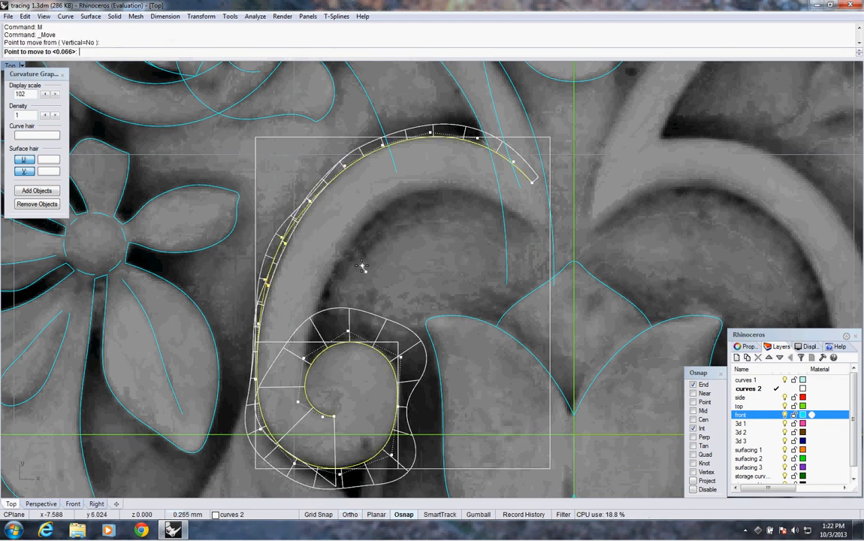
left_click(366, 266)
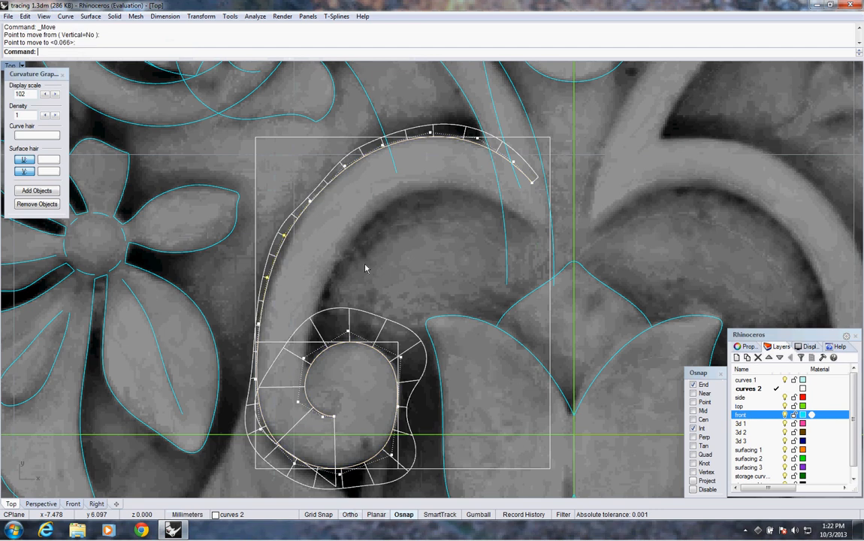
Step: Move the control point on the stem's upper-left side about 0.15 mm upward, and shift the one above it by about 0.04 mm
type("M")
key("Return")
left_click(327, 207)
left_click(327, 207)
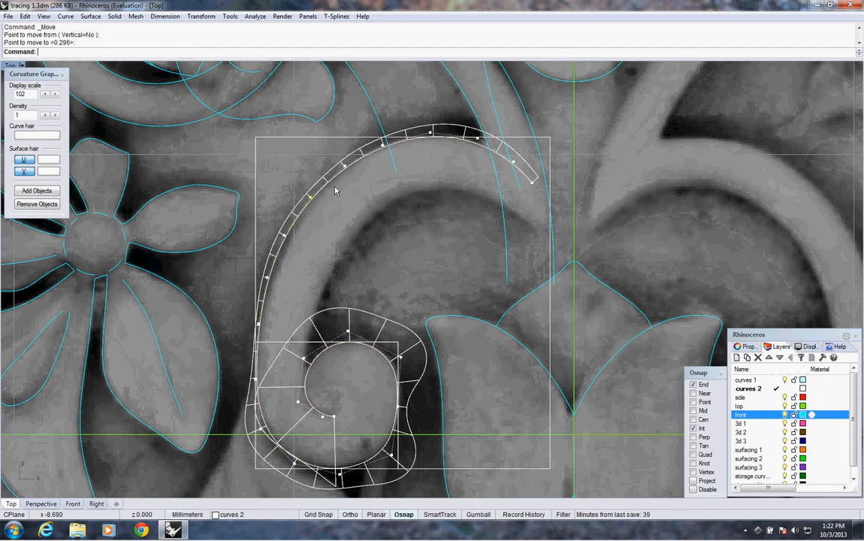
left_click_drag(328, 154, 356, 194)
type("M")
key("Return")
left_click(356, 194)
left_click(355, 194)
Step: Move the scroll's leftmost control point about 0.26 mm upward and the one below it about 0.28 mm inward toward the curl
right_click_drag(291, 268, 305, 212)
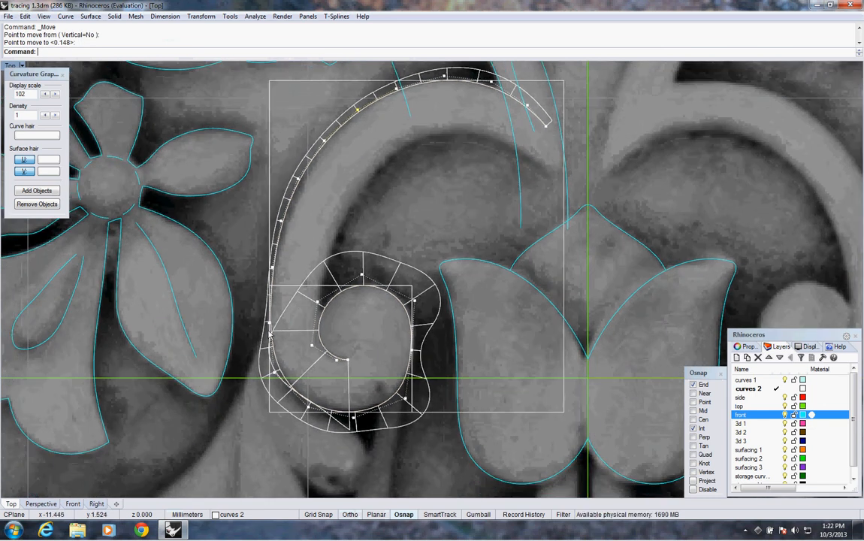
left_click(269, 325)
type("M")
key("Return")
left_click(302, 327)
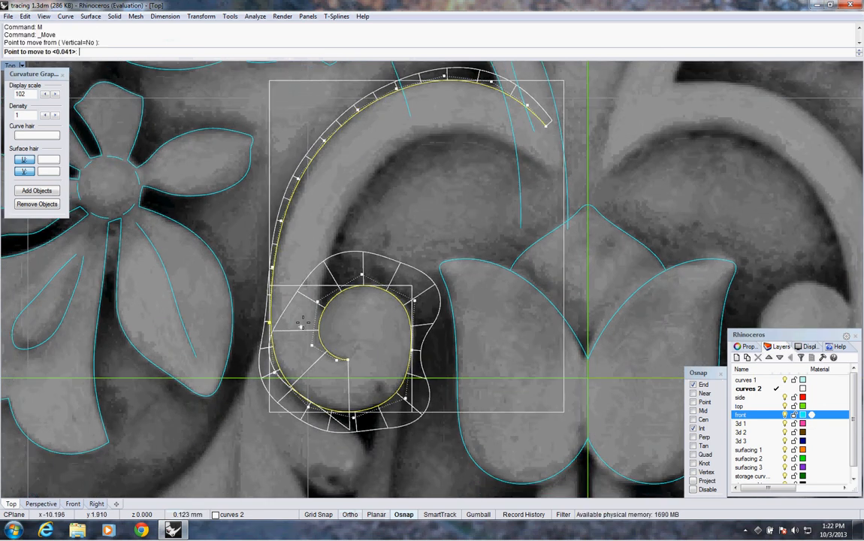
left_click(303, 320)
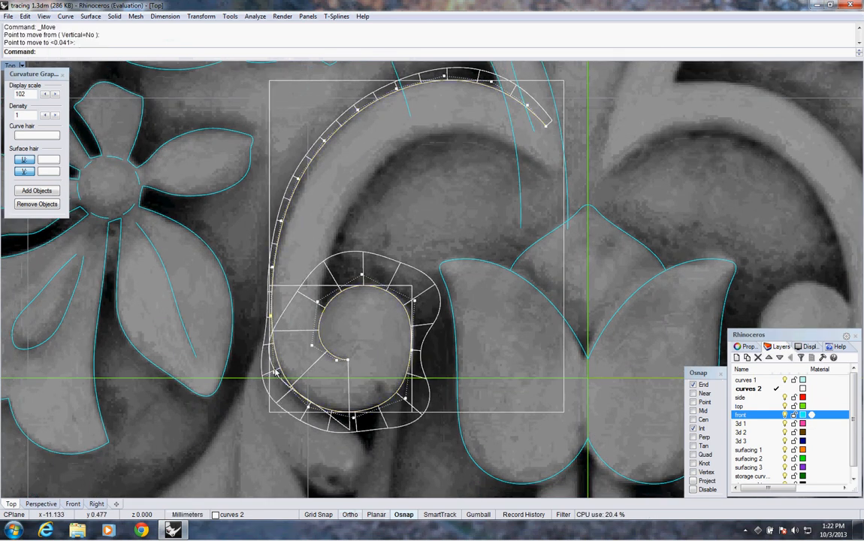
type("M")
key("Return")
left_click(257, 317)
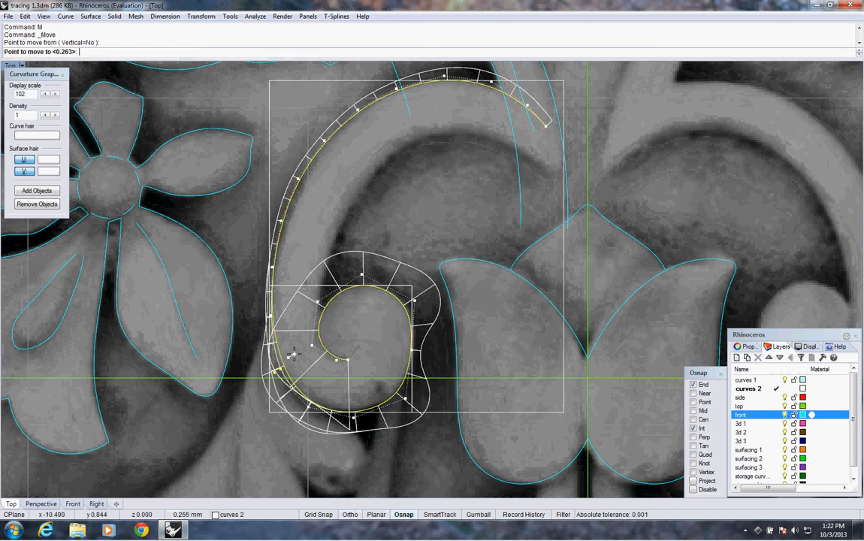
left_click(294, 354)
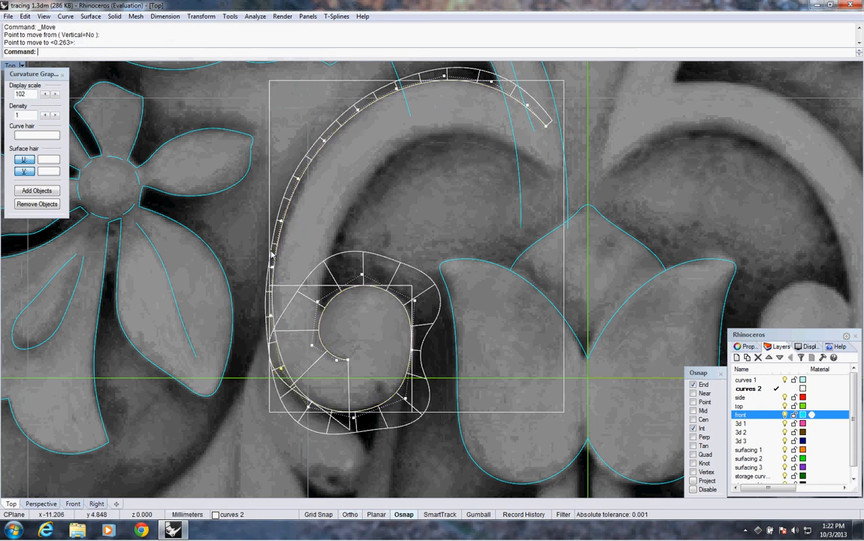
Step: Move the control point at the curl's lower-left bottom about 0.09 mm inward
type("M")
key("Return")
left_click(325, 373)
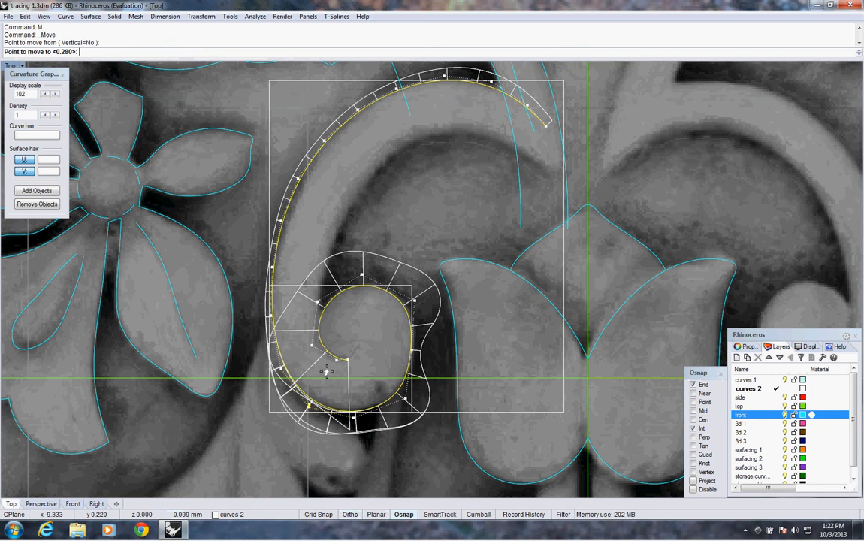
left_click(328, 372)
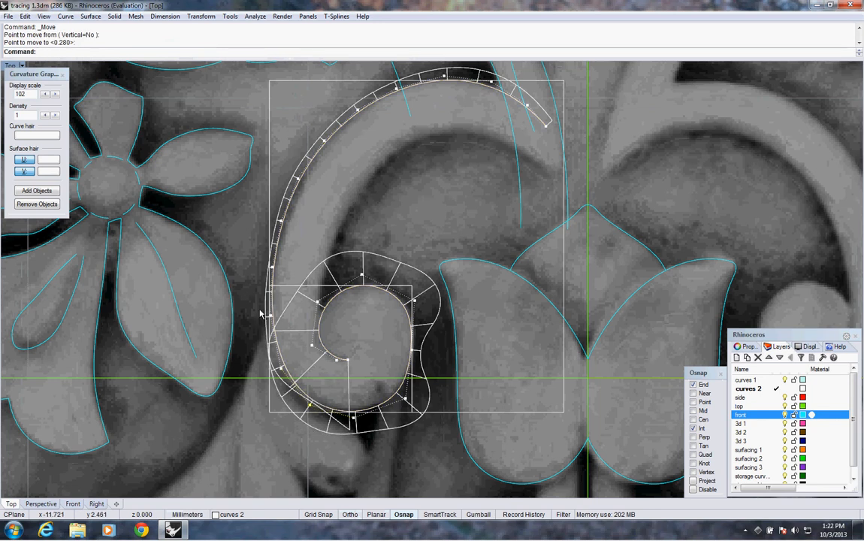
Step: Move the control point above the scroll's leftmost one about 0.13 mm upward, and shift the next one up about 0.04 mm
left_click(272, 266)
type("M")
key("Return")
left_click(303, 244)
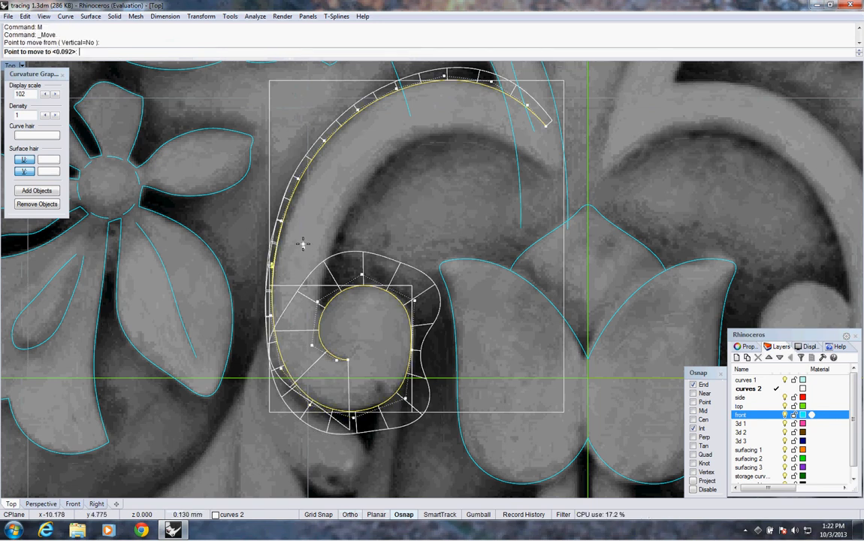
left_click(287, 228)
type("M")
key("Return")
left_click(294, 225)
left_click(272, 245)
Step: Move the three control points along the scroll's lower-left side together about 0.09 mm outward to the left
left_click_drag(244, 239, 296, 379)
type("M")
key("Return")
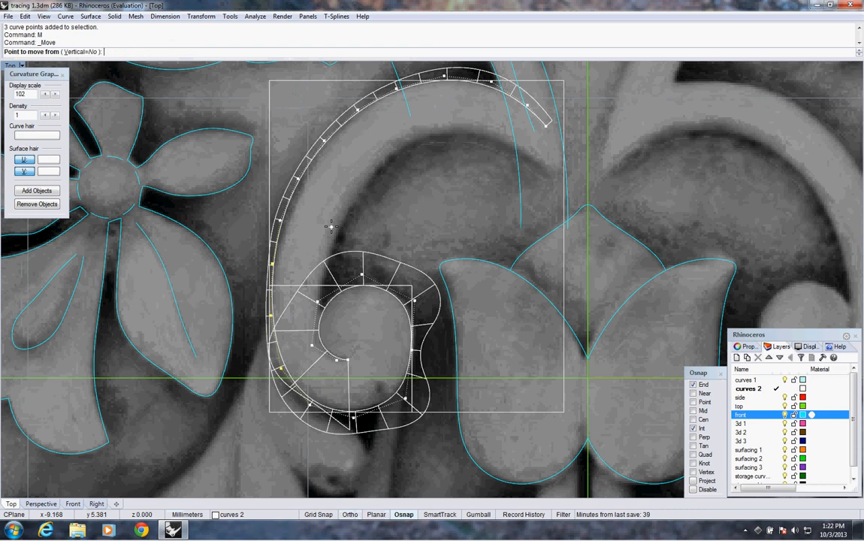
left_click(334, 224)
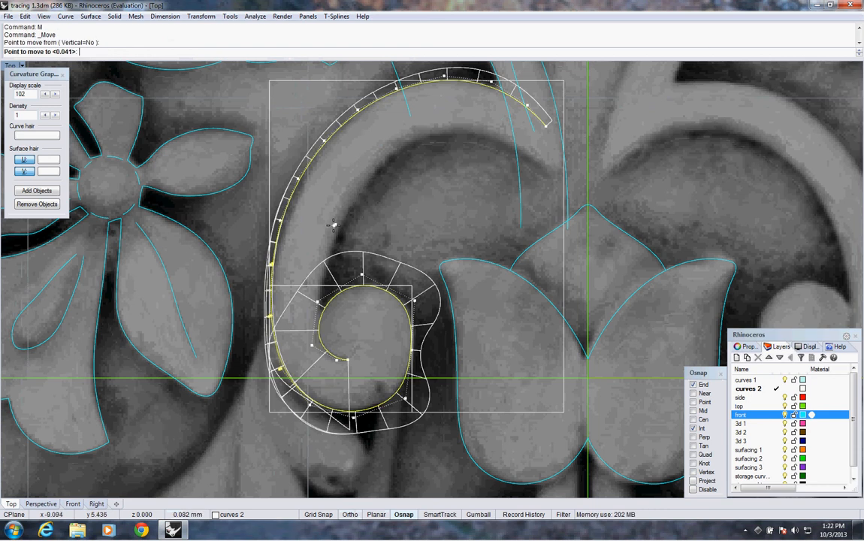
left_click(338, 209)
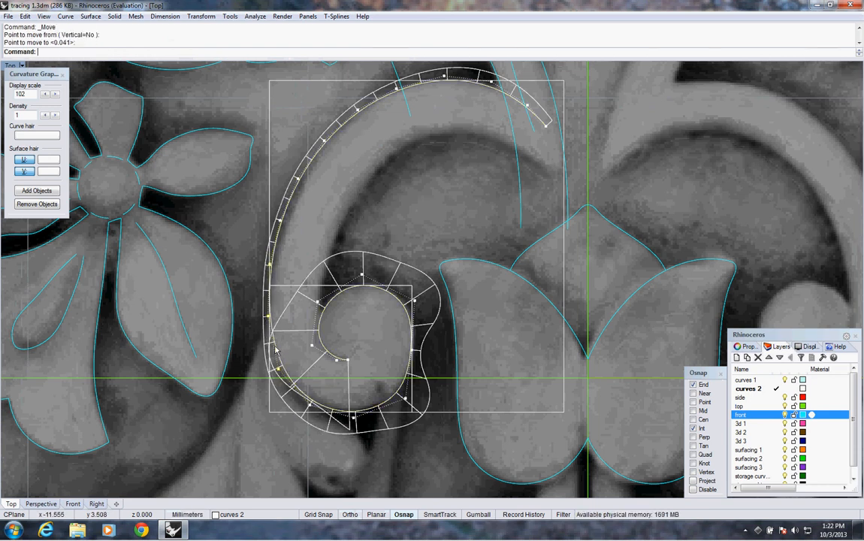
Step: Move the control point just above those three on the stem's left side slightly upward to even out the curvature
type("M")
key("Return")
left_click(303, 223)
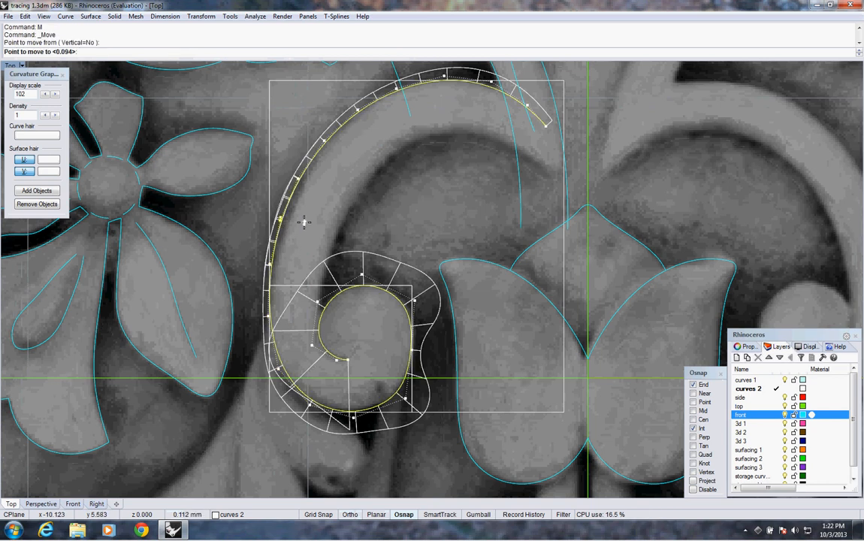
left_click(303, 223)
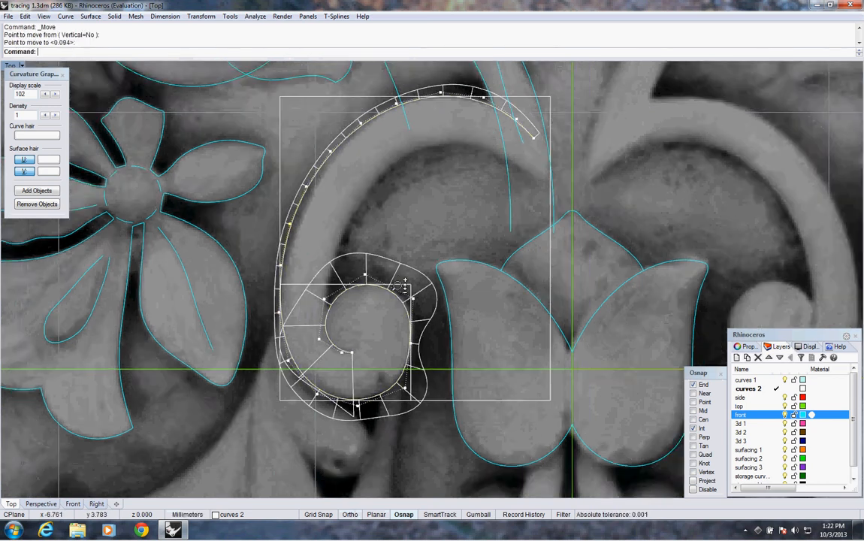
scroll(361, 249, "down", 3)
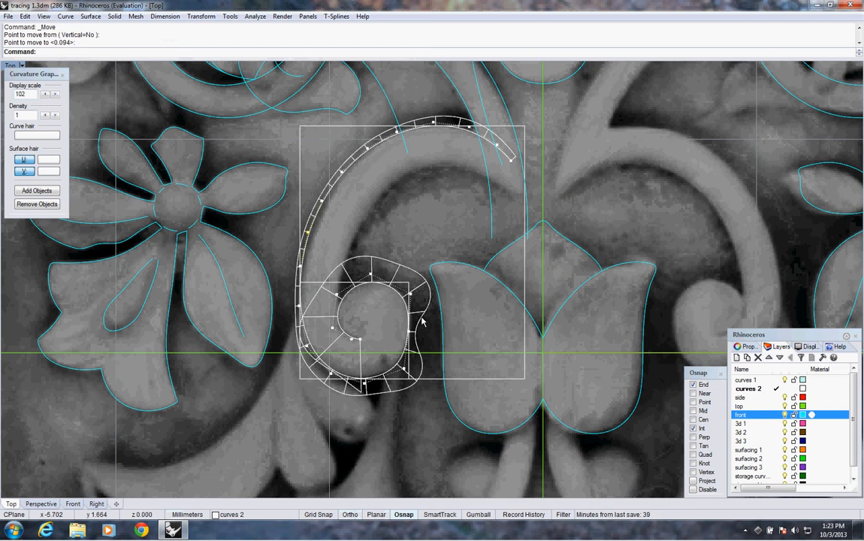
Step: Move the control point on the curl's right side about 0.24 mm outward, down and to the right
left_click(410, 338)
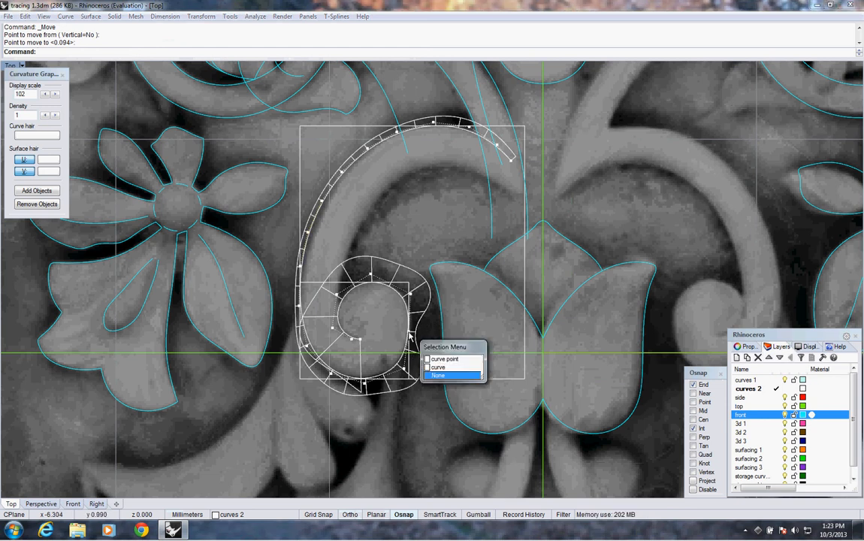
left_click(443, 366)
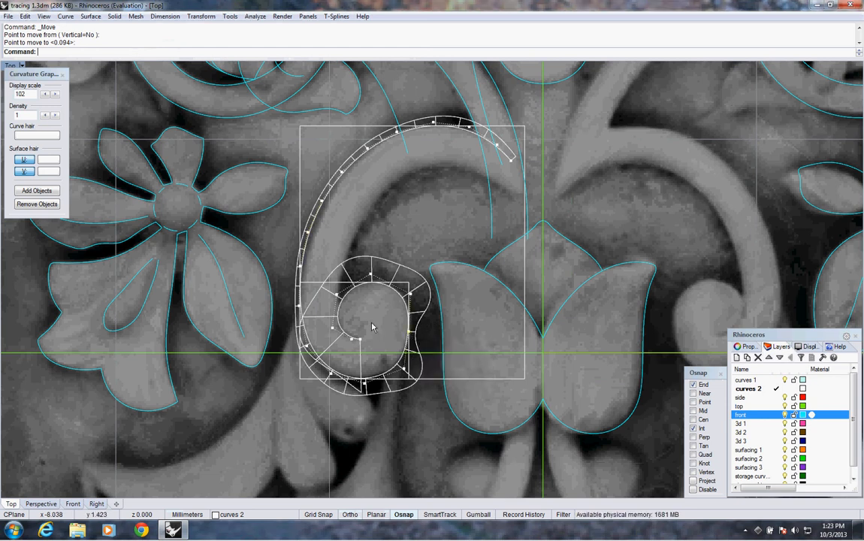
type("M")
key("Return")
left_click(382, 324)
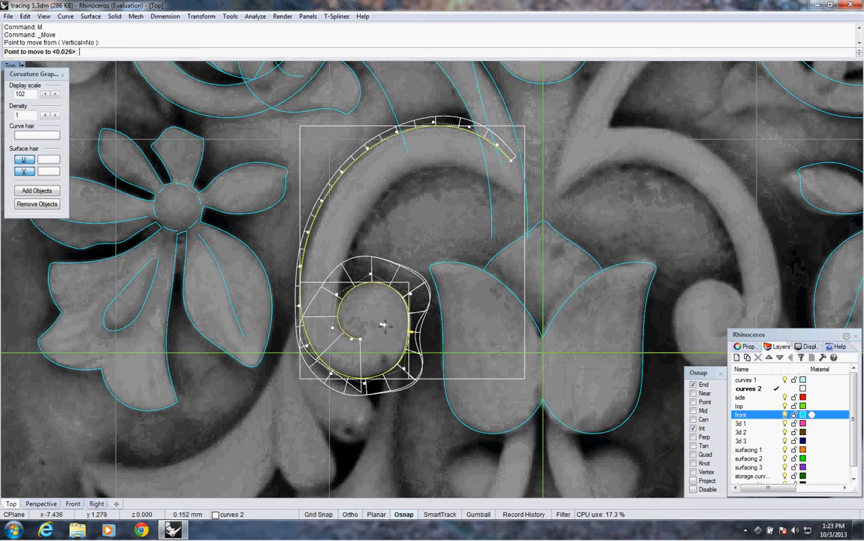
left_click(421, 304)
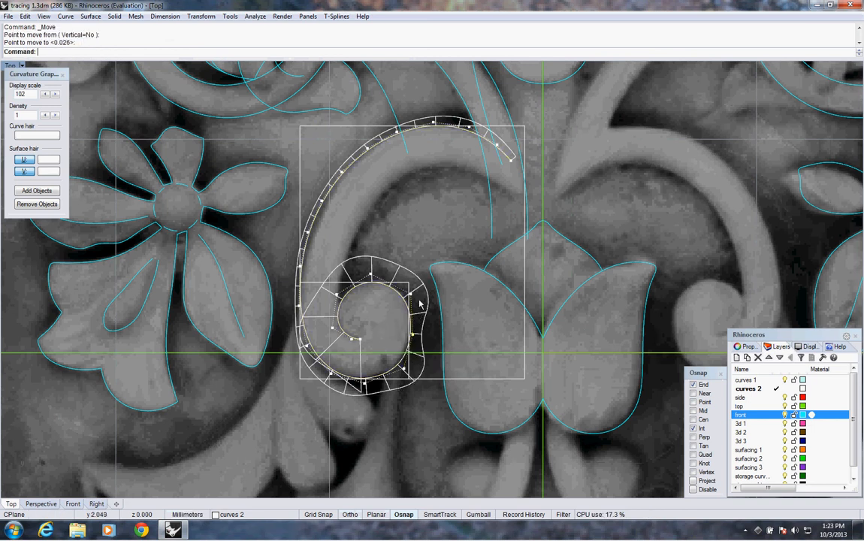
Step: Move the control point at the curl's upper right about 0.1 mm inward to the left
left_click(414, 301)
type("M")
key("Return")
left_click(414, 248)
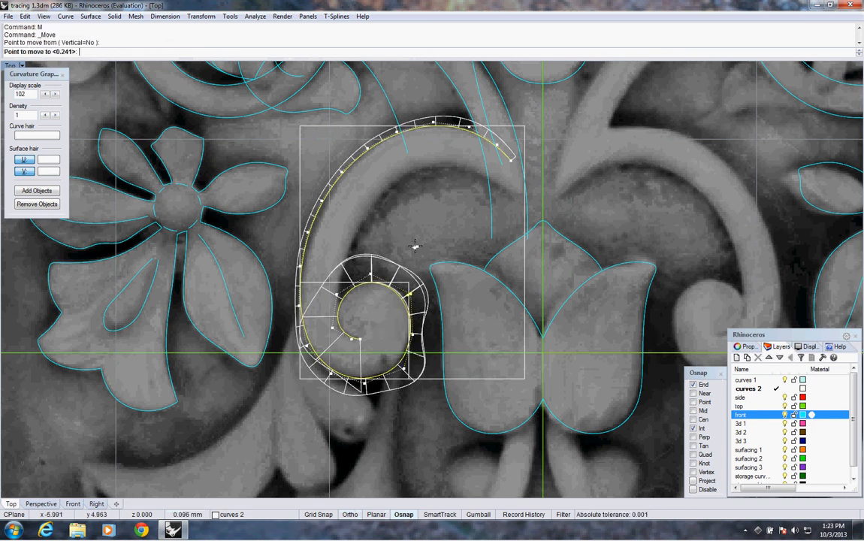
left_click(415, 248)
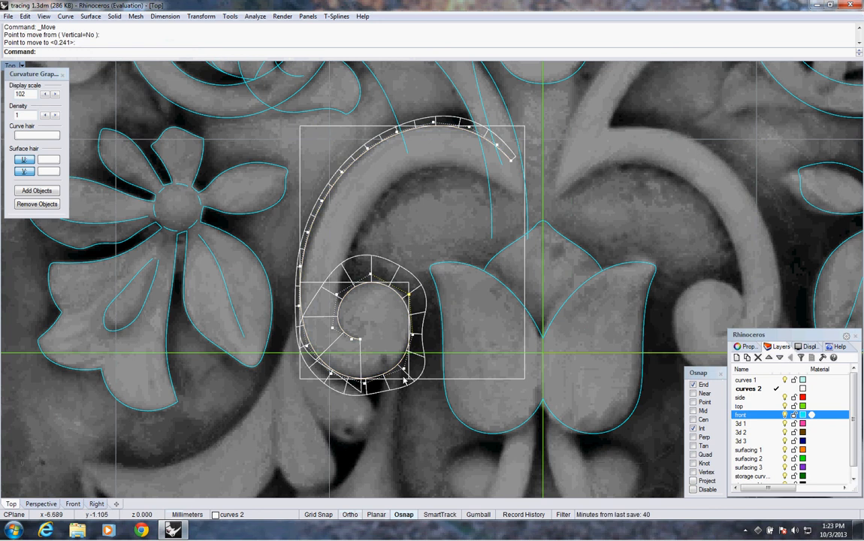
Step: Move the control point at the curl's lower right about 0.15 mm inward, up and to the left
left_click(405, 372)
type("M")
key("Return")
left_click(417, 412)
left_click(416, 415)
Step: Nudge the control point at the curl's bottom about 0.05 mm, and shift it a further 0.12 mm to the right
left_click(366, 384)
type("M")
key("Return")
left_click(379, 410)
left_click(381, 411)
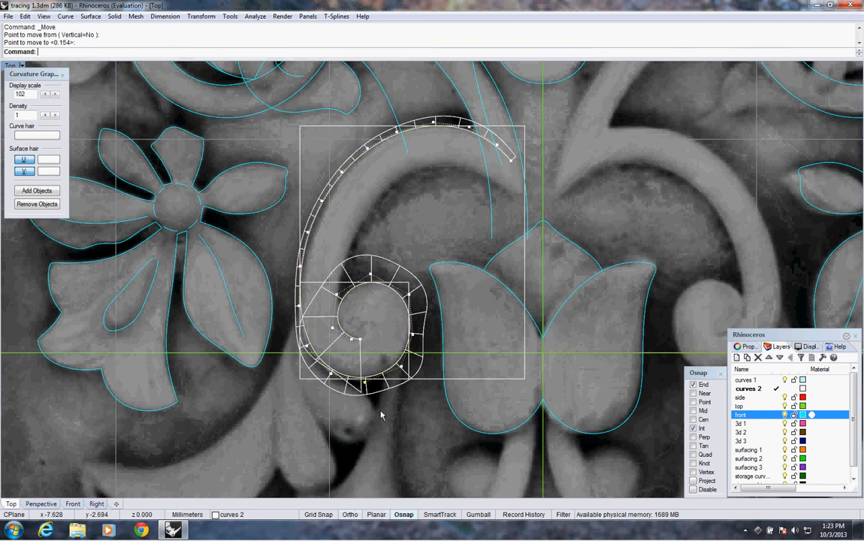
type("M")
key("Return")
left_click(380, 414)
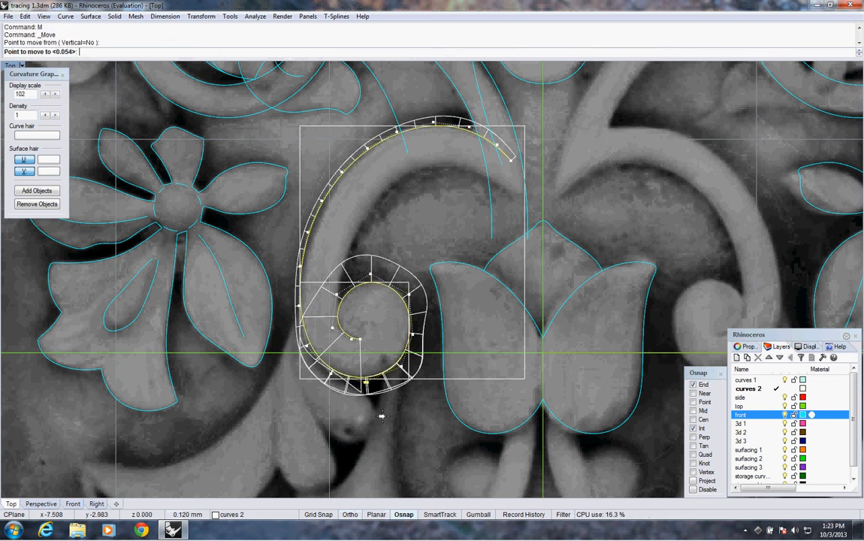
left_click(381, 415)
Step: Move the control point on the curl's right side about 0.11 mm outward, and the lower-right one about 0.07 mm upward
type("M")
key("Return")
left_click(415, 336)
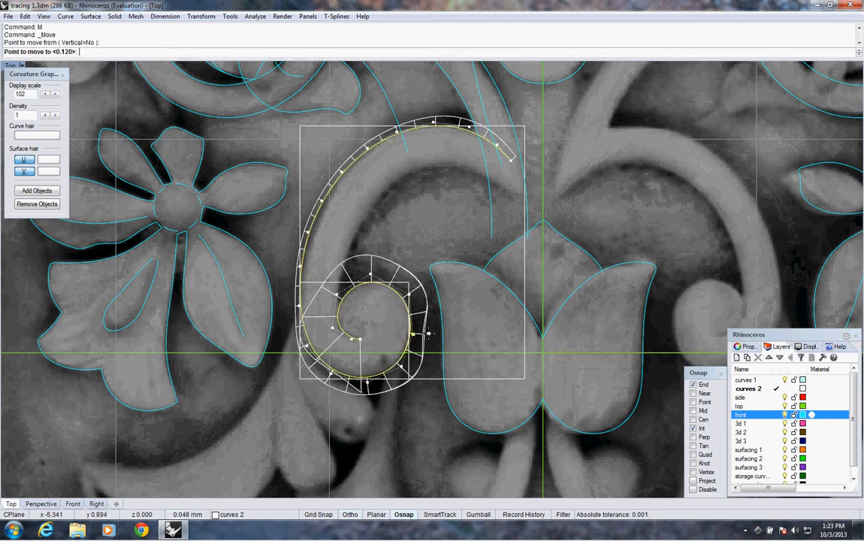
left_click(430, 333)
left_click(401, 367)
type("M")
key("Return")
left_click(412, 391)
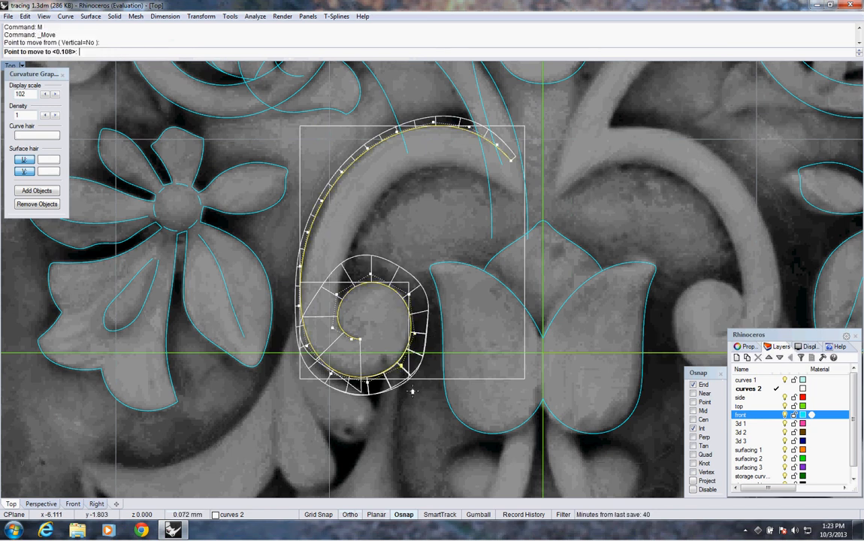
left_click(380, 385)
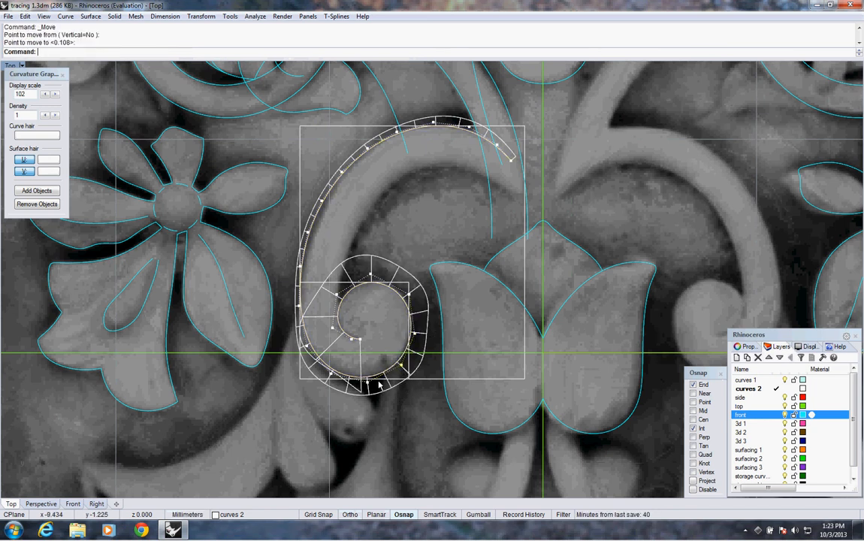
Step: Move the control point on the curl's right side another 0.08 mm or so outward to the right
left_click(415, 335)
type("M")
key("Return")
left_click(372, 319)
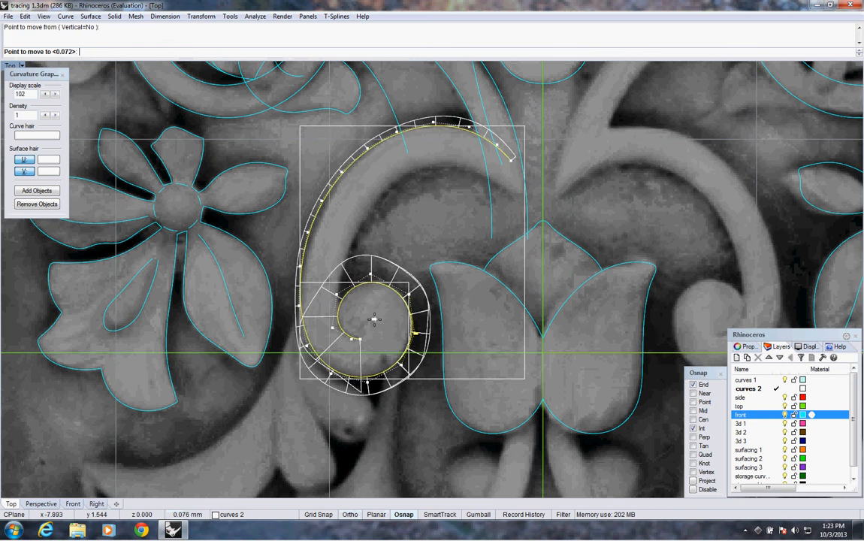
left_click(388, 311)
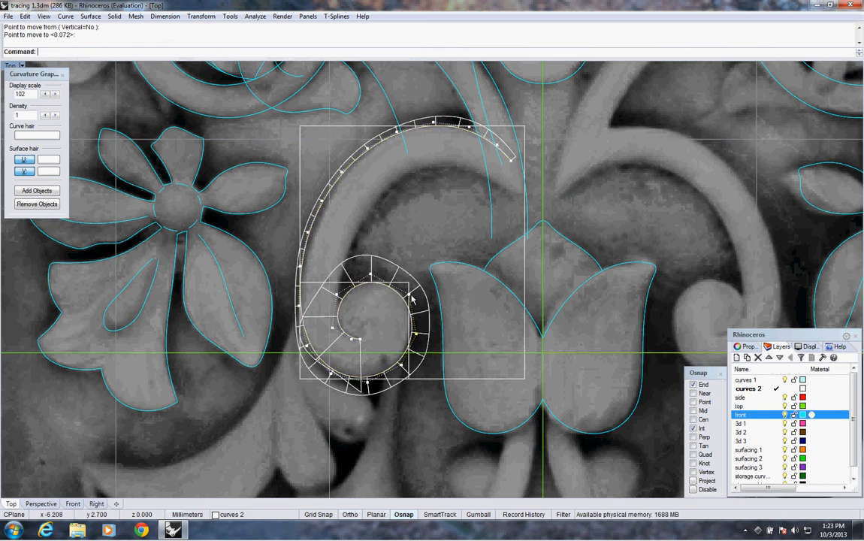
Step: Move the curl's upper-right control point about 0.05 mm inward, and its top control point about 0.21 mm down and to the right
left_click(410, 294)
type("M")
key("Return")
left_click(389, 301)
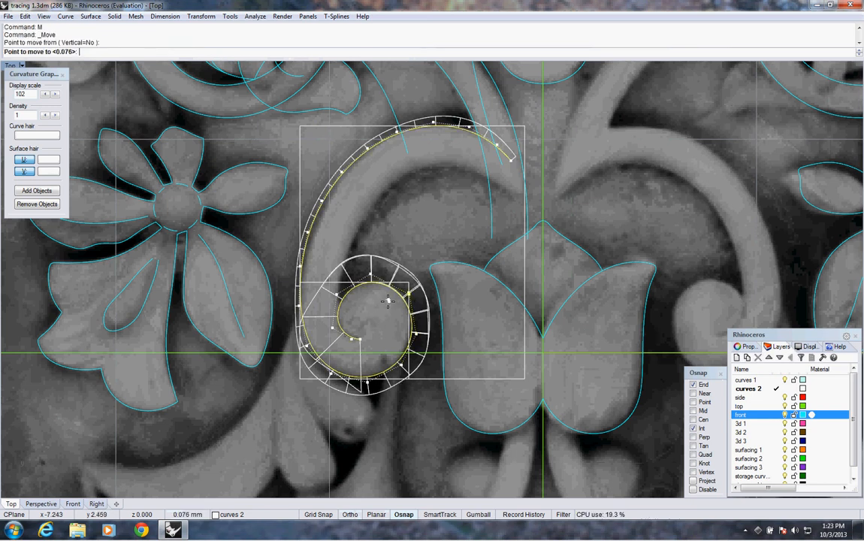
left_click(381, 281)
type("M")
key("Return")
left_click(371, 284)
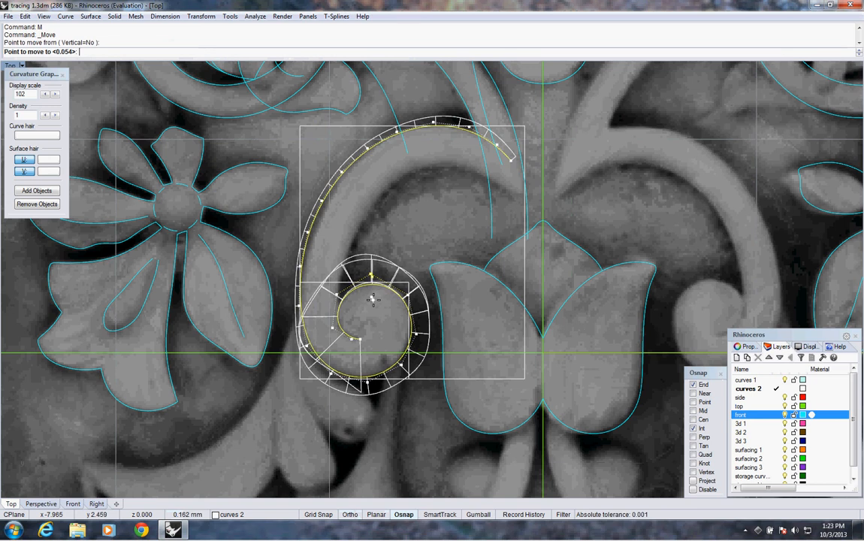
left_click(374, 301)
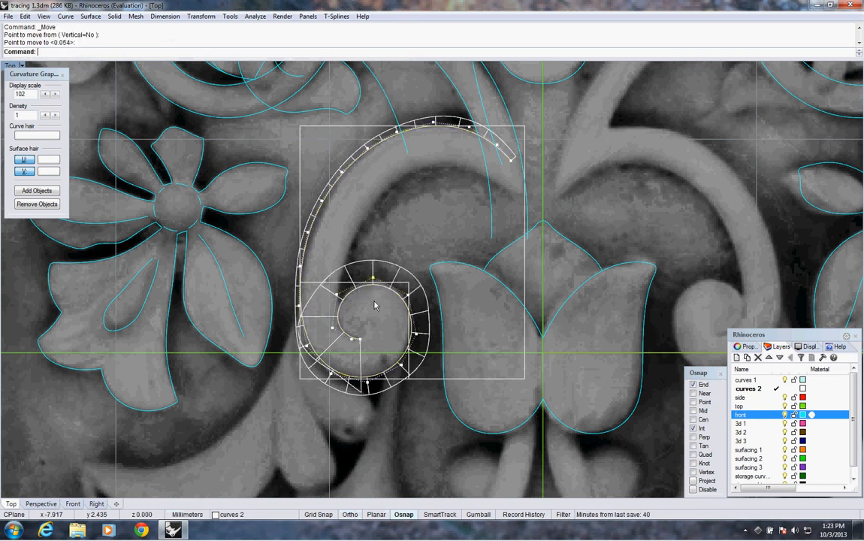
Step: Move the curve's innermost end point inside the curl about 0.1 mm downward
left_click(337, 298)
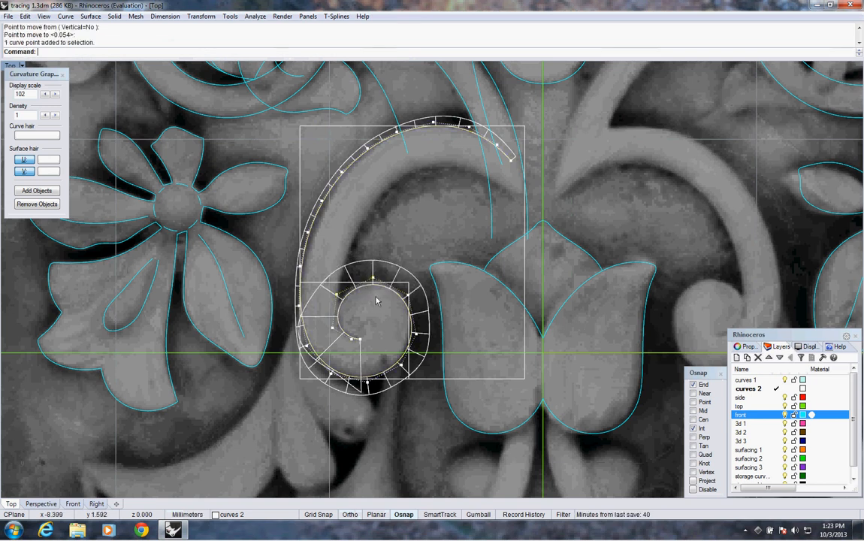
type("M")
key("Return")
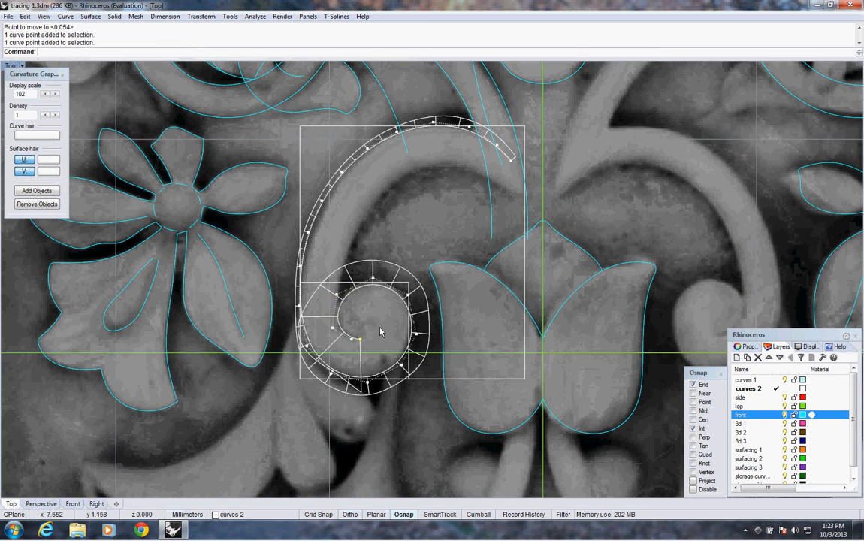
left_click(373, 319)
left_click(376, 327)
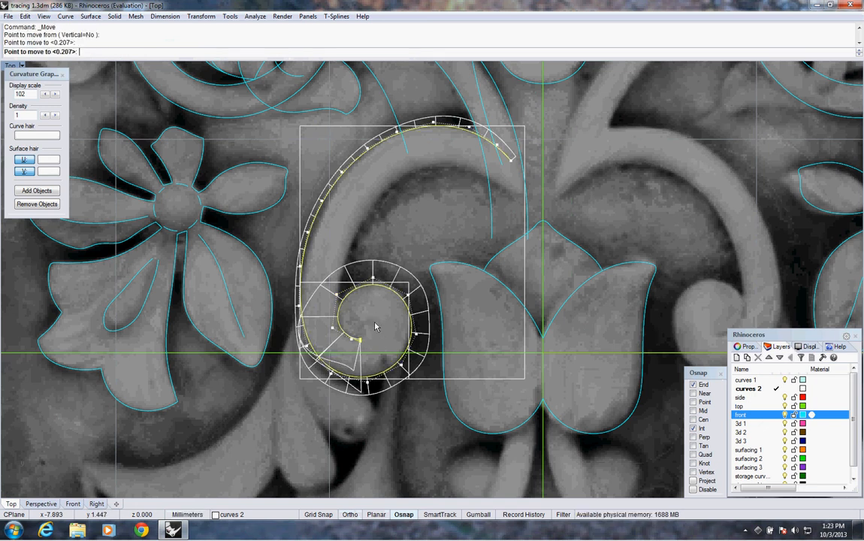
Step: Move the control point next to the curl's inner end about 0.15 mm to the left
left_click(351, 339)
type("M")
key("Return")
left_click(375, 323)
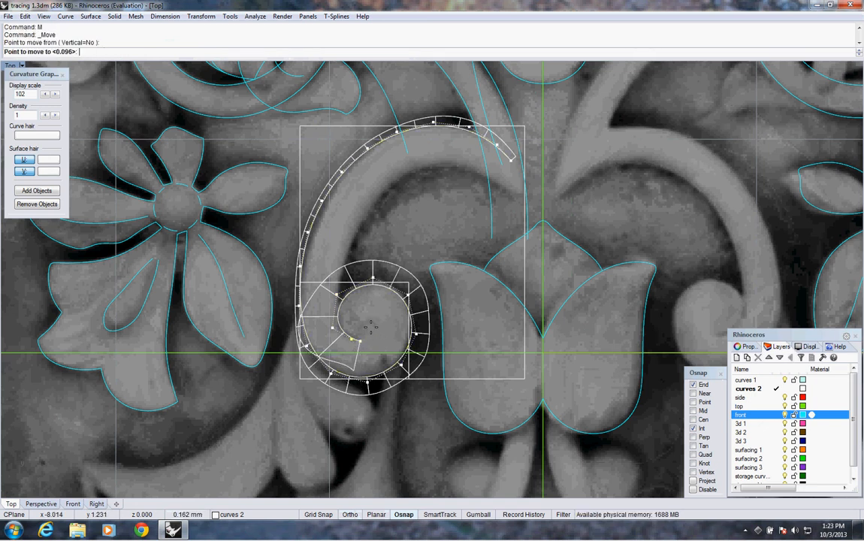
Step: Shift the curl's inner end point about 0.05 mm, and move its neighbouring control point about 0.09 mm down and to the right
left_click(370, 336)
type("M")
key("Return")
left_click(378, 331)
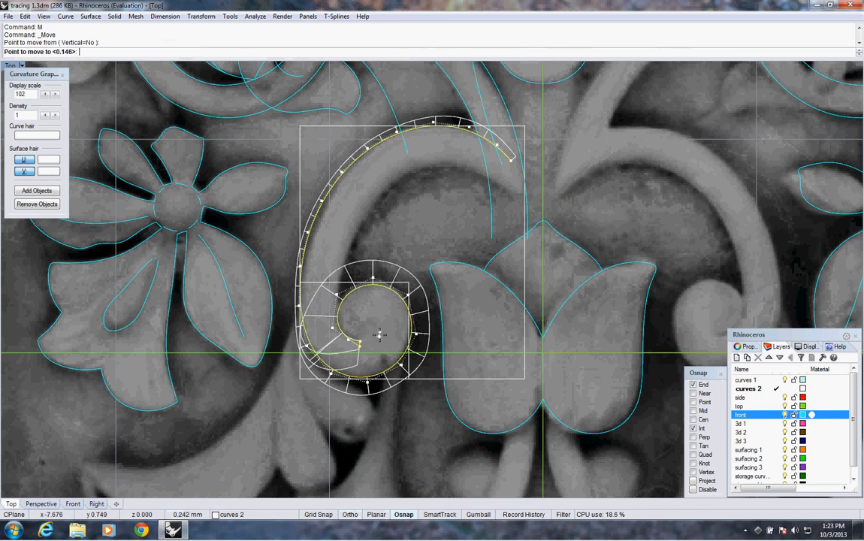
left_click(350, 342)
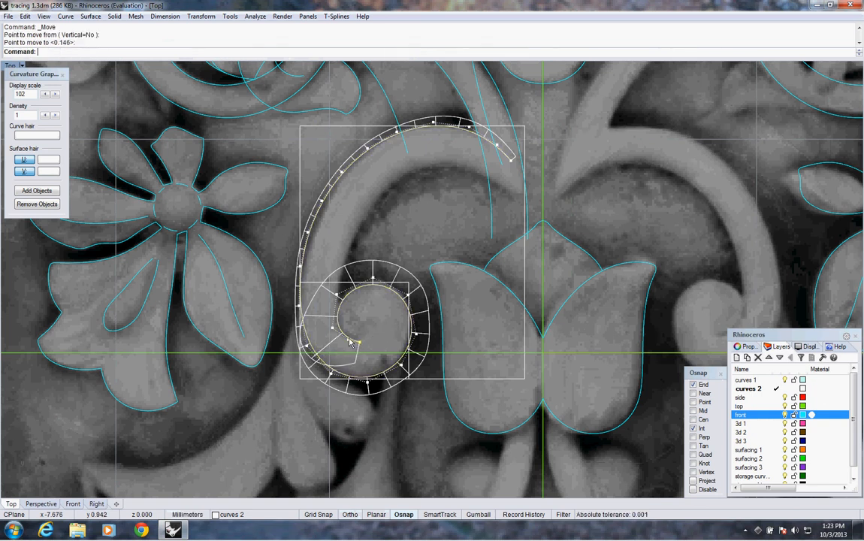
type("M")
key("Return")
left_click(352, 340)
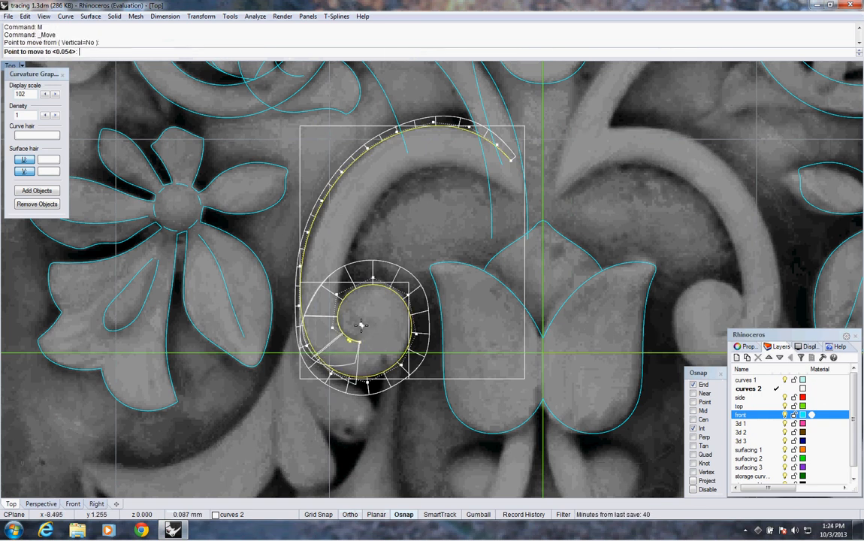
Step: Move the third control point from the curl's inner end about 0.07 mm upward, and turn off the curvature graph
left_click(331, 333)
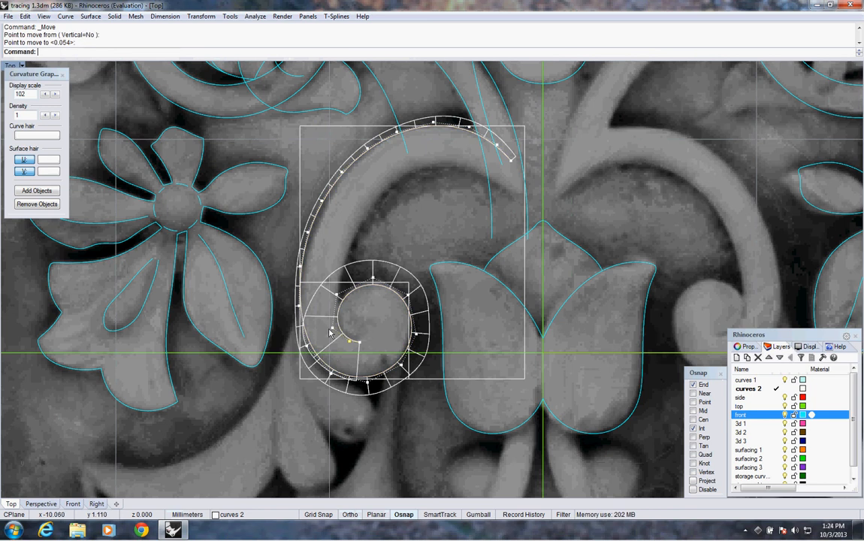
type("M")
key("Return")
left_click(342, 331)
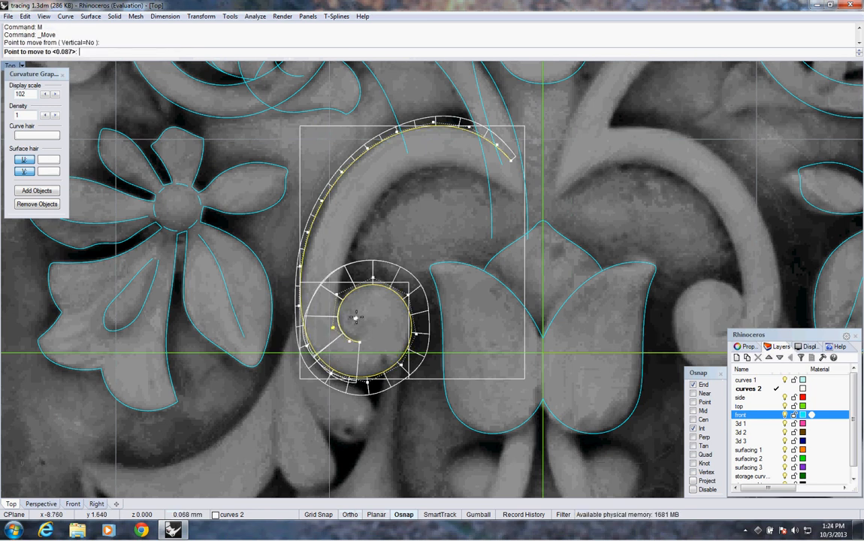
left_click(356, 317)
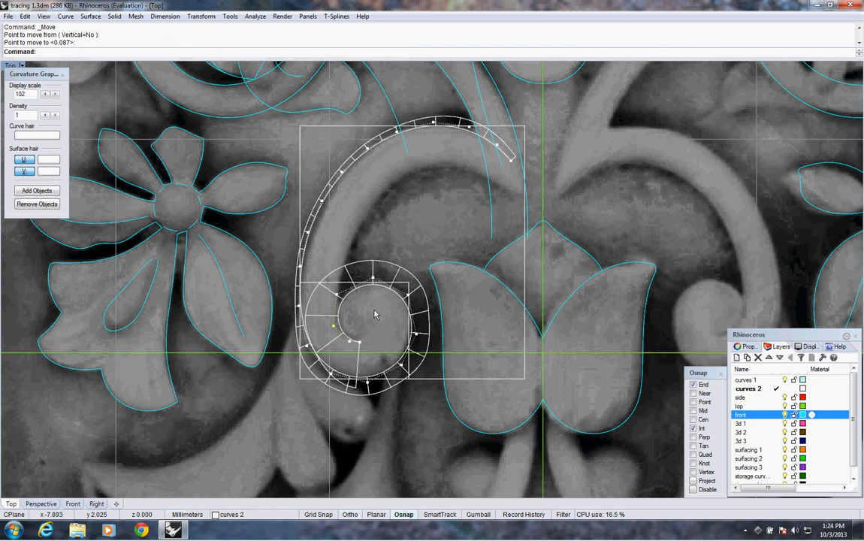
scroll(387, 305, "down", 3)
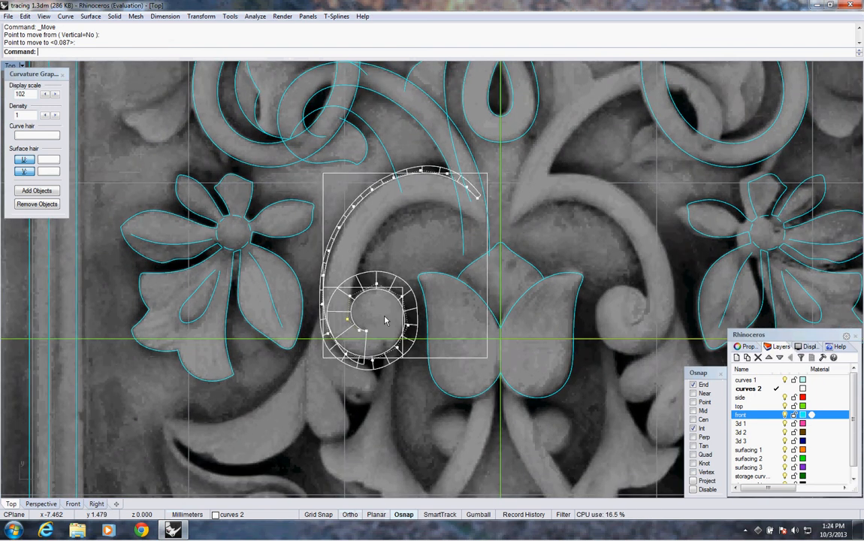
left_click(63, 75)
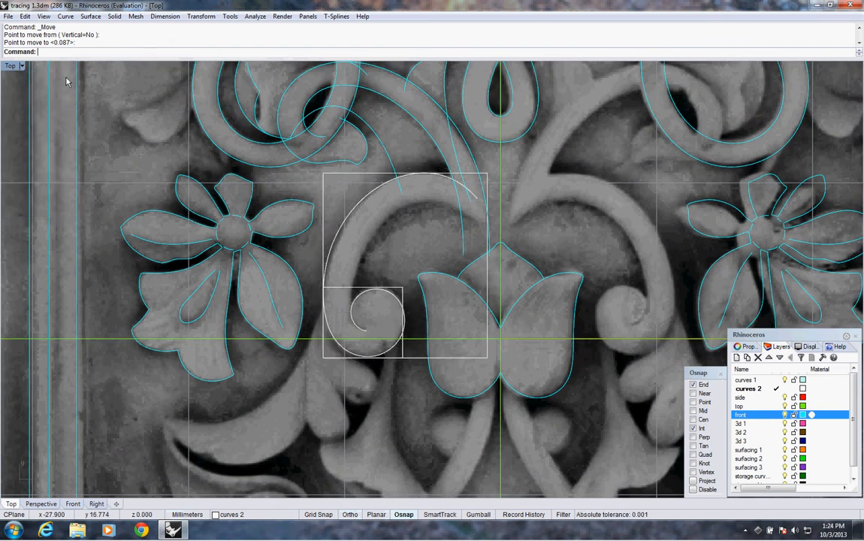
Step: Offset the smoothed scroll outline inward through a point on the stem's inner edge, about 2.05 mm away
left_click(341, 232)
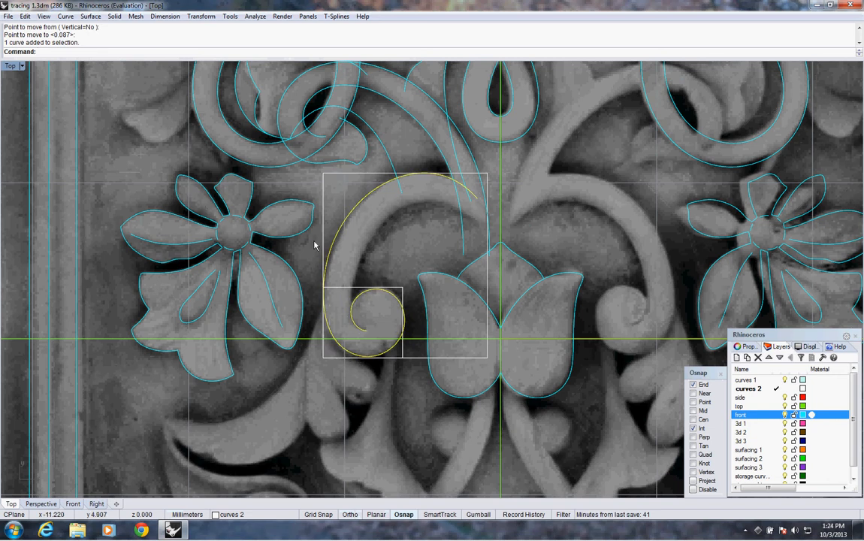
right_click(91, 54)
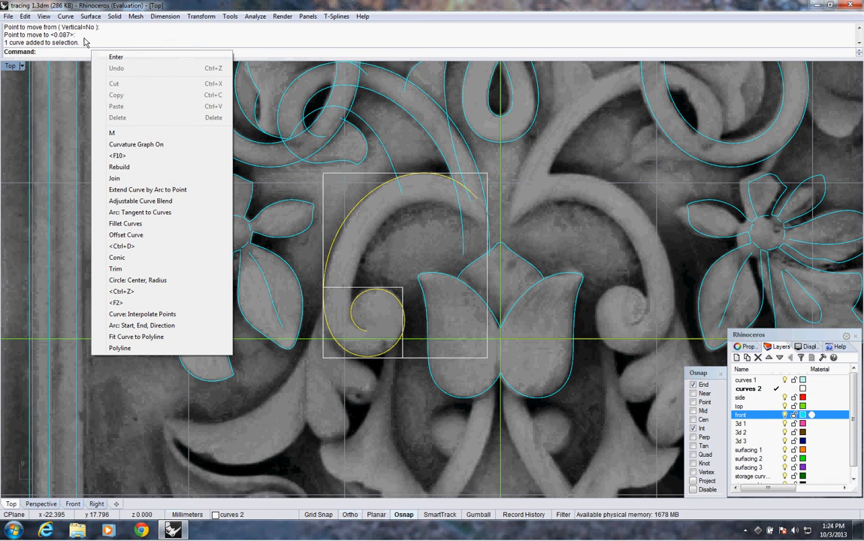
left_click(66, 16)
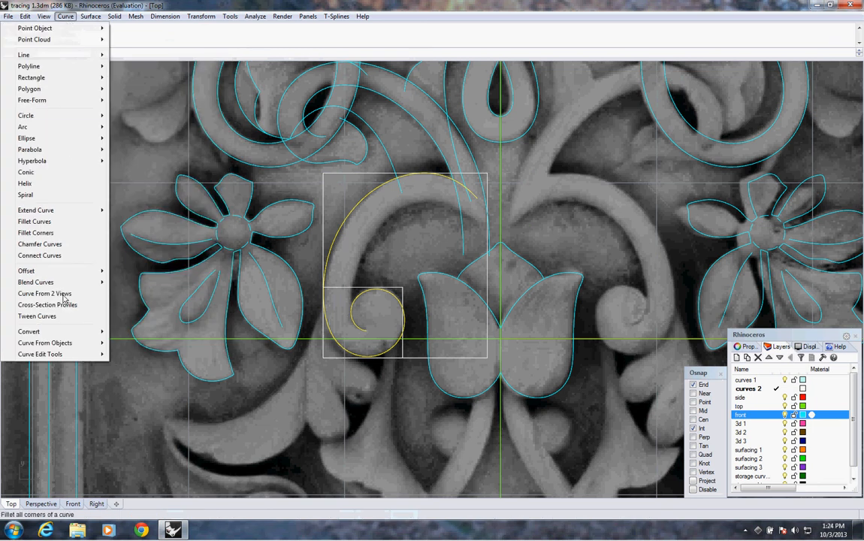
mouse_move(68, 270)
left_click(142, 272)
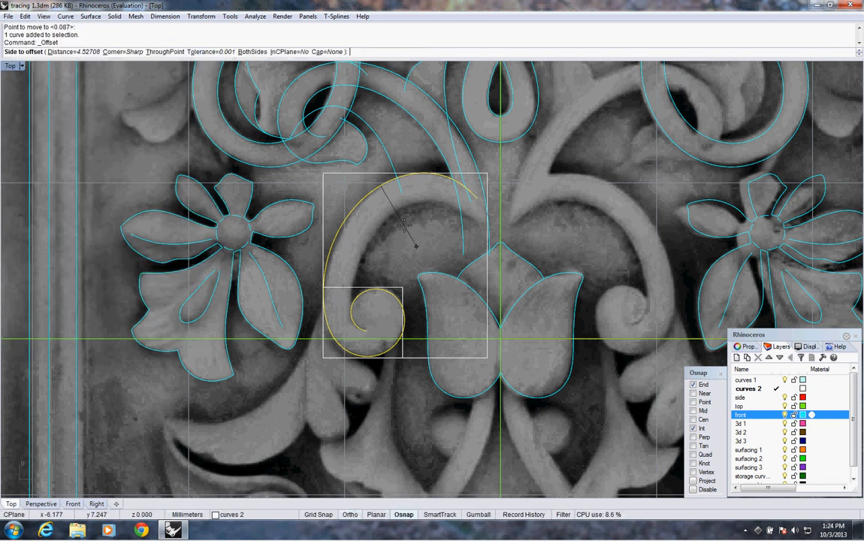
type("t")
key("Return")
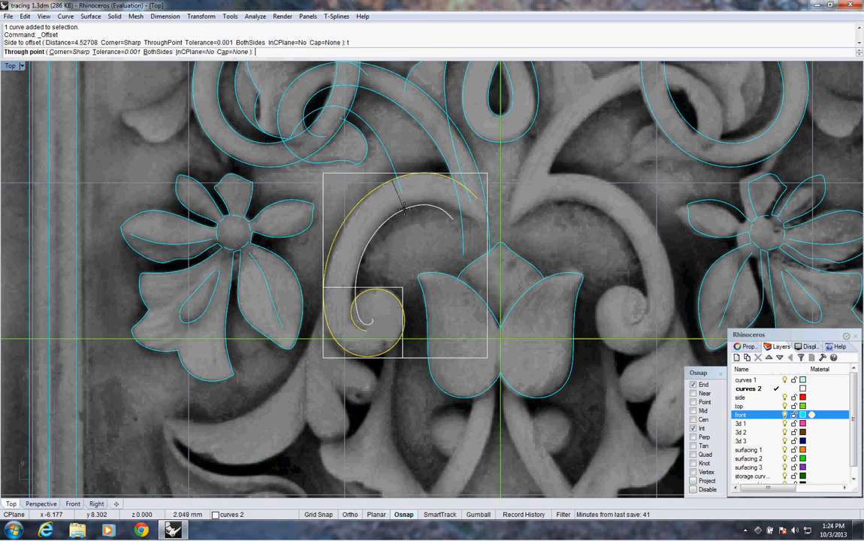
left_click(405, 212)
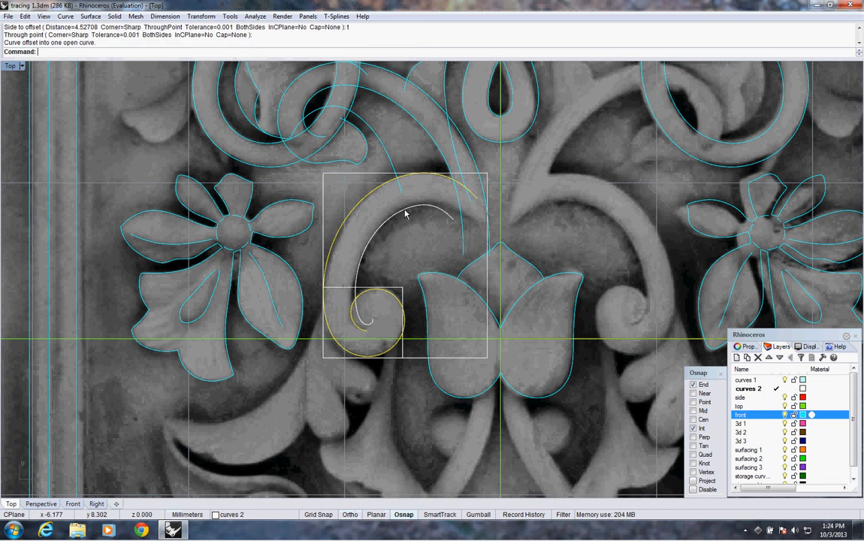
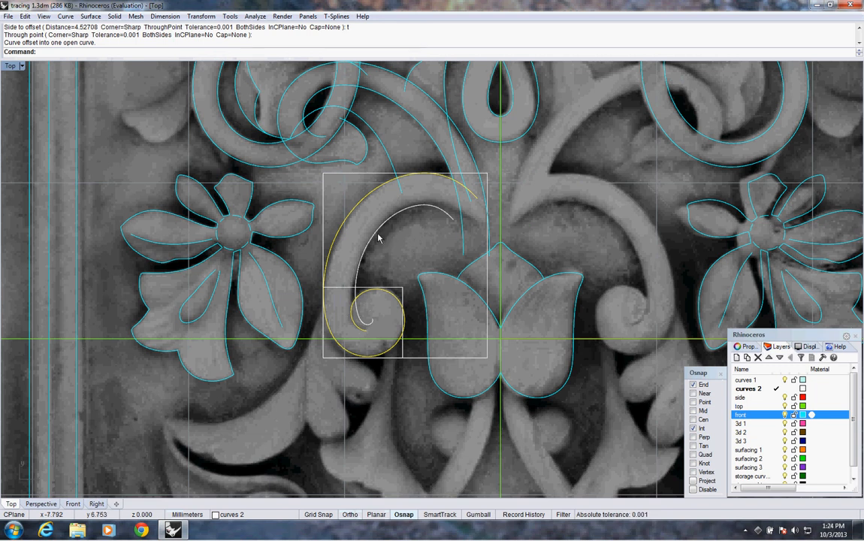
Step: Draw a circle of about 2.46 mm radius centred on the left side of the scroll's offset inner curve
left_click(378, 238)
left_click(65, 15)
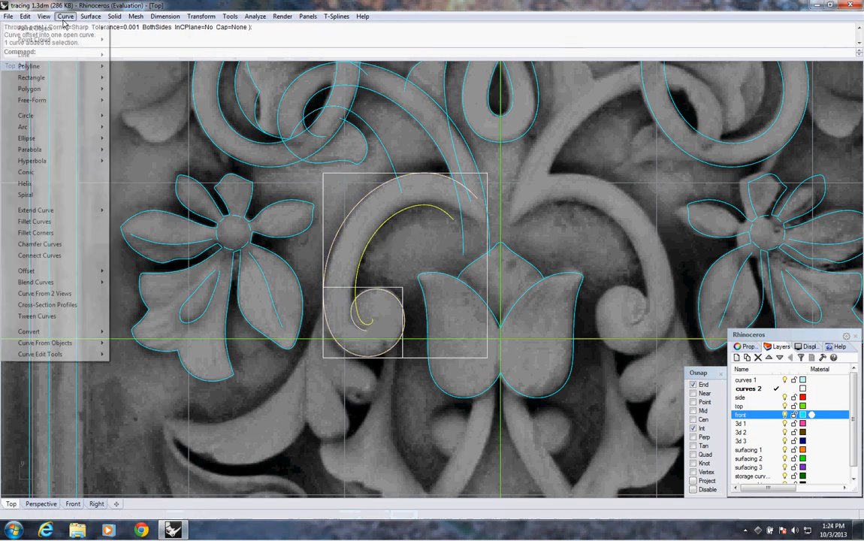
mouse_move(46, 120)
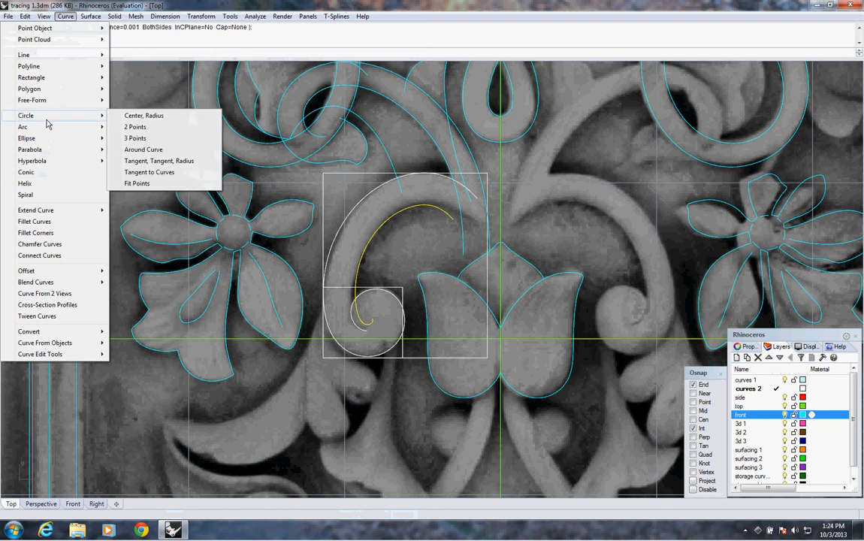
left_click(139, 116)
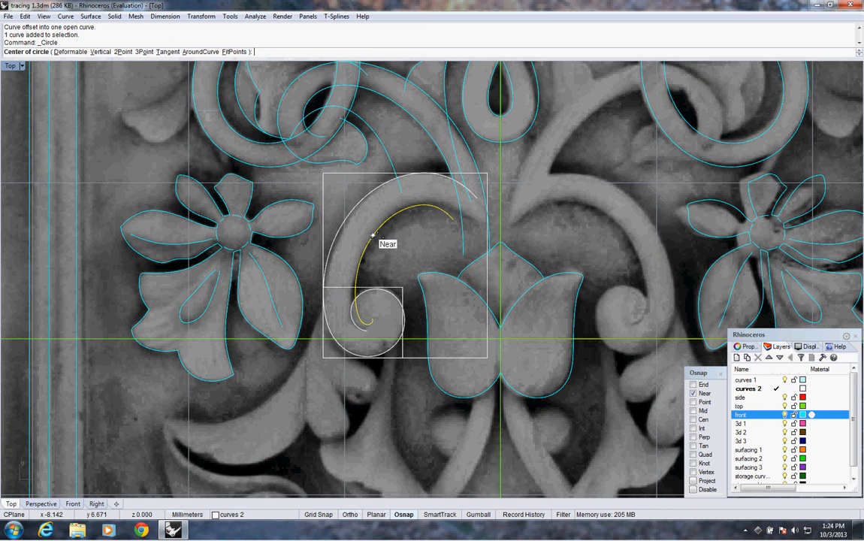
left_click(375, 239)
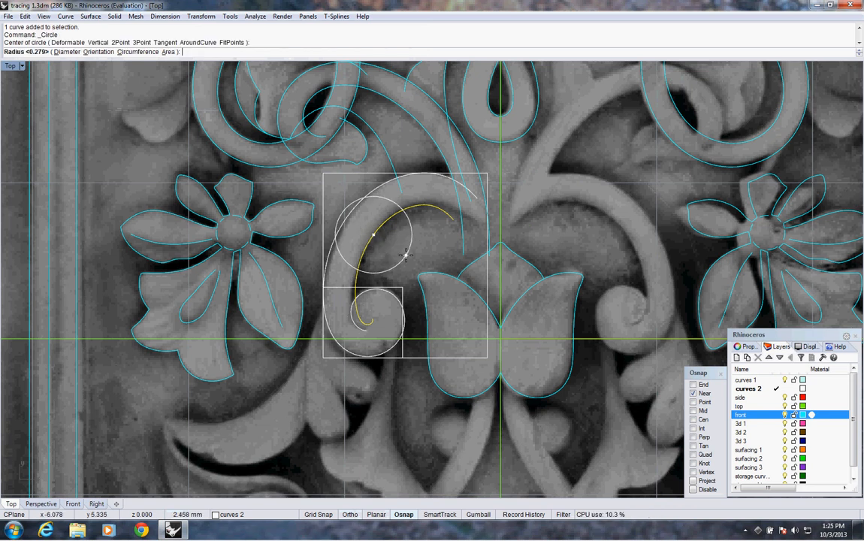
left_click(405, 256)
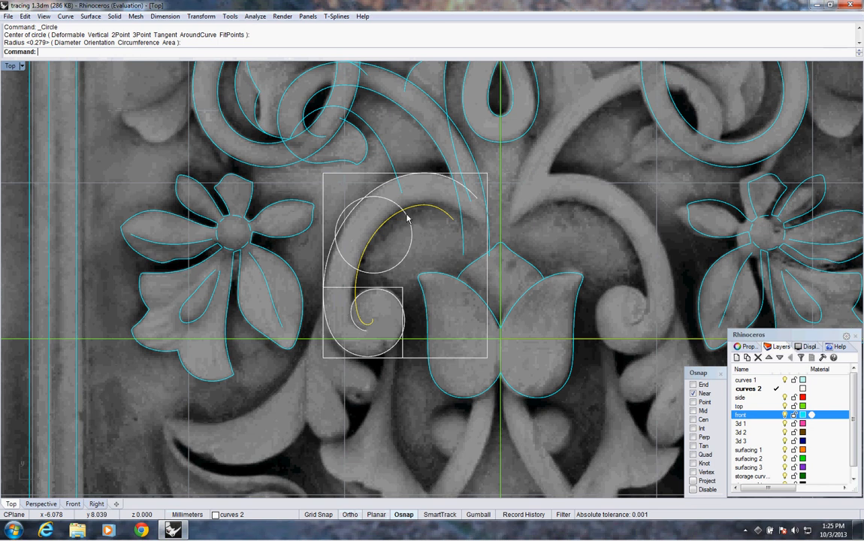
Step: Trim away both ends of the offset inner curve outside the circle, and delete the circle
left_click(410, 236)
right_click(173, 56)
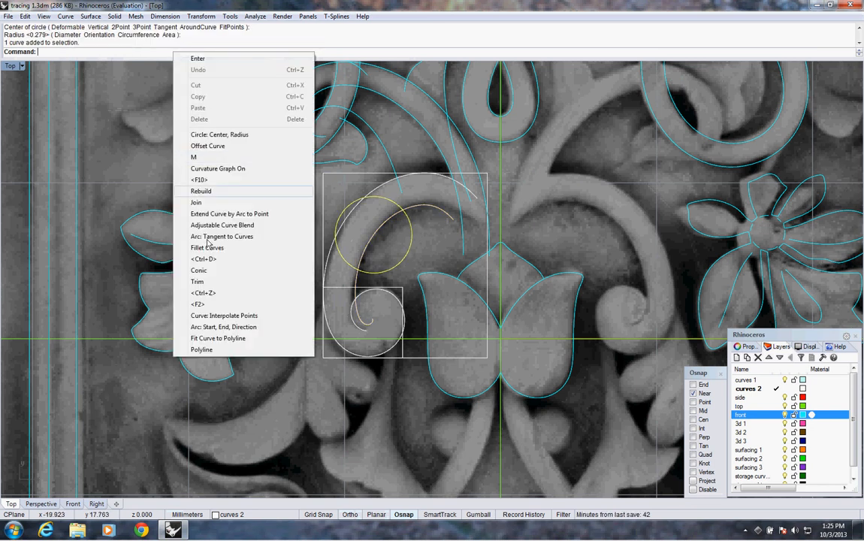
left_click(212, 282)
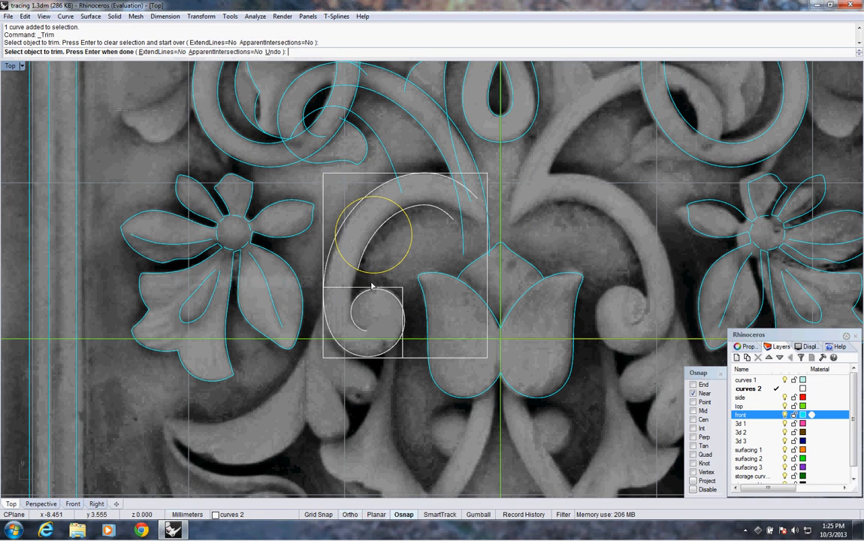
left_click(421, 211)
key("Return")
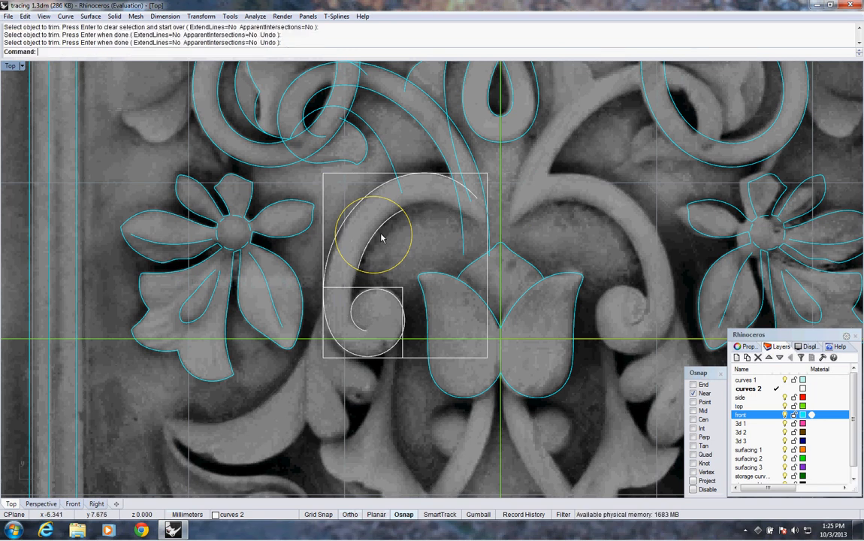
key("Delete")
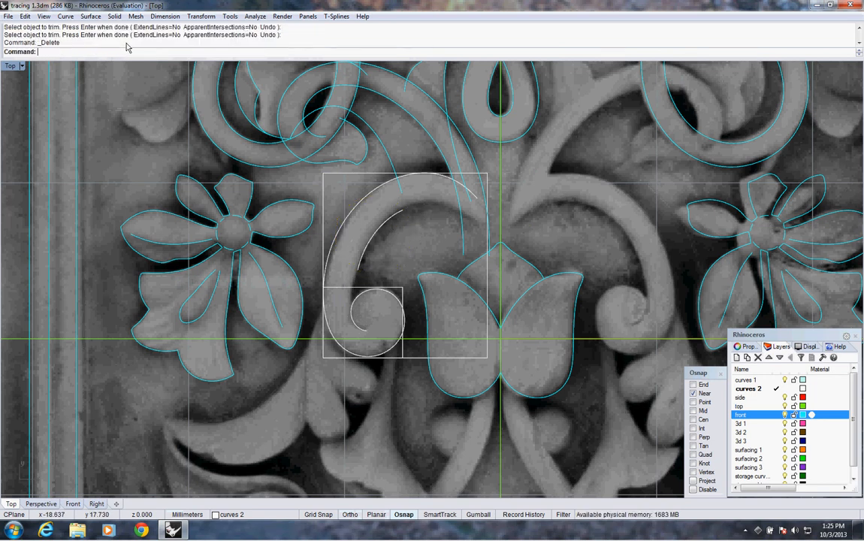
Step: Extend the remaining inner curve by arcs at both ends, over the tulip's middle petal and down into the curl
right_click(127, 51)
left_click(173, 200)
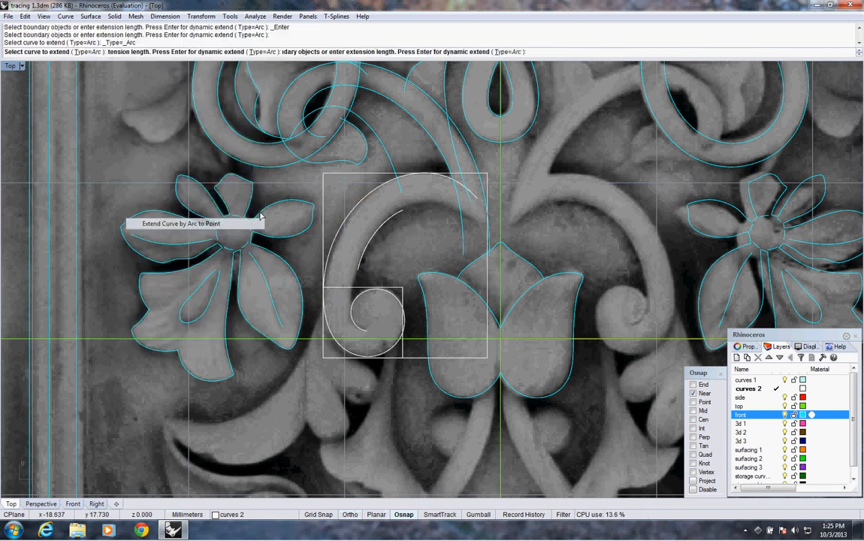
left_click(410, 215)
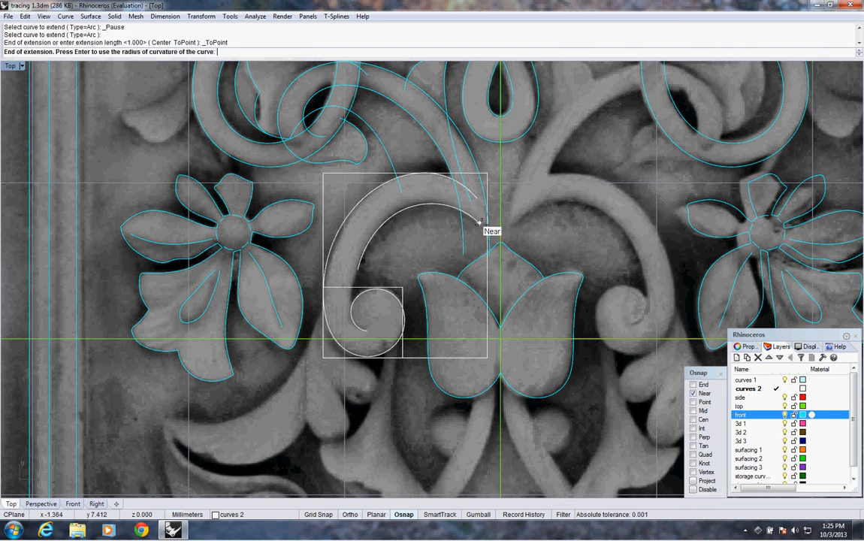
left_click(494, 286)
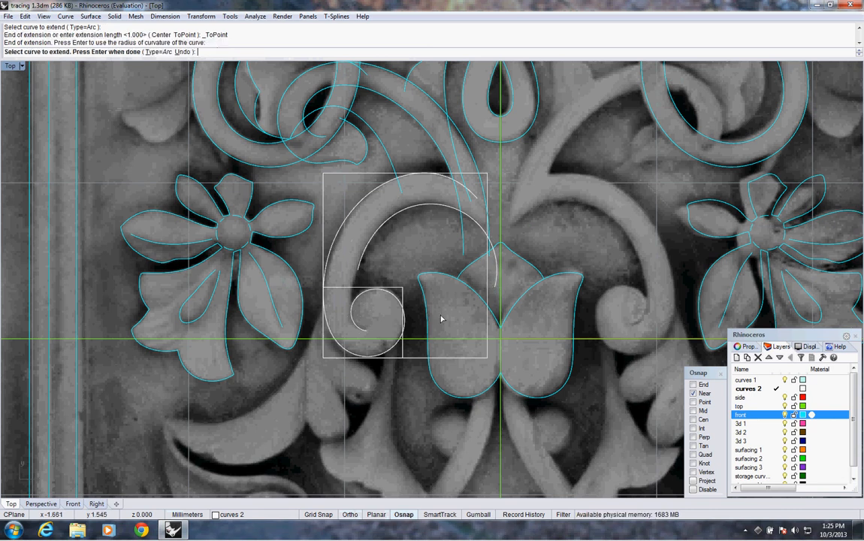
left_click(364, 266)
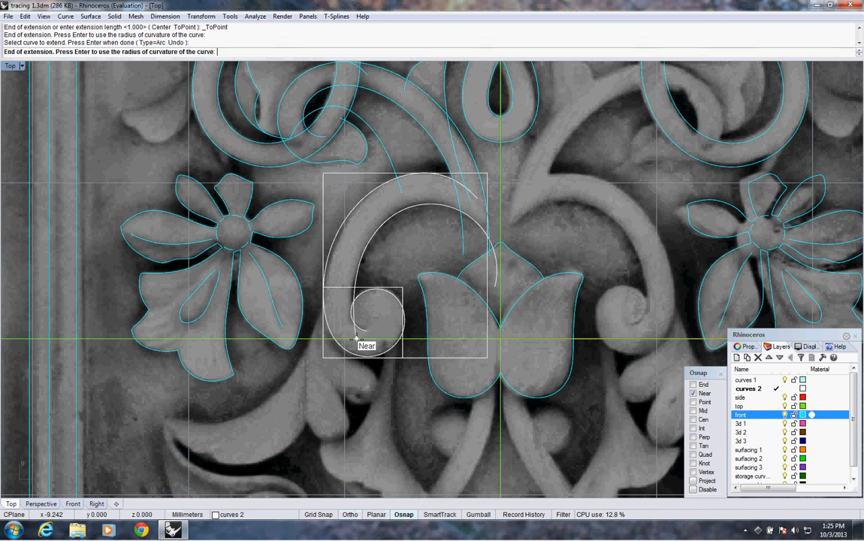
left_click(356, 337)
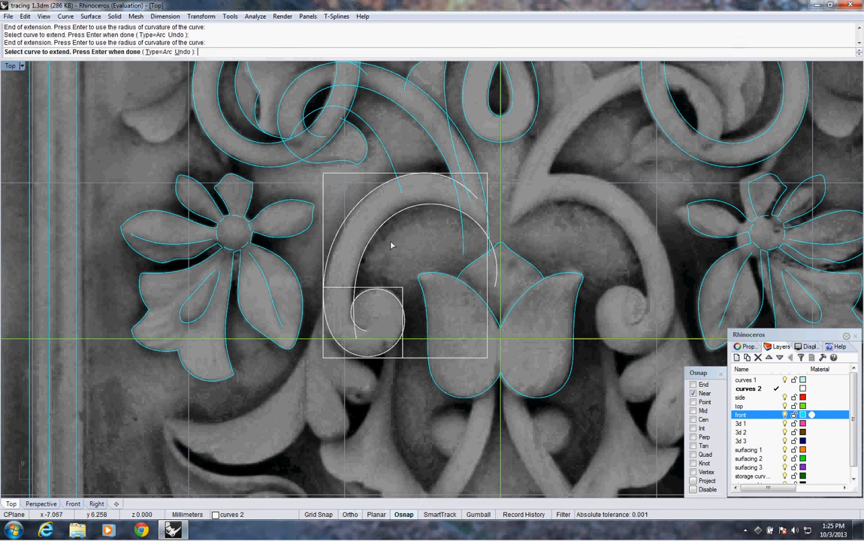
key("Return")
Step: Rebuild the extended inner curve with 15 points and degree 4
left_click(368, 257)
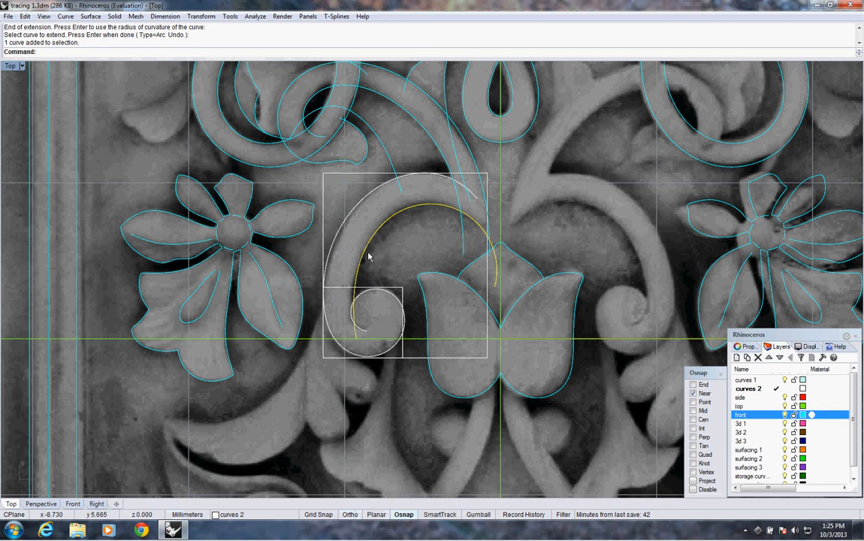
right_click(290, 52)
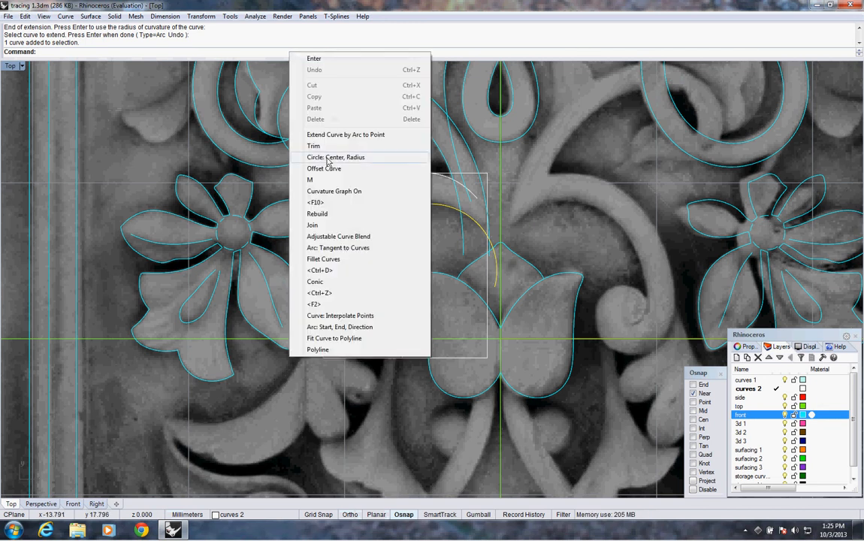
left_click(301, 214)
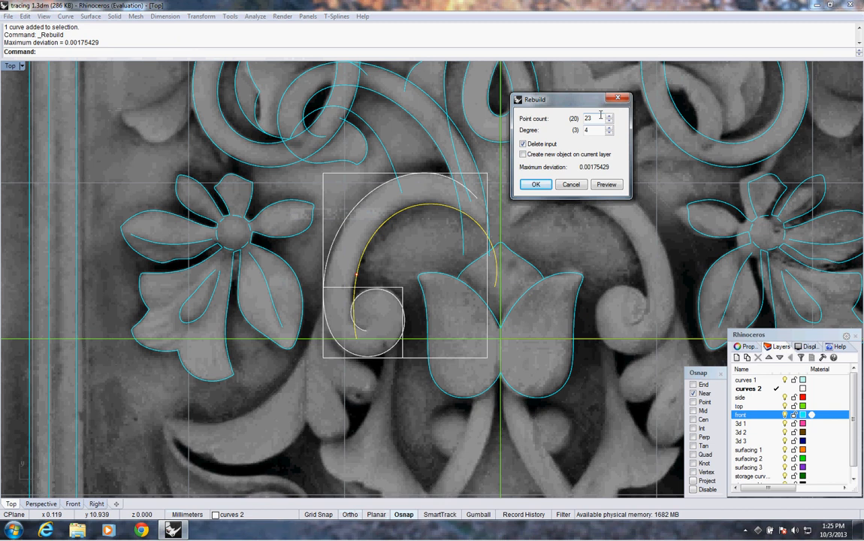
left_click_drag(597, 118, 572, 118)
type("15")
left_click(536, 184)
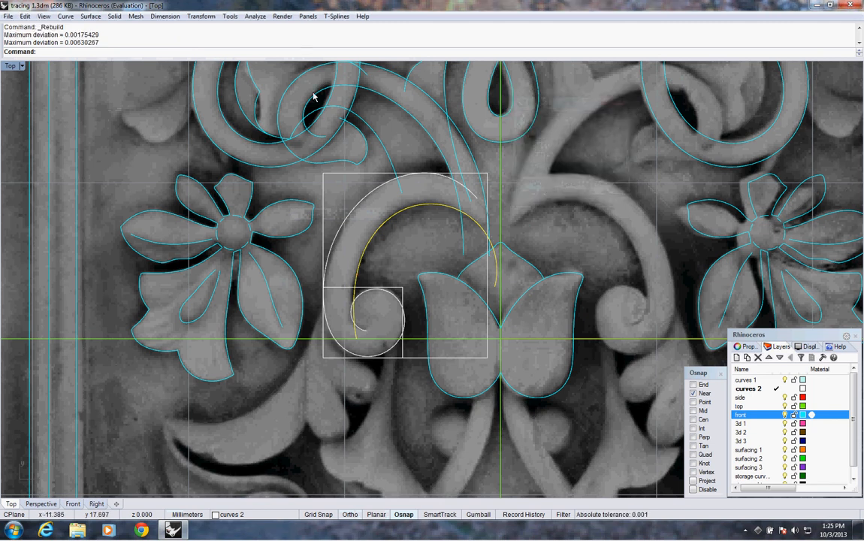
Step: Show the inner curve's control points and delete the point next to each end point
key("F10")
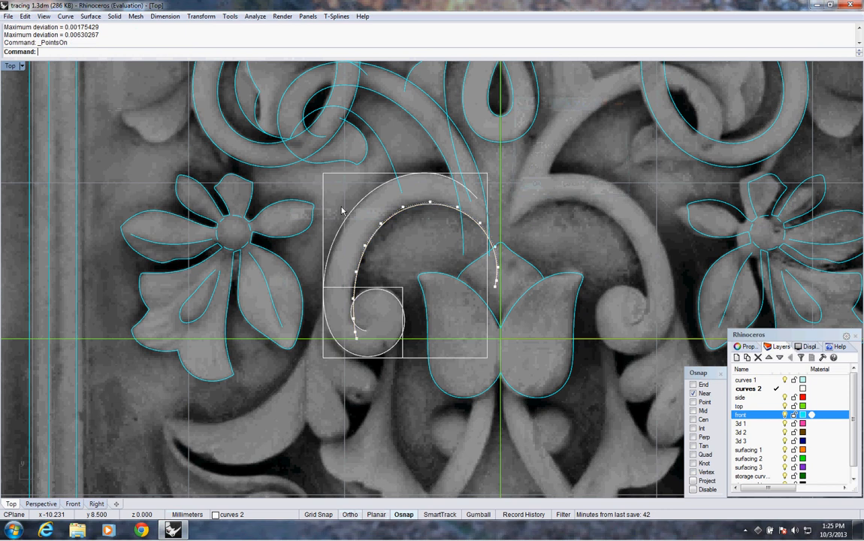
left_click(356, 337)
key("Delete")
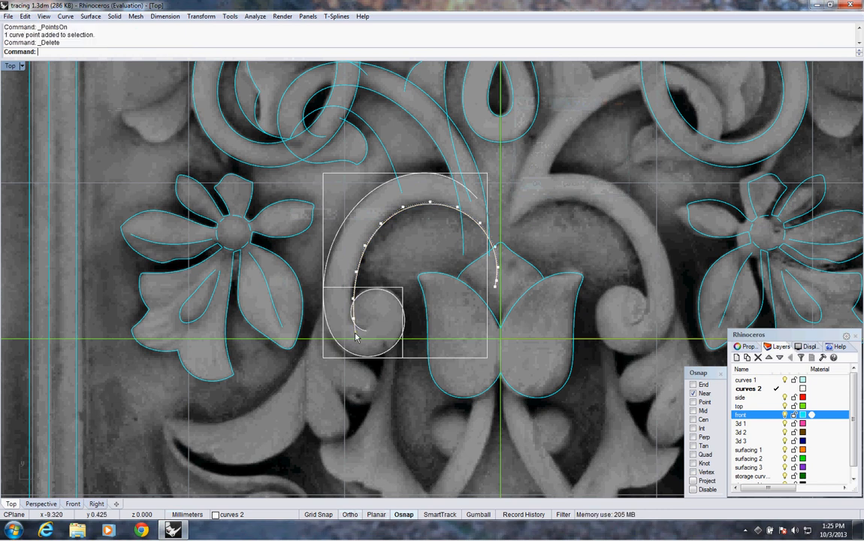
left_click(497, 284)
key("Delete")
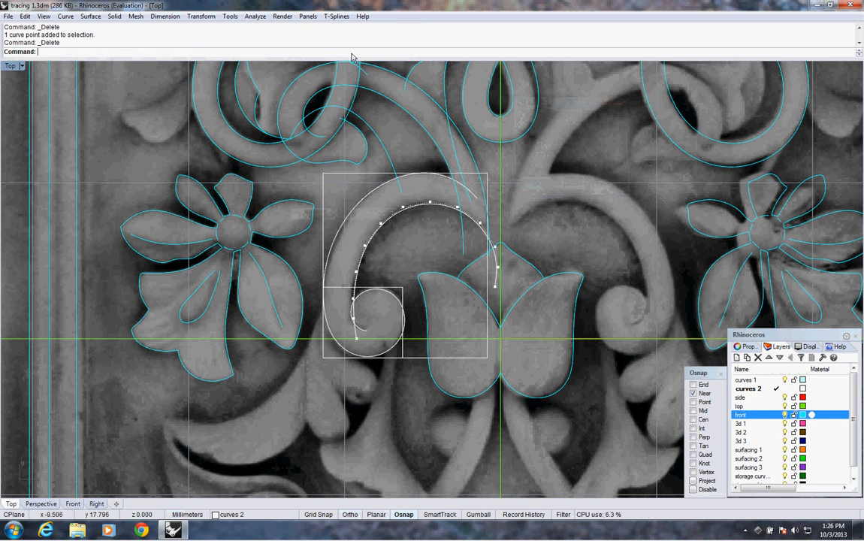
Step: Display the curvature graph on the inner curve at a display scale of 105
left_click(264, 19)
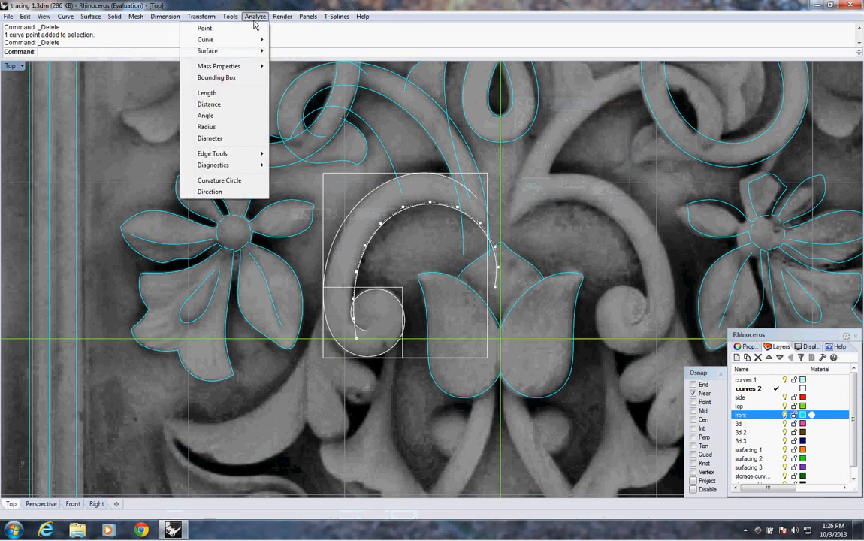
mouse_move(239, 40)
left_click(166, 45)
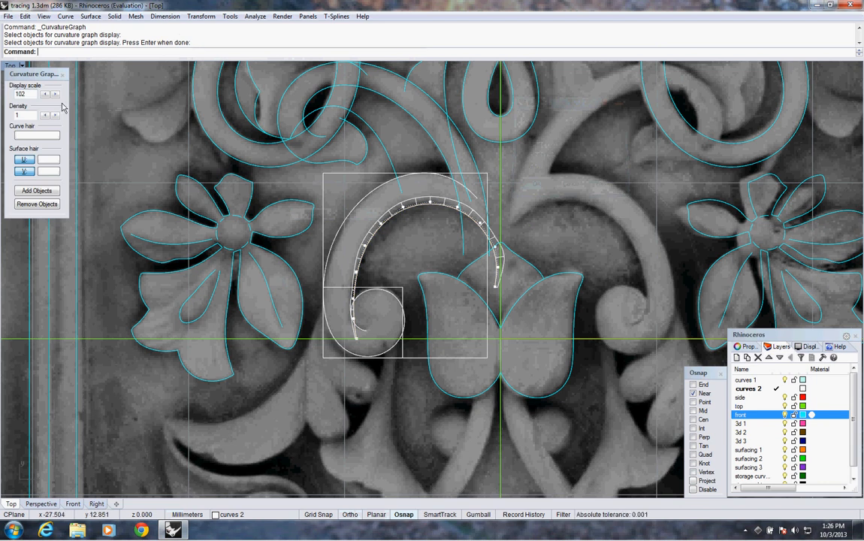
left_click(55, 94)
left_click(55, 94)
left_click(55, 94)
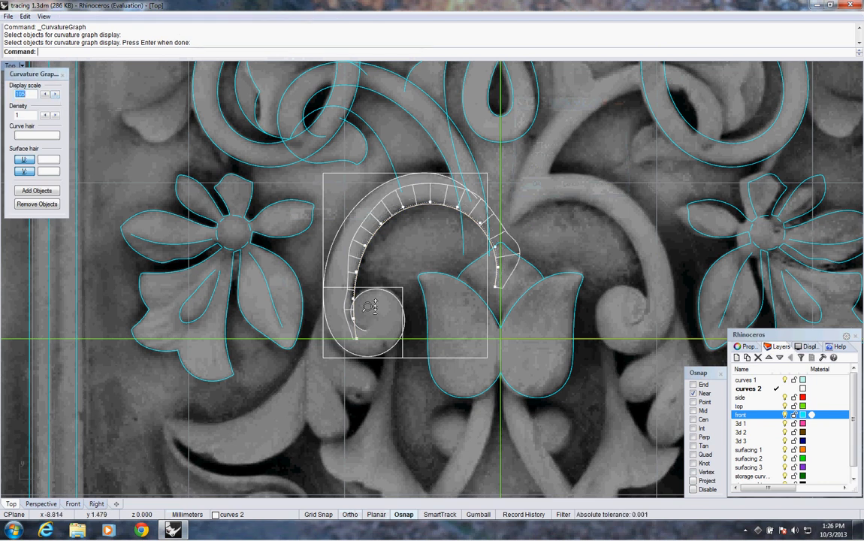
scroll(331, 277, "up", 2)
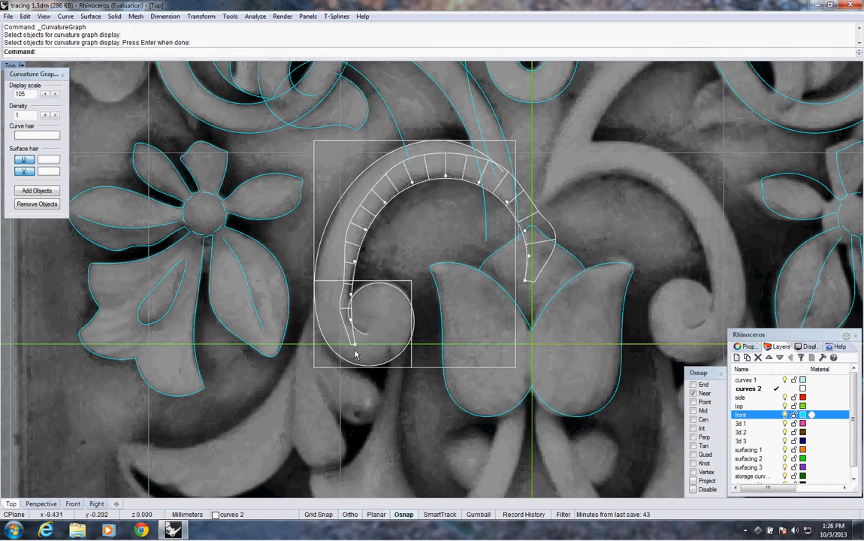
Step: Move the inner curve's end point inside the curl about 0.16 mm to the right
left_click(356, 345)
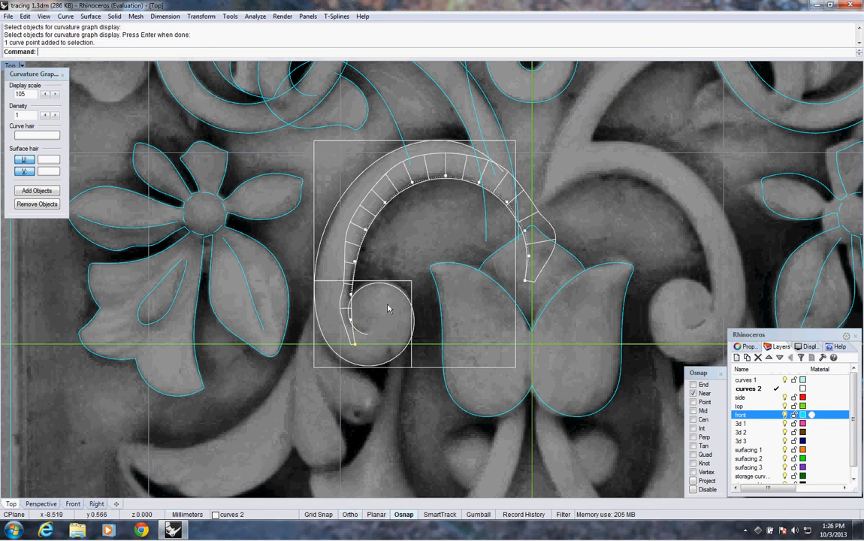
type("m")
key("Return")
left_click(381, 310)
left_click(384, 310)
Step: Move the control point next to the curl-side end about 0.36 mm downward and slightly to the right
type("m")
key("Return")
left_click(368, 312)
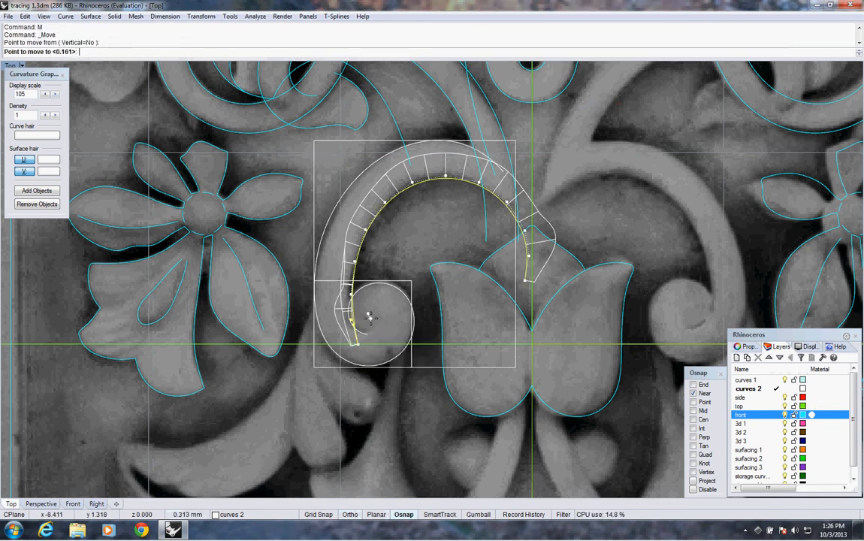
left_click(371, 322)
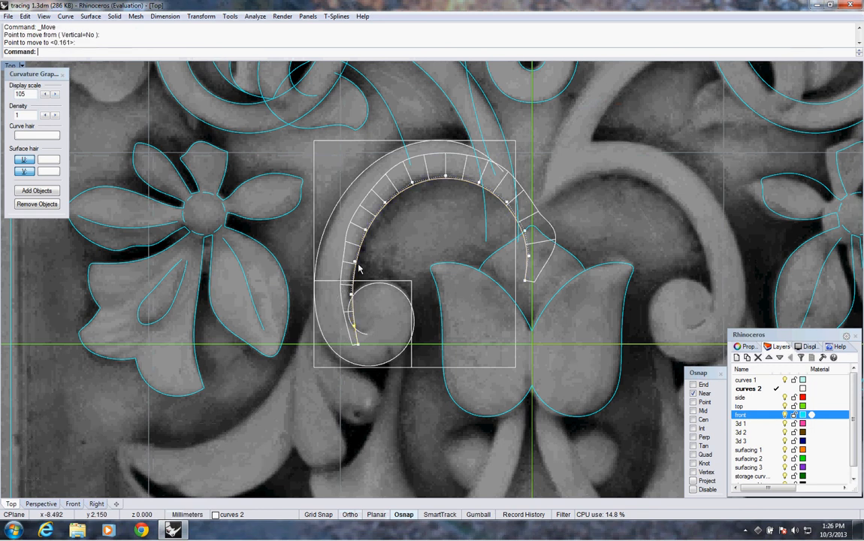
Step: Try a small move of the fourth control point from the curl-side end, and turn off the control points and curvature graph
key("Return")
left_click(371, 264)
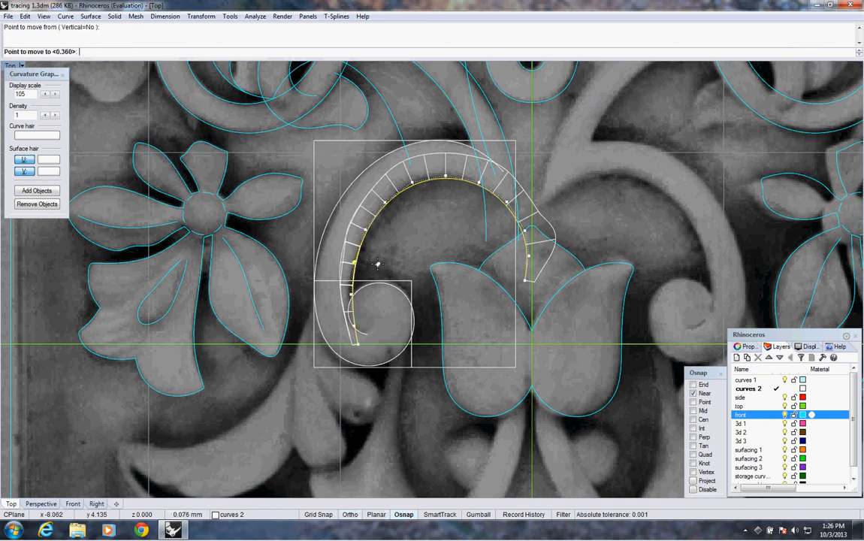
key("Escape")
left_click(529, 256)
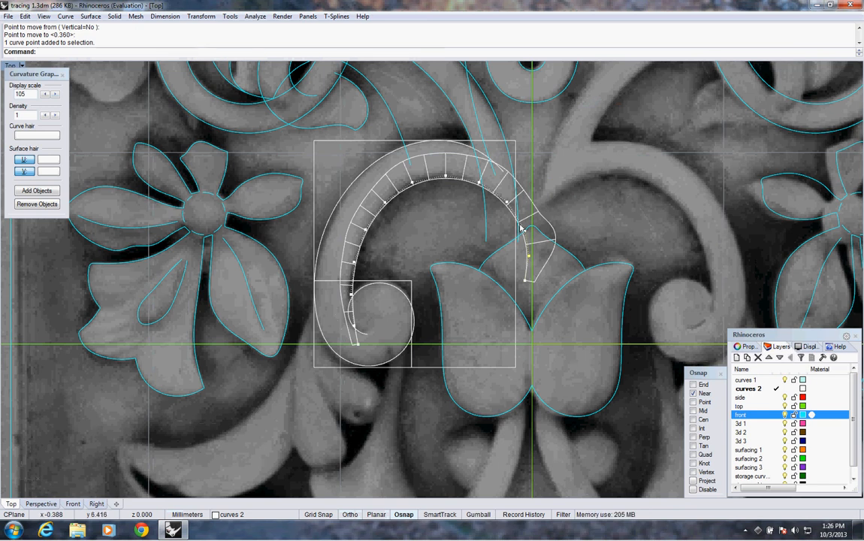
key("Escape")
key("Escape")
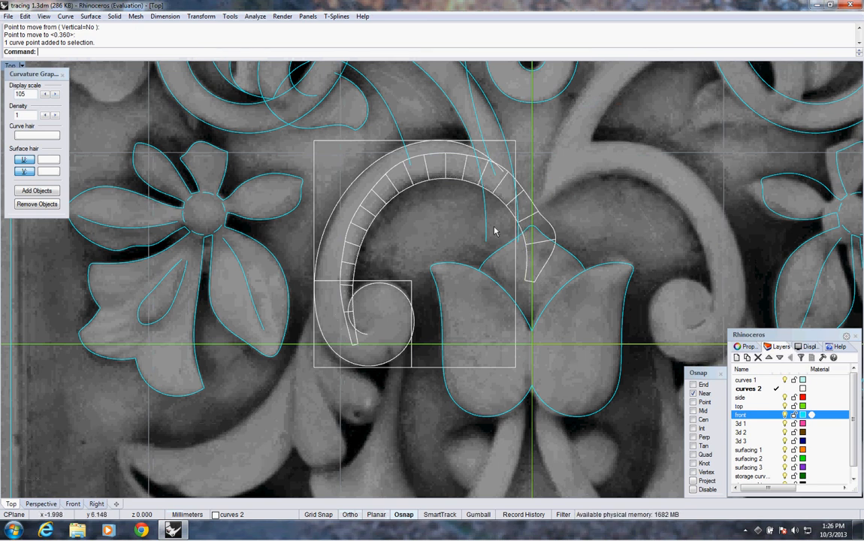
left_click(46, 74)
left_click(63, 75)
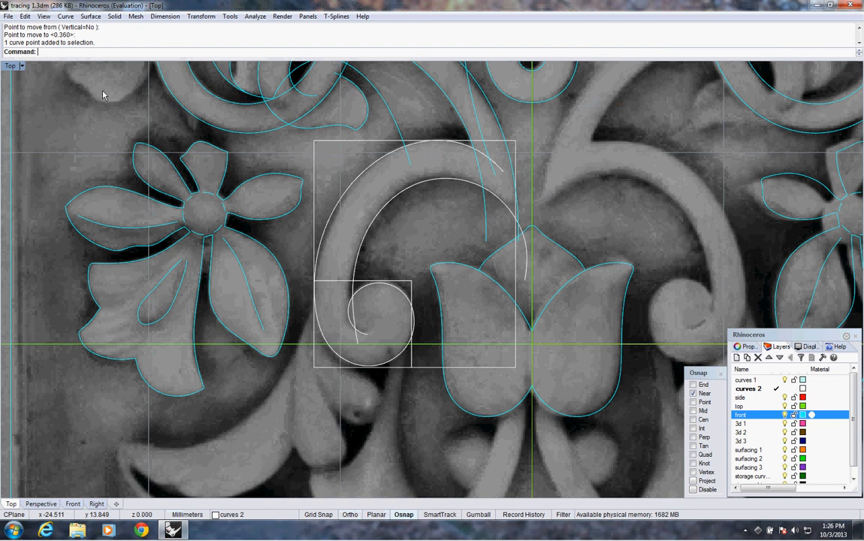
Step: Delete the large and small construction rectangles around the left scroll and its curl
scroll(469, 241, "down", 4)
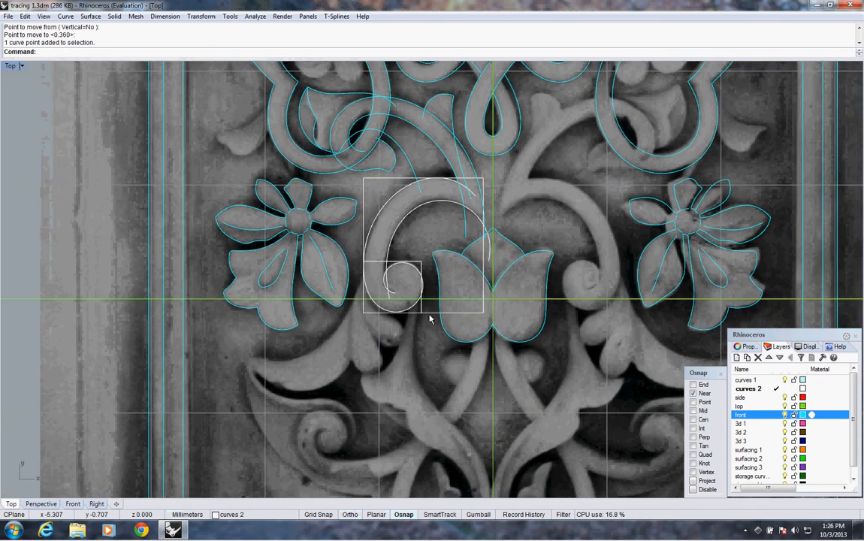
left_click(422, 312)
left_click(365, 313, "shift")
left_click(362, 312, "shift")
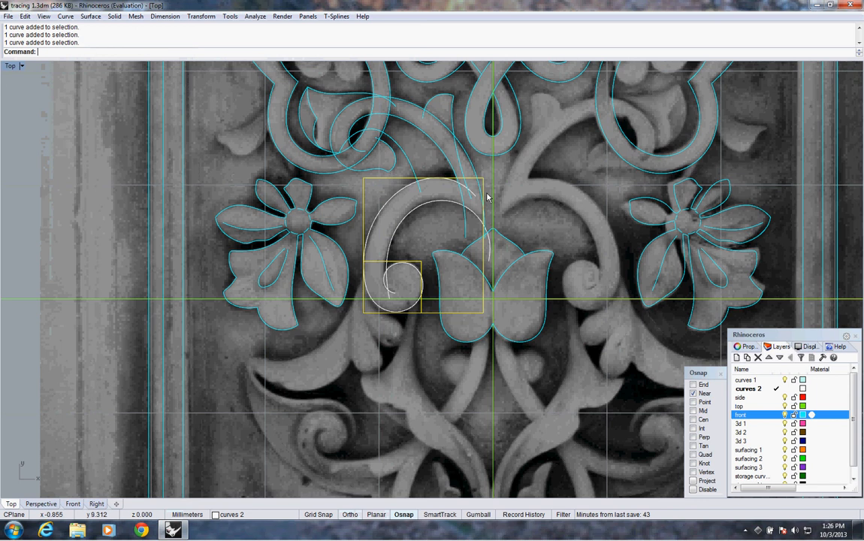
key("Delete")
scroll(448, 235, "up", 2)
scroll(444, 227, "up", 1)
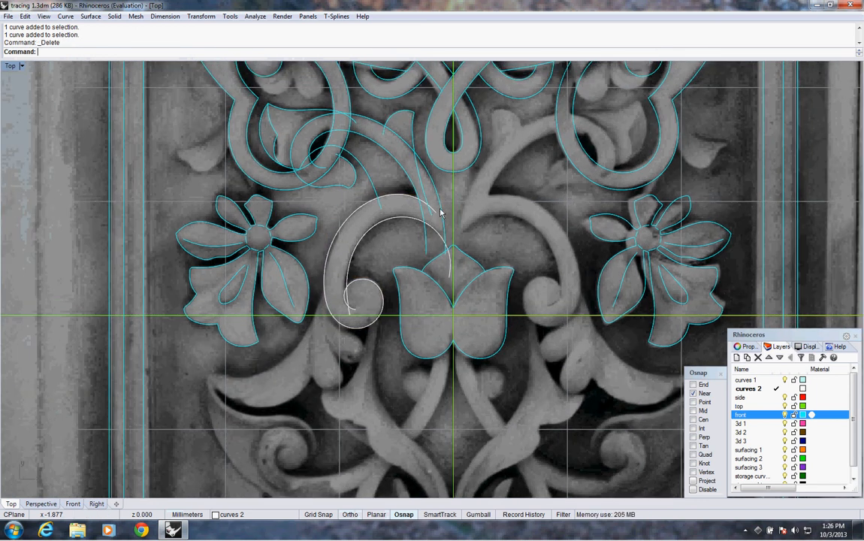
Step: Fillet the left scroll's outer edge with the stem's inner edge, and its inner edge with the stem's outer edge, at radius 0
scroll(442, 207, "up", 2)
right_click(251, 53)
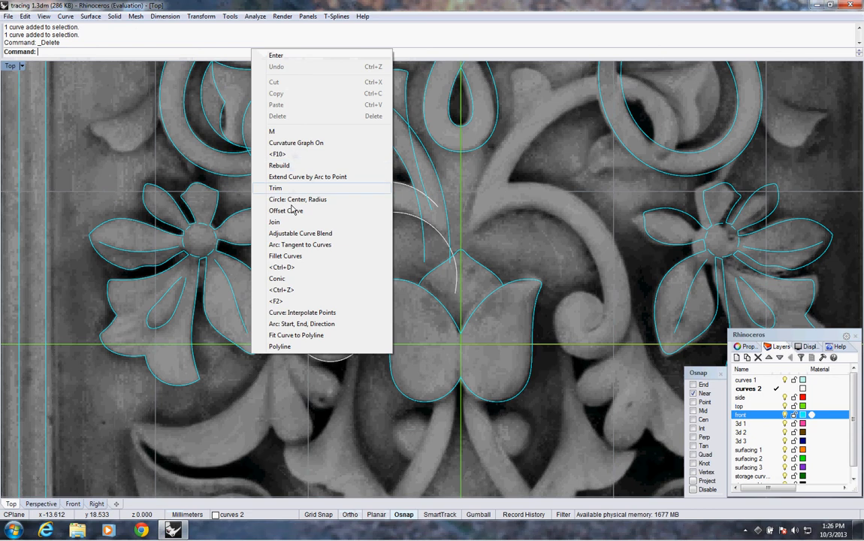
left_click(294, 258)
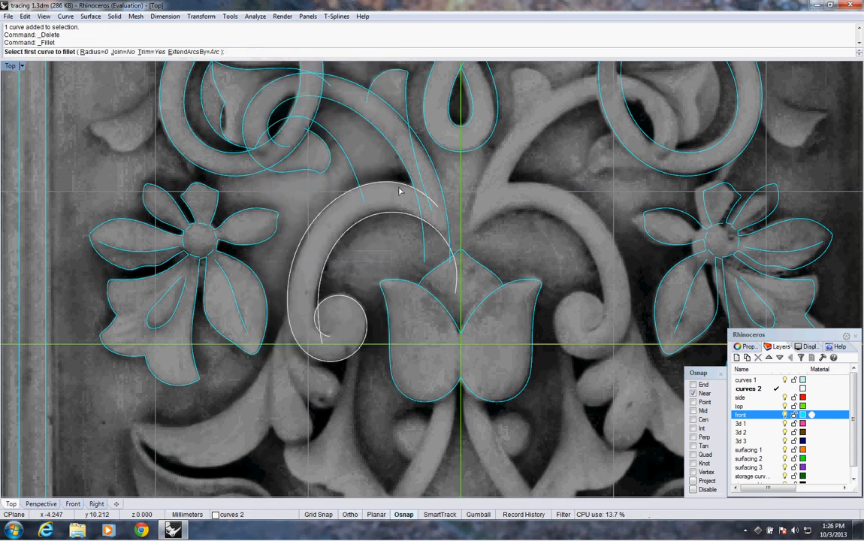
left_click(405, 188)
left_click(412, 187)
right_click(442, 241)
left_click(448, 237)
left_click(443, 236)
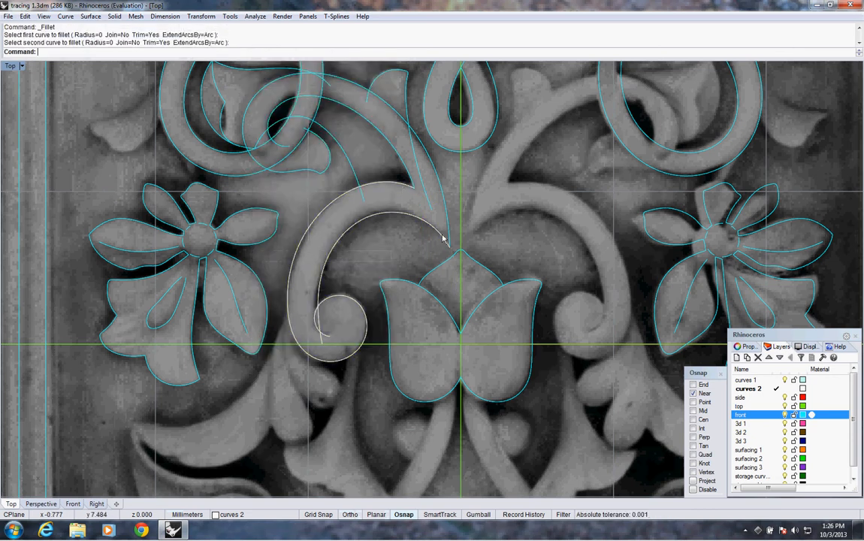
right_click_drag(372, 263, 345, 256)
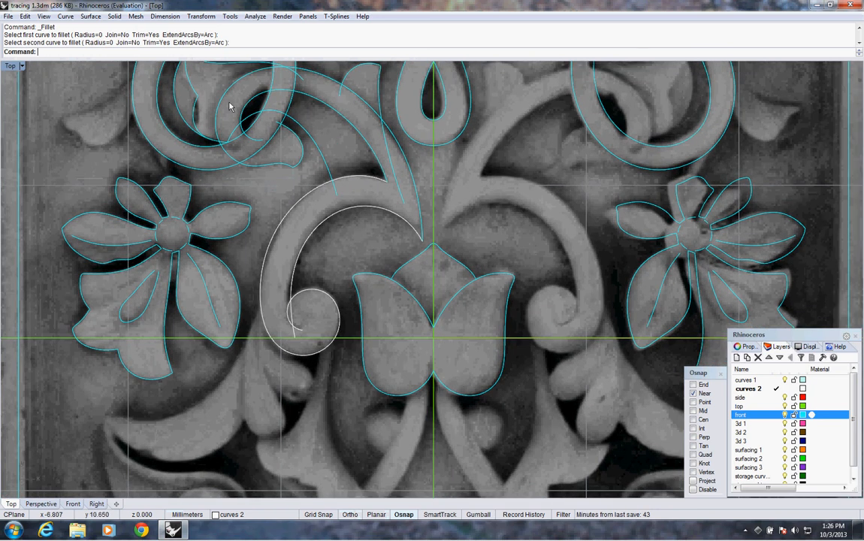
Step: With the End snap on, draw a circle of about 1.7 mm radius centred on the sharp tip where the scroll meets the stem
right_click(136, 62)
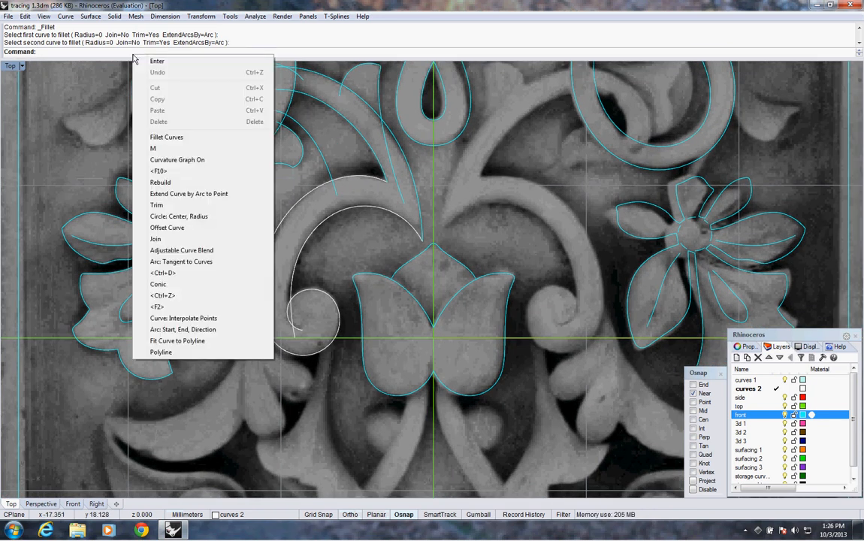
left_click(177, 217)
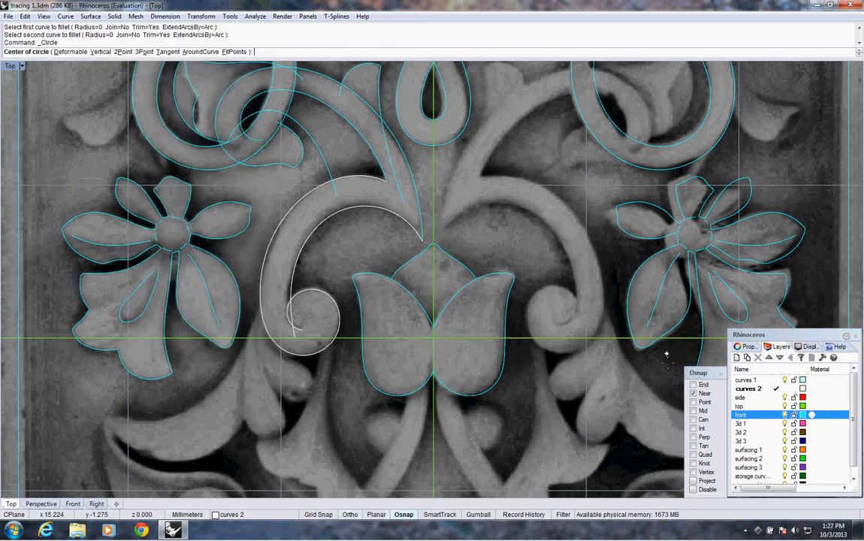
left_click(693, 385)
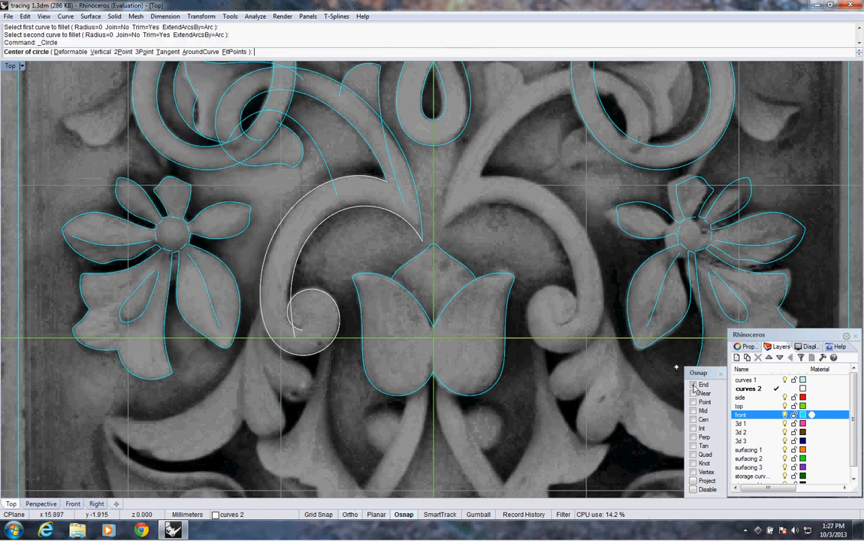
left_click(423, 241)
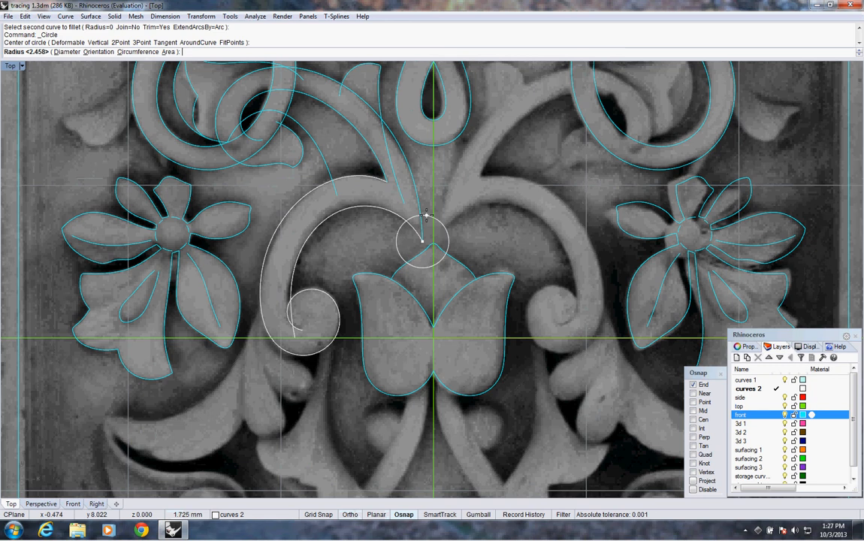
left_click(426, 219)
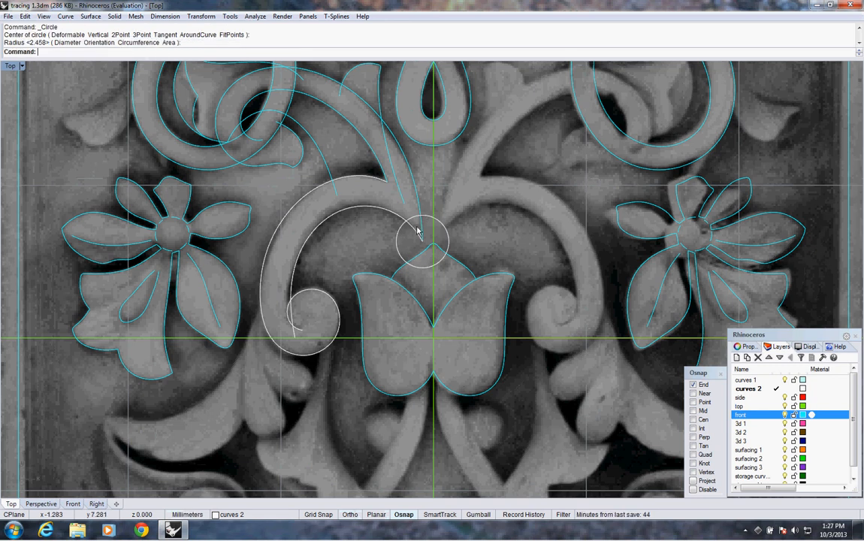
Step: Trim away the curve ends inside the circle at the tip and delete the circle
left_click(429, 219)
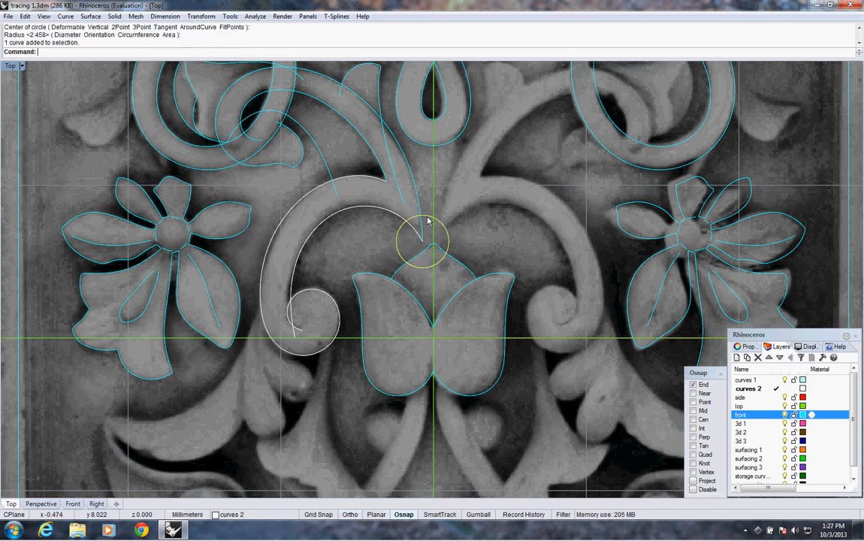
middle_click(232, 56)
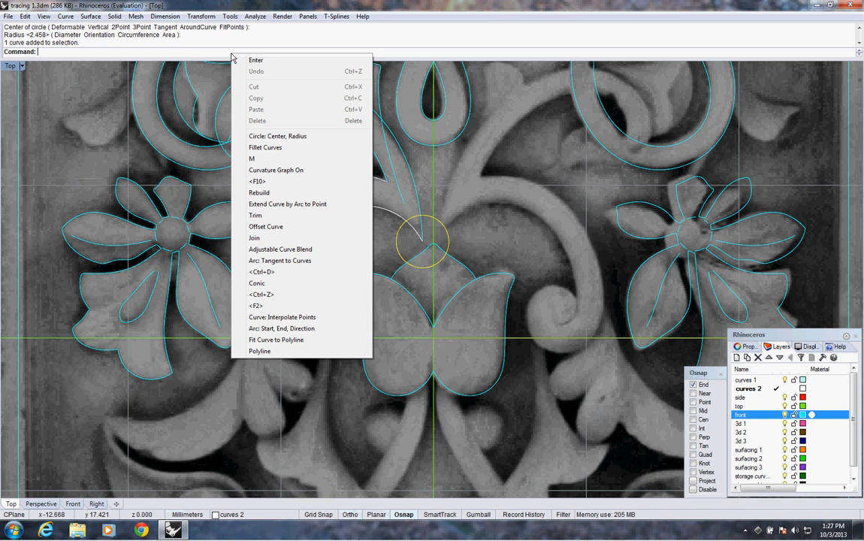
left_click(272, 215)
left_click(419, 239)
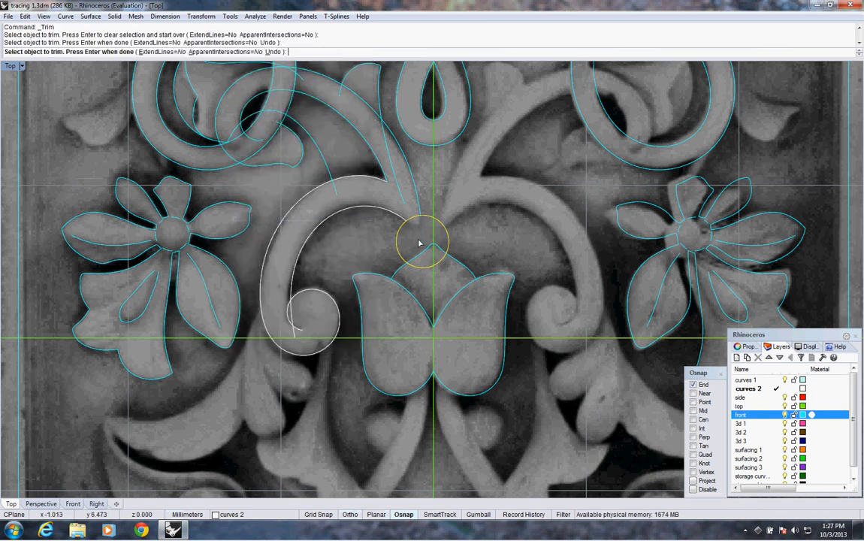
key("Return")
key("Delete")
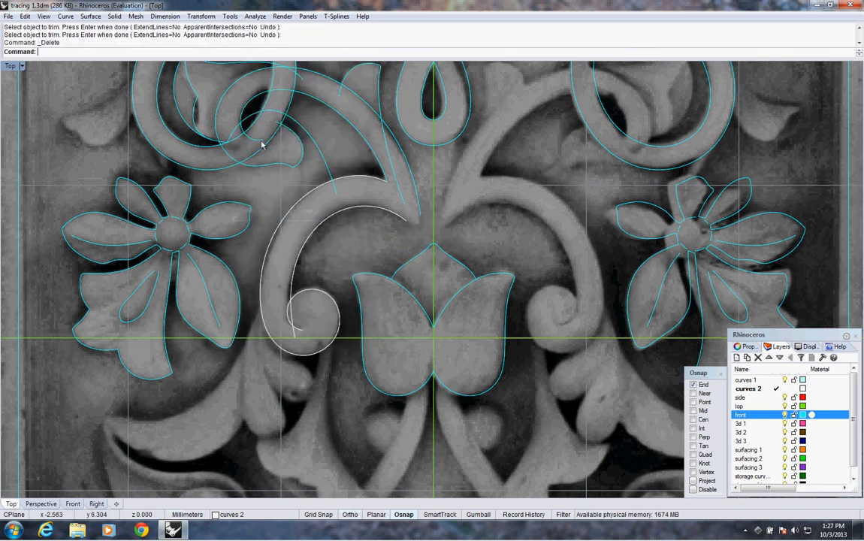
Step: Round the open tip with a conic tangent to the scroll's inner edge and the stem's outer edge at their end points
left_click(65, 16)
left_click(26, 172)
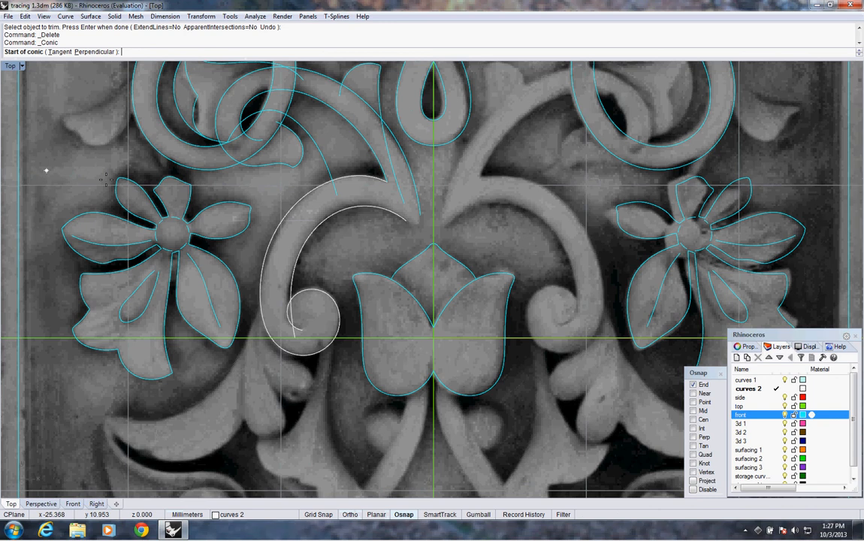
type("t")
key("Return")
left_click(405, 223)
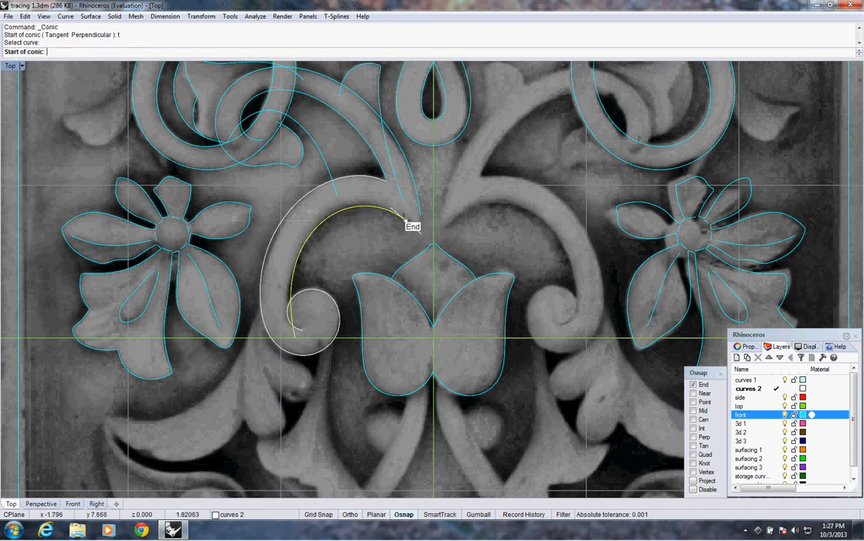
left_click(406, 222)
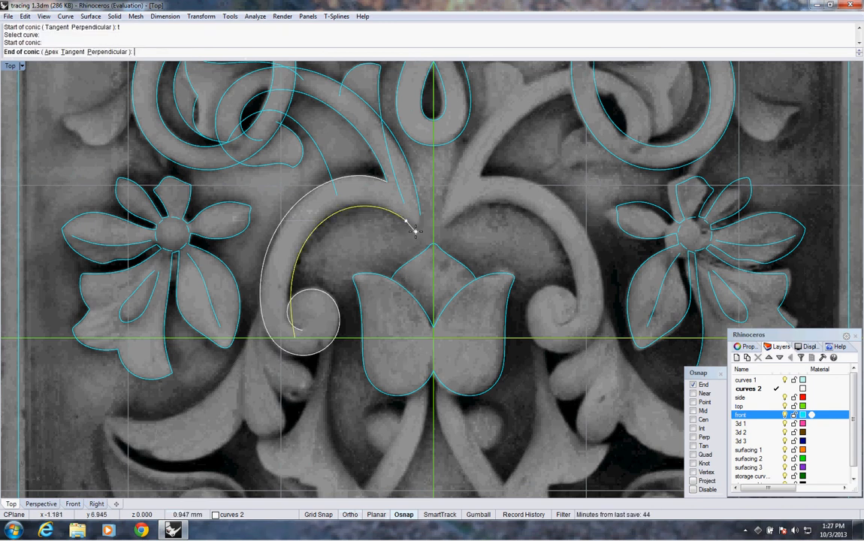
type("t")
key("Return")
left_click(418, 213)
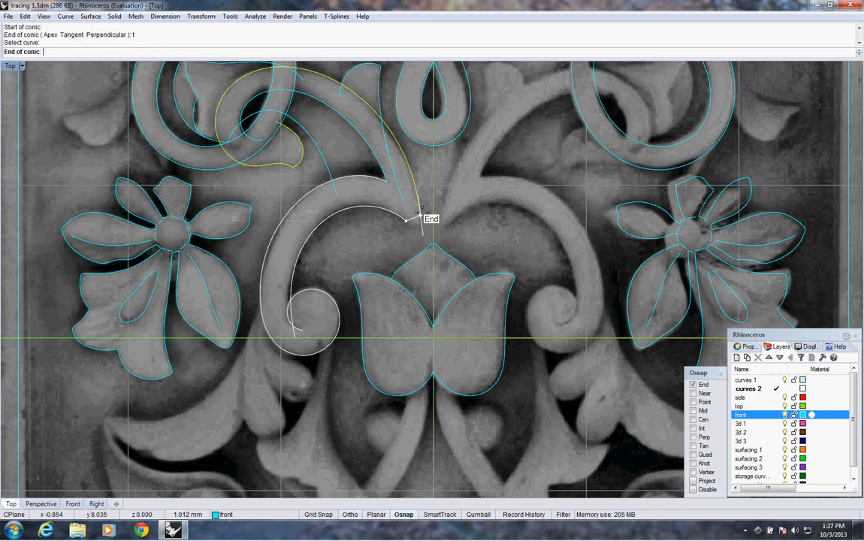
left_click(419, 217)
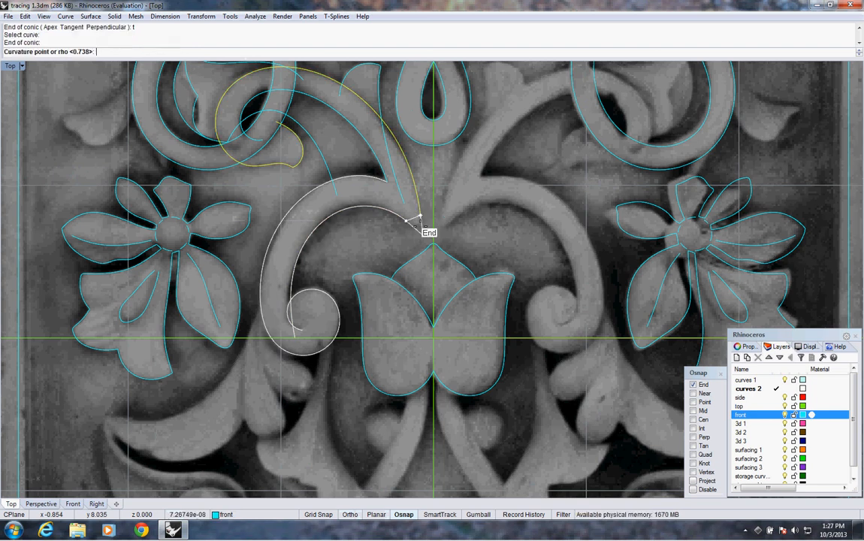
scroll(420, 225, "up", 5)
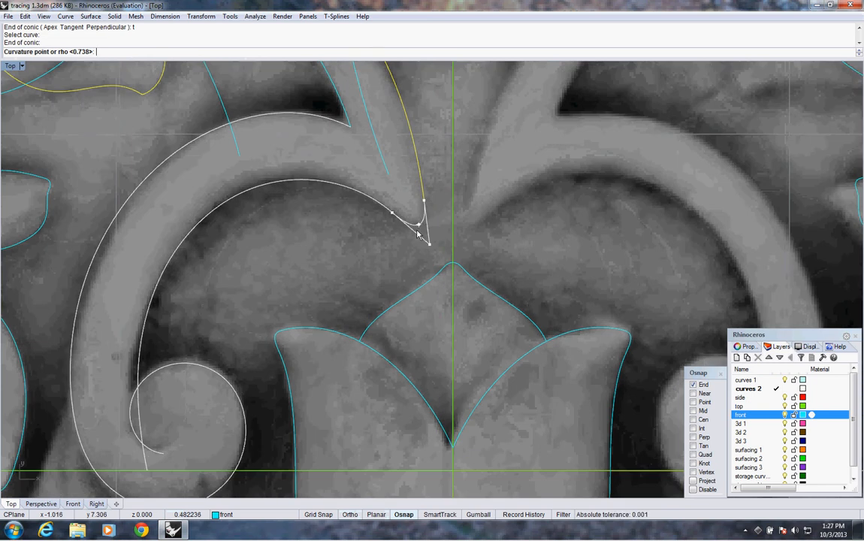
left_click(435, 202)
Step: Join the left scroll's outer edge and the stem's inner edge into one curve
scroll(406, 248, "down", 5)
scroll(406, 248, "down", 3)
right_click_drag(389, 260, 391, 254, "ctrl")
left_click(378, 257)
left_click(395, 149)
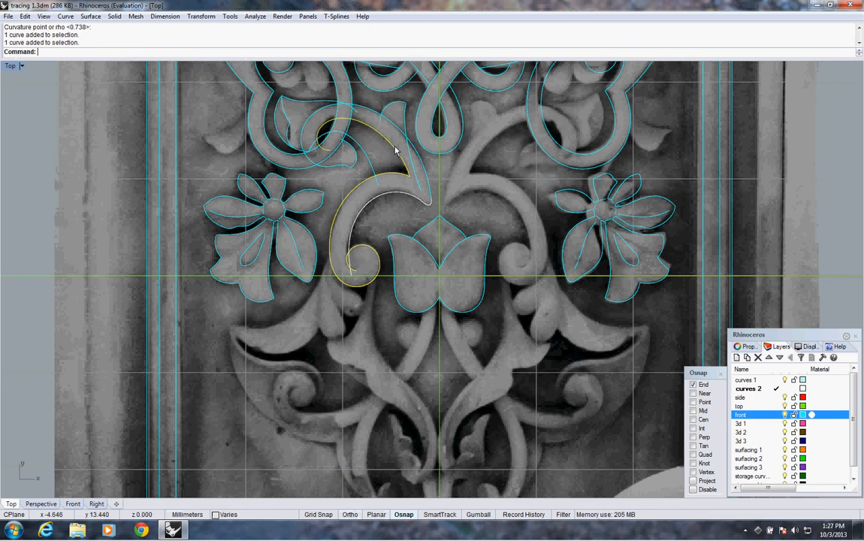
right_click(170, 51)
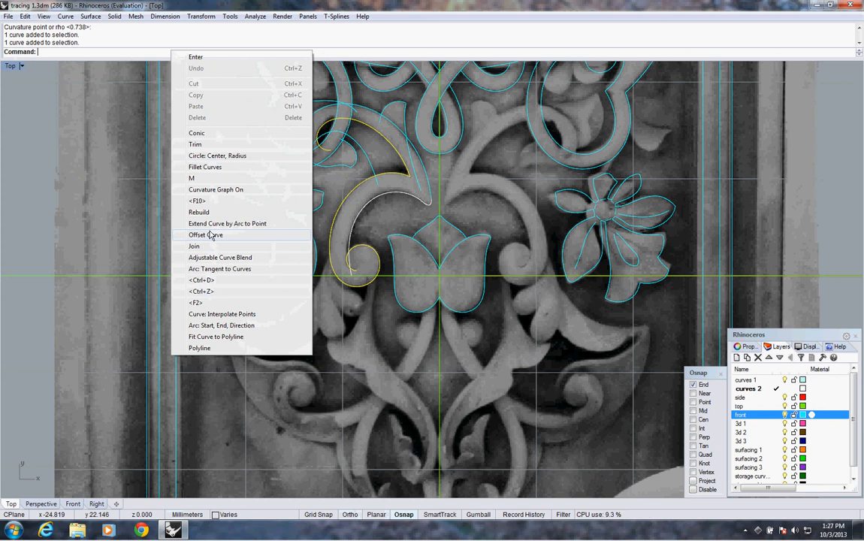
left_click(25, 15)
left_click(33, 224)
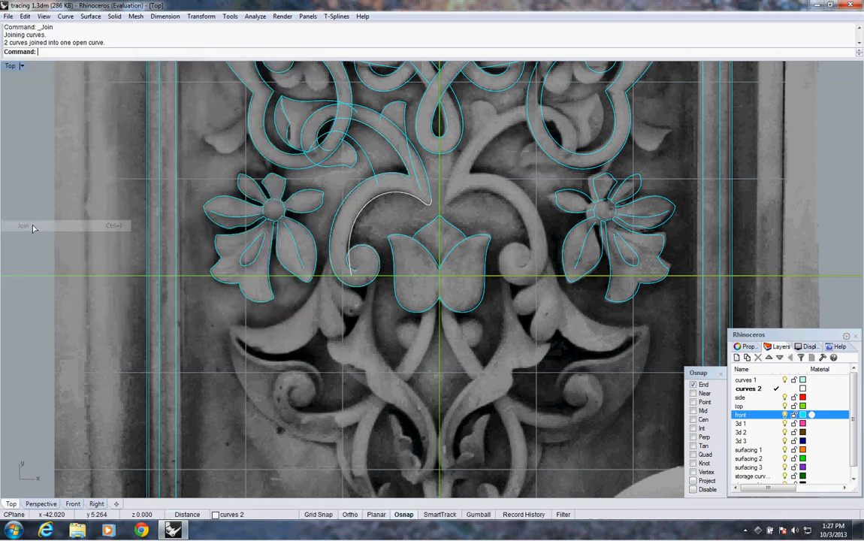
Step: Join the stem's outer edge, the rounded tip and the scroll's inner edge into one curve
left_click(349, 167)
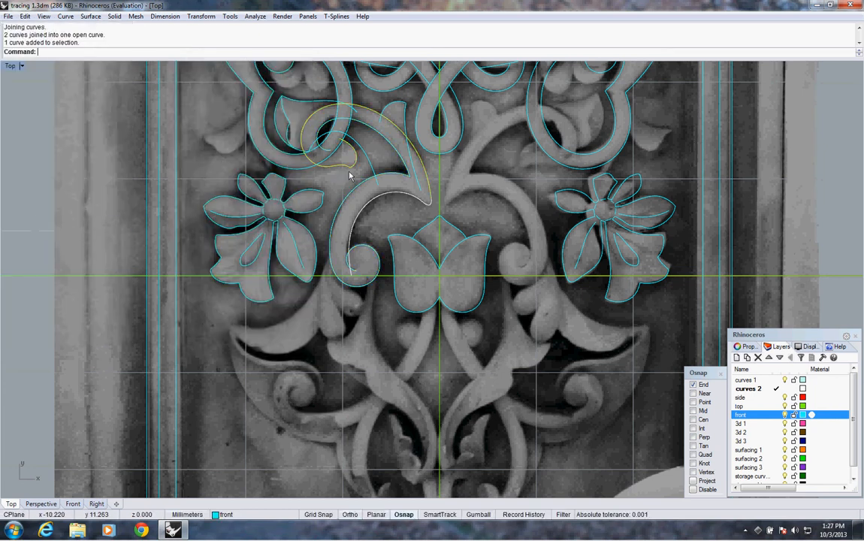
left_click(427, 205, "shift")
left_click(415, 198, "shift")
right_click(363, 236)
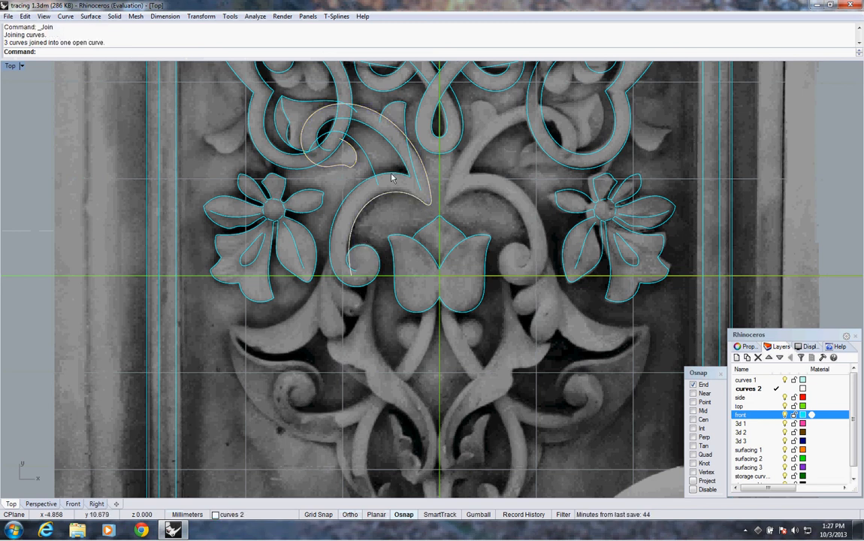
Step: Trim the scroll's inner edge where it crosses into the curl, using the joined outer scroll curve as the cutter
left_click(331, 227)
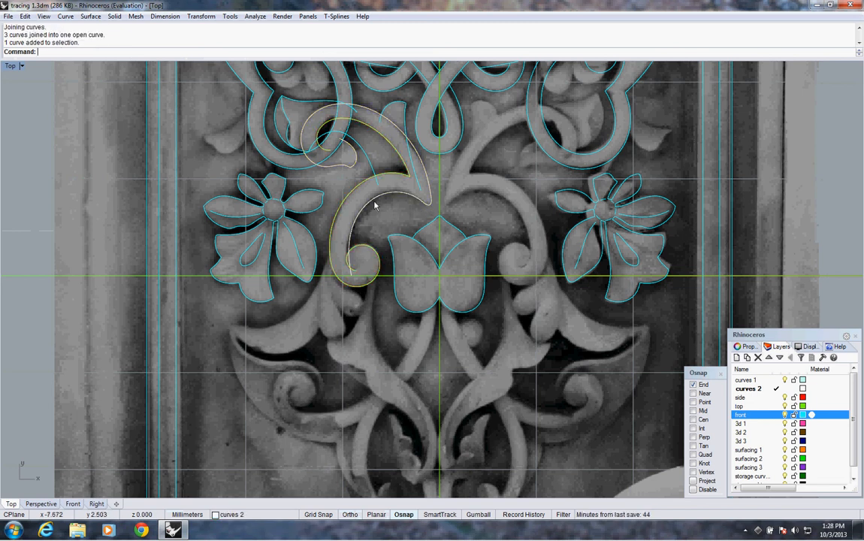
right_click(263, 55)
left_click(288, 159)
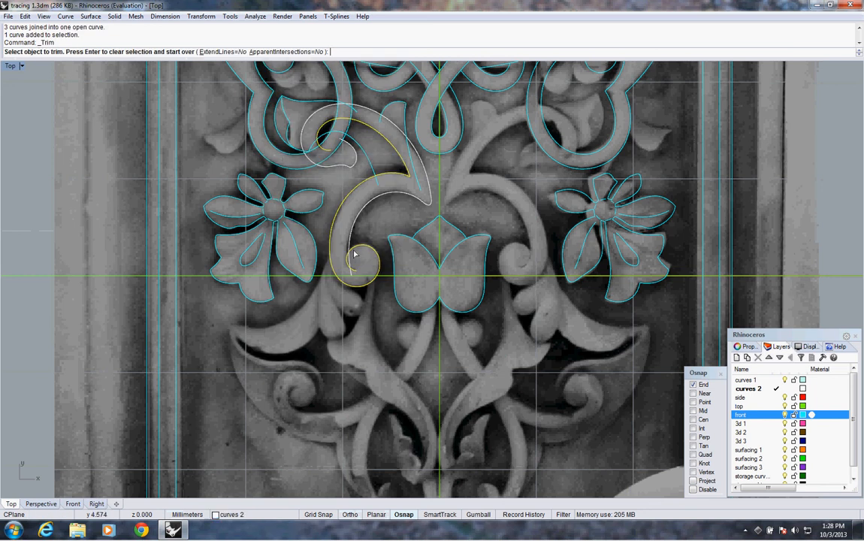
left_click(352, 262)
left_click(353, 279)
key("Escape")
Step: Undo the mistaken deletion and delete the leftover curve stub inside the curl
key("Delete")
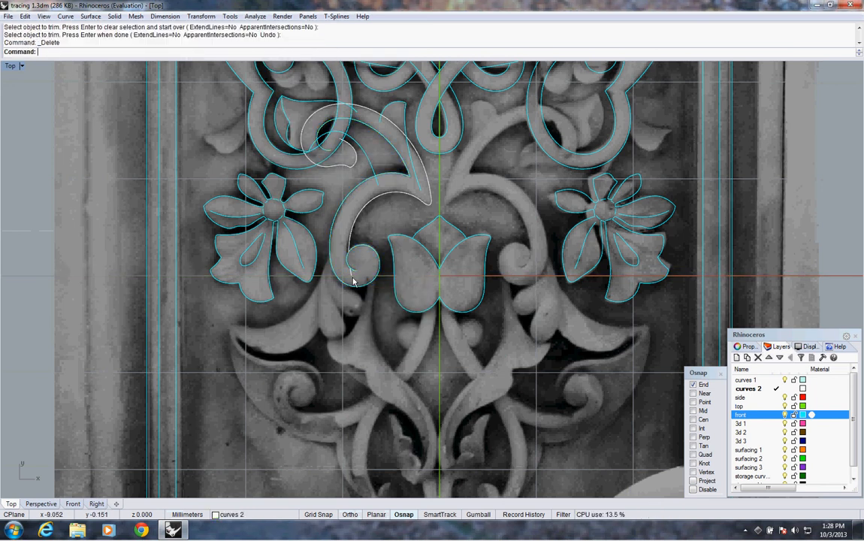
key("ctrl+z")
left_click(351, 275)
key("Delete")
Step: Trim the thin arc's end that extends past the scroll's upper edge, using the joined outer scroll curve as the cutter
right_click_drag(352, 277, 338, 312)
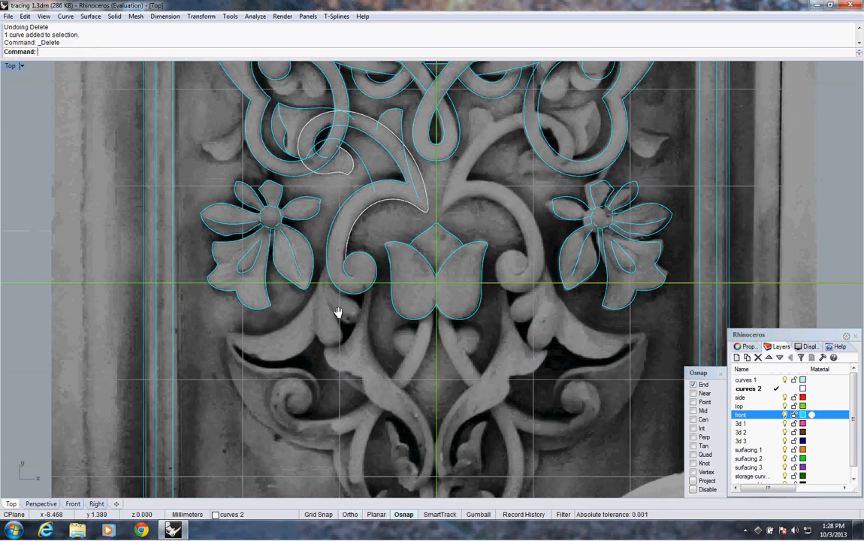
right_click_drag(348, 227, 331, 276)
left_click(383, 229)
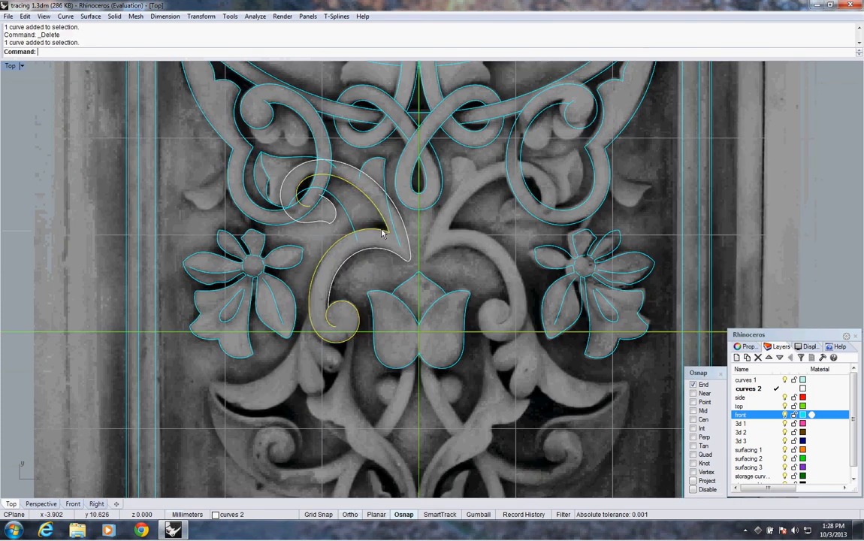
right_click(319, 56)
left_click(348, 144)
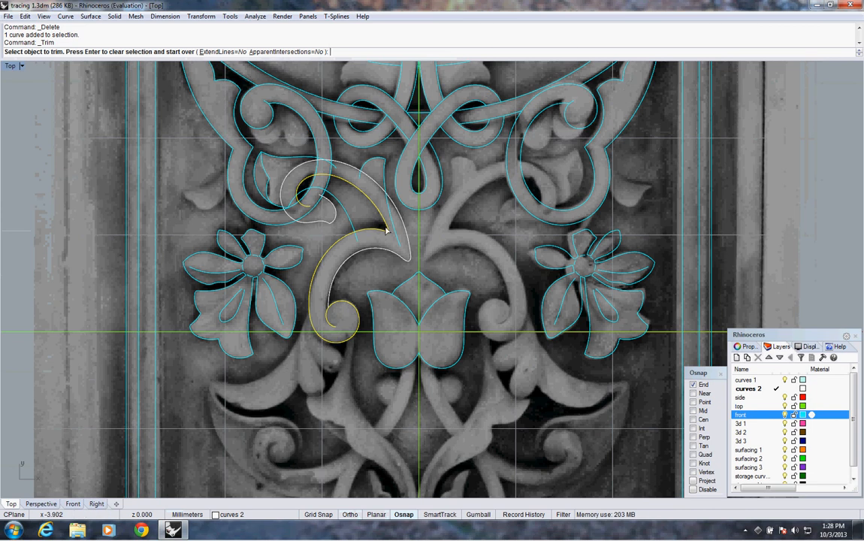
left_click(361, 244)
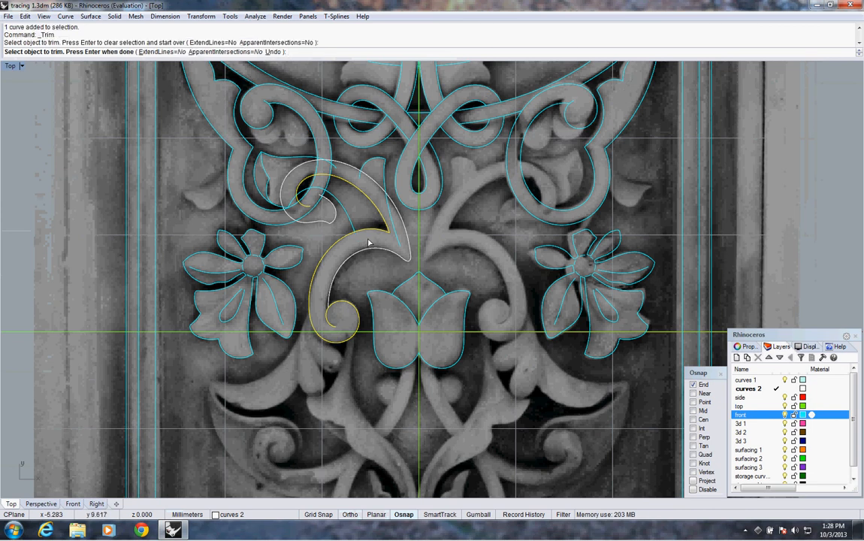
right_click(393, 208)
Step: Trim the bud and leaf curve ends lying inside the left stem, using the stem's joined outer edge as the cutter
left_click(398, 213)
right_click(394, 220)
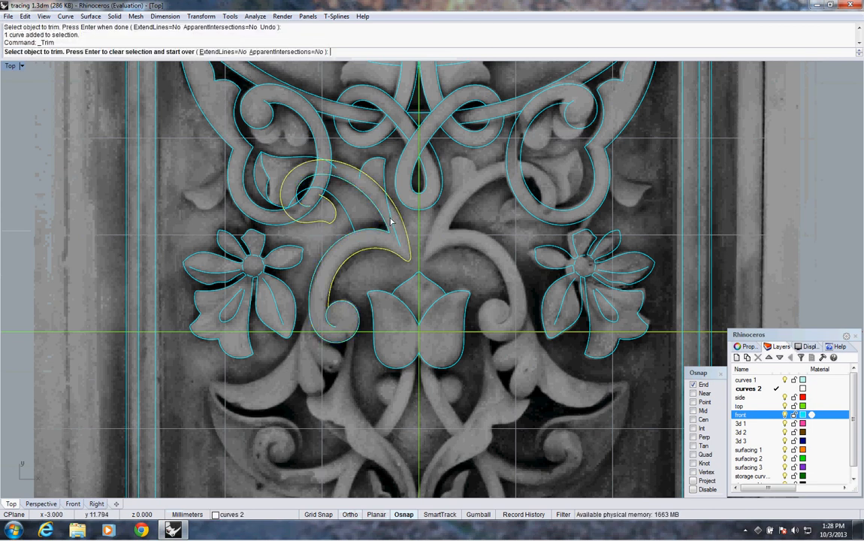
left_click(360, 181)
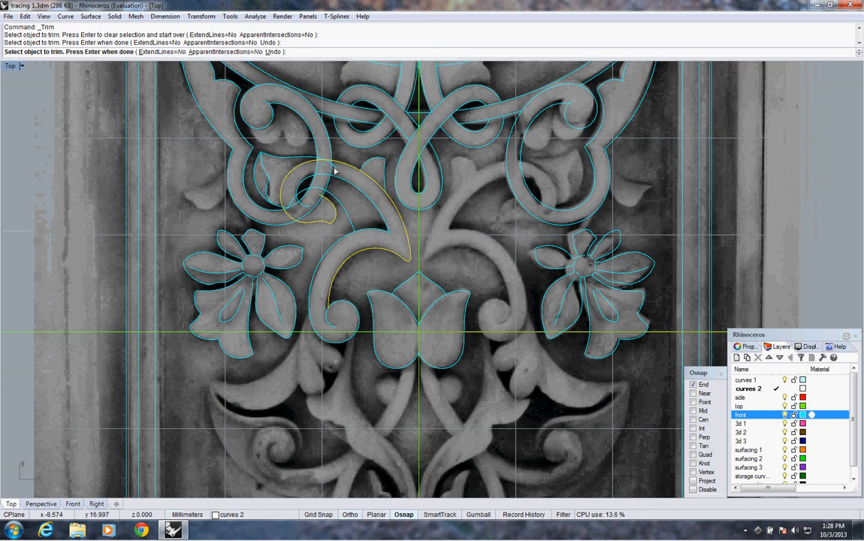
left_click(328, 166)
right_click(328, 168)
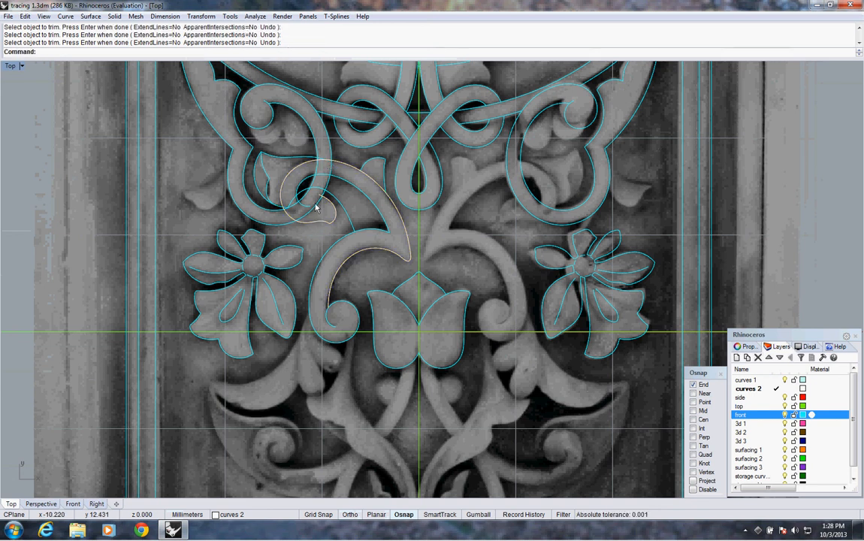
scroll(294, 204, "up", 2)
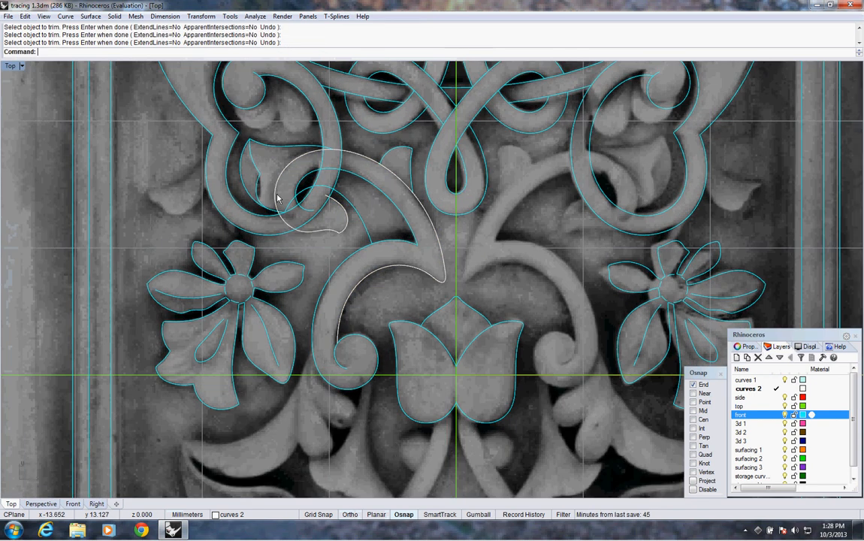
Step: Trim the thin arc's segment lying within the left scroll band, using the scroll's outer and inner edges as cutters
left_click(276, 194)
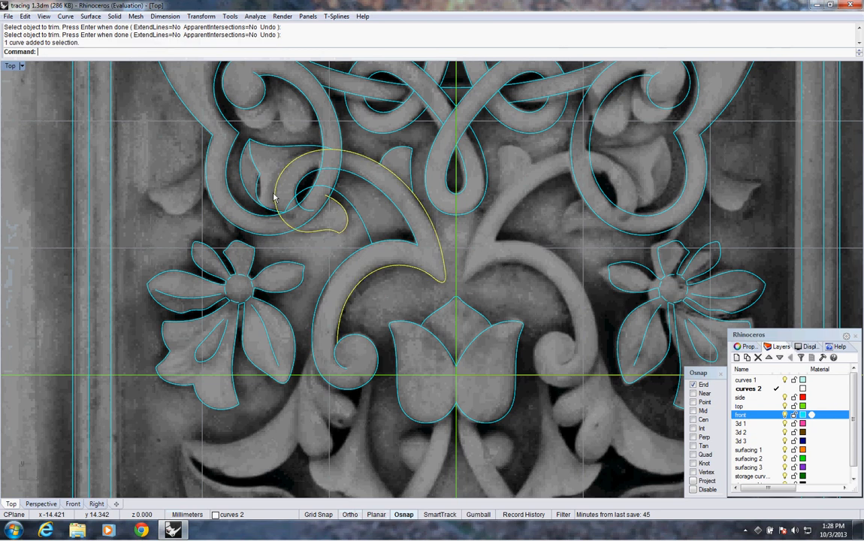
left_click(297, 204, "shift")
right_click(286, 210)
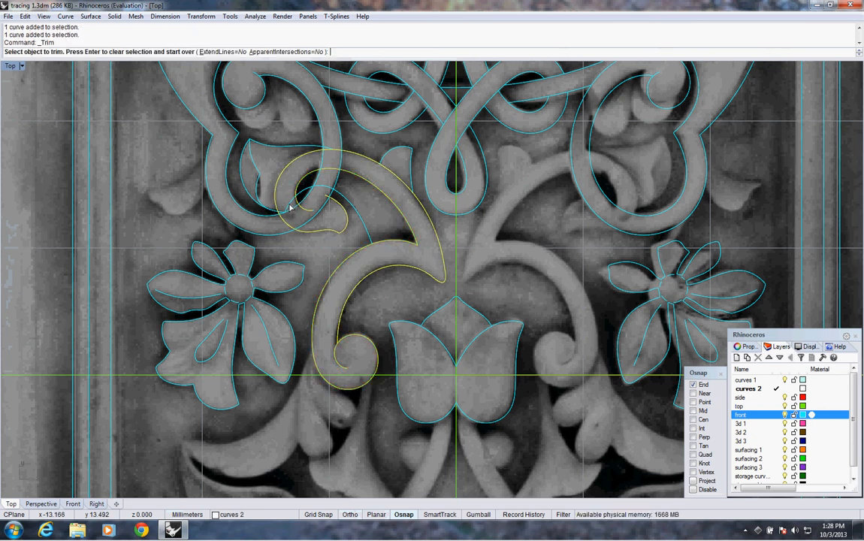
right_click(286, 213)
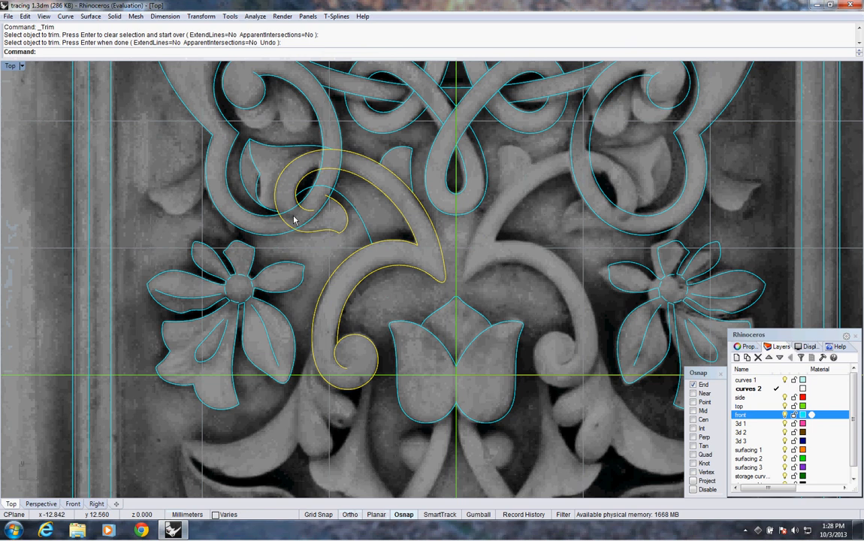
key("Escape")
Step: Trim the scroll and leaf curve segments that pass beneath the left ring band, using the ring's grouped curves as cutters
left_click(305, 220)
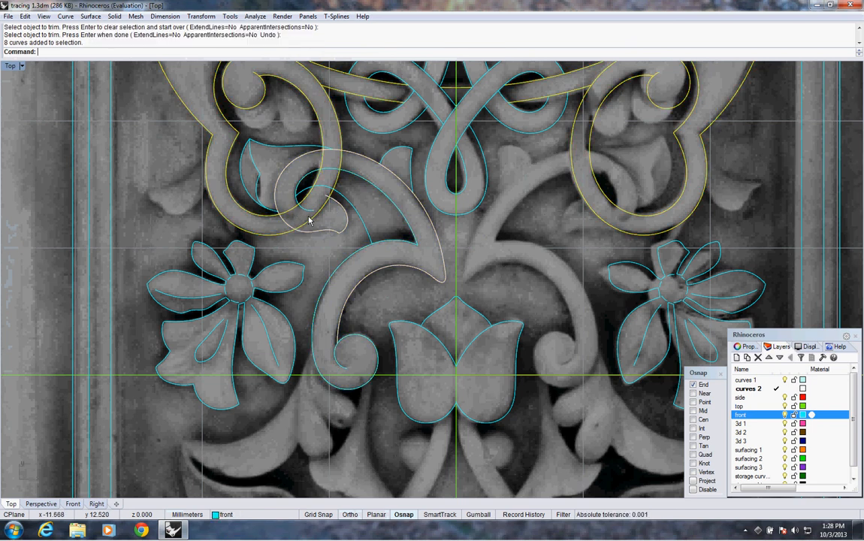
scroll(325, 218, "down", 3)
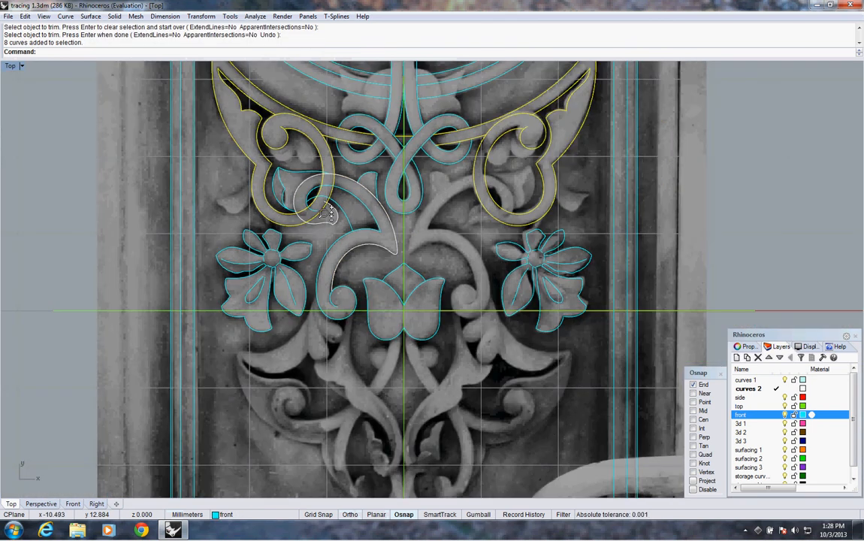
scroll(312, 215, "up", 4)
right_click(311, 215)
left_click(298, 209)
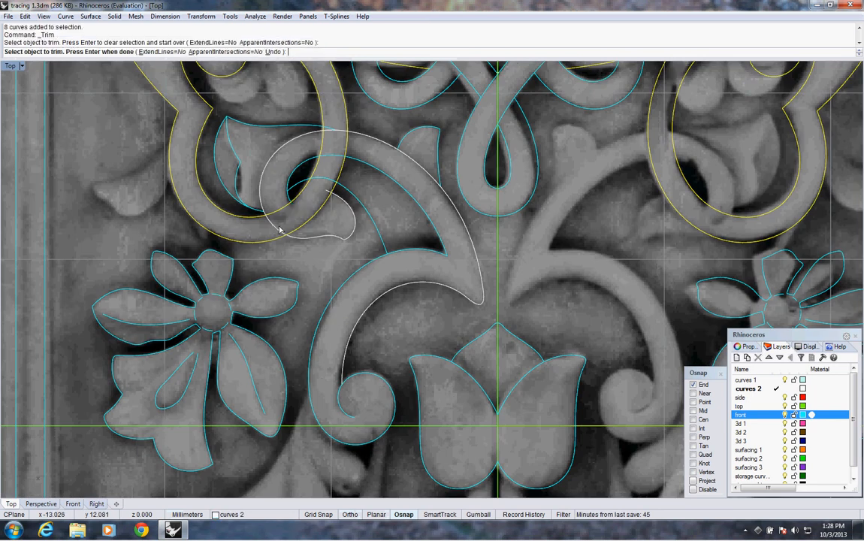
left_click(278, 232)
left_click(320, 202)
left_click(324, 190)
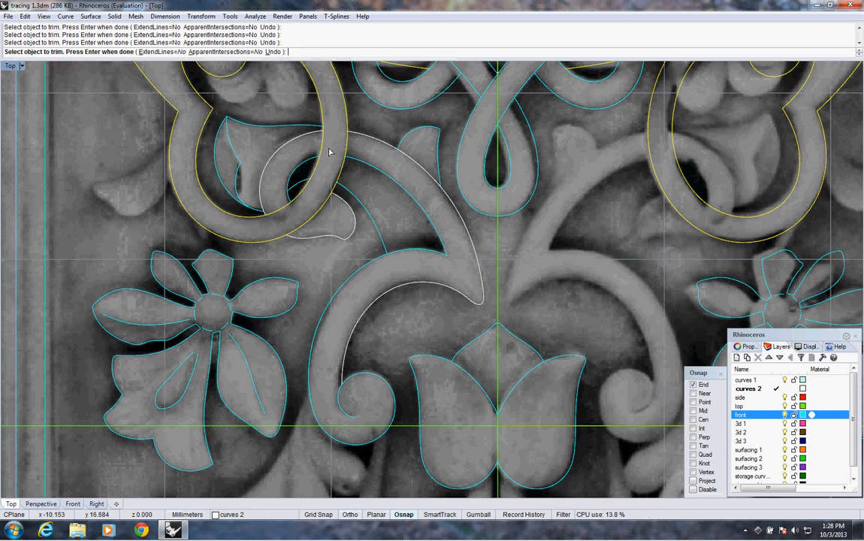
key("Return")
scroll(338, 148, "down", 5)
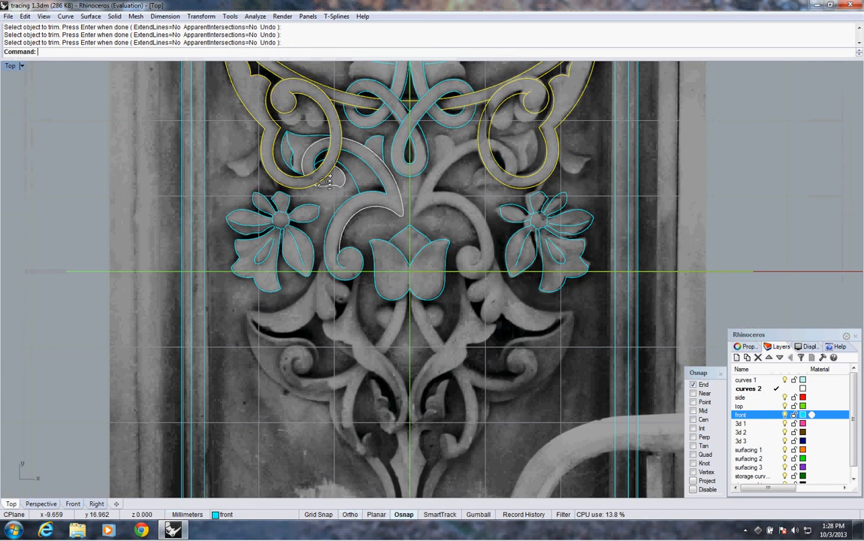
left_click(363, 227)
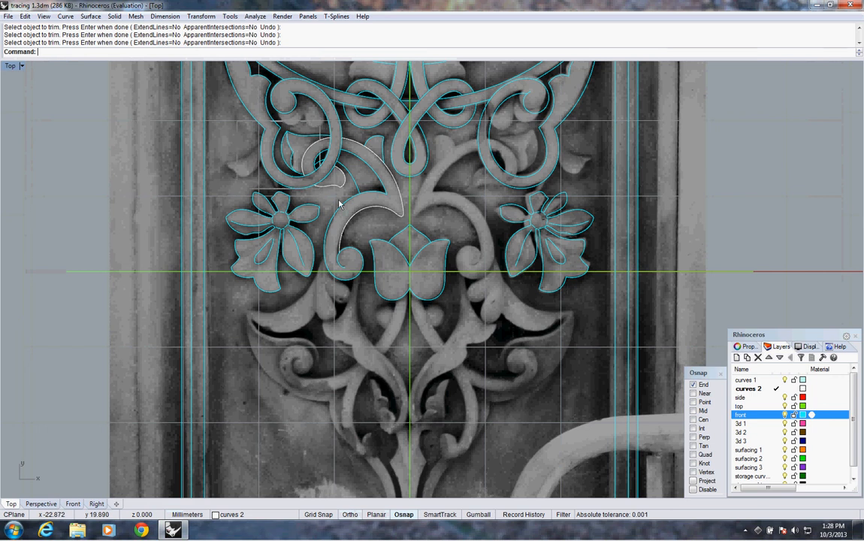
Step: Group the left scroll, bud and leaf curves, leaving the flower and tulip curves out of the selection
left_click_drag(392, 275, 409, 282)
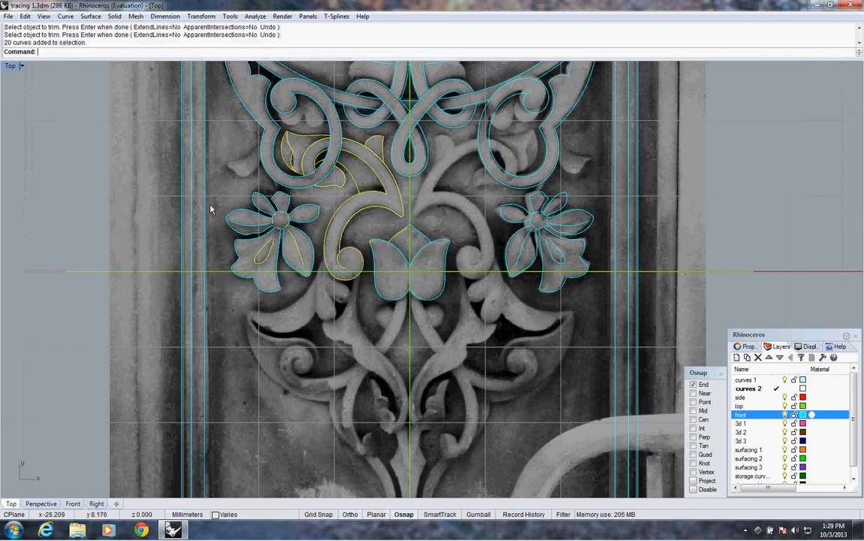
left_click_drag(211, 184, 309, 301)
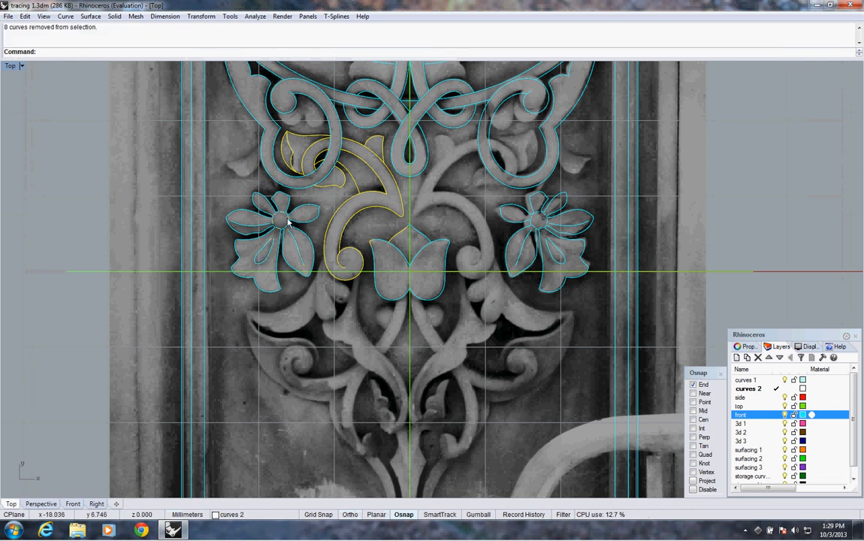
left_click_drag(368, 224, 390, 259, "ctrl")
left_click(389, 241, "ctrl")
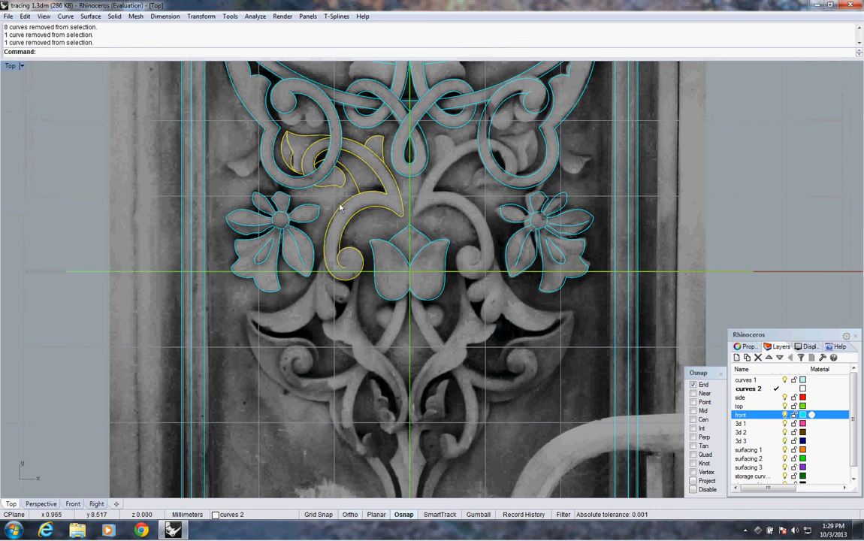
right_click_drag(345, 209, 349, 269)
right_click_drag(349, 269, 354, 229, "ctrl")
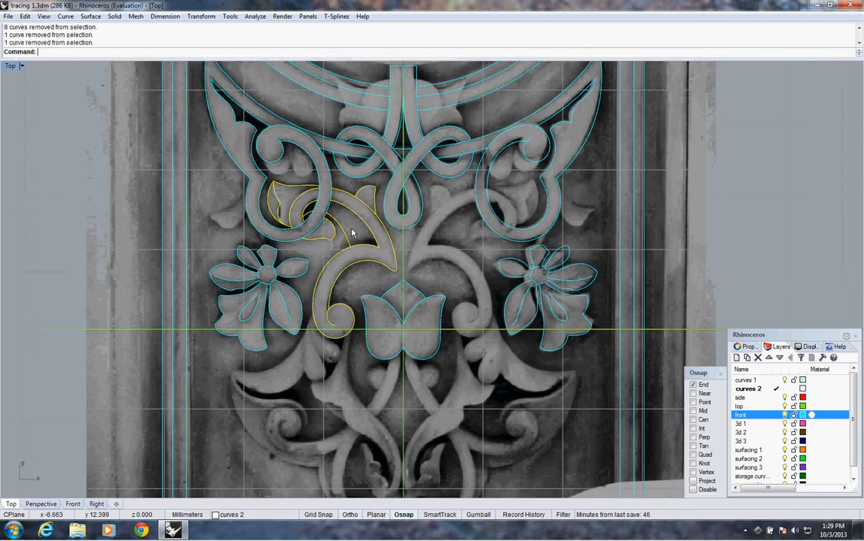
key("ctrl+g")
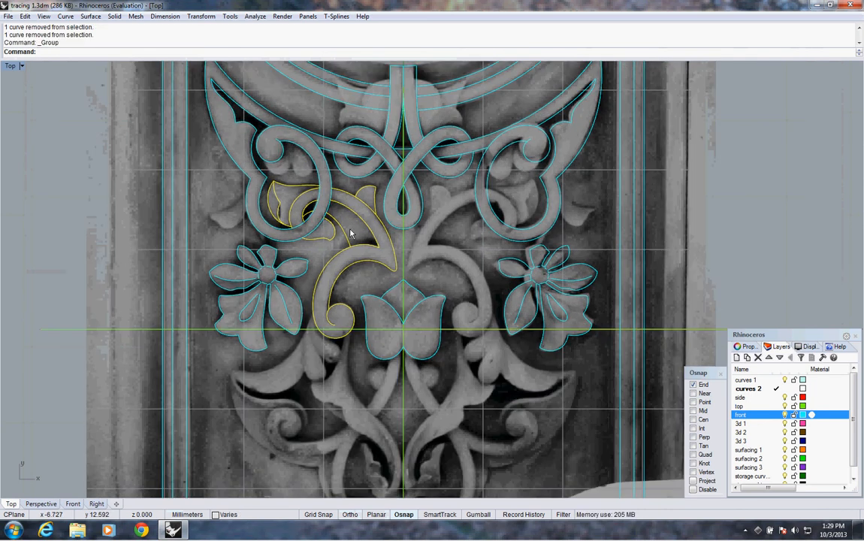
Step: Move the grouped scroll curves to the "front" layer with the changelayer command
left_click(26, 17)
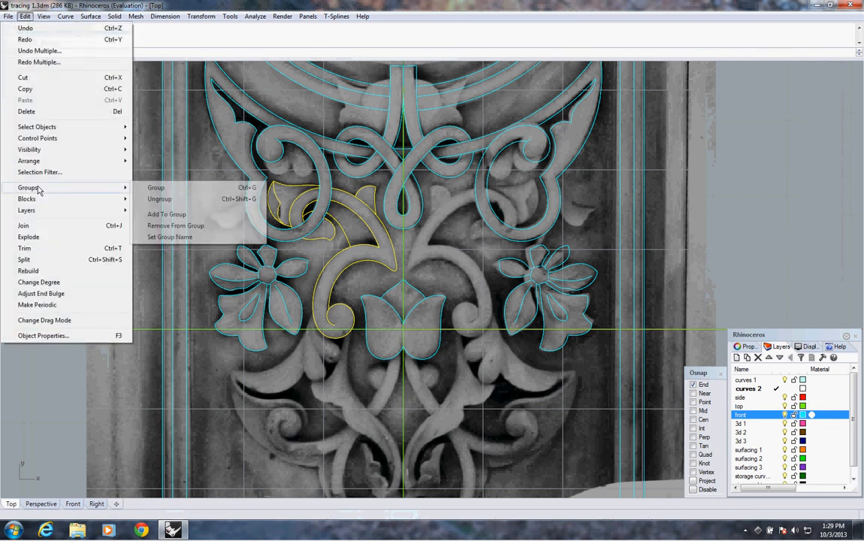
left_click(403, 17)
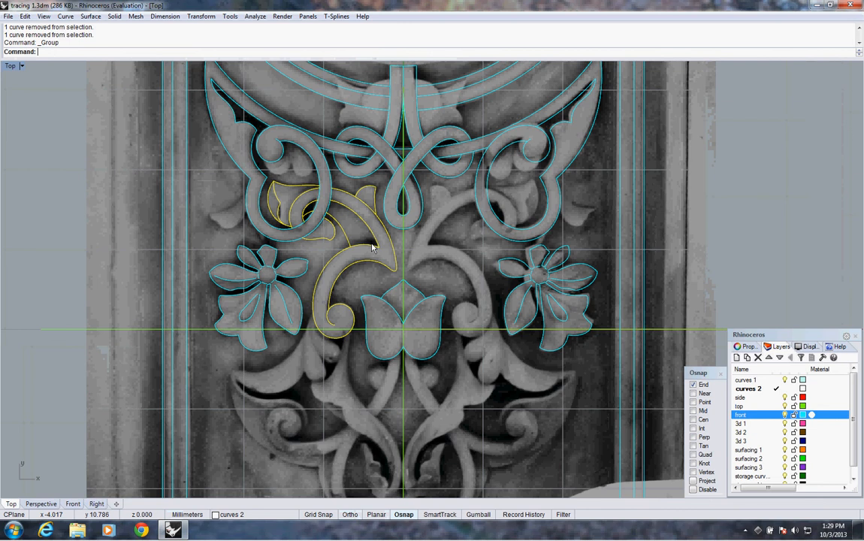
key("Return")
left_click(388, 275)
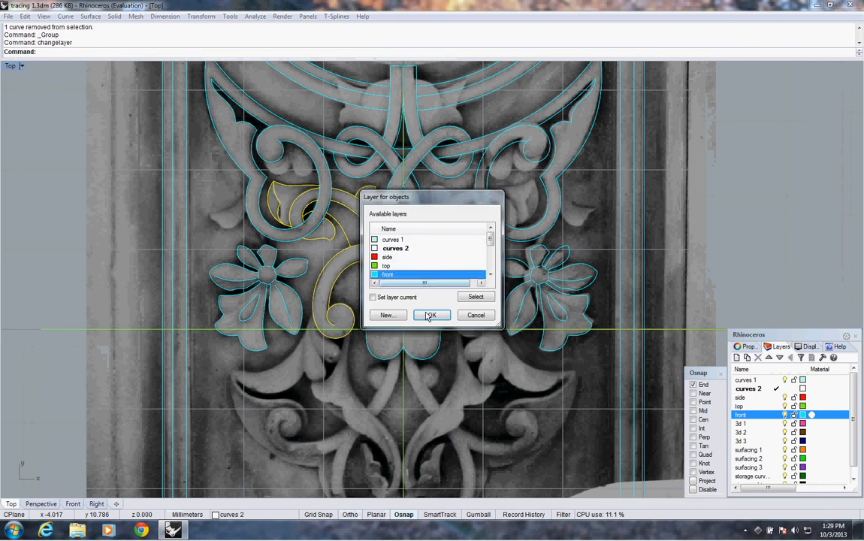
left_click(432, 315)
Step: Try to mirror the grouped left scroll across the vertical axis through 0,0,0 with Copy=No and ortho on
right_click_drag(388, 321, 364, 303)
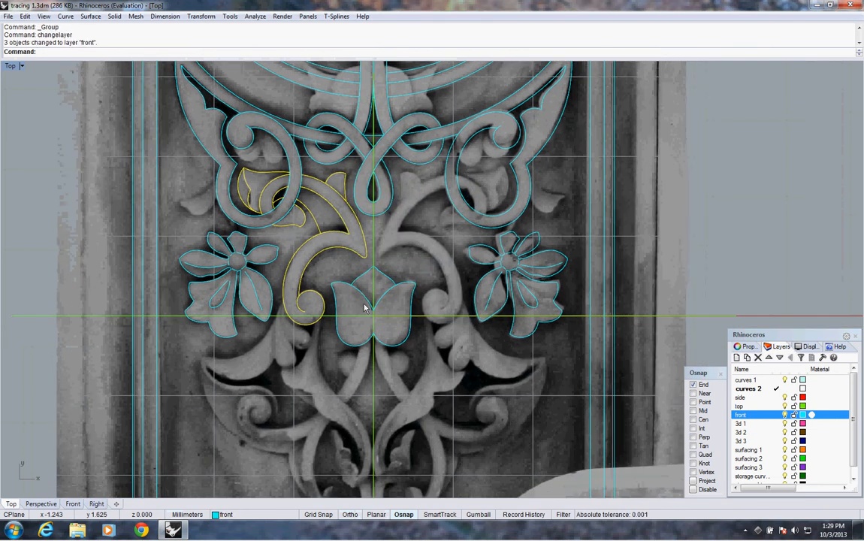
type("mirror")
key("Return")
type("0,0,0")
key("Return")
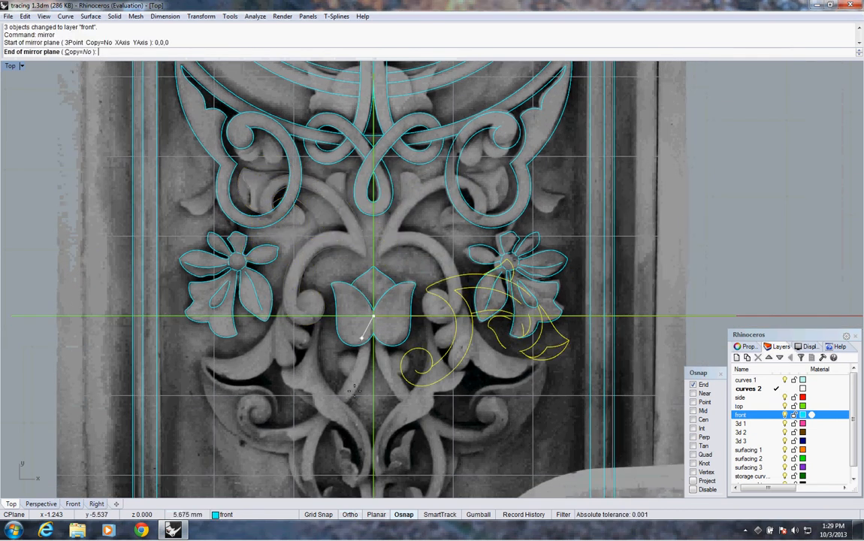
key("F8")
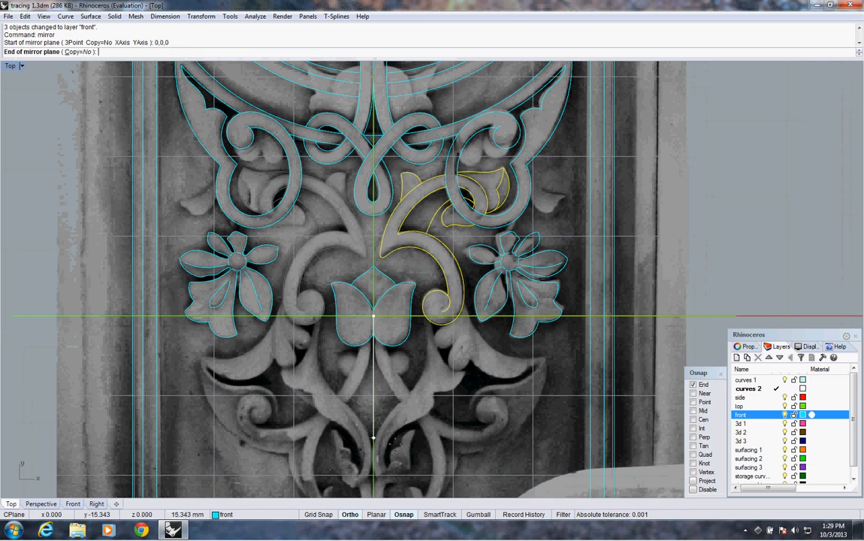
left_click(396, 449)
scroll(356, 287, "down", 1)
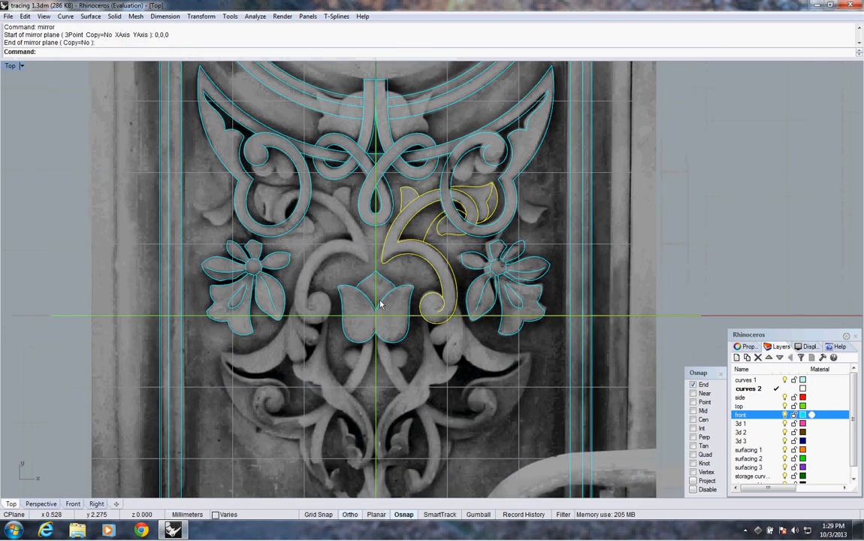
Step: Undo the last mirror of the scroll group and check the tulip's two side curves
left_click(399, 340)
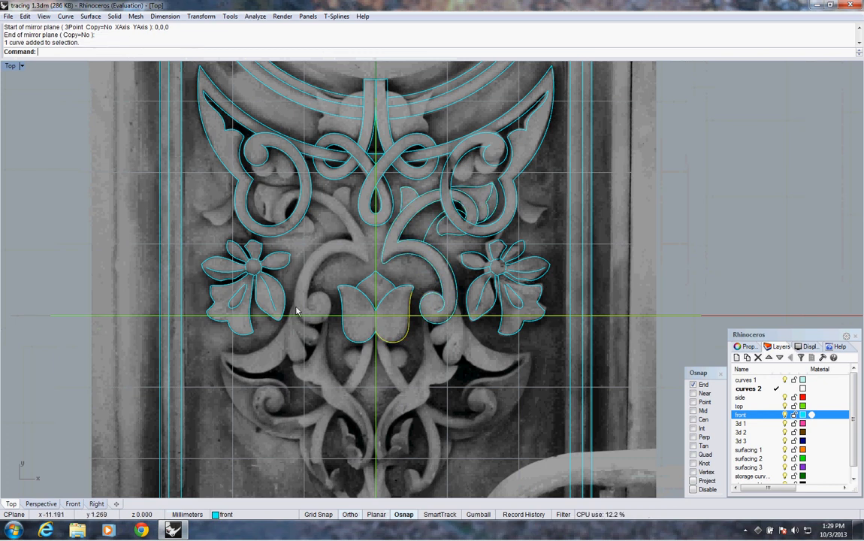
key("ctrl+z")
key("Escape")
left_click(400, 342)
left_click(359, 343)
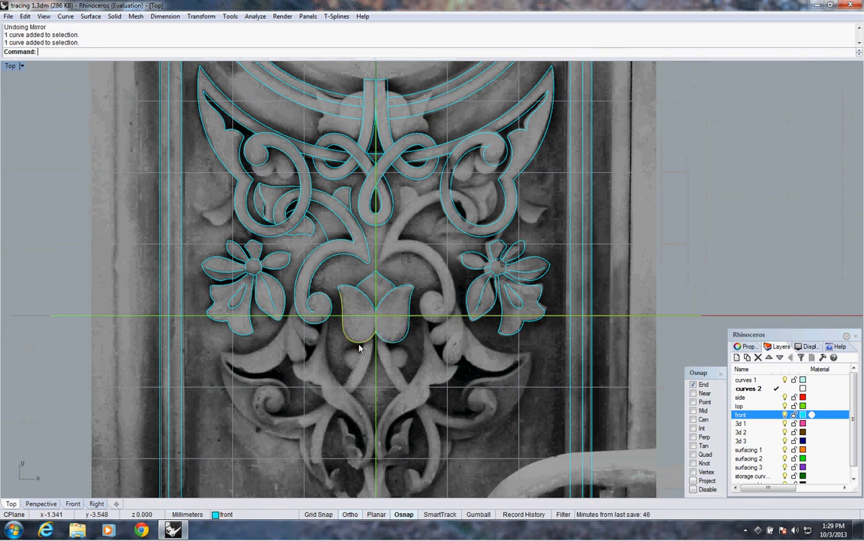
Step: Mirror the grouped left scroll across the vertical axis starting at 0,0,0 with Copy=Yes, ending the mirror plane on the central stem's upper endpoint
left_click(312, 326)
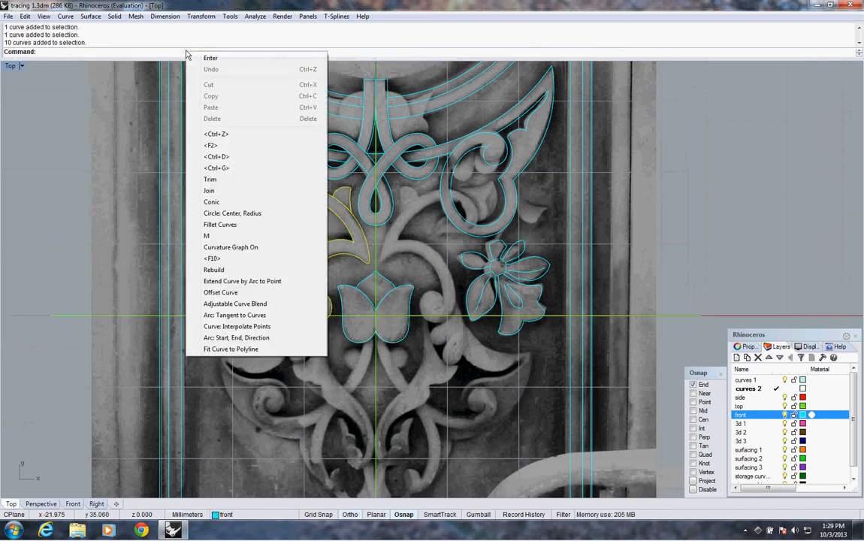
left_click(189, 17)
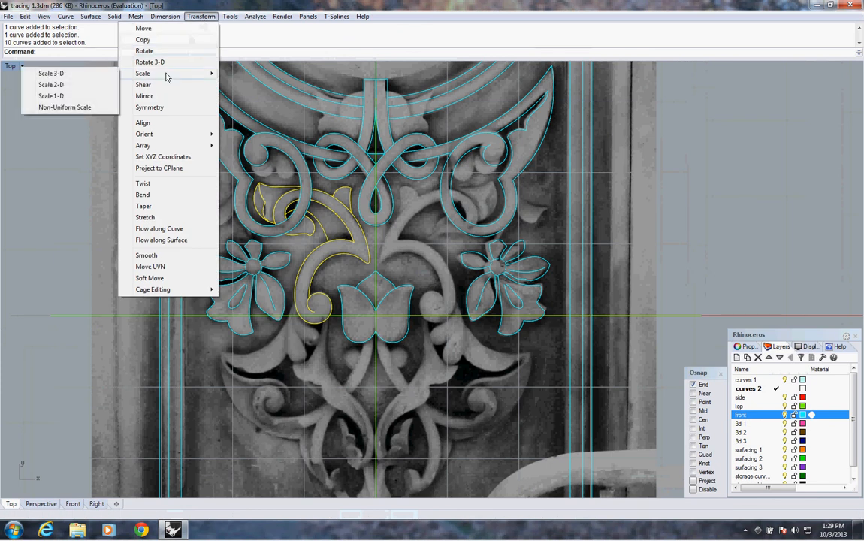
left_click(165, 96)
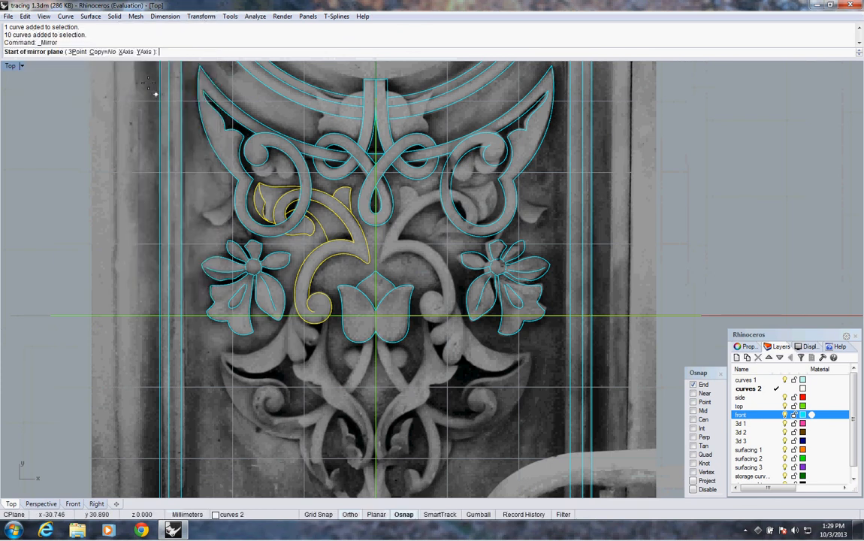
left_click(98, 52)
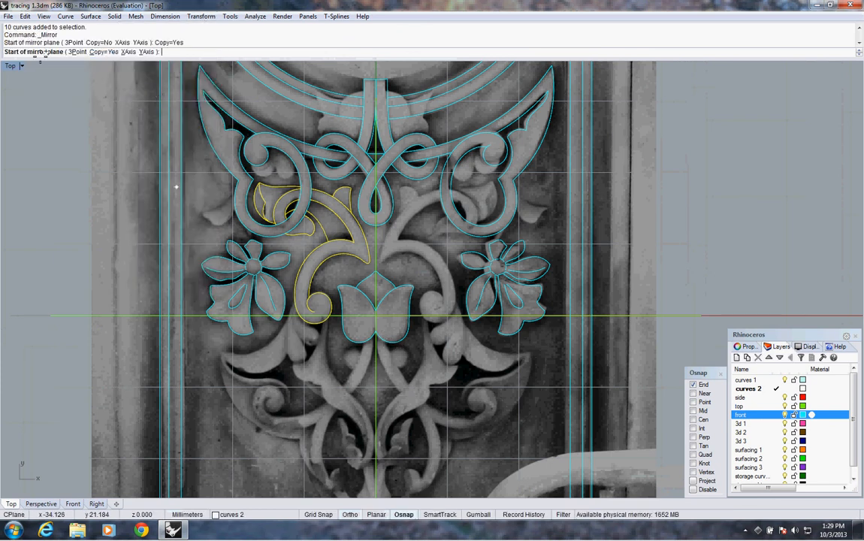
type("0,0,0")
key("Return")
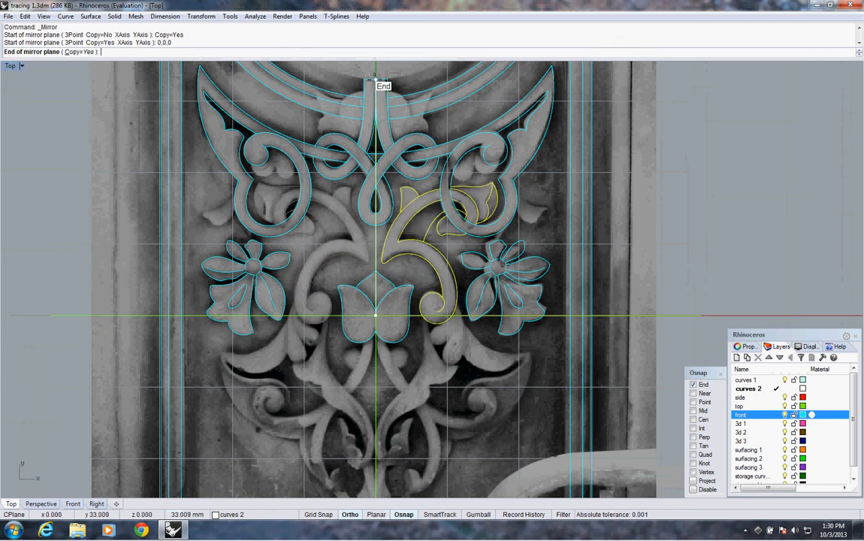
left_click(375, 78)
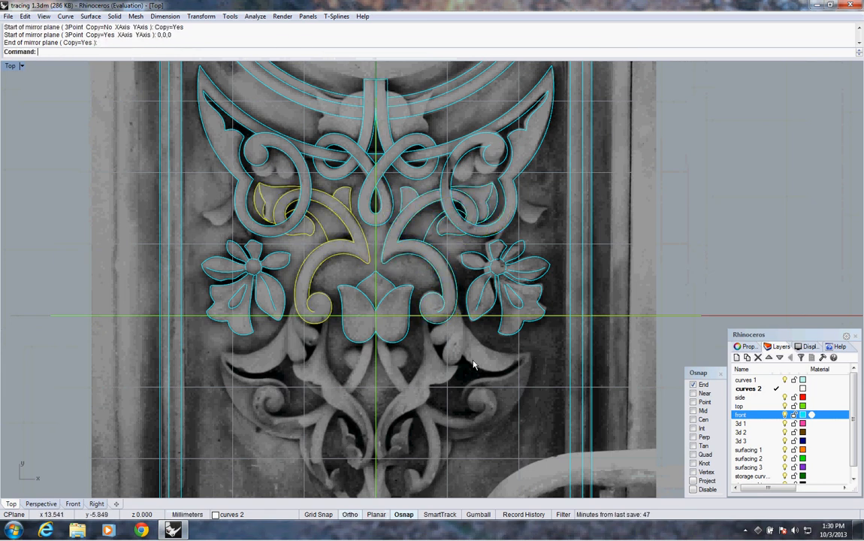
Step: Hide the background bitmap and review the traced curves of the whole ornament
scroll(387, 312, "down", 4)
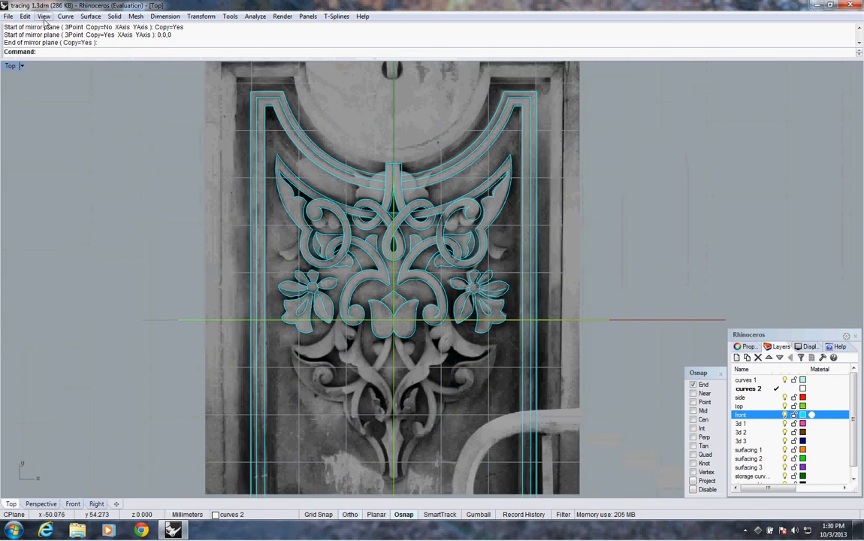
left_click(44, 18)
mouse_move(67, 170)
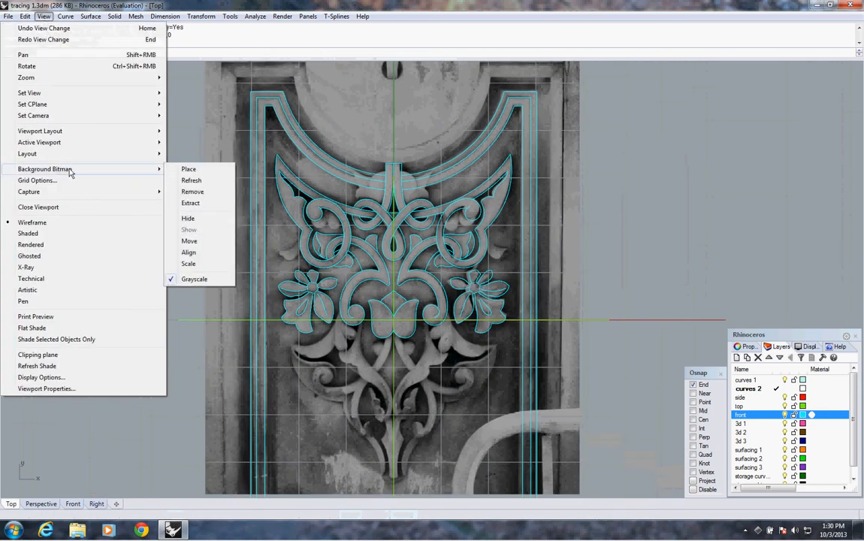
left_click(202, 224)
right_click_drag(336, 268, 307, 243)
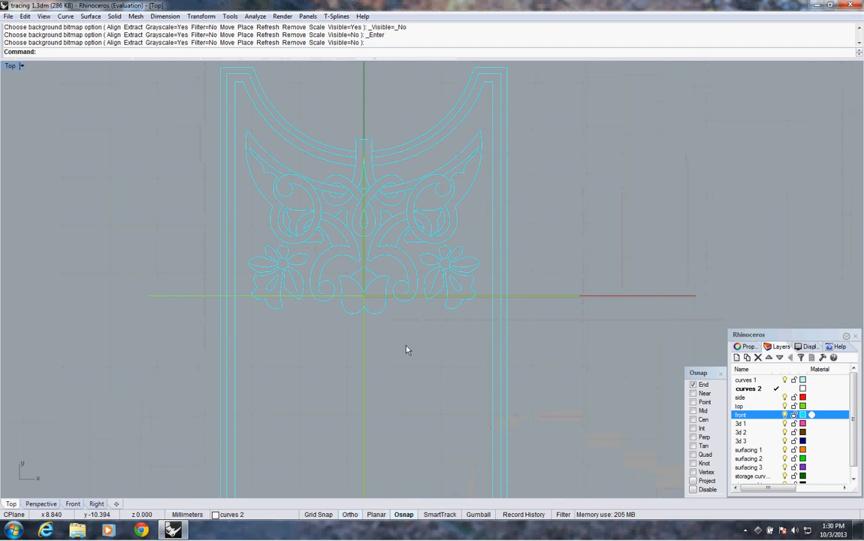
right_click_drag(351, 355, 351, 344)
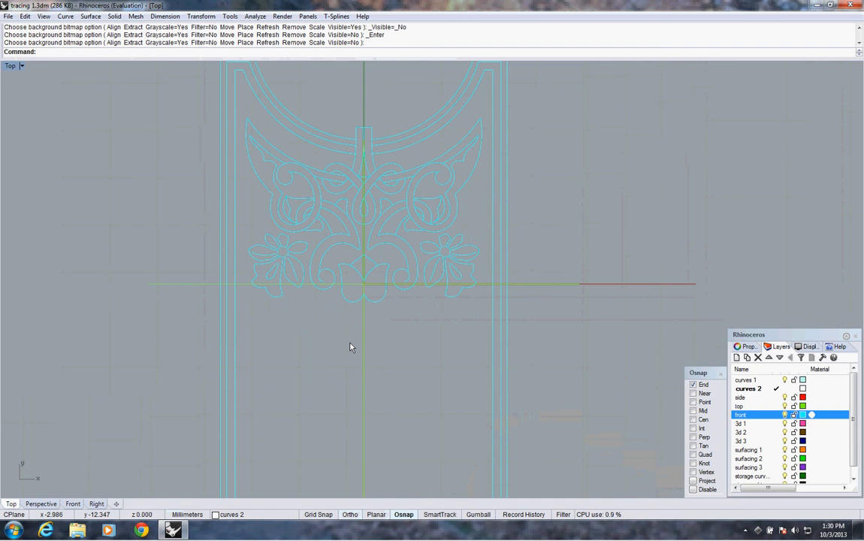
right_click_drag(350, 348, 343, 326)
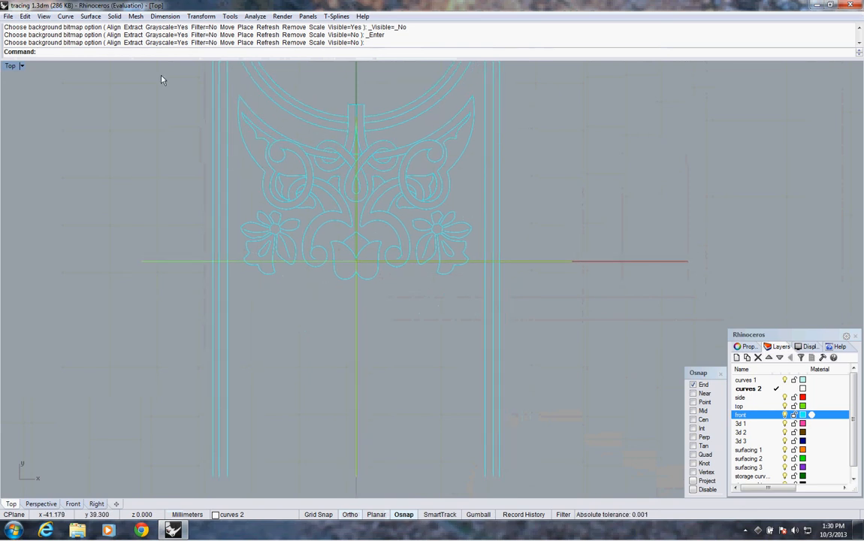
Step: Show the background bitmap again behind the traced curves
left_click(44, 16)
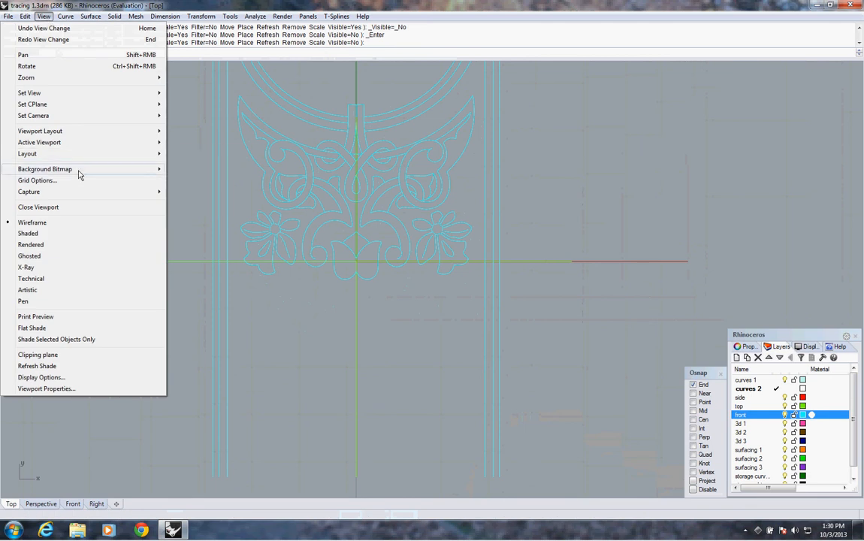
mouse_move(91, 173)
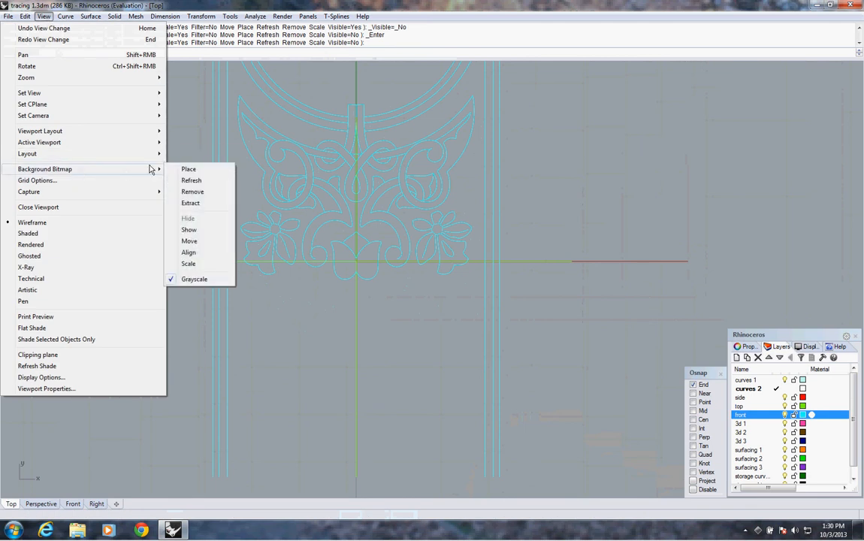
left_click(188, 230)
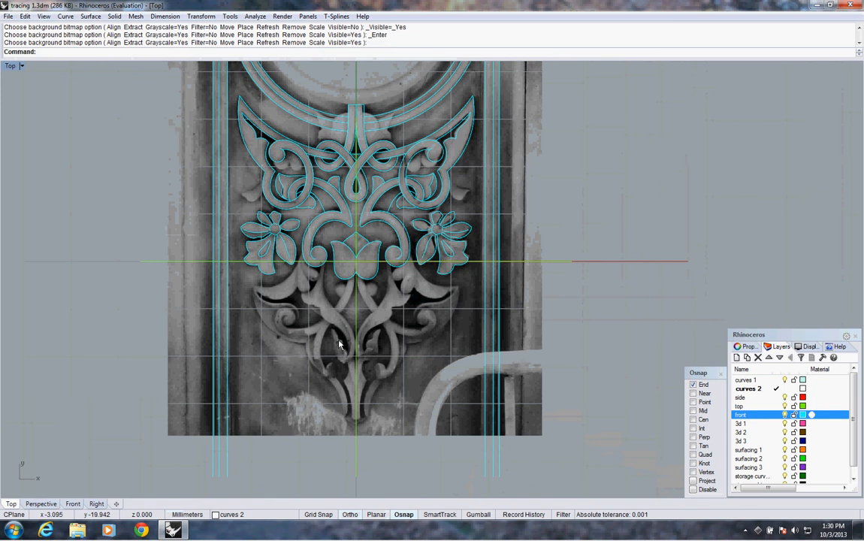
Step: Offset the vertical centre axis through a point about 11.6 mm toward the lower ornament's left side
scroll(365, 331, "up", 3)
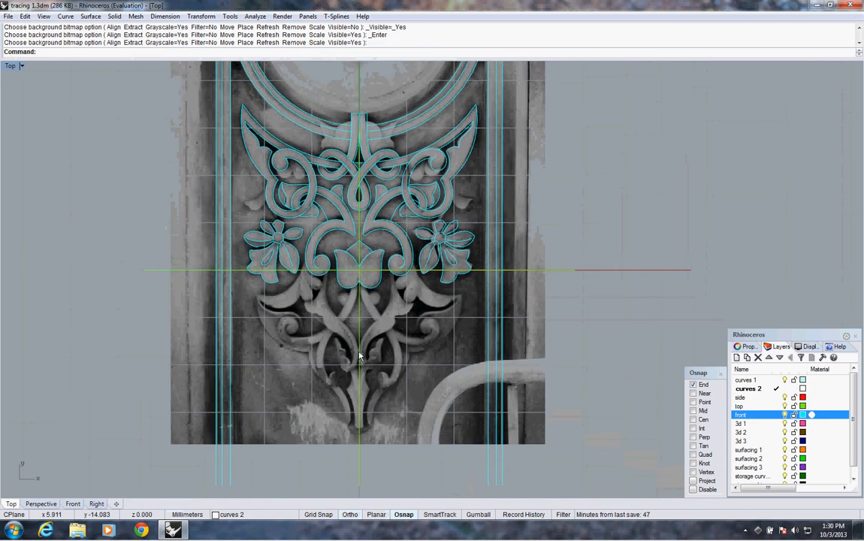
scroll(365, 330, "up", 2)
scroll(363, 326, "up", 2)
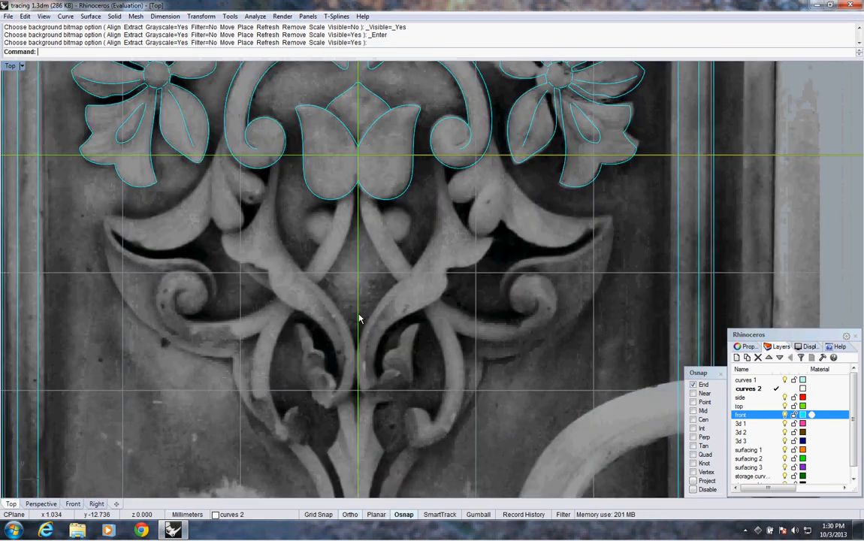
left_click(361, 321)
right_click_drag(401, 321, 445, 325)
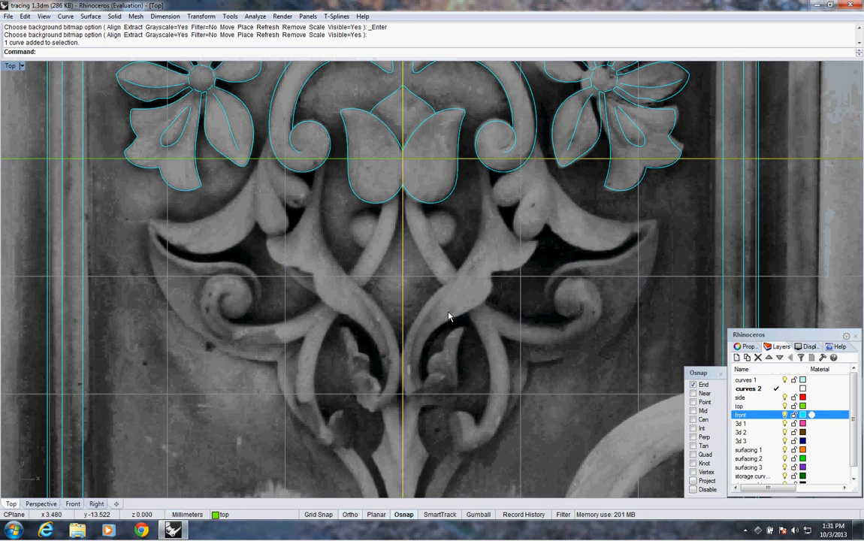
right_click(310, 65)
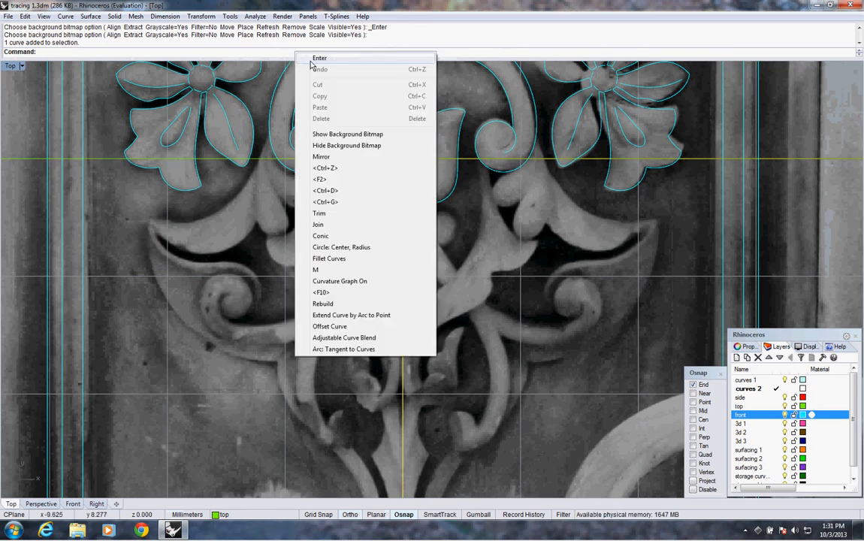
left_click(331, 326)
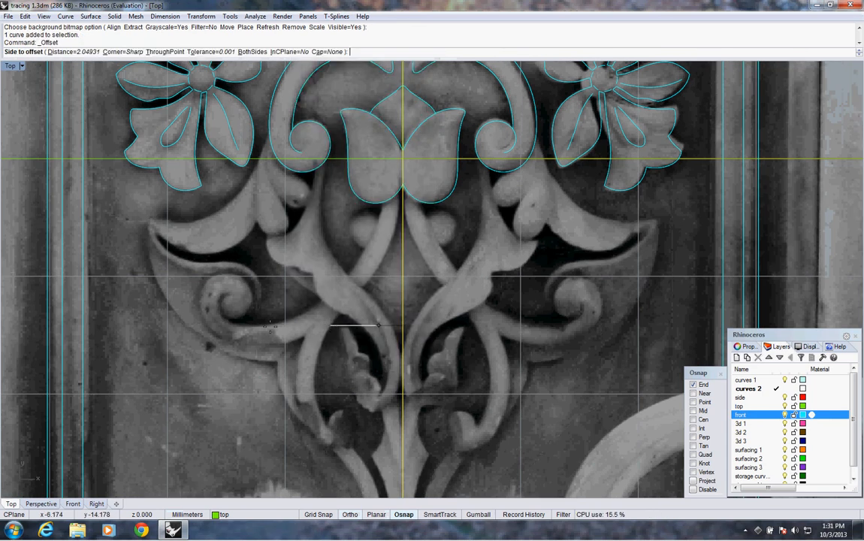
type("t")
key("Return")
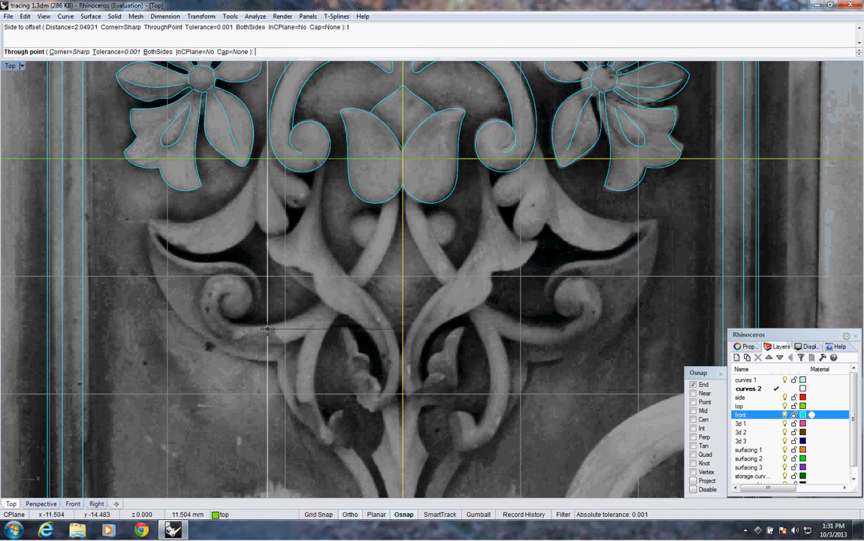
left_click(241, 296)
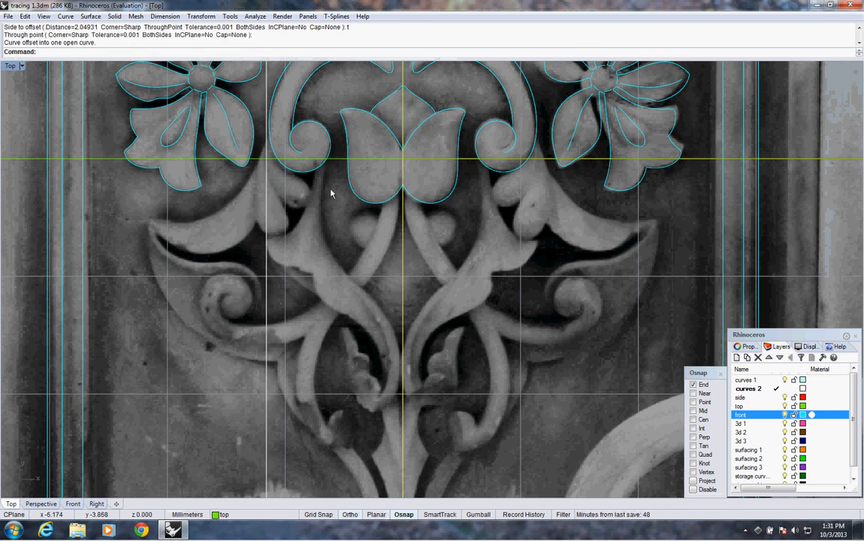
Step: Offset the horizontal axis through a point about 21.5 mm below it, near the base of the lower leaves
left_click(342, 170)
key("Return")
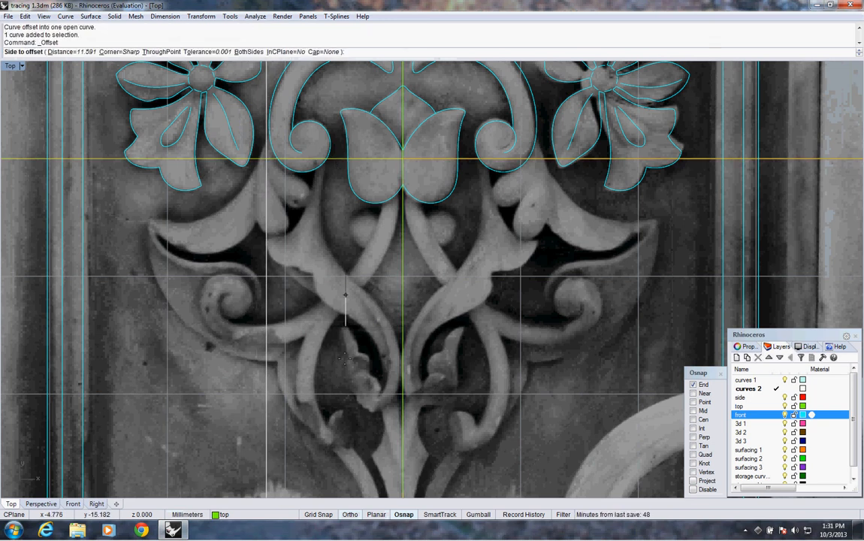
type("t")
key("Return")
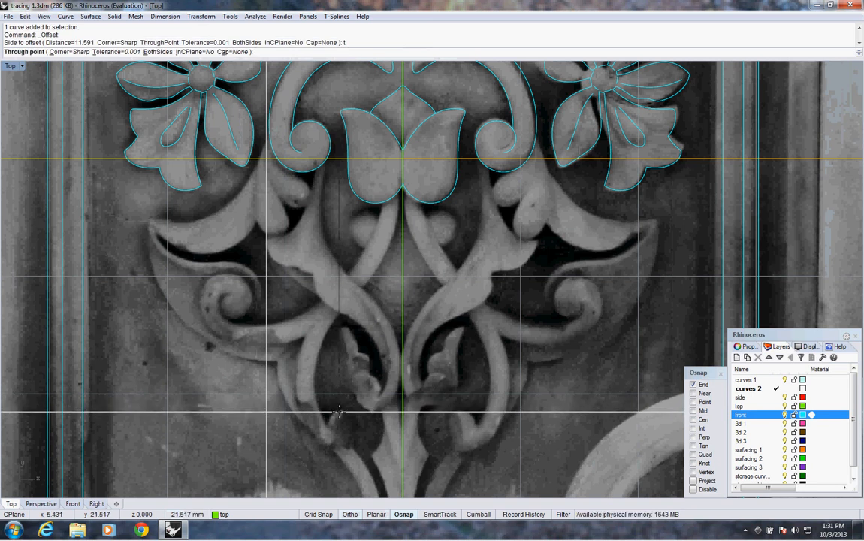
left_click(338, 412)
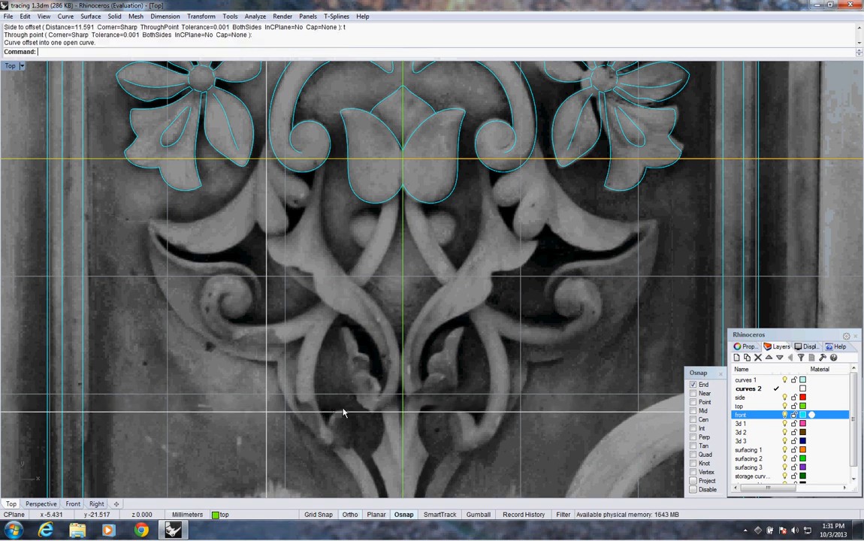
right_click(374, 258)
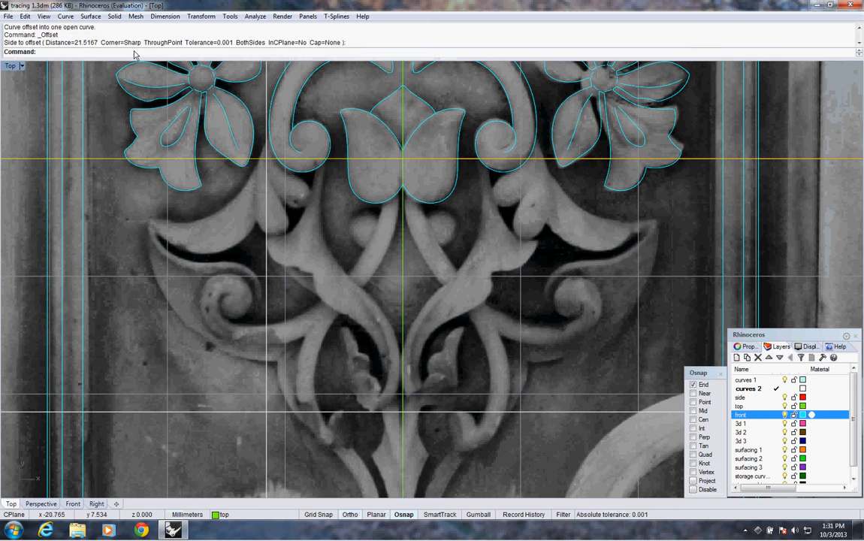
Step: Join the two offset lines in a sharp lower-left corner with Fillet Curves at Radius=0
right_click(135, 55)
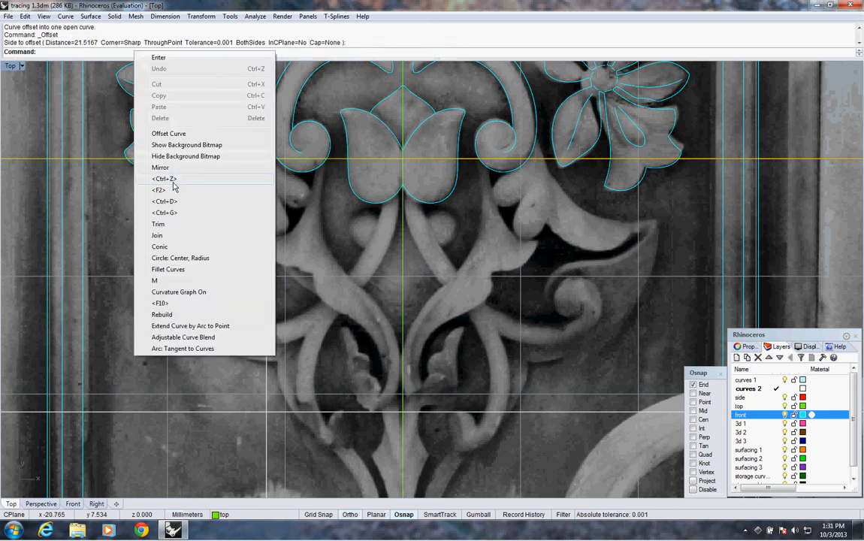
left_click(168, 269)
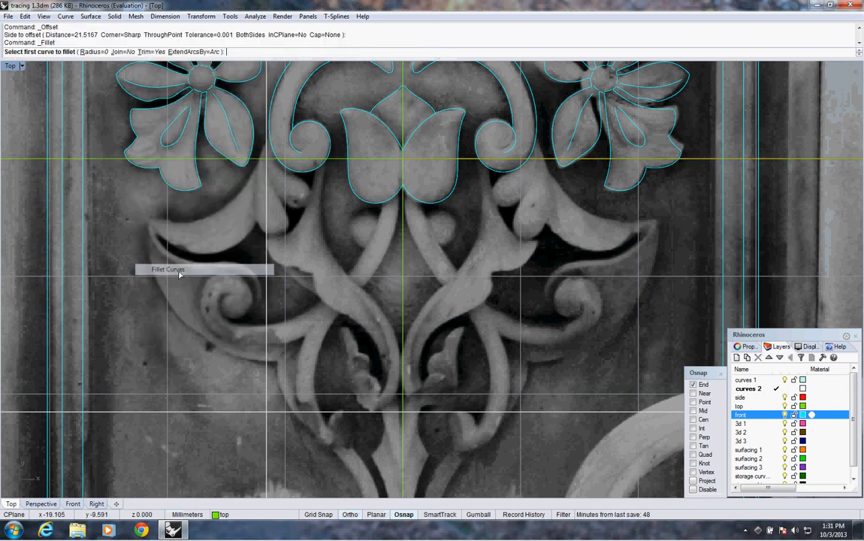
left_click(267, 399)
left_click(273, 412)
Step: Trim the left vertical offset line above the horizontal axis
right_click_drag(281, 238, 275, 268)
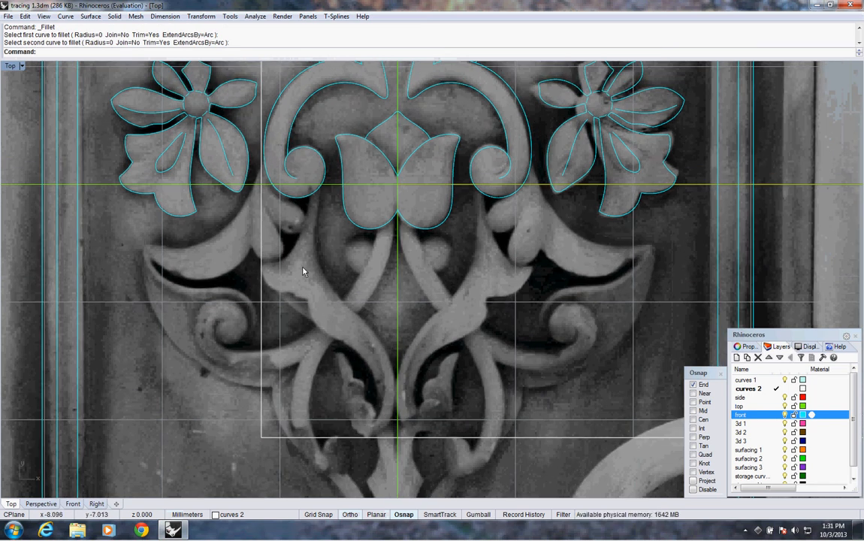
left_click(308, 188)
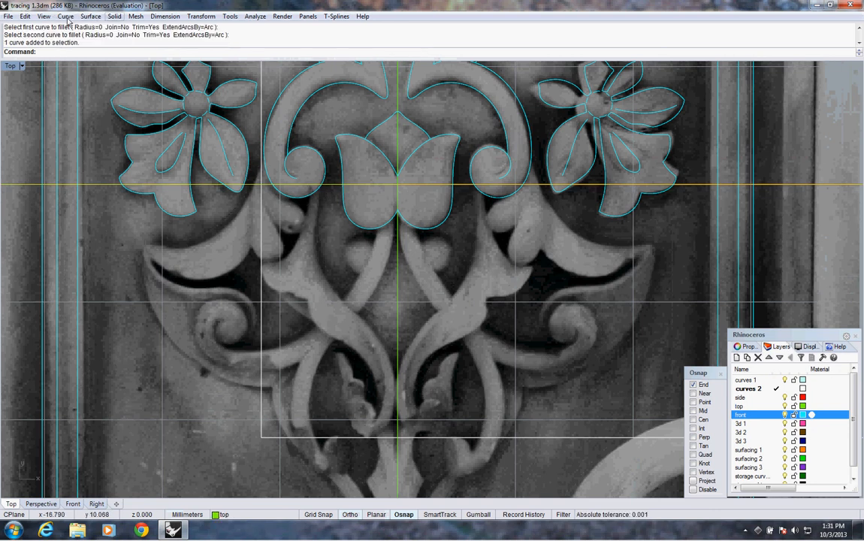
left_click(26, 17)
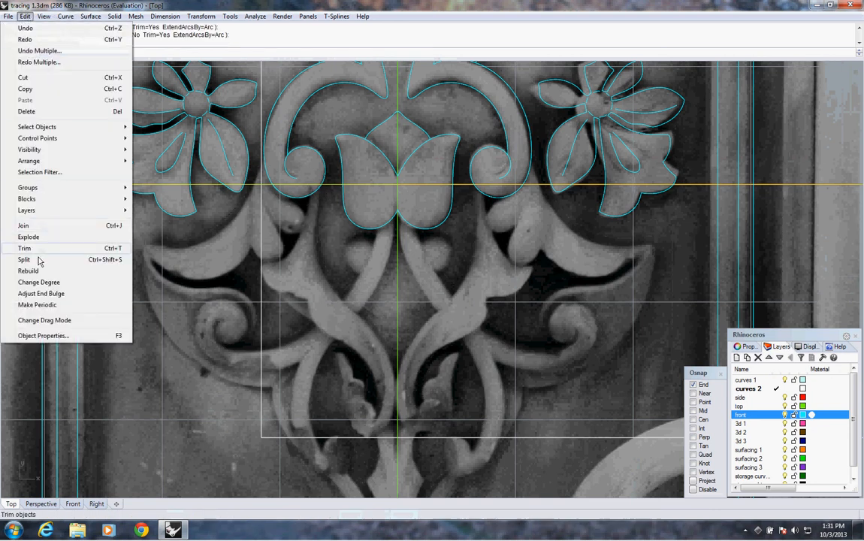
left_click(36, 249)
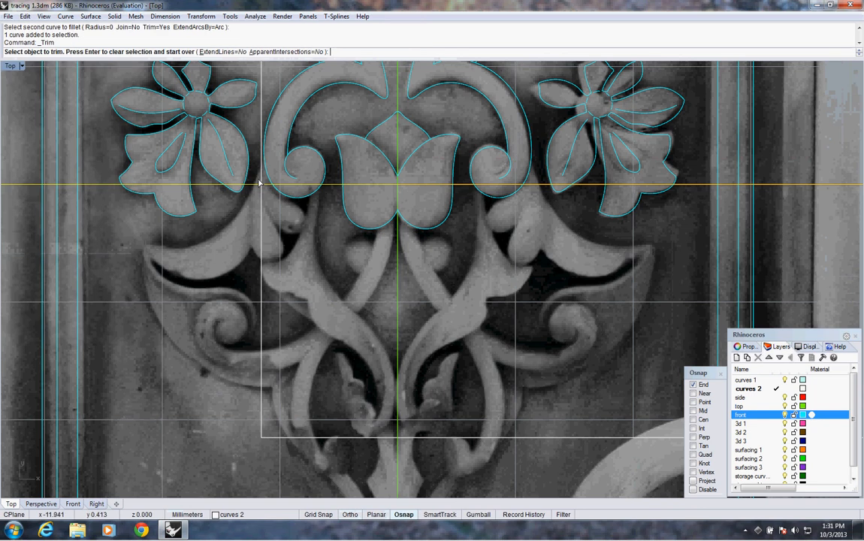
left_click(262, 182)
key("Return")
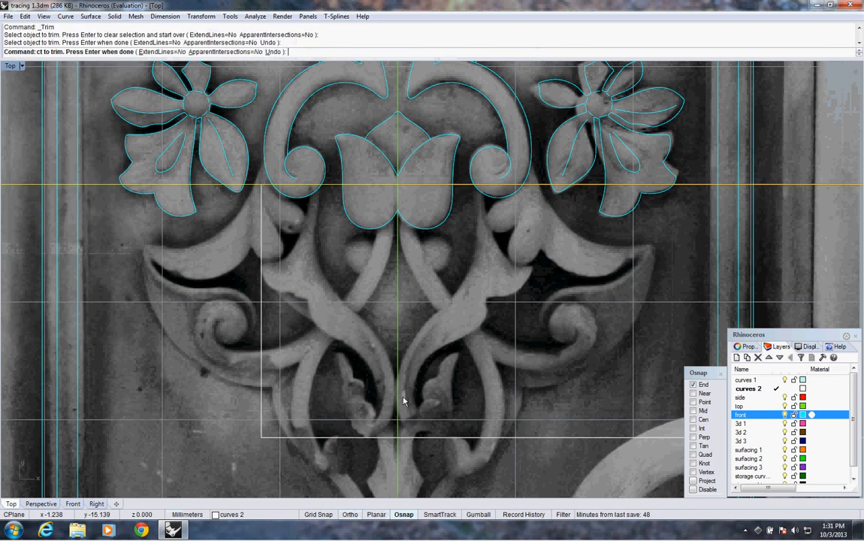
Step: Trim the lower horizontal offset line on the right side of the vertical centre axis
left_click(399, 430)
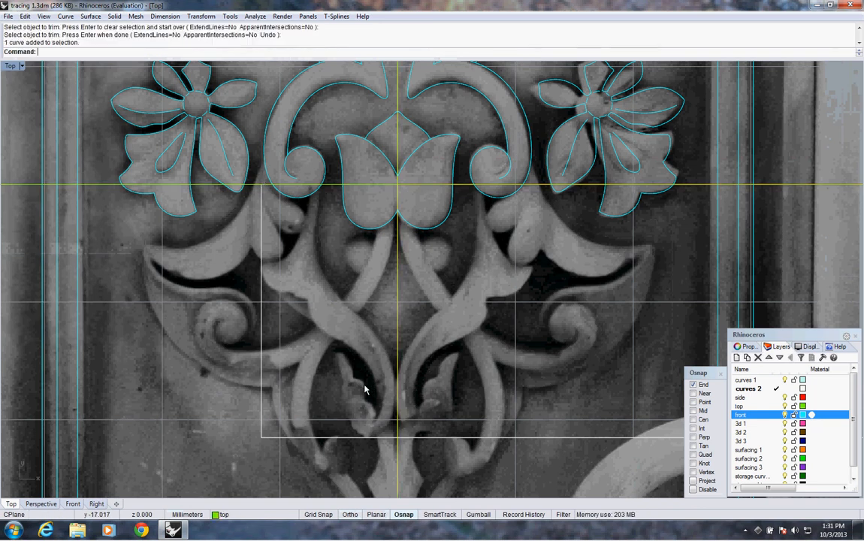
left_click(413, 440)
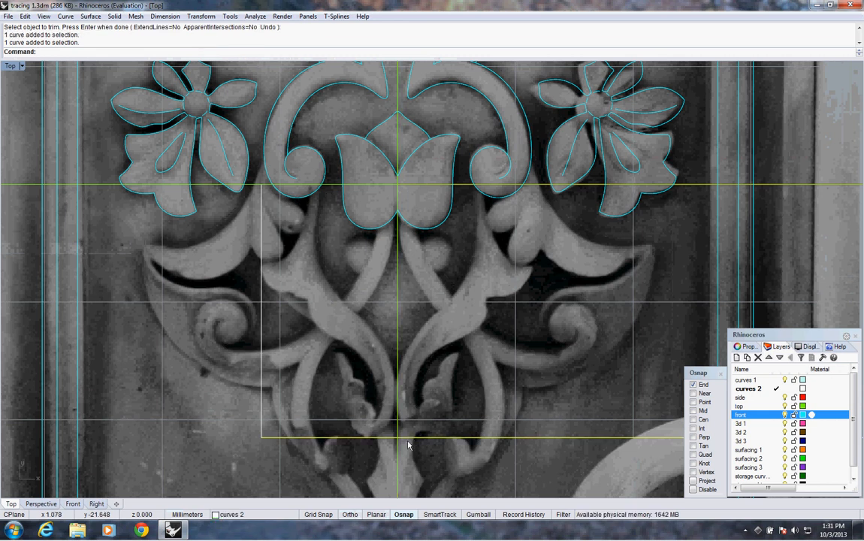
key("Return")
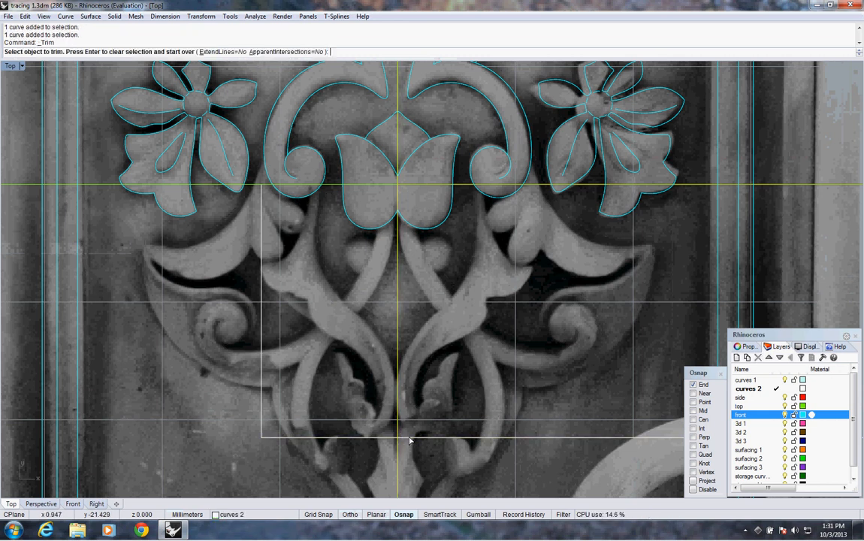
left_click(409, 440)
key("Return")
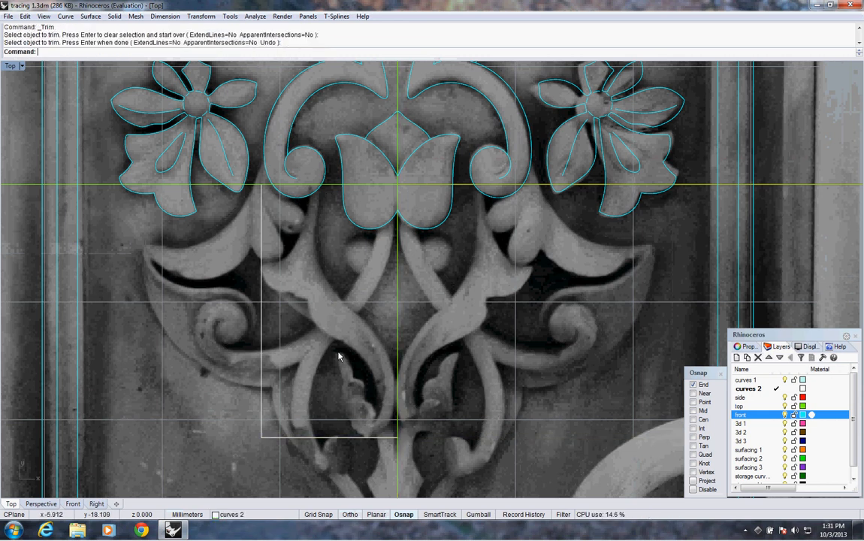
Step: Offset the trimmed vertical guide line inward through a point about 4.05 mm toward the centre axis
scroll(335, 335, "down", 5)
scroll(354, 315, "up", 5)
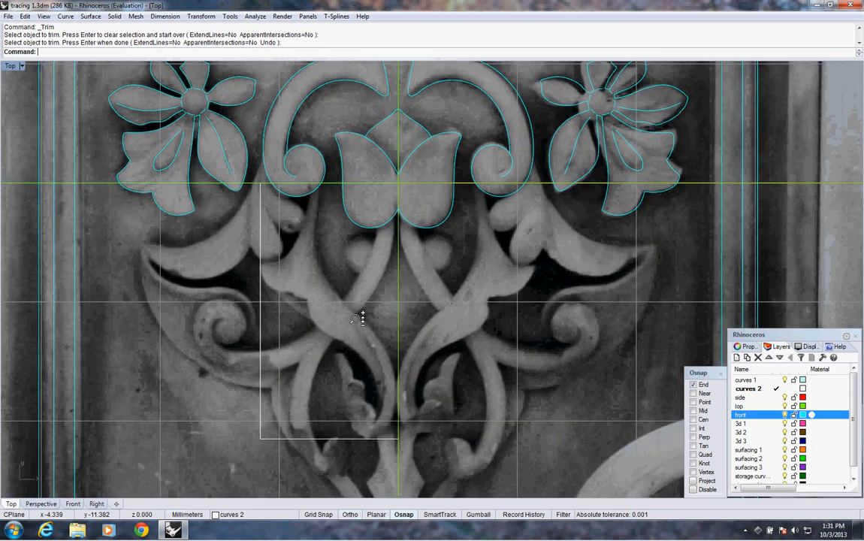
left_click(261, 360)
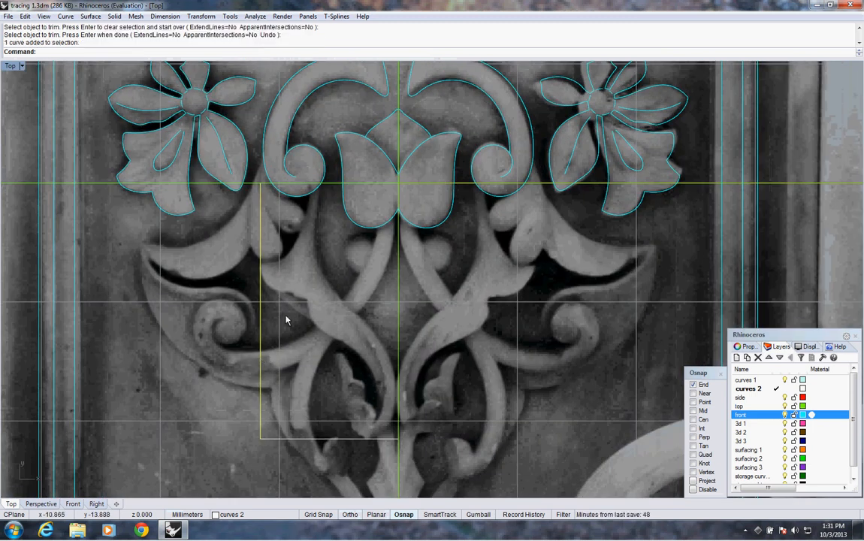
right_click(129, 52)
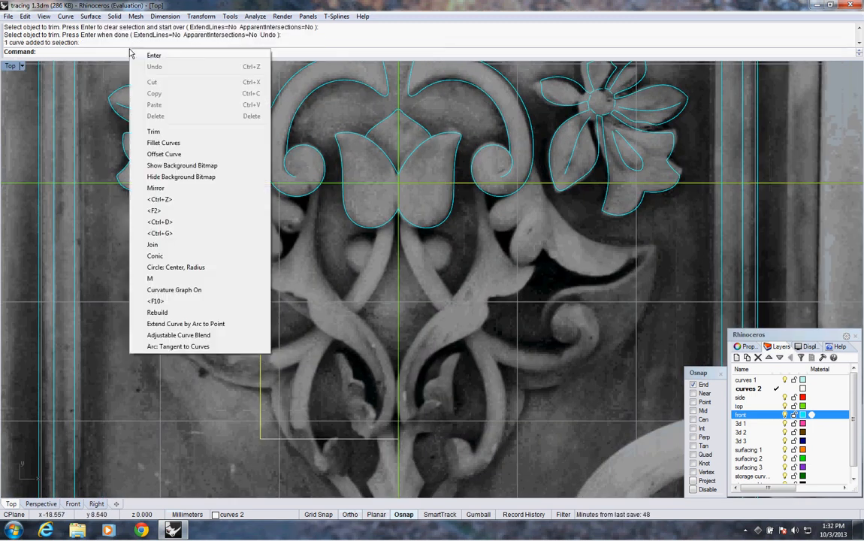
left_click(159, 154)
type("t")
key("Return")
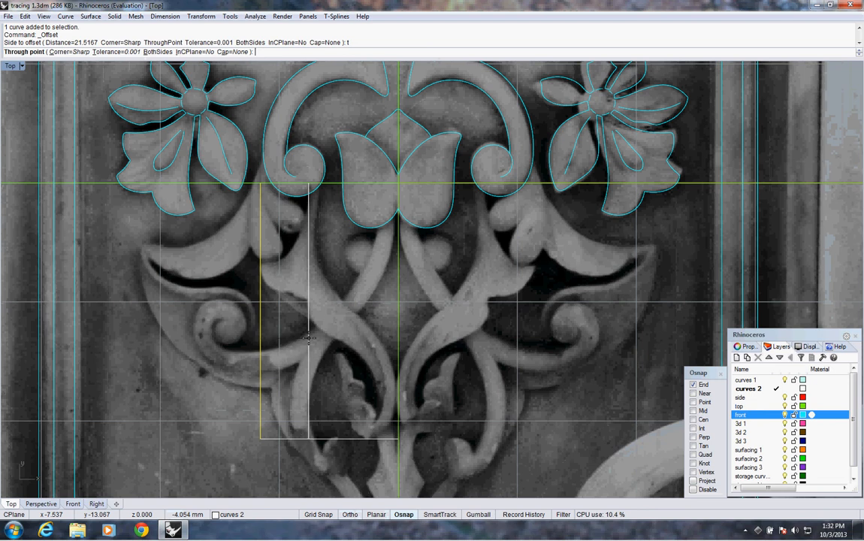
left_click(310, 342)
Step: Offset the lower horizontal guide line upward through a point about 7.2 mm above it
left_click(260, 390)
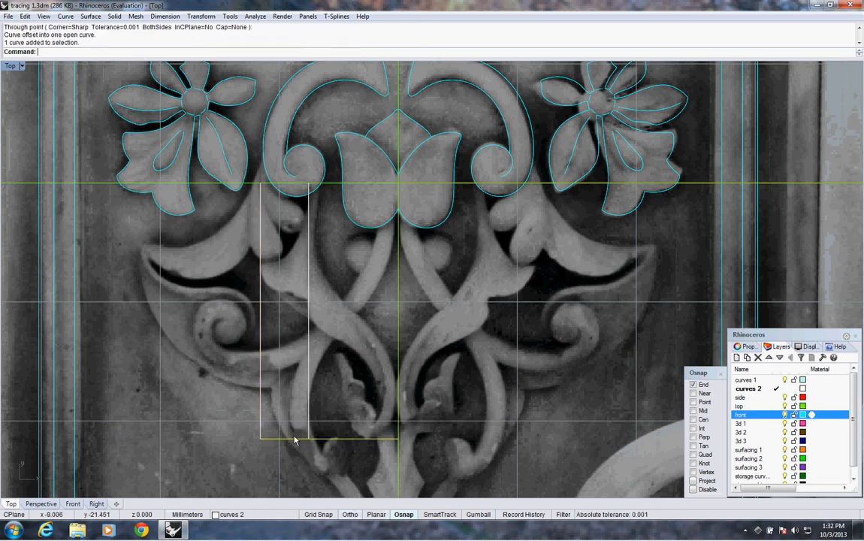
key("Return")
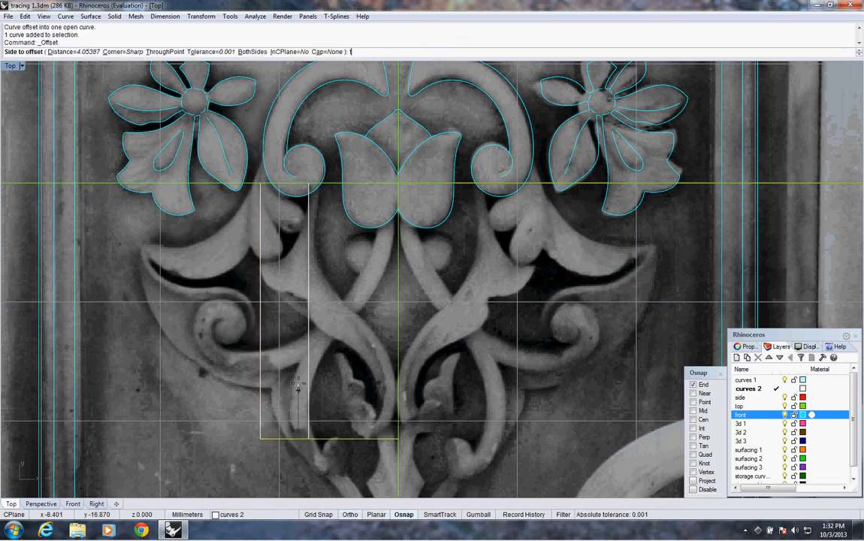
type("t")
key("Return")
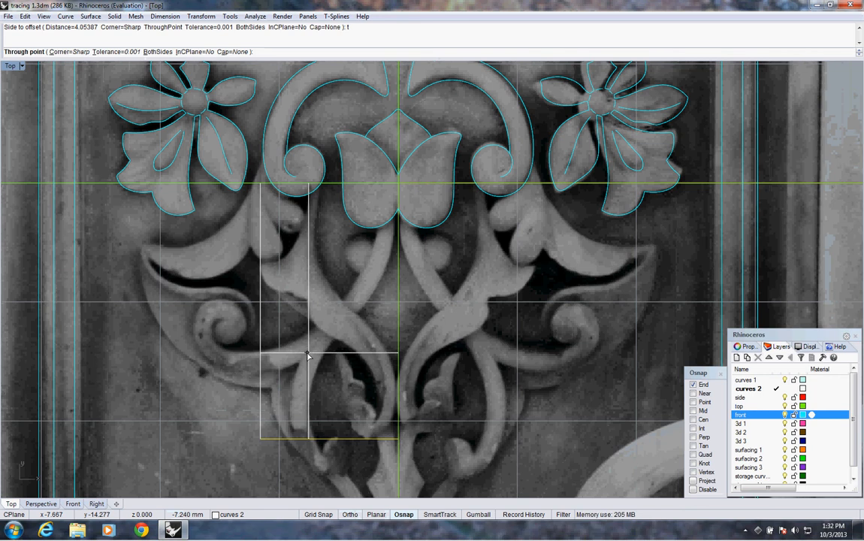
left_click(307, 354)
Step: Fillet the inner vertical and horizontal guide lines with Radius=0 into a sharp corner
right_click(218, 55)
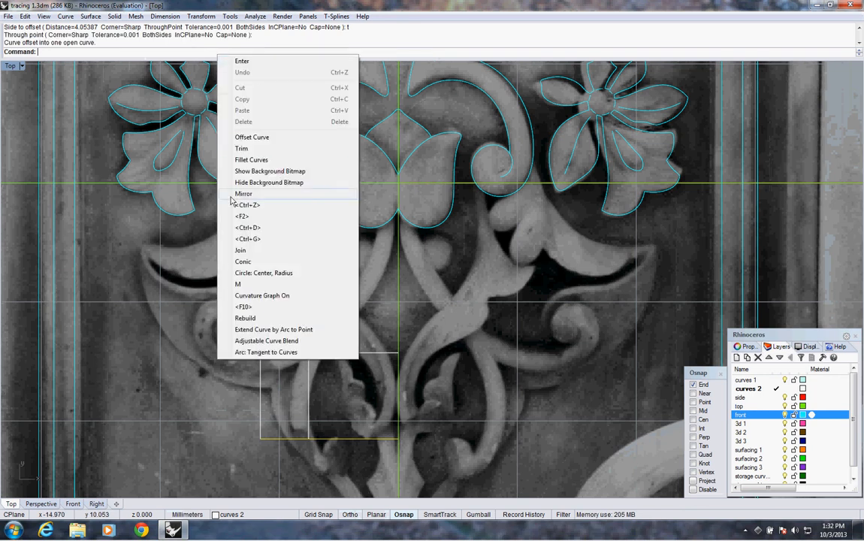
left_click(242, 160)
left_click(314, 354)
left_click(314, 356)
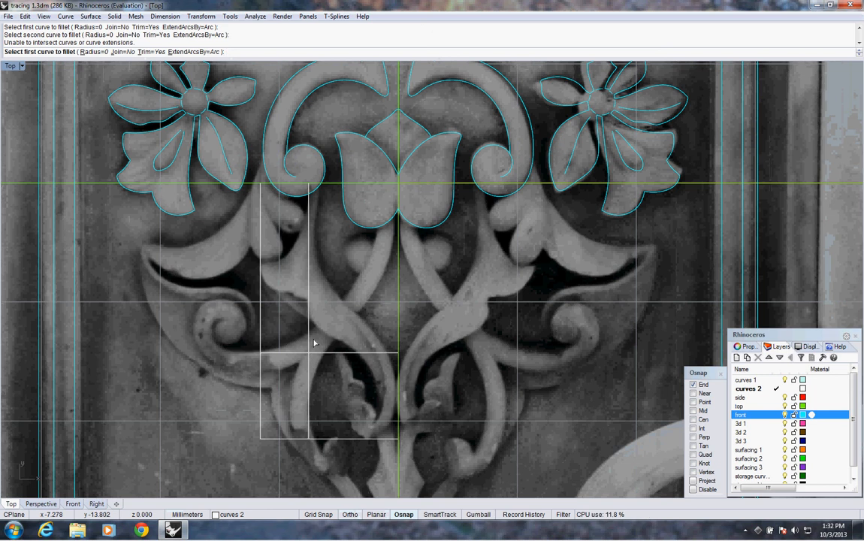
left_click(317, 352)
left_click(319, 354)
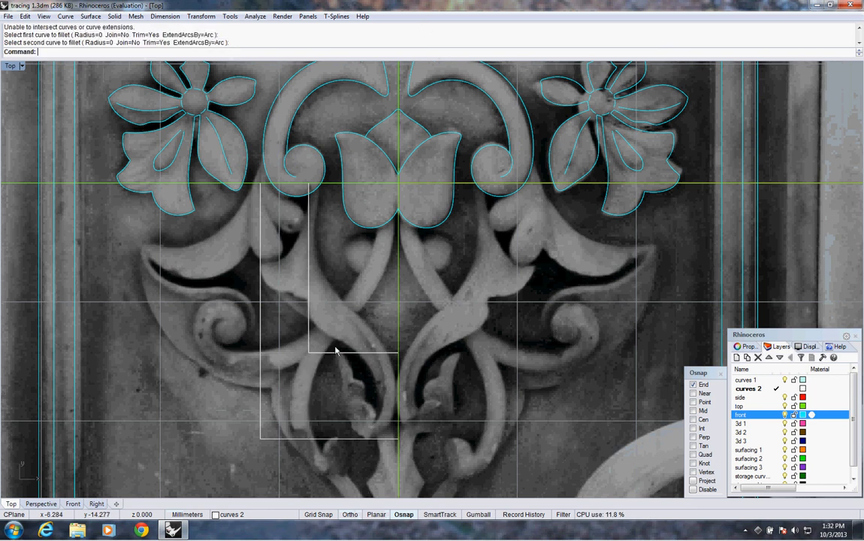
Step: Trace the lower edge of the left crossing leaf with an interpolated curve, from its inner notch down the stem across the centre axis
scroll(361, 337, "down", 4)
right_click_drag(353, 354, 345, 319)
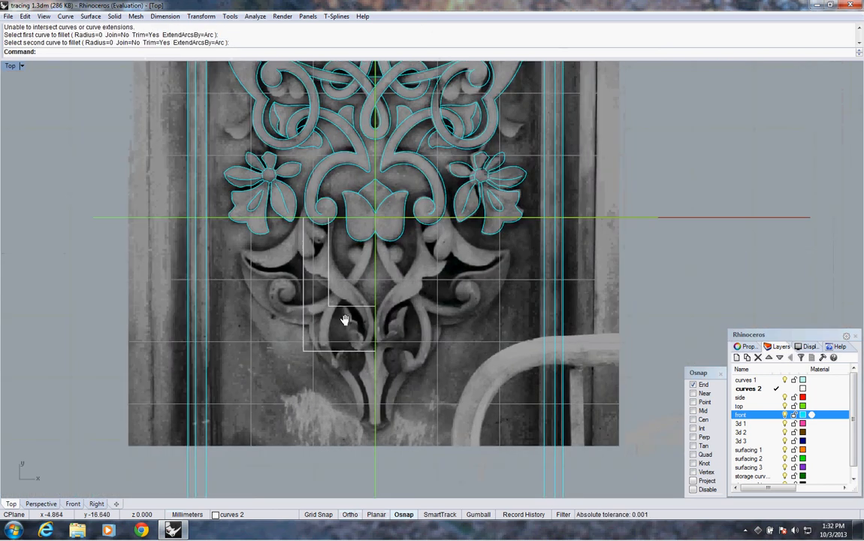
scroll(356, 340, "up", 2)
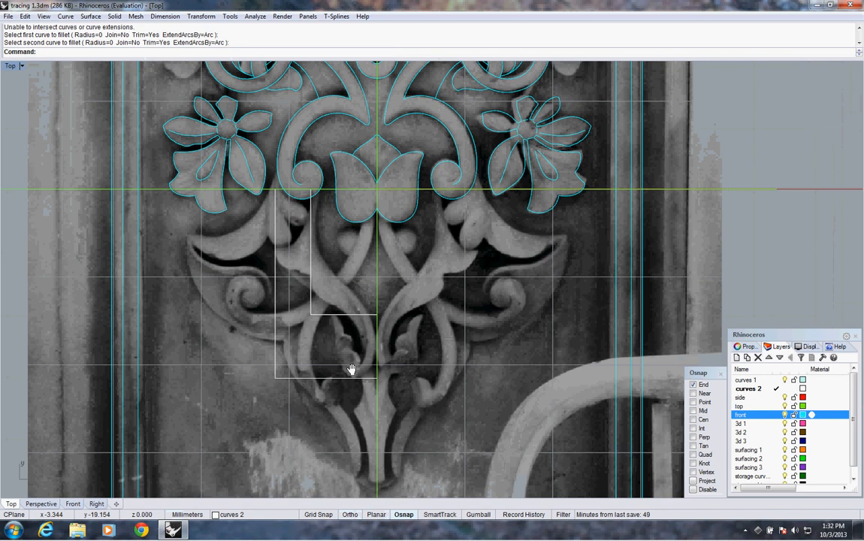
right_click_drag(352, 370, 363, 402)
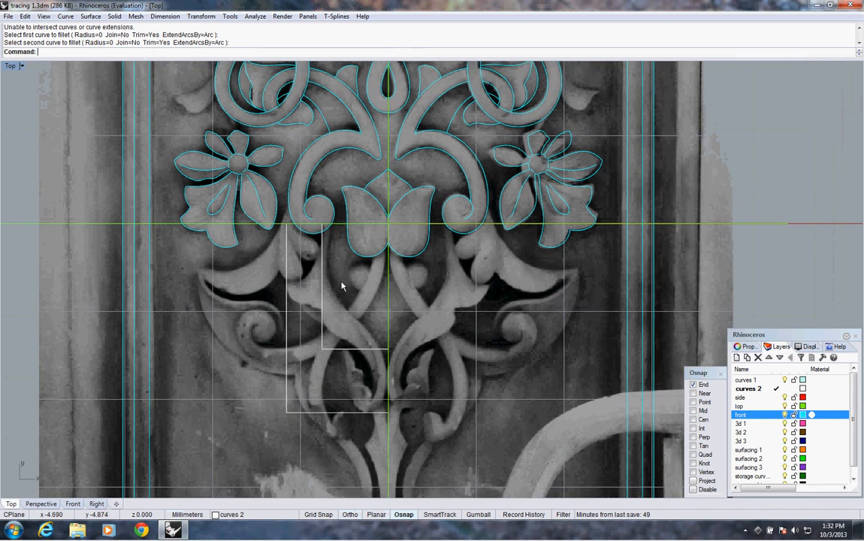
scroll(339, 290, "up", 2)
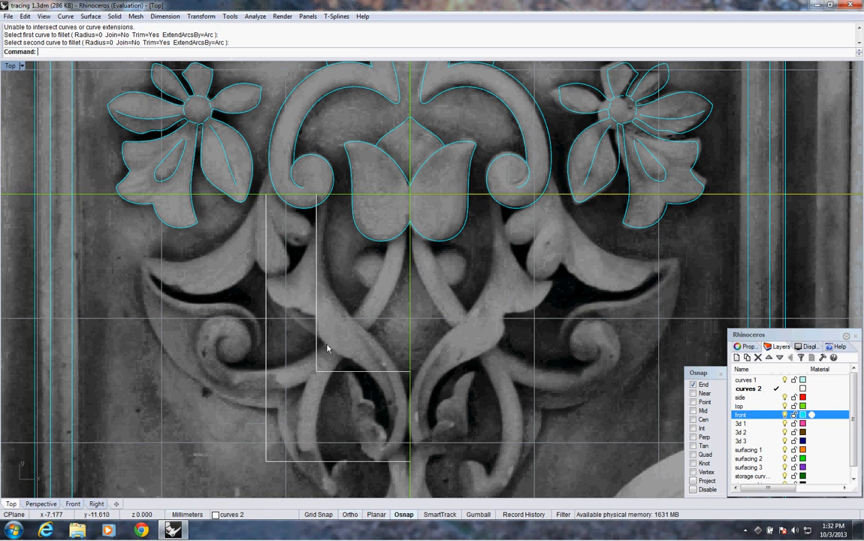
right_click_drag(389, 429, 374, 354)
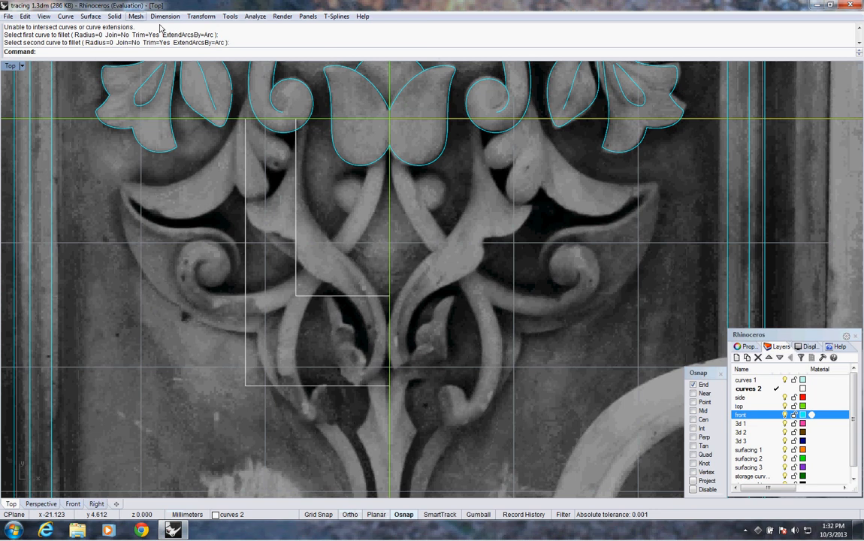
left_click(68, 17)
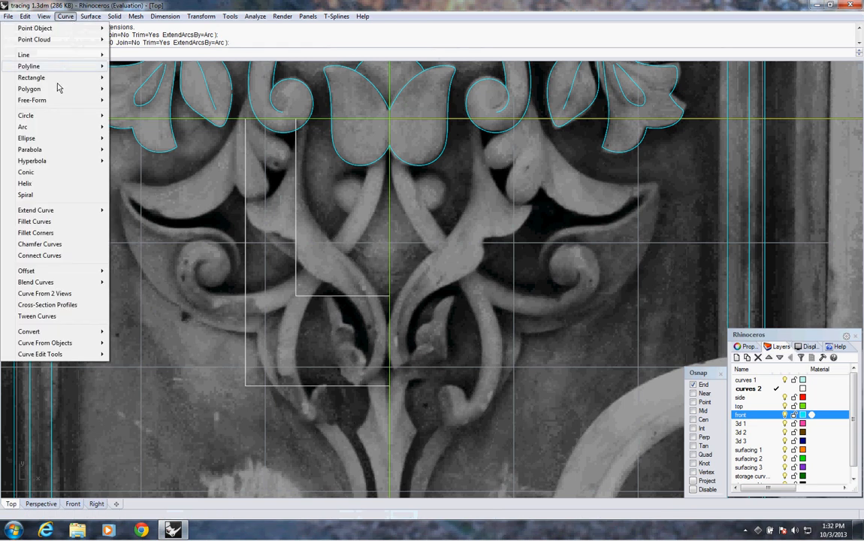
mouse_move(78, 103)
left_click(148, 111)
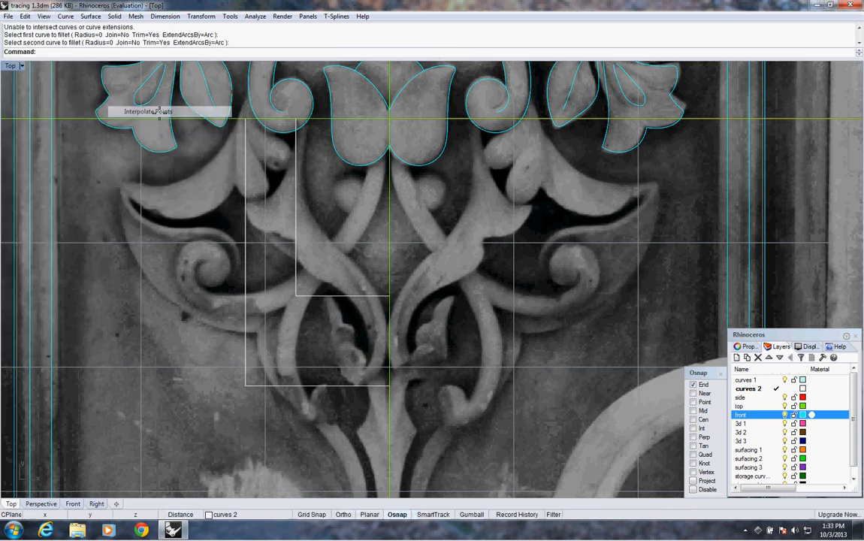
left_click(299, 220)
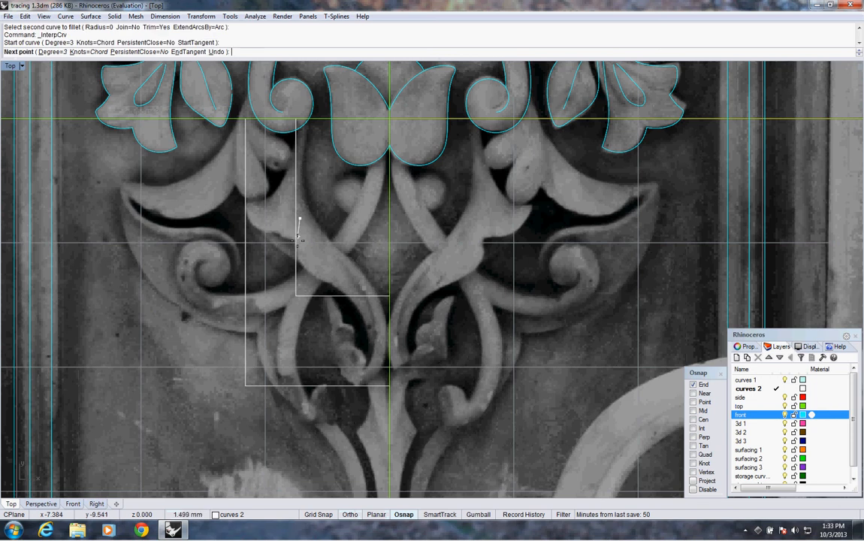
left_click(297, 241)
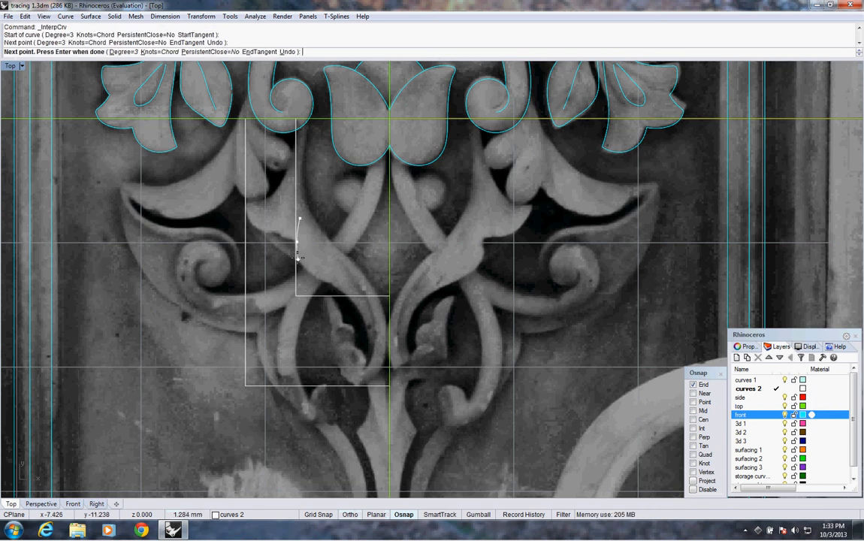
left_click(299, 258)
left_click(328, 283)
left_click(354, 300)
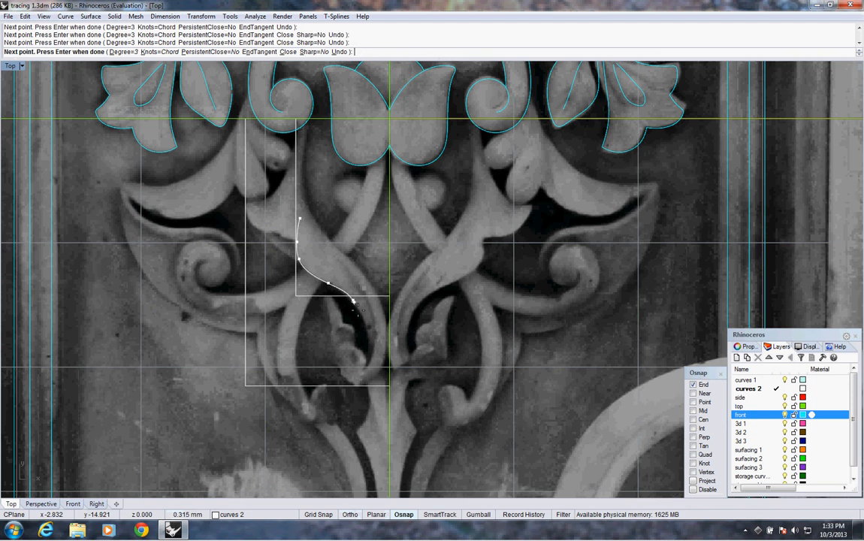
left_click(366, 326)
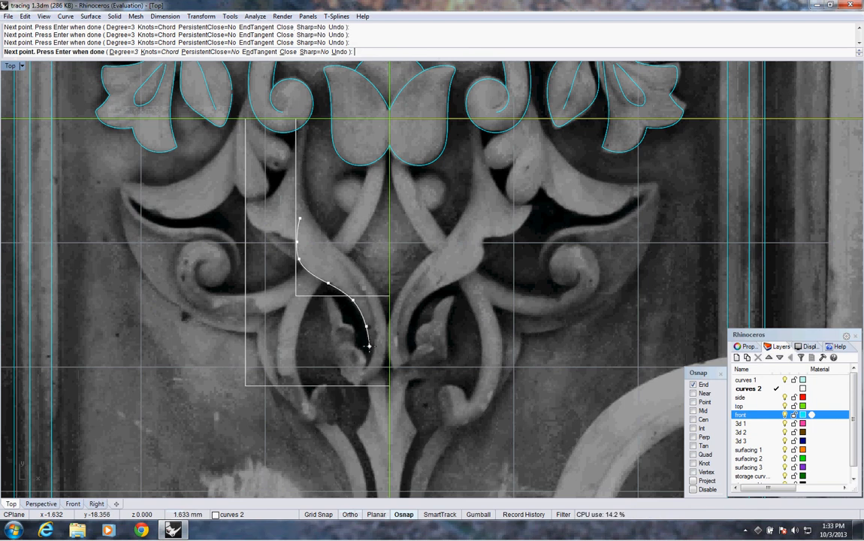
left_click(369, 346)
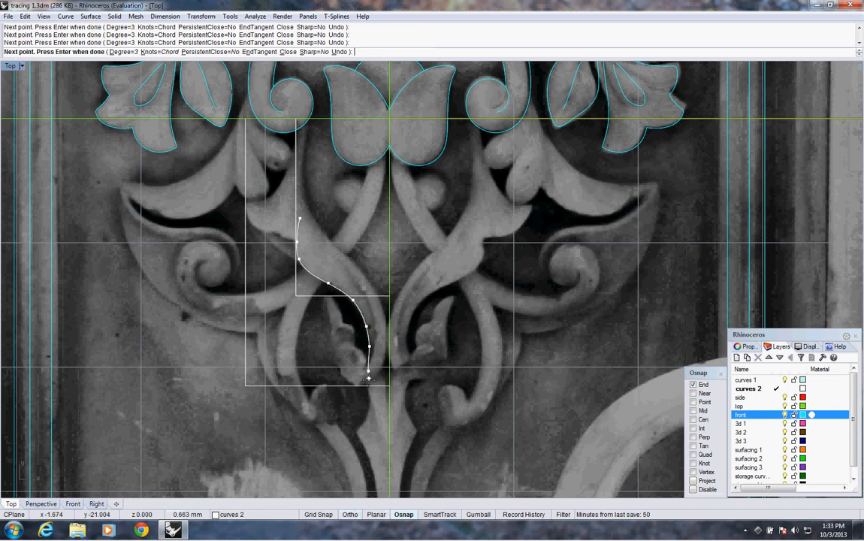
left_click(369, 371)
left_click(371, 393)
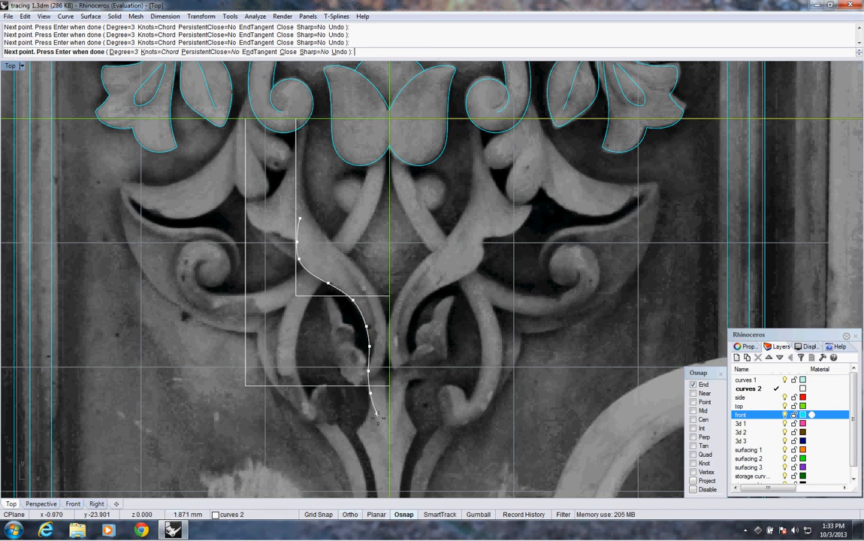
left_click(380, 427)
left_click(389, 453)
key("Return")
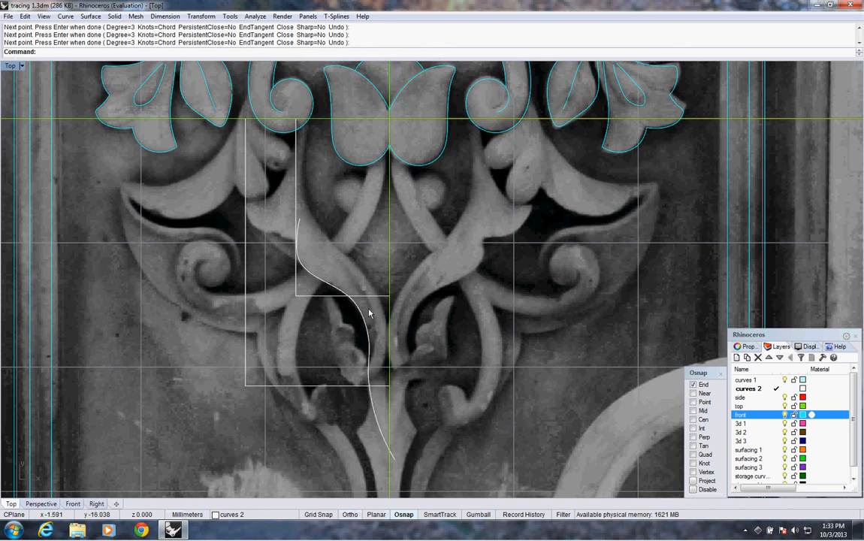
Step: Delete the inner vertical guide line on the left crossing leaf
right_click_drag(339, 238, 324, 265)
scroll(324, 265, "up", 1)
scroll(321, 265, "up", 1)
left_click(320, 265)
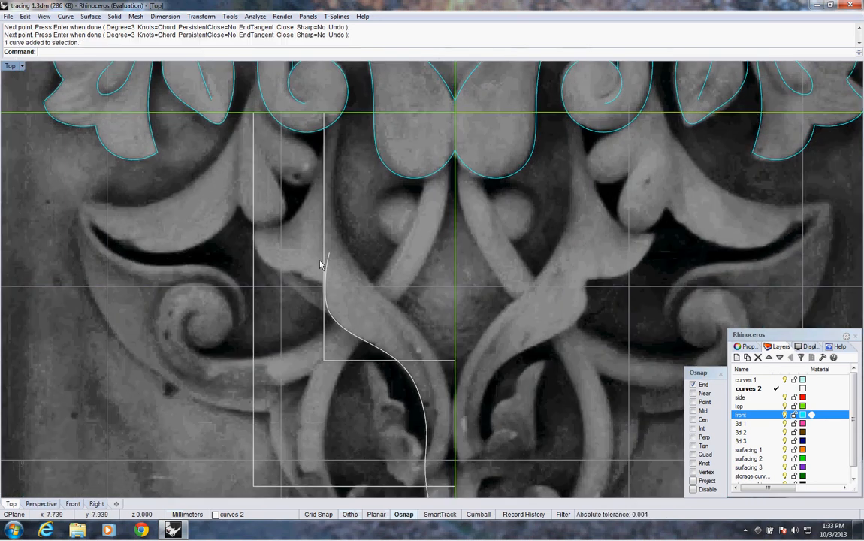
key("Delete")
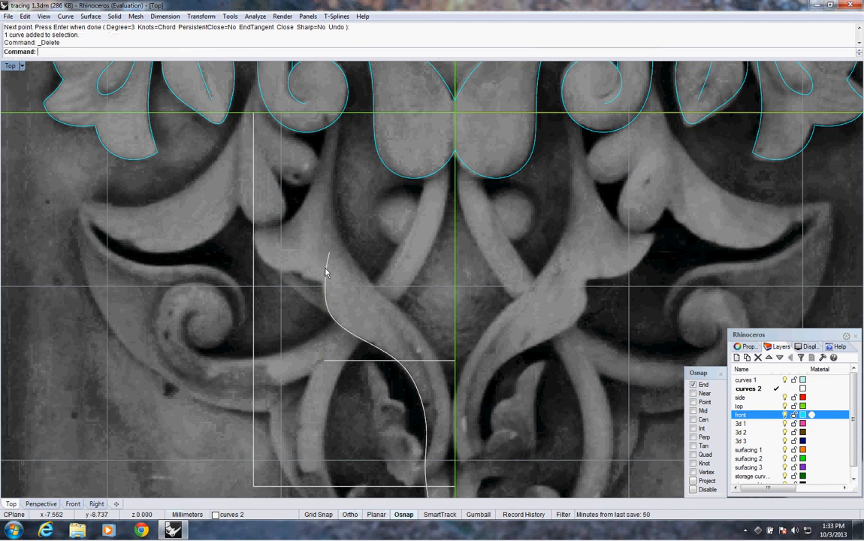
Step: Trace the outer lobe of the left crossing leaf with an interpolated curve, starting on the outer vertical guide line
right_click_drag(332, 259, 334, 247)
right_click(332, 257)
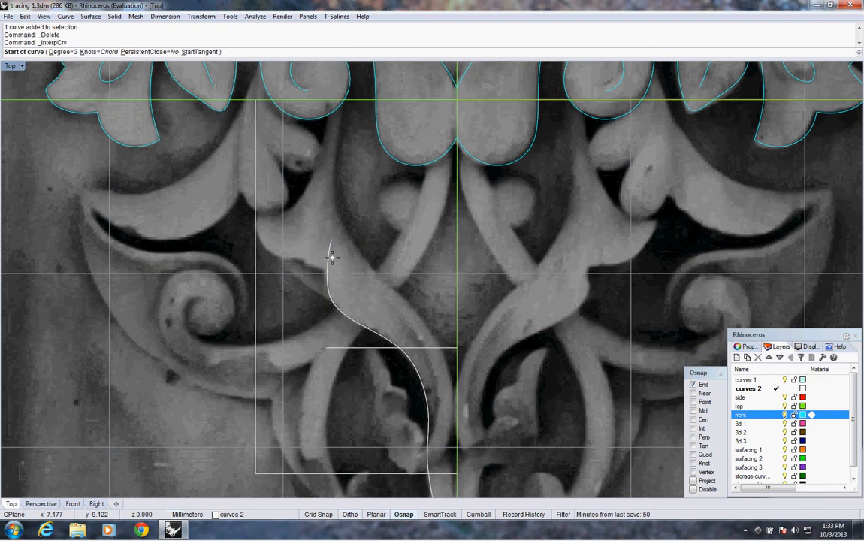
left_click(255, 194)
left_click(257, 224)
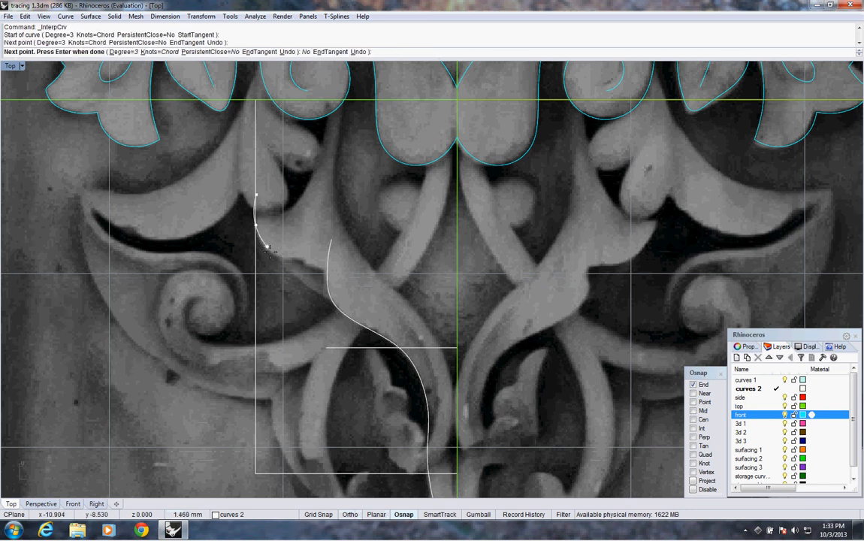
left_click(273, 254)
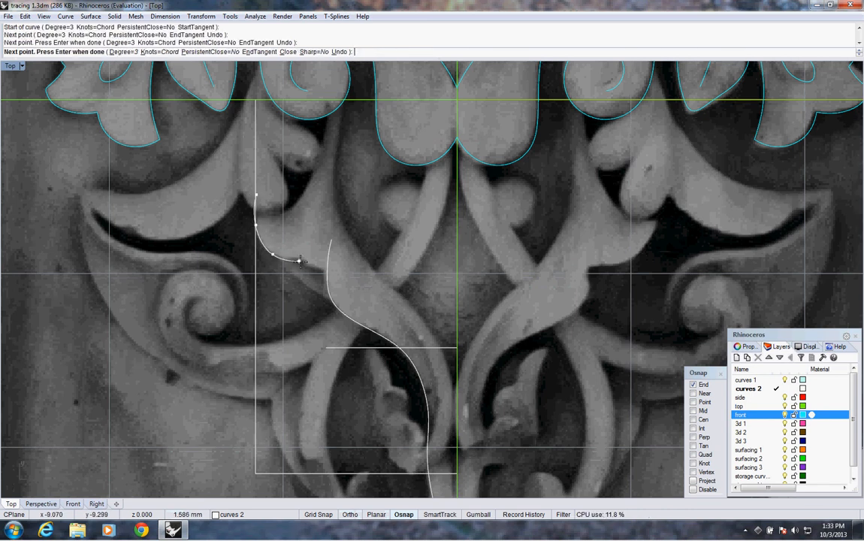
left_click(298, 257)
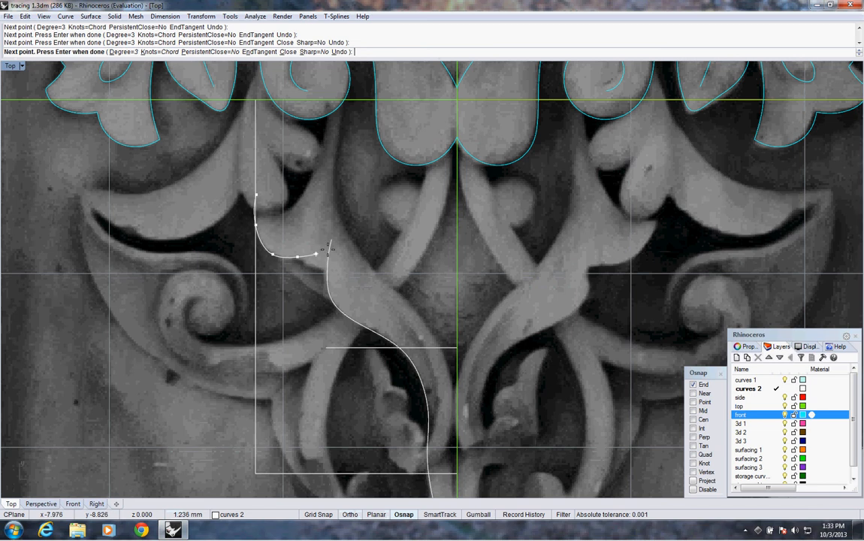
left_click(322, 252)
right_click(322, 252)
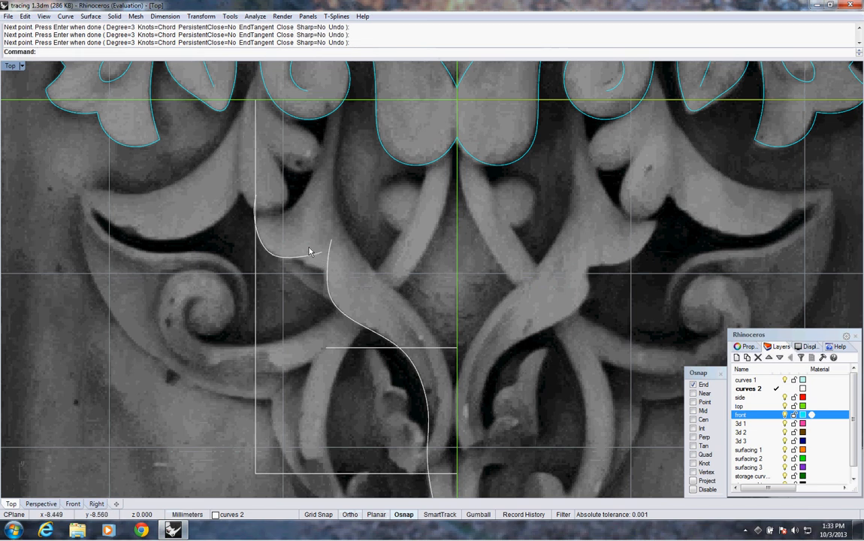
right_click(307, 248)
left_click(306, 244)
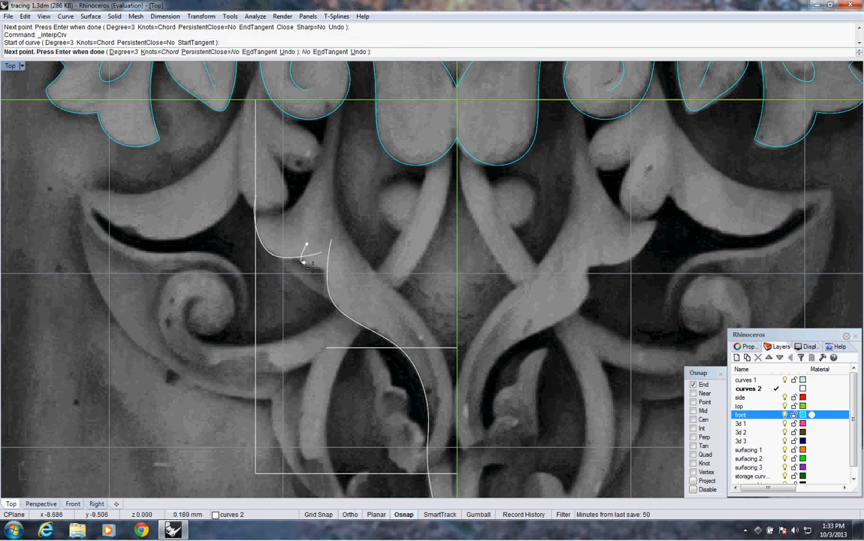
left_click(303, 262)
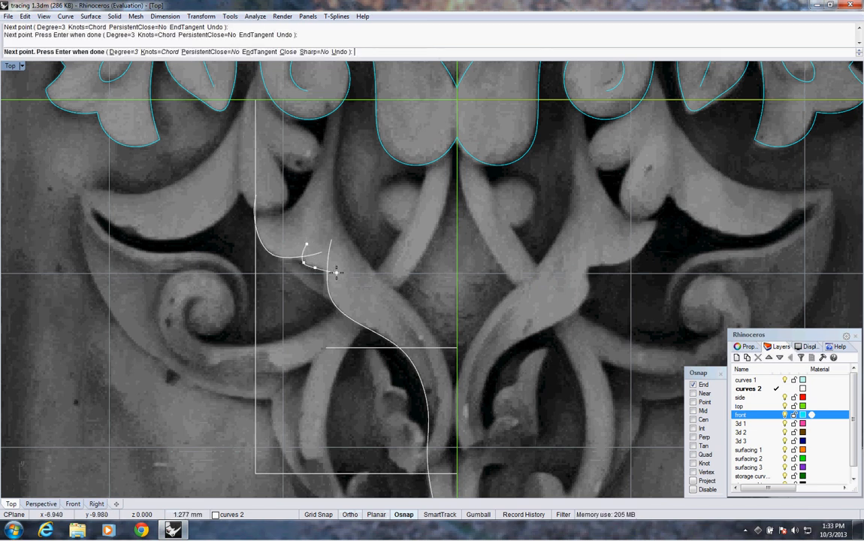
right_click(332, 288)
key("ctrl+z")
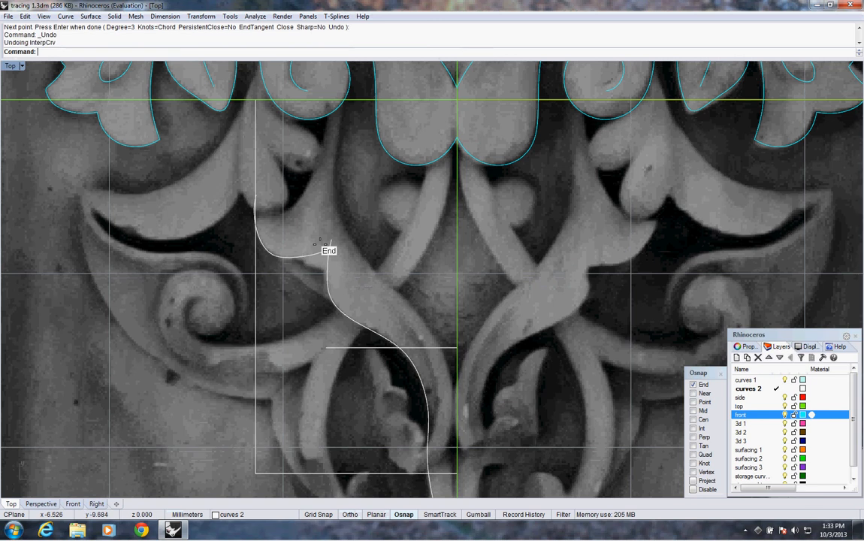
Step: Trace the small second lobe of the left leaf with an interpolated curve crossing both the outer lobe curve and the stem curve
right_click(309, 241)
left_click(306, 241)
left_click(304, 259)
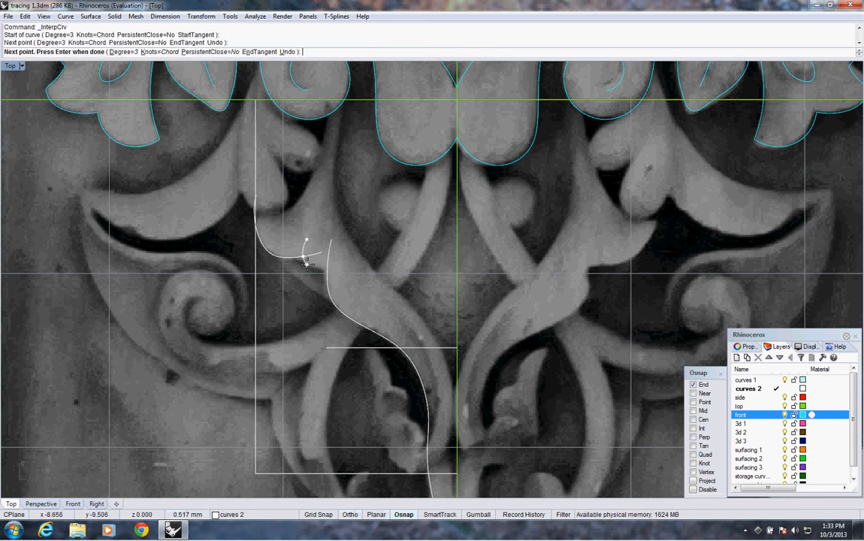
left_click(306, 262)
left_click(318, 266)
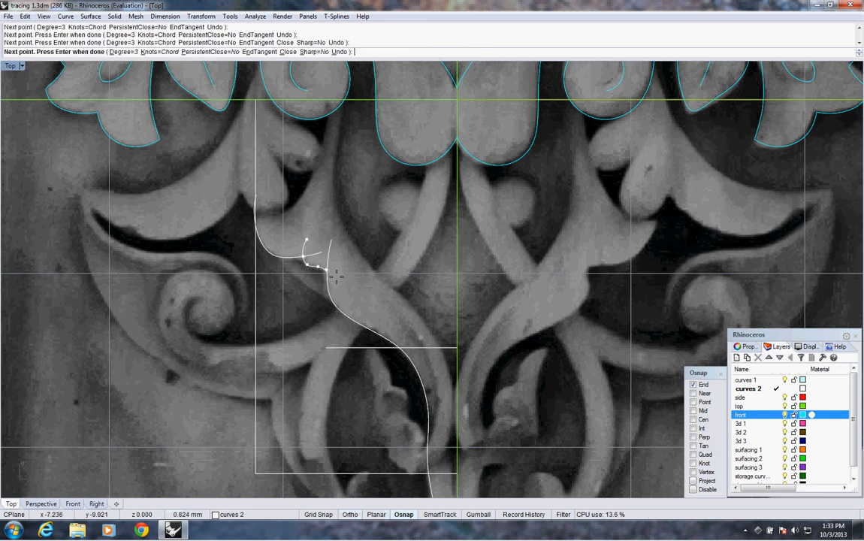
left_click(340, 281)
right_click(315, 298)
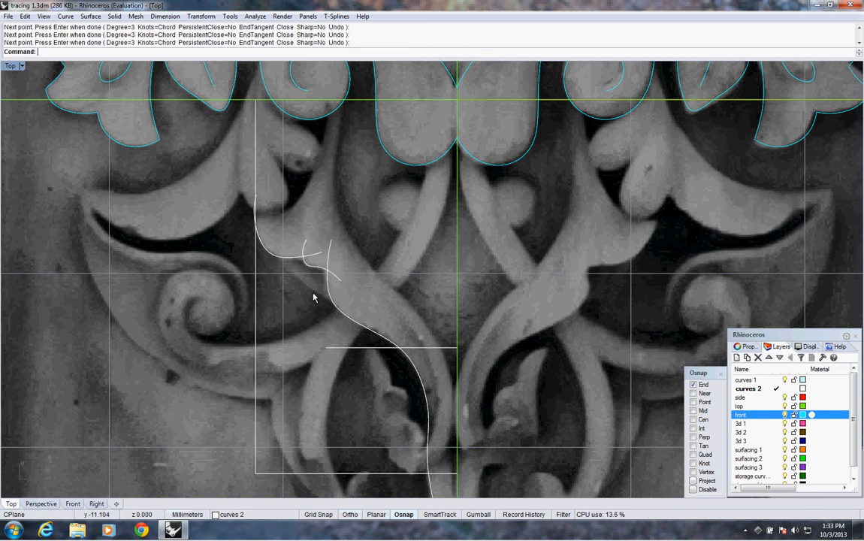
Step: Draw an interpolated curve along the shaded underside of the left leaf, from the outer lobe to the stem's lower edge
right_click(269, 239)
left_click(265, 237)
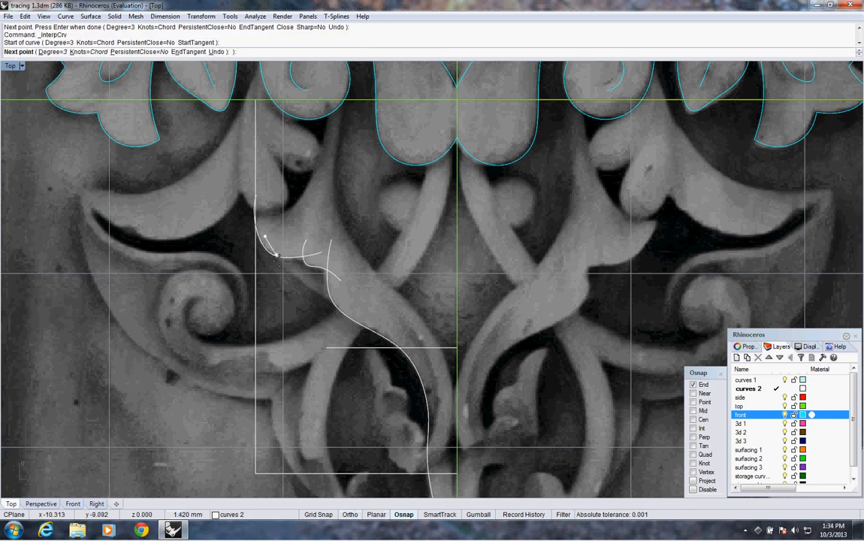
left_click(282, 263)
left_click(315, 291)
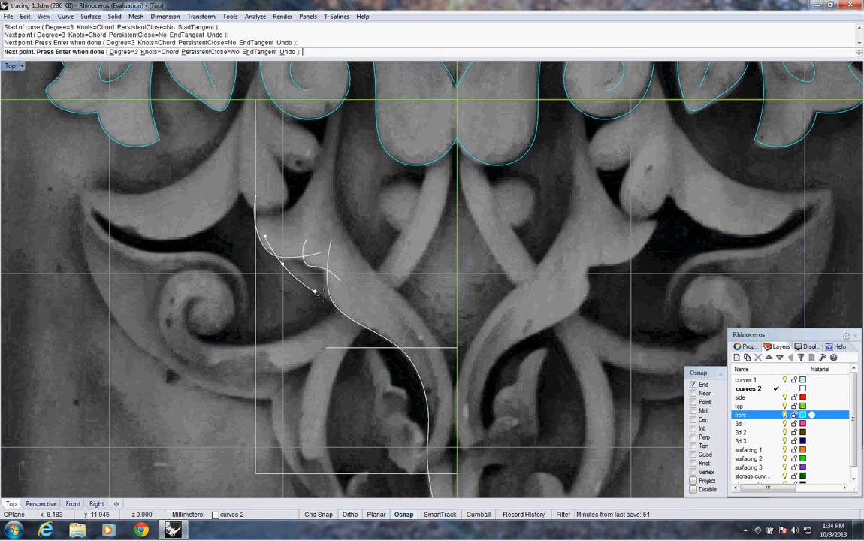
left_click(353, 310)
right_click(353, 311)
Step: Trace the left leaf's upper outer edge with an interpolated curve, from inside the scroll down past the outer vertical guide line
right_click_drag(371, 293, 379, 331)
right_click(379, 328)
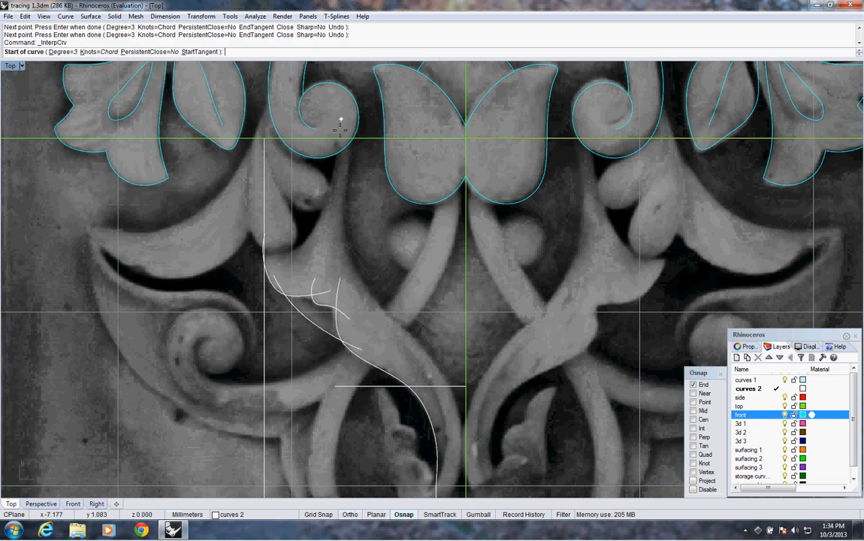
left_click(341, 120)
left_click(337, 159)
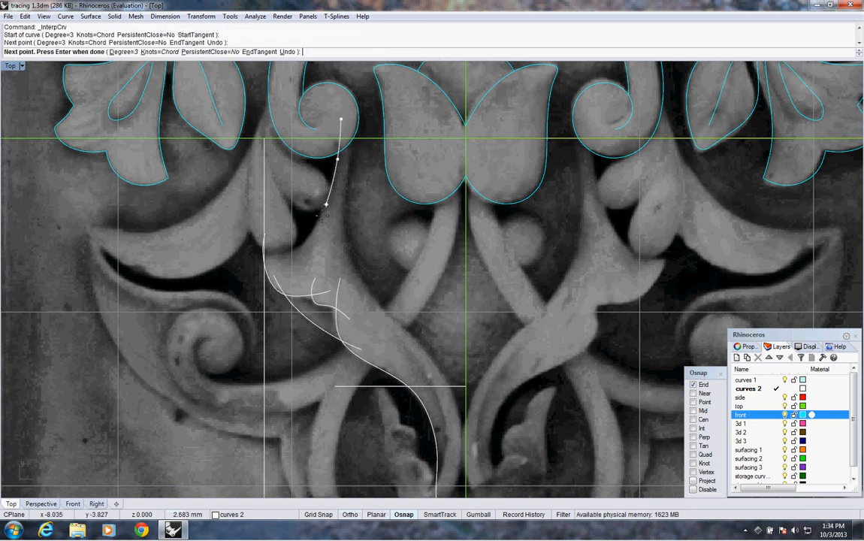
left_click(326, 205)
left_click(310, 239)
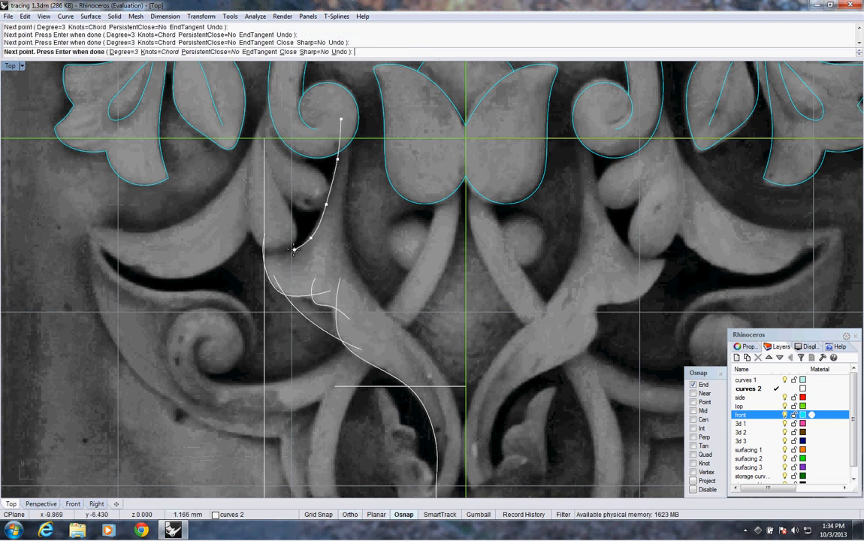
left_click(294, 250)
left_click(249, 238)
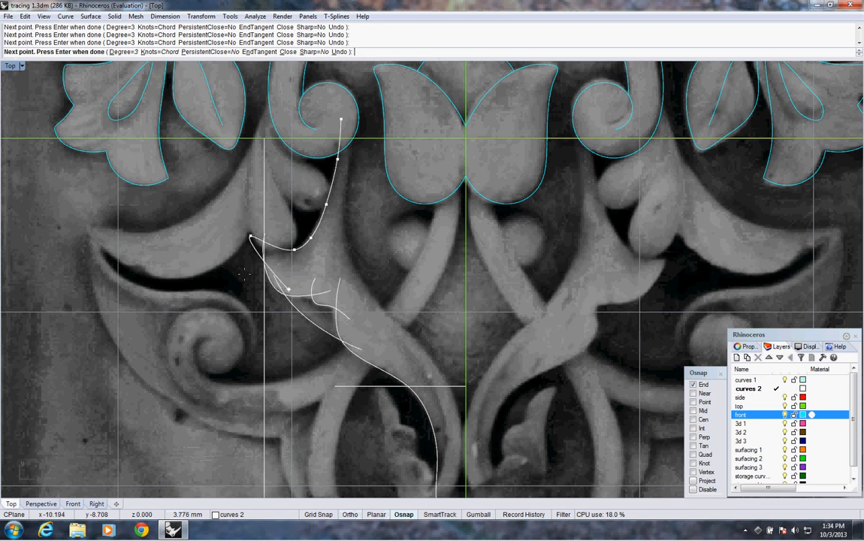
key("Return")
Step: Trace the left stem's inner edge with an interpolated curve from the scroll down, around the base of the small inner leaf and up past its tip
right_click_drag(334, 238, 314, 215)
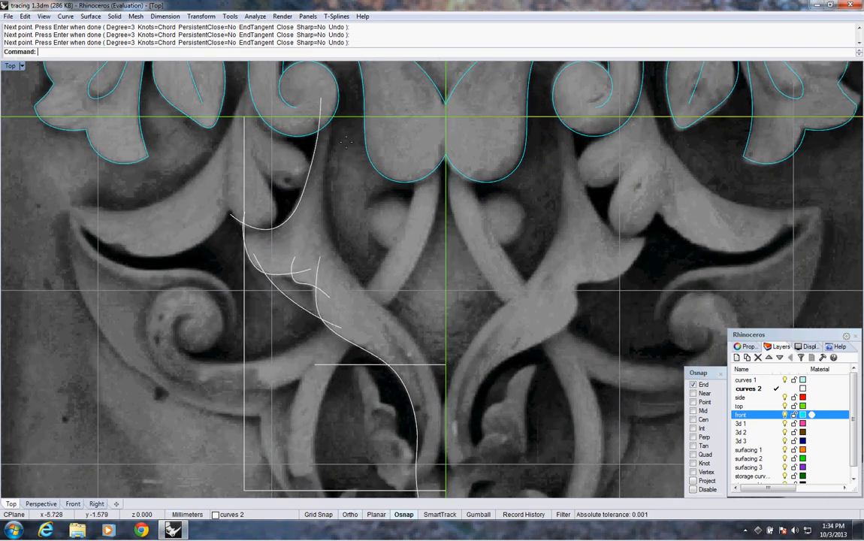
right_click(343, 121)
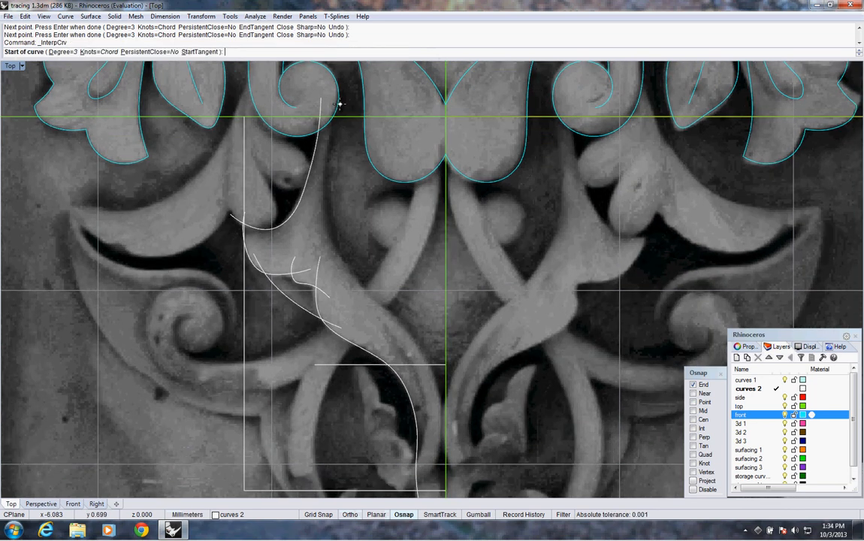
left_click(340, 104)
left_click(326, 157)
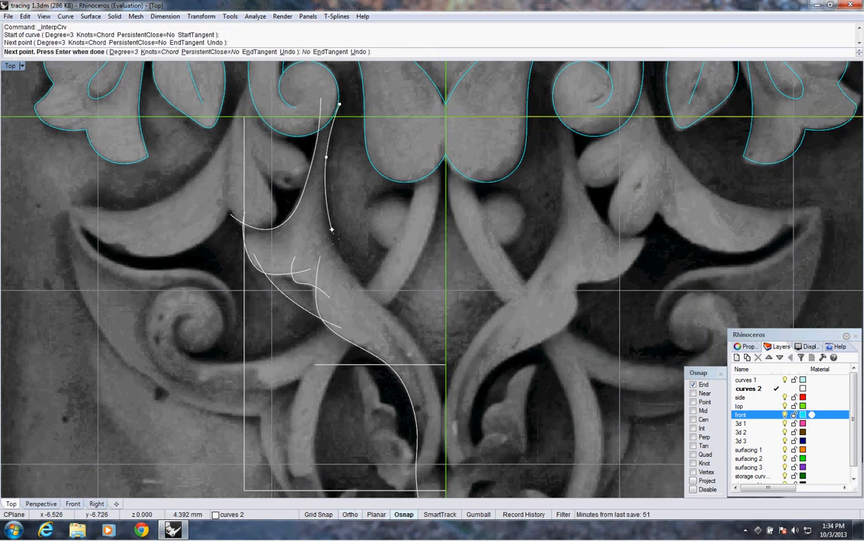
left_click(335, 245)
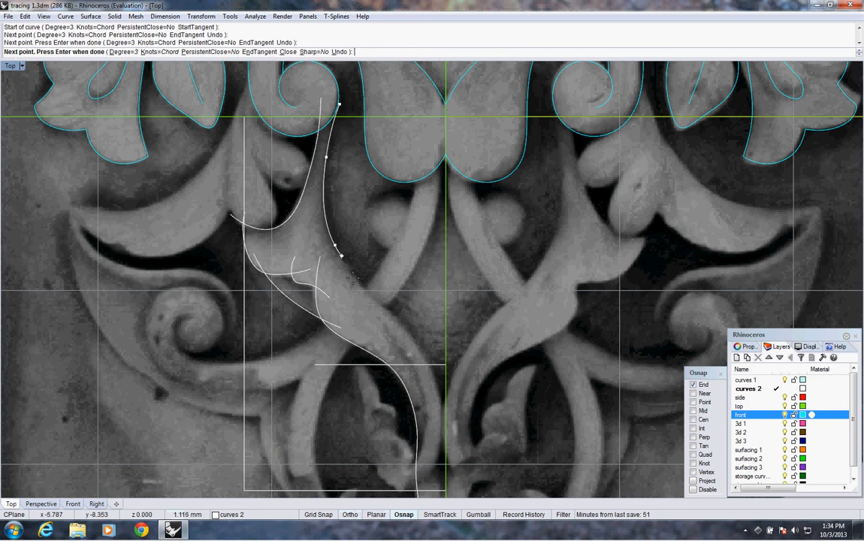
left_click(381, 306)
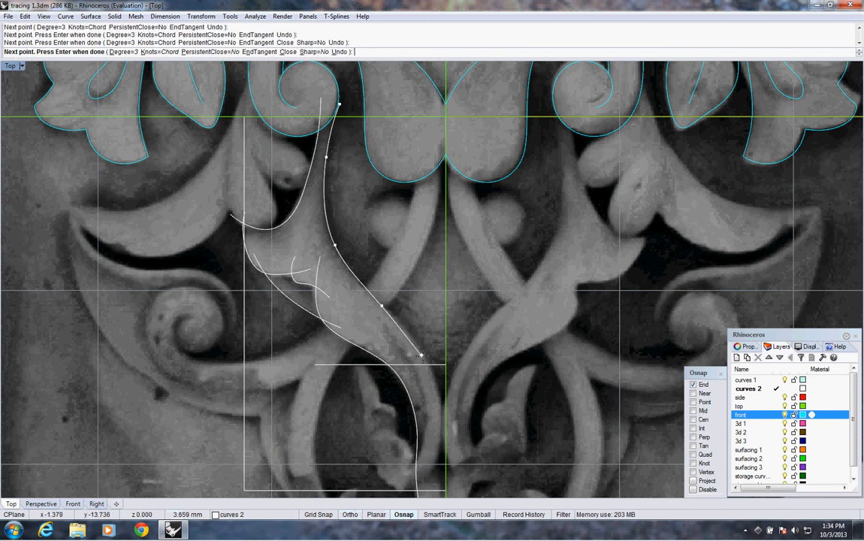
left_click(418, 346)
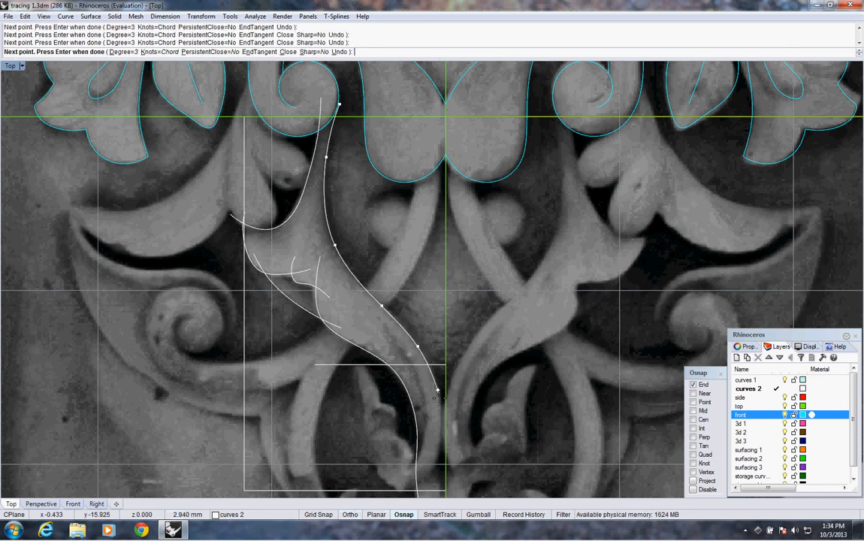
left_click(440, 399)
right_click_drag(442, 406, 453, 348)
left_click(451, 346)
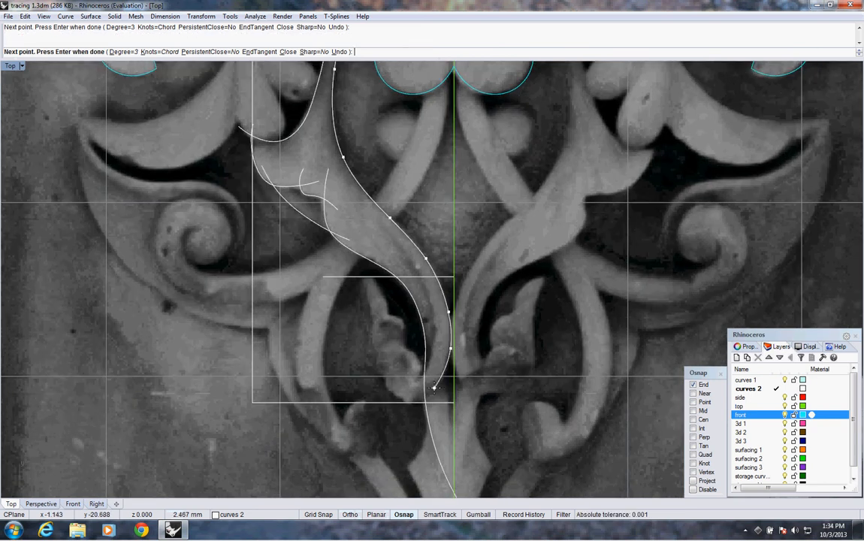
left_click(434, 389)
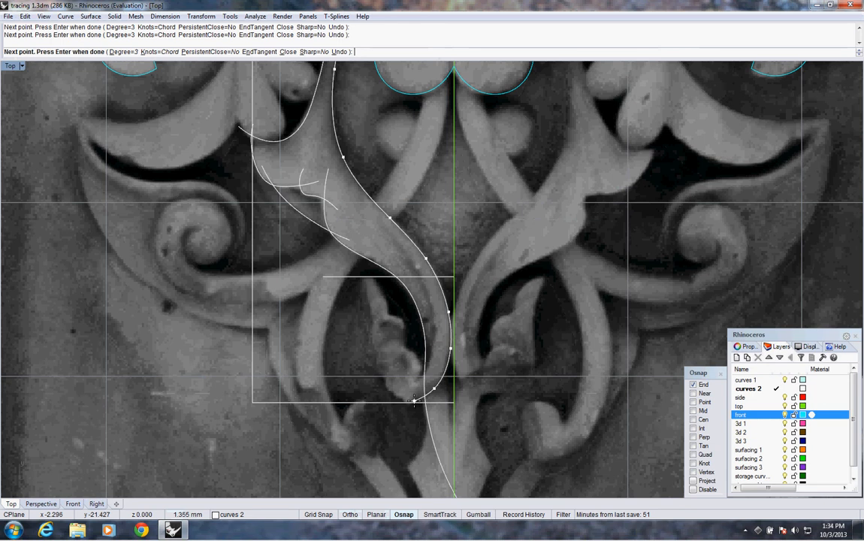
left_click(414, 401)
left_click(388, 385)
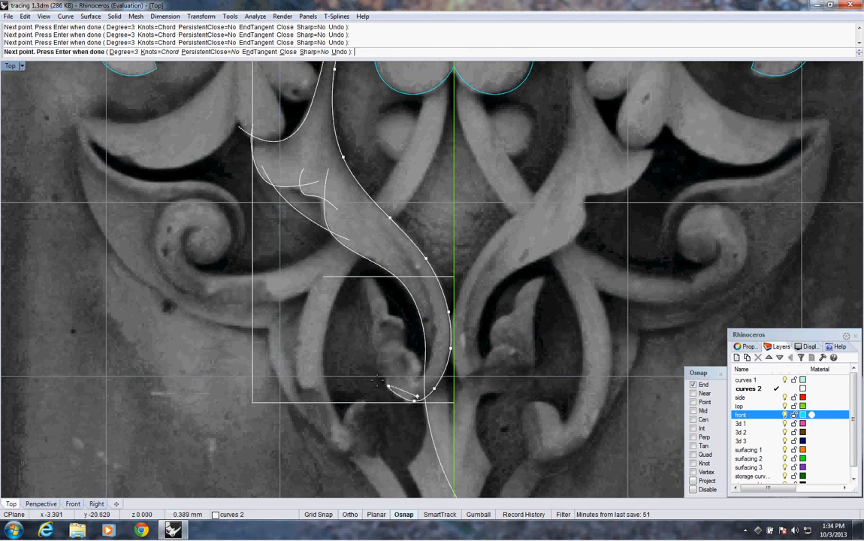
left_click(372, 370)
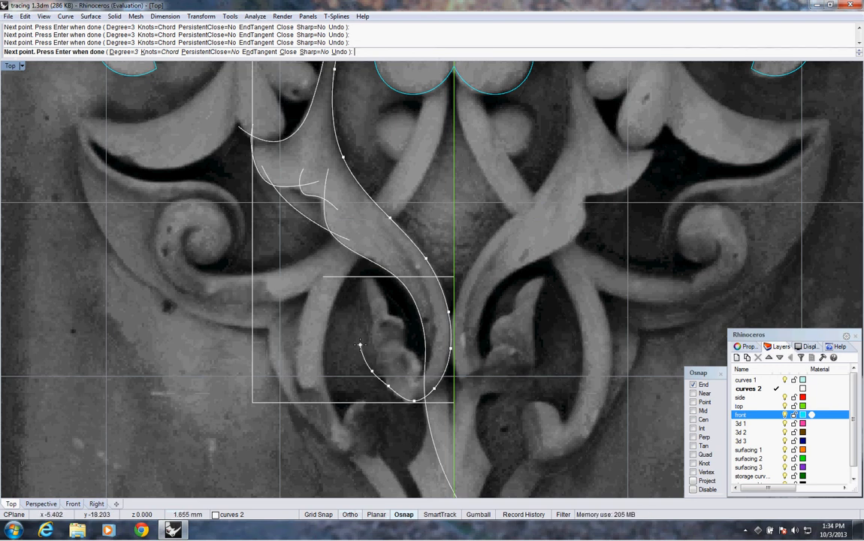
left_click(362, 344)
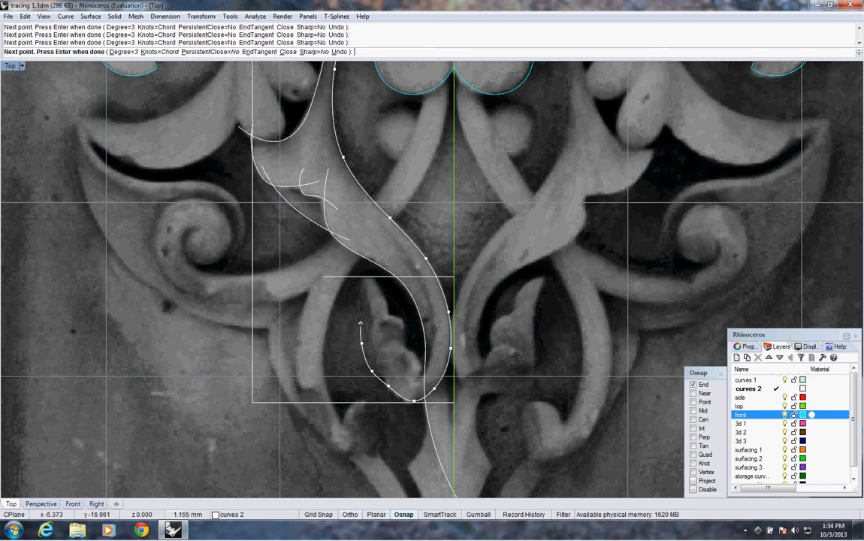
left_click(363, 315)
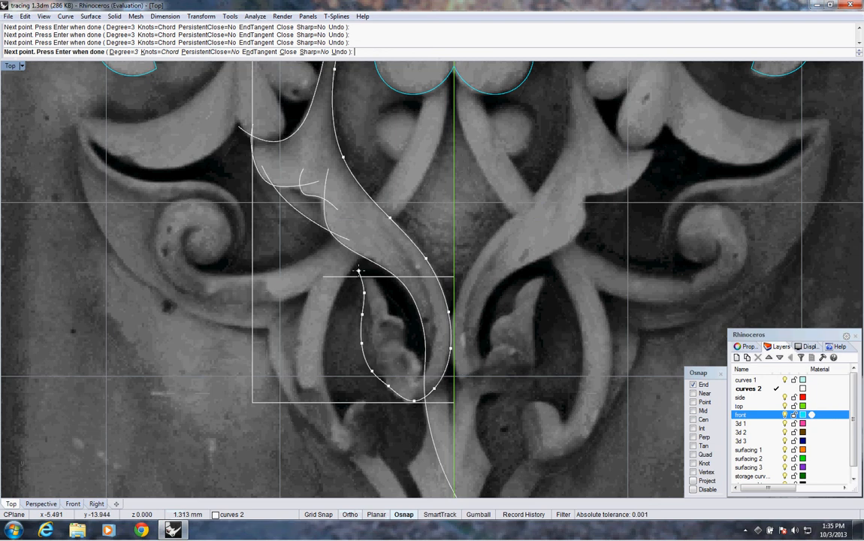
left_click(359, 271)
right_click(358, 271)
left_click(364, 362)
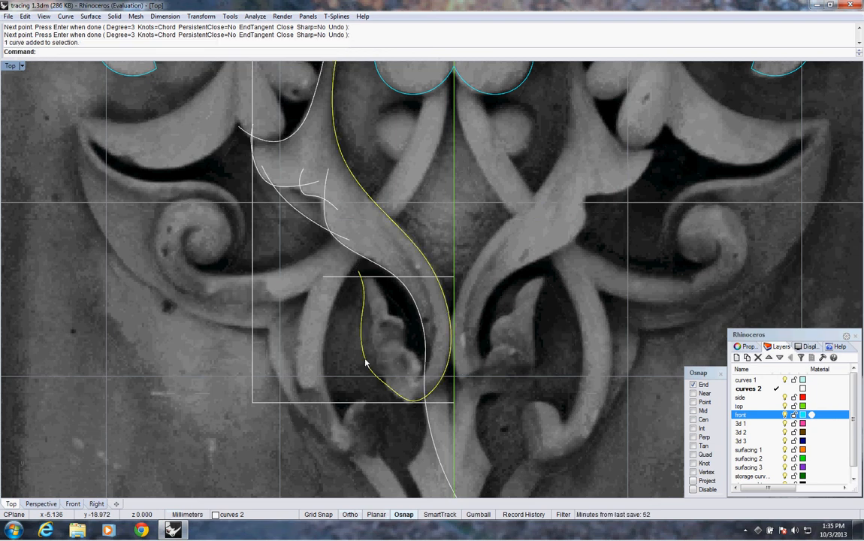
Step: Trace the upper inner edge of the small leaf with an interpolated curve, starting just outside its tip and crossing the loop curve
mouse_move(386, 357)
right_mouse_down()
mouse_move(383, 415)
mouse_move(384, 367)
right_mouse_up()
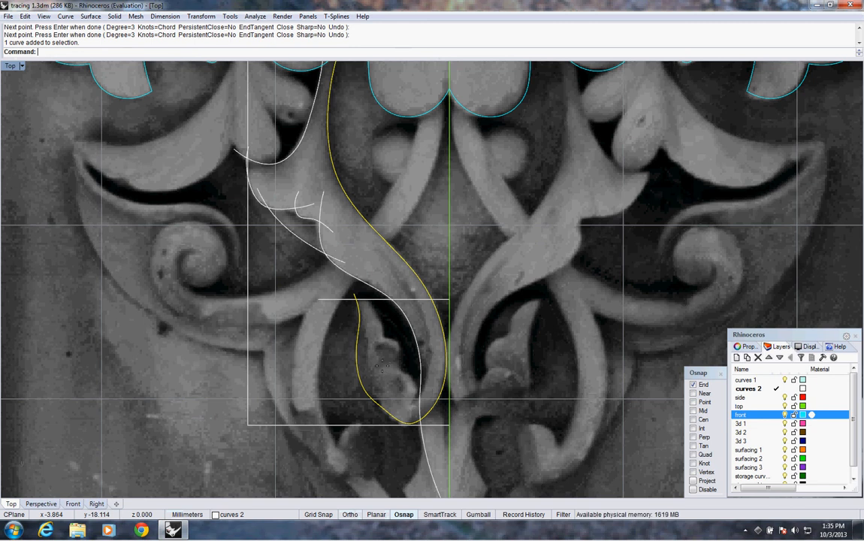
key("Return")
left_click(343, 294)
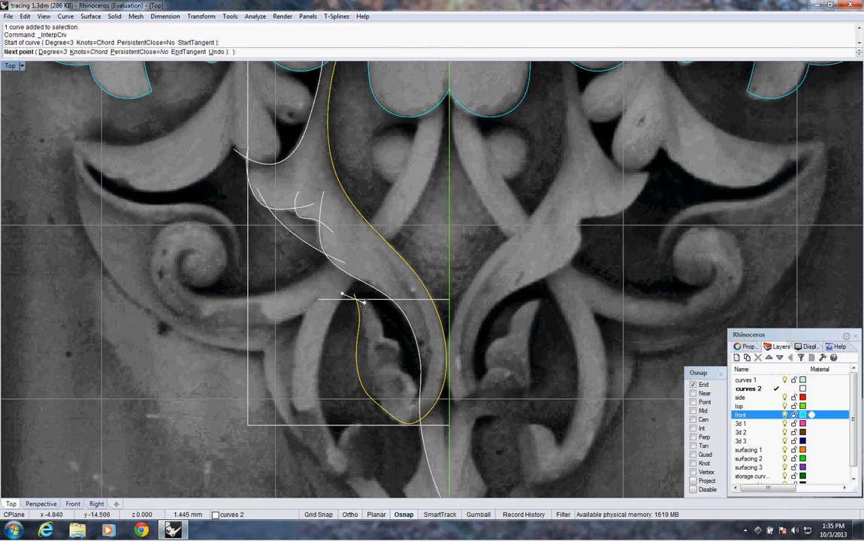
left_click(384, 341)
left_click(385, 358)
right_click(382, 358)
Step: Draw a short interpolated curve across the small leaf's first edge curve, along the top of its middle lobe
right_click(379, 358)
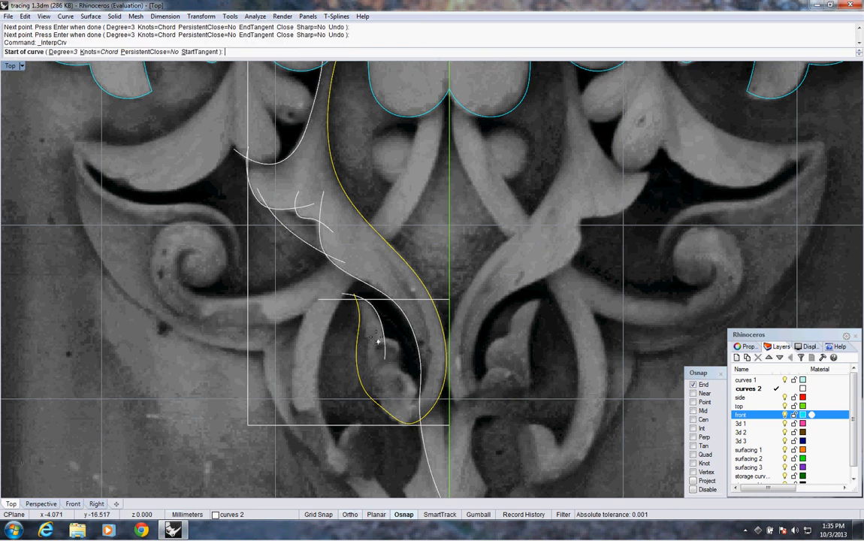
left_click(373, 336)
left_click(396, 342)
left_click(405, 347)
right_click(403, 347)
Step: Trace the side of the small leaf's middle lobe with a near-vertical interpolated curve crossing the short lobe-top curve
right_click(399, 338)
left_click(396, 331)
left_click(399, 358)
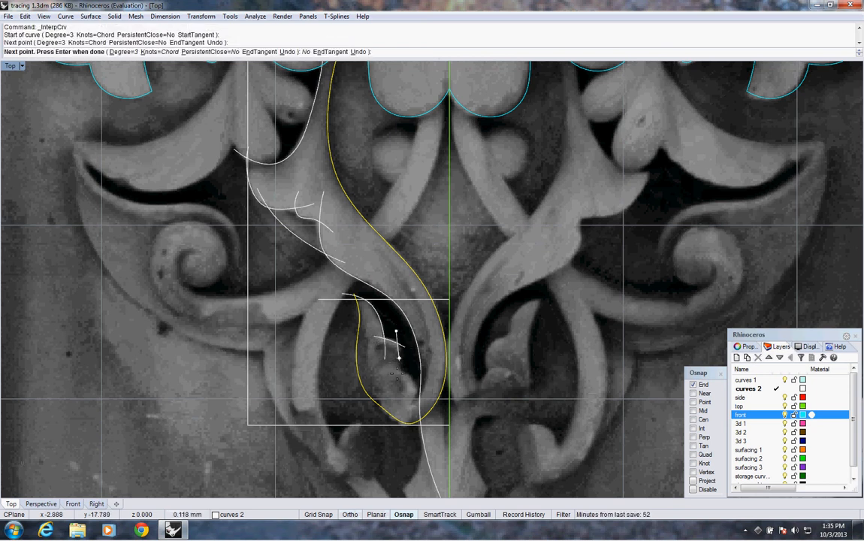
left_click(396, 384)
right_click(396, 382)
Step: Trace the top of the small leaf's lower lobe with an interpolated curve running from inside the leaf to the stem's lower edge
right_click(394, 376)
left_click(391, 368)
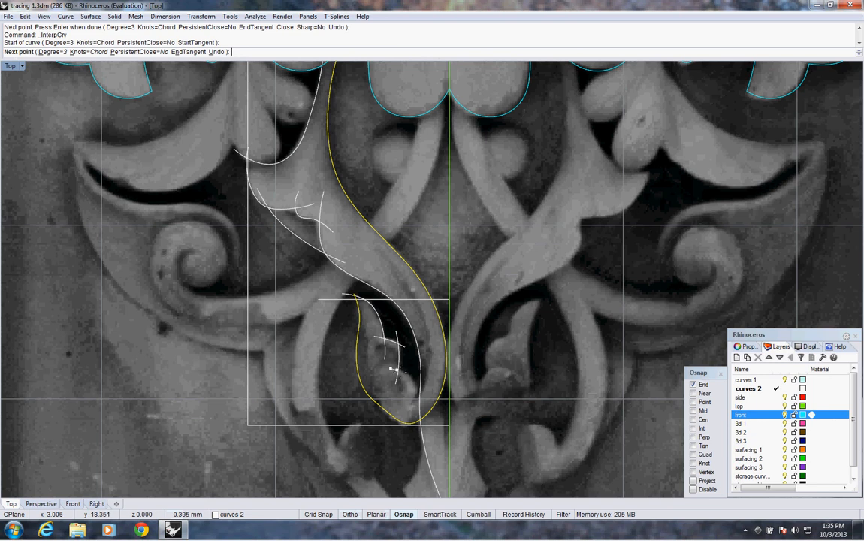
left_click(404, 369)
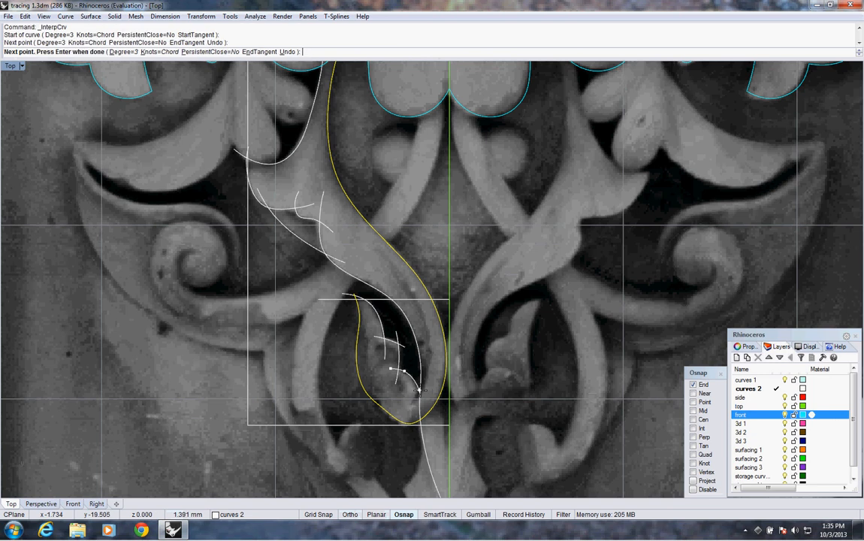
left_click(419, 389)
left_click(423, 402)
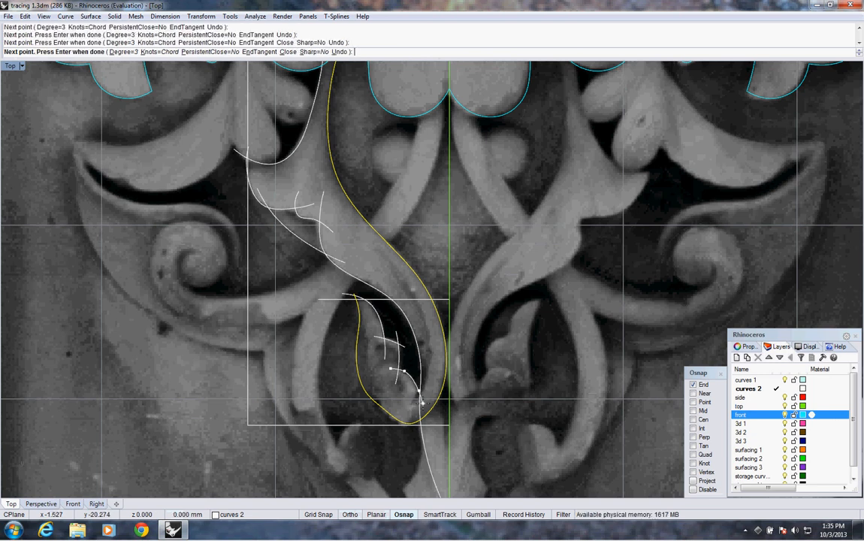
right_click(424, 394)
Step: Draw a short interpolated curve down the side of the lower lobe, from the stem's lower edge toward the leaf's base
right_click(428, 374)
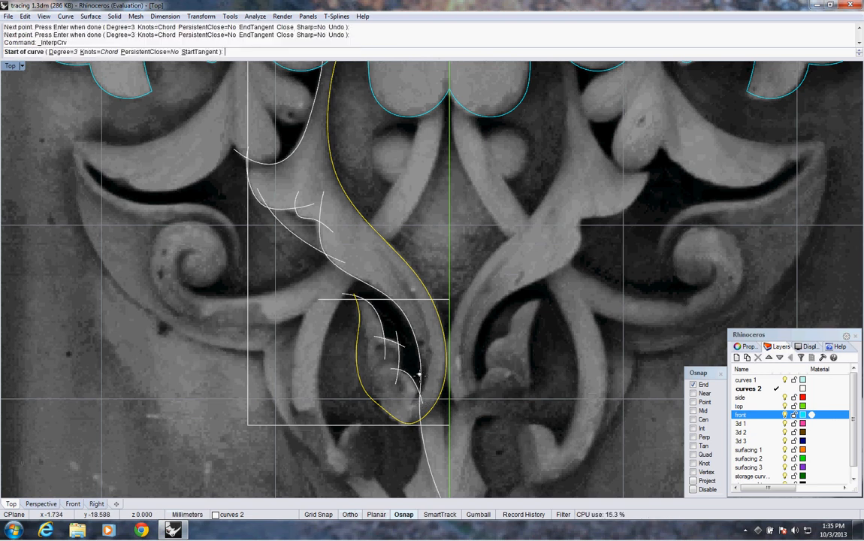
left_click(420, 376)
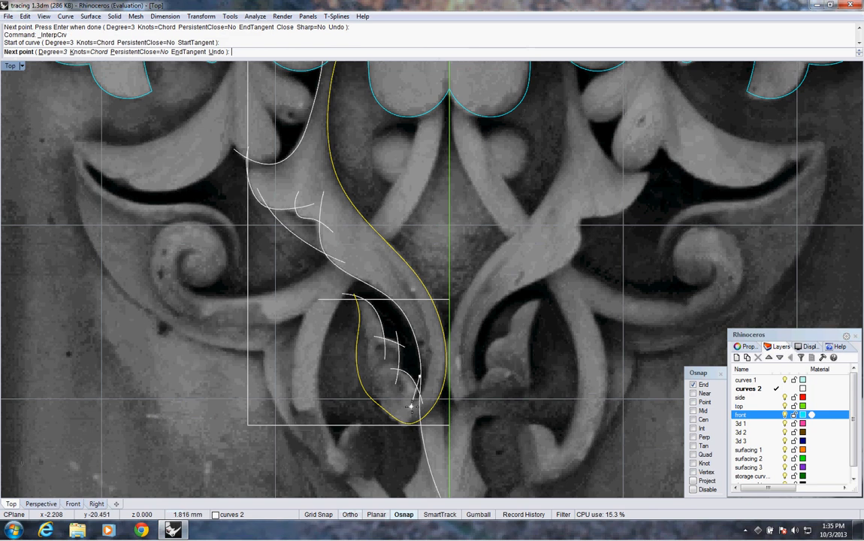
left_click(411, 406)
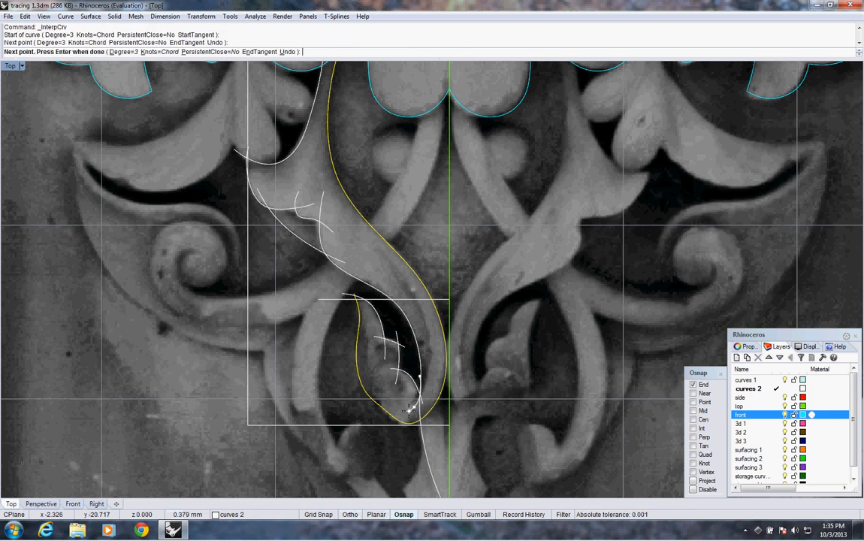
left_click(409, 411)
right_click(428, 388)
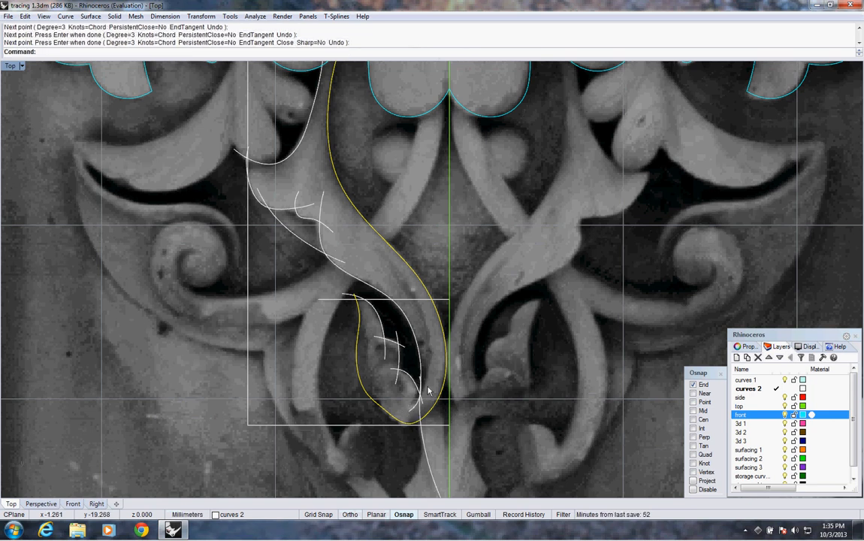
Step: Rebuild the selected long stem curve with a point count of 18 and degree 4
right_click_drag(331, 263, 384, 288)
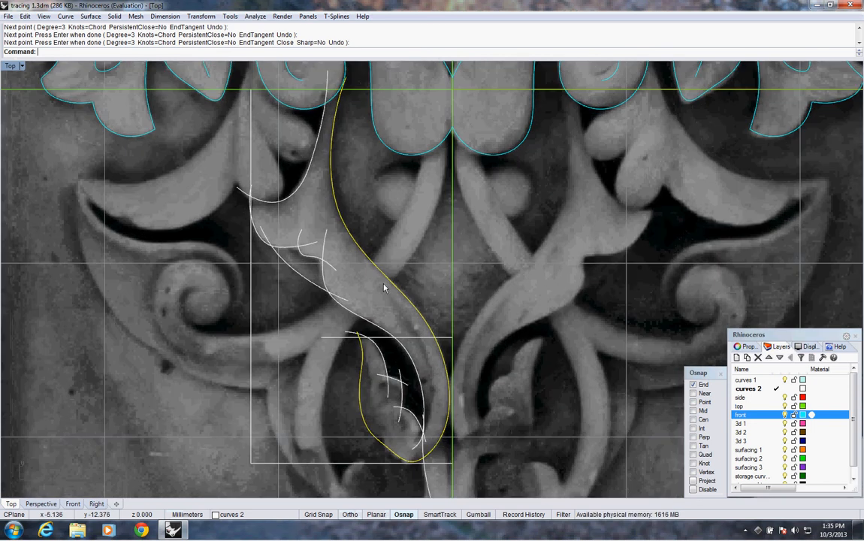
right_click_drag(354, 239, 365, 273)
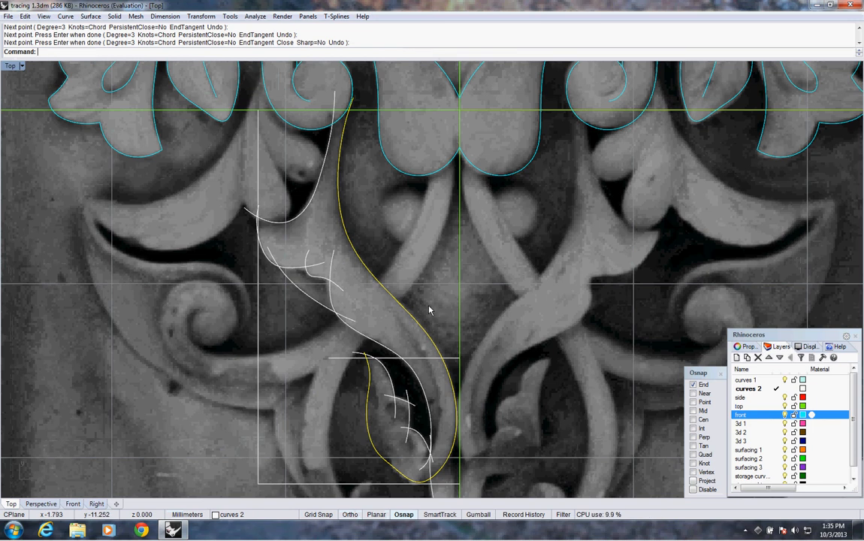
middle_click(252, 53)
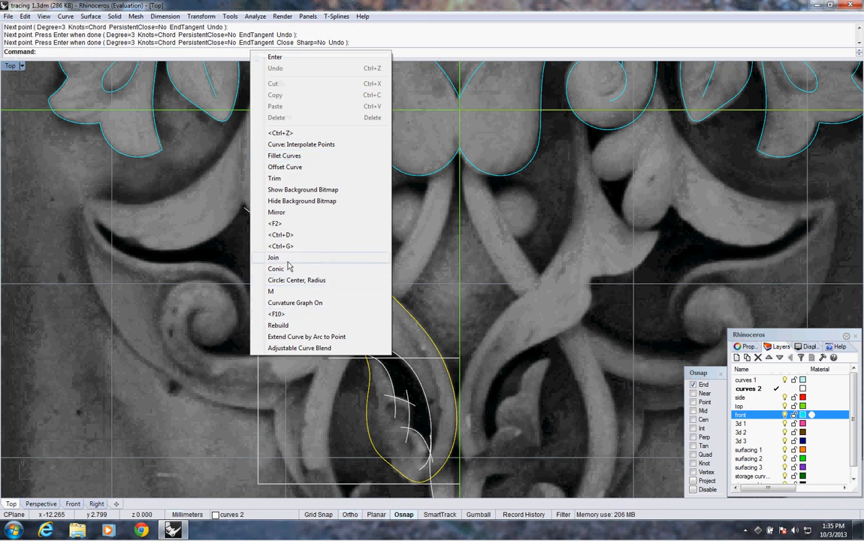
left_click(278, 325)
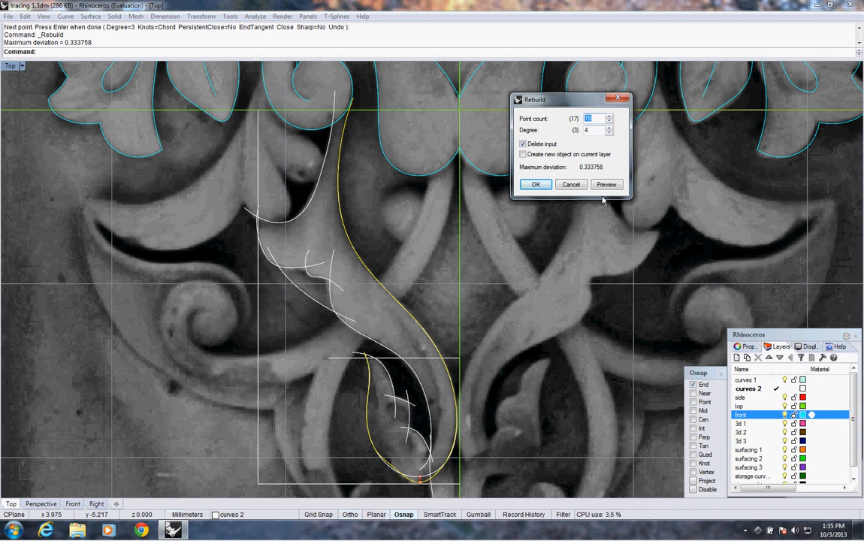
type("18")
key("Return")
Step: Show the rebuilt curve's control points and move the one just above the horizontal guide line about 0.23 mm outward toward the centre line
right_click_drag(450, 402, 410, 371)
right_click_drag(406, 319, 422, 350)
key("F10")
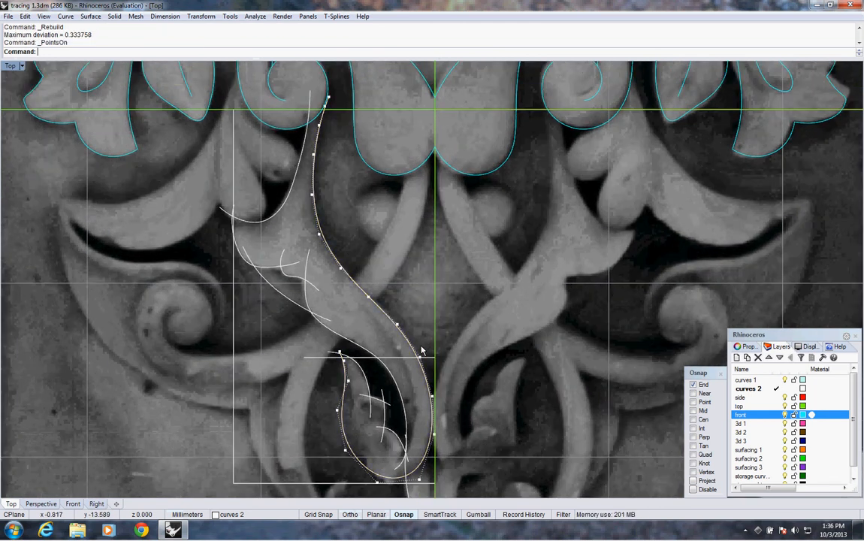
left_click(397, 324)
type("m")
key("Return")
left_click(454, 344)
left_click(457, 341)
Step: Move the control point at the level of the horizontal guide line about 0.48 mm outward toward the centre line
left_click(420, 358)
type("m")
key("Return")
left_click(400, 371)
left_click(406, 375)
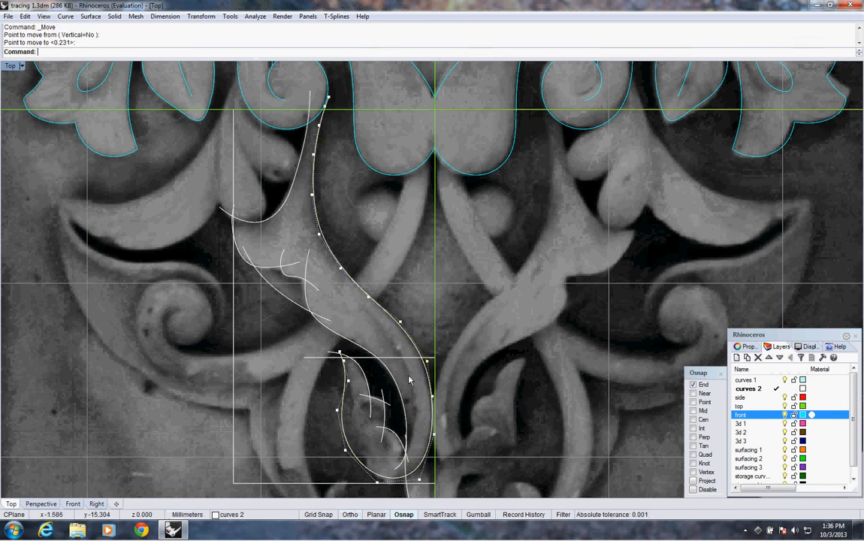
Step: Move the two control points beside the vertical centre line about 0.11 mm horizontally toward that line
right_click_drag(424, 442, 430, 402)
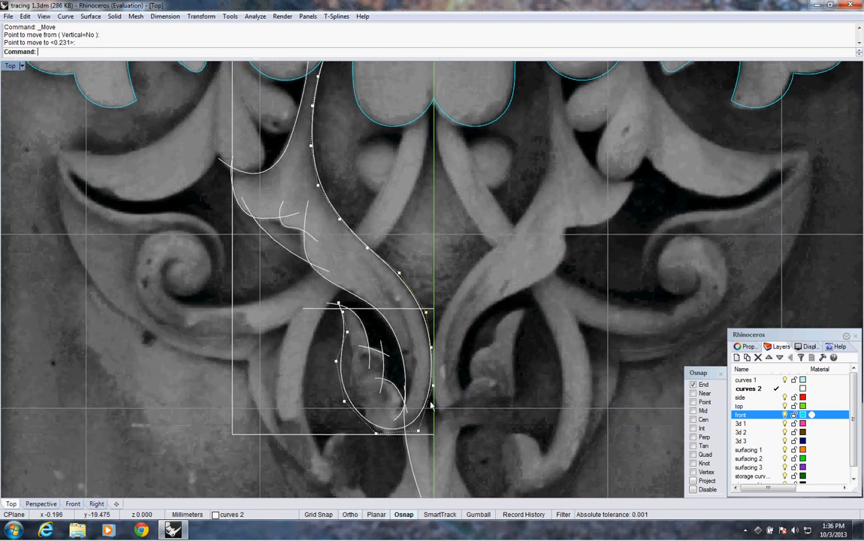
key("super")
key("super")
scroll(435, 403, "up", 3)
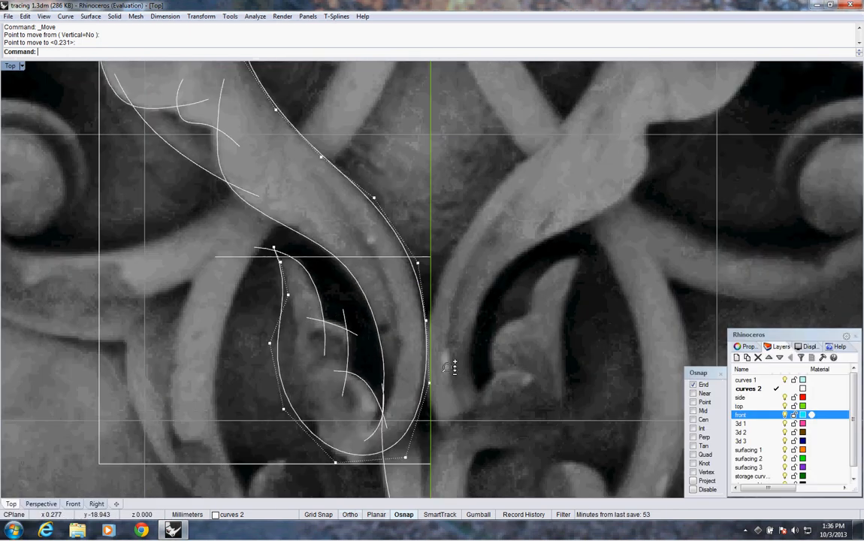
left_click_drag(415, 301, 459, 390)
right_click(457, 375)
left_click(455, 373)
left_click(458, 374, "shift")
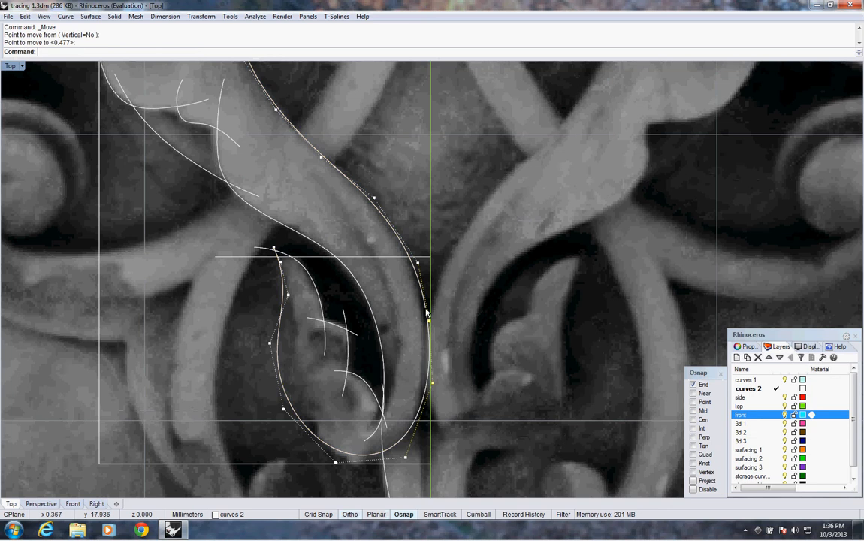
Step: Move the two control points at the bottom of the stem curve's loop about 0.32 mm straight down
right_click_drag(420, 406, 443, 323)
left_click(427, 378)
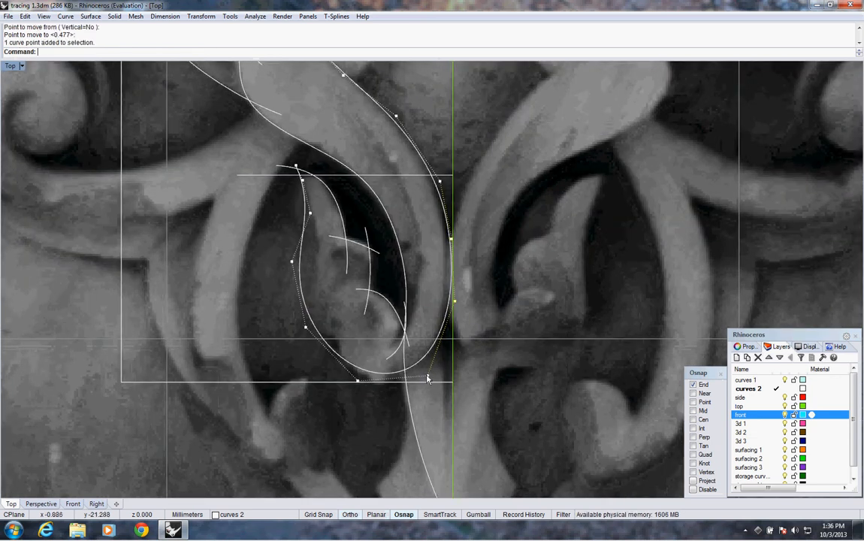
type("M")
key("Return")
left_click(498, 374)
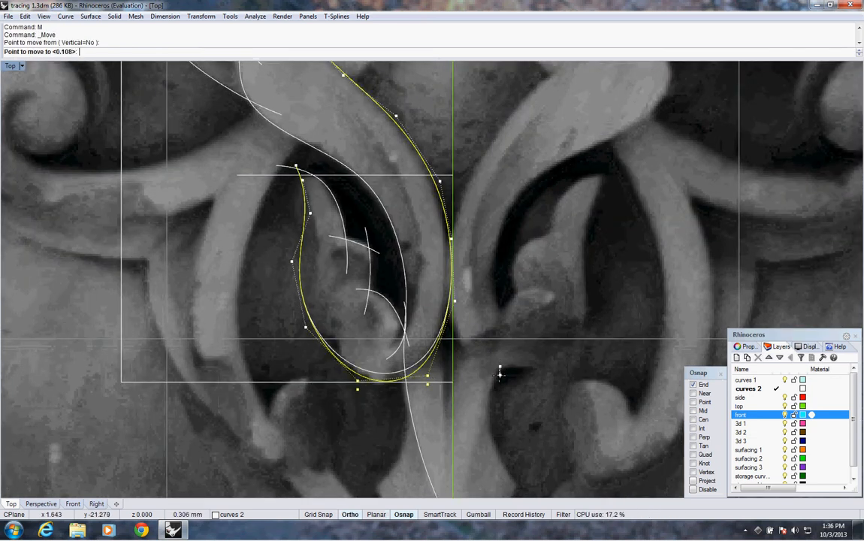
left_click(501, 375)
Step: Move the control point on the loop's lower outer side down and slightly inward toward the centre line
left_click(305, 328)
type("M")
key("Return")
left_click(322, 311)
left_click(303, 270)
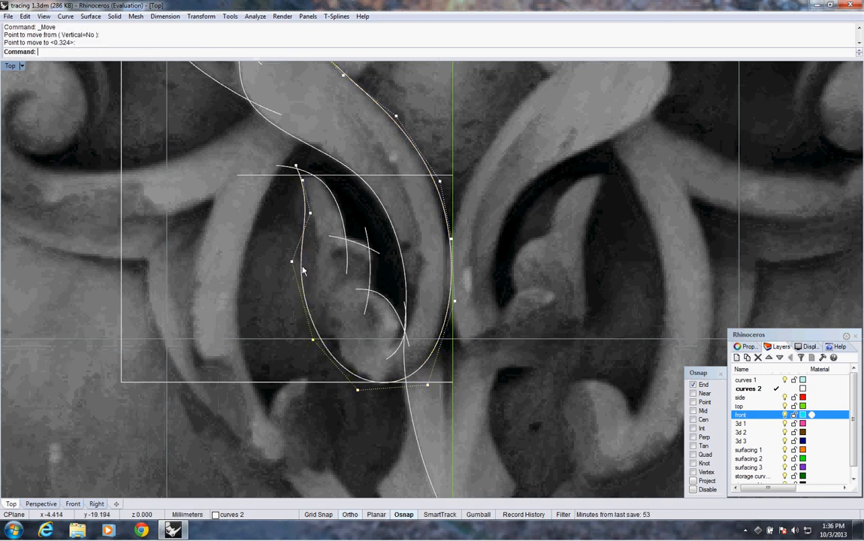
Step: Move the curve's end point at the leaf tip about 0.35 mm up and outward, and the adjacent control point about 0.11 mm toward the centre line
left_click(297, 165)
type("M")
key("Return")
left_click(276, 150)
left_click(271, 142)
type("M")
key("Return")
left_click(309, 189)
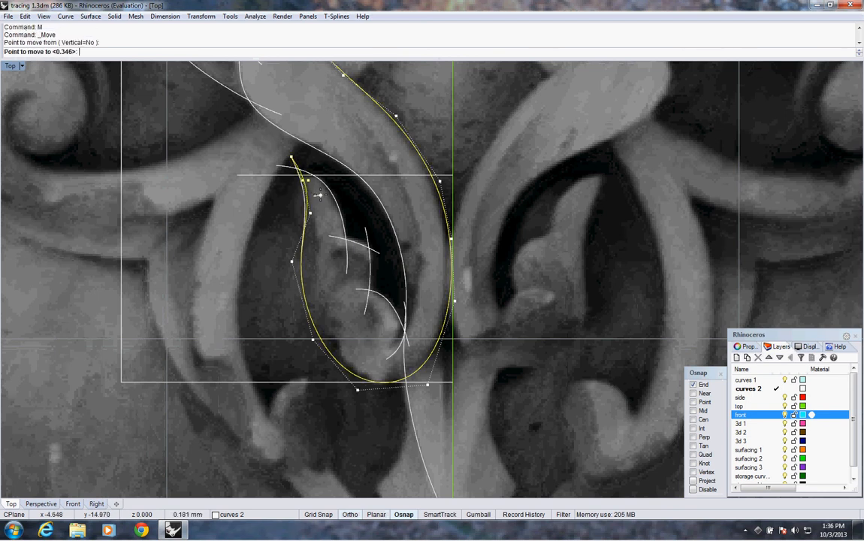
left_click(316, 194)
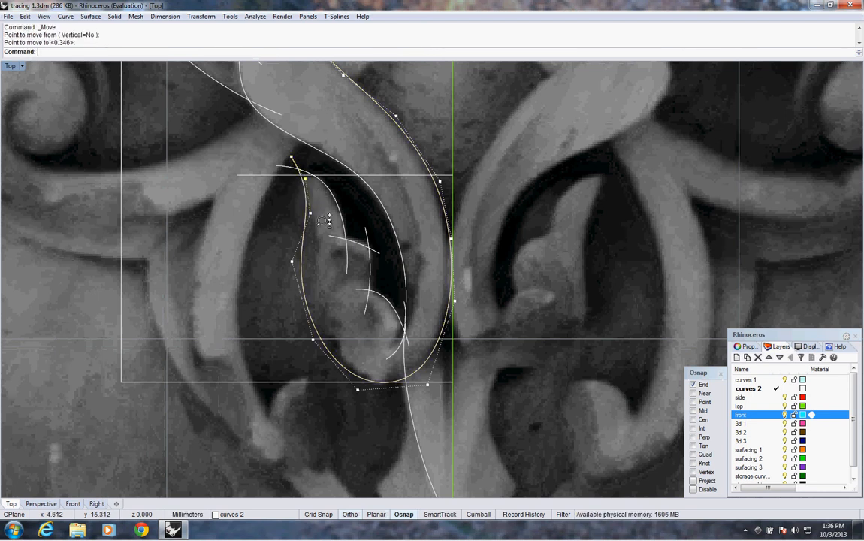
Step: Display the curvature graph on the long stem curve and examine the curvature around its lower loop
scroll(297, 218, "down", 5)
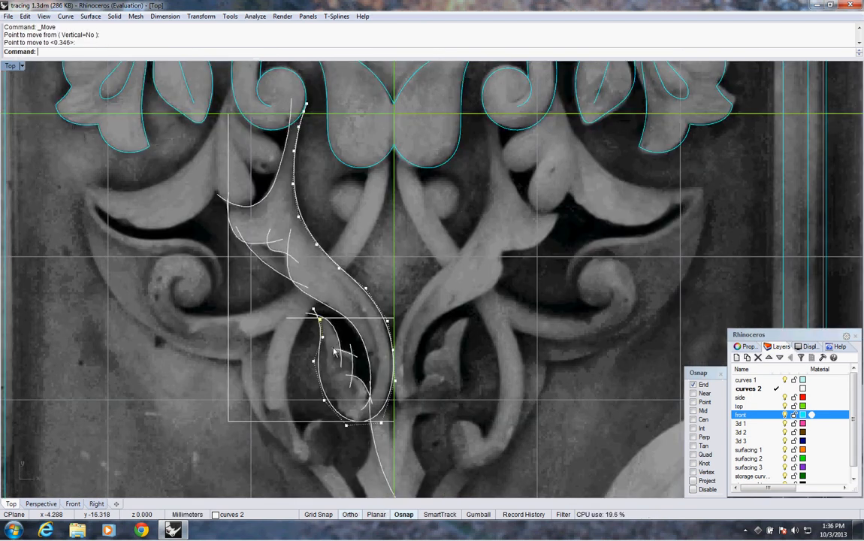
right_click(297, 57)
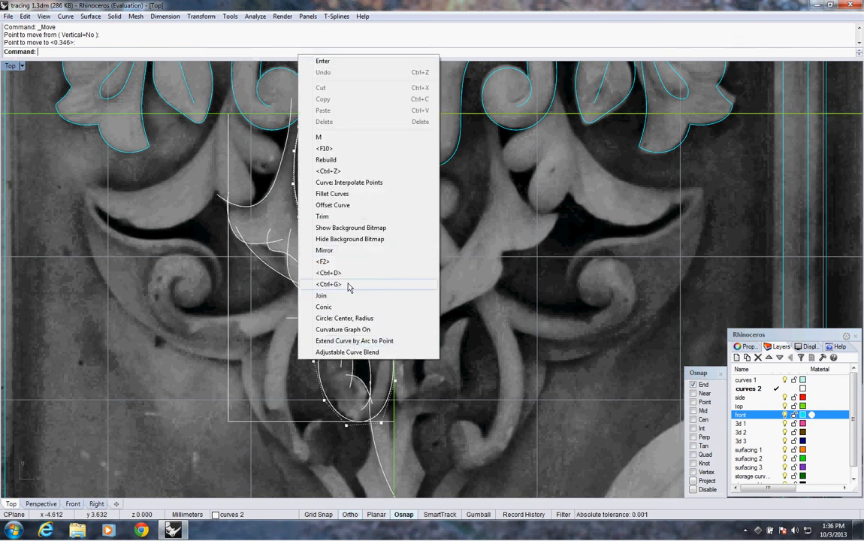
left_click(258, 17)
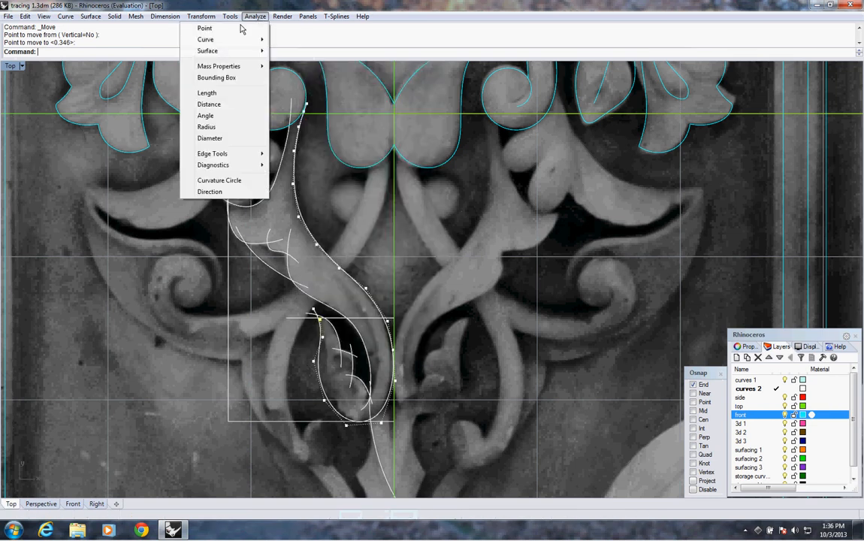
mouse_move(228, 38)
left_click(143, 39)
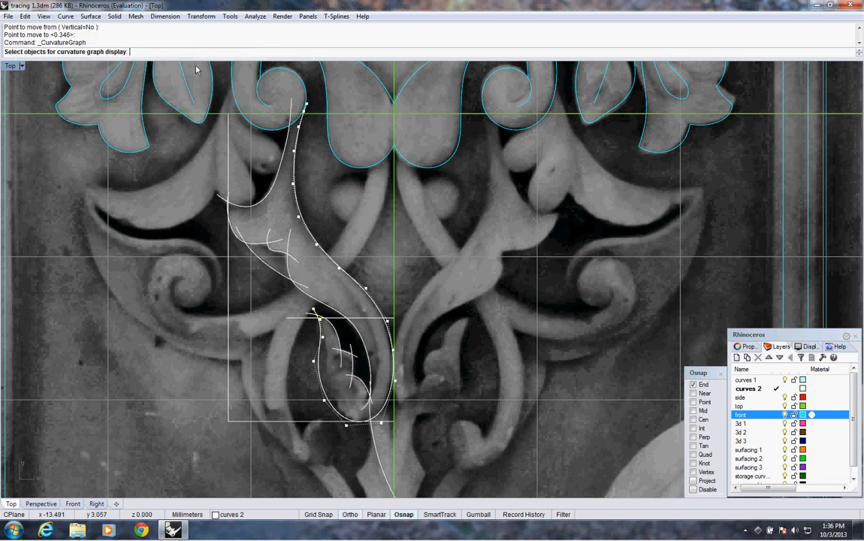
left_click(306, 239)
key("Return")
right_click_drag(337, 254, 350, 233)
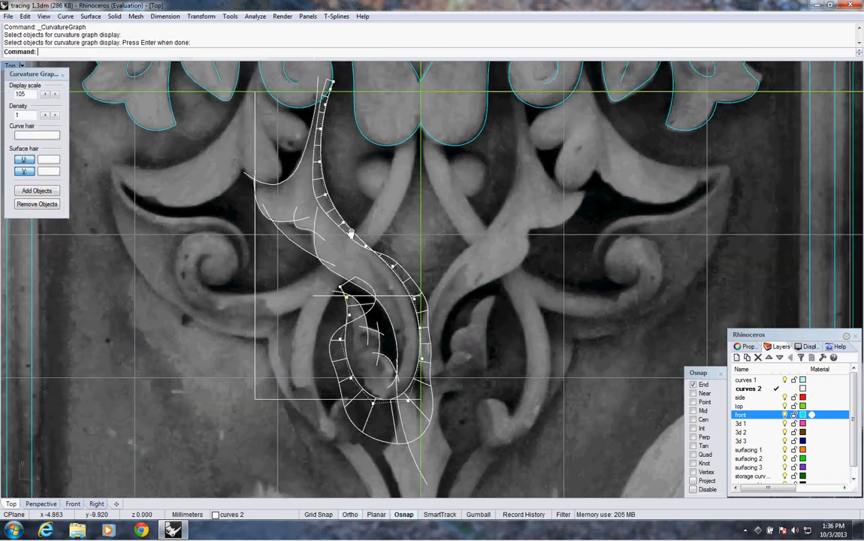
right_click_drag(355, 375, 344, 343)
key("super")
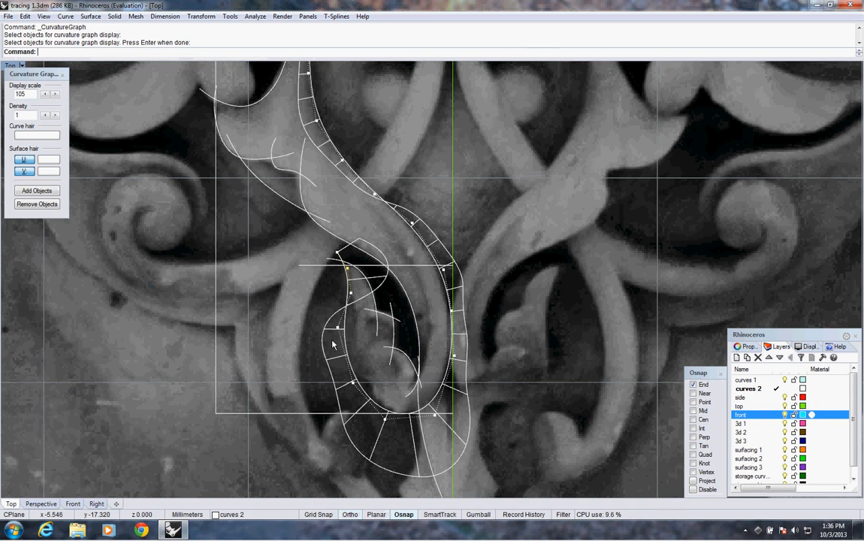
Step: Move the control point on the loop's outer side, midway up the small leaf, about 0.41 mm down and inward
left_click(333, 345)
type("M")
key("Return")
left_click(288, 340)
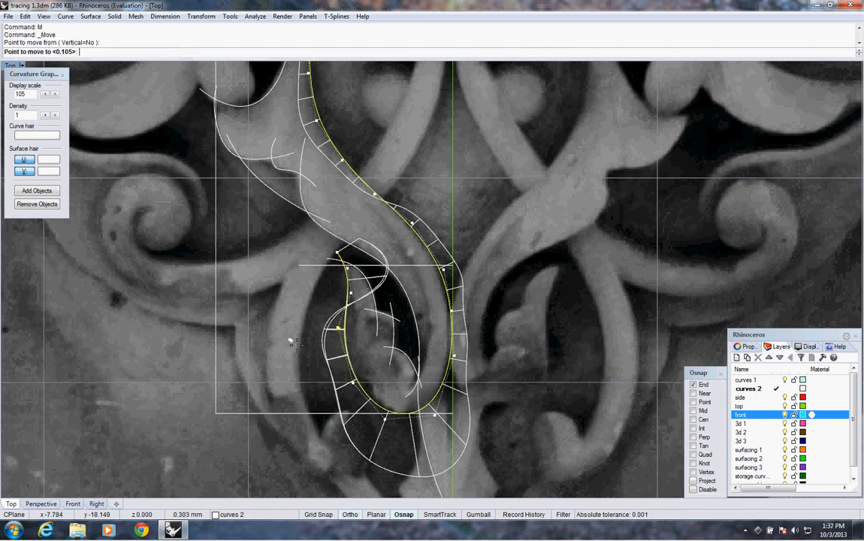
left_click(297, 346)
Step: Move the control point on the loop's lower outer side about 0.18 mm down to even out the curvature graph
left_click(347, 351)
type("M")
key("Return")
left_click(304, 379)
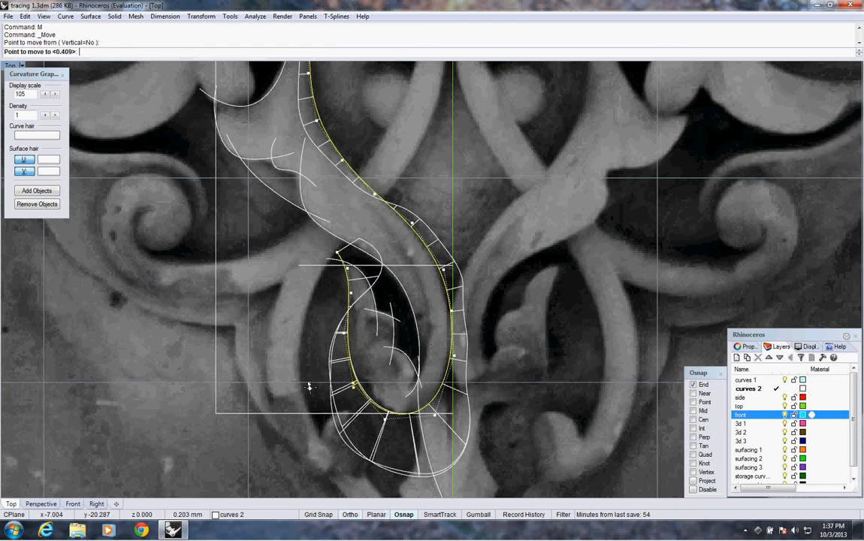
left_click(308, 386)
Step: Move the outer of the two control points at the bottom of the loop horizontally toward the centre line by about 0.23 mm
left_click(353, 386)
type("M")
key("Return")
left_click(408, 441)
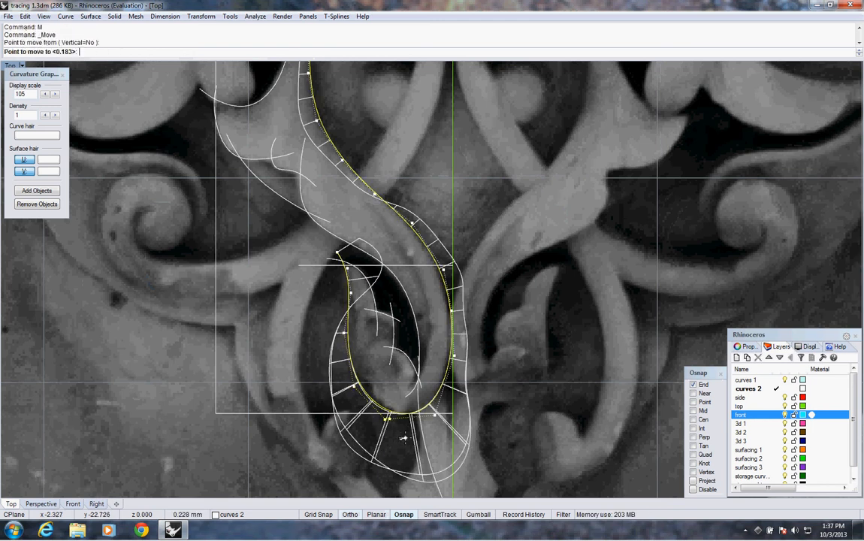
Step: Move the two control points at the base of the stem curve's loop by about 0.23 mm and 0.24 mm to smooth its curvature
left_click(435, 421)
type("M")
key("Return")
left_click(435, 419)
left_click(437, 436)
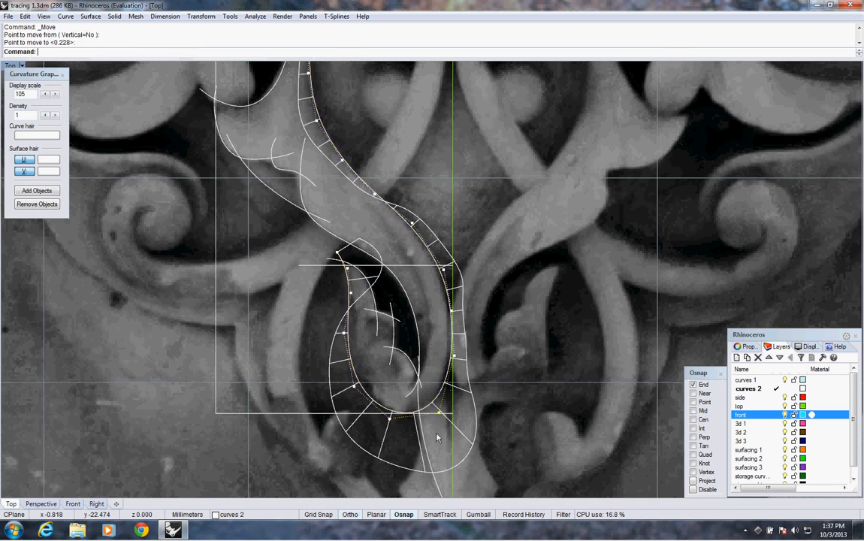
Step: Move the control point beside the loop down about 0.35 mm and the one at the stem's upper bend about 0.29 mm outward
type("M")
key("Return")
left_click(487, 345)
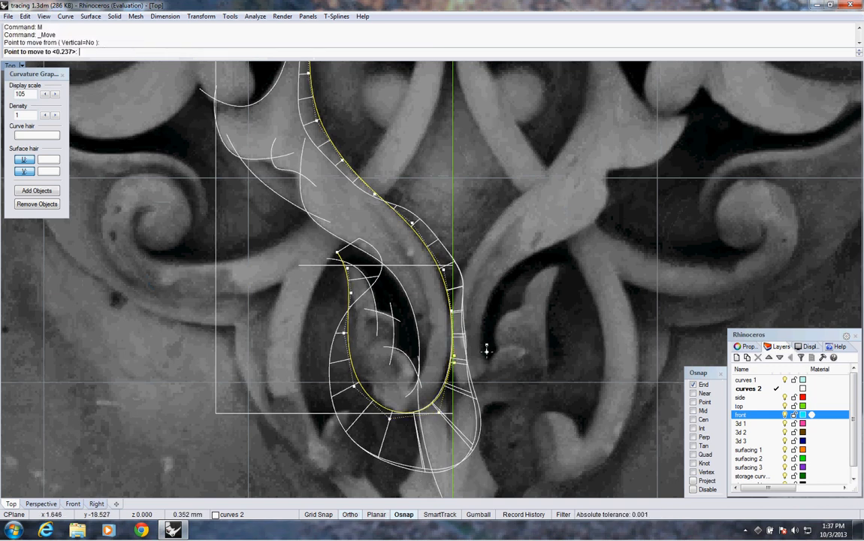
left_click(487, 351)
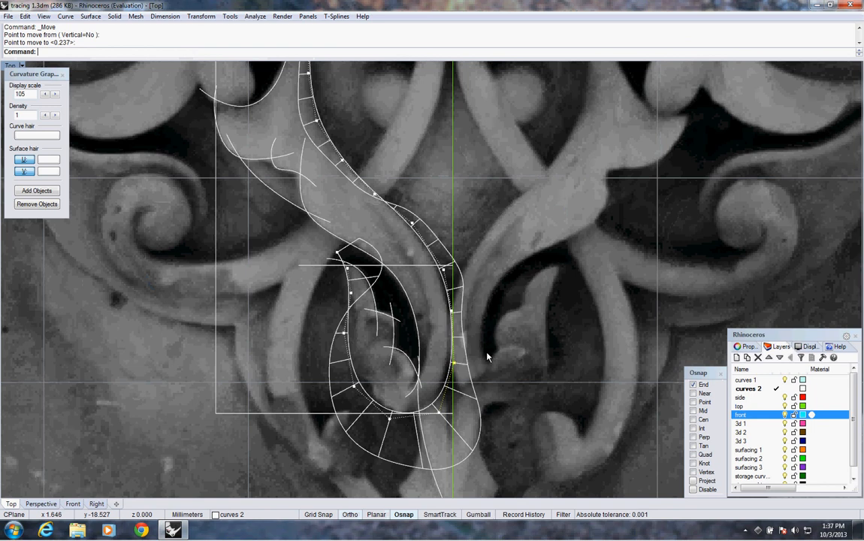
type("M")
key("Return")
left_click(477, 275)
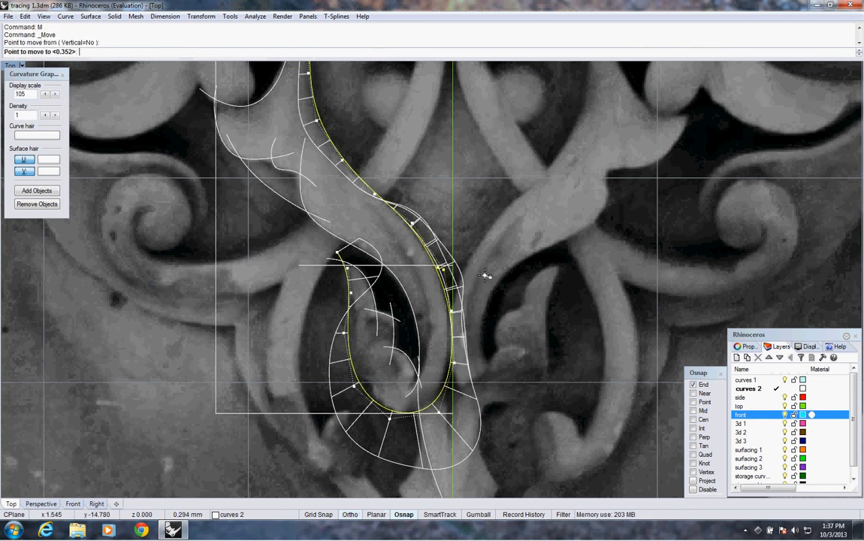
left_click(486, 280)
Step: Move the next control point up the stem curve about 0.13 mm down and inward to even out the curvature
right_click_drag(462, 293, 477, 319)
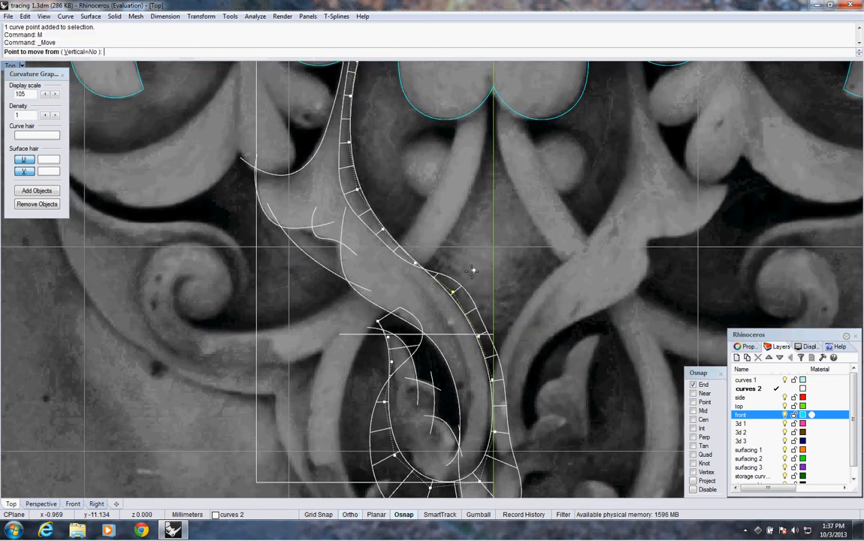
left_click(473, 269)
left_click(471, 274)
right_click_drag(408, 263, 430, 404)
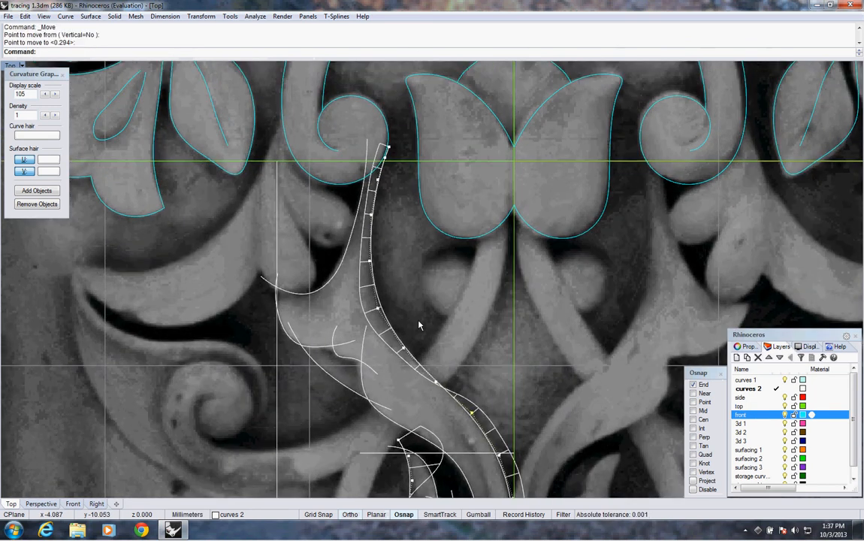
scroll(361, 246, "down", 2)
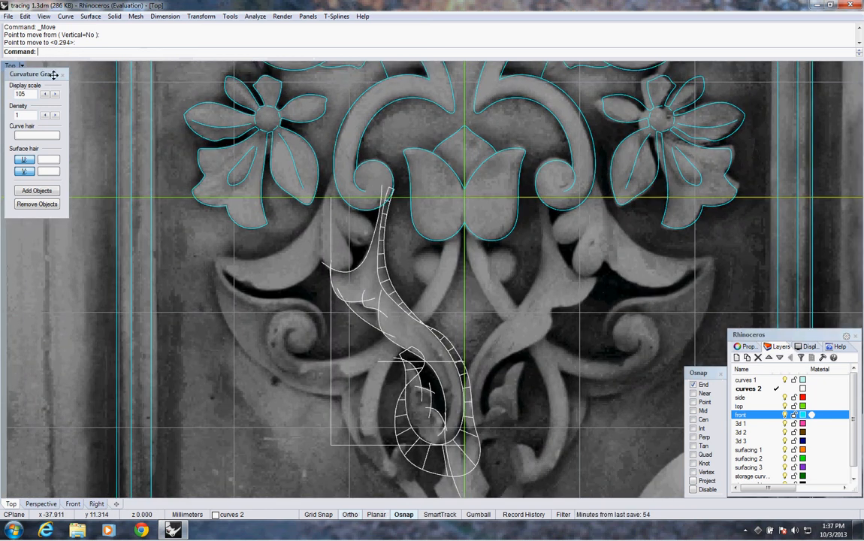
Step: Turn off the curvature graph and move the finished outer stem curve to the layer "curves 1"
left_click(62, 75)
left_click(403, 305)
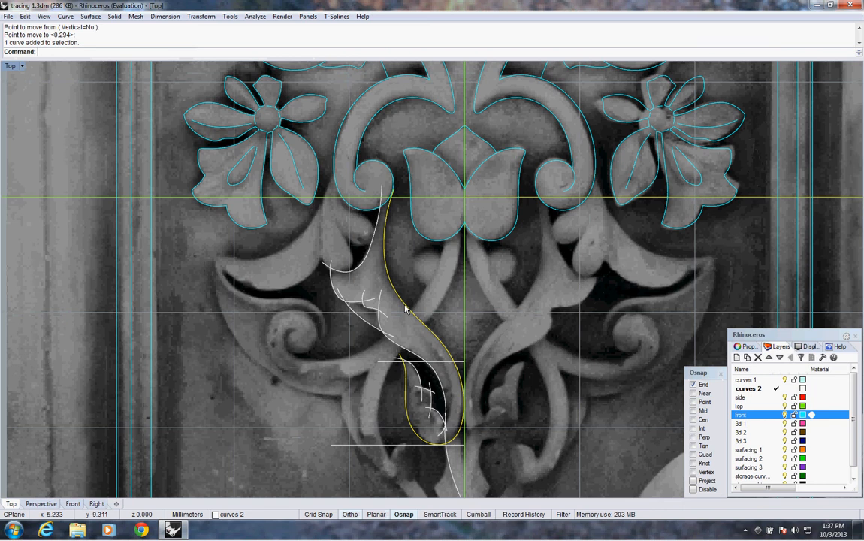
key("F4")
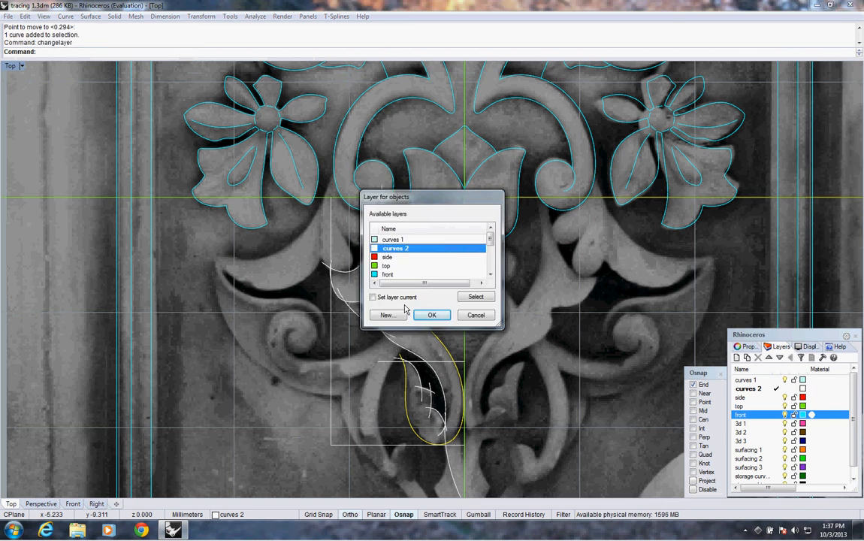
left_click(410, 239)
left_click(433, 315)
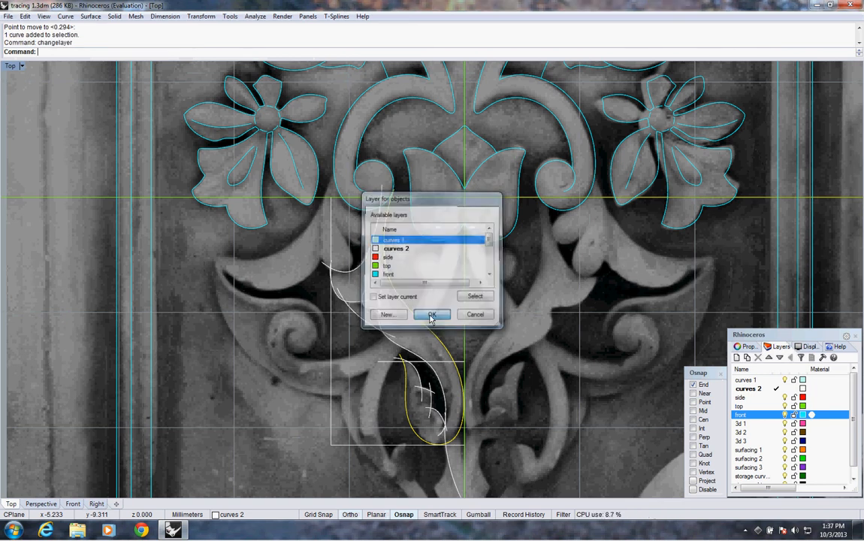
key("Escape")
Step: Try rebuilding the inner stem curve with 19 points and degree 4, and show its control points
right_click_drag(403, 327, 398, 301)
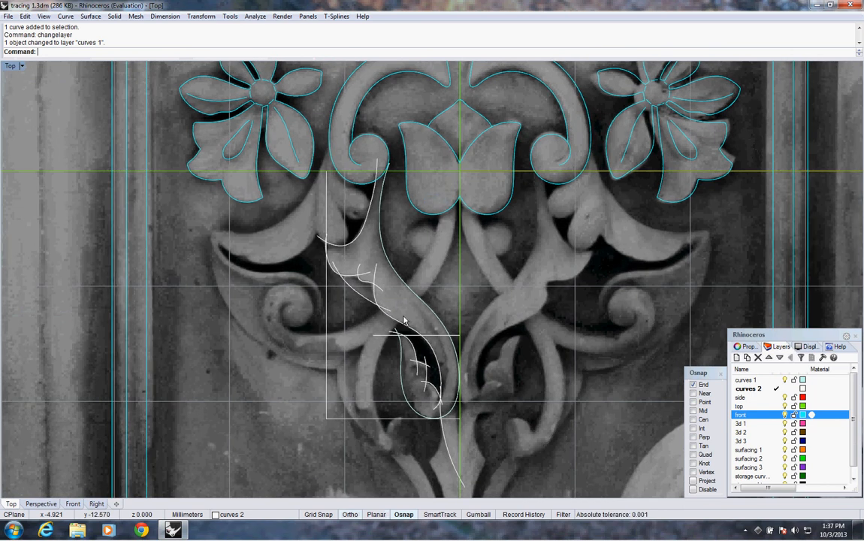
scroll(365, 246, "up", 2)
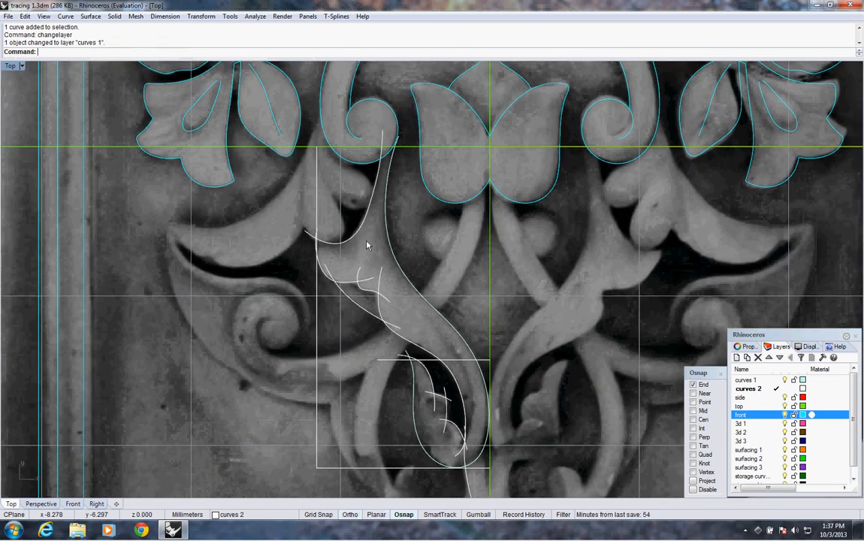
left_click(351, 242)
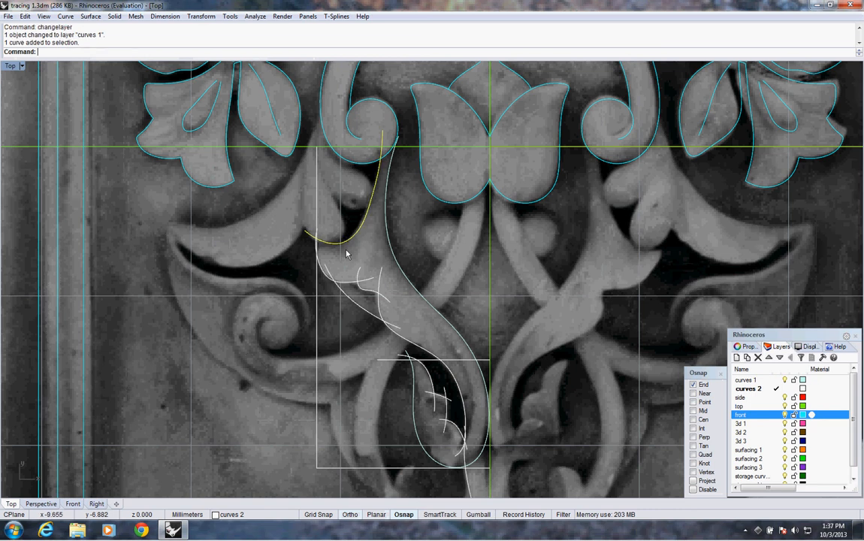
right_click_drag(347, 254, 369, 266)
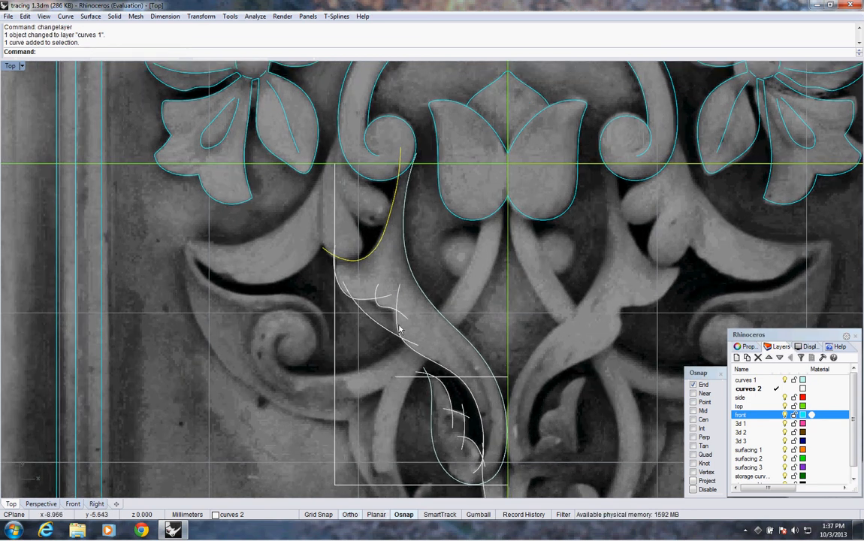
left_click(415, 361)
right_click_drag(412, 358, 376, 273)
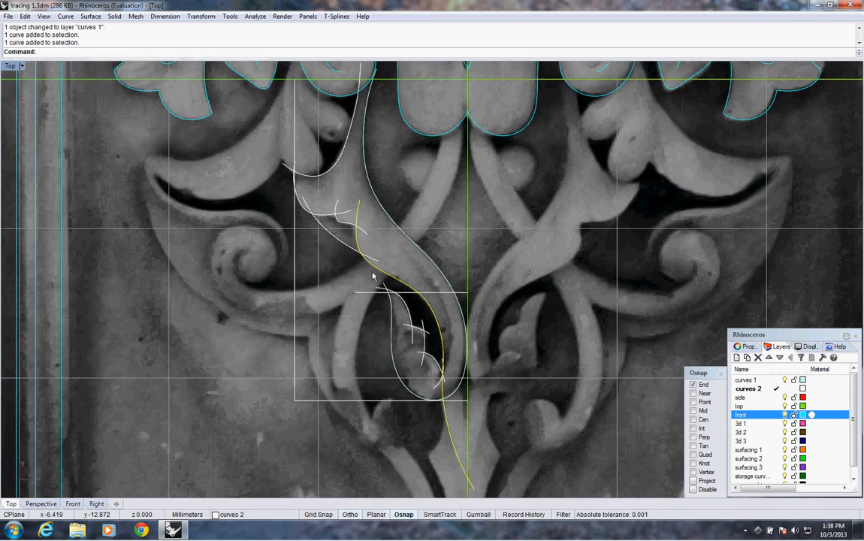
right_click(328, 52)
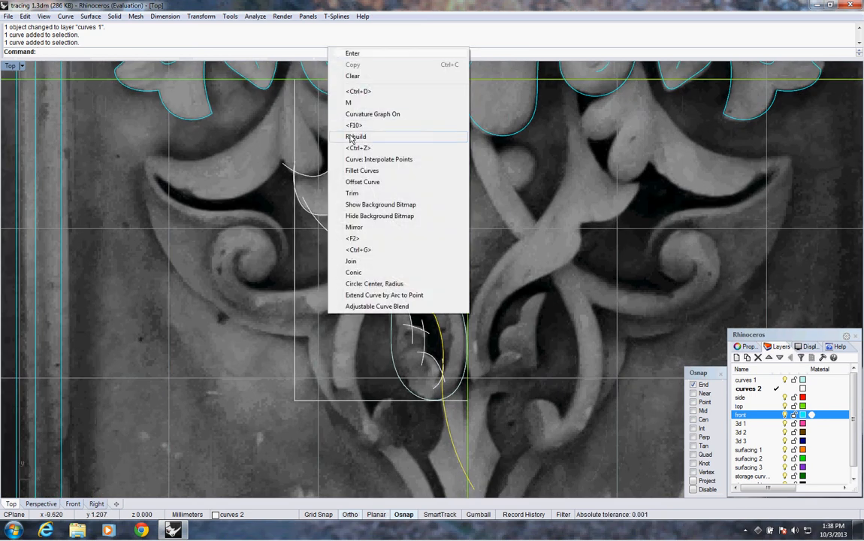
left_click(356, 136)
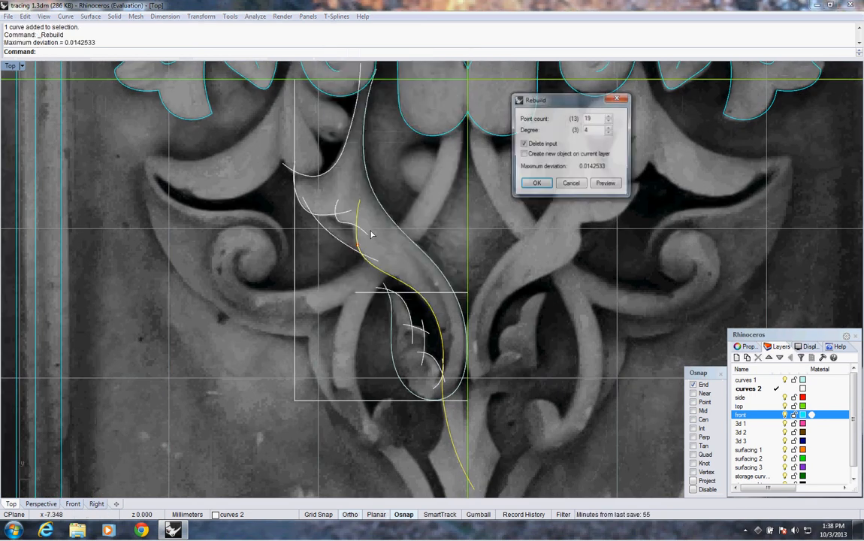
left_click(539, 187)
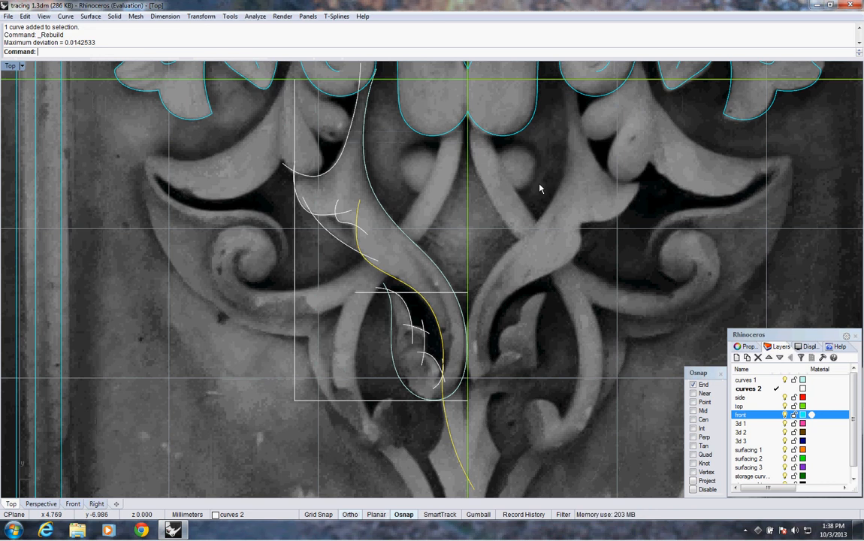
key("F10")
right_click_drag(450, 299, 448, 255)
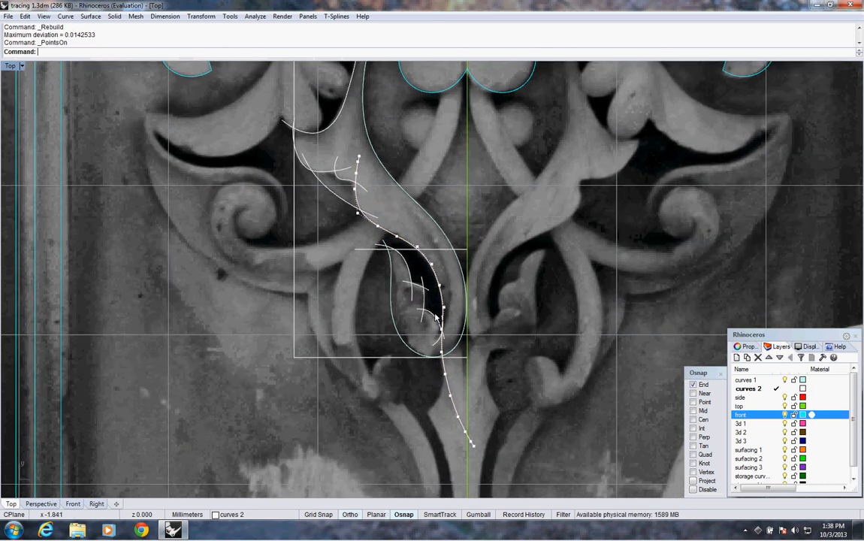
Step: Undo the rebuild, check the original control points of the inner stem curve, and undo the layer change
key("ctrl+z")
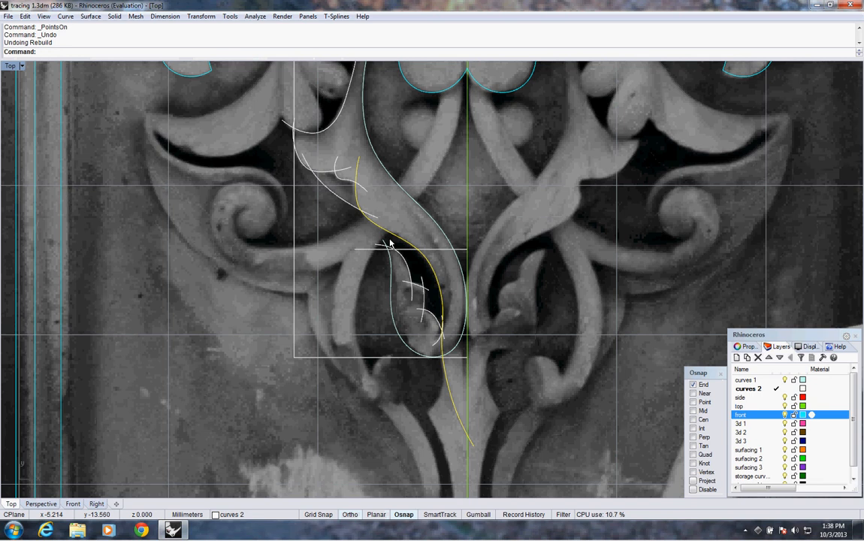
key("F10")
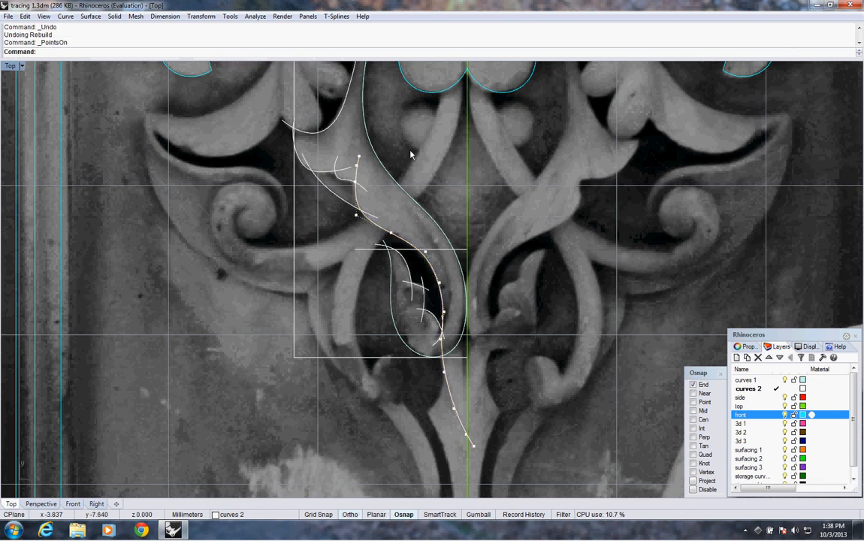
key("ctrl+z")
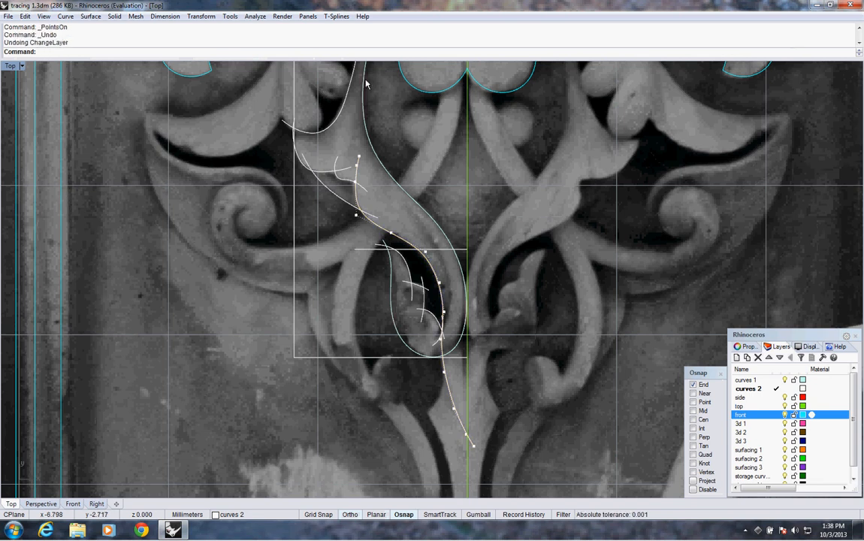
key("Escape")
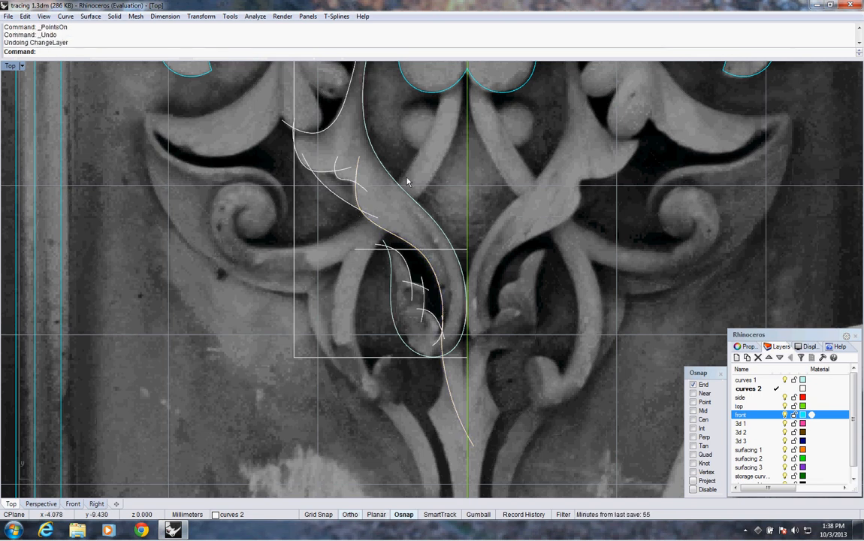
Step: Rebuild the inner stem curve with 15 points and degree 4, and show its control points
left_click(379, 231)
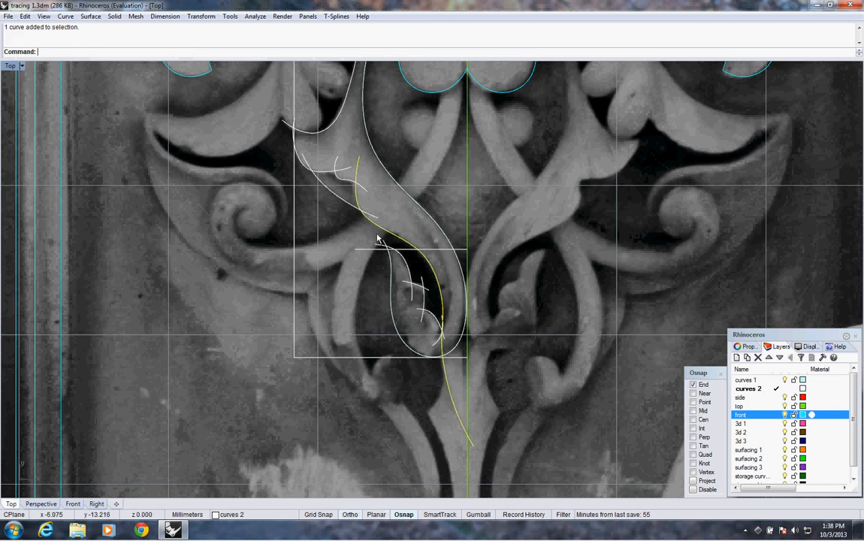
right_click(361, 60)
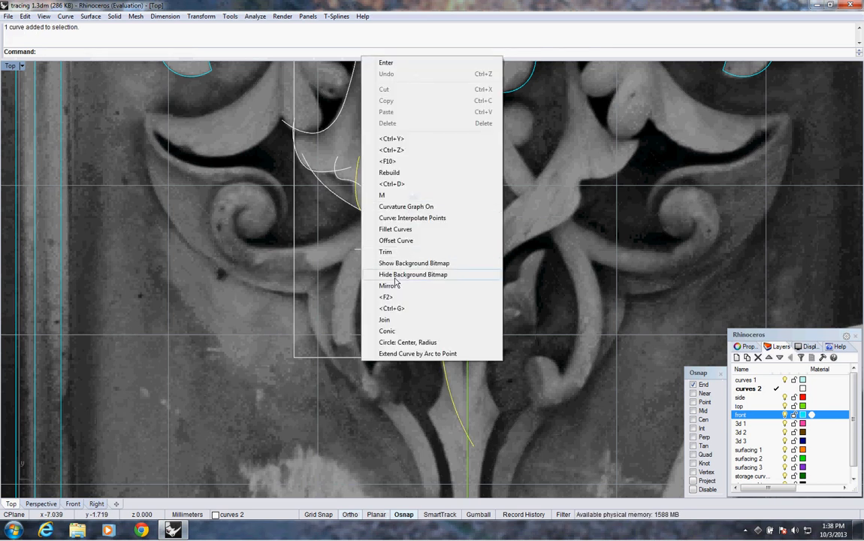
left_click(400, 174)
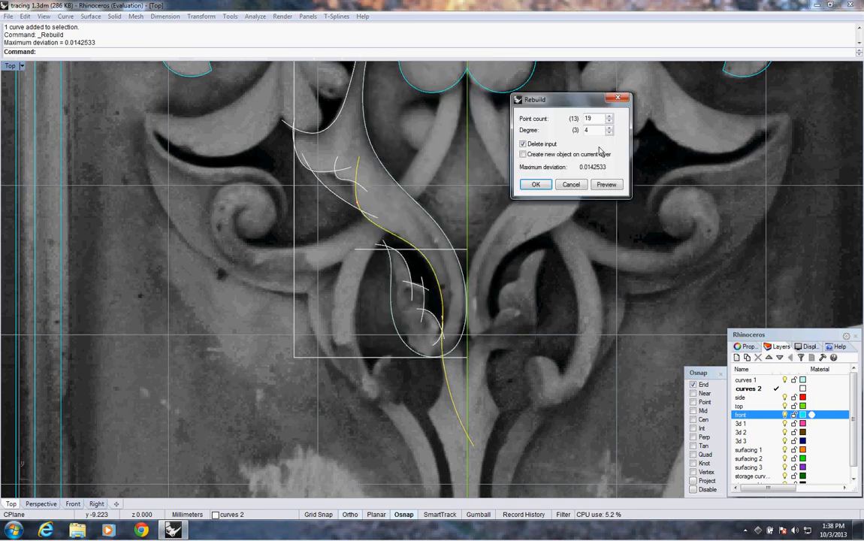
double_click(587, 118)
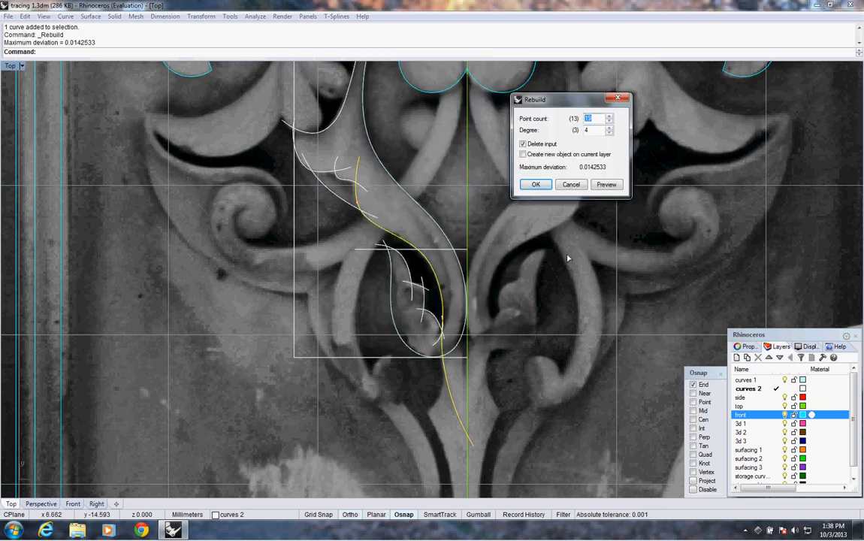
type("10")
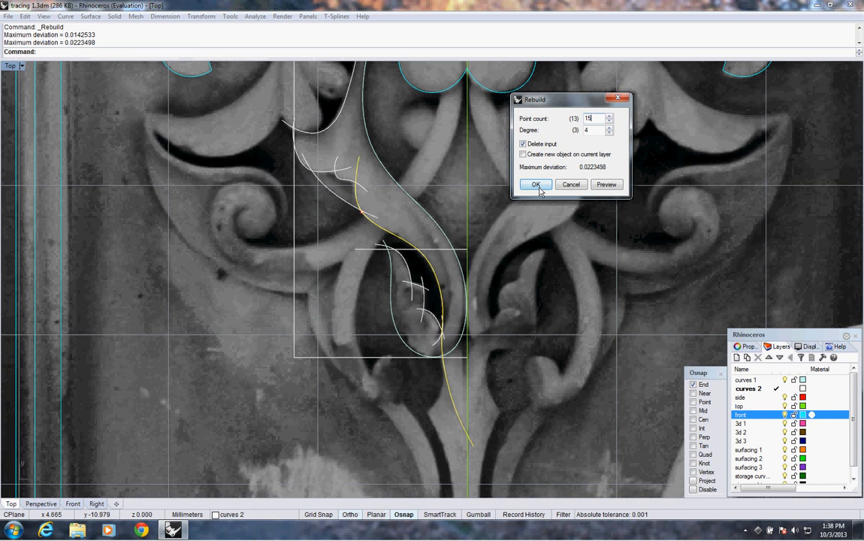
left_click(536, 184)
key("F10")
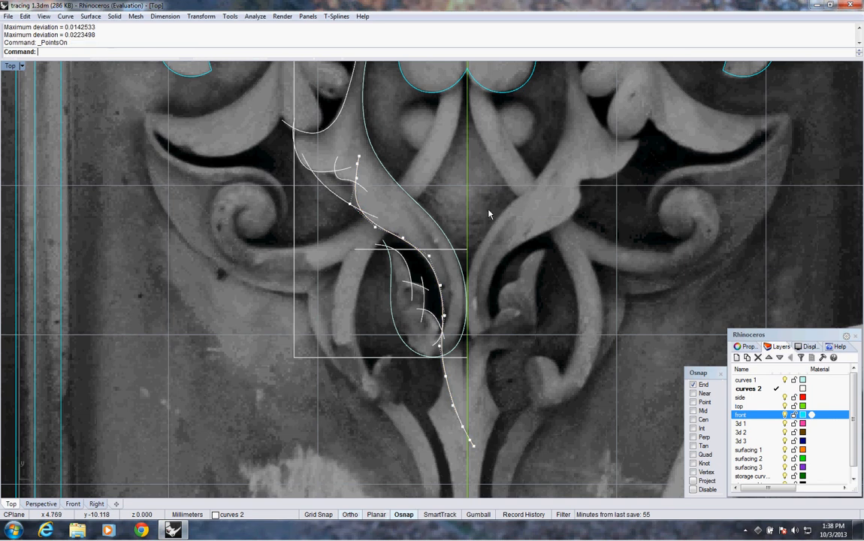
Step: Delete the control point next to each end point of the rebuilt inner stem curve
left_click(357, 164)
key("Delete")
right_click_drag(403, 275, 436, 294)
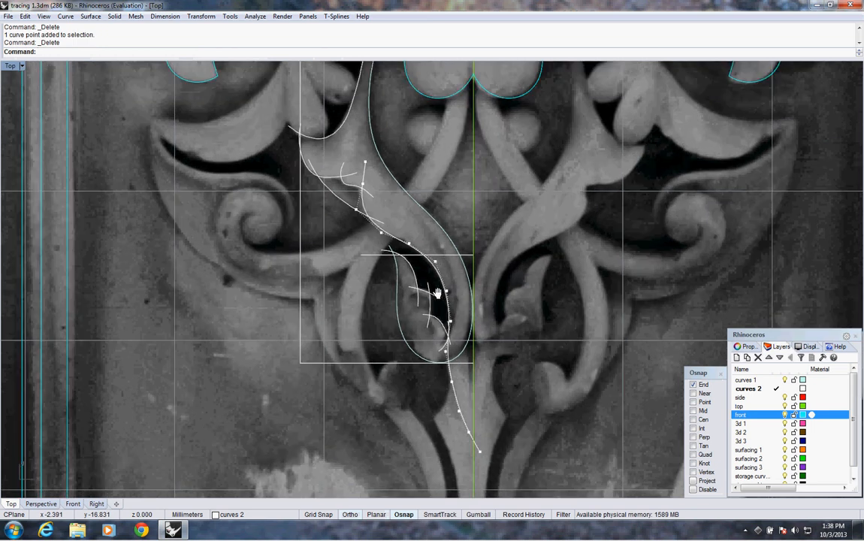
right_click_drag(405, 193, 407, 208)
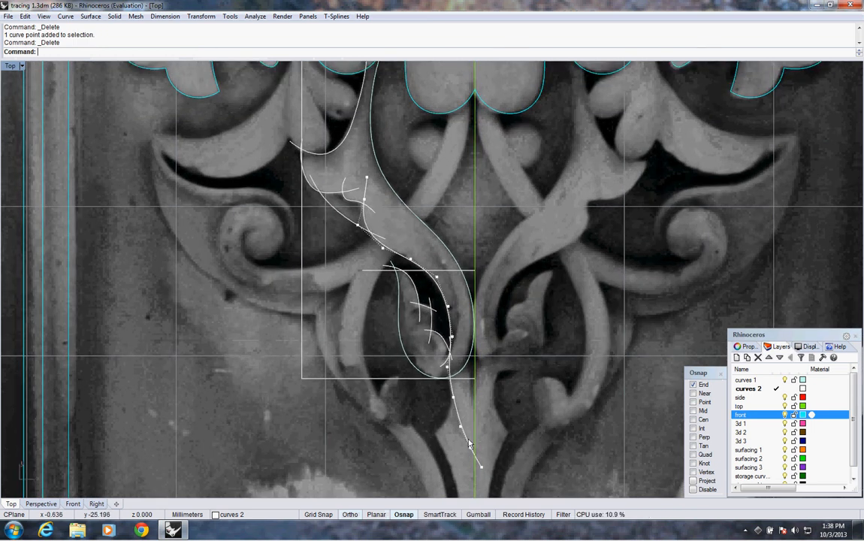
right_click_drag(464, 420, 467, 432)
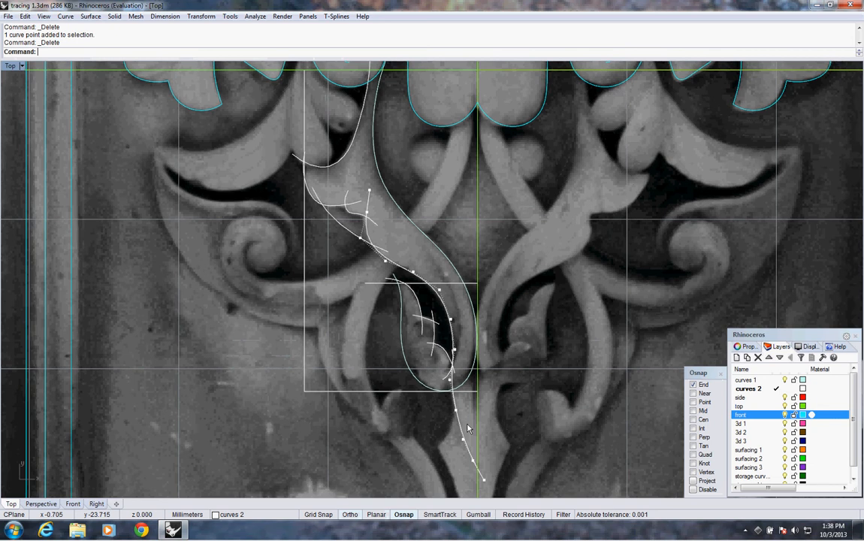
Step: Move the two uppermost control points of the inner stem curve together about 0.28 mm toward the leaf's outer edge
scroll(352, 185, "up", 3)
left_click_drag(366, 185, 386, 225)
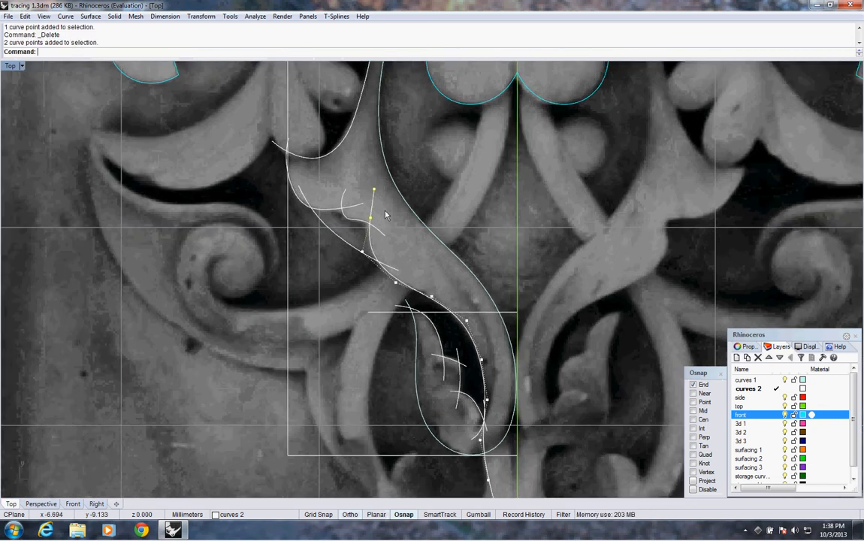
type("M")
key("Return")
left_click(436, 166)
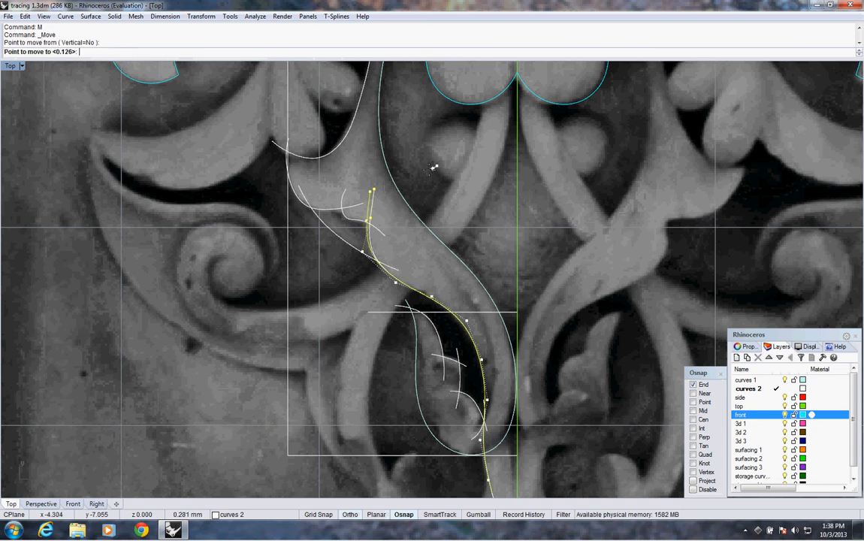
left_click(434, 168)
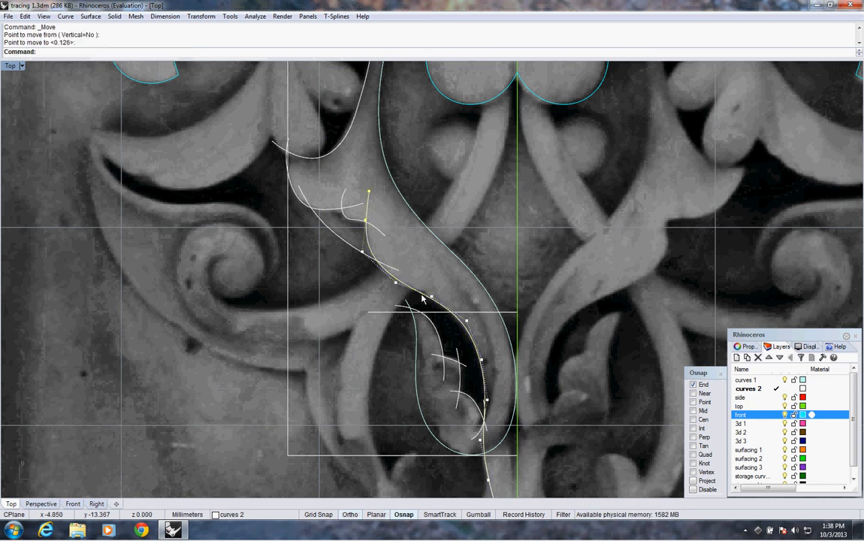
Step: Display the curvature graph of the inner stem curve
right_click(291, 56)
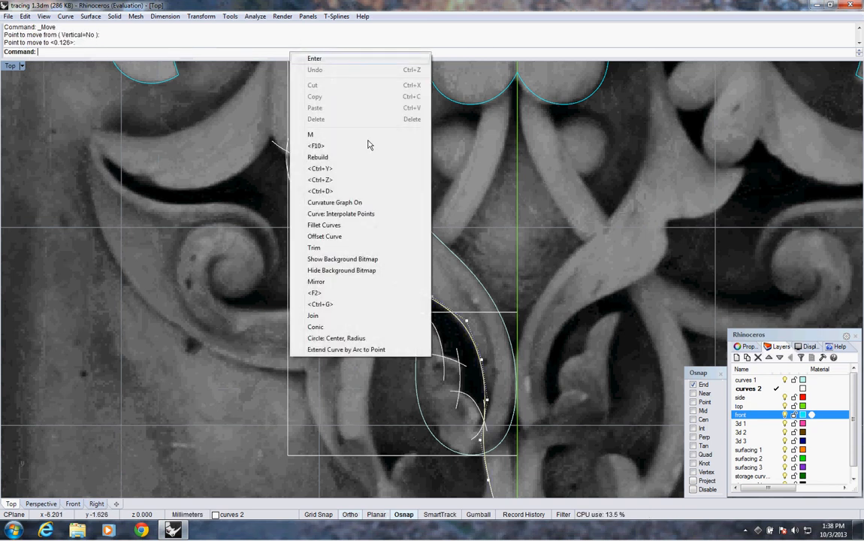
left_click(359, 201)
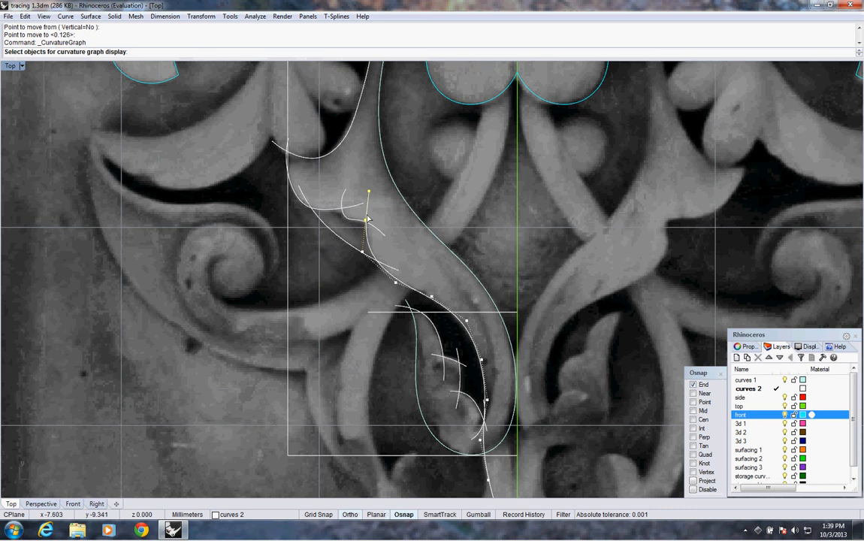
left_click(367, 230)
right_click(367, 221)
Step: Move the inner stem curve's control point just above the leaf tip downward by about 0.29 mm
right_click_drag(458, 295, 447, 198)
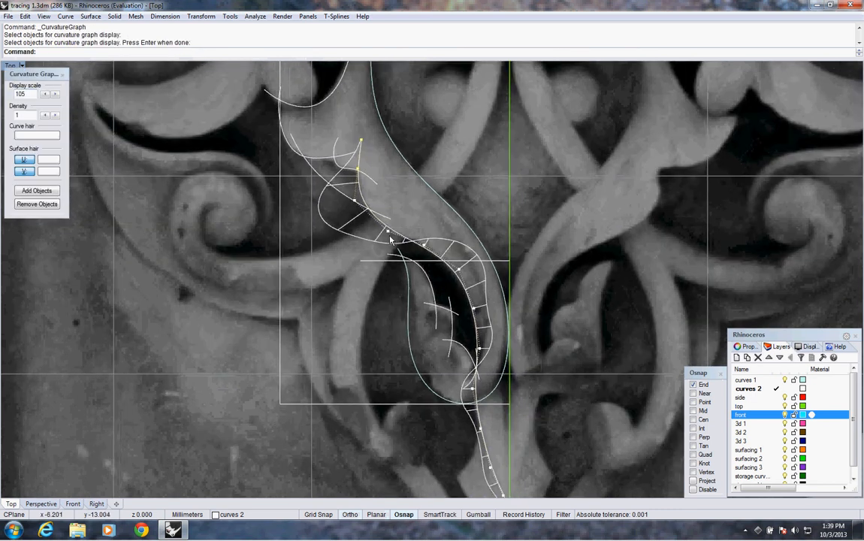
left_click(388, 233)
type("M")
key("Return")
left_click(408, 196)
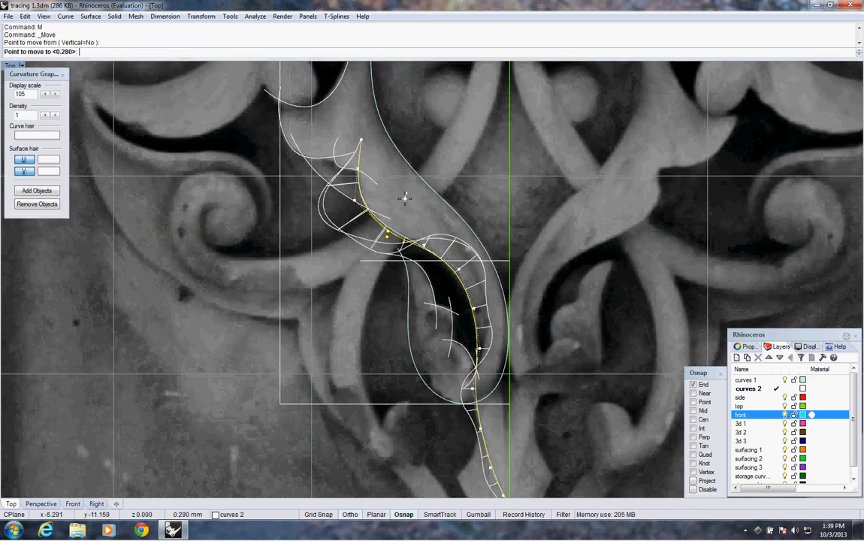
left_click(405, 197)
Step: Move two neighbouring control points on the inner stem curve's lower tail away from the centre line, about 0.3 mm and 0.17 mm
right_click_drag(474, 329, 464, 278)
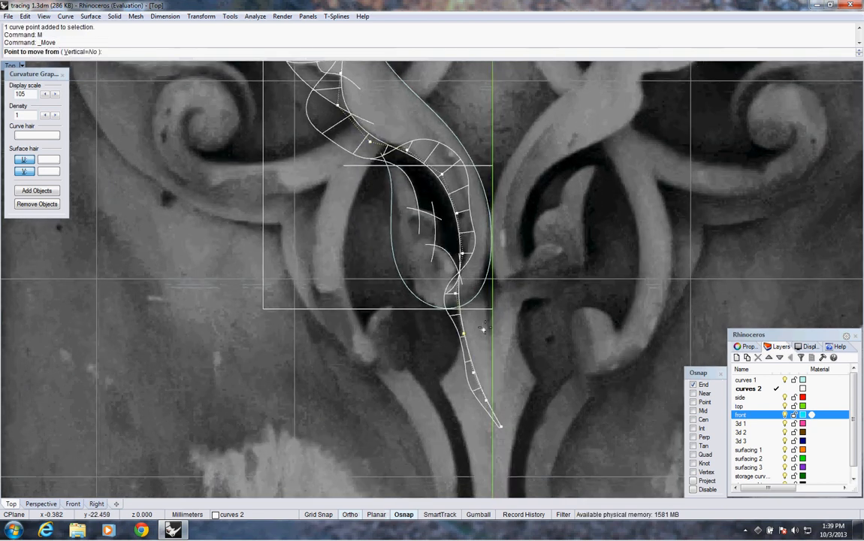
left_click(483, 329)
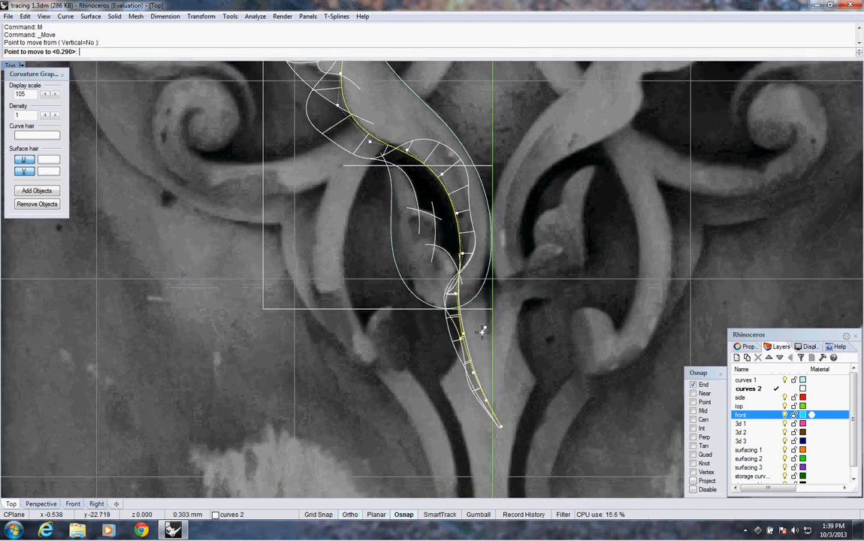
left_click(482, 331)
type("M")
key("Return")
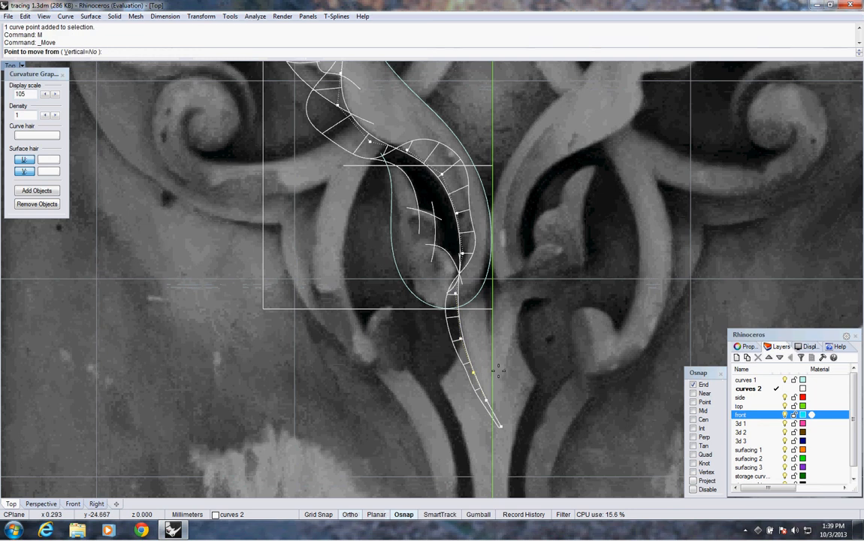
left_click(509, 368)
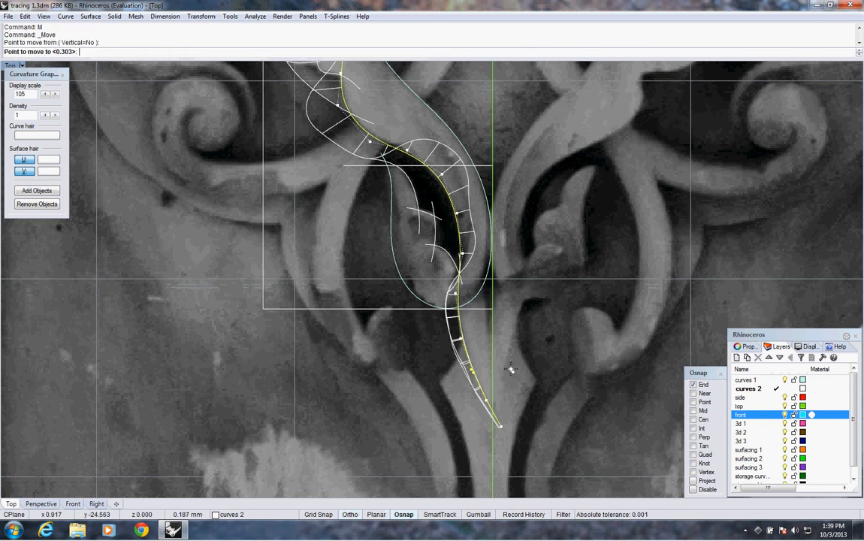
left_click(509, 371)
Step: Close the curvature graph and assign the inner stem curve to the layer curves 1
scroll(509, 375, "down", 3)
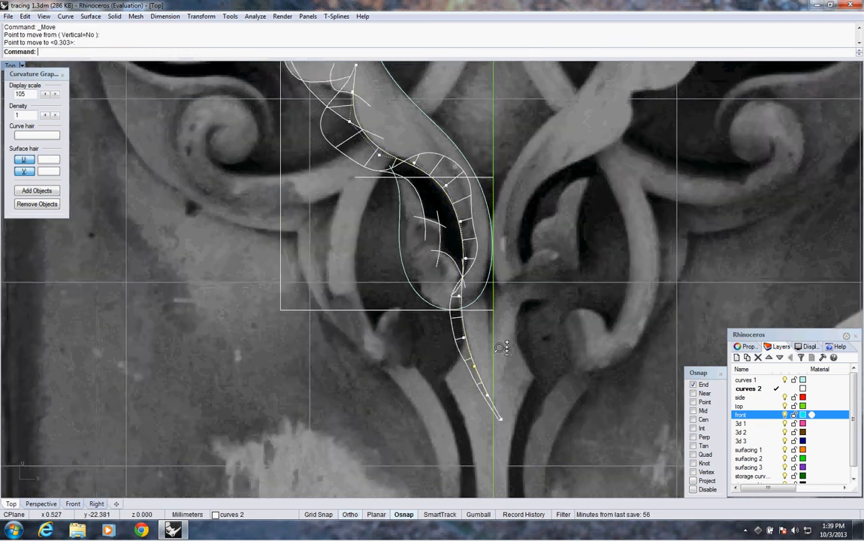
left_click(62, 74)
left_click(423, 212)
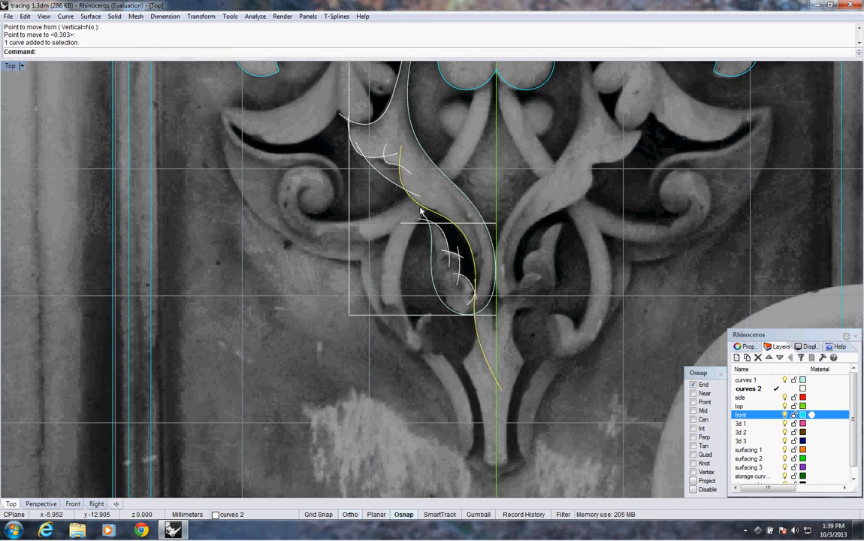
key("F4")
left_click(411, 241)
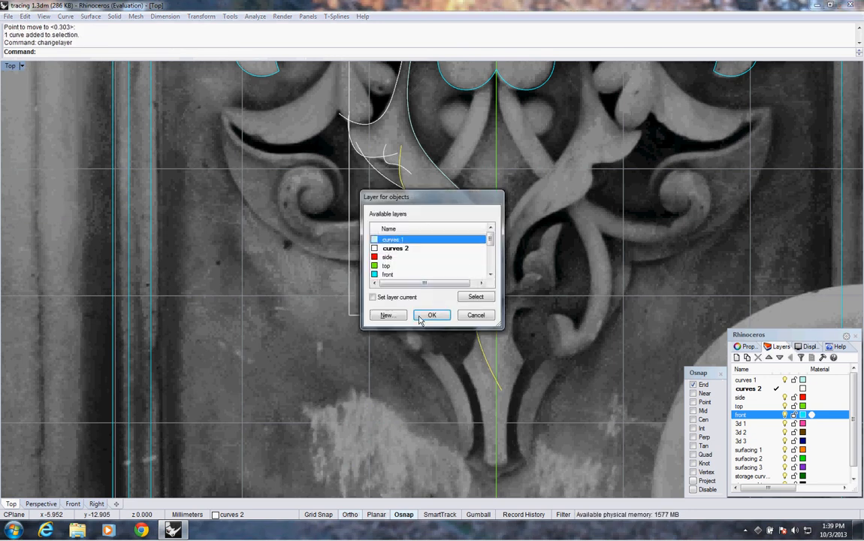
left_click(433, 314)
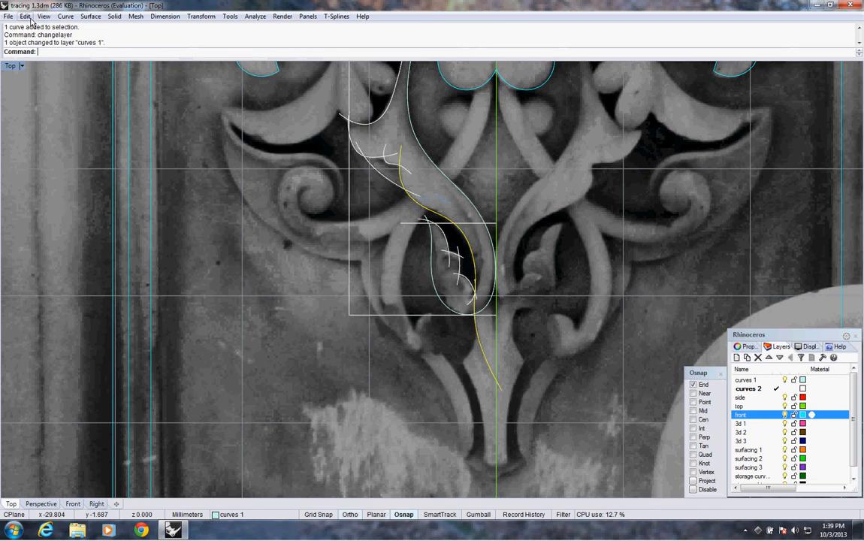
left_click(27, 16)
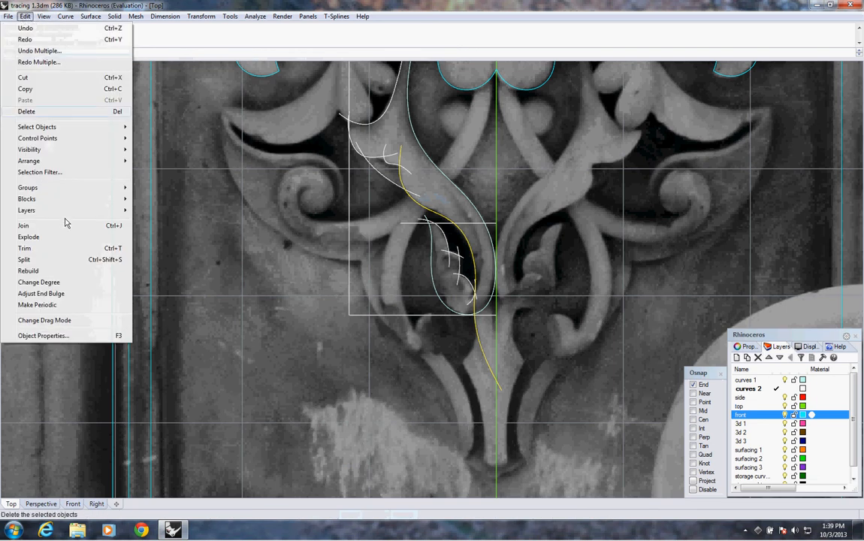
mouse_move(70, 214)
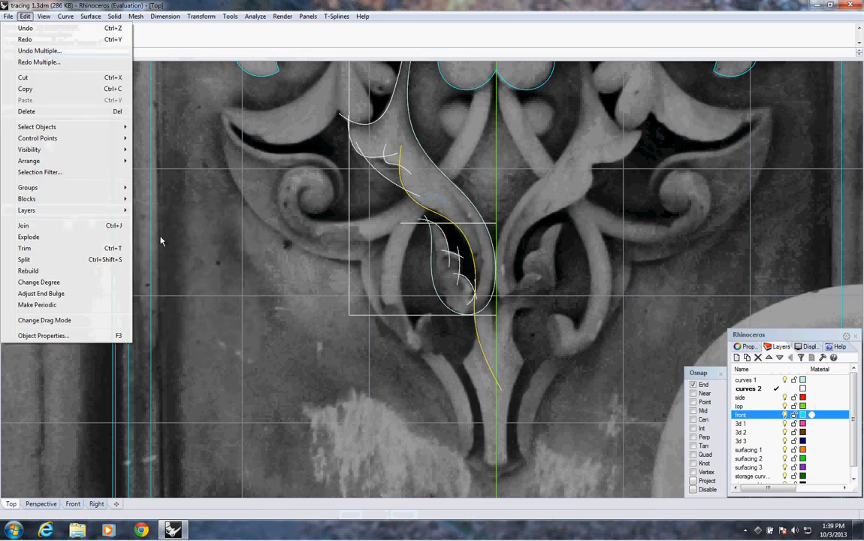
left_click(223, 303)
Step: Delete the short curve at the lower end of the small leaf's bottom lobe
right_click_drag(407, 241, 396, 289)
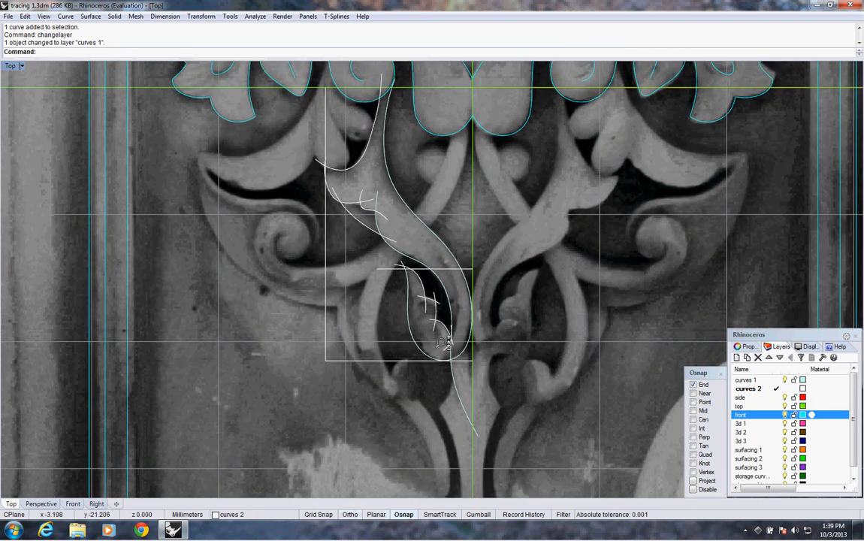
scroll(398, 308, "up", 5)
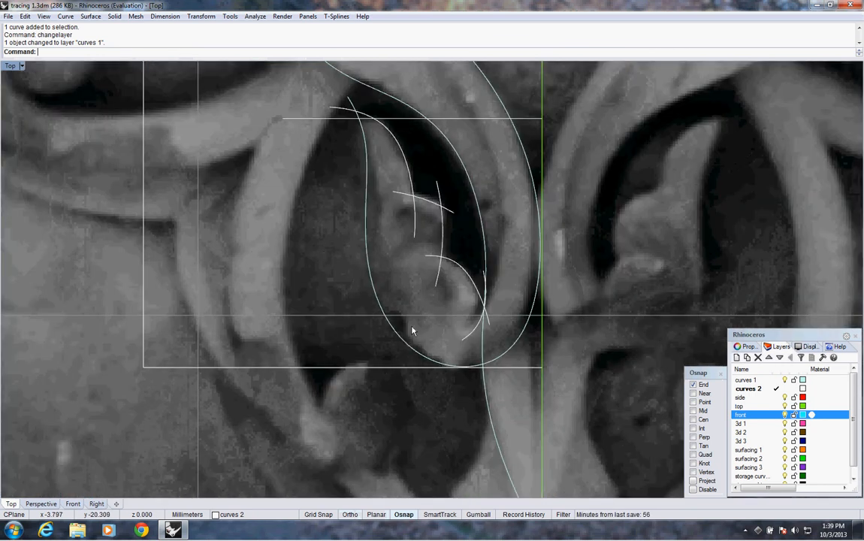
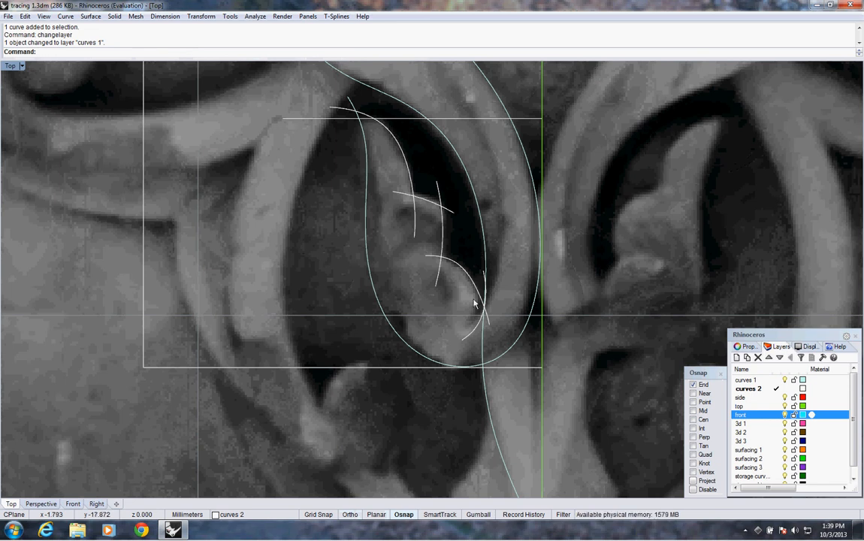
left_click(461, 342)
key("Delete")
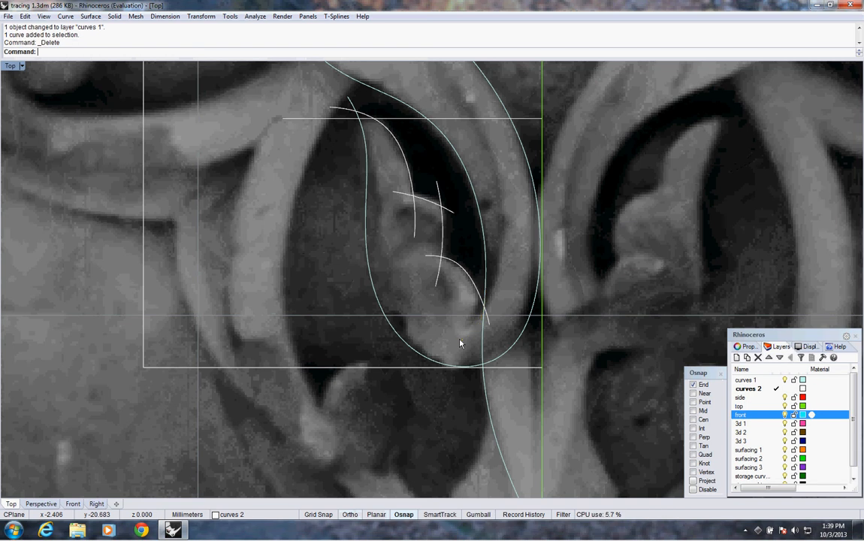
Step: Rebuild the small leaf's top and bottom lobe curves and the large leaf's upper lobe curve with 7 points and degree 4, and show their control points
left_click(477, 295)
left_click(443, 246, "shift")
left_click(441, 230, "shift")
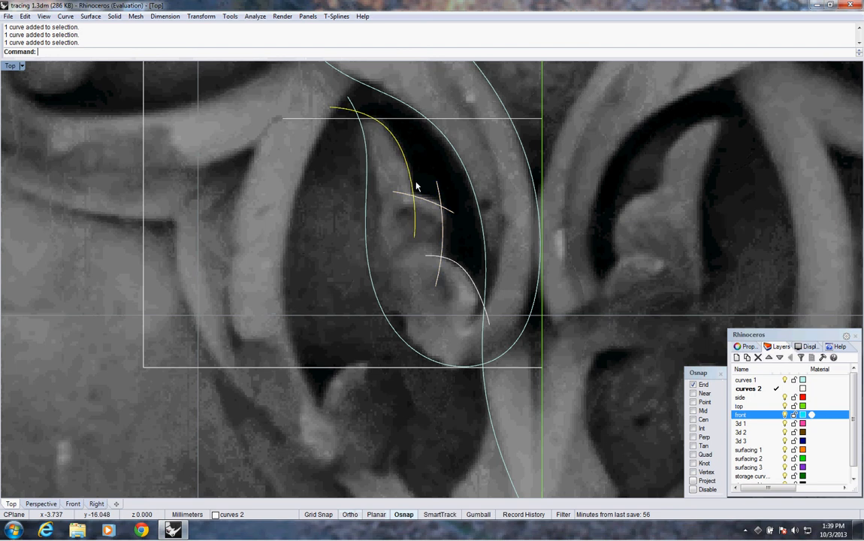
left_click(466, 271, "shift")
right_click_drag(442, 243, 439, 276)
scroll(442, 250, "down", 1)
right_click_drag(350, 74, 406, 209)
scroll(406, 209, "down", 3)
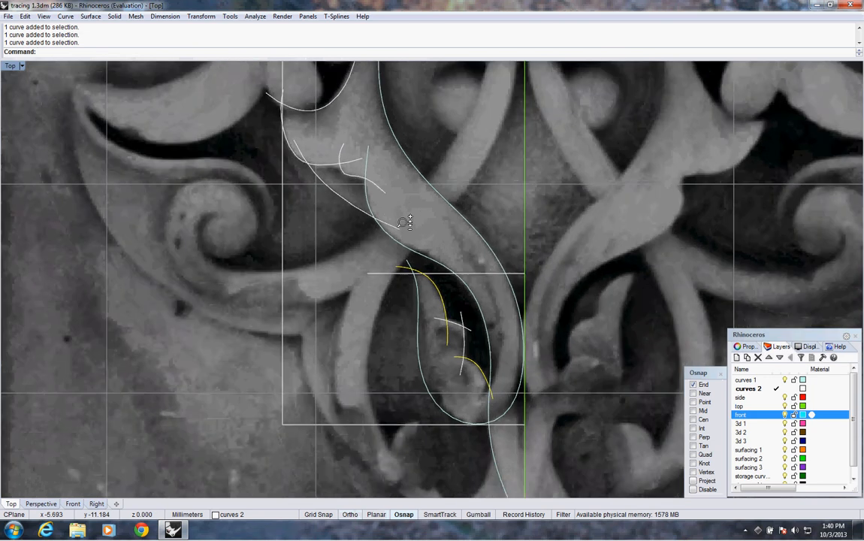
scroll(403, 227, "down", 2)
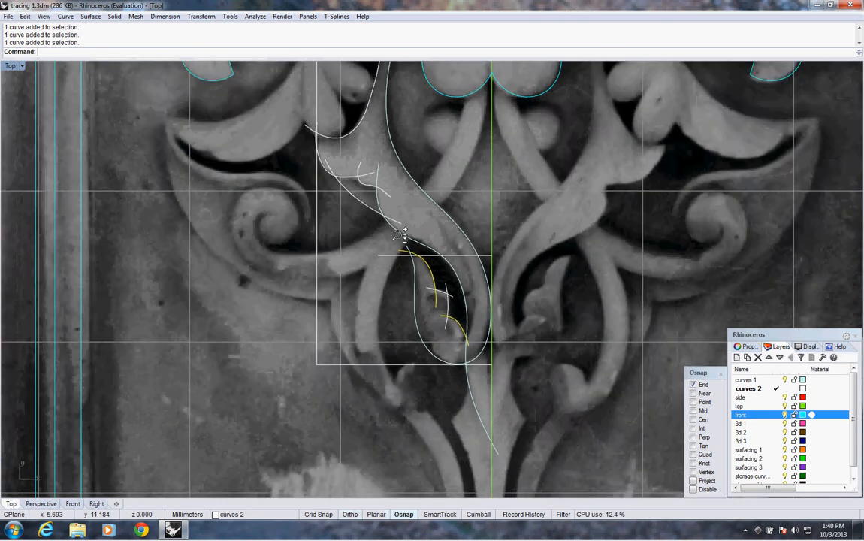
scroll(403, 227, "up", 1)
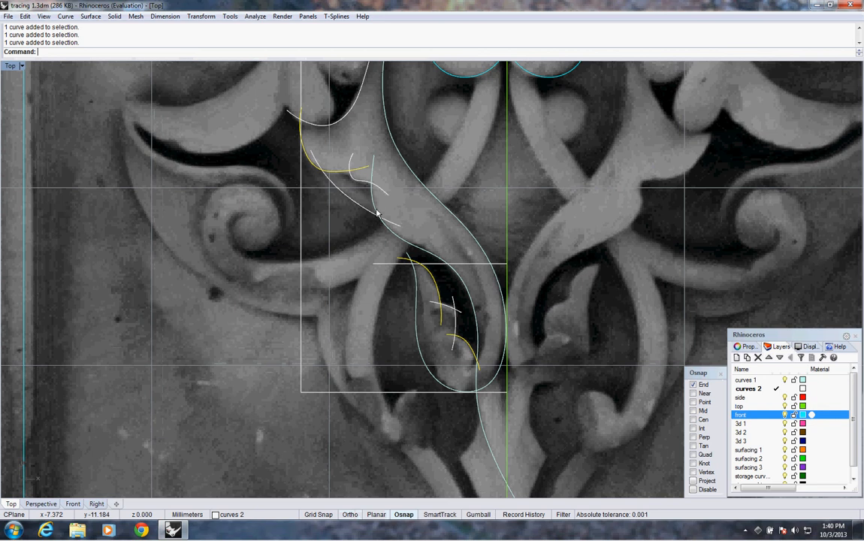
middle_click(354, 54)
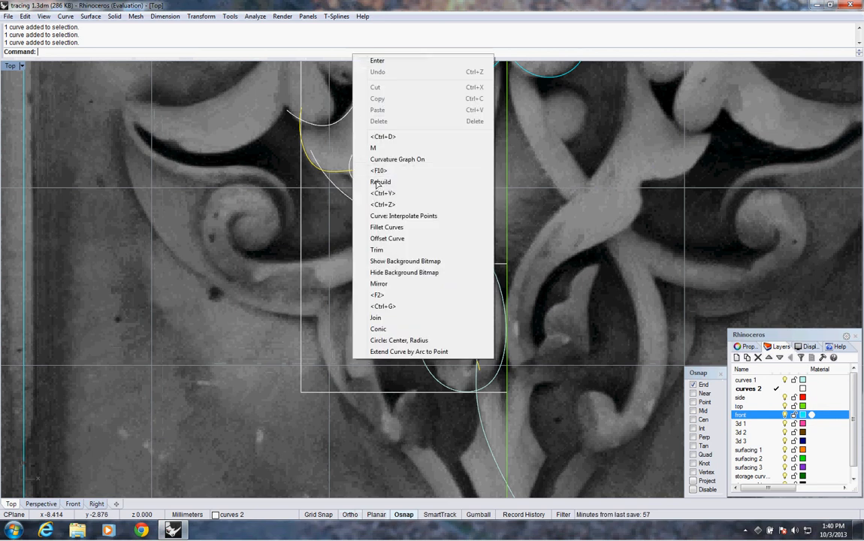
left_click(379, 182)
left_click_drag(593, 118, 581, 118)
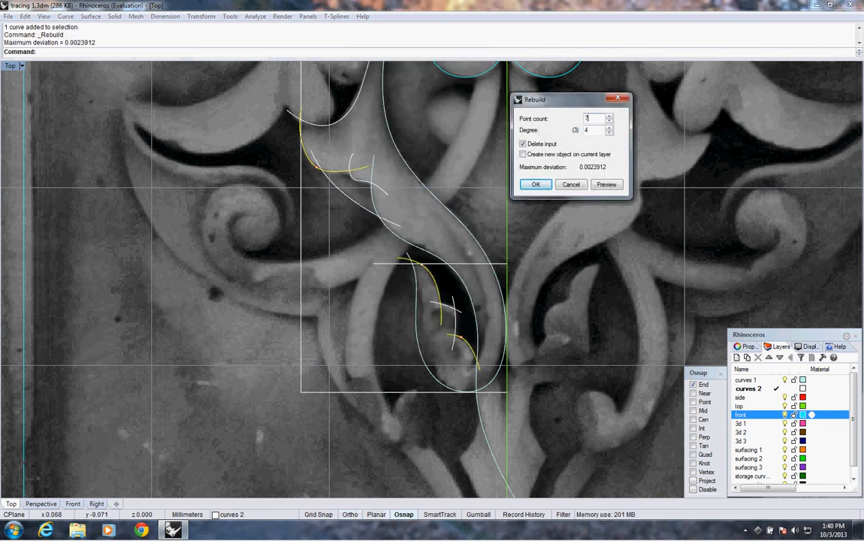
left_click(536, 184)
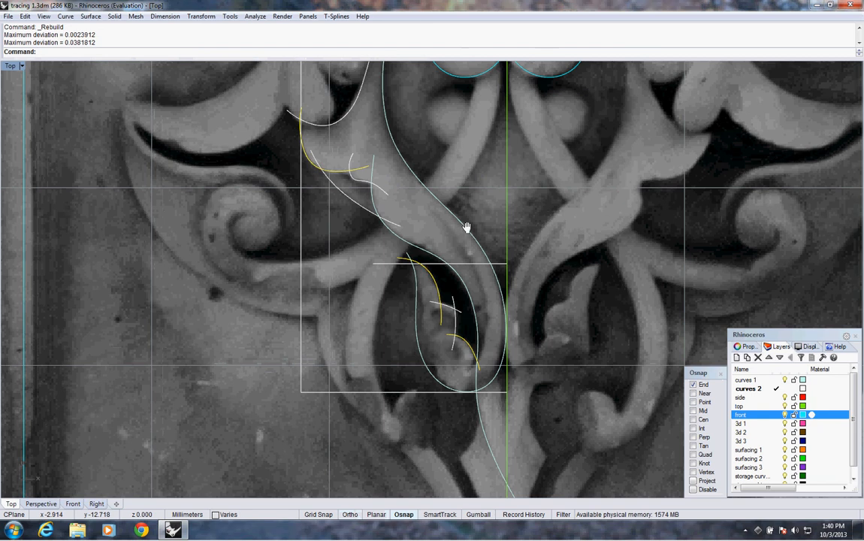
right_click_drag(467, 227, 467, 232)
key("F10")
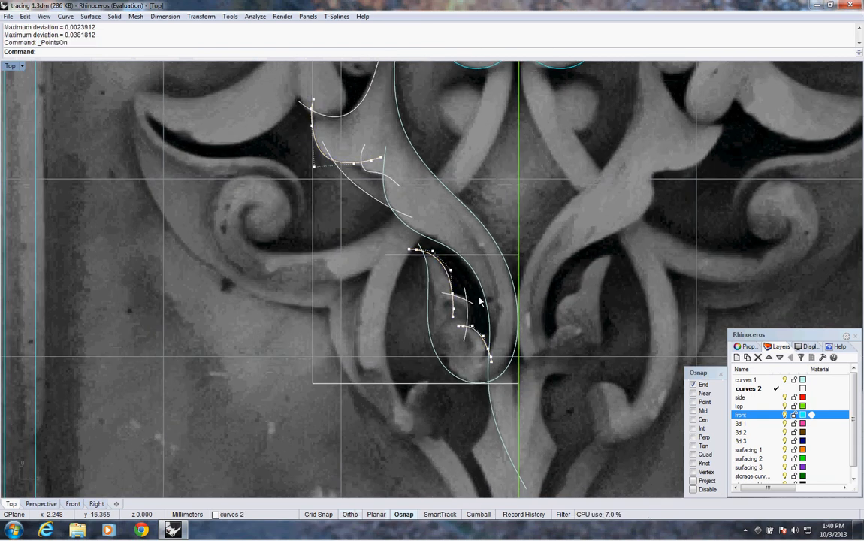
Step: Move the lower end point of the small leaf's bottom lobe curve about 0.62 mm inward to follow the lobe
scroll(484, 356, "up", 5)
left_click(514, 366)
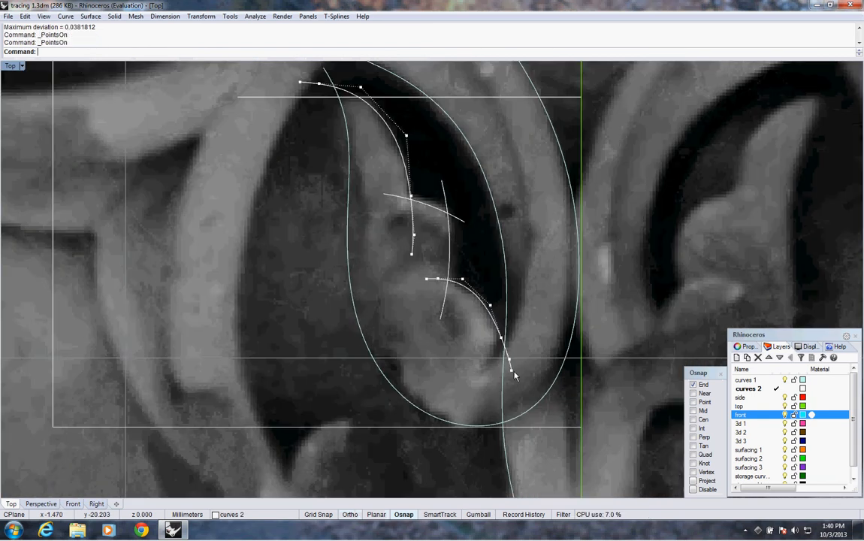
type("M")
key("Return")
left_click(531, 312)
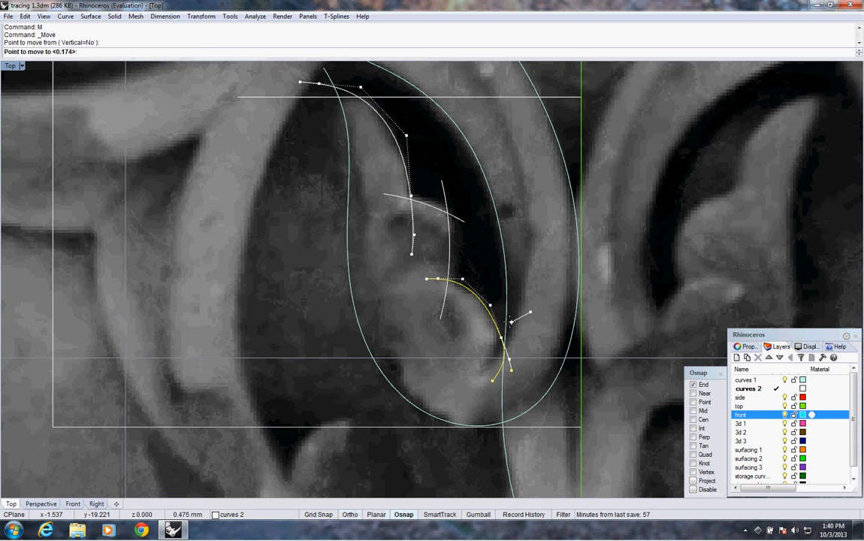
left_click(512, 322)
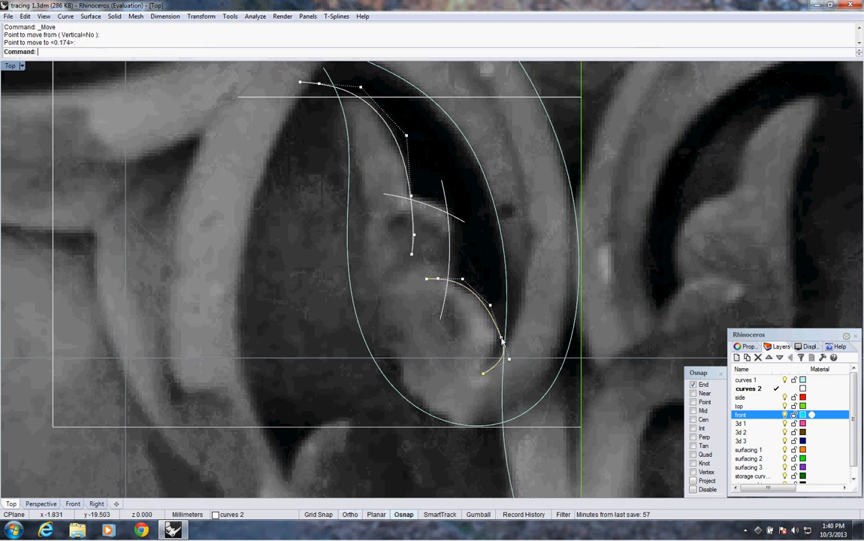
Step: Move the bottom lobe curve's third-last control point up along the curve and its second-last one about 0.17 mm inward
key("Return")
left_click(518, 325)
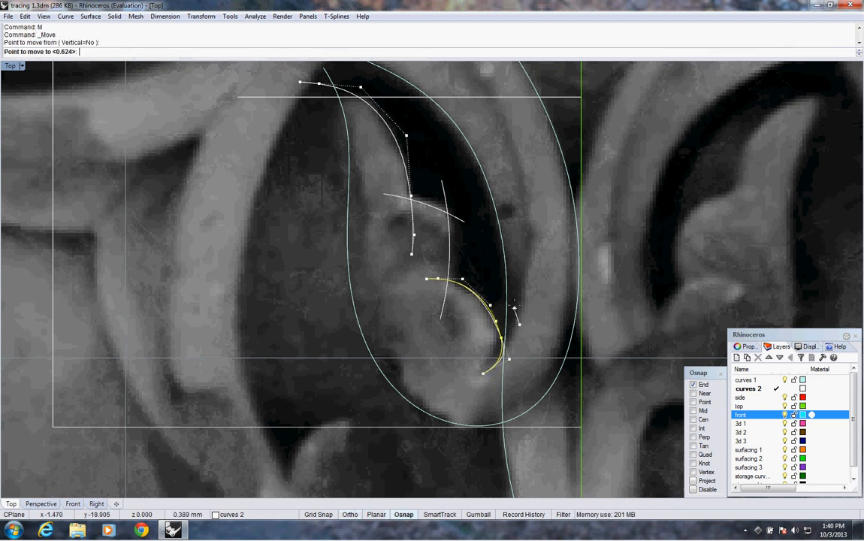
left_click(516, 336)
left_click(509, 360)
type("m")
key("Return")
left_click(527, 347)
left_click(519, 347)
Step: Shift the lower end point of the bottom lobe curve another 0.2 mm down and inward
type("m")
key("Return")
left_click(478, 378)
left_click(472, 384)
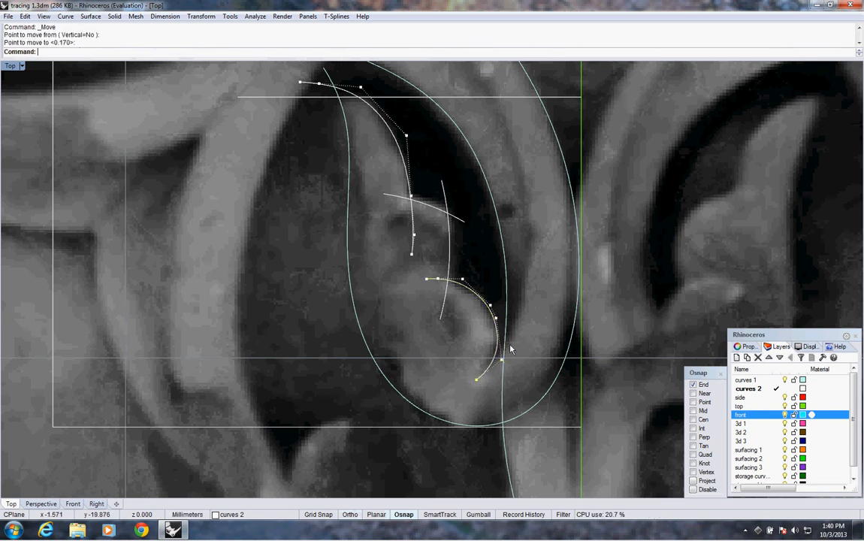
Step: Delete the control point next to the lower end of the small leaf's top lobe curve
right_click_drag(446, 283, 509, 358)
left_click(479, 312, "shift")
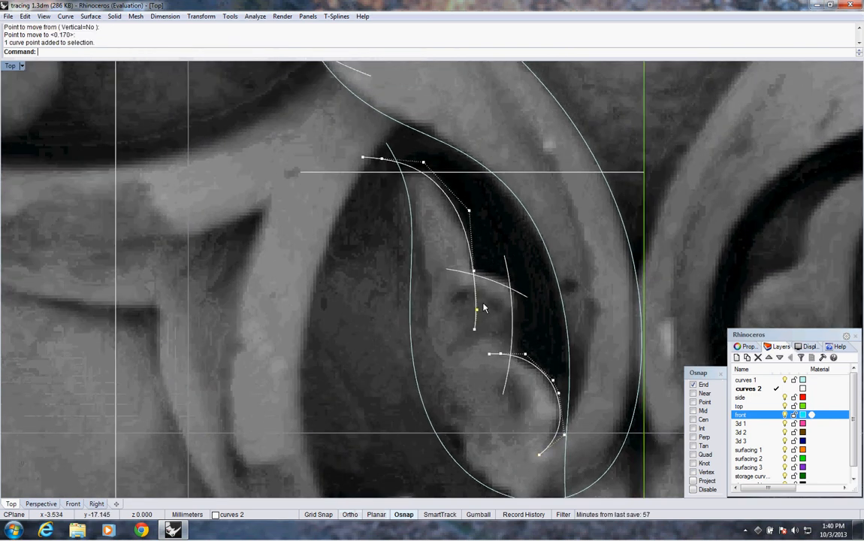
key("Delete")
Step: Move the top lobe curve's second-last control point about 0.11 mm outward
left_click(474, 274)
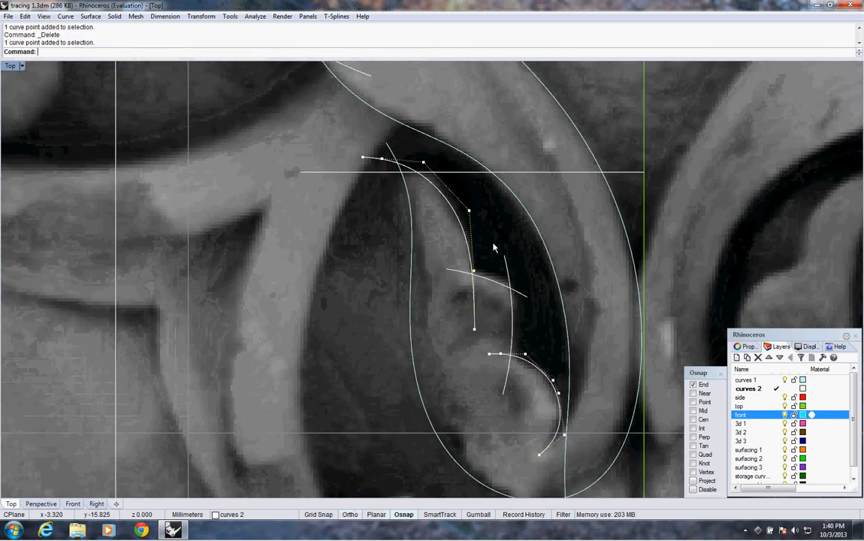
type("M")
key("Return")
left_click(484, 263)
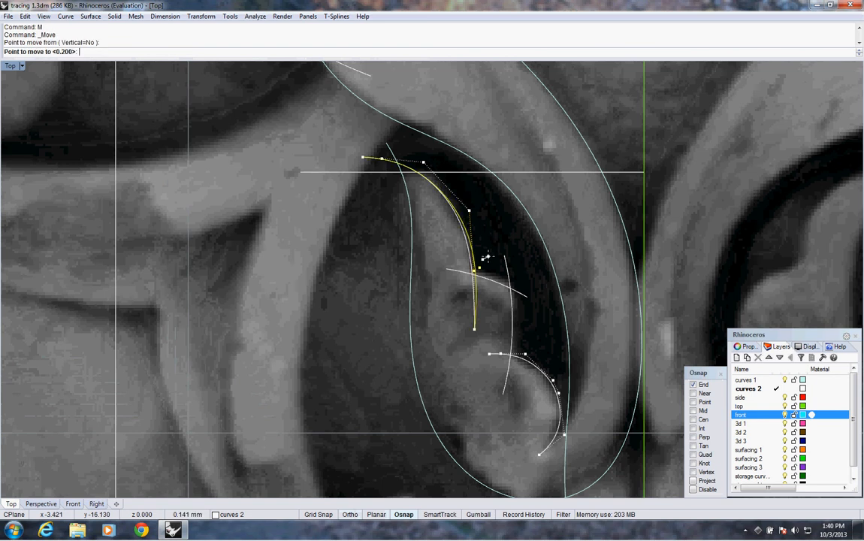
left_click(485, 257)
Step: Move the small leaf's top lobe curve's third-last control point about 0.28 mm up and the one before it about 0.08 mm outward
left_click(471, 212)
type("M")
key("Return")
left_click(480, 223)
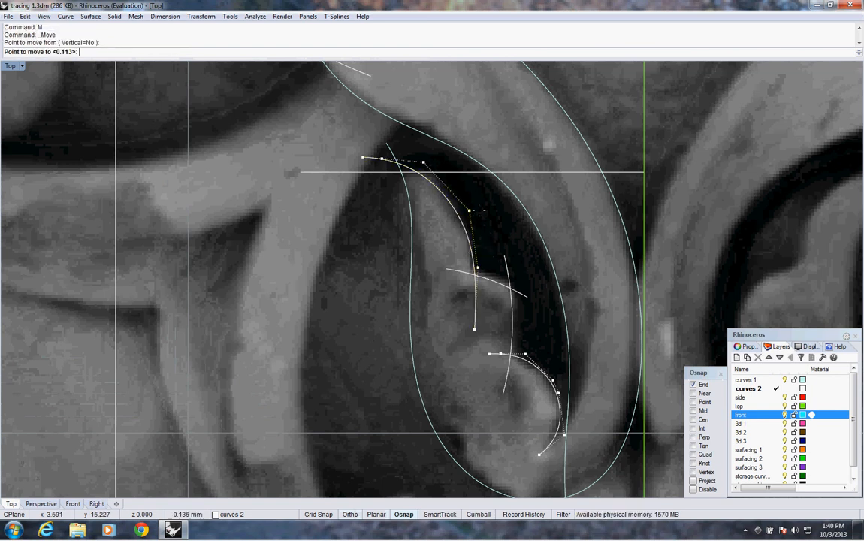
left_click(478, 212)
left_click(424, 162)
type("M")
key("Return")
left_click(425, 162)
left_click(426, 161)
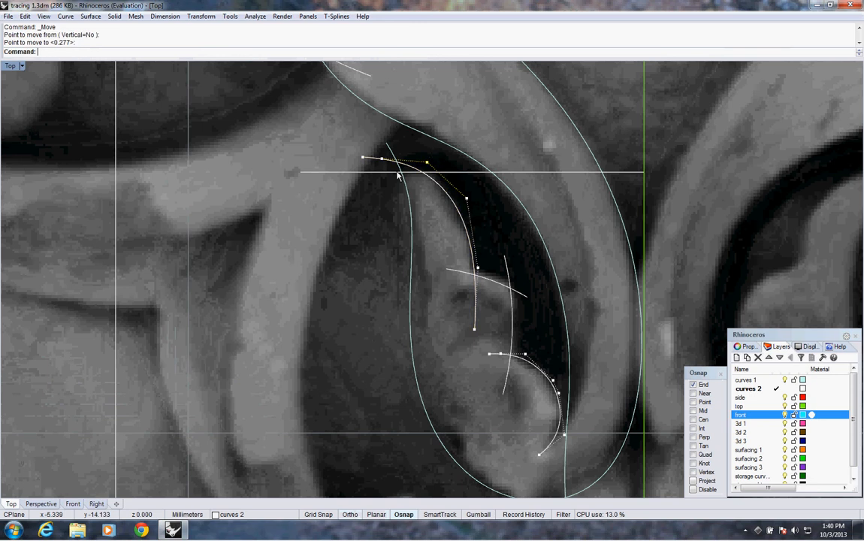
Step: Display curvature graphs for the upper leaf's lobe curve and the small leaf's top and bottom lobe curves
scroll(402, 164, "down", 5)
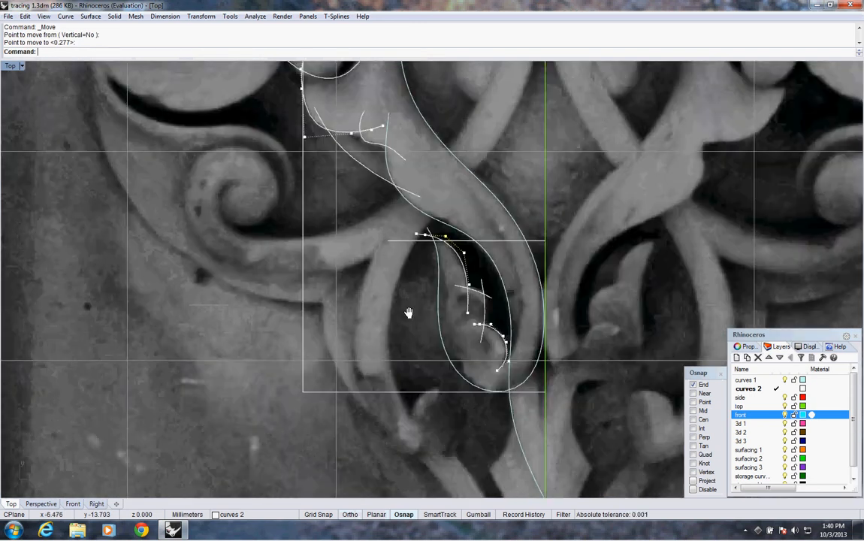
scroll(376, 254, "up", 3)
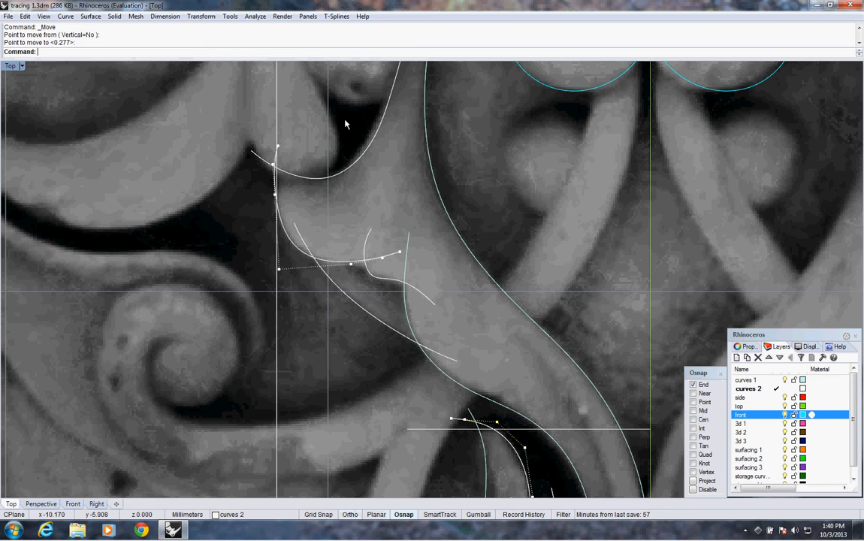
middle_click(303, 46)
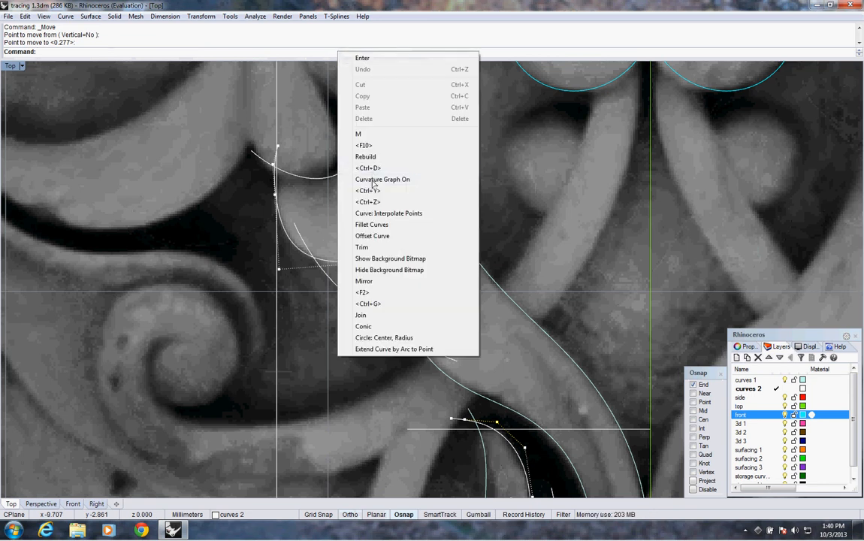
left_click(342, 162)
left_click(301, 259)
scroll(356, 223, "down", 4)
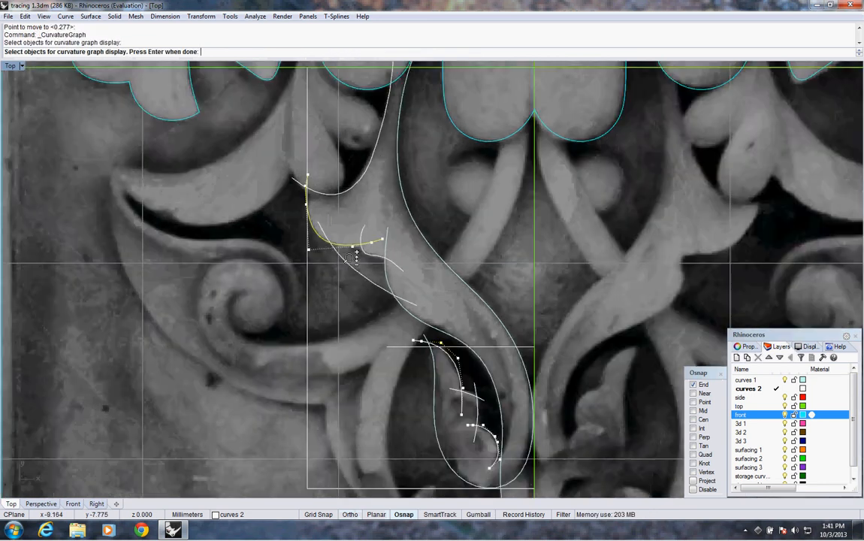
left_click(432, 352)
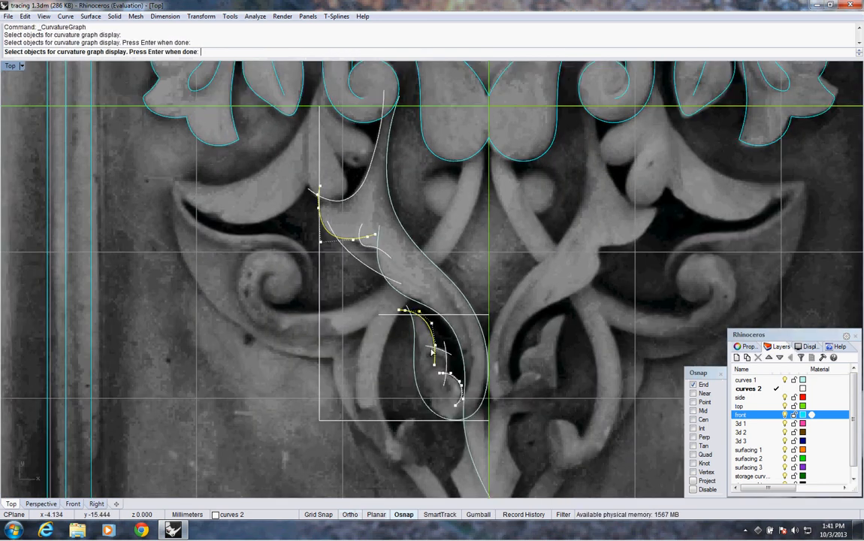
left_click(457, 383)
key("Return")
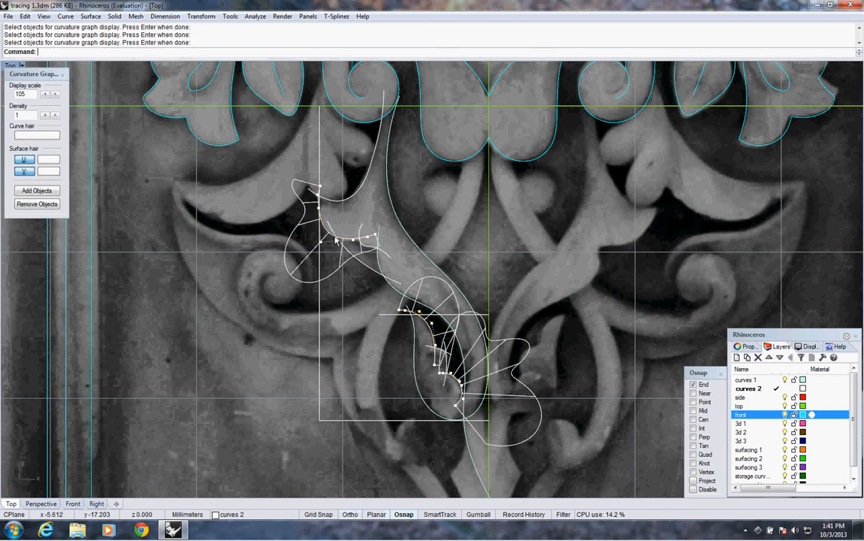
Step: Set the curvature graph's display scale to 100
right_click_drag(352, 256, 364, 295)
left_click(45, 95)
left_click(46, 94)
left_click(45, 95)
Step: Move the two control points at the upper end of the upper leaf's lobe curve about 0.19 mm inward
scroll(376, 279, "up", 2)
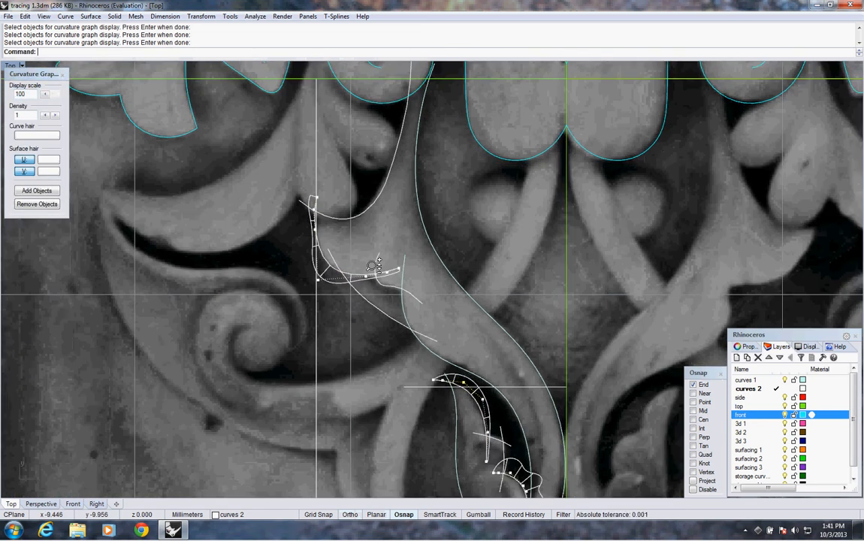
scroll(335, 235, "up", 3)
scroll(299, 174, "up", 1)
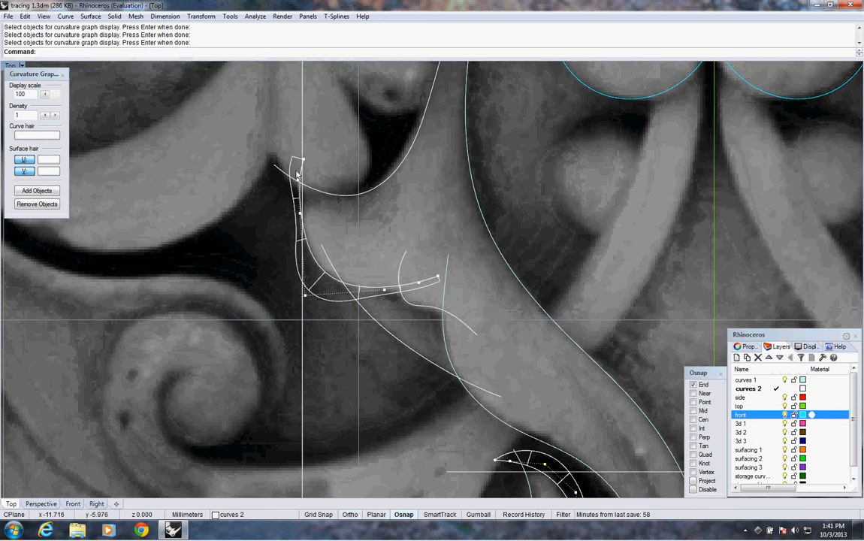
left_click_drag(247, 123, 318, 187)
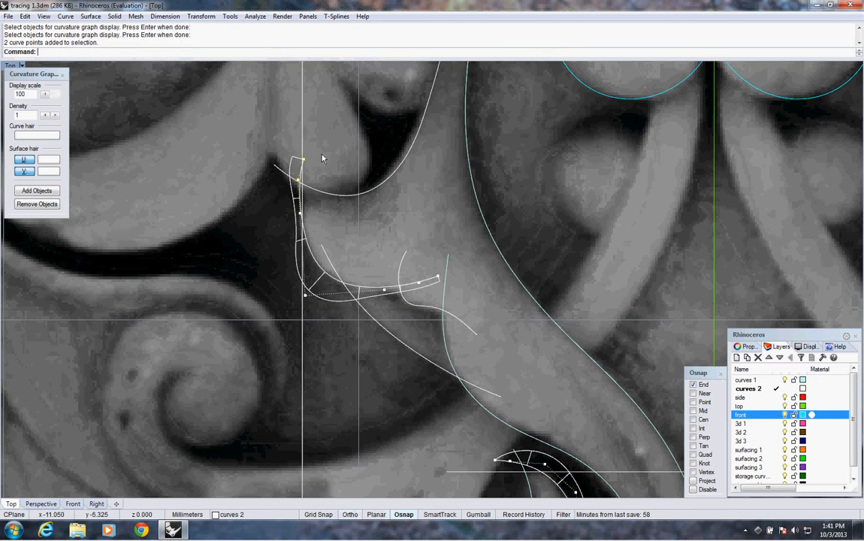
type("M")
key("Return")
left_click(322, 164)
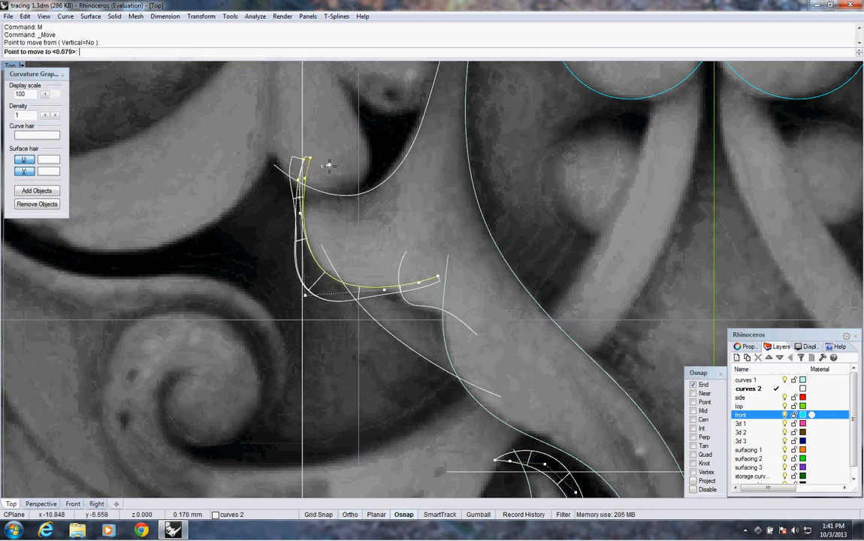
left_click(327, 167)
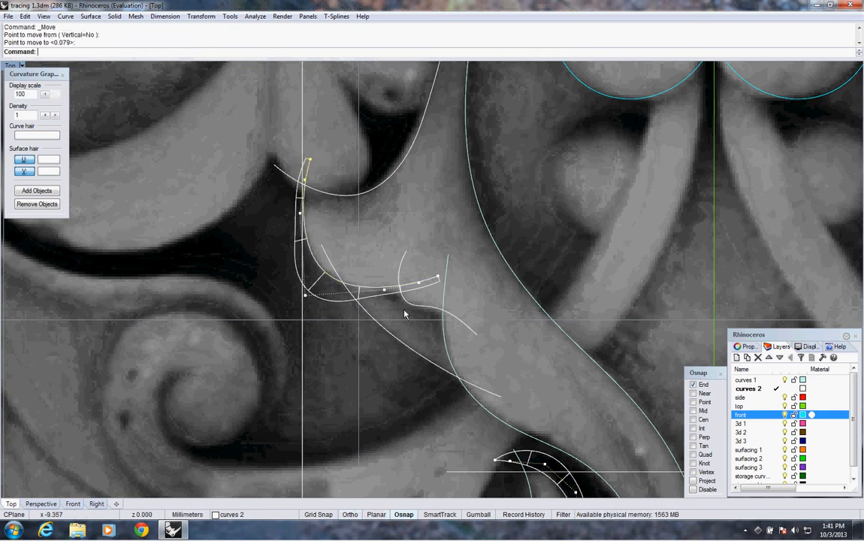
Step: Move the control points at the inner end of the upper leaf's lobe curve about 0.21 mm down
scroll(420, 258, "down", 1)
left_click_drag(379, 260, 460, 294, "shift")
type("M")
key("Return")
left_click(460, 295)
left_click(459, 300)
Step: Move the small leaf's bottom lobe curve's middle control point about 0.2 mm up along the curve
scroll(419, 288, "down", 1)
right_click_drag(415, 287, 395, 228, "ctrl")
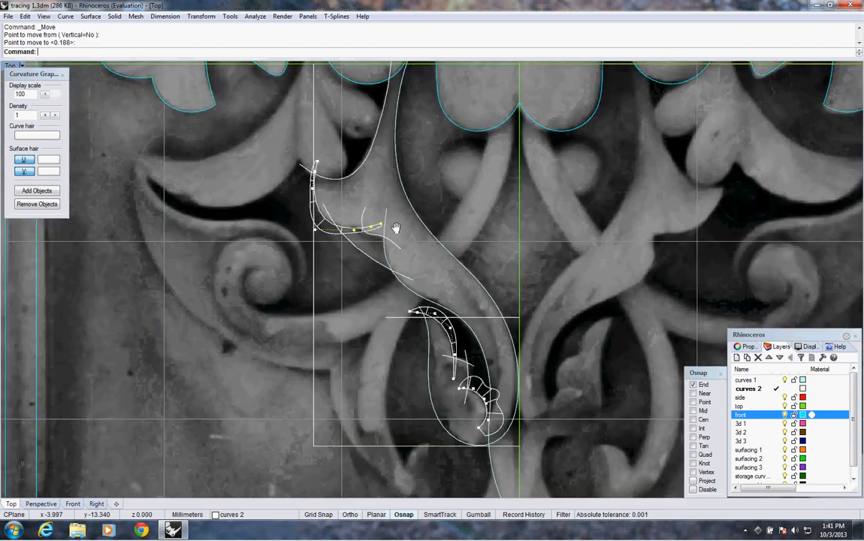
right_click_drag(409, 300, 409, 304, "ctrl")
right_click_drag(445, 362, 478, 306, "ctrl")
left_click(405, 256)
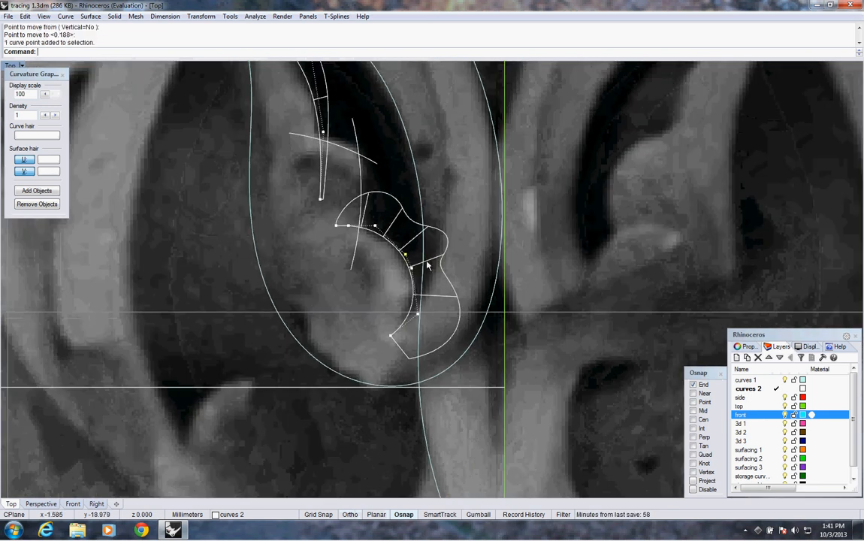
type("M")
key("Return")
left_click(423, 247)
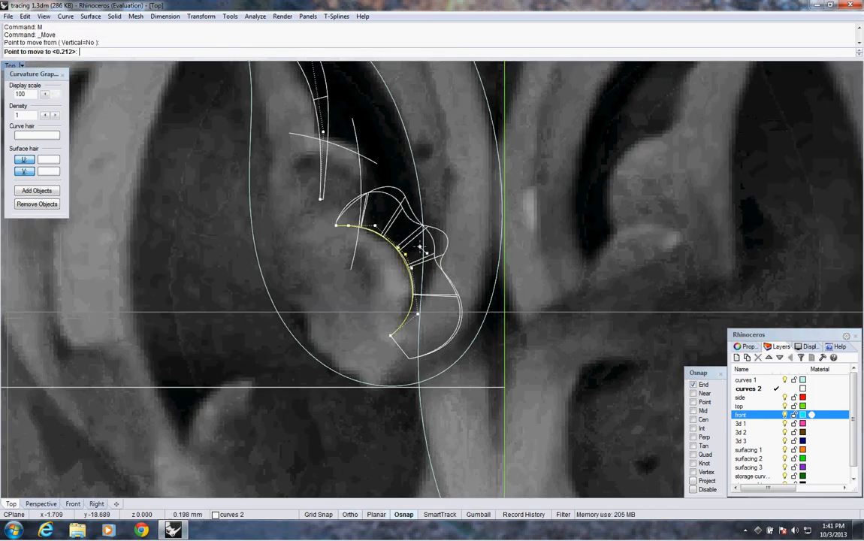
Step: Shift the bottom lobe curve's third-last control point slightly outward to even out its curvature
left_click(422, 267)
type("M")
key("Return")
left_click(418, 271)
left_click(429, 271)
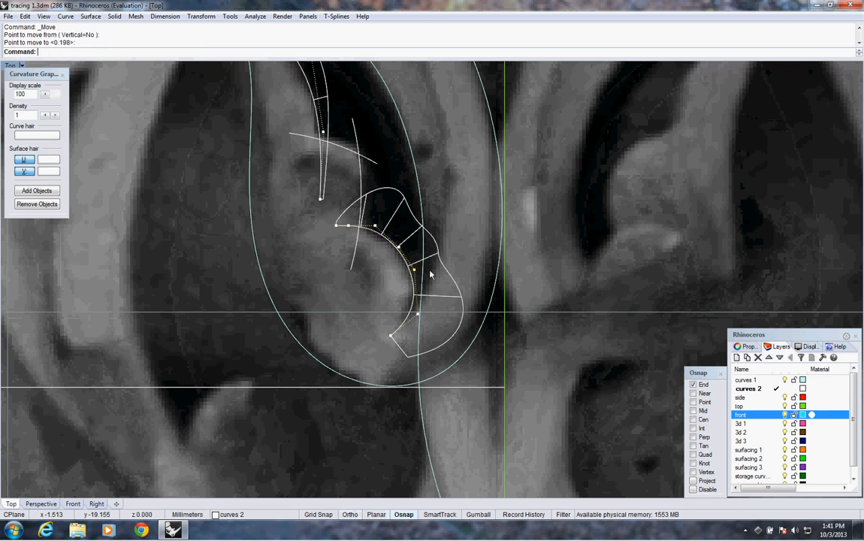
Step: Turn off the curvature graph display and hide the curves' control points
scroll(440, 241, "down", 5)
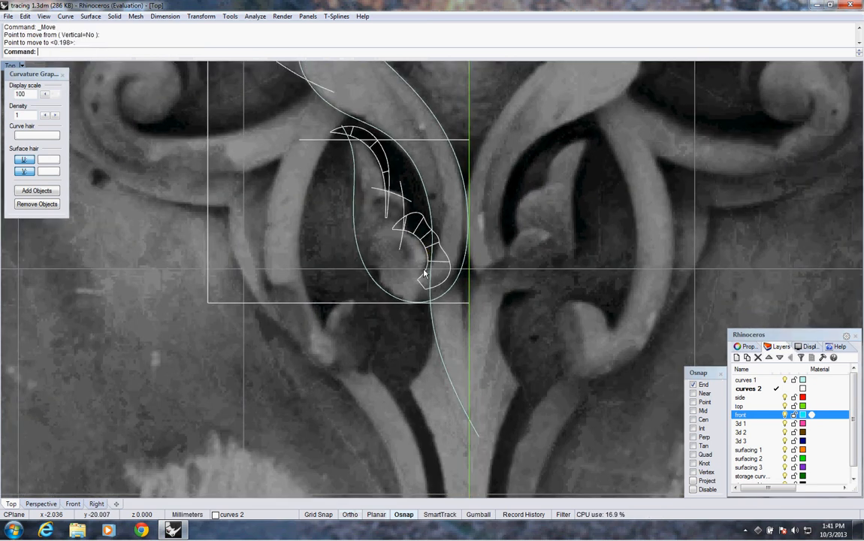
left_click(64, 75)
left_click(62, 75)
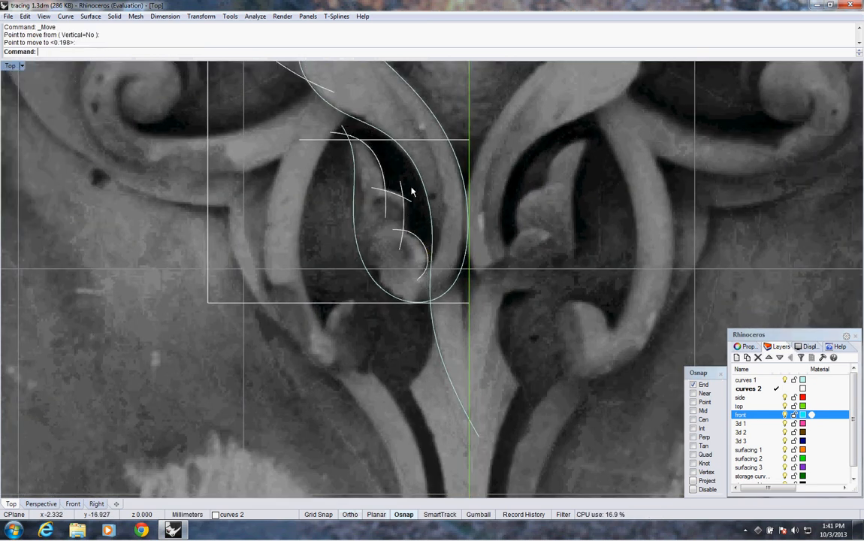
Step: Move the small leaf's top and bottom lobe curves and the upper leaf's lobe curve to the "curves 1" layer
left_click(383, 178)
left_click(420, 259)
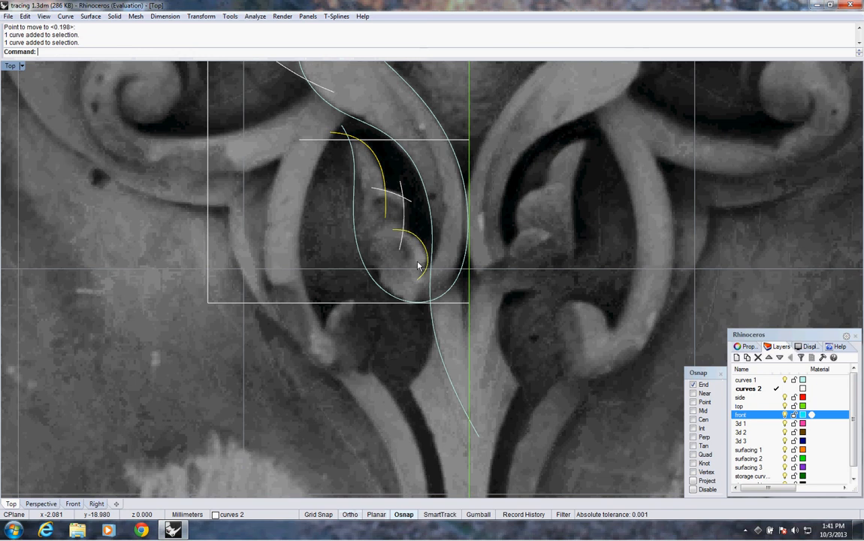
scroll(385, 185, "down", 3)
scroll(316, 188, "up", 1)
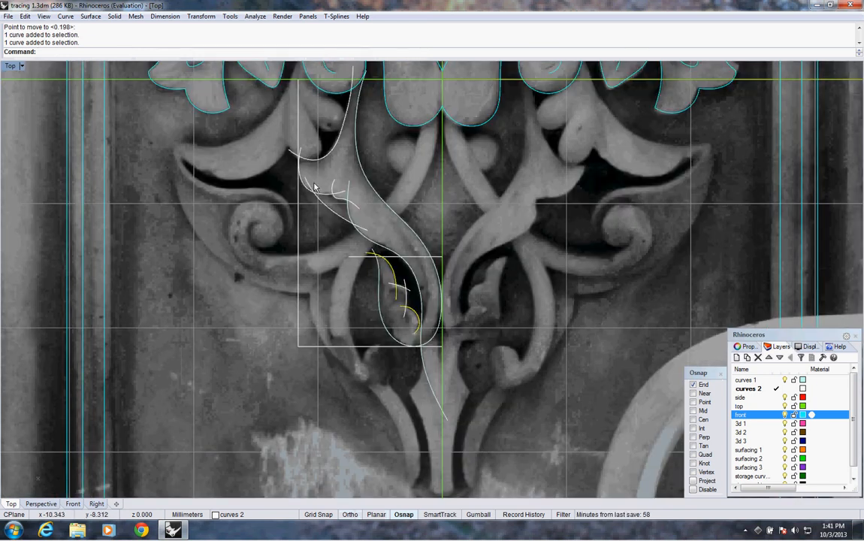
left_click(327, 198)
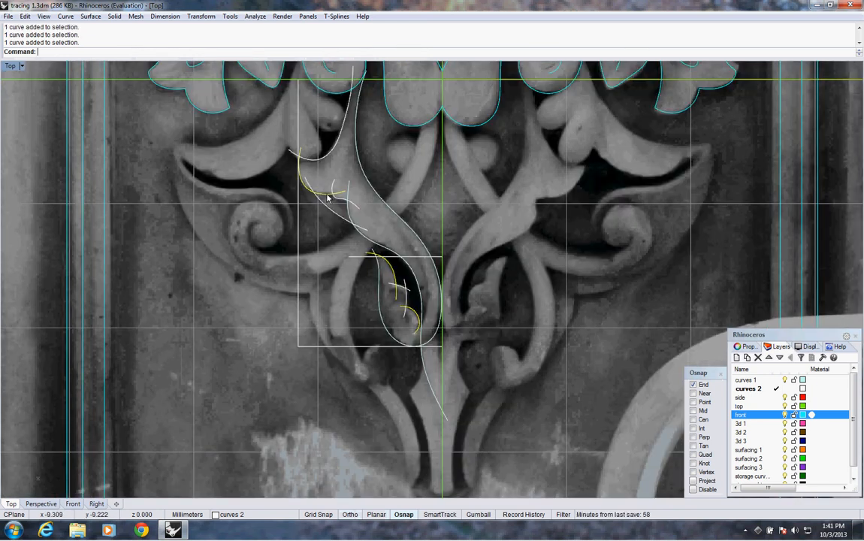
right_click(327, 198)
left_click(394, 239)
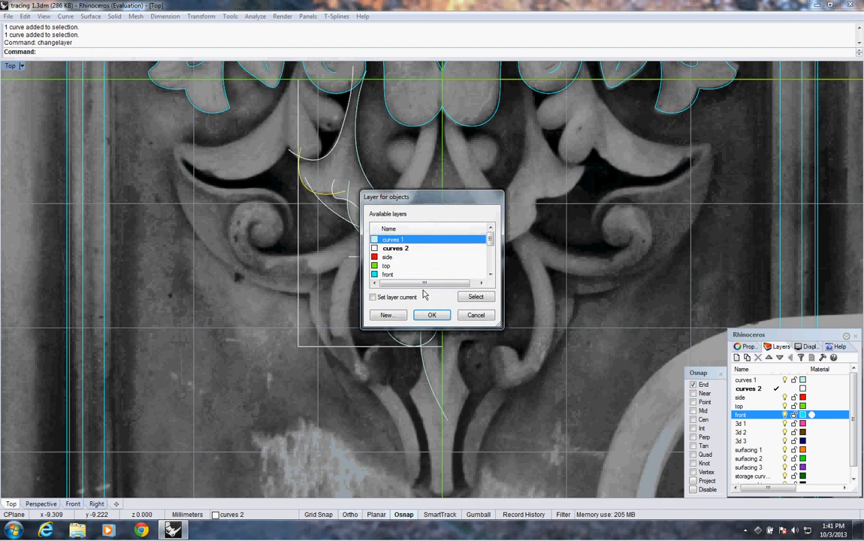
left_click(430, 316)
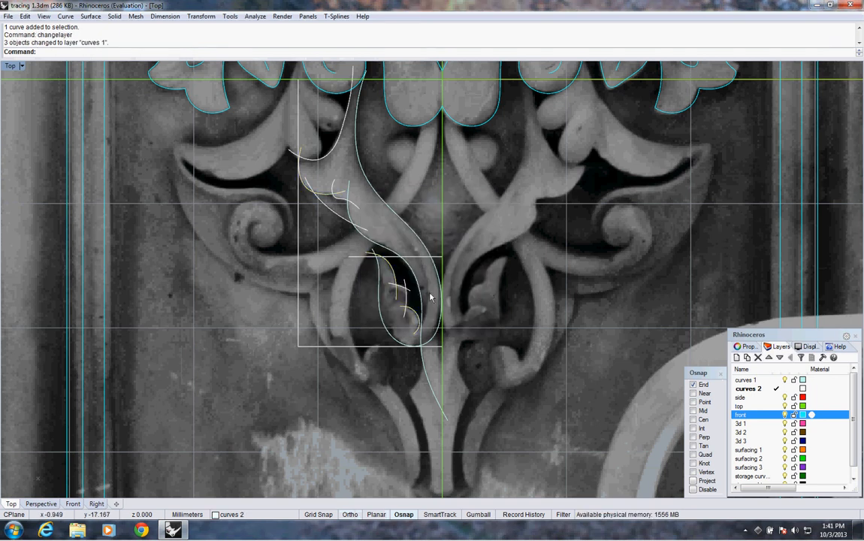
Step: Delete the three straight guide lines: the two horizontal ones and the vertical one beside the leaves
scroll(433, 308, "up", 1)
scroll(409, 289, "up", 2)
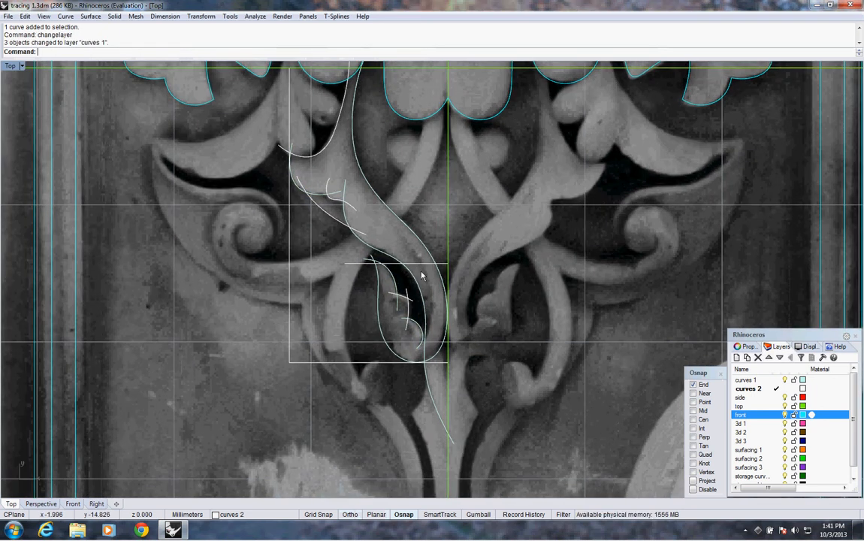
scroll(423, 259, "up", 1)
left_click(422, 264)
scroll(421, 269, "up", 1)
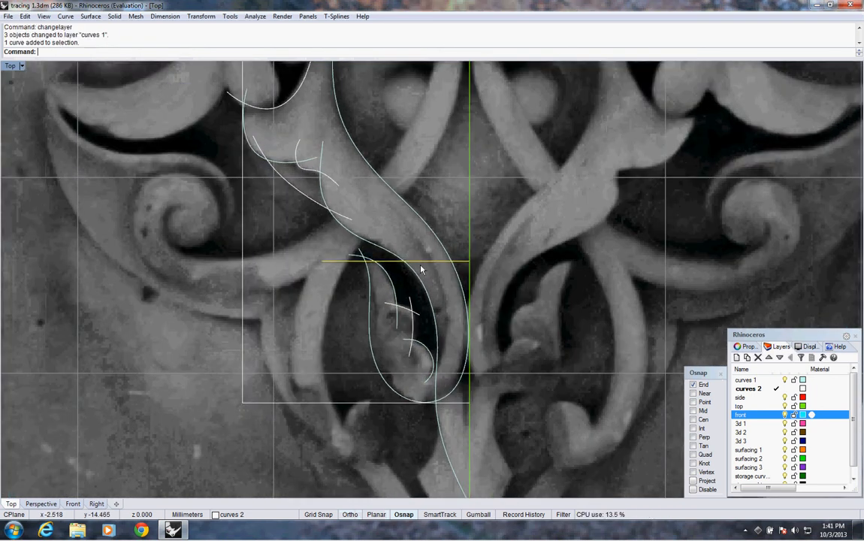
key("Delete")
left_click(328, 403)
key("Delete")
left_click(242, 344)
key("Delete")
Step: Rebuild the small leaf's two short middle lobe curves and the upper leaf's long lower edge curve with 7 points and degree 3
right_click_drag(479, 348, 351, 360)
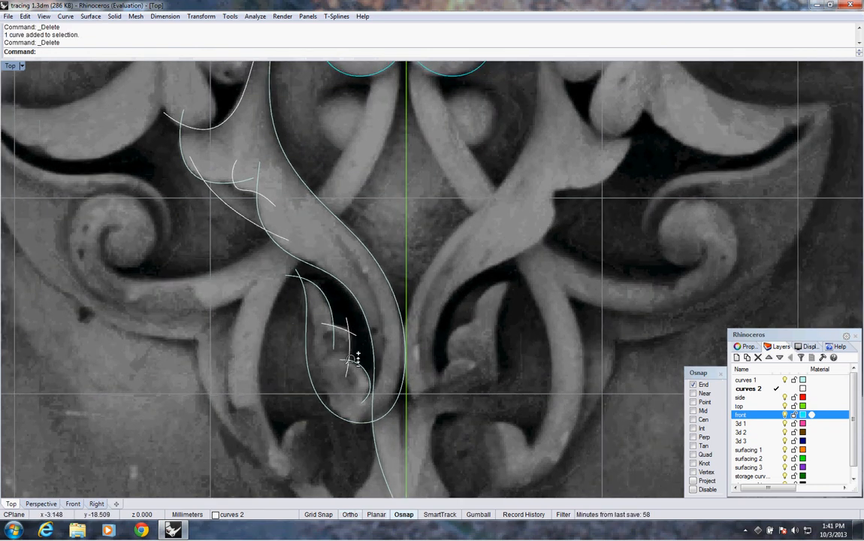
scroll(351, 360, "up", 2)
left_click(349, 332)
left_click(347, 351, "shift")
left_click(232, 194, "shift")
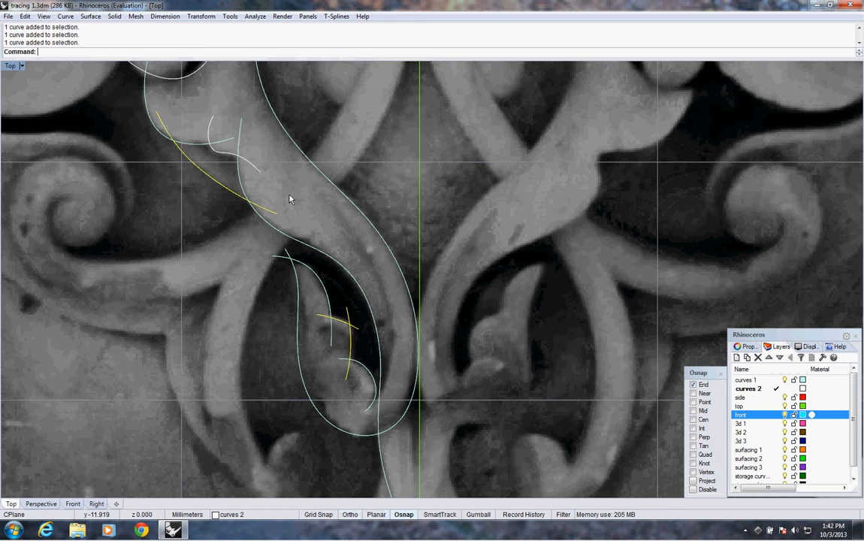
scroll(286, 229, "down", 3)
scroll(328, 267, "up", 1)
scroll(334, 248, "up", 2)
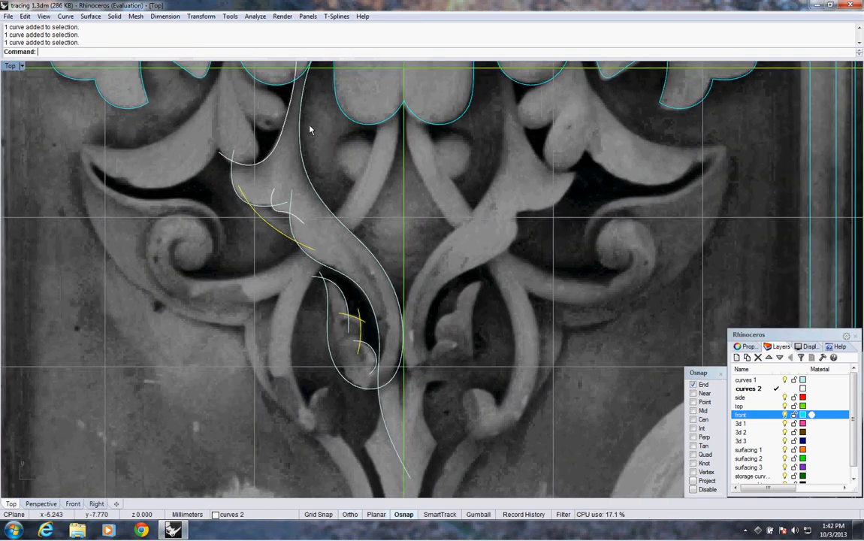
right_click(323, 71)
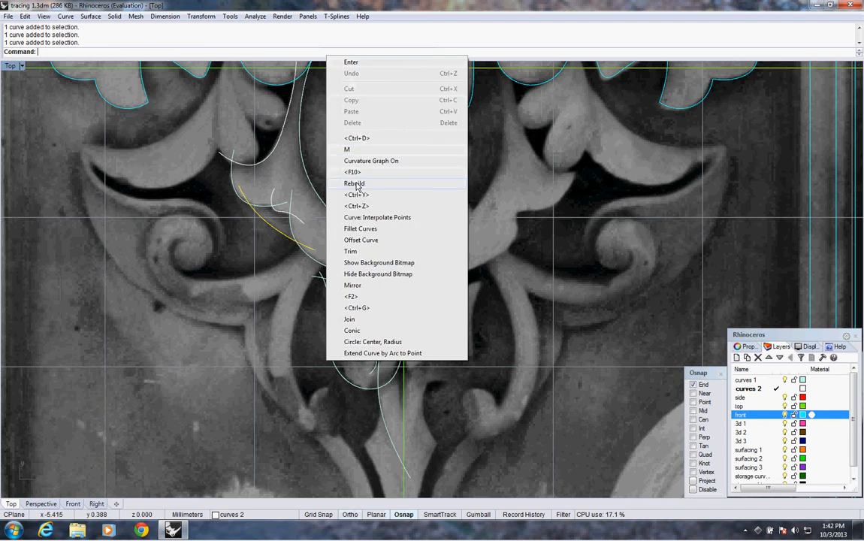
left_click(354, 156)
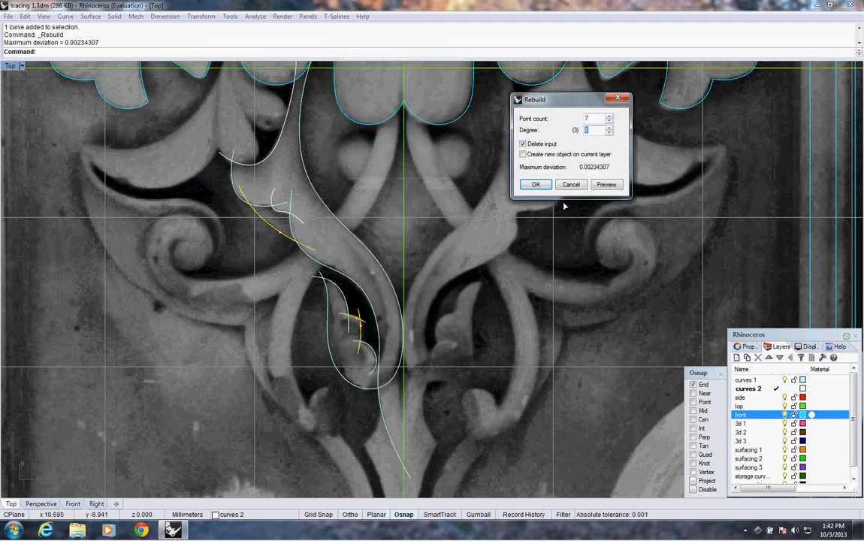
left_click_drag(592, 119, 564, 131)
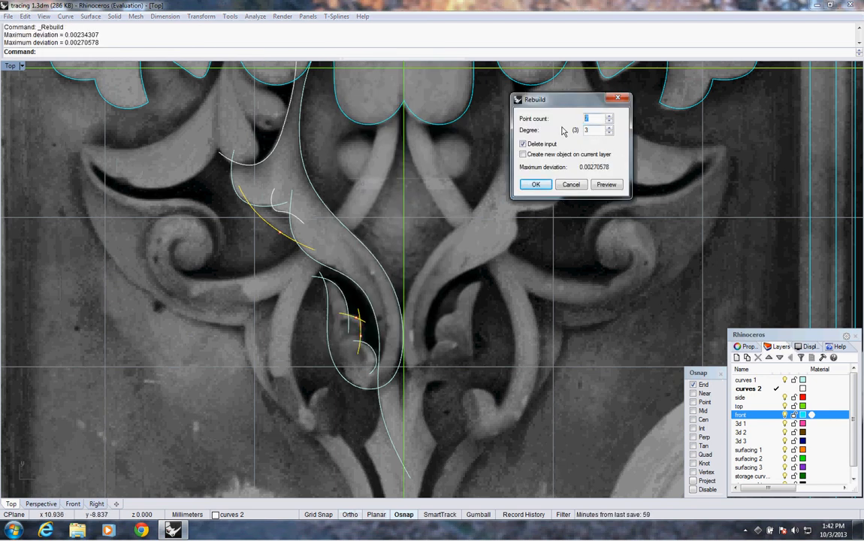
left_click(538, 185)
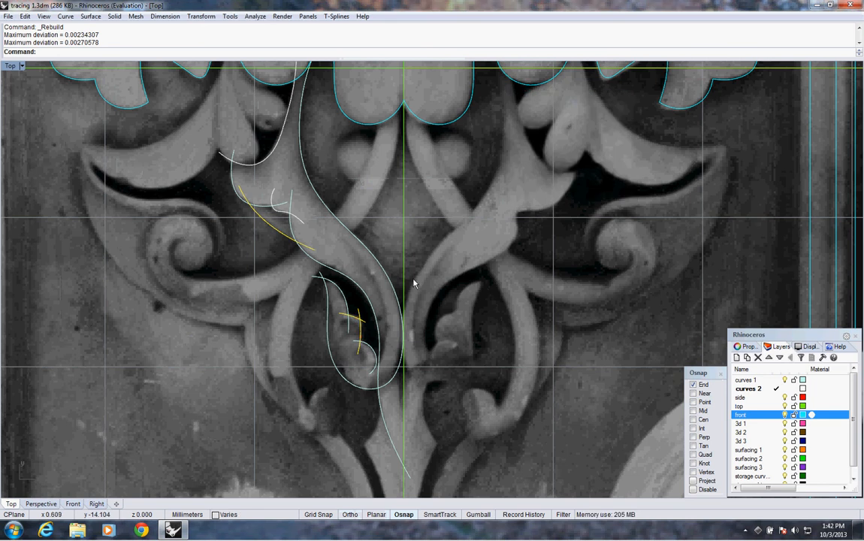
Step: Move the small leaf's short crosswise lobe curve slightly up and to the right to follow the photo
scroll(415, 283, "up", 5)
scroll(350, 334, "up", 3)
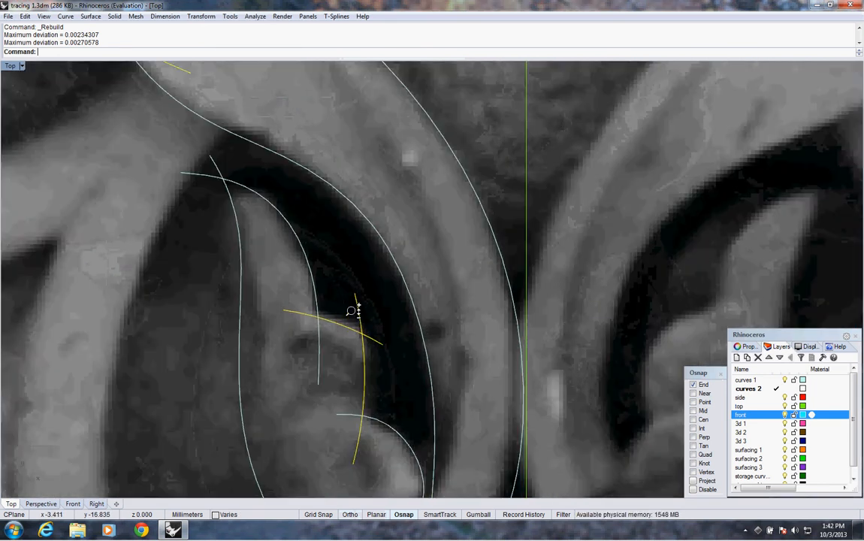
key("Escape")
left_click(351, 338)
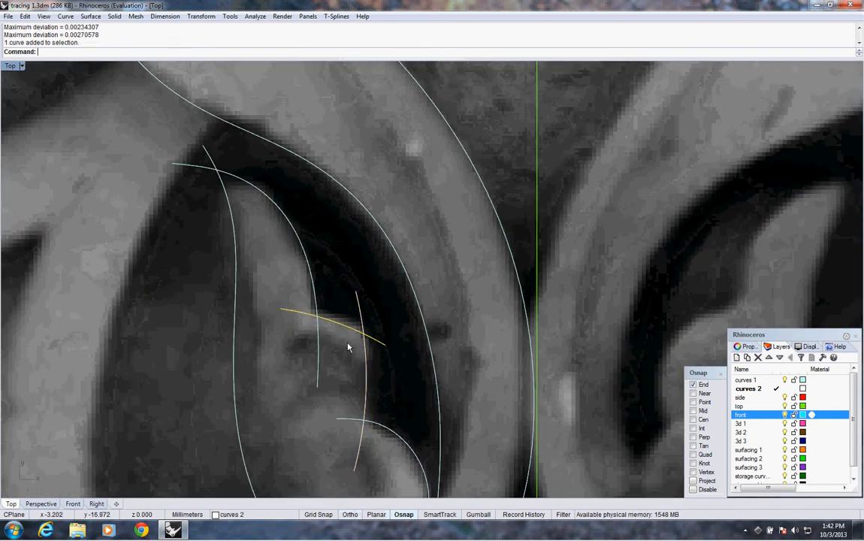
type("M")
key("Return")
left_click(346, 349)
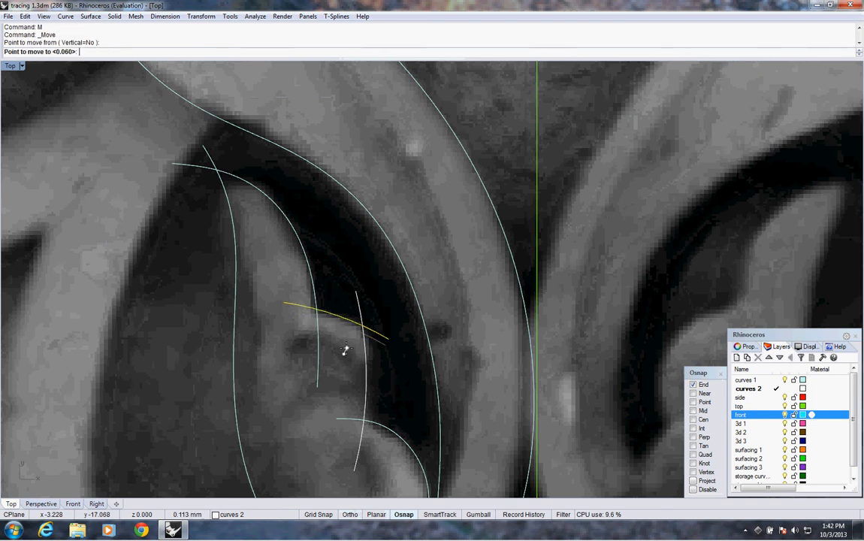
left_click(346, 350)
scroll(340, 293, "down", 2)
scroll(340, 293, "down", 5)
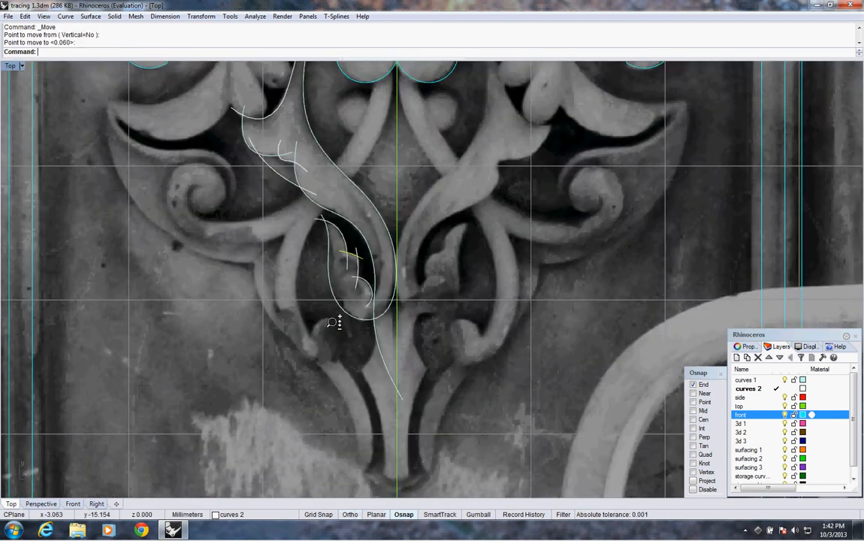
scroll(331, 341, "up", 5)
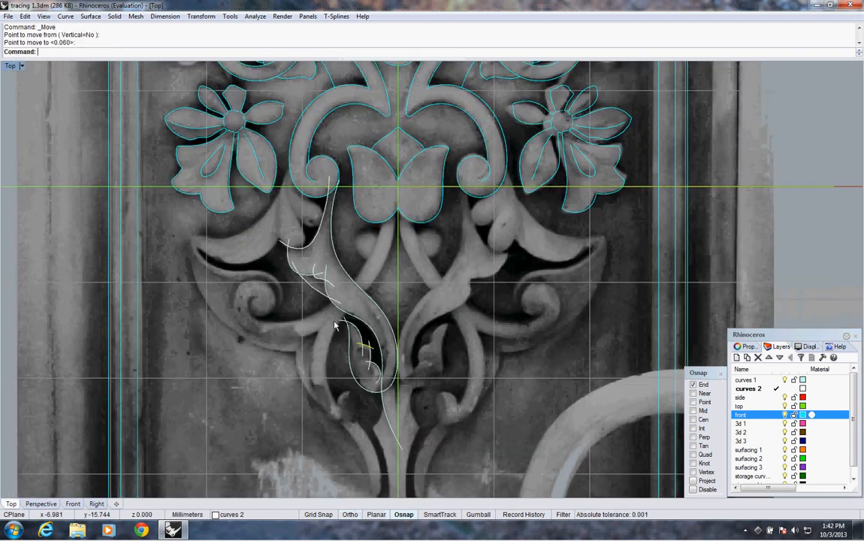
left_click(325, 308)
scroll(350, 284, "up", 2)
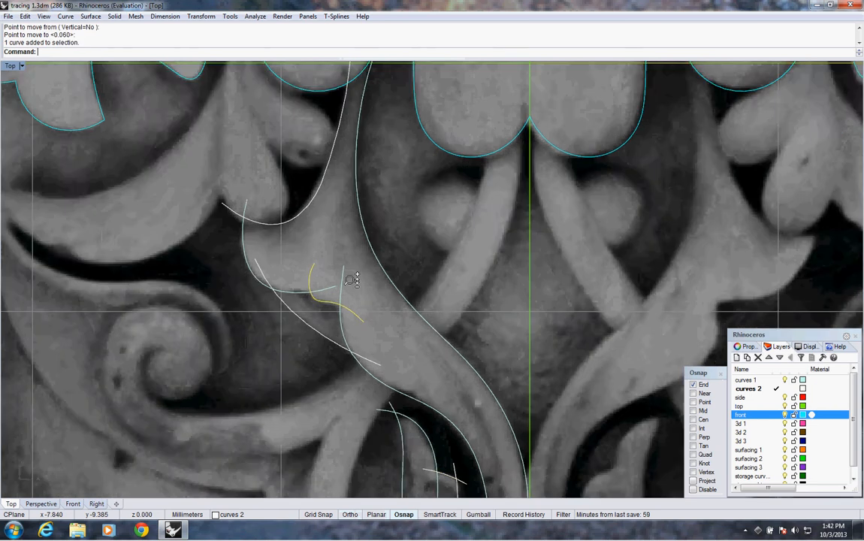
scroll(349, 285, "down", 3)
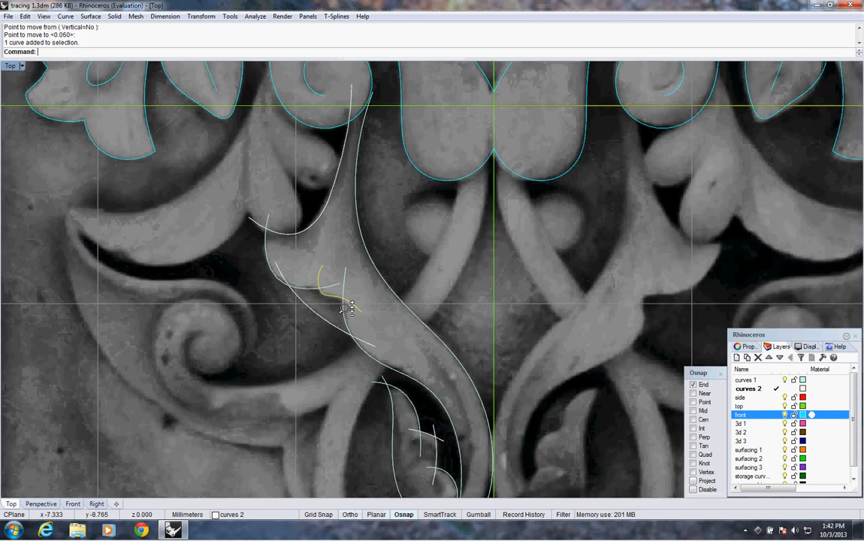
scroll(357, 312, "up", 1)
key("Escape")
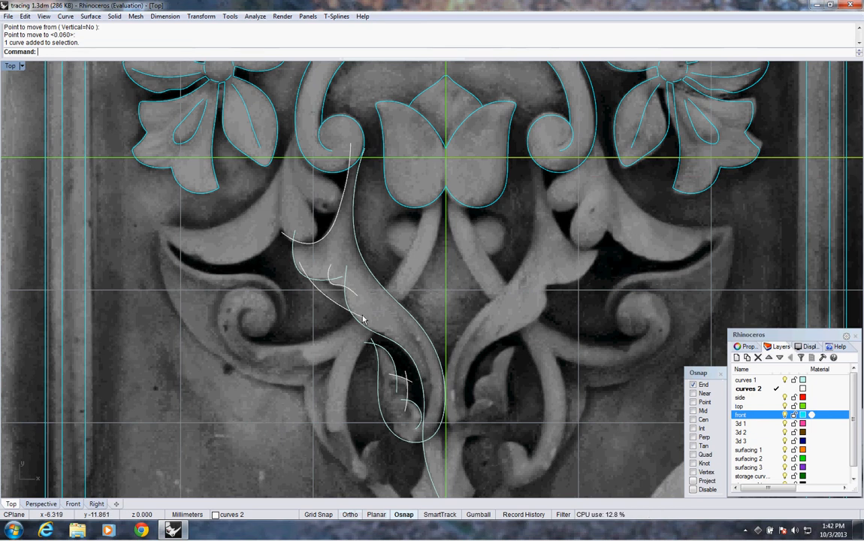
Step: Try to fillet the upper leaf's left lobe curve with its upper edge curve at radius 0
right_click(139, 52)
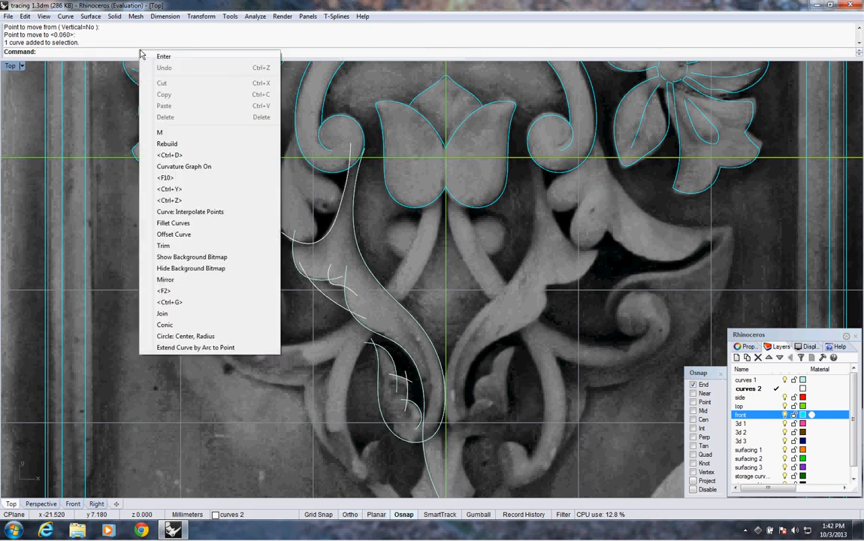
left_click(167, 224)
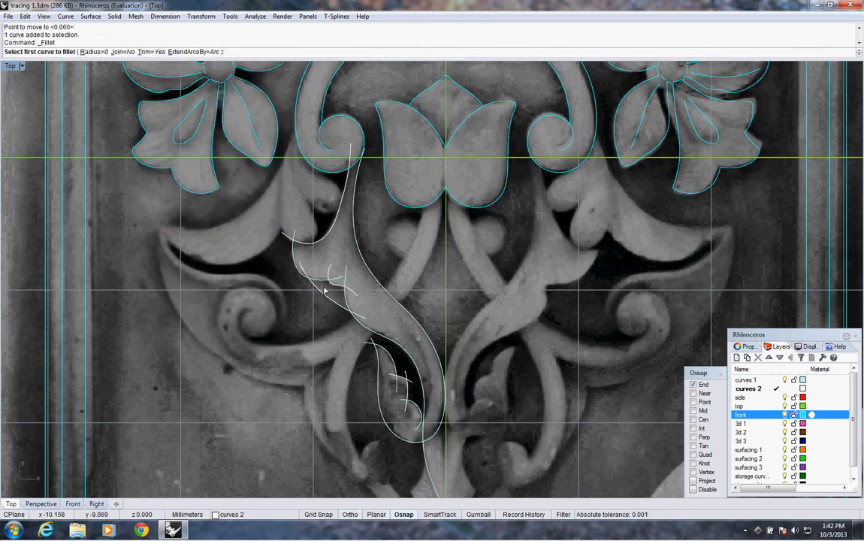
left_click(297, 253)
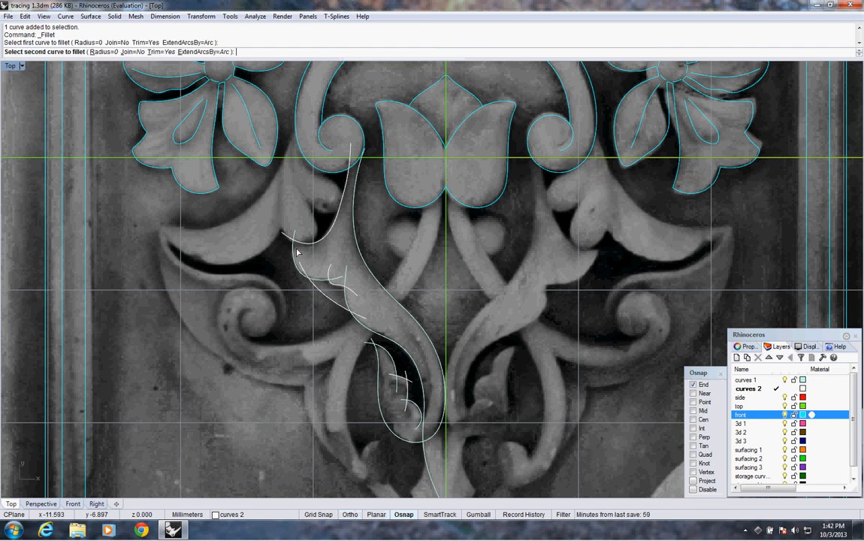
left_click(316, 237)
scroll(344, 197, "up", 2)
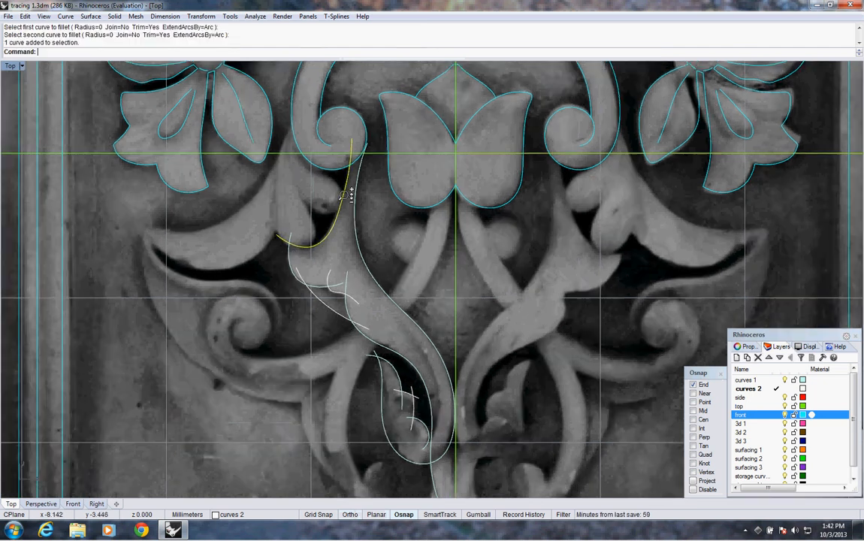
Step: Rebuild the upper leaf's upper edge curve, which runs up to the scroll, with 9 points and display its control points
right_click(342, 102)
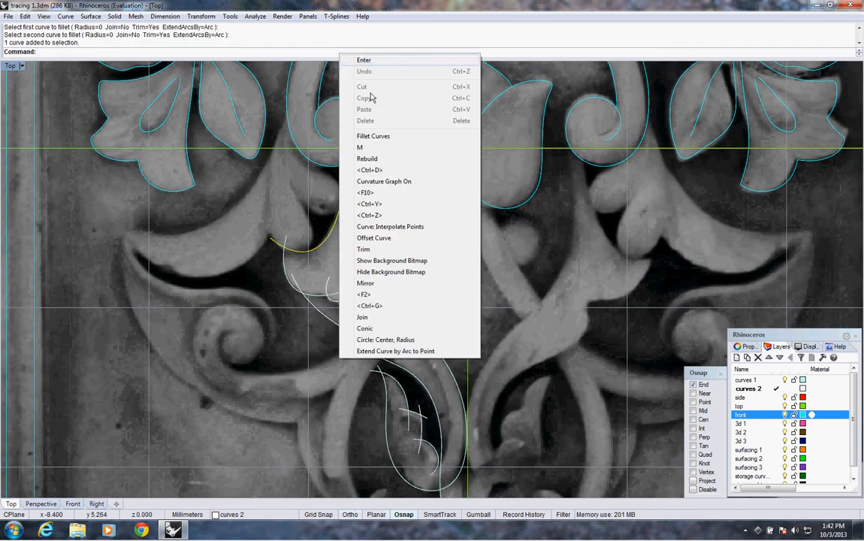
left_click(368, 159)
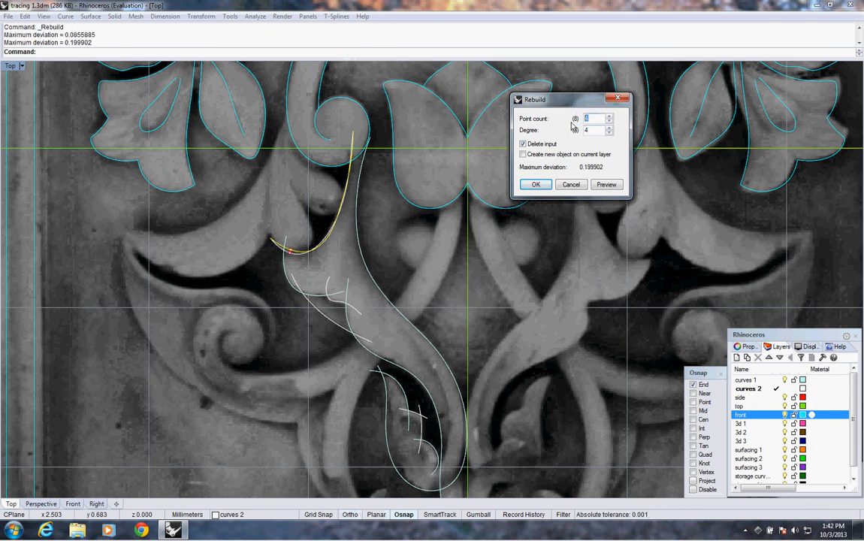
left_click(531, 185)
scroll(369, 222, "up", 3)
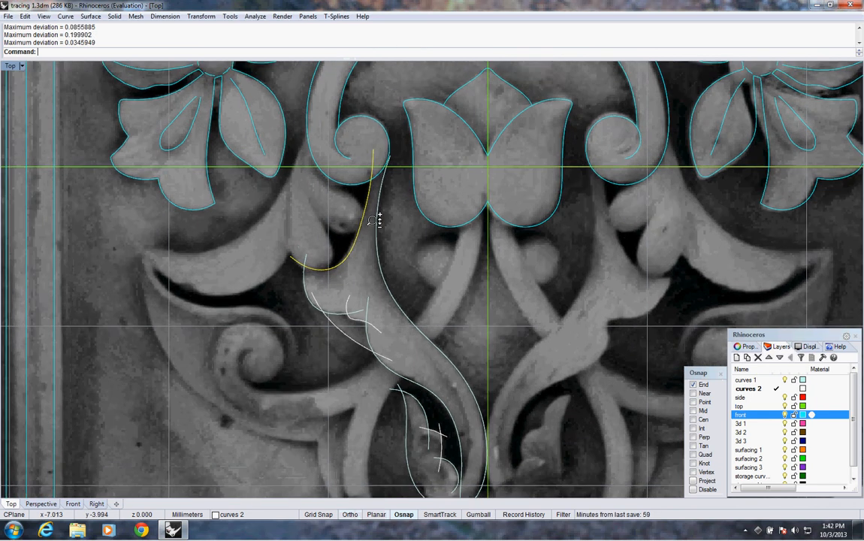
key("F10")
scroll(365, 256, "up", 1)
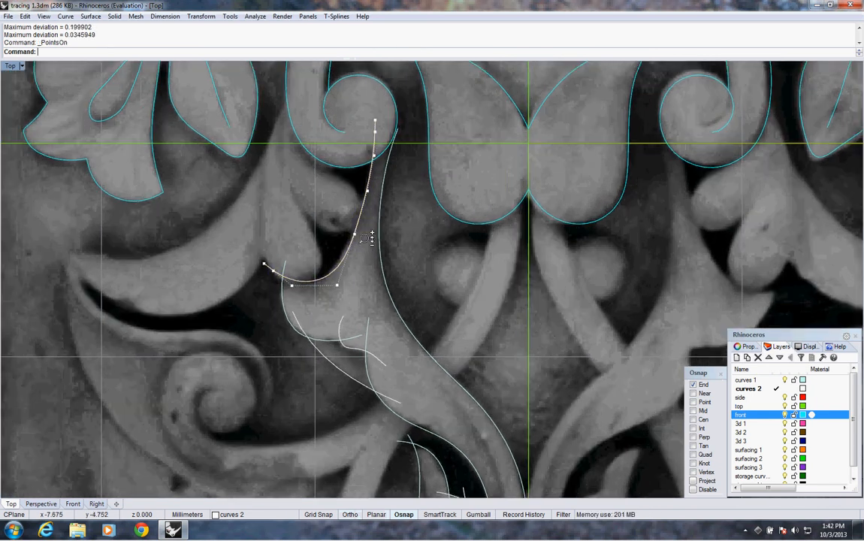
Step: Shift the two control points at the lower bend of the upper edge curve slightly upward to match the photo, then hide the points
left_click(338, 287)
type("m")
key("Return")
left_click(343, 283)
left_click(343, 285)
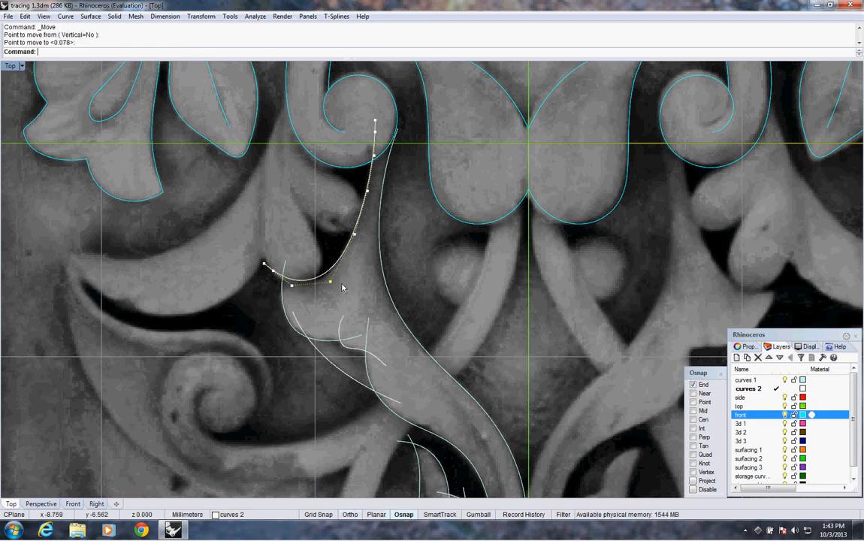
left_click(293, 286)
type("m")
key("Return")
left_click(301, 299)
left_click(304, 297)
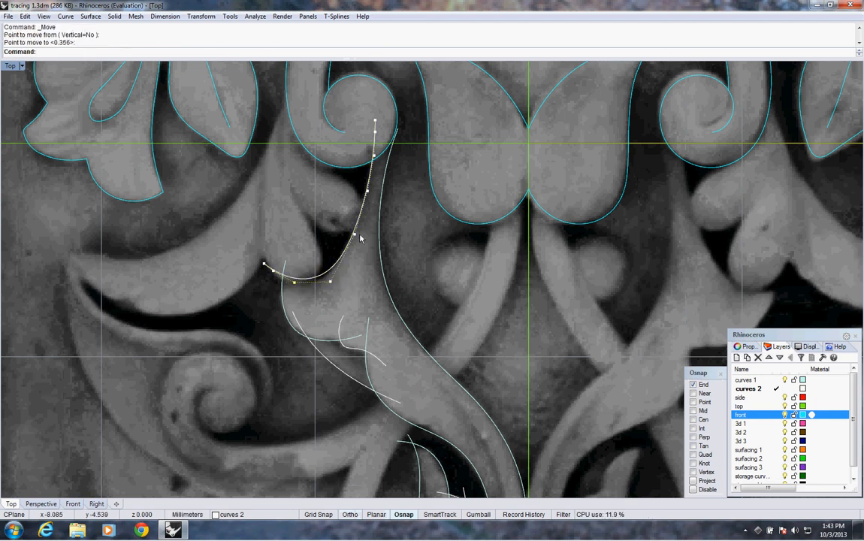
scroll(360, 238, "down", 3)
key("Escape")
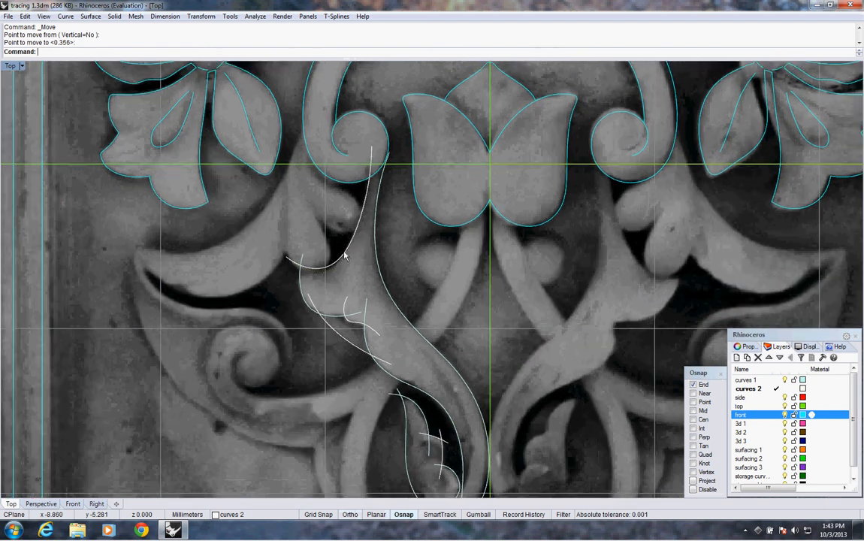
Step: Fillet the upper leaf's upper edge curve and left lobe curve at radius 0 to form a sharp tip
left_click(339, 268)
middle_click(231, 58)
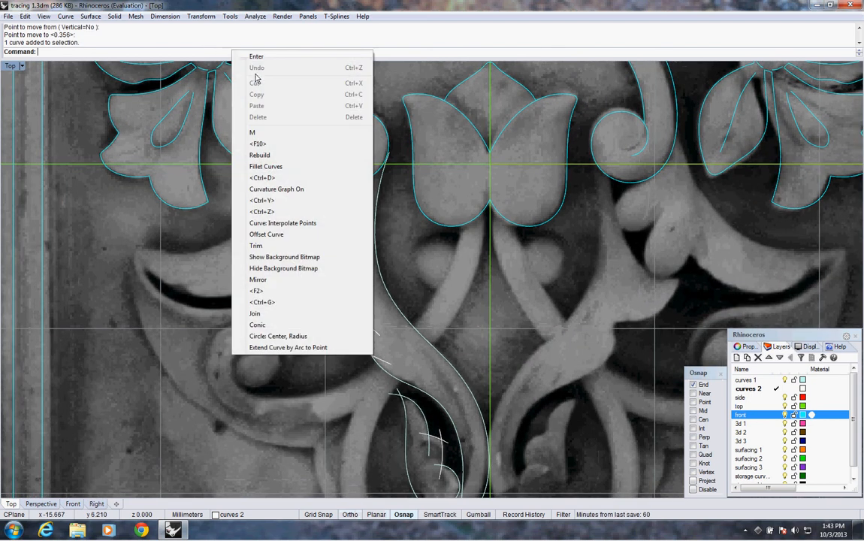
left_click(253, 168)
left_click(301, 281)
left_click(296, 265)
Step: Fillet the small leaf's crossing lobe curves in pairs at radius 0 to form sharp corners along its outline
right_click_drag(407, 391, 367, 303)
right_click(375, 305)
left_click(397, 333)
left_click(400, 335)
right_click(401, 336)
left_click(403, 334)
left_click(405, 348)
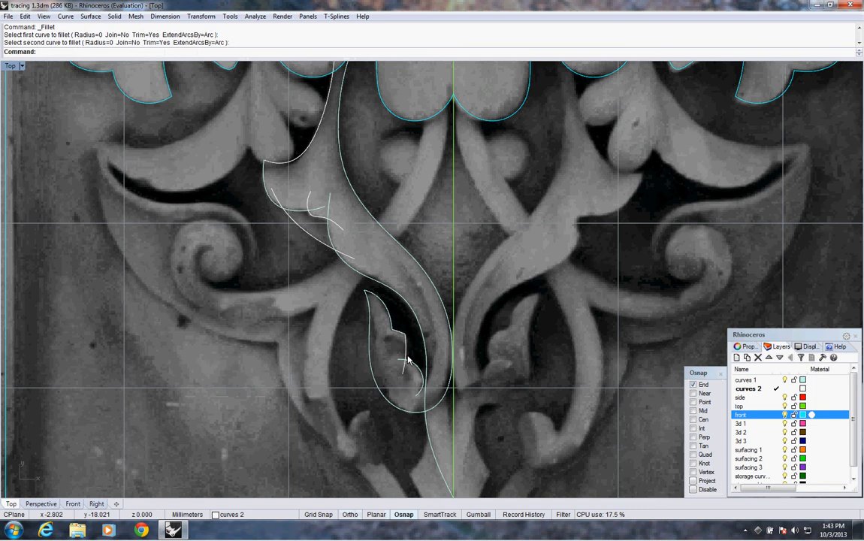
right_click(408, 360)
left_click(406, 360)
left_click(410, 366)
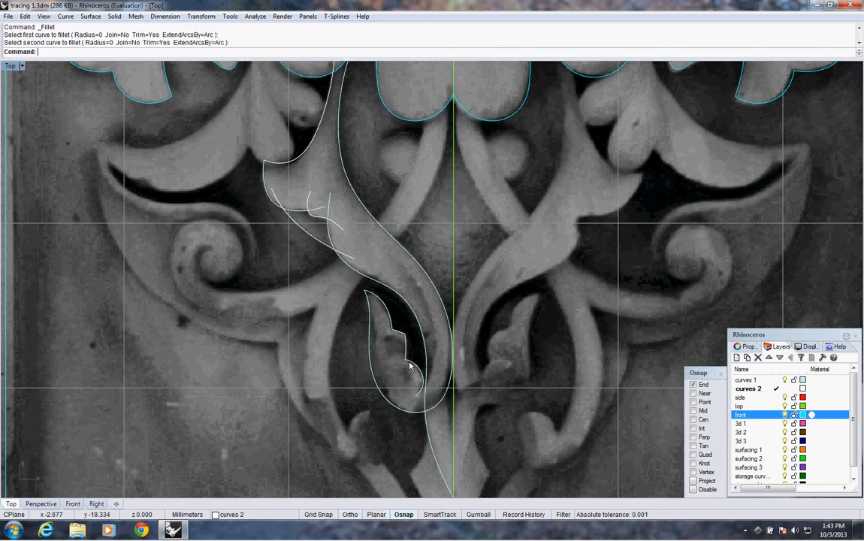
Step: Fillet the upper leaf's short middle lobe curve at radius 0 with the left lobe curve and with the stem edge curve
scroll(421, 367, "up", 1)
scroll(412, 383, "down", 3)
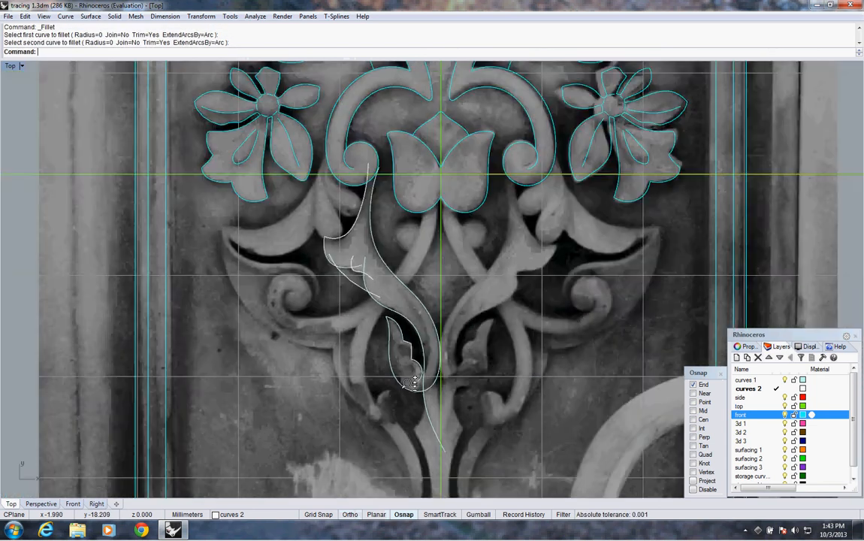
scroll(382, 352, "up", 2)
scroll(381, 348, "up", 4)
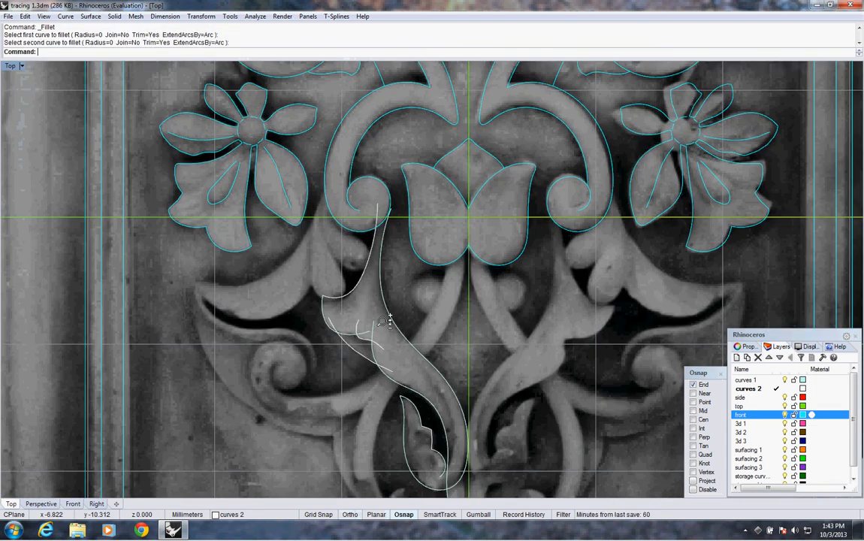
right_click_drag(377, 330, 373, 310)
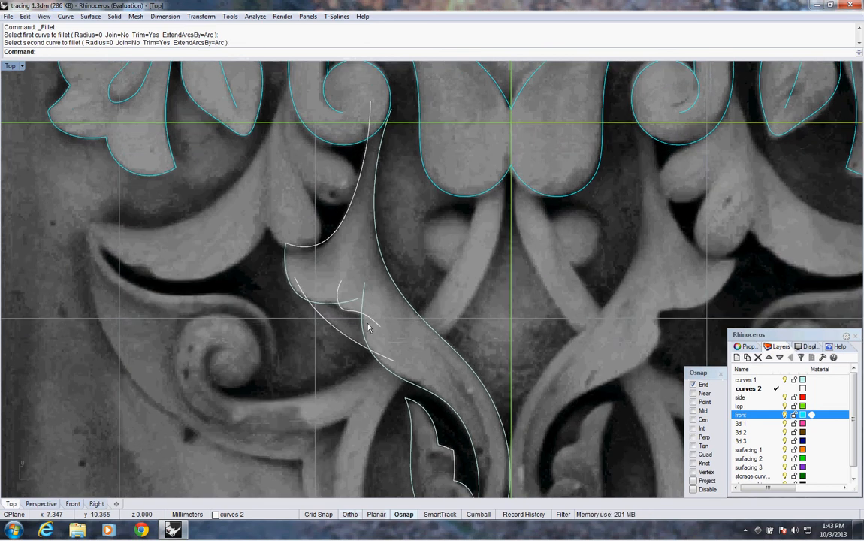
key("Return")
left_click(338, 304)
left_click(334, 309)
right_click(348, 311)
left_click(353, 314)
left_click(363, 329)
Step: Draw two small circles centred on the upper leaf's two notch corners, the first with a radius of about 0.29 mm
right_click_drag(386, 320, 376, 357, "ctrl")
right_click_drag(382, 314, 409, 261, "ctrl")
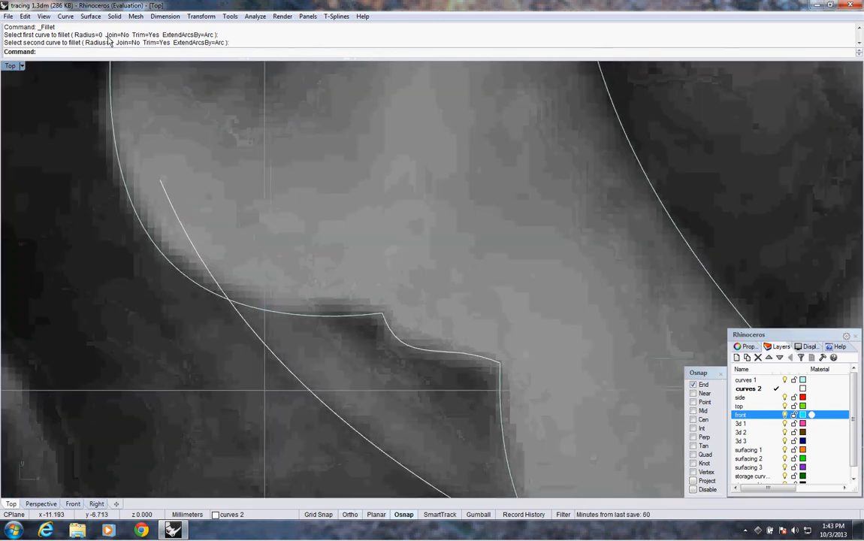
left_click(65, 17)
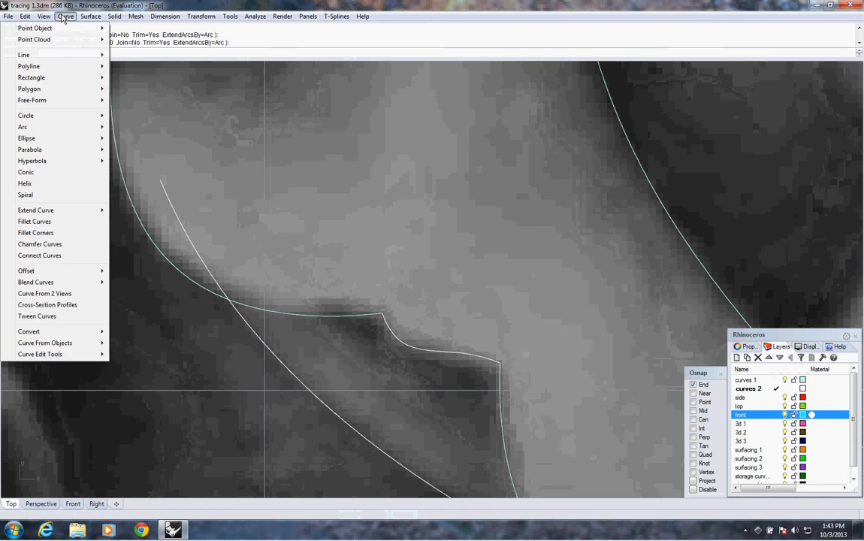
left_click(363, 236)
scroll(367, 235, "down", 5)
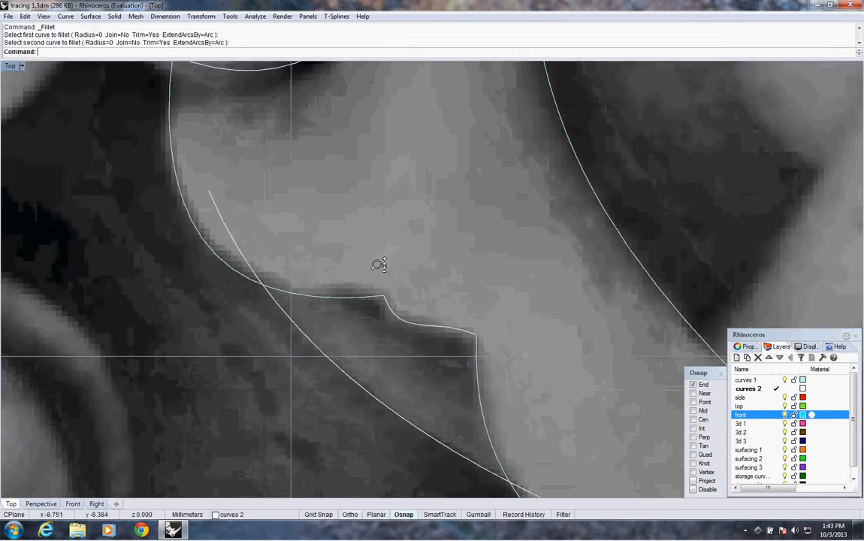
scroll(379, 262, "up", 2)
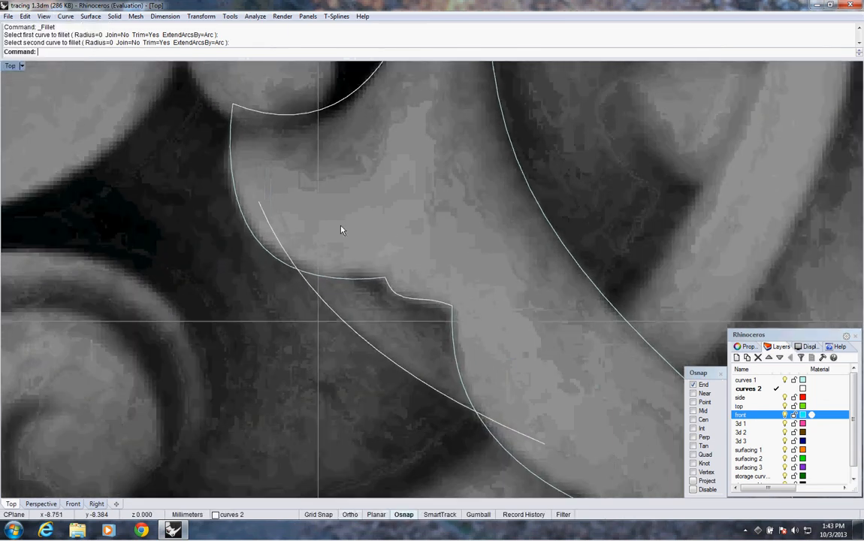
left_click(65, 16)
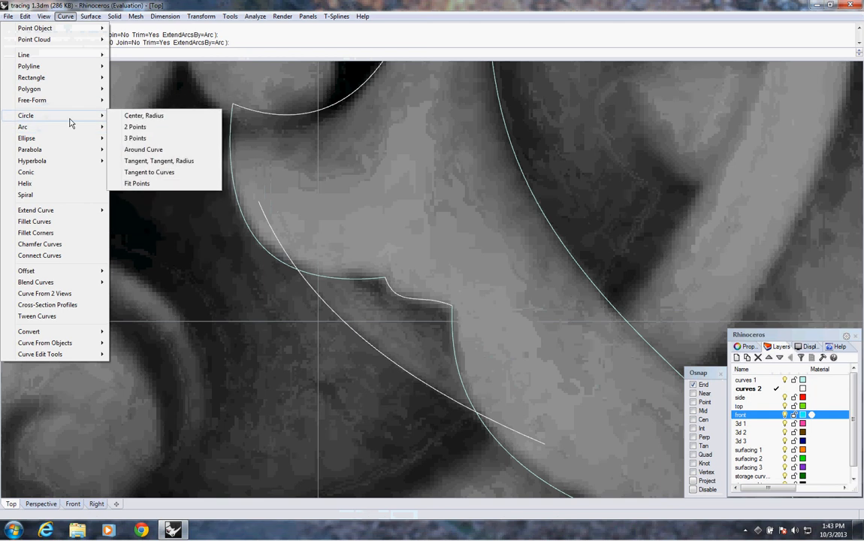
left_click(139, 118)
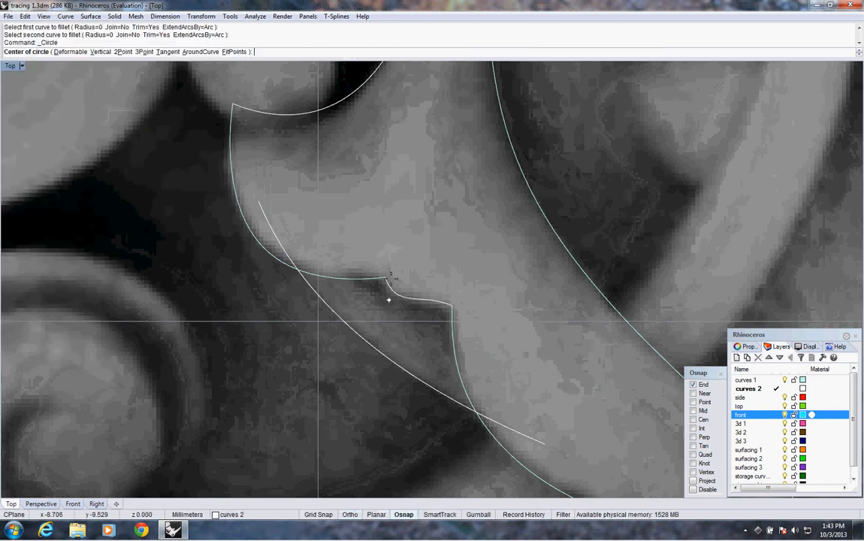
left_click(384, 279)
key("Return")
key("Return")
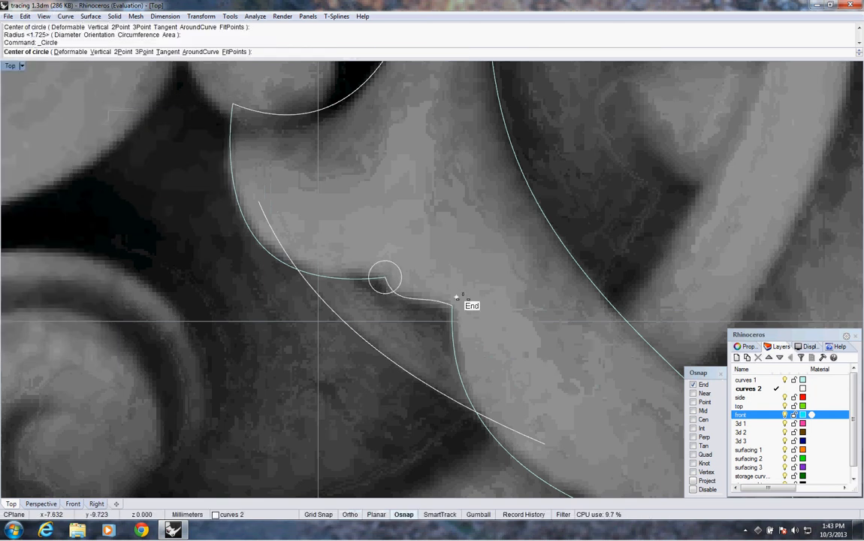
left_click(452, 305)
key("Return")
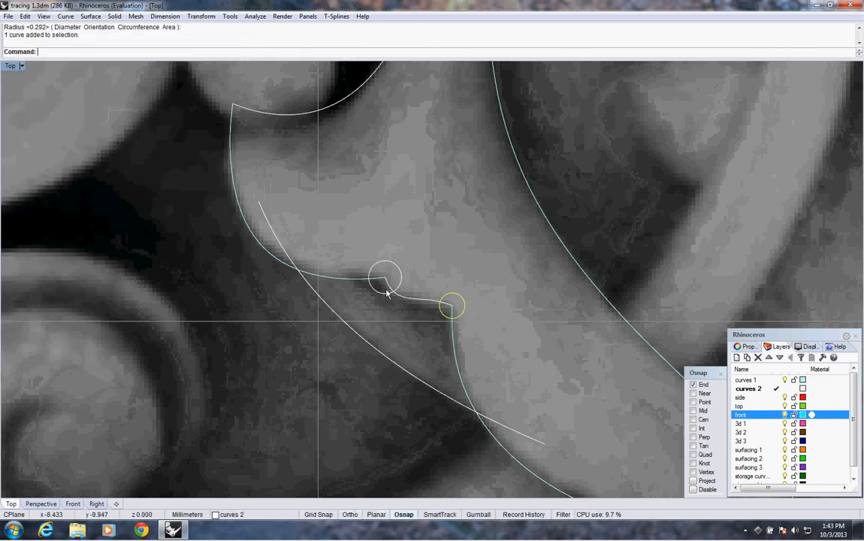
Step: Trim away the curve ends inside the two small circles at the upper leaf's notch corners and delete the circles
left_click(394, 294, "shift")
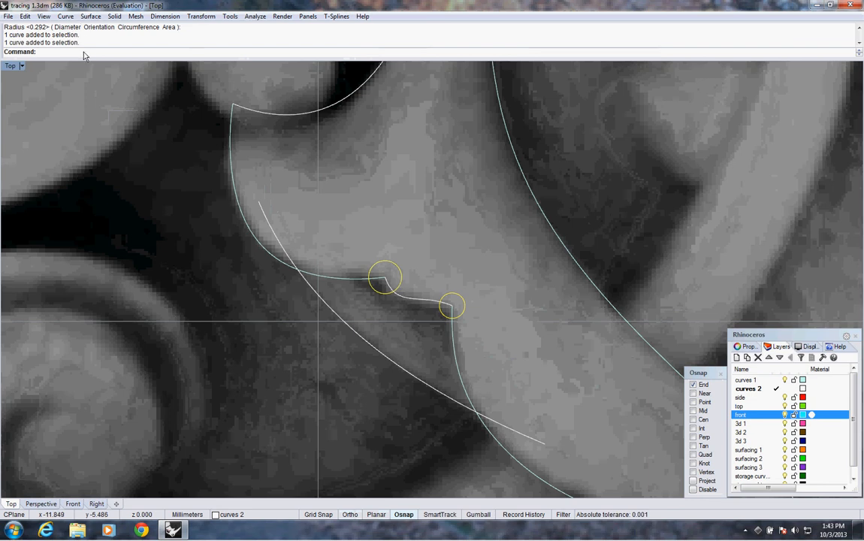
right_click(84, 55)
left_click(107, 259)
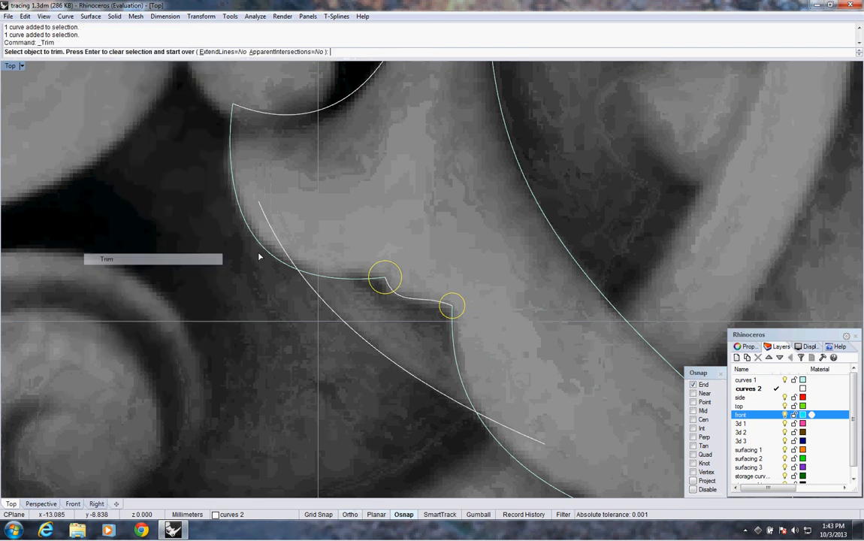
left_click(390, 286)
left_click(452, 315)
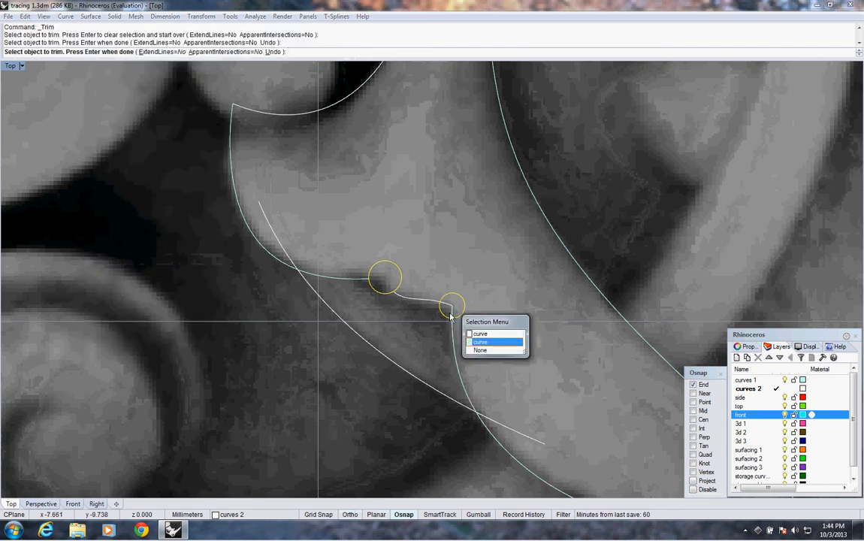
left_click(452, 315)
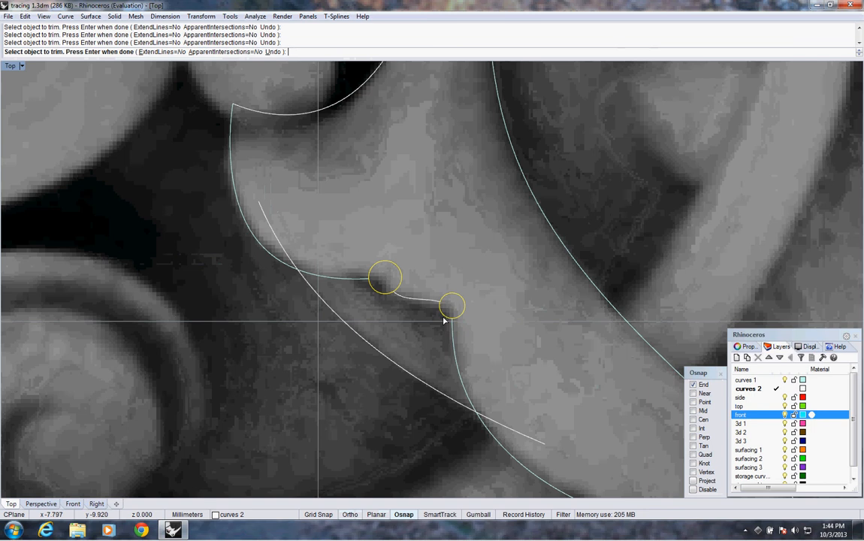
key("Return")
key("Delete")
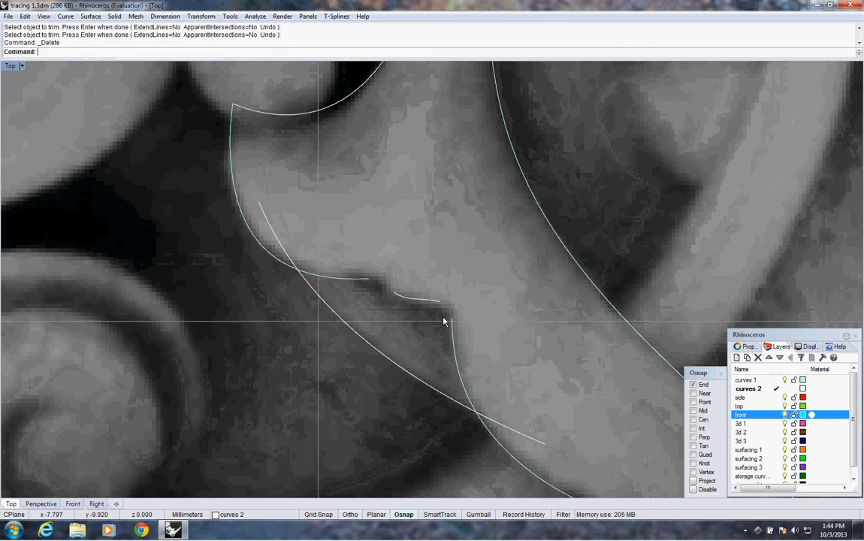
Step: Bridge the gap between the upper leaf's left lobe curve and short middle lobe curve with an adjustable curvature-continuous blend
left_click(65, 17)
mouse_move(52, 282)
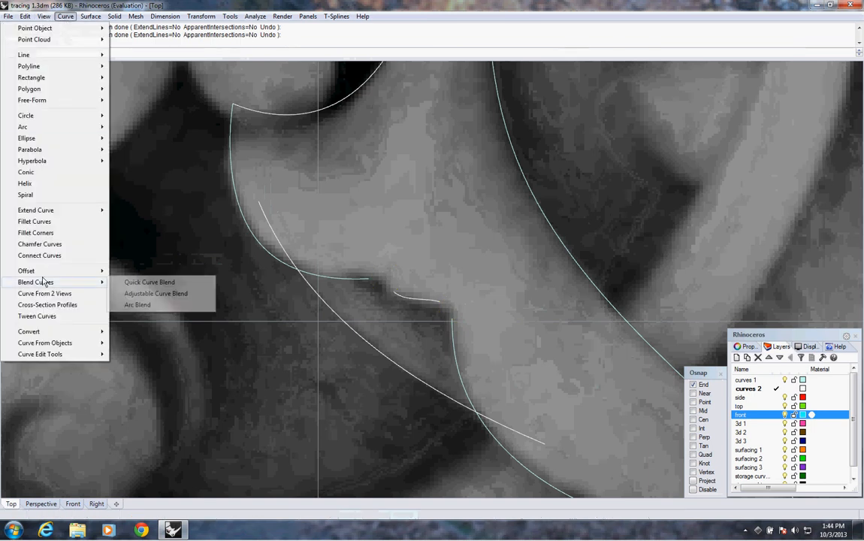
left_click(147, 293)
left_click(372, 282)
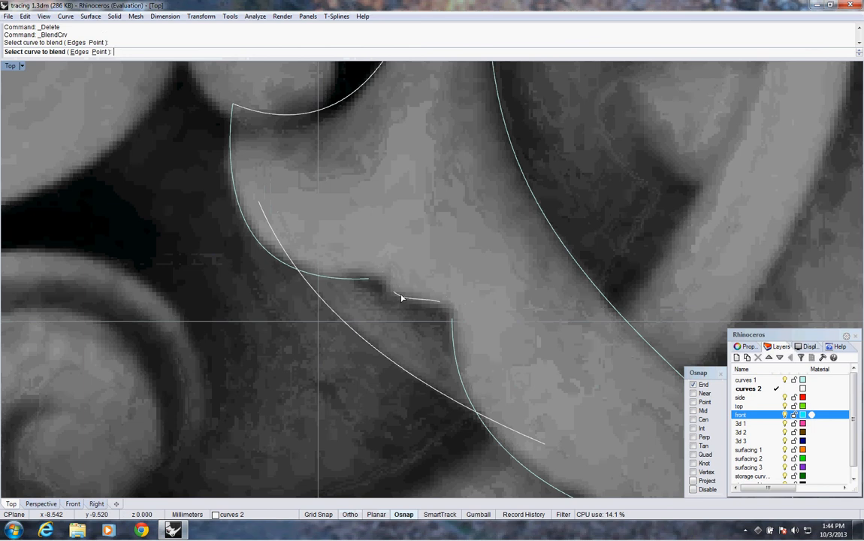
left_click(417, 302)
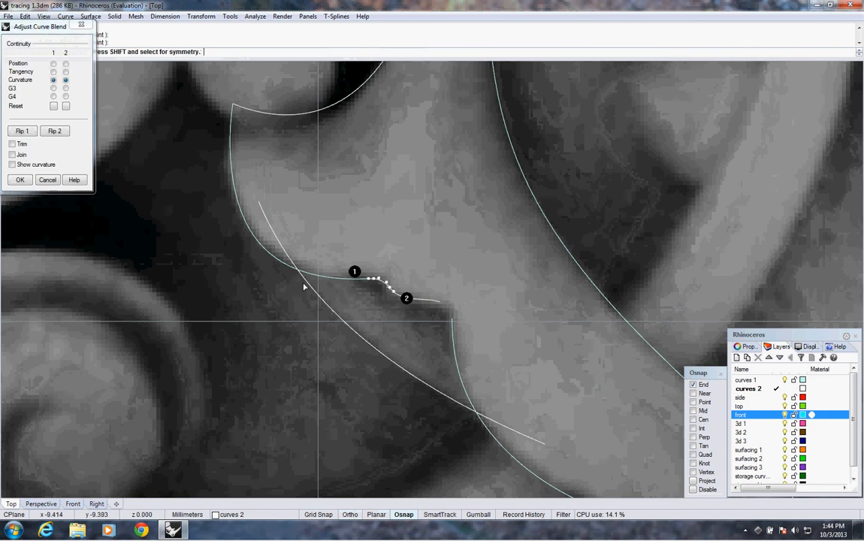
scroll(378, 308, "up", 3)
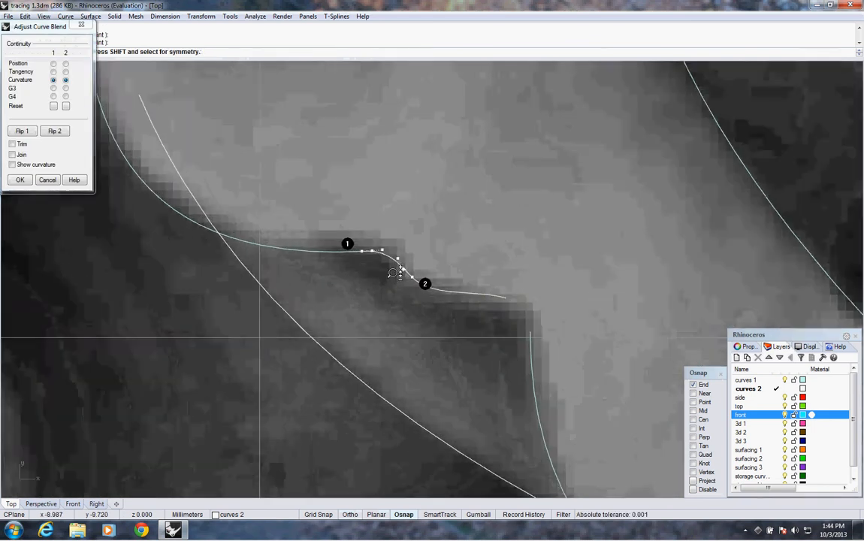
scroll(444, 302, "down", 2)
right_click(444, 298)
Step: Add a second curvature-continuous blend between the short middle lobe curve and the stem edge curve
right_click(445, 298)
left_click(454, 300)
left_click(481, 347)
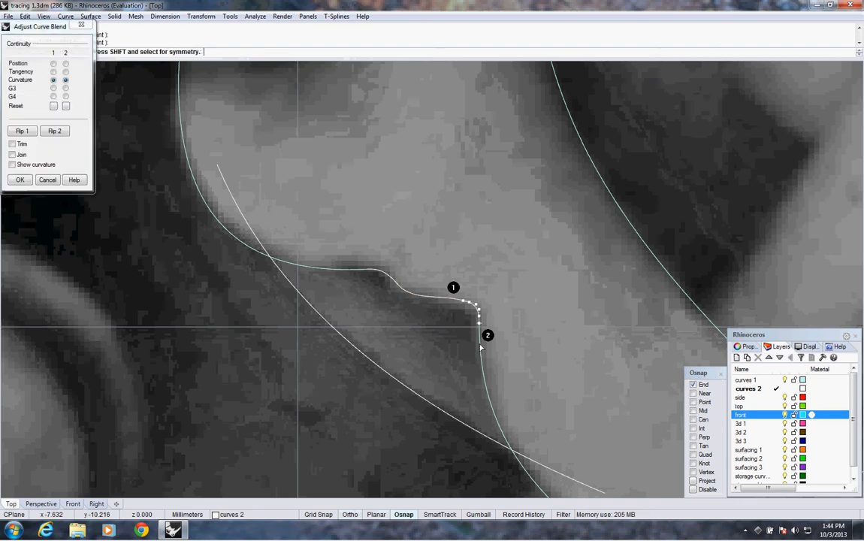
right_click(511, 308)
Step: Draw a small arc tangent to the two curves meeting at the small leaf's outer middle corner, choosing the side that rounds the corner
scroll(512, 309, "down", 3)
scroll(479, 334, "down", 4)
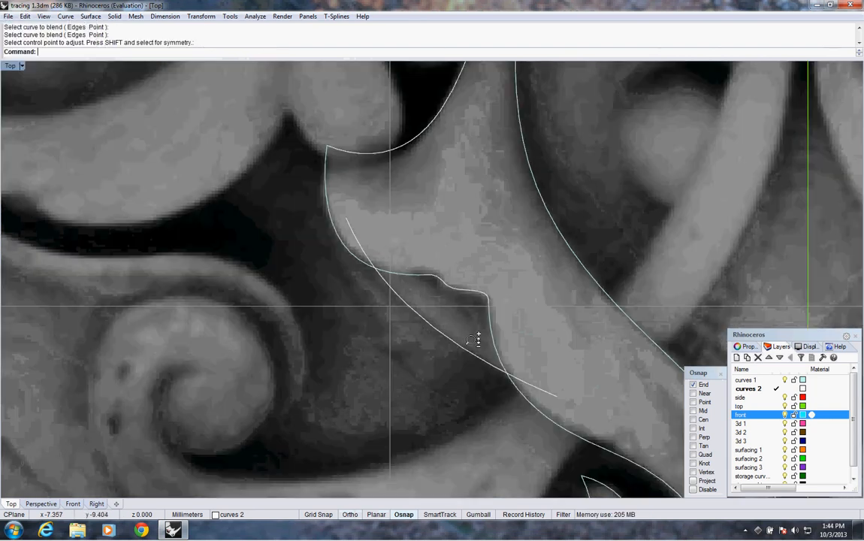
scroll(436, 305, "up", 2)
right_click_drag(463, 288, 324, 205)
scroll(434, 309, "down", 2)
right_click_drag(439, 417, 399, 346)
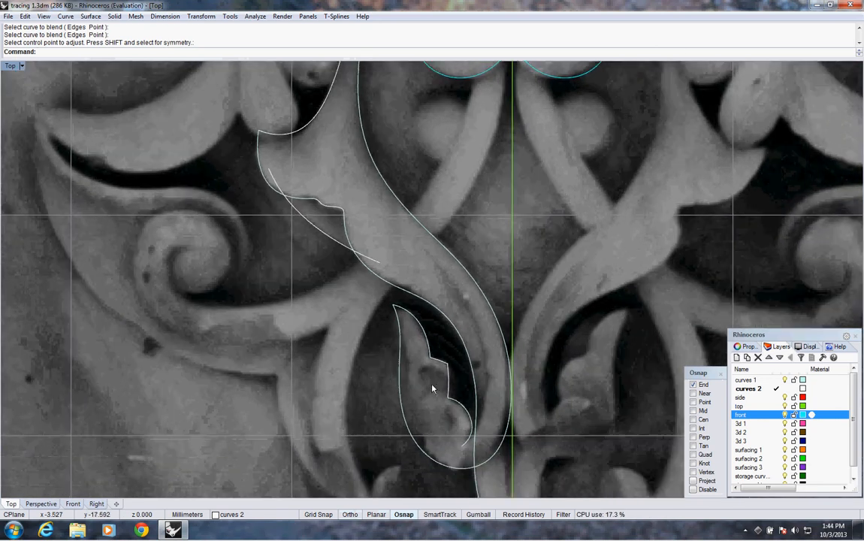
scroll(456, 388, "up", 3)
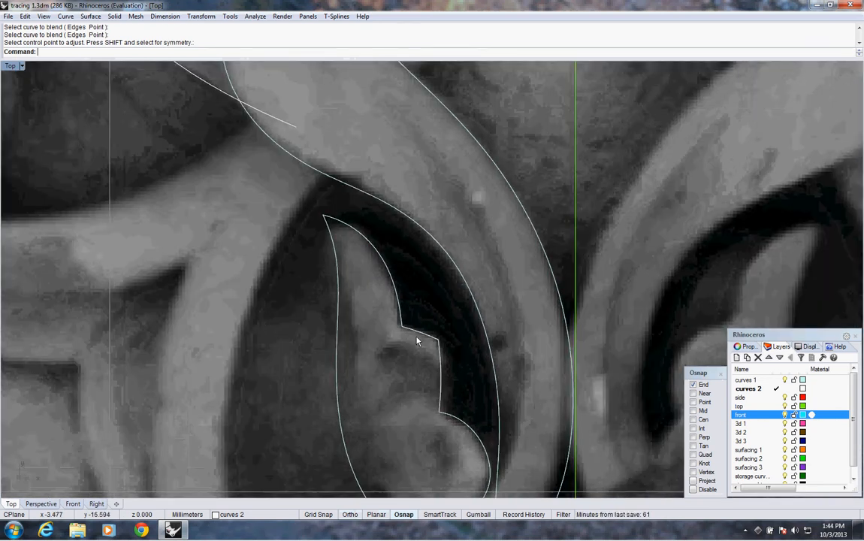
left_click(68, 18)
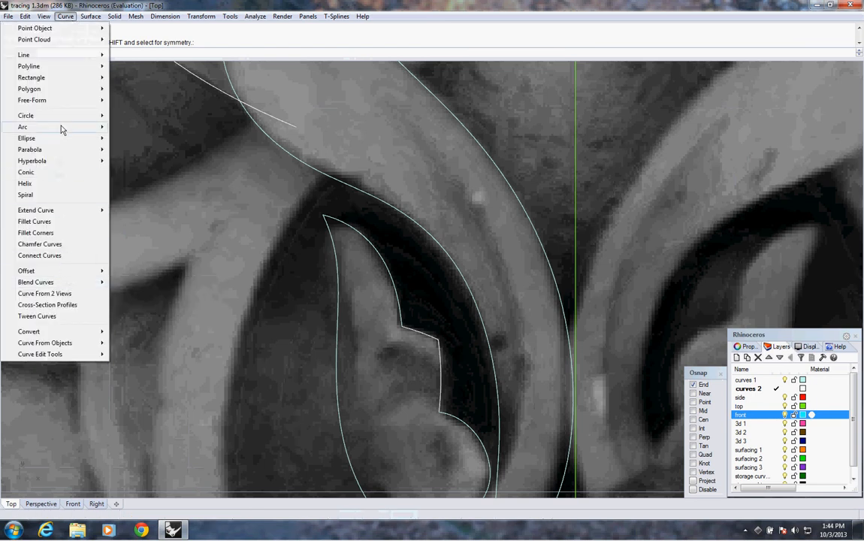
mouse_move(57, 126)
left_click(150, 194)
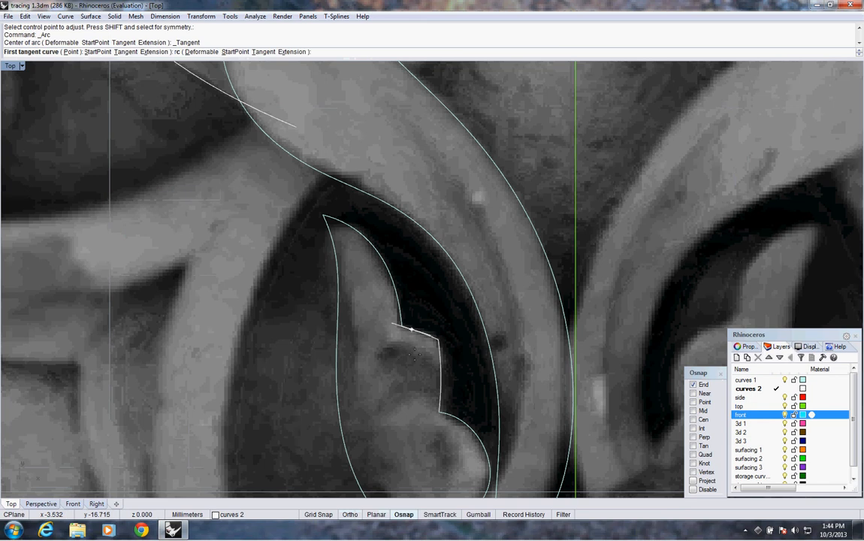
scroll(415, 351, "up", 3)
left_click(434, 323)
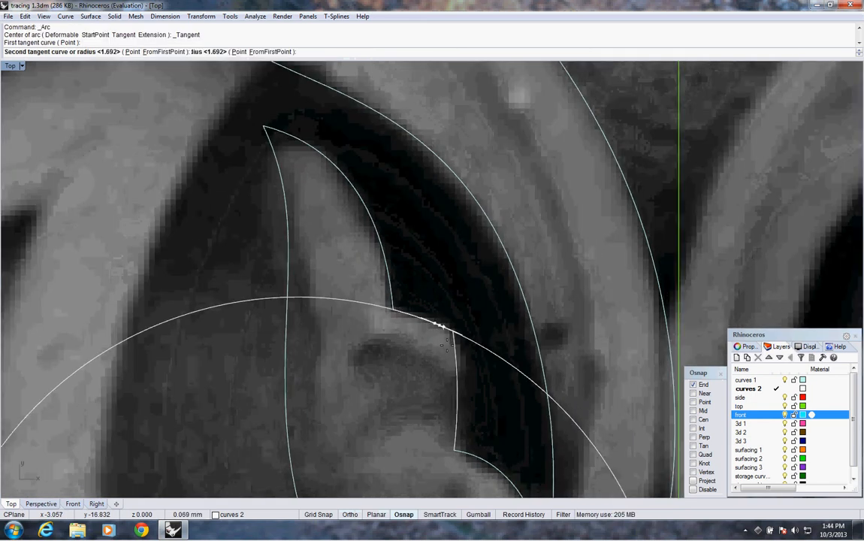
left_click(445, 342)
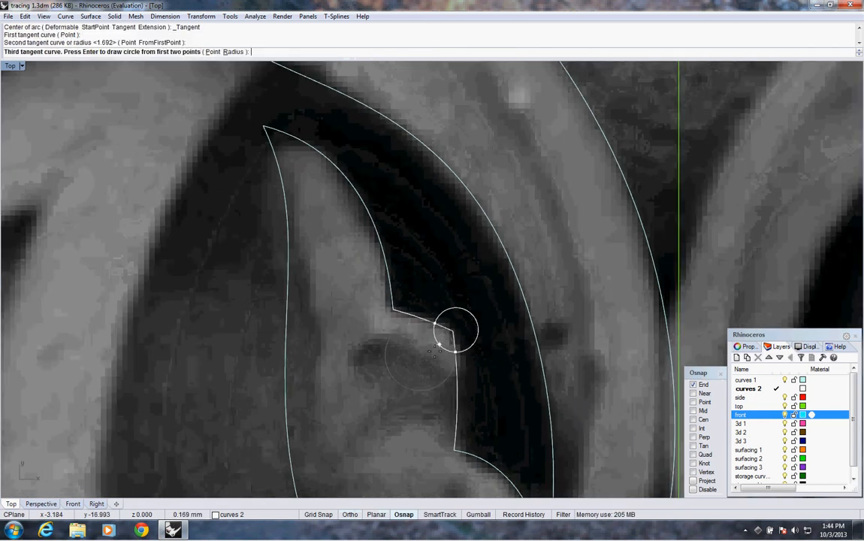
scroll(451, 342, "up", 2)
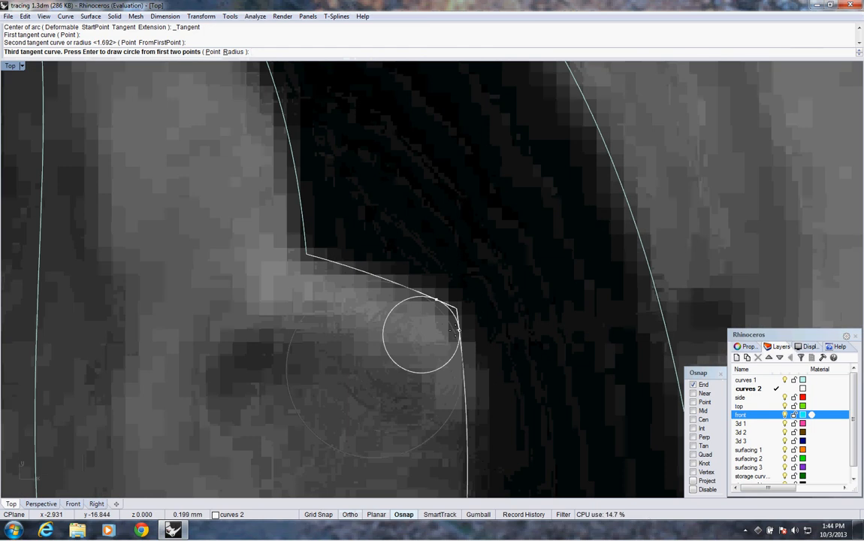
left_click(454, 331)
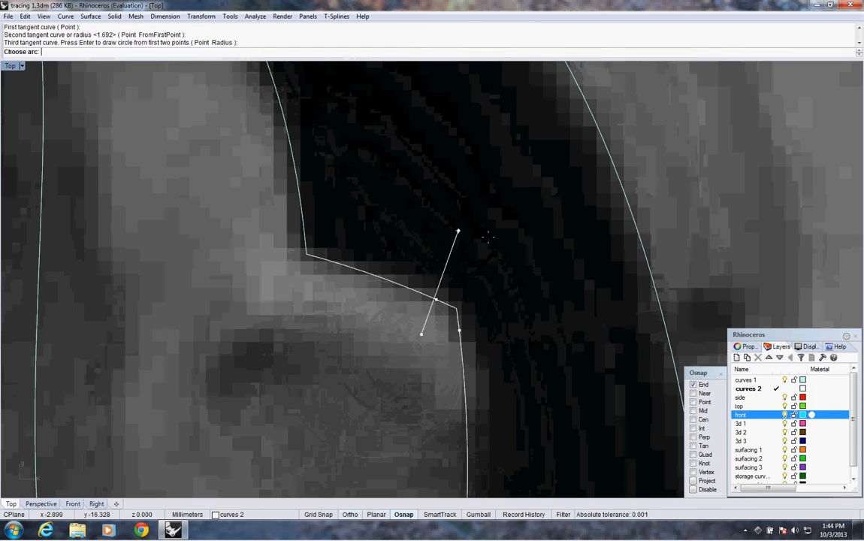
left_click(514, 275)
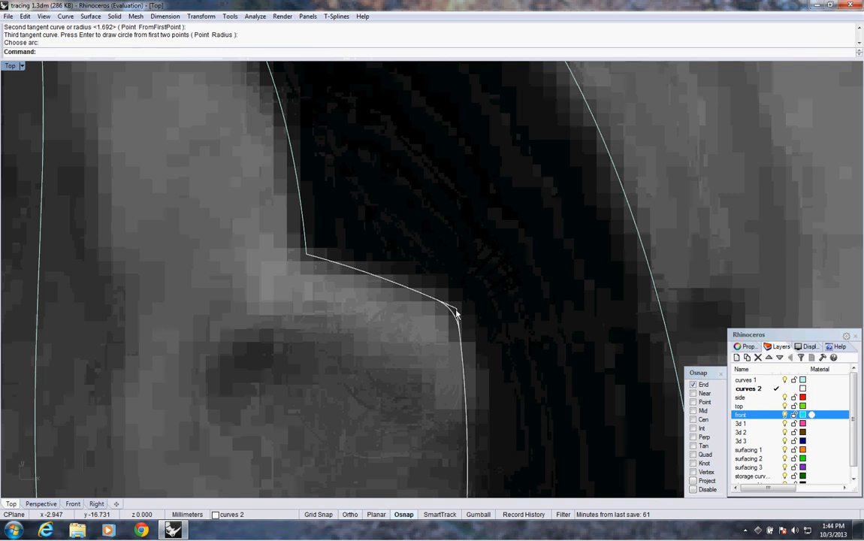
Step: Fillet the short lobe curve and the side lobe curve to the tangent arc at radius 0, trimming off the sharp corner
scroll(455, 310, "down", 3)
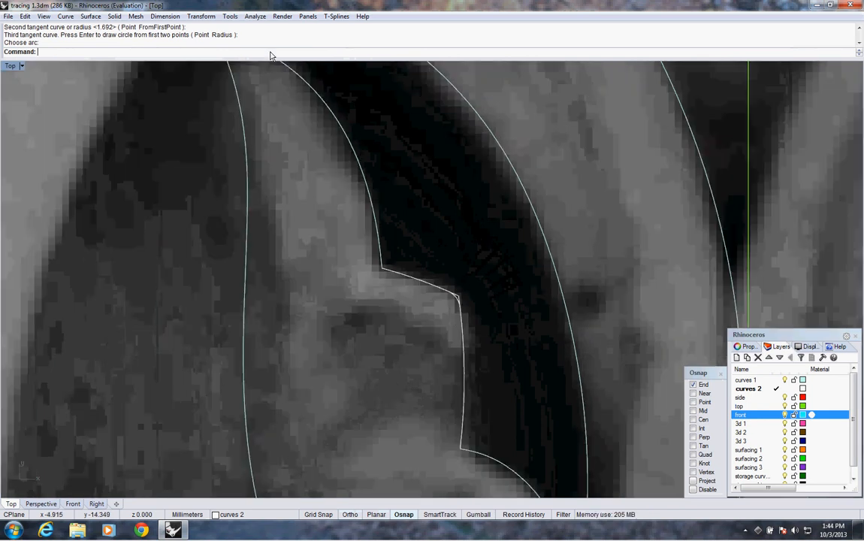
right_click(270, 54)
left_click(308, 179)
left_click(445, 291)
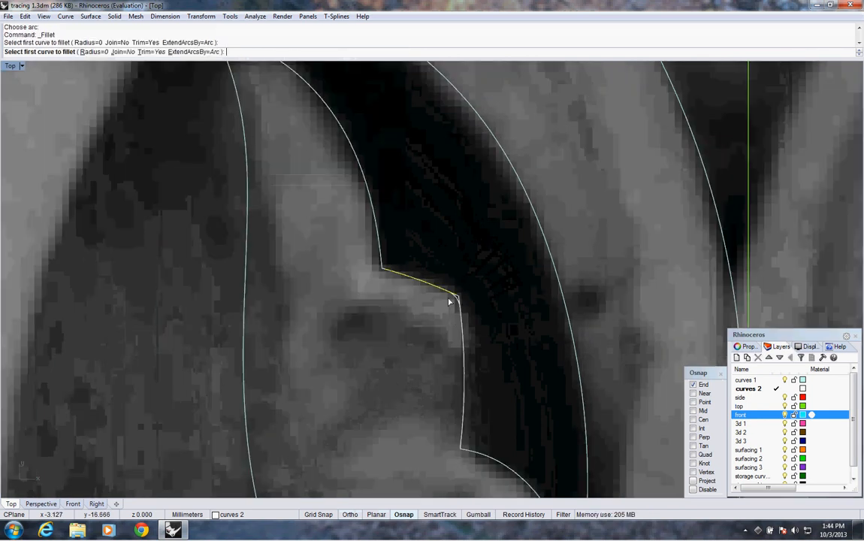
left_click(452, 305)
right_click(453, 307)
left_click(454, 305)
left_click(461, 323)
Step: Join the corner arc with its two neighbouring lobe curves into one curve
left_click(463, 331)
left_click(457, 303)
left_click(439, 285)
right_click(149, 52)
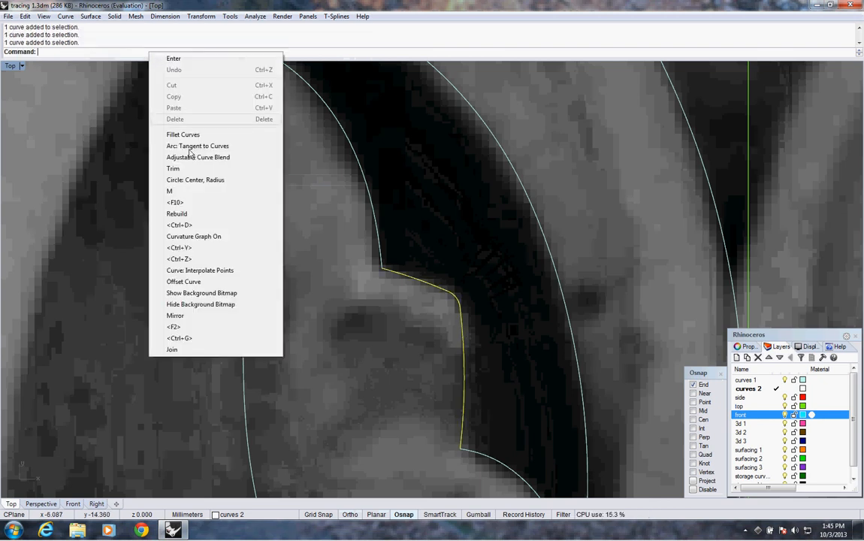
left_click(174, 349)
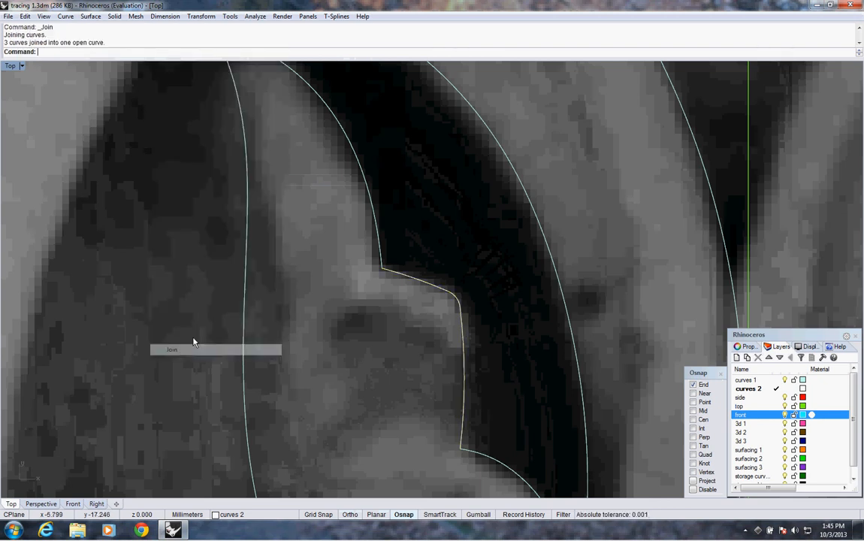
Step: Draw a circle centred on the small leaf's pointed upper tip, large enough to cut both edge curves
scroll(398, 319, "down", 4)
scroll(397, 319, "down", 3)
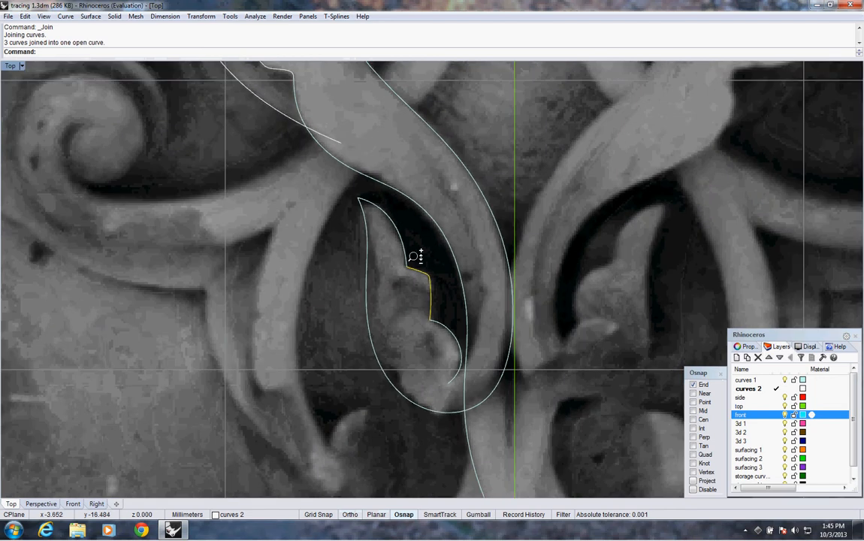
scroll(414, 257, "up", 3)
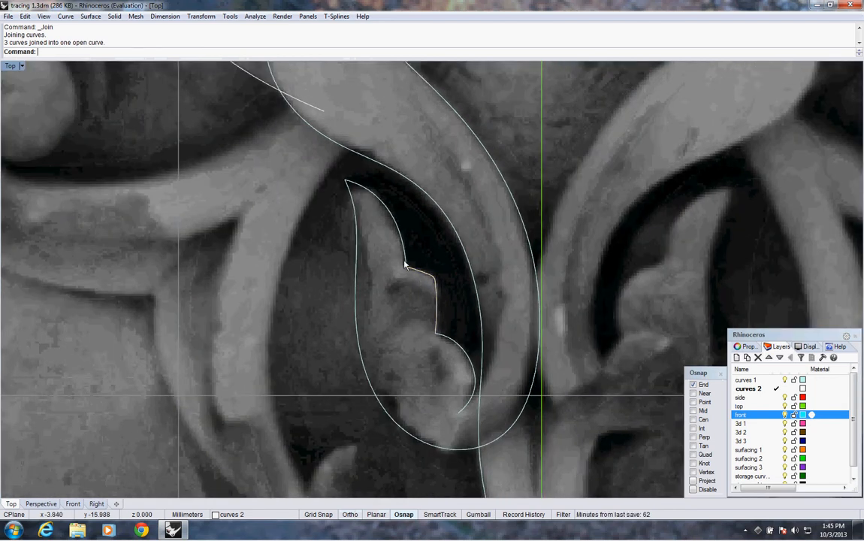
scroll(421, 278, "up", 5)
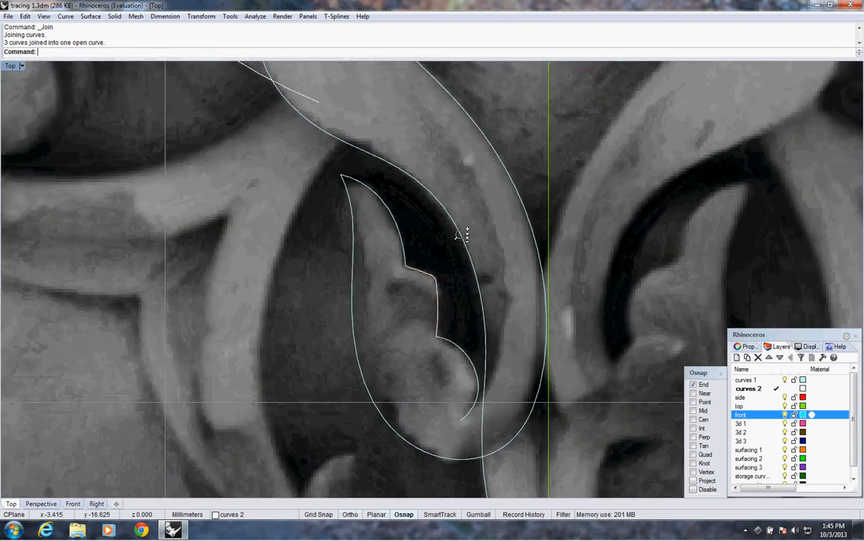
scroll(434, 279, "down", 5)
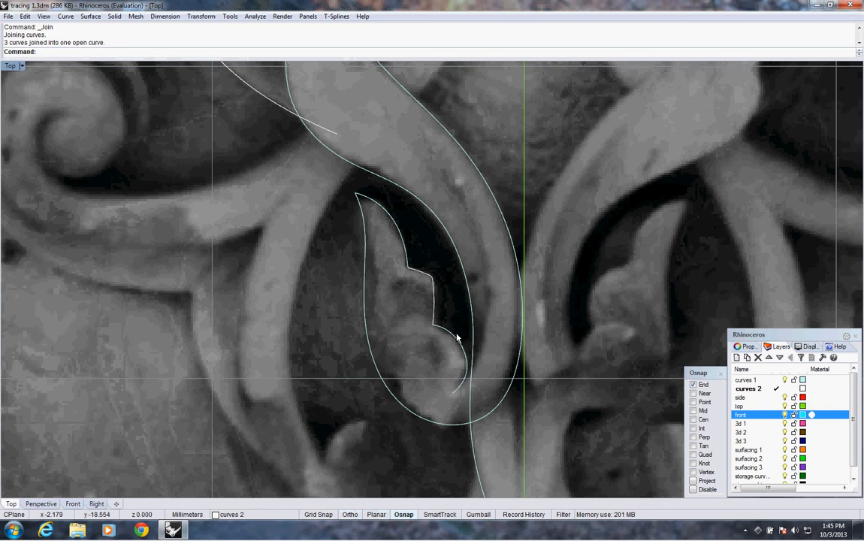
scroll(457, 338, "up", 3)
scroll(446, 282, "down", 6)
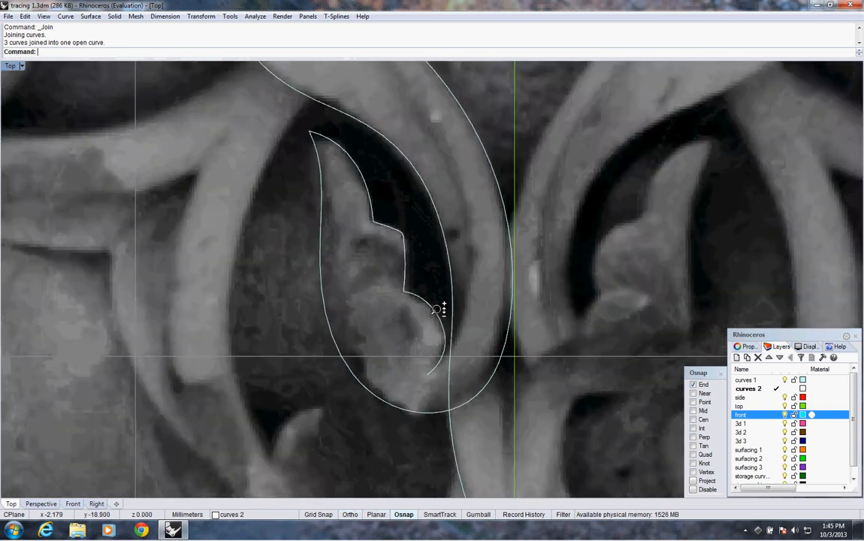
scroll(361, 266, "up", 6)
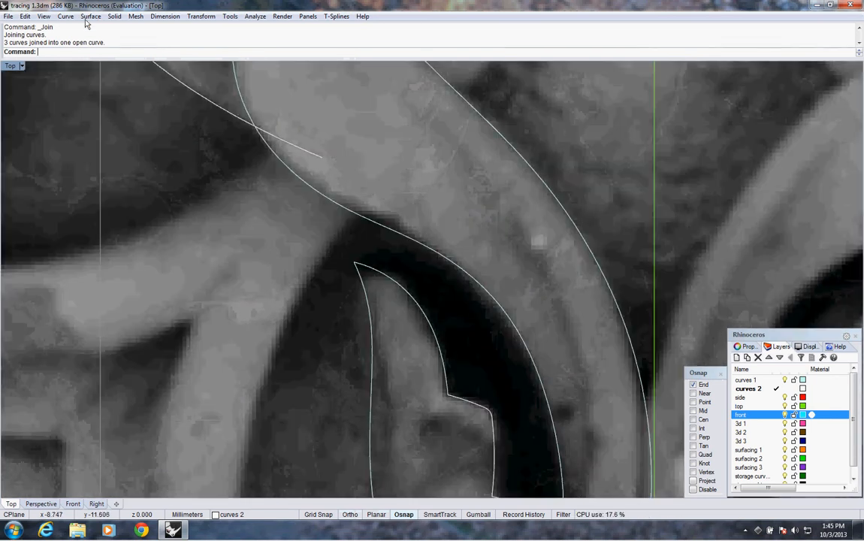
right_click(102, 47)
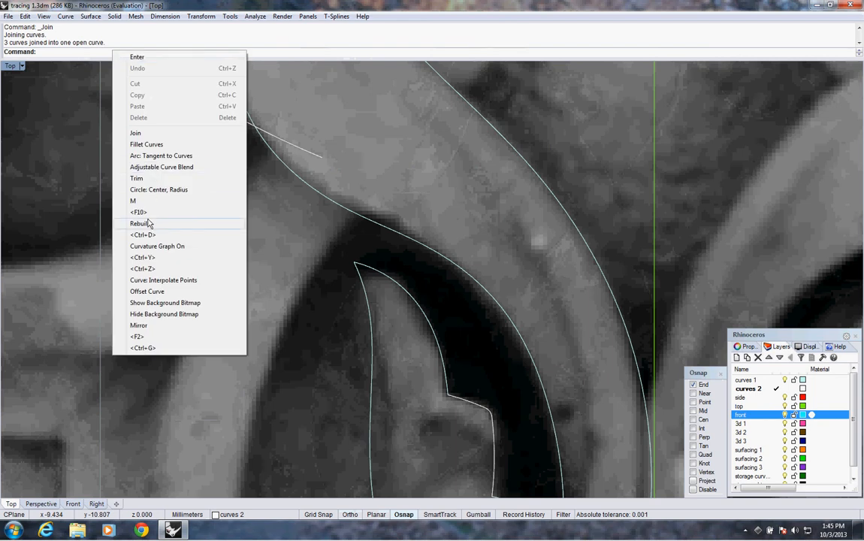
left_click(154, 190)
left_click(354, 263)
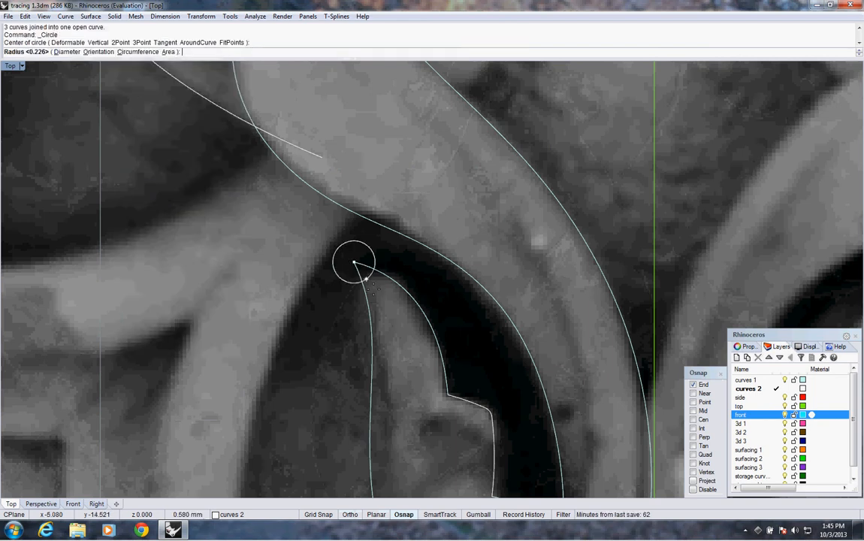
left_click(313, 273)
Step: Trim away the parts of the small leaf's two edge curves that lie inside the tip circle
right_click(154, 56)
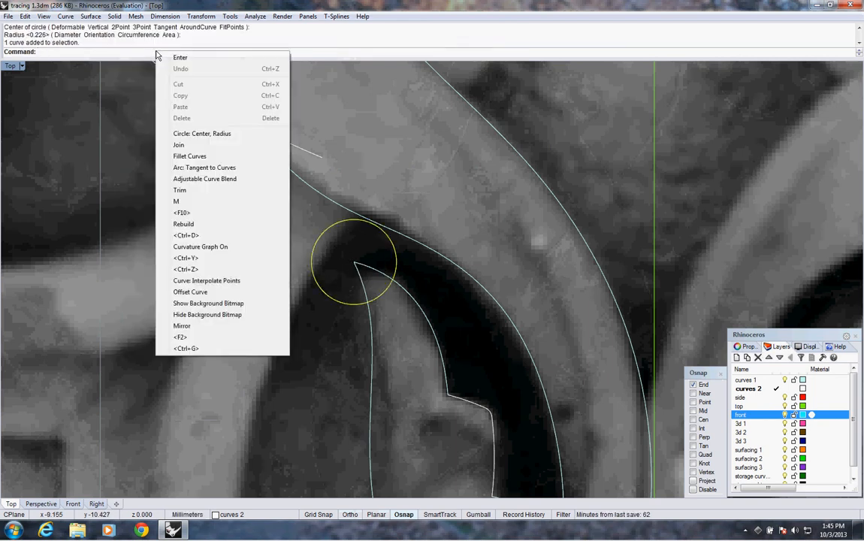
left_click(174, 172)
left_click(363, 283)
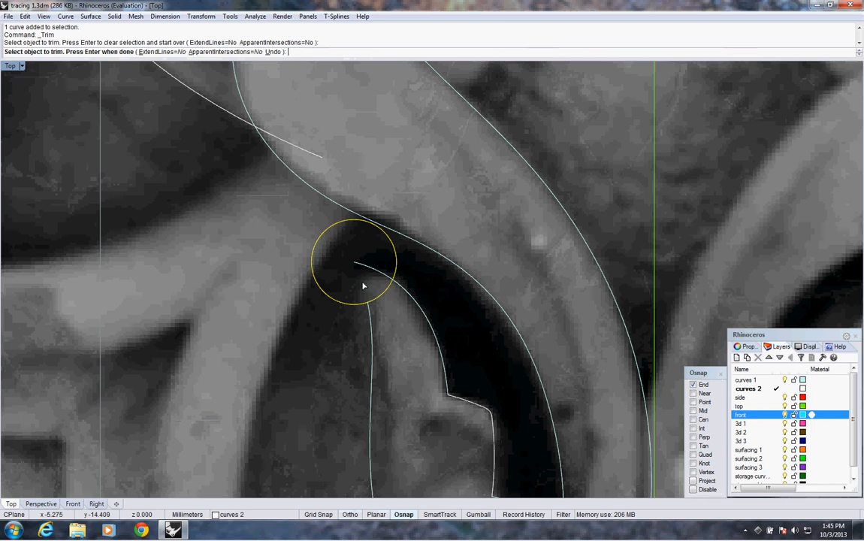
left_click(376, 278)
key("Return")
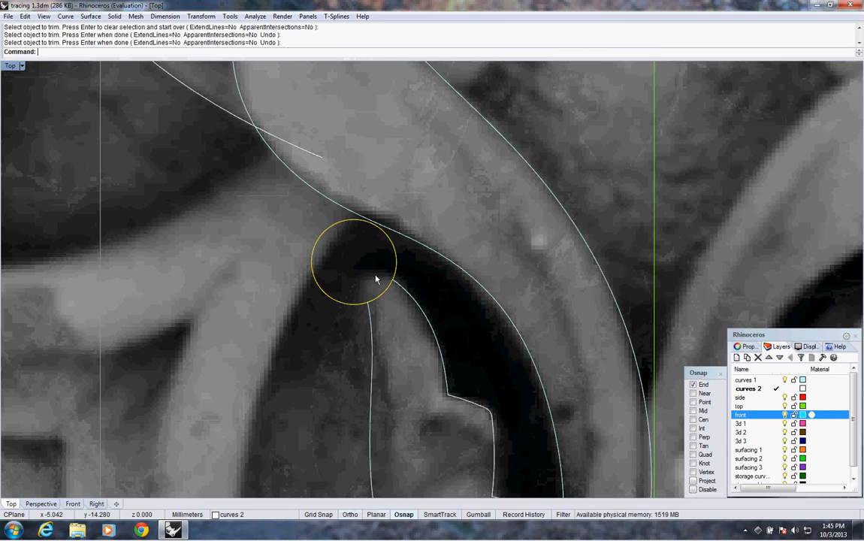
Step: Delete the tip circle and close the small leaf's open tip with a conic tangent to the ends of both edge curves
key("Delete")
right_click(118, 57)
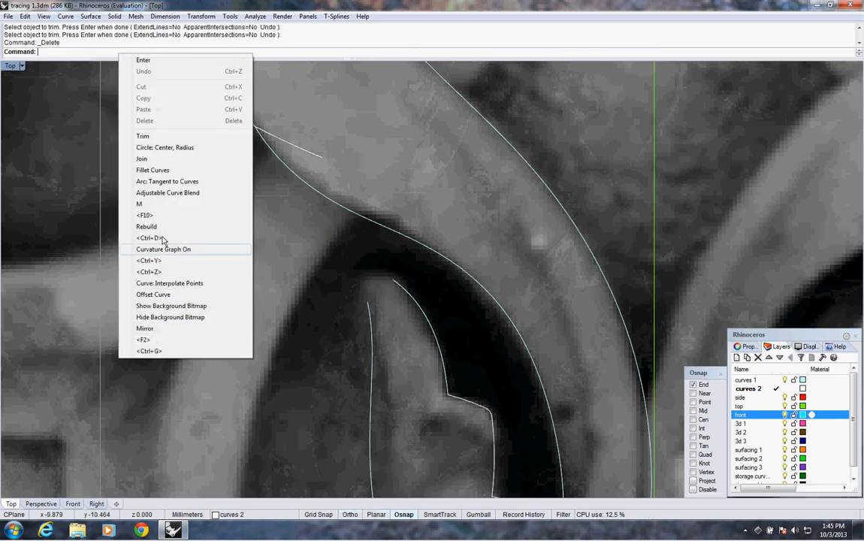
left_click(64, 17)
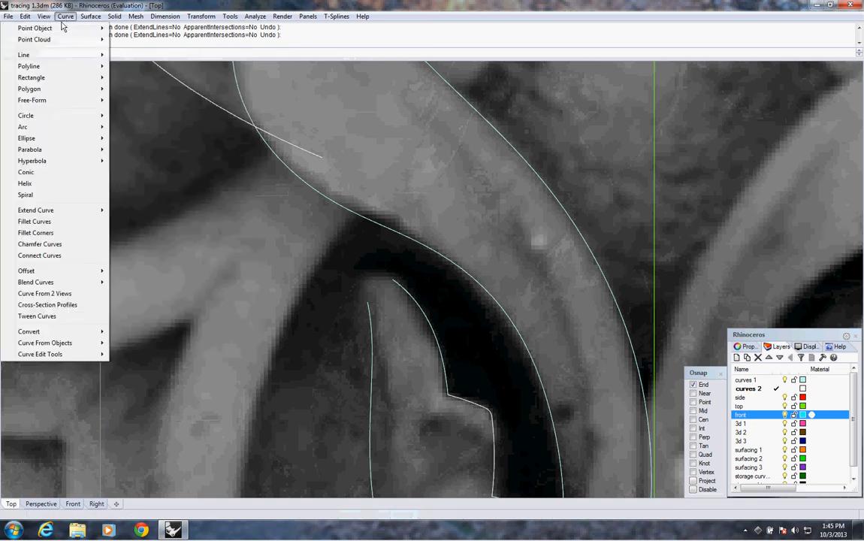
left_click(23, 172)
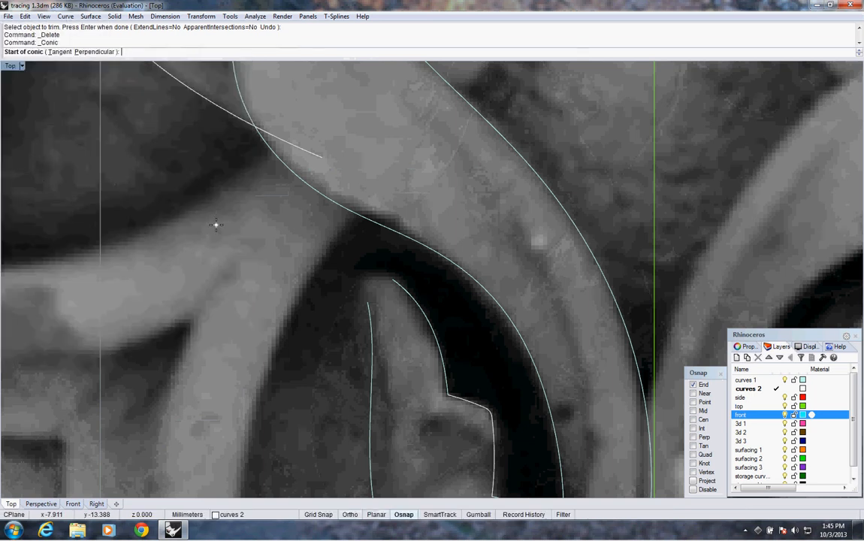
type("t")
key("Return")
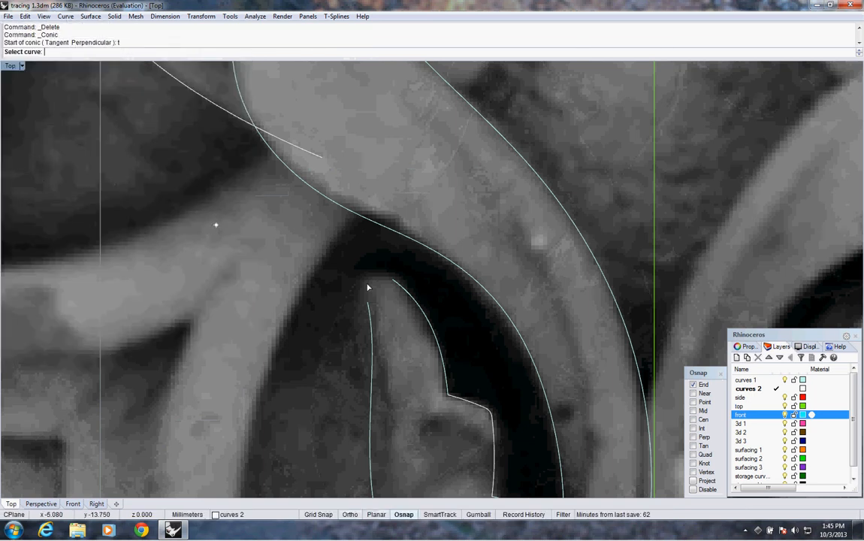
left_click(370, 311)
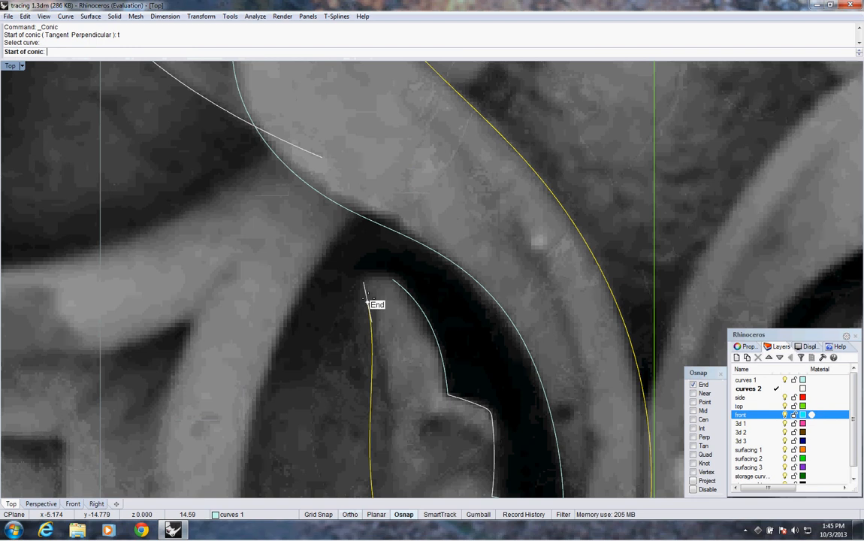
left_click(367, 301)
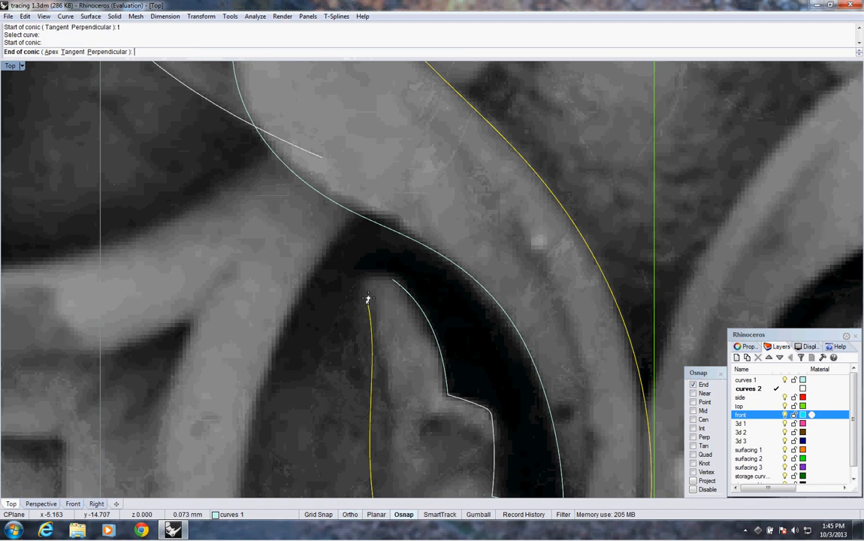
left_click(74, 53)
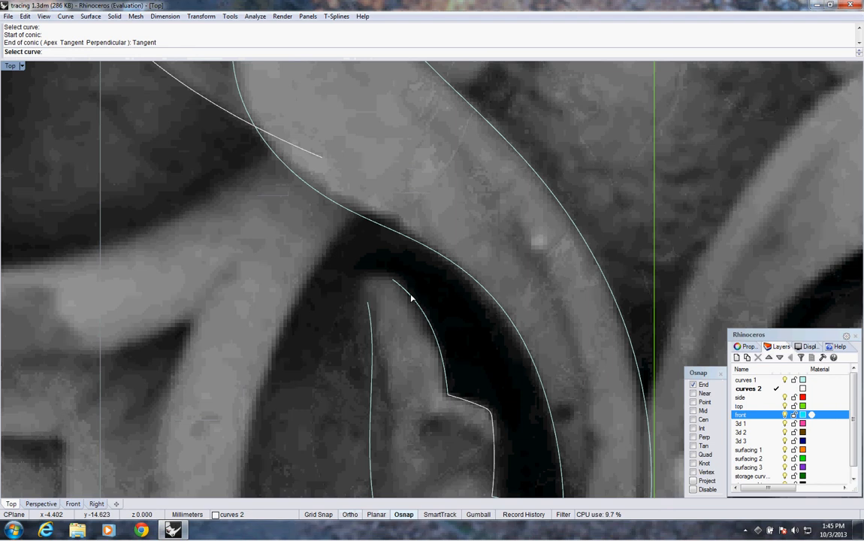
left_click(411, 299)
left_click(392, 281)
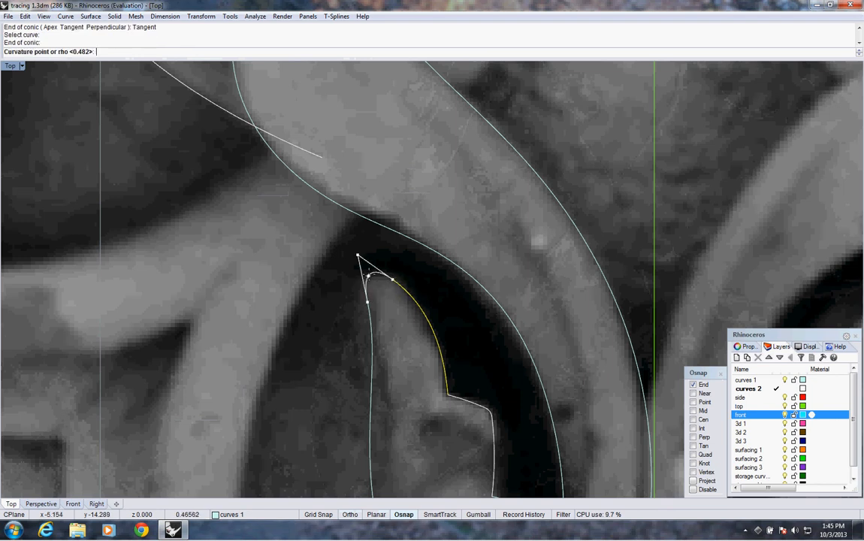
left_click(369, 276)
Step: Draw an arc tangent to both curves just inside the sharp corner of the large leaf's upper lobe
scroll(383, 302, "down", 5)
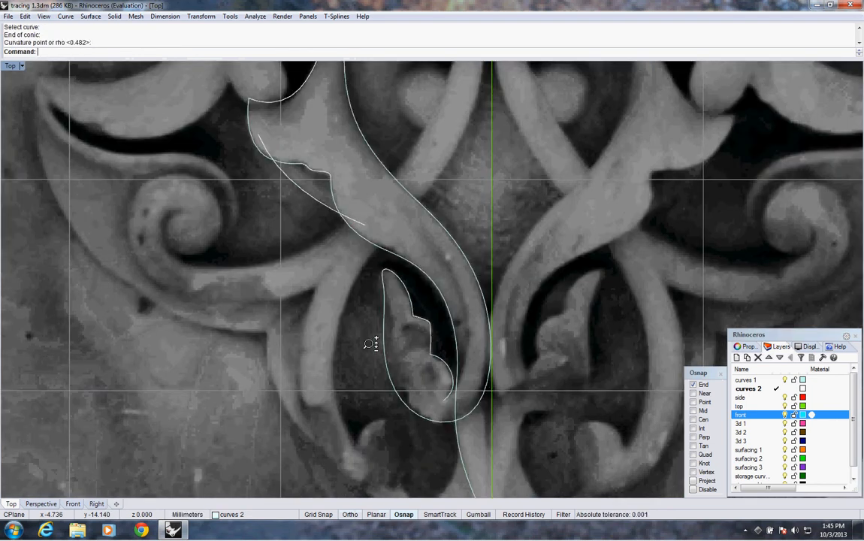
right_click_drag(385, 285, 383, 292)
right_click_drag(378, 241, 390, 358)
scroll(380, 285, "up", 5)
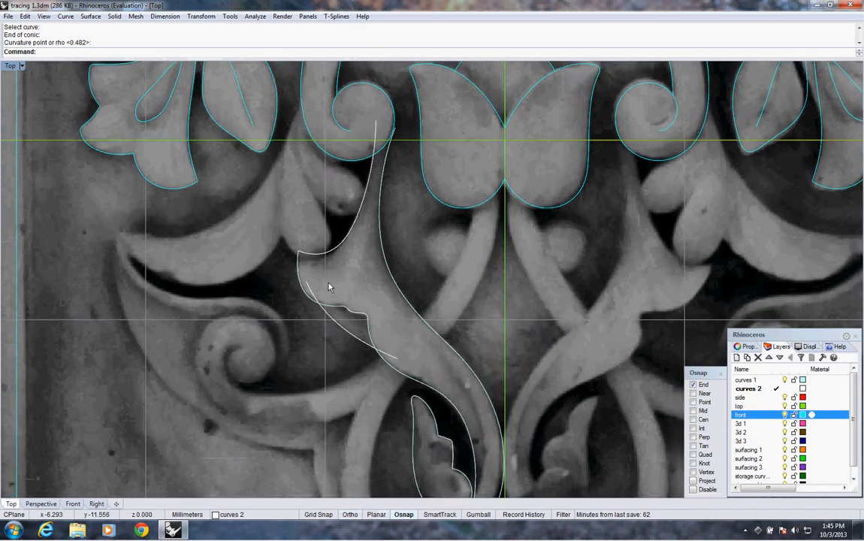
scroll(300, 250, "up", 4)
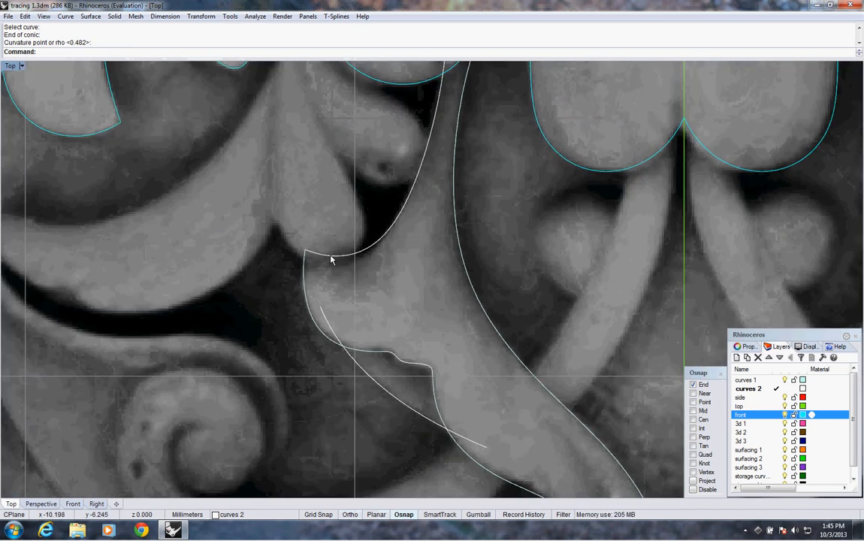
scroll(320, 256, "up", 2)
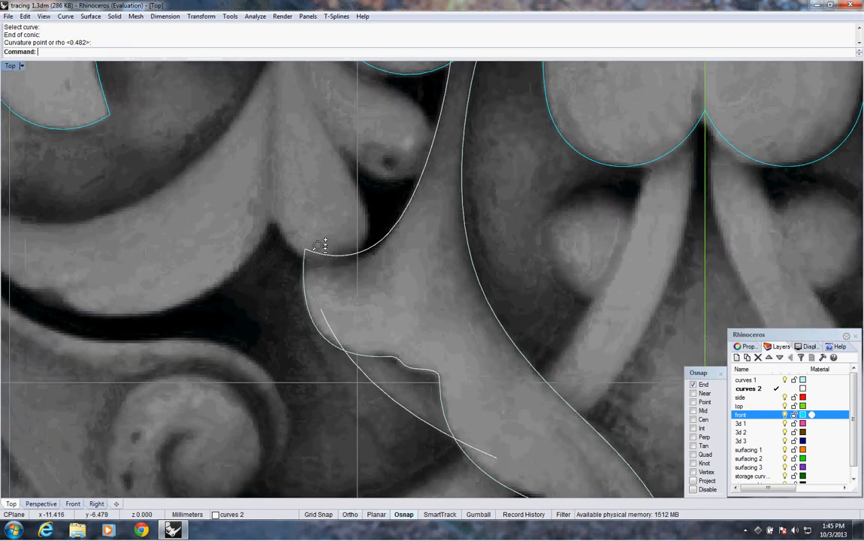
scroll(319, 246, "up", 1)
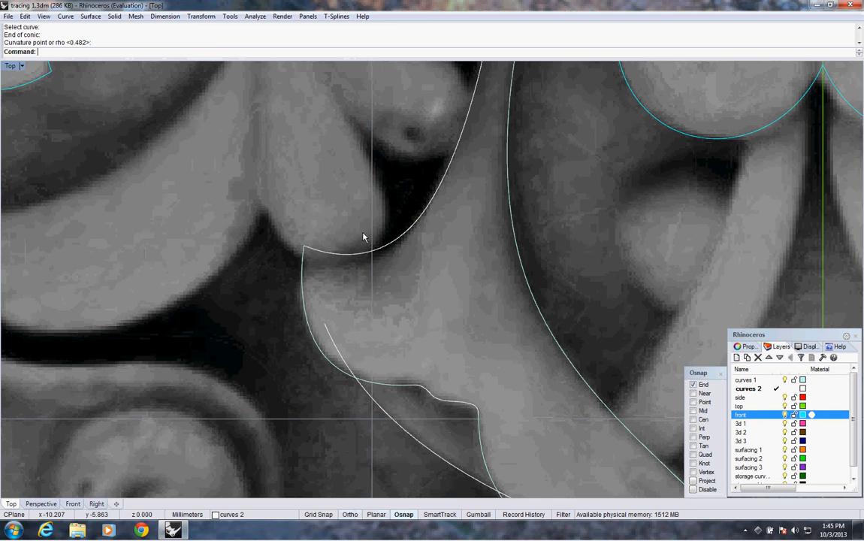
scroll(363, 237, "down", 5)
scroll(361, 247, "up", 4)
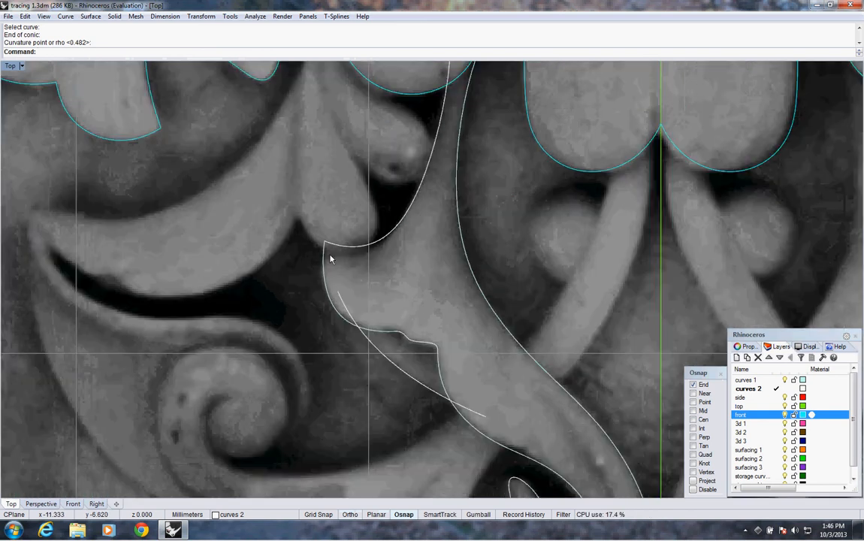
right_click(152, 54)
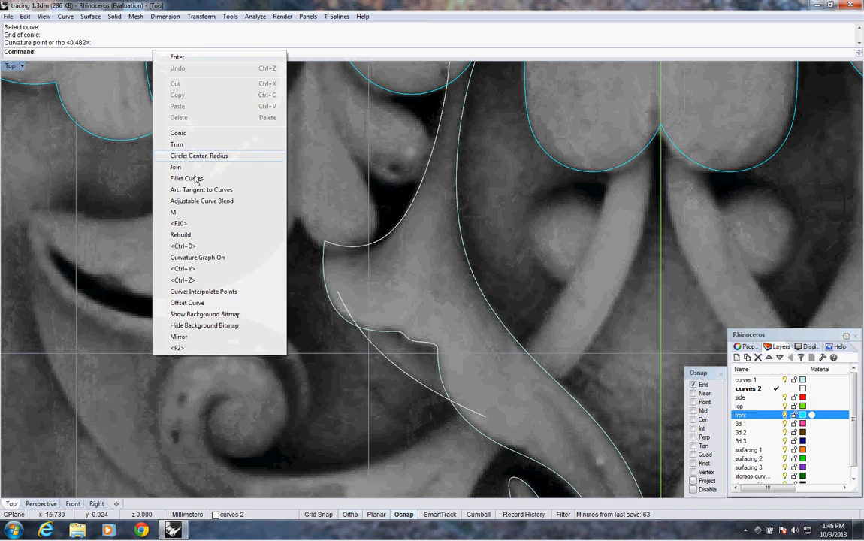
left_click(214, 189)
scroll(329, 252, "up", 5)
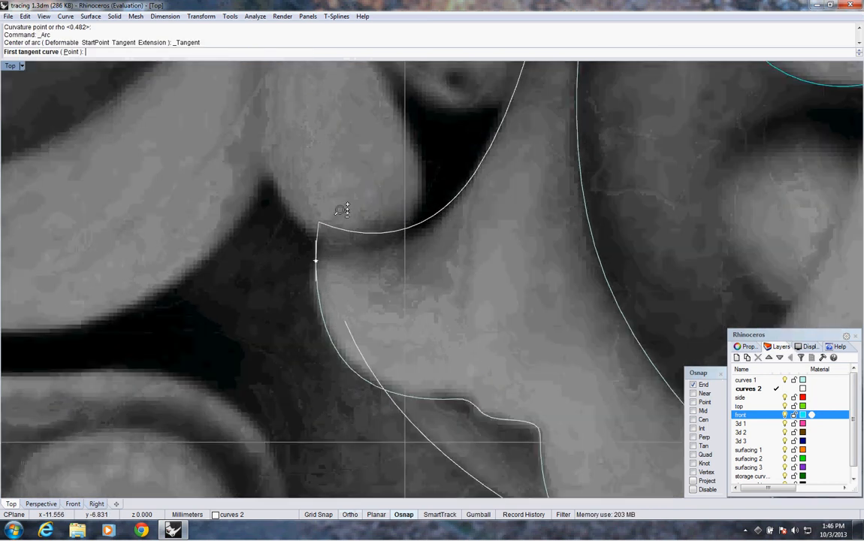
left_click(354, 212)
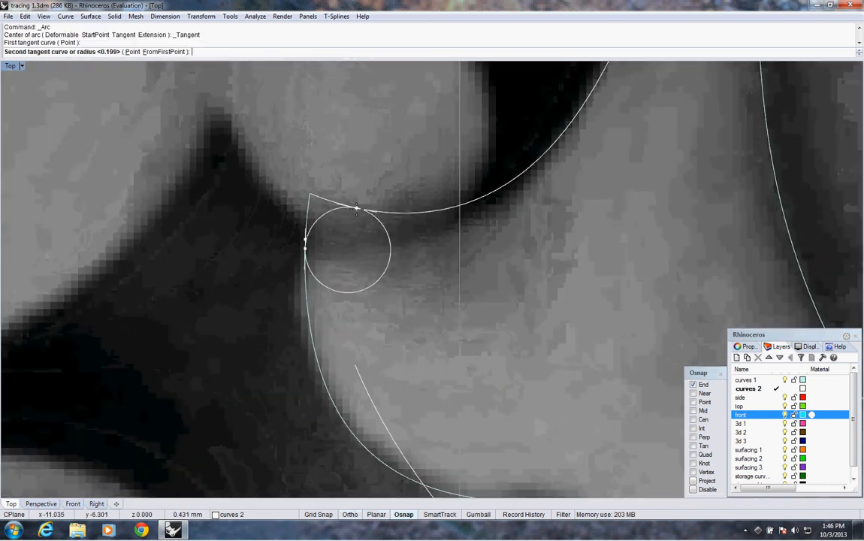
left_click(307, 226)
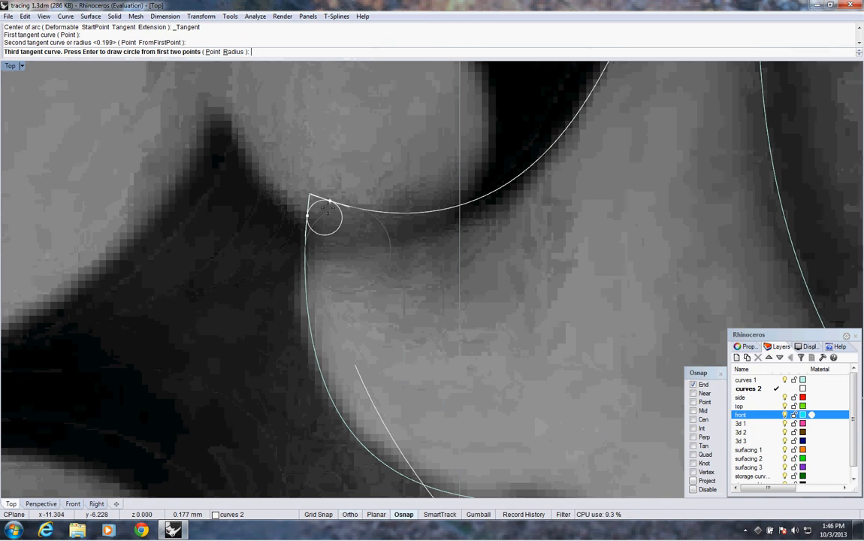
key("Return")
left_click(330, 218)
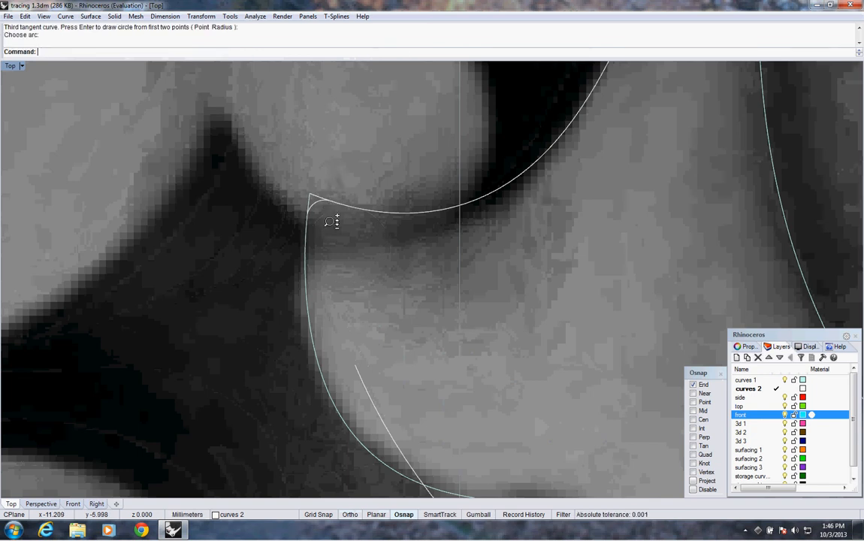
Step: Trim off the two curve ends that stick out past the tangent arc at the large leaf's sharp corner
scroll(331, 221, "down", 3)
scroll(337, 178, "down", 1)
left_click_drag(307, 182, 355, 211)
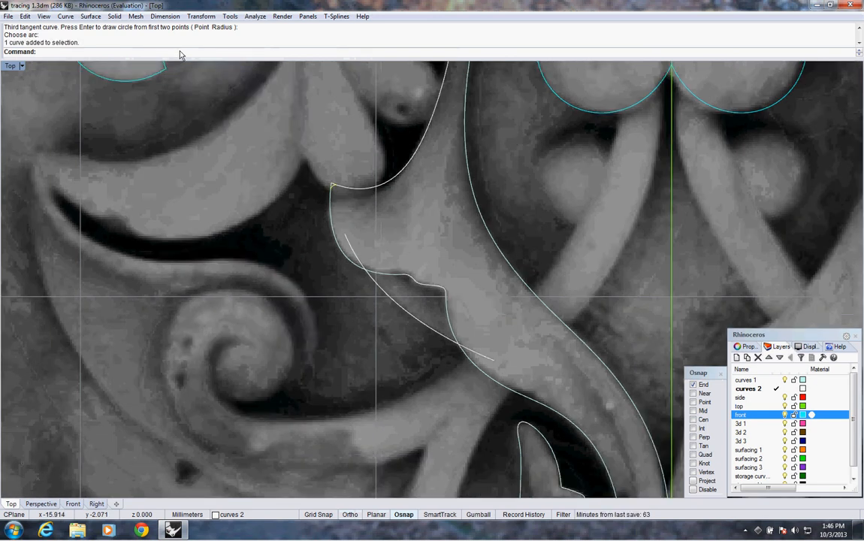
right_click(180, 51)
left_click(221, 156)
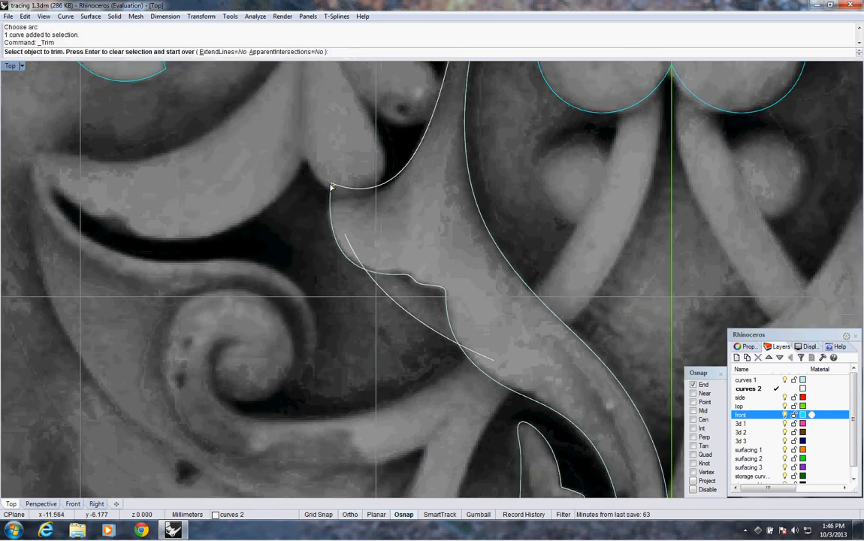
left_click(335, 185)
left_click(353, 200)
left_click(328, 192)
left_click(326, 193)
key("Return")
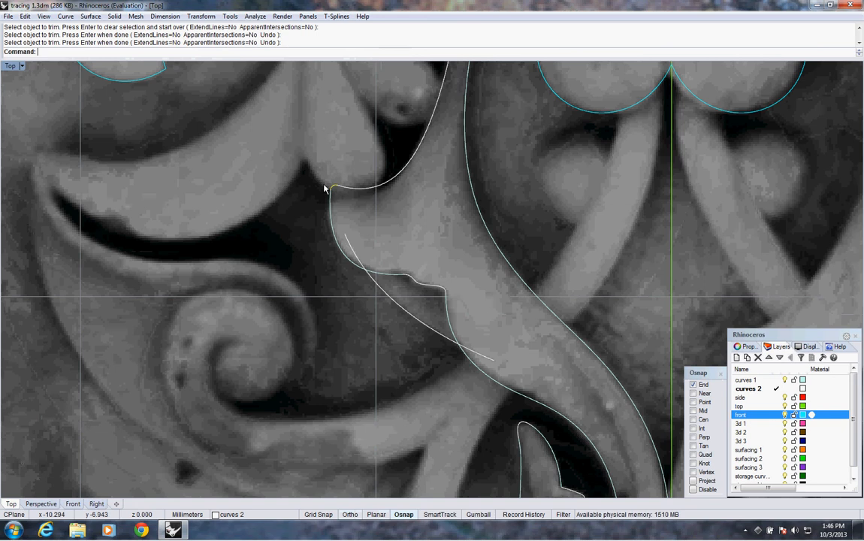
Step: Join the corner arc with its two neighbouring curves, the wavy lobe edge and the lower stem edge into one curve
left_click_drag(319, 175, 320, 176)
middle_click(110, 49)
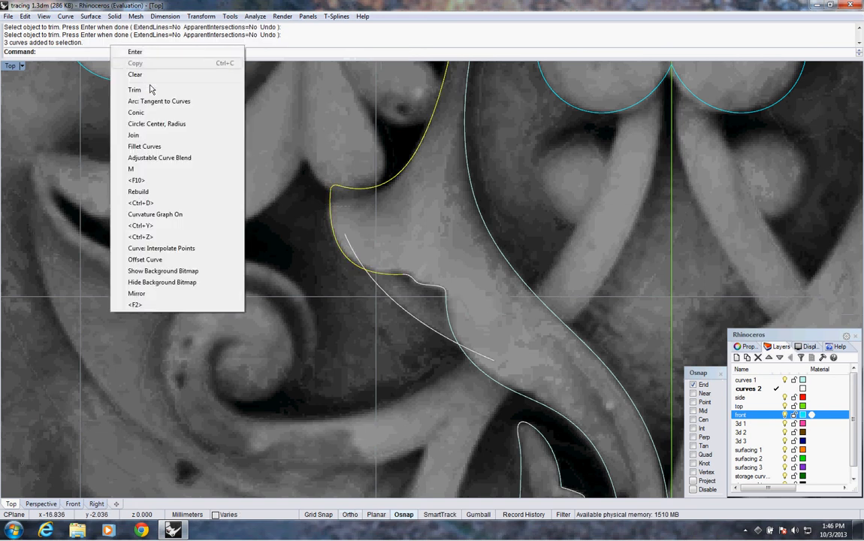
left_click(191, 136)
scroll(404, 258, "down", 2)
left_click(420, 280)
left_click_drag(453, 298, 453, 300)
key("ctrl+j")
left_click(443, 307, "shift")
key("ctrl+j")
Step: Trim the short crossing curve at both ends where it runs inside the large leaf's joined outline
scroll(445, 297, "down", 3)
scroll(404, 260, "up", 5)
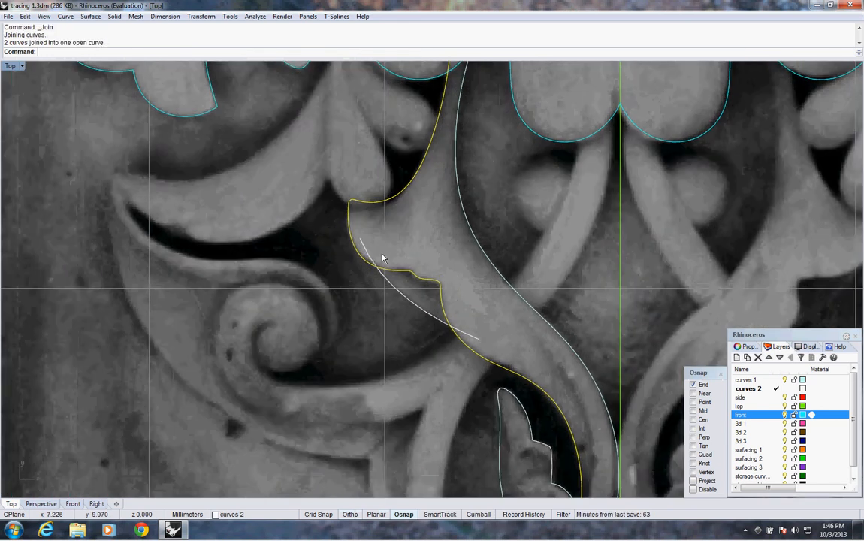
right_click_drag(382, 258, 399, 265)
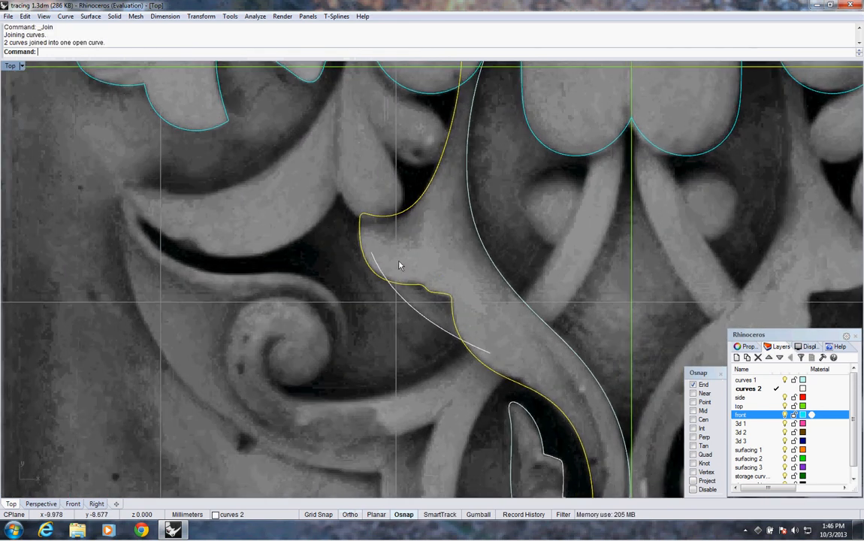
left_click(31, 20)
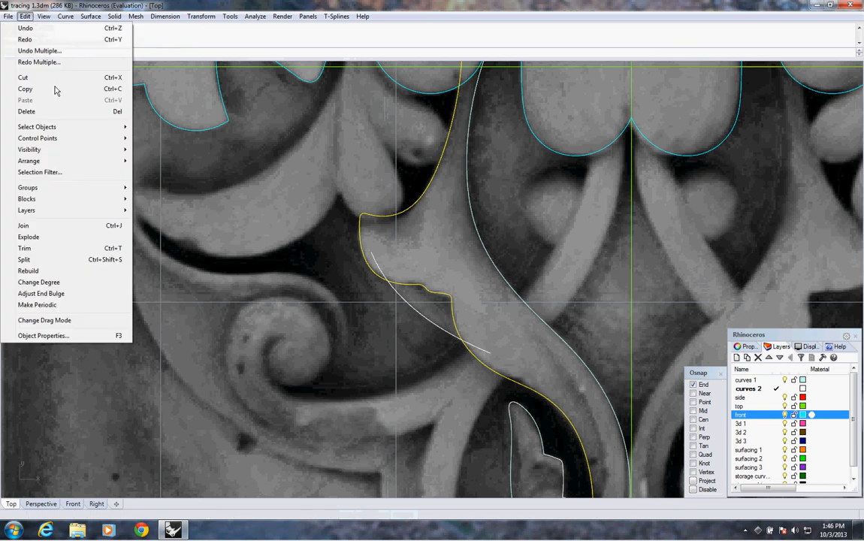
left_click(65, 250)
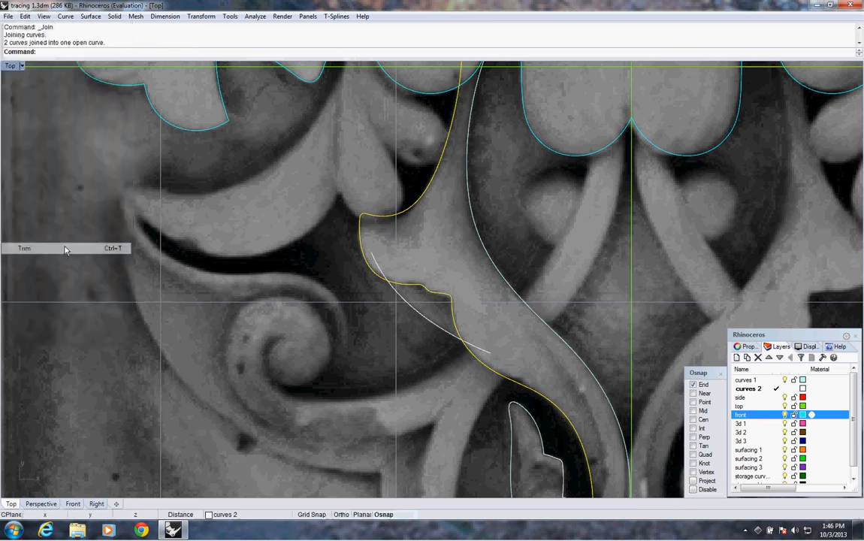
left_click(385, 275)
left_click(488, 351)
key("Return")
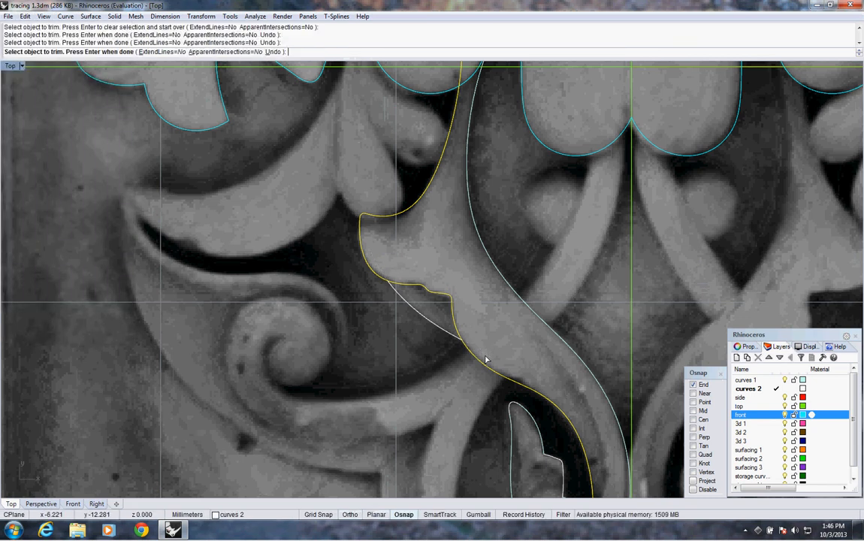
Step: Join the three curves of the small leaf's serrated edge into one curve
scroll(471, 289, "down", 5)
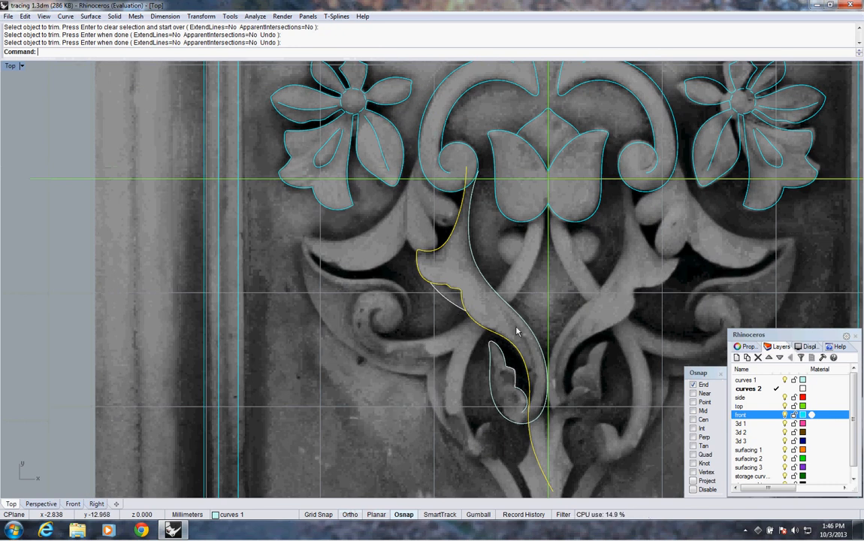
left_click(514, 375)
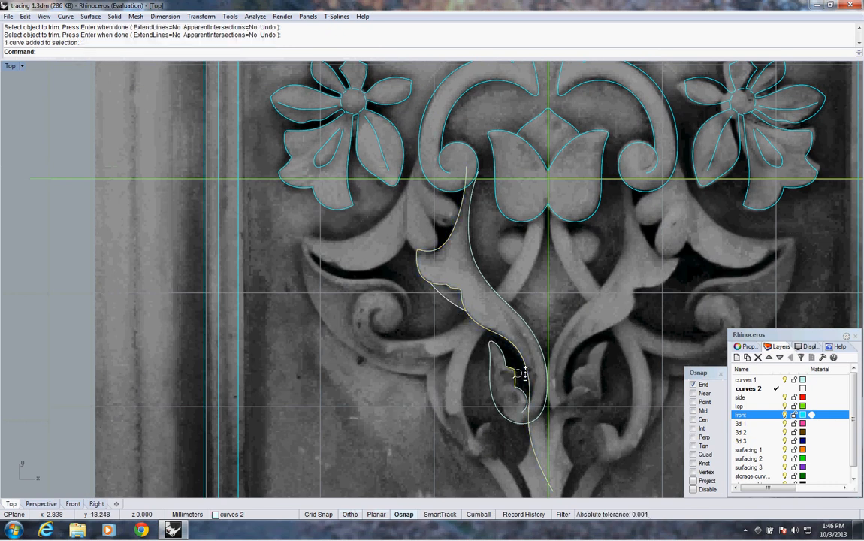
scroll(517, 368, "up", 4)
left_click(496, 349)
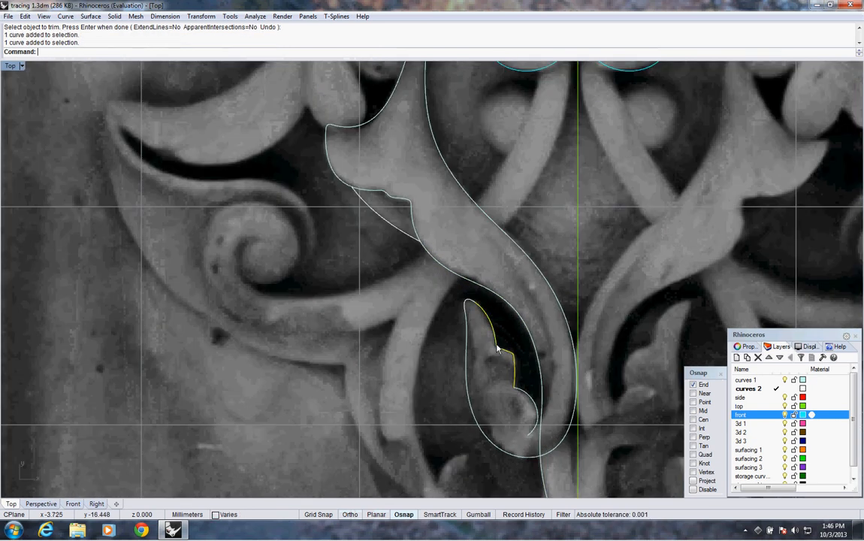
left_click(518, 408)
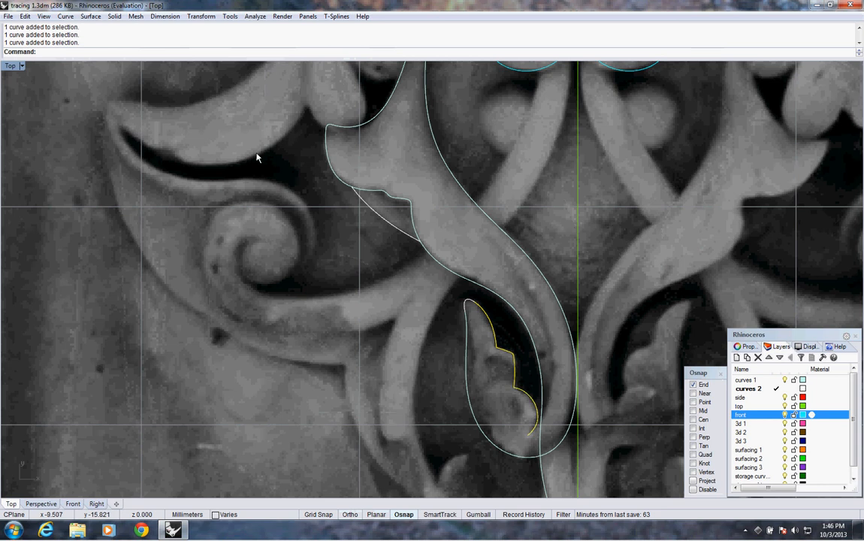
middle_click(203, 45)
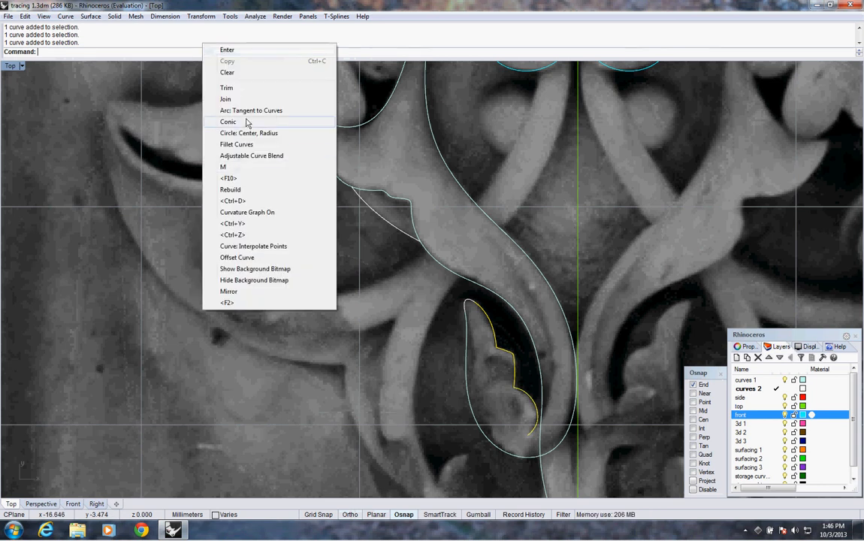
left_click(225, 98)
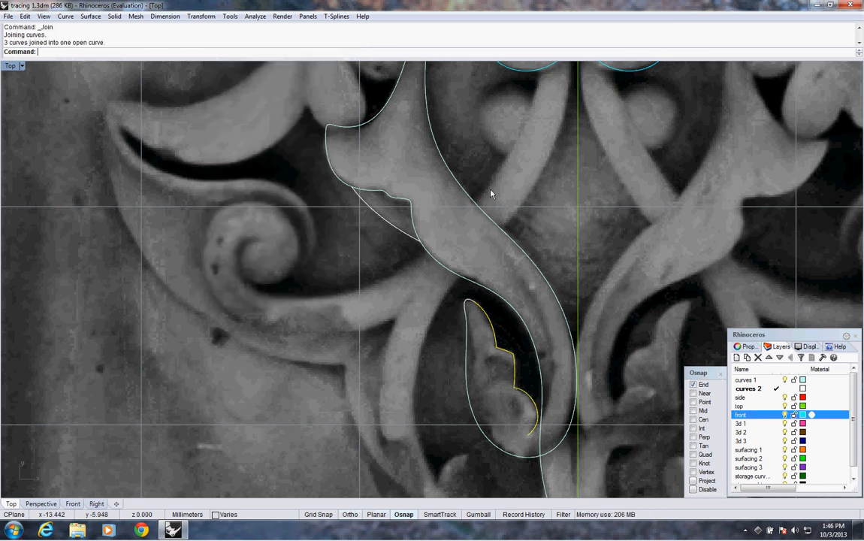
Step: Offset the long outer stem curve that loops around the small leaf inward, using a through point just beside the leaf's tip
left_click(550, 284)
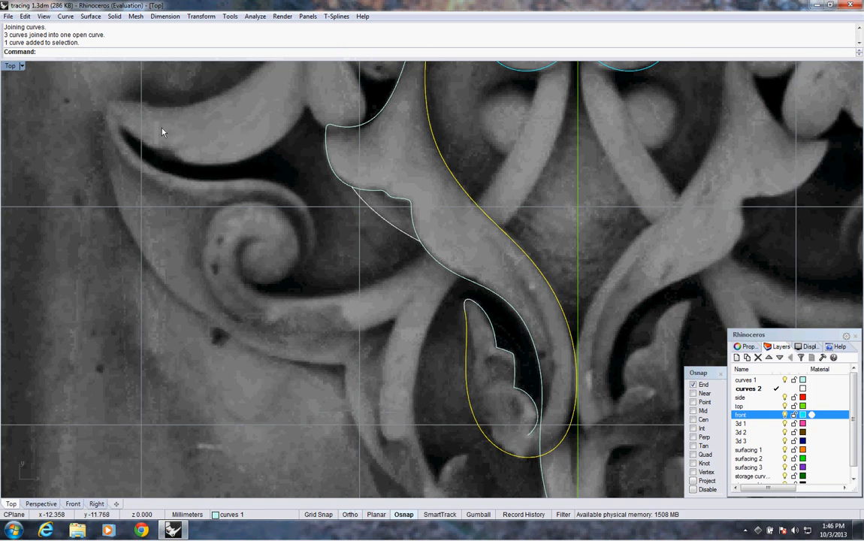
middle_click(129, 57)
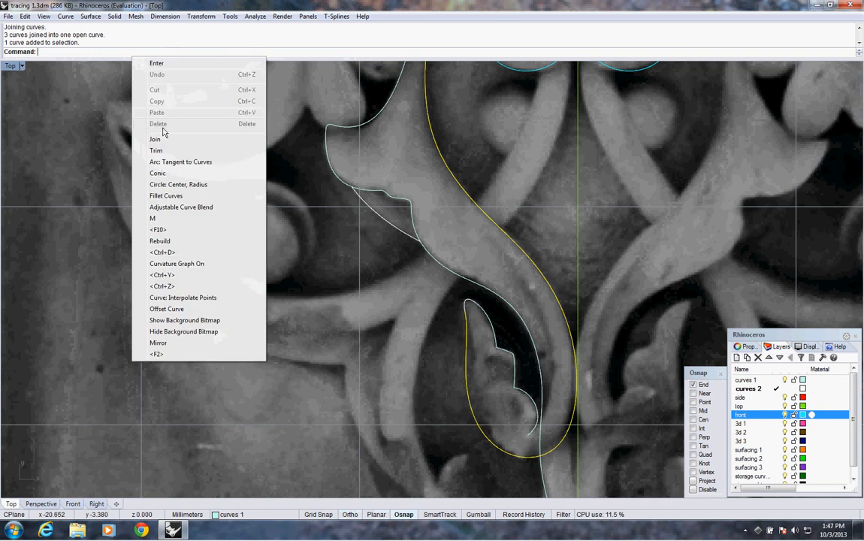
left_click(65, 16)
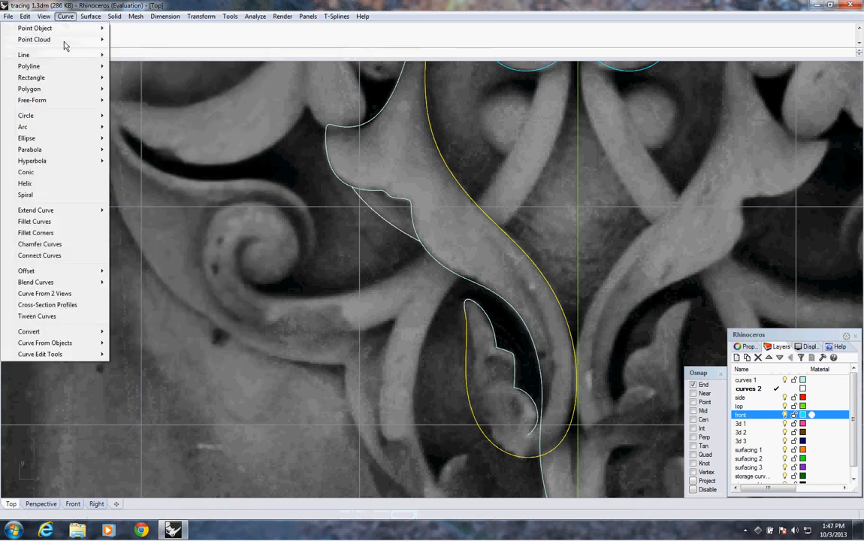
mouse_move(110, 272)
left_click(139, 270)
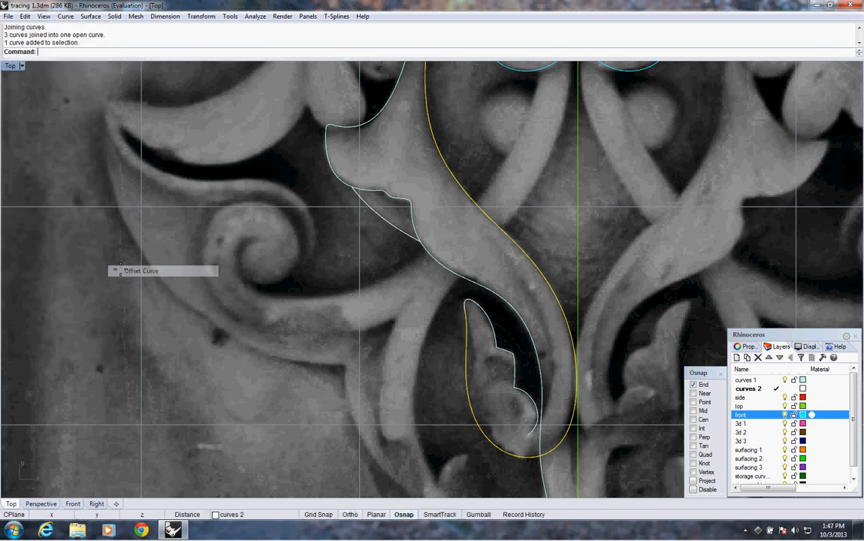
type("t")
key("Return")
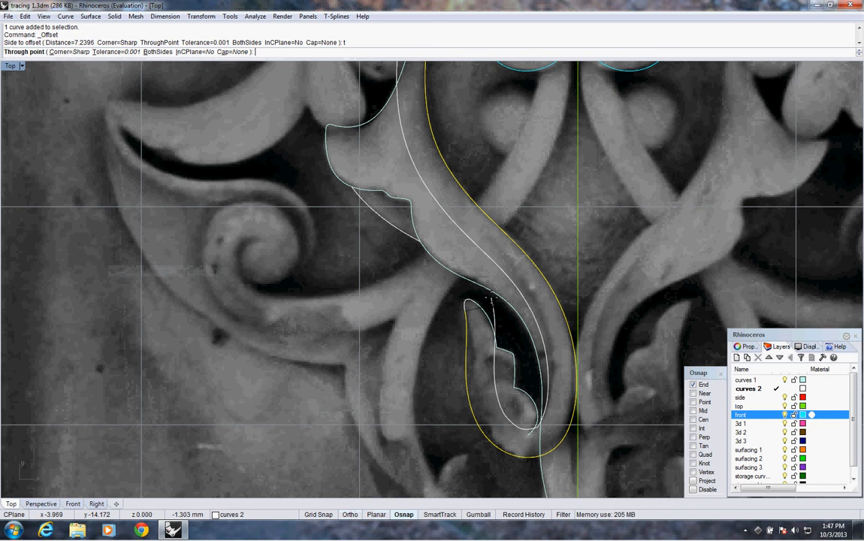
left_click(493, 302)
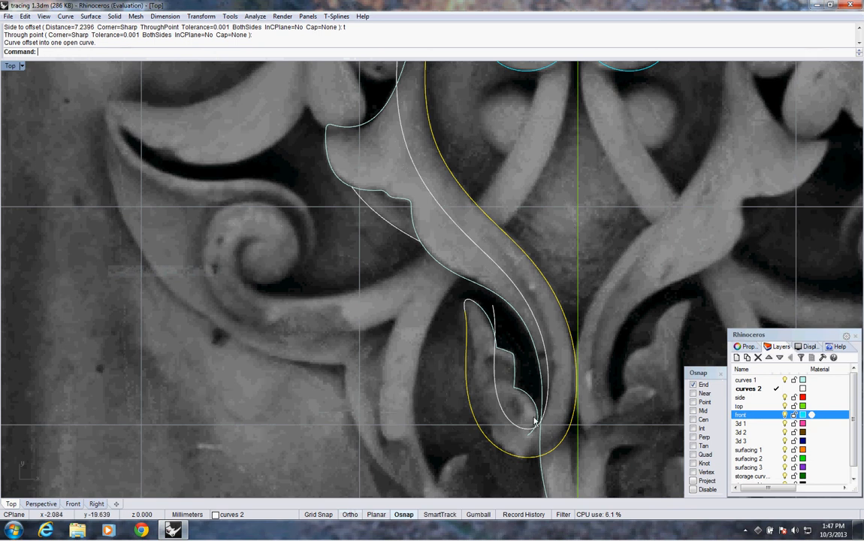
Step: Try to narrow the offset curve with a non-uniform scale of about 0.74 along X only, from an origin near its lower bend
scroll(544, 410, "up", 3)
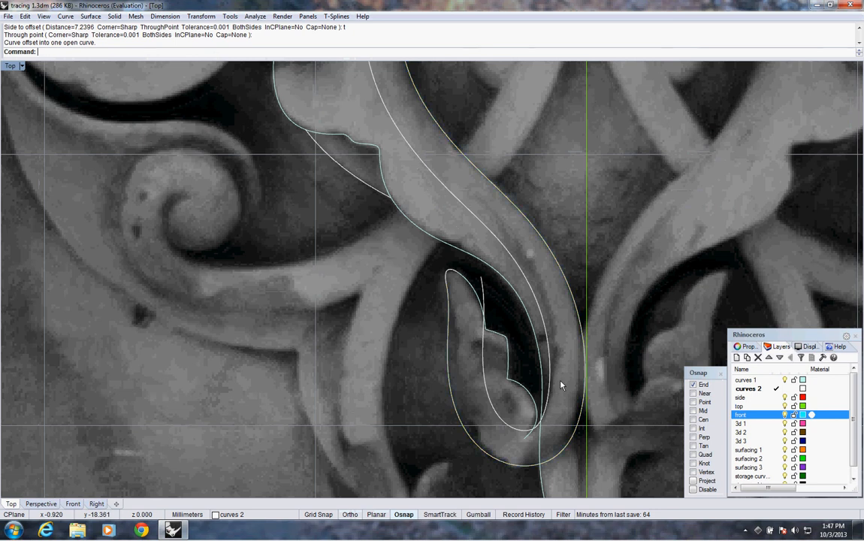
left_click(551, 383)
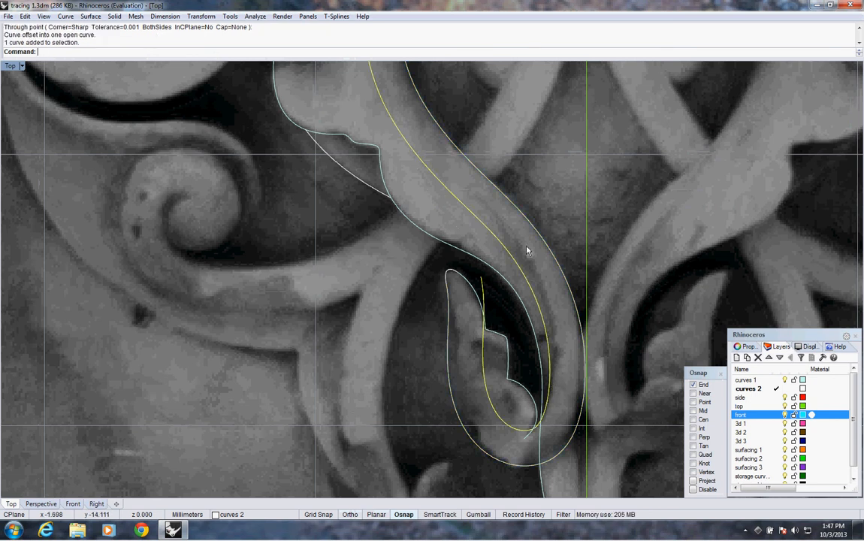
right_click_drag(473, 238, 295, 141)
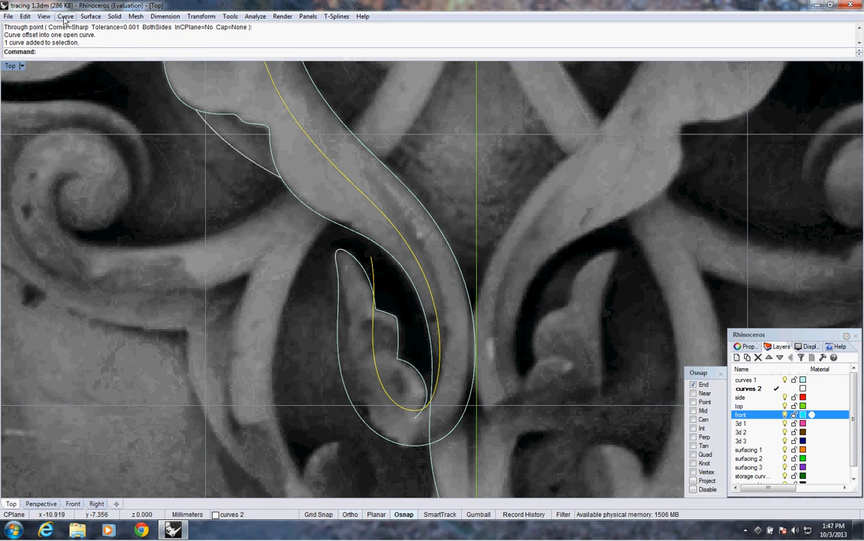
left_click(208, 19)
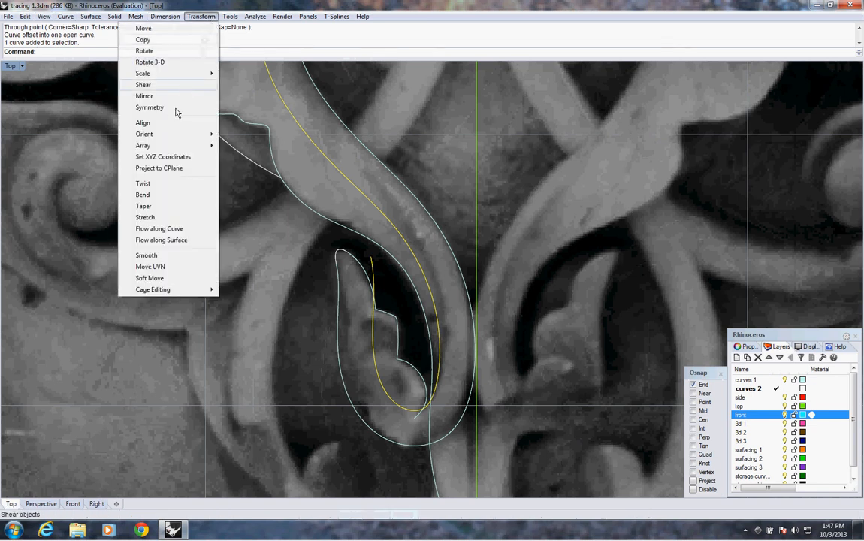
mouse_move(159, 74)
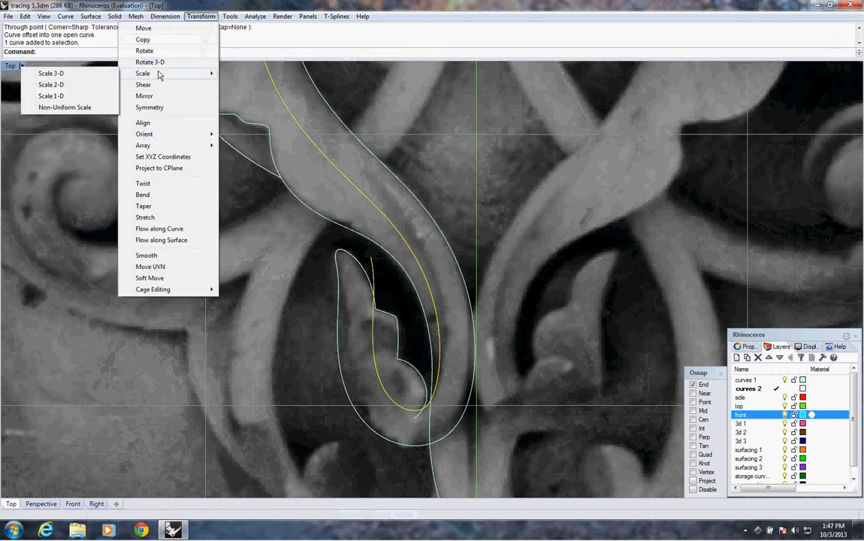
left_click(76, 110)
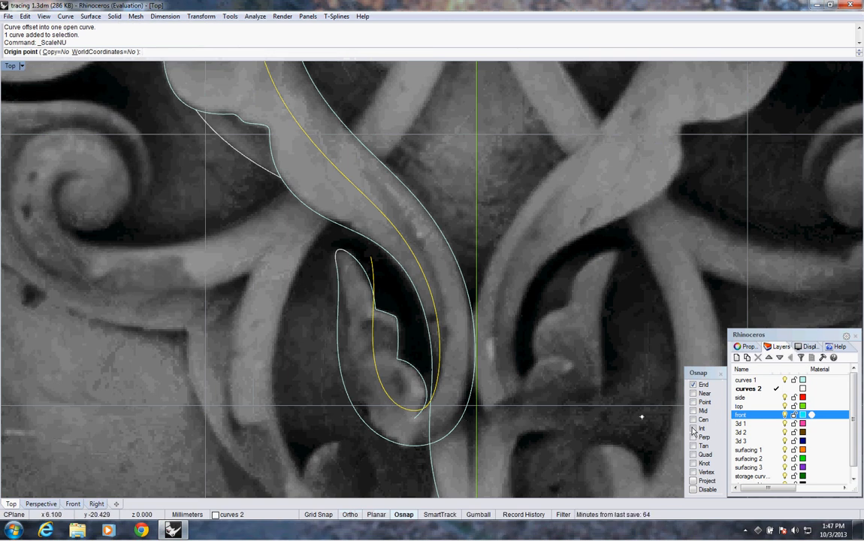
right_click(696, 429)
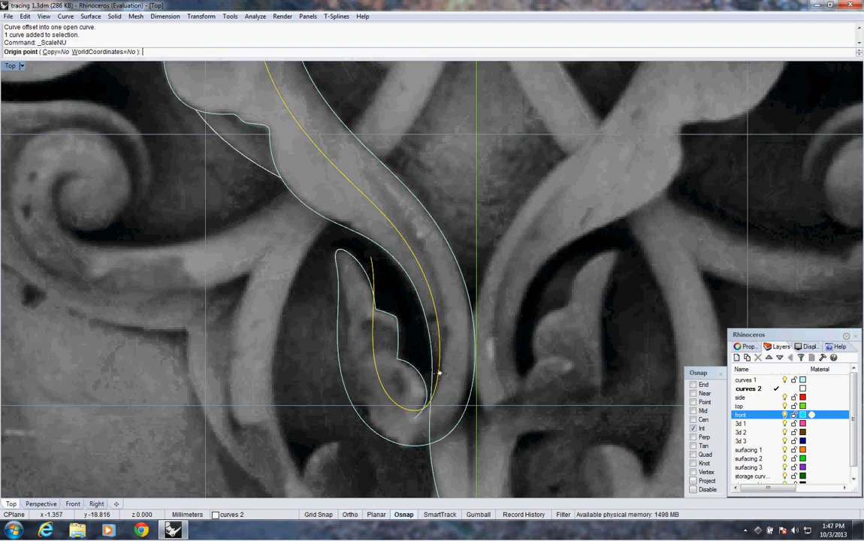
right_click(696, 393)
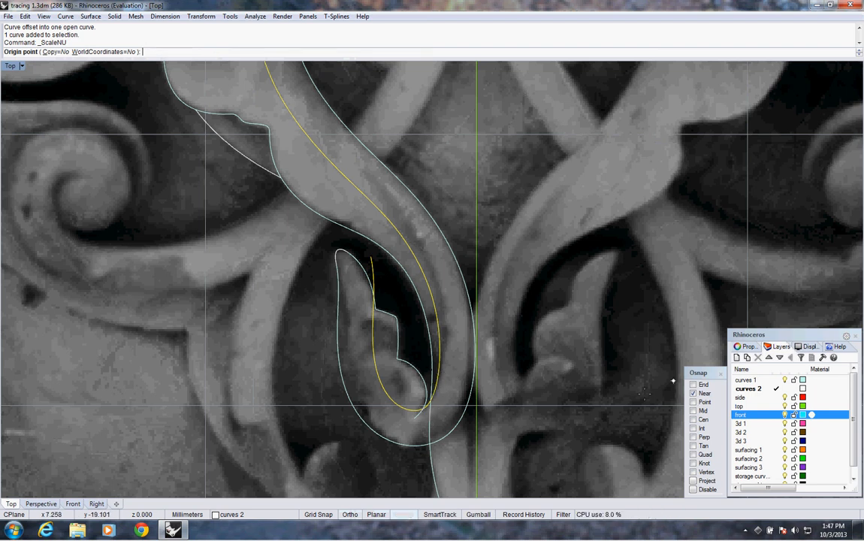
left_click(438, 376)
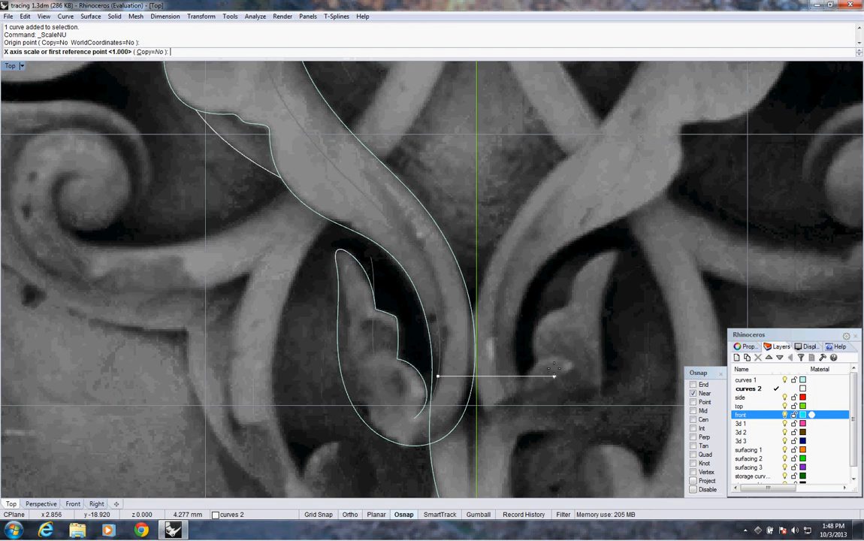
left_click(620, 376)
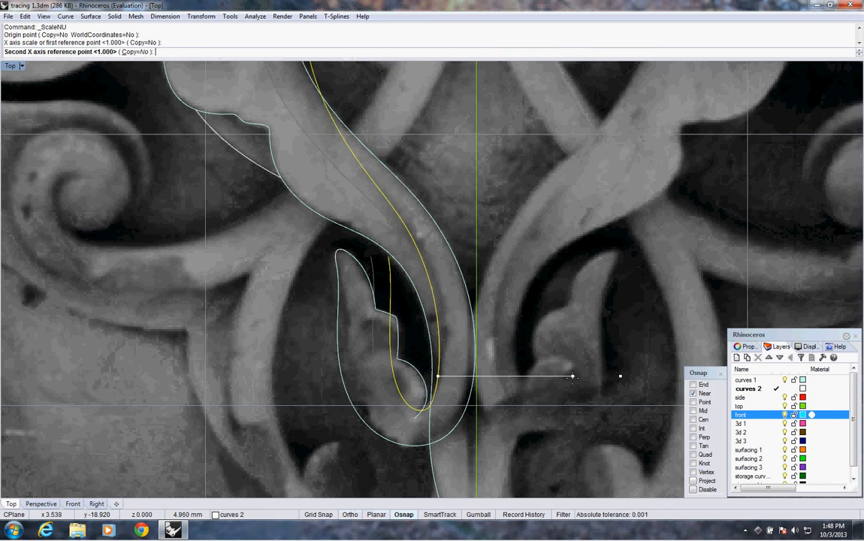
left_click(572, 376)
key("Return")
key("Return")
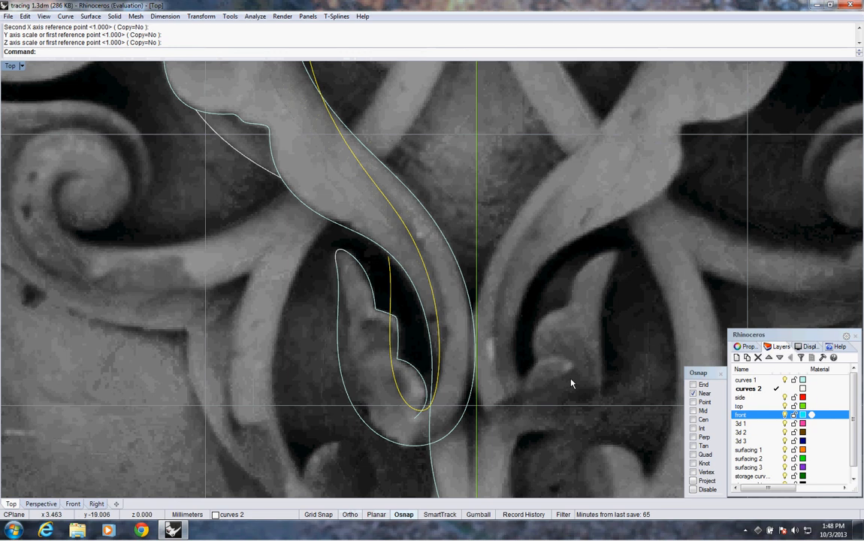
key("ctrl+z")
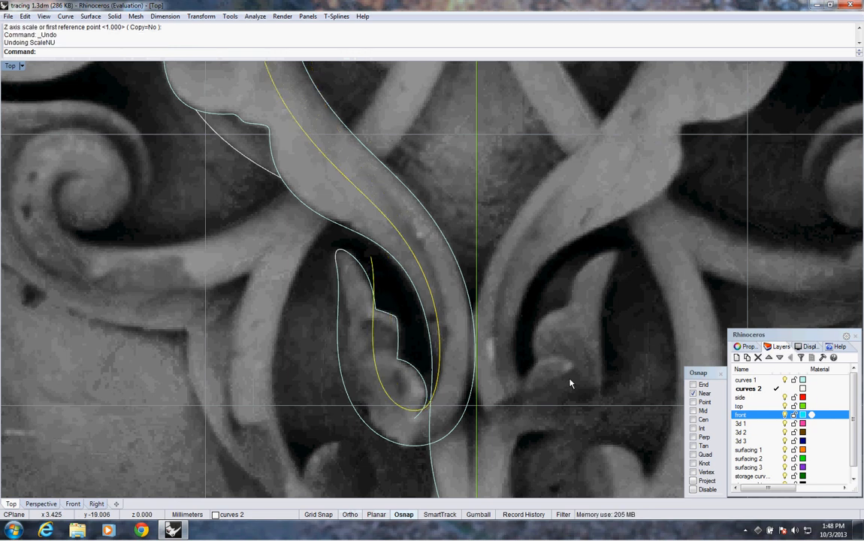
Step: Stretch the offset curve upward with a non-uniform scale along Y only, from its intersection with the small leaf's edge, keeping X at 1
key("Return")
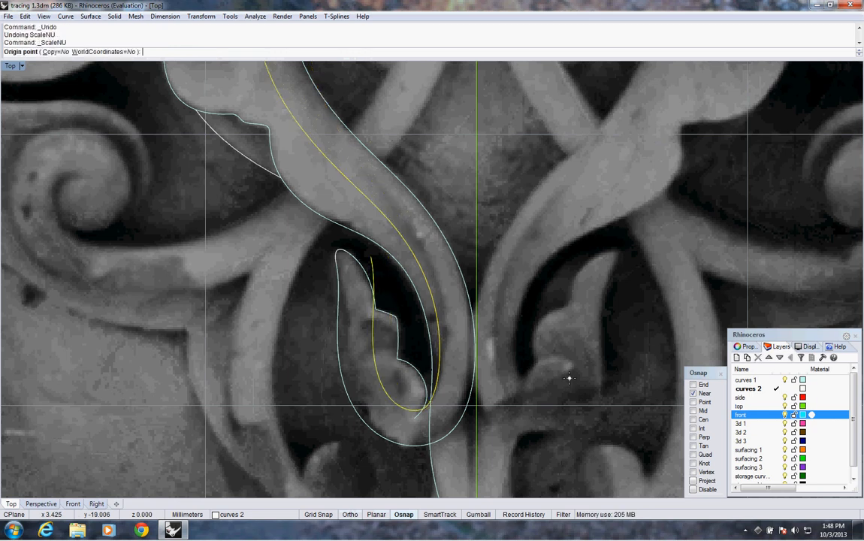
left_click(699, 430)
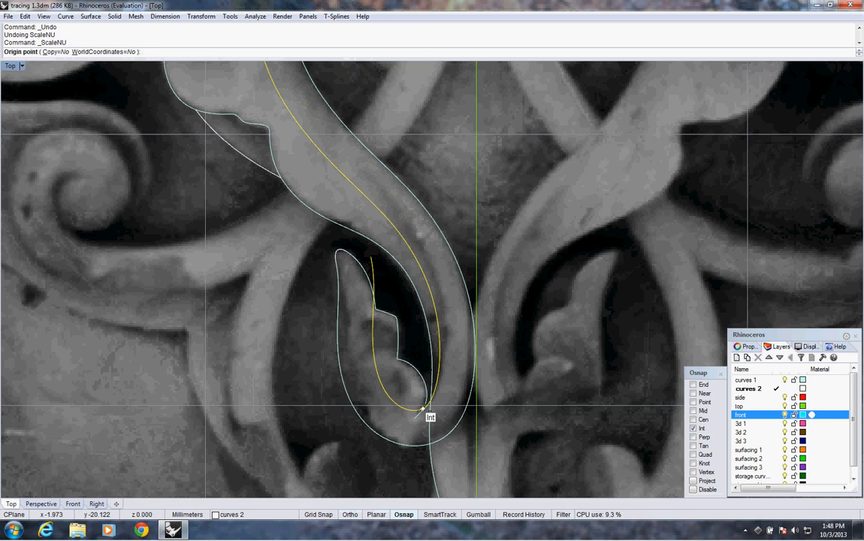
left_click(423, 408)
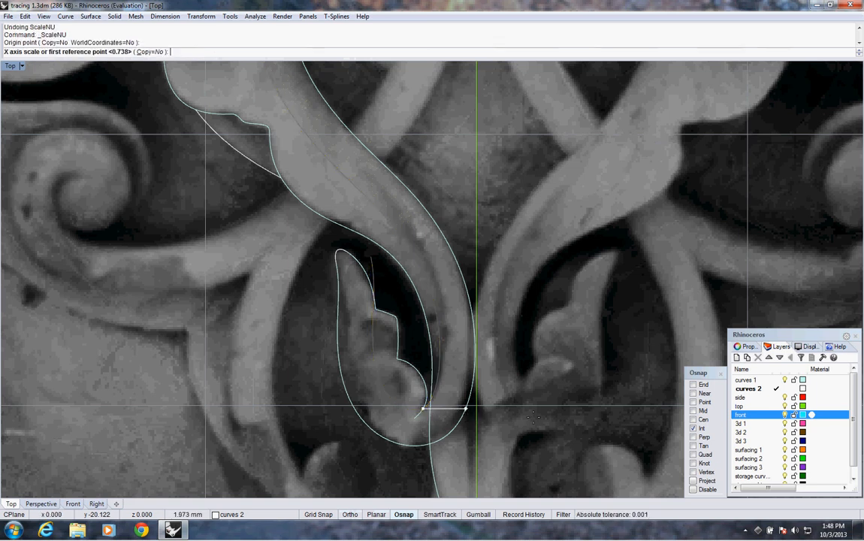
type("1")
key("Return")
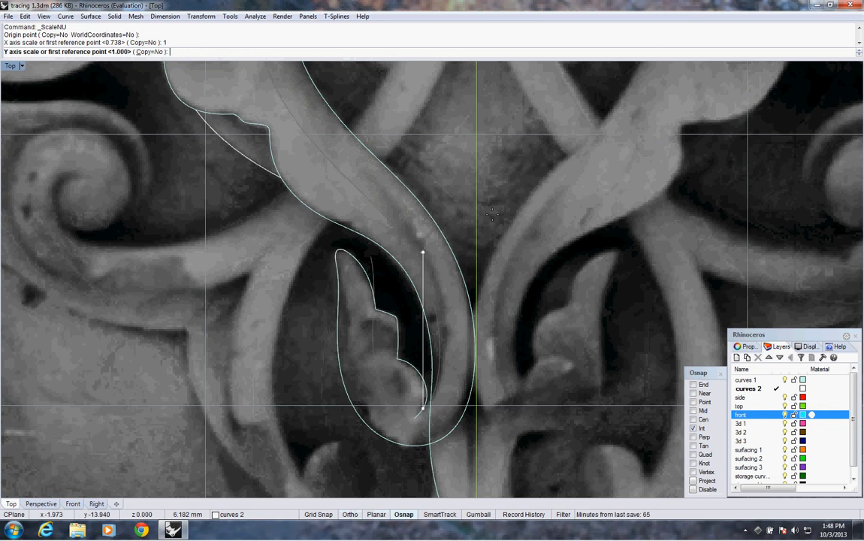
left_click(492, 210)
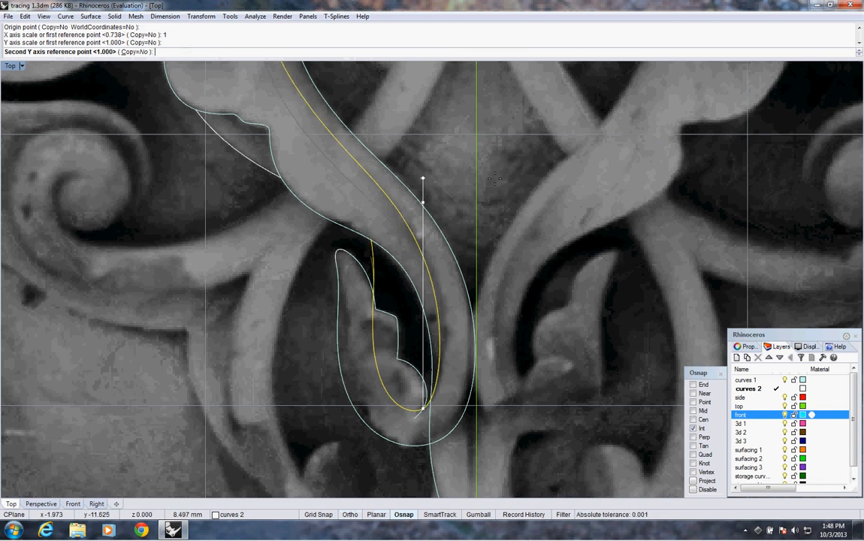
left_click(495, 178)
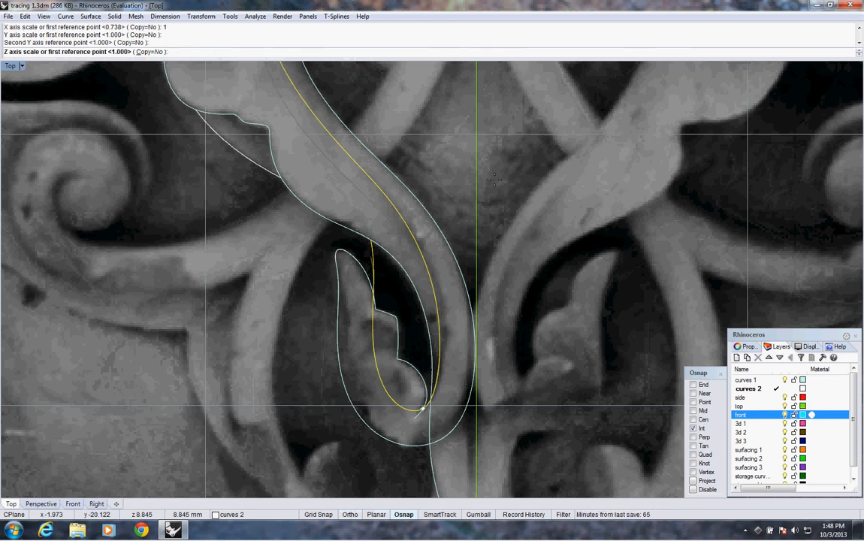
key("Return")
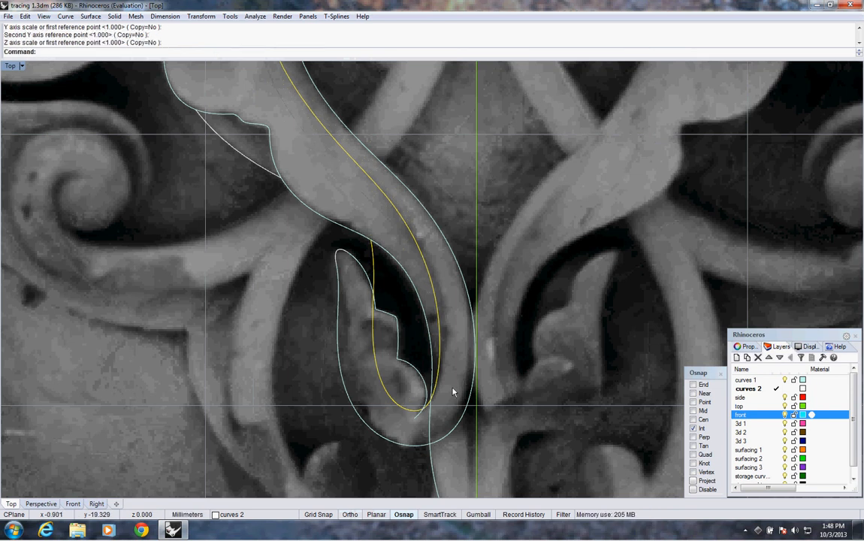
Step: Rebuild the stretched offset curve with 30 points and degree 4, deleting the input
scroll(451, 396, "down", 3)
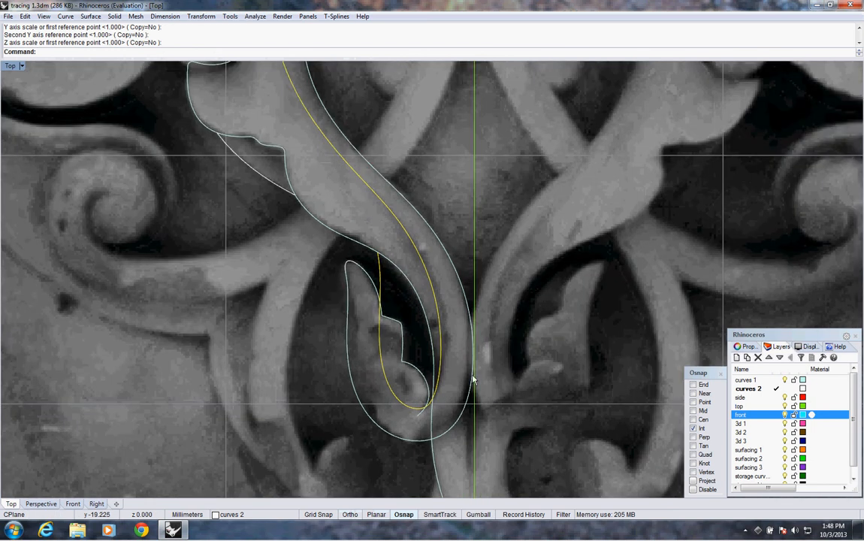
scroll(508, 392, "up", 1)
scroll(510, 393, "down", 3)
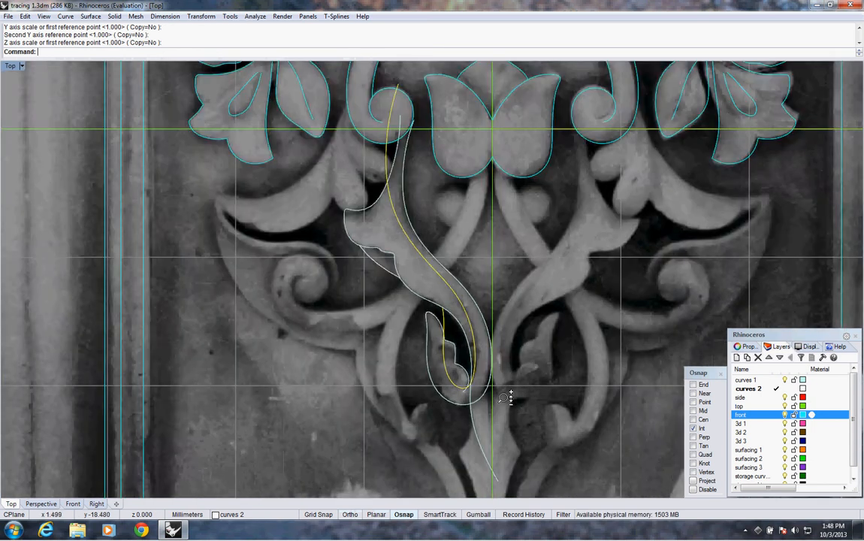
scroll(514, 380, "up", 4)
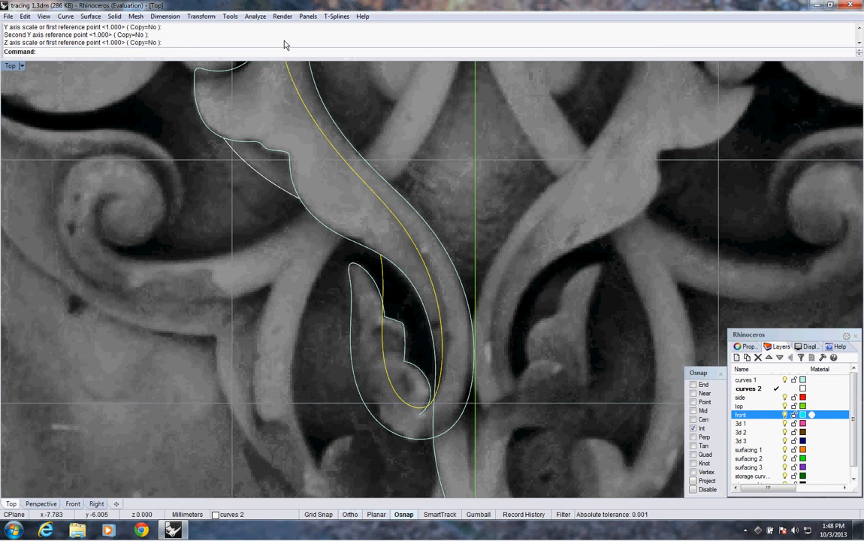
right_click(284, 61)
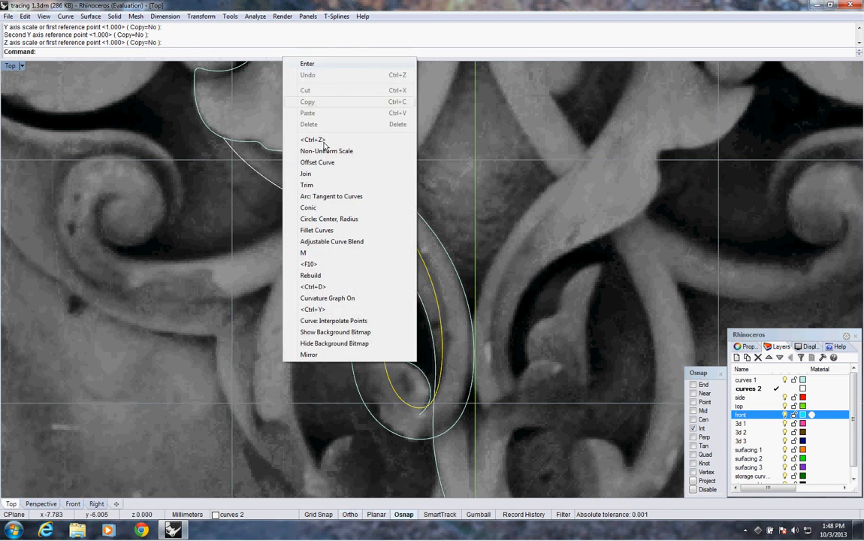
left_click(309, 276)
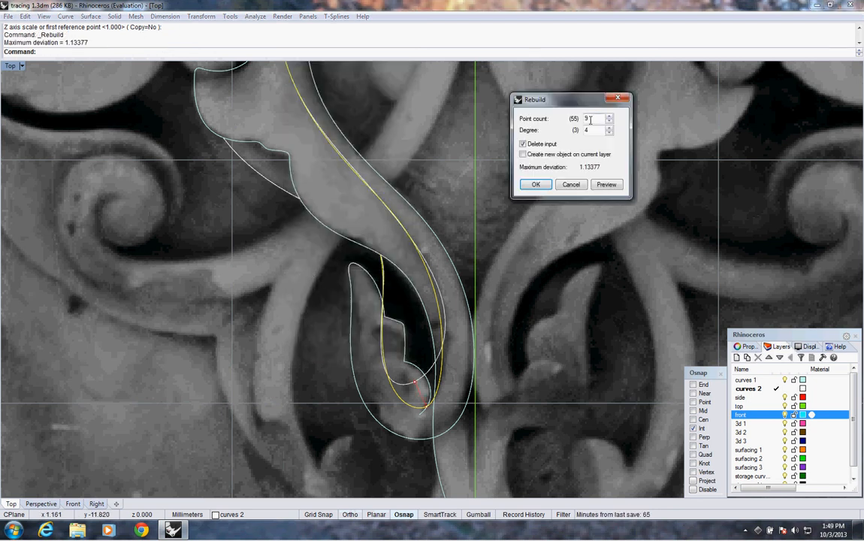
left_click_drag(590, 118, 575, 119)
type("30")
left_click(602, 186)
left_click(538, 184)
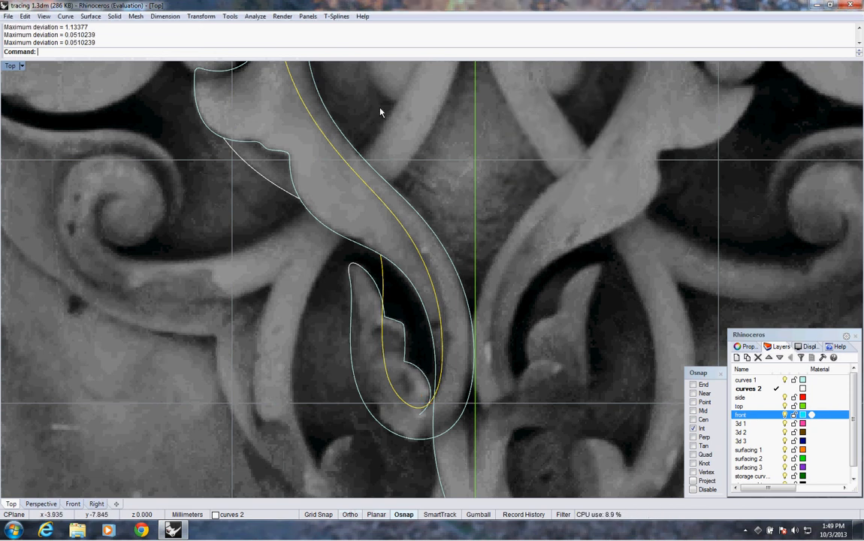
Step: Show the rebuilt curve's control points and move the one on the stem beside the small leaf outward by about 0.19 mm
key("F10")
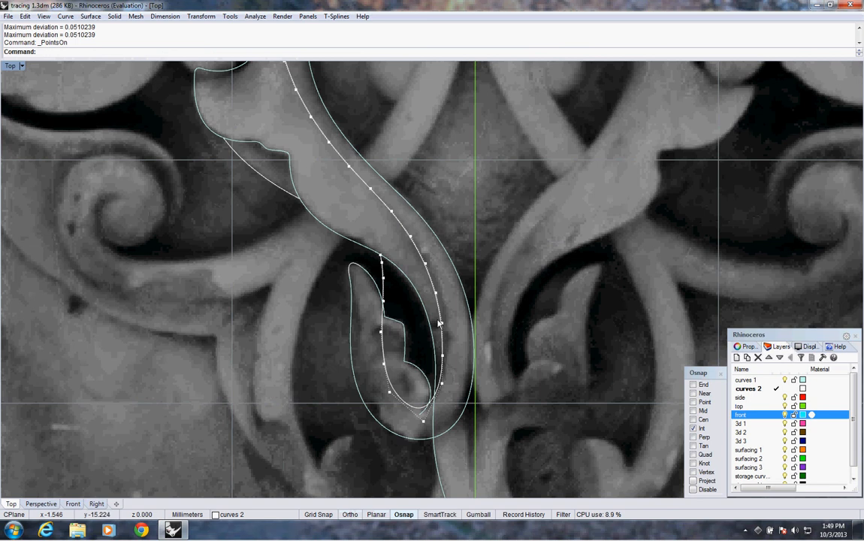
scroll(449, 352, "up", 2)
left_click(440, 357)
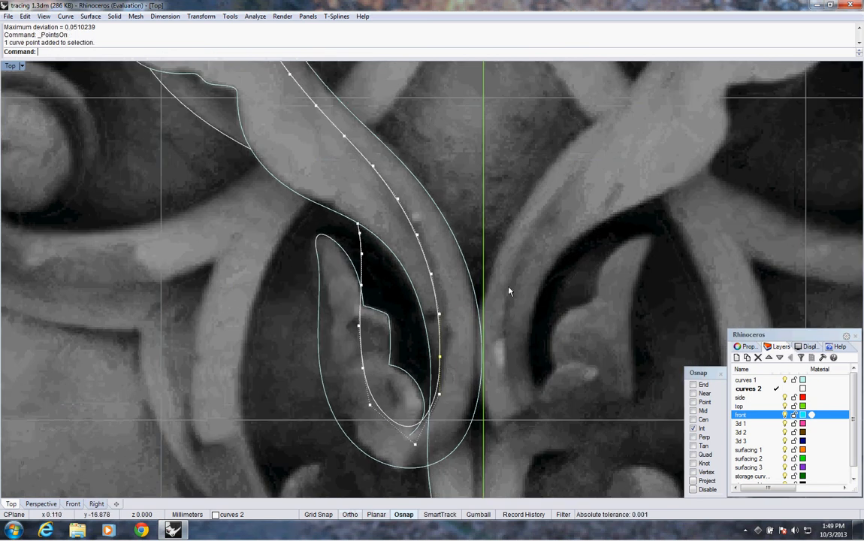
type("m")
key("Return")
left_click(533, 296)
left_click(537, 291)
left_click(537, 295)
Step: Move the next control point up the stem slightly outward to smooth the widened bend
left_click(439, 314)
type("M")
key("Return")
left_click(476, 205)
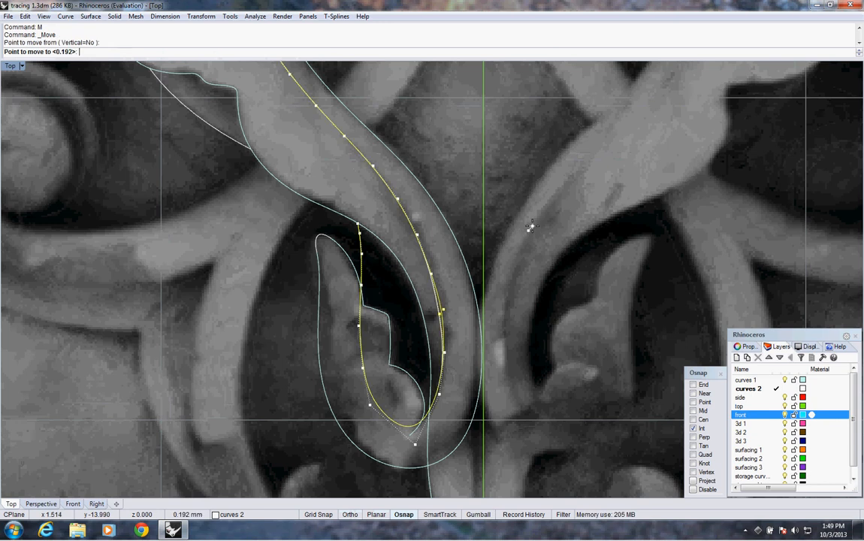
left_click(477, 204)
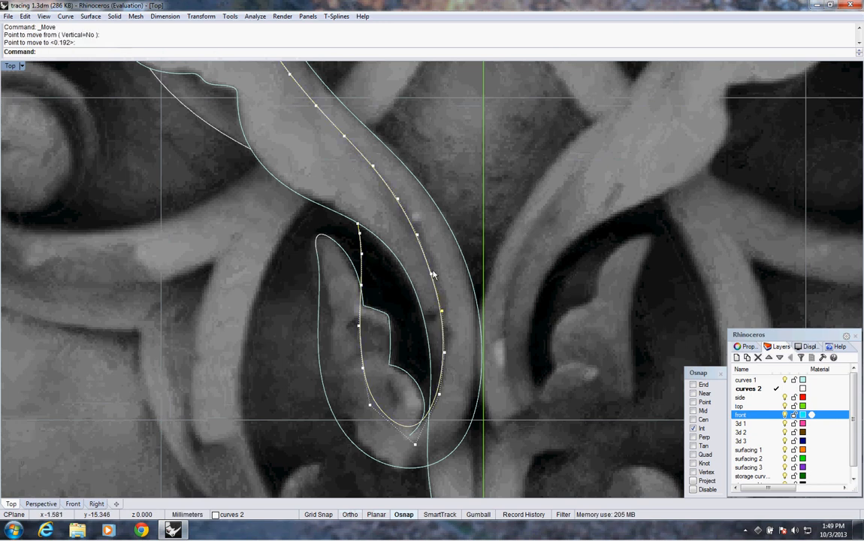
Step: Display the curvature graph for the rebuilt inner stem curve to check its smoothness beside the small leaf
scroll(414, 316, "down", 3)
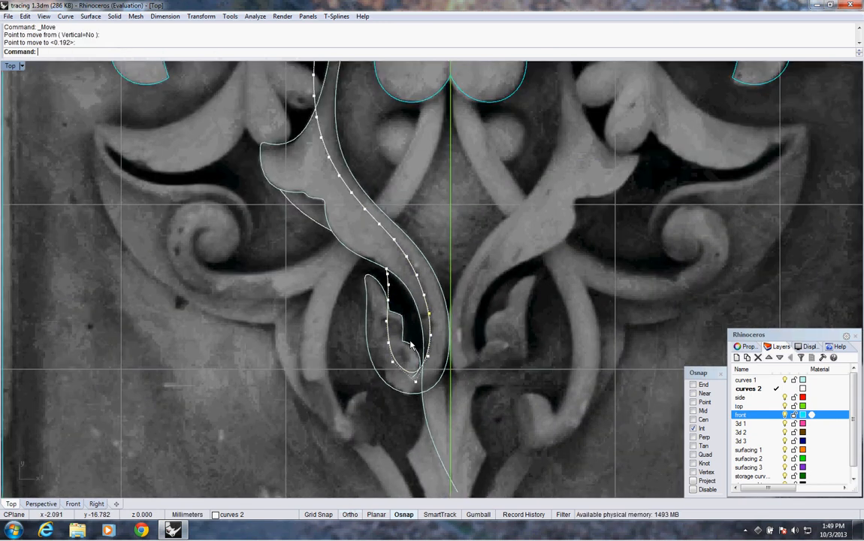
left_click(253, 16)
mouse_move(223, 50)
mouse_move(199, 37)
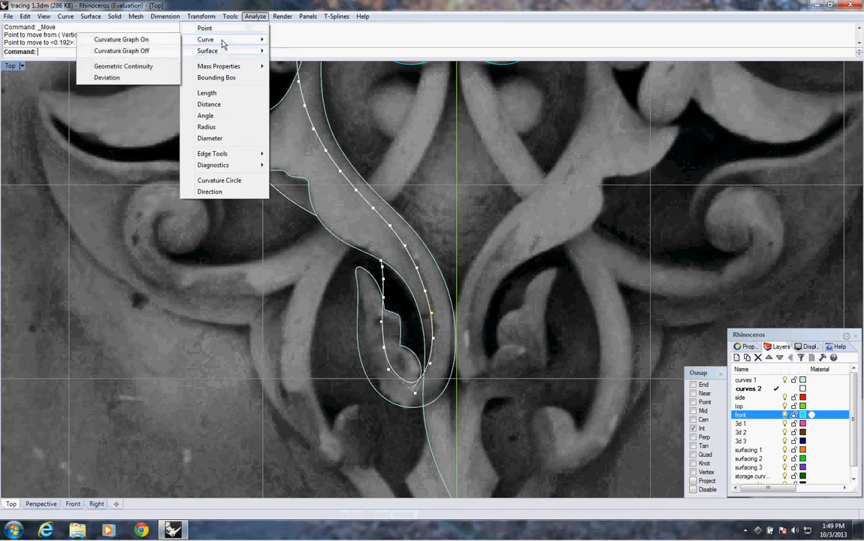
left_click(139, 39)
left_click(412, 260)
key("Return")
scroll(447, 327, "up", 3)
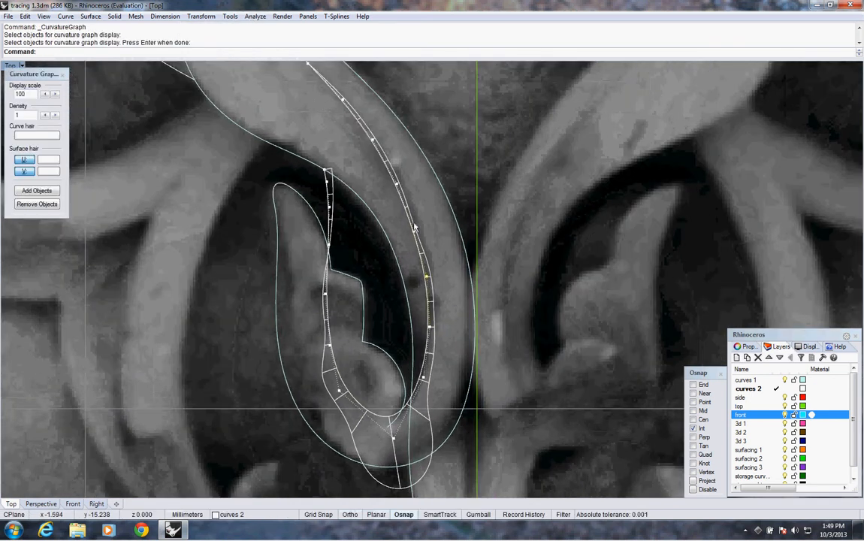
Step: Move the next control point up the inner stem curve slightly outward, then hide the control points and the curvature graph
left_click(414, 232)
type("M")
key("Return")
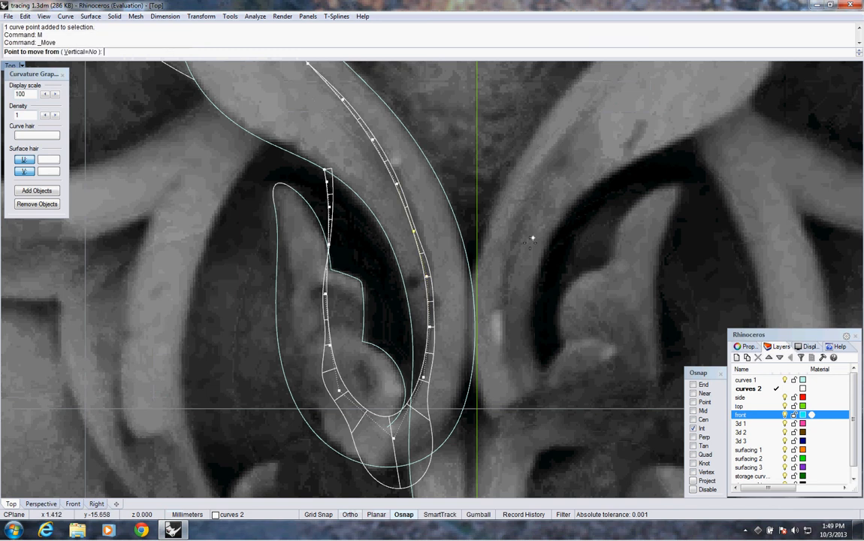
left_click(530, 243)
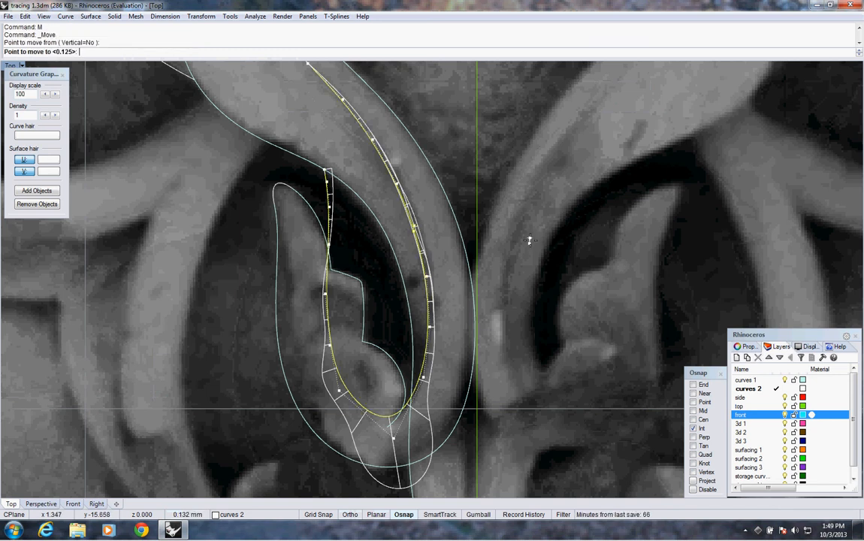
left_click(530, 244)
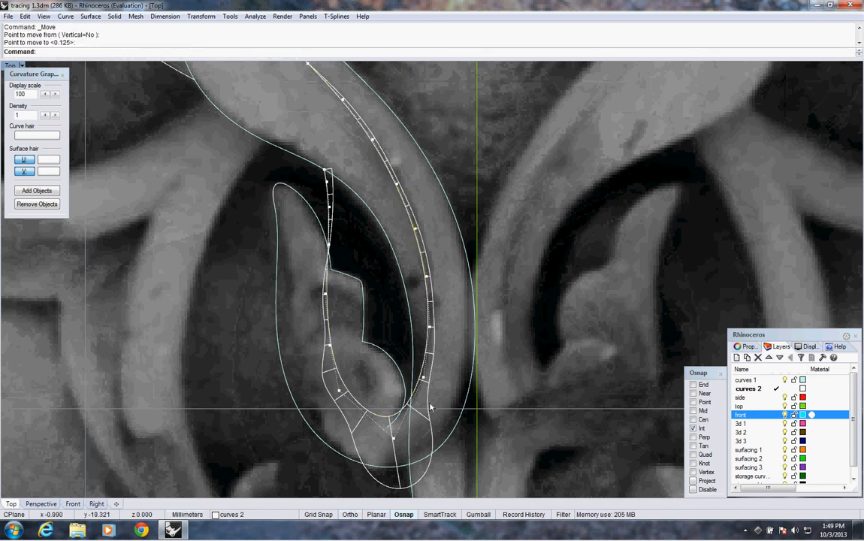
scroll(448, 281, "down", 3)
key("Escape")
key("Escape")
left_click(63, 74)
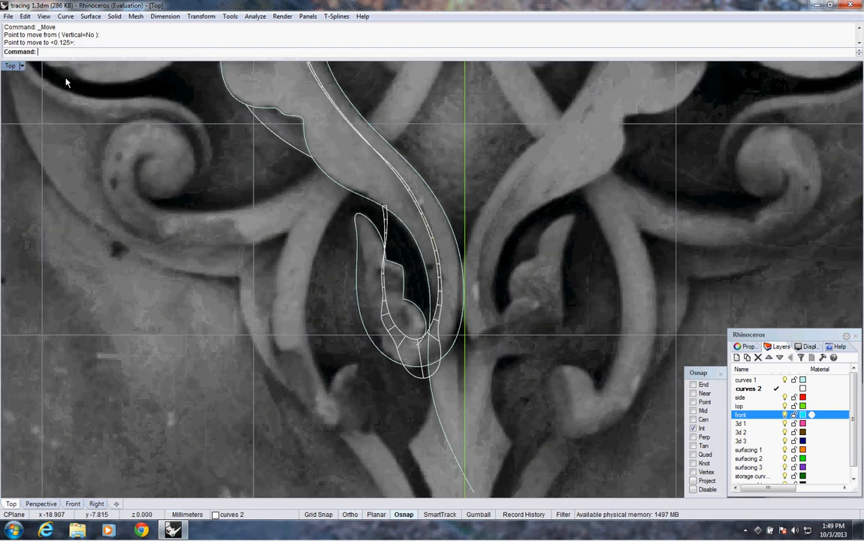
Step: Trim the inner stem curve below its intersection with the small leaf's scalloped edge, and delete the leftover piece inside the leaf
scroll(306, 227, "up", 1)
right_click_drag(306, 224, 306, 229)
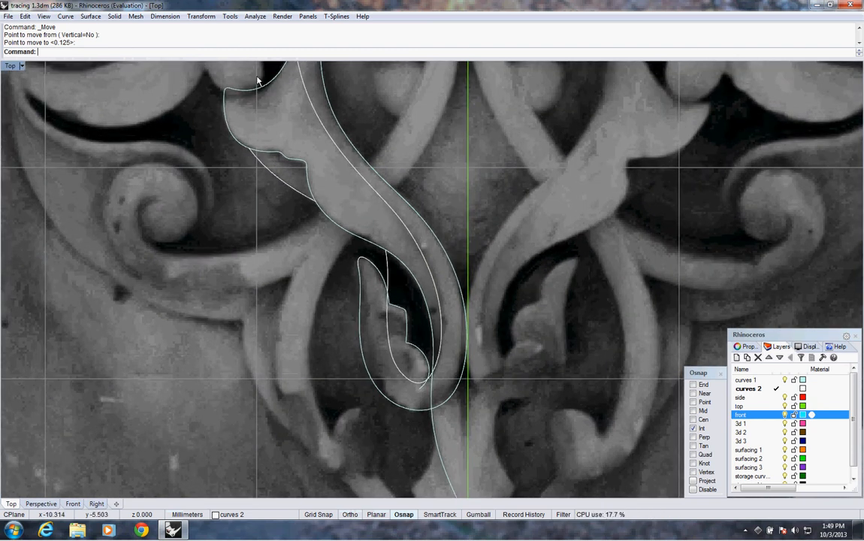
middle_click(241, 54)
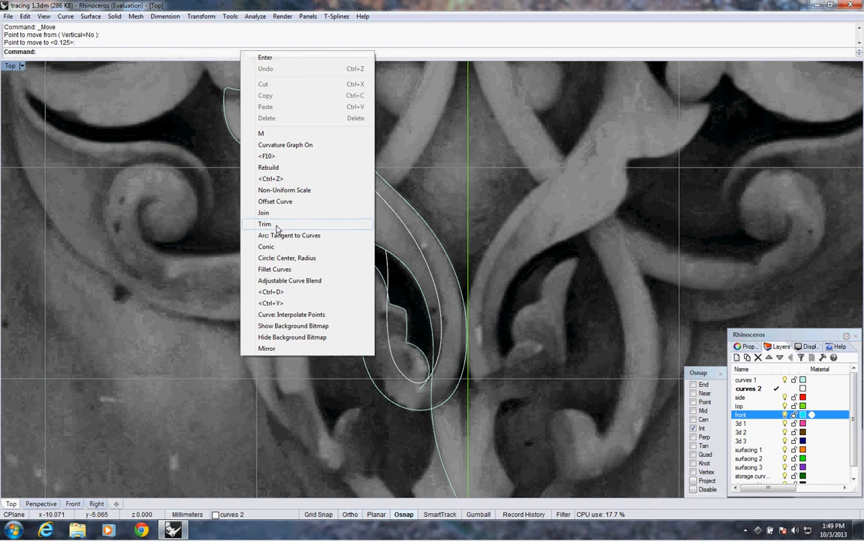
left_click(255, 203)
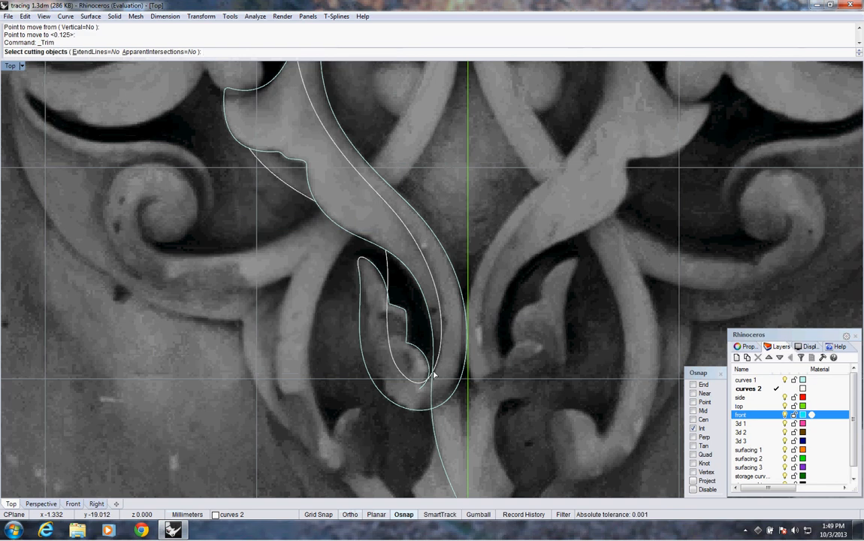
left_click(425, 380)
key("Return")
left_click(412, 385)
key("Return")
key("Return")
left_click(389, 278)
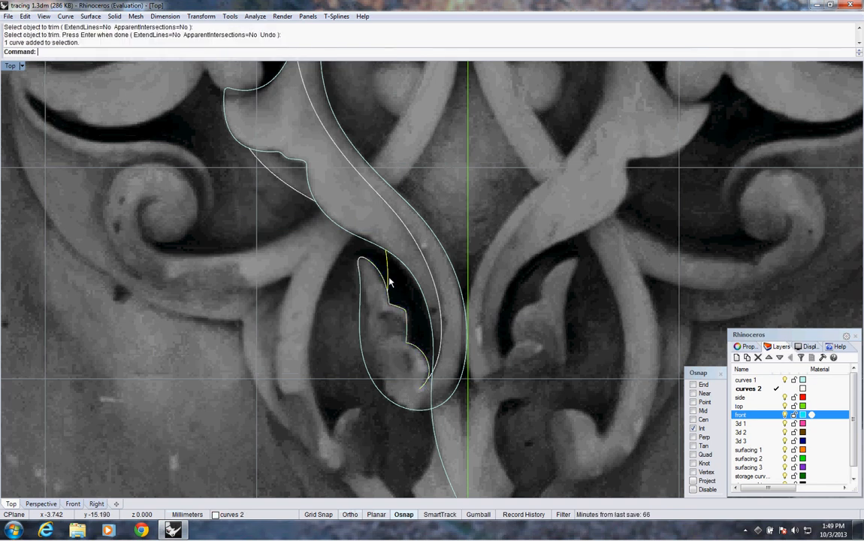
key("Delete")
Step: Try splitting the inner stem curve at a point just above the small leaf's tip and removing the upper piece
right_click_drag(424, 303, 399, 323)
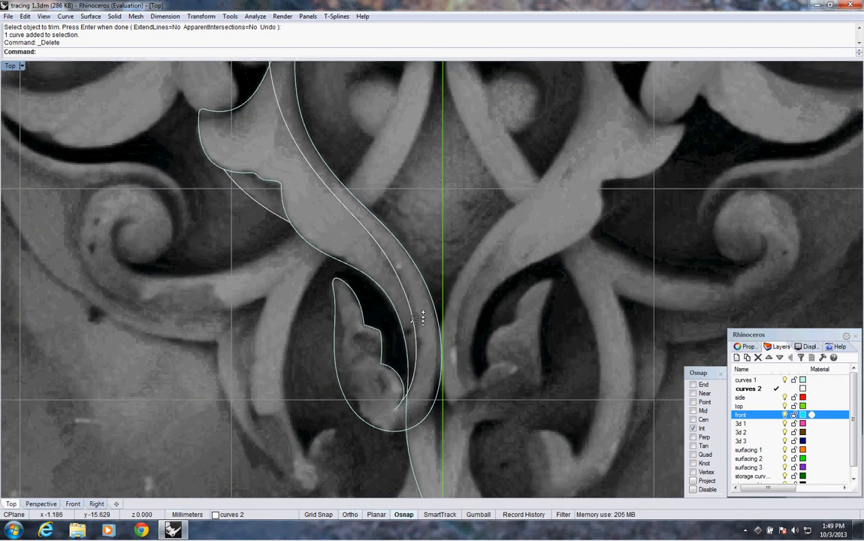
scroll(420, 306, "down", 3)
left_click(405, 301)
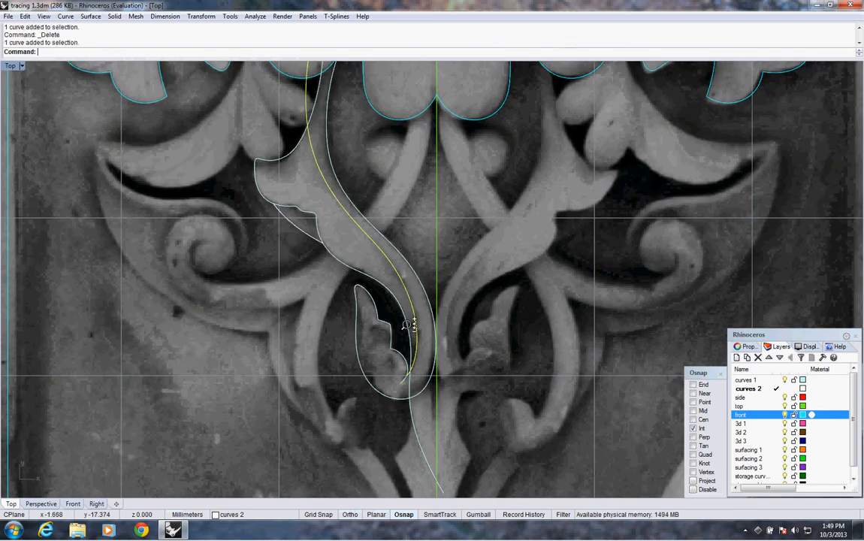
scroll(410, 329, "up", 2)
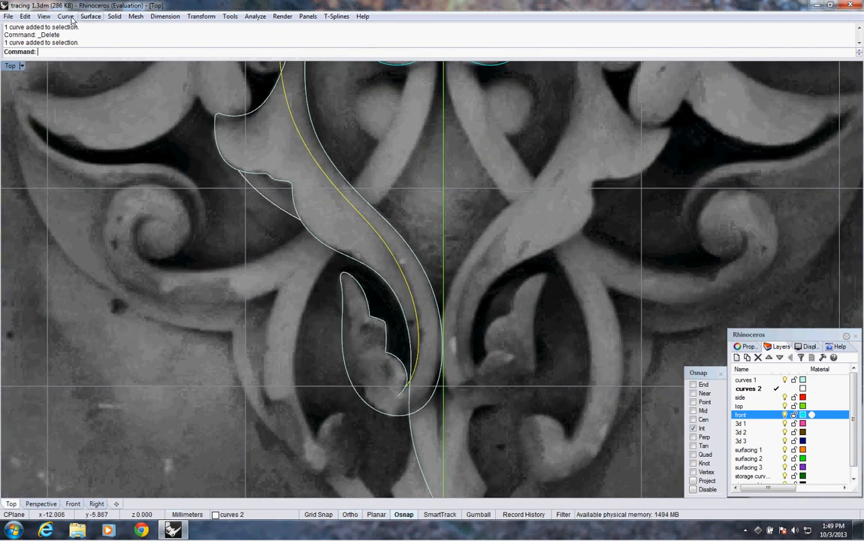
left_click(25, 16)
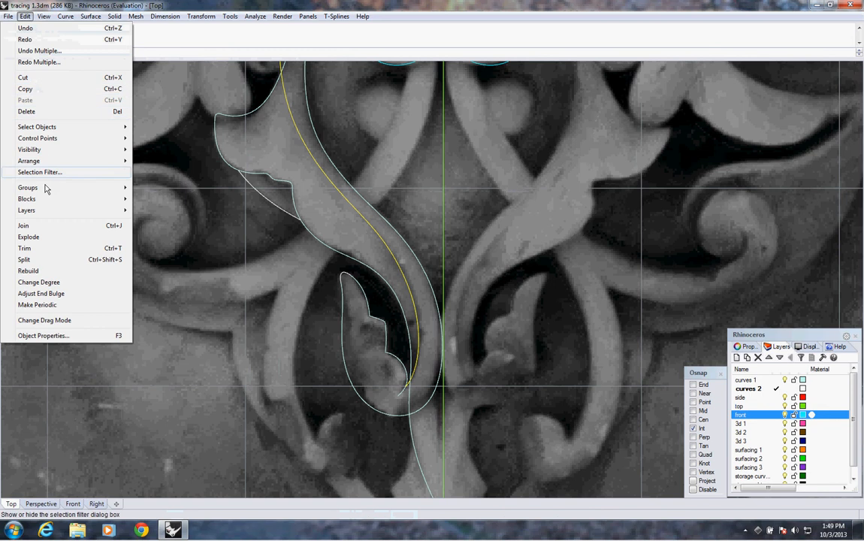
left_click(42, 259)
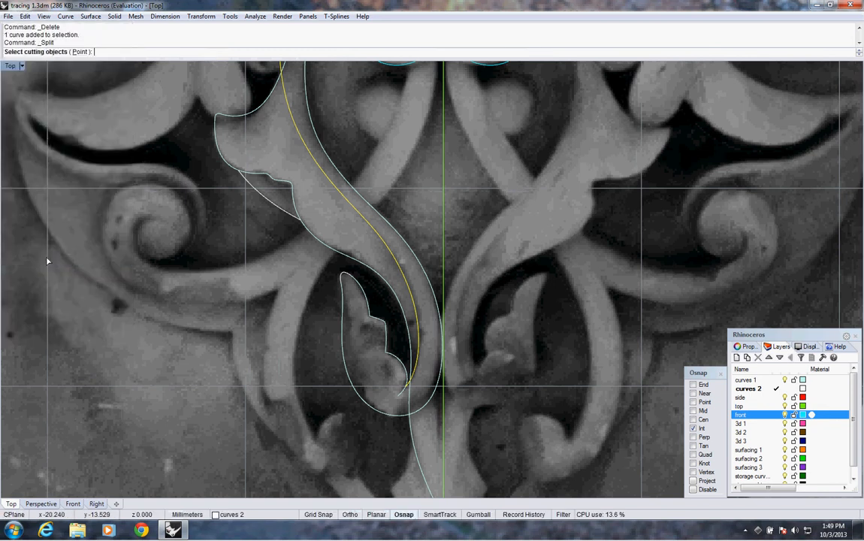
left_click(78, 52)
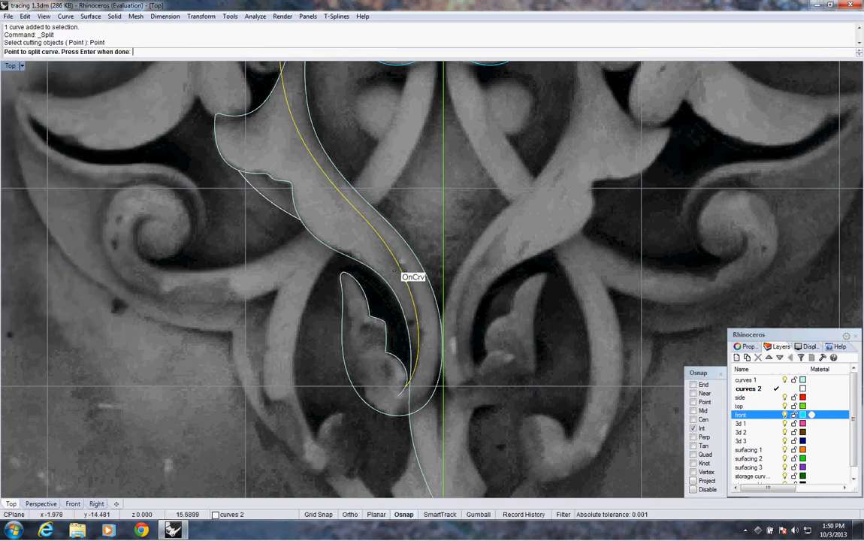
left_click(383, 243)
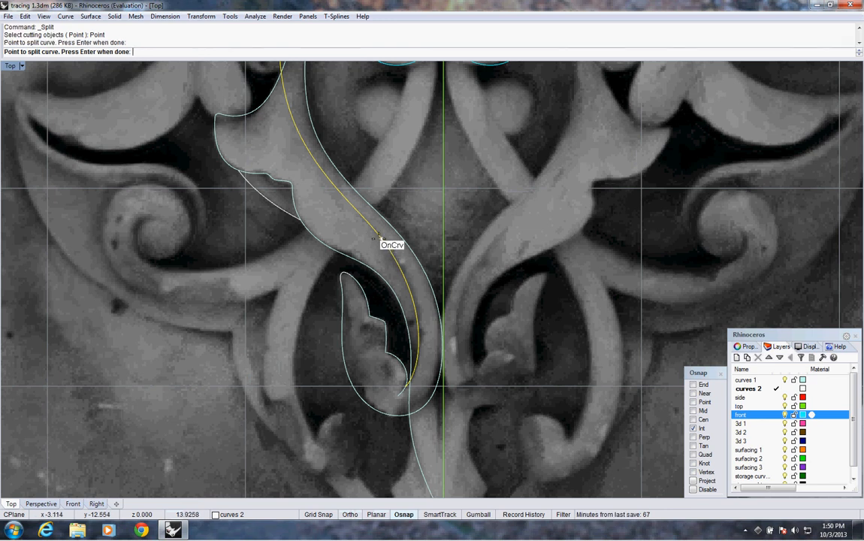
key("Return")
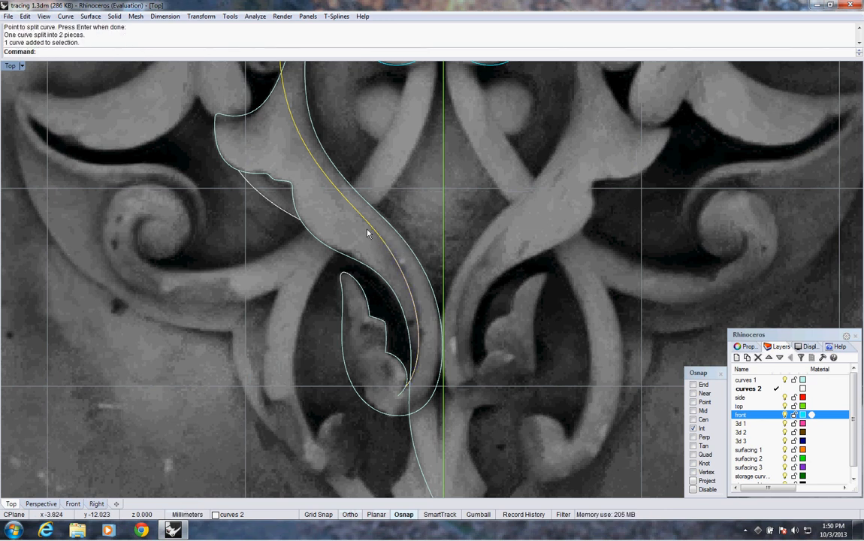
key("Delete")
right_click_drag(399, 318, 396, 309)
key("ctrl+z")
key("ctrl+z")
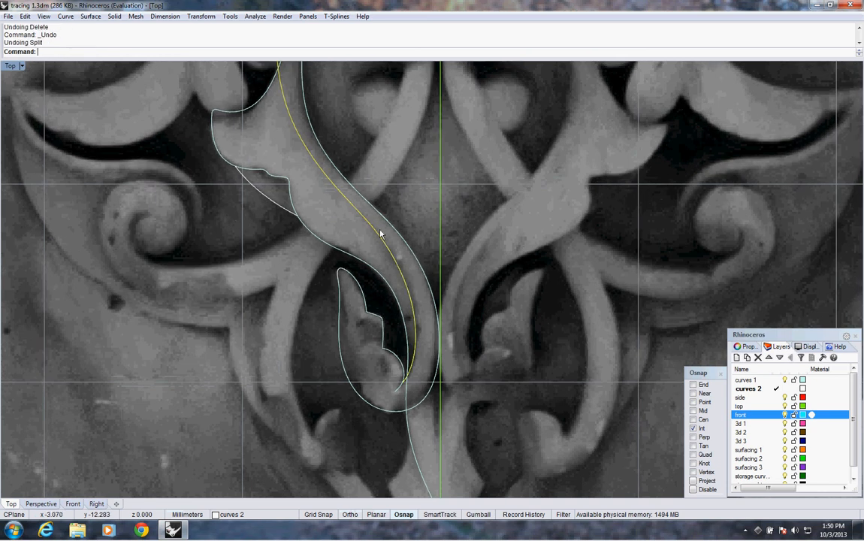
Step: Split the inner stem curve at a point farther up the stem's bend, and delete the upper piece
right_click(285, 51)
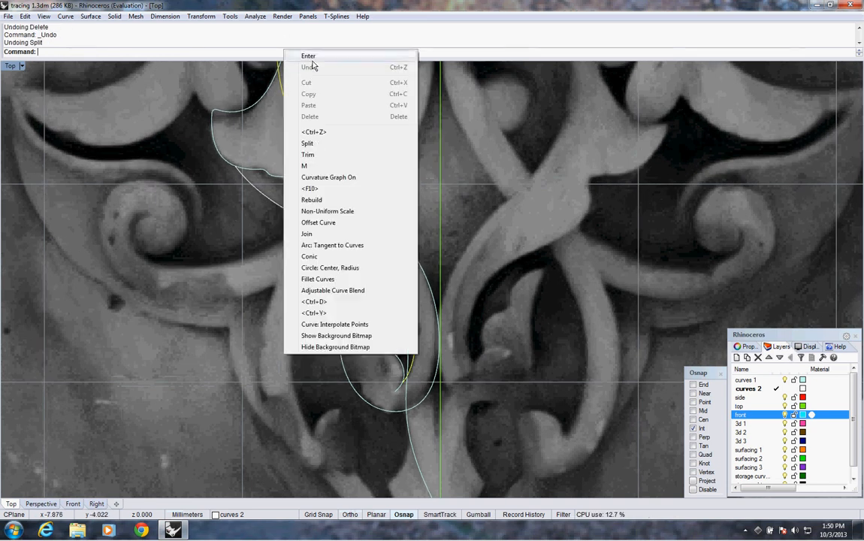
left_click(300, 143)
left_click(80, 52)
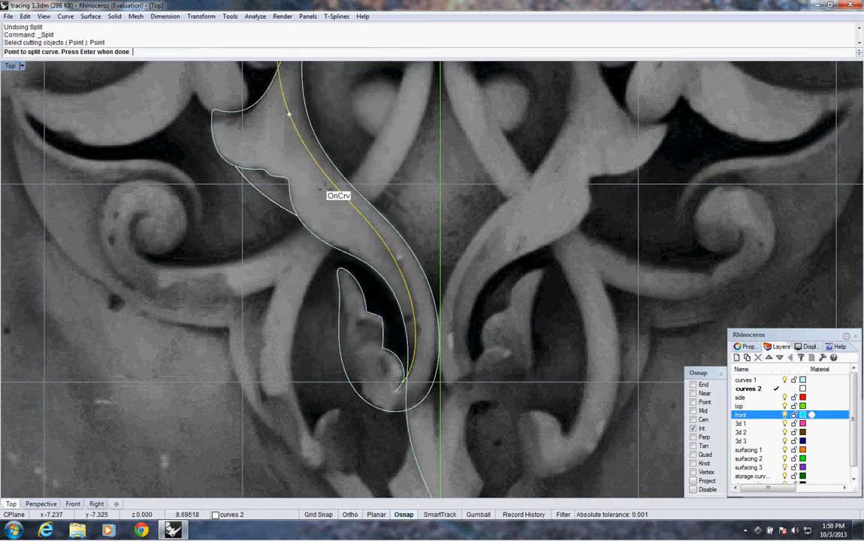
left_click(349, 202)
key("Return")
key("Delete")
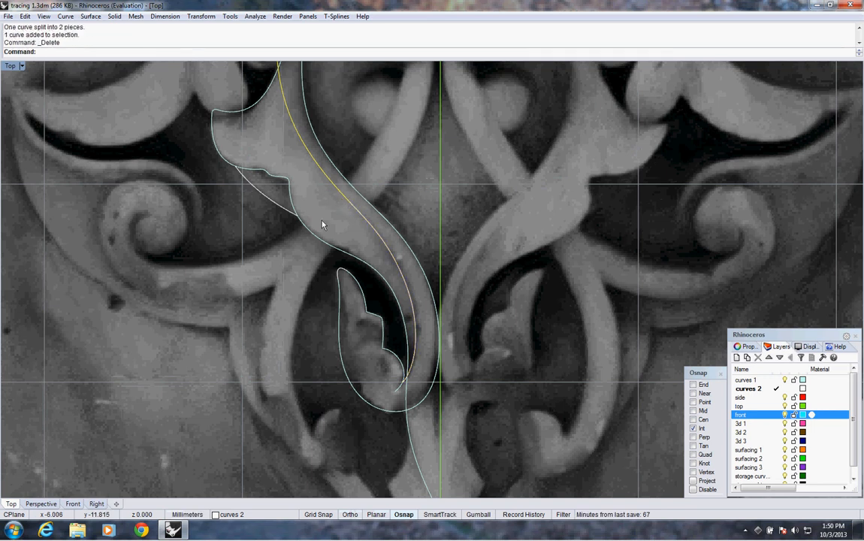
Step: Trim away the short piece of the stem's lower outline crossing the small leaf's base, using the inner stem curve and outer outline as cutters
scroll(418, 291, "down", 2)
right_click_drag(421, 384, 398, 332)
scroll(397, 335, "up", 2)
left_click(398, 322)
left_click(390, 296)
right_click(170, 51)
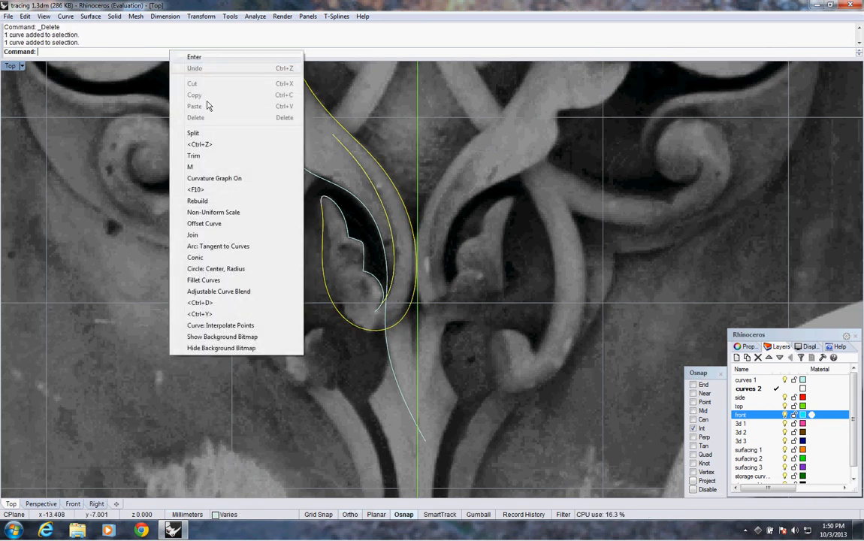
left_click(209, 155)
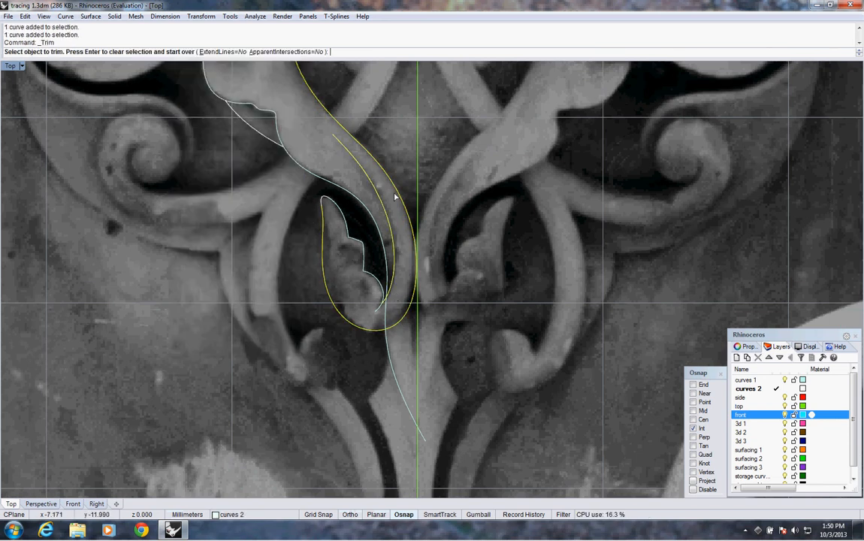
left_click(386, 316)
key("Return")
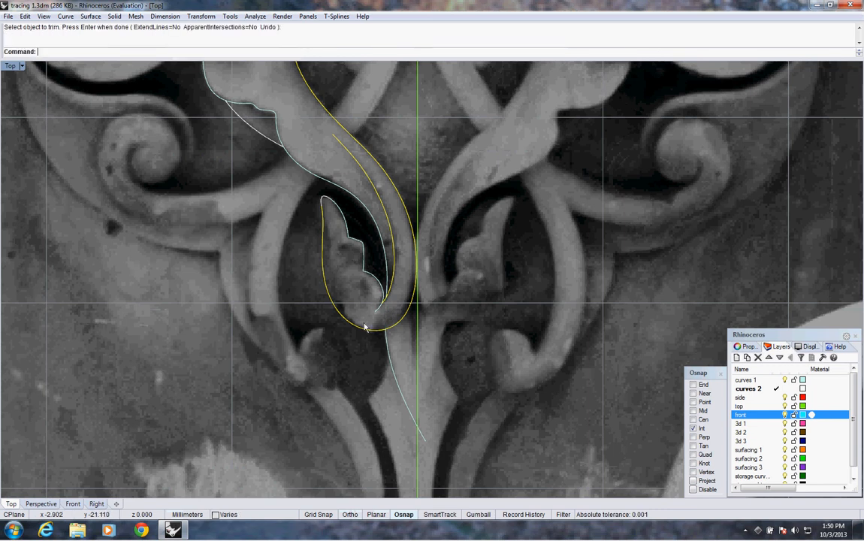
Step: Offset the small leaf's scalloped edge into the leaf through a picked point, about 0.4 mm away, with sharp corners
scroll(379, 312, "down", 2)
scroll(380, 308, "up", 4)
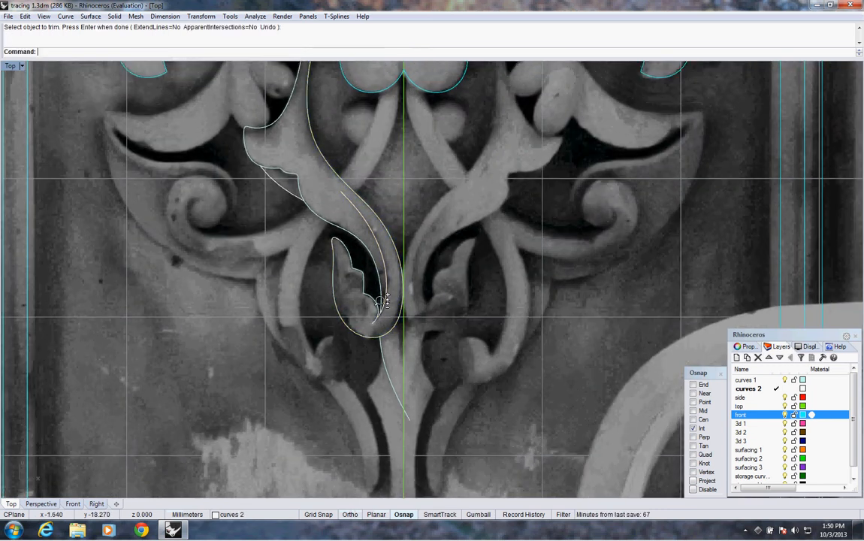
left_click(368, 316)
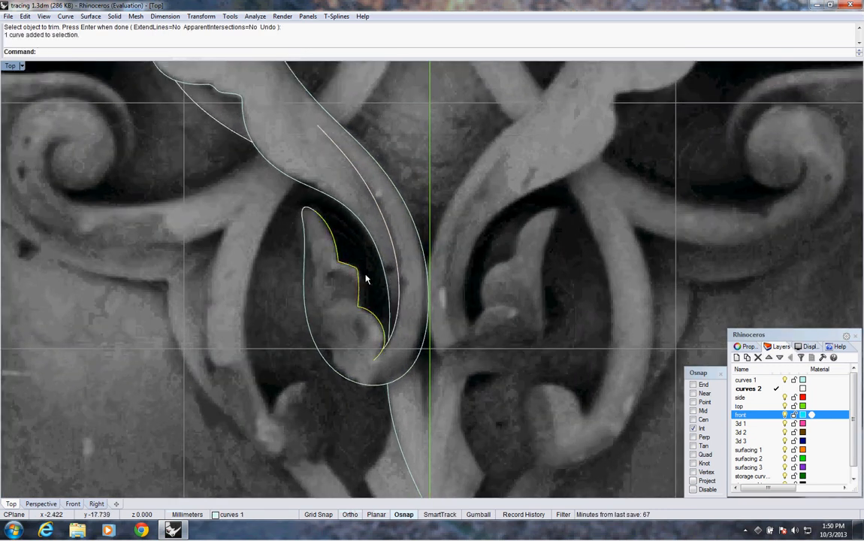
left_click(66, 15)
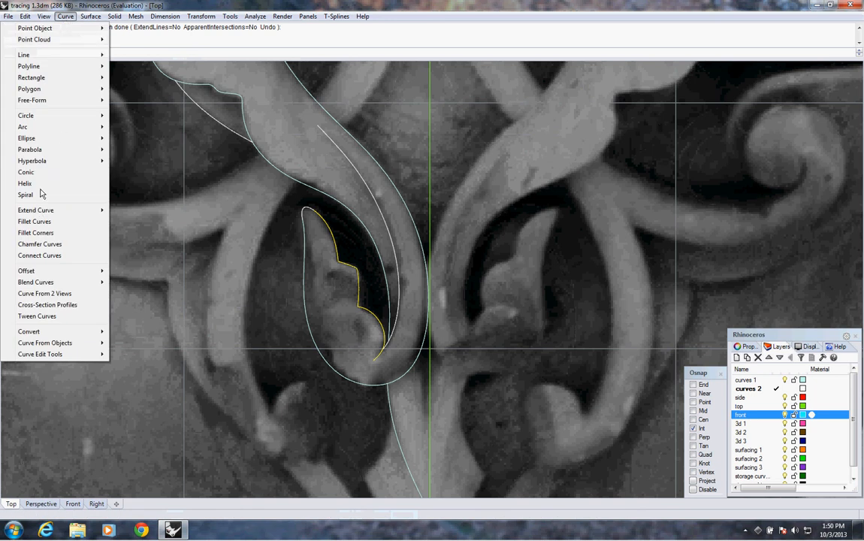
mouse_move(47, 271)
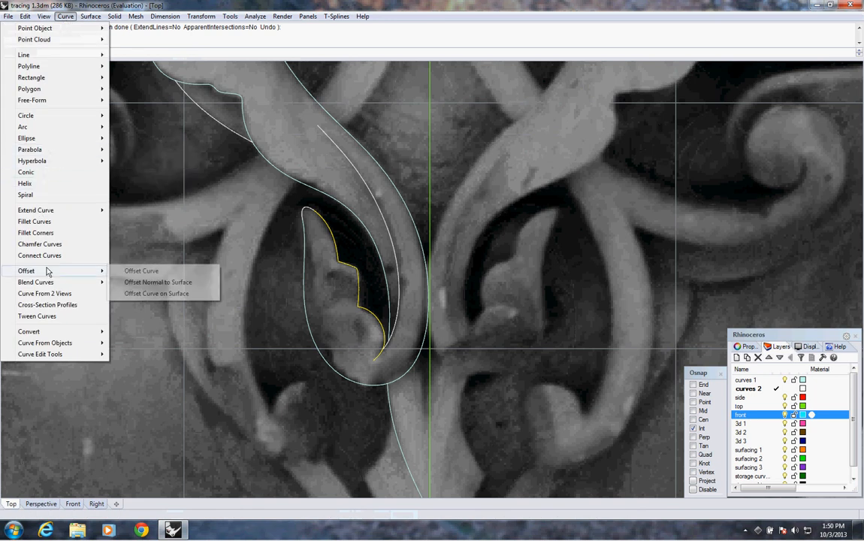
left_click(139, 271)
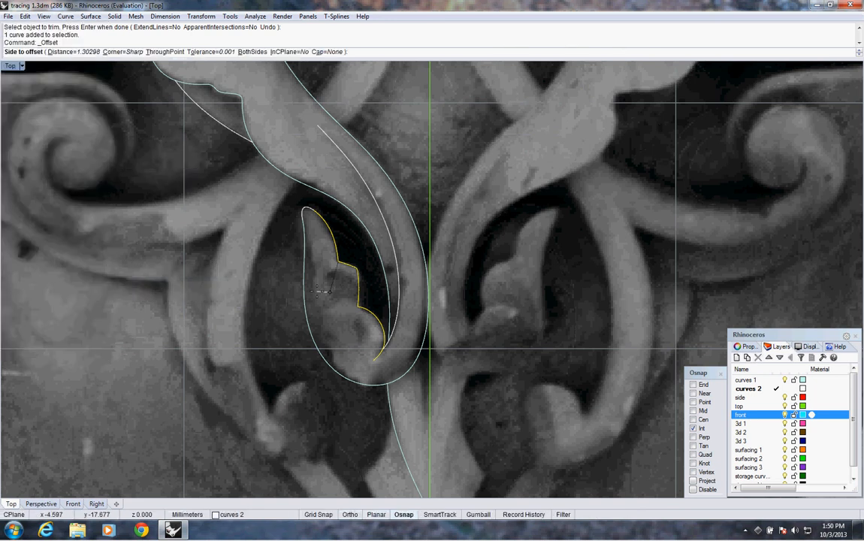
key("Return")
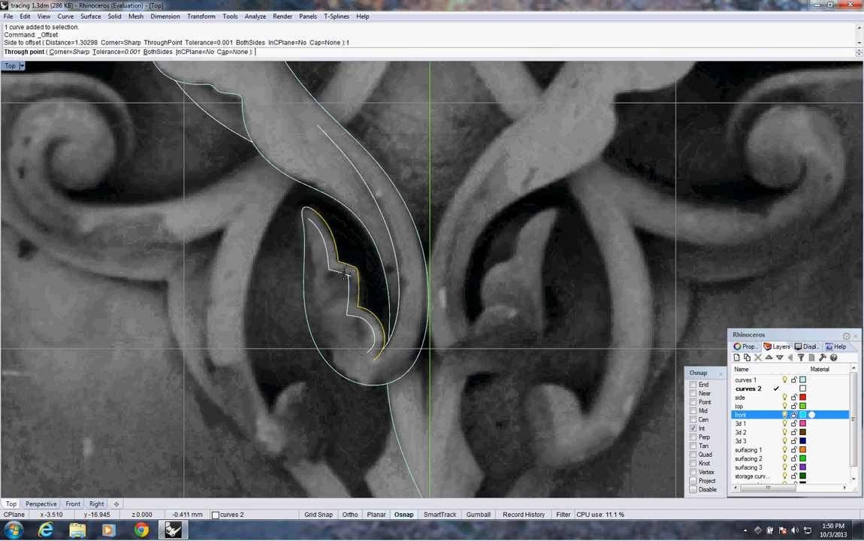
left_click(344, 276)
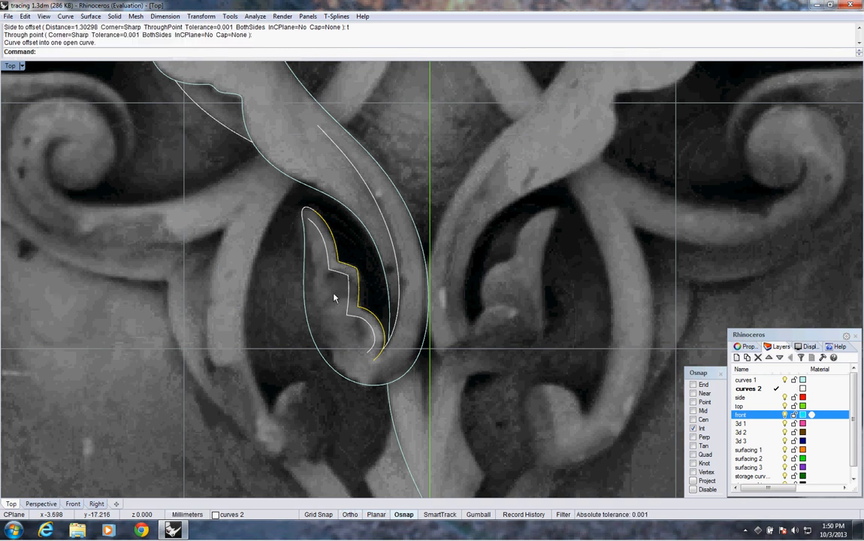
Step: Try rebuilding the small leaf's inner offset curve with 50 points at degree 4, replacing the original
scroll(374, 310, "down", 3)
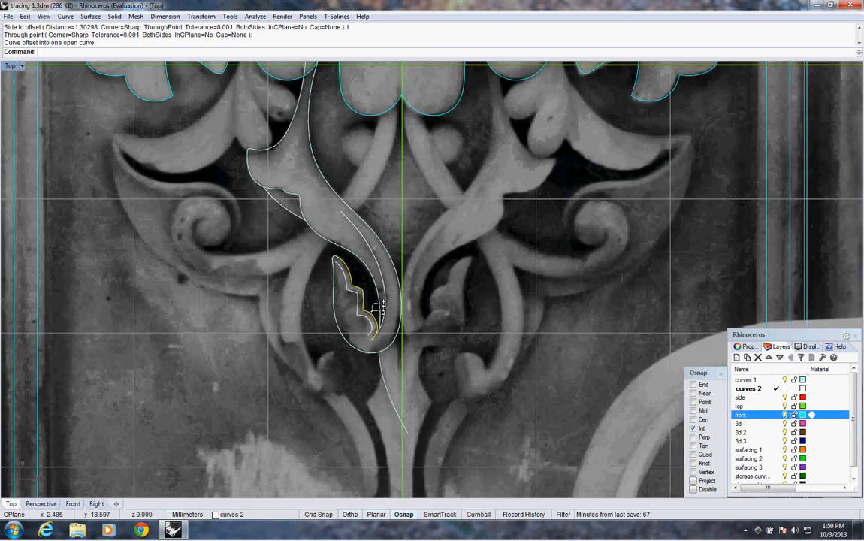
scroll(380, 304, "up", 4)
left_click(366, 339)
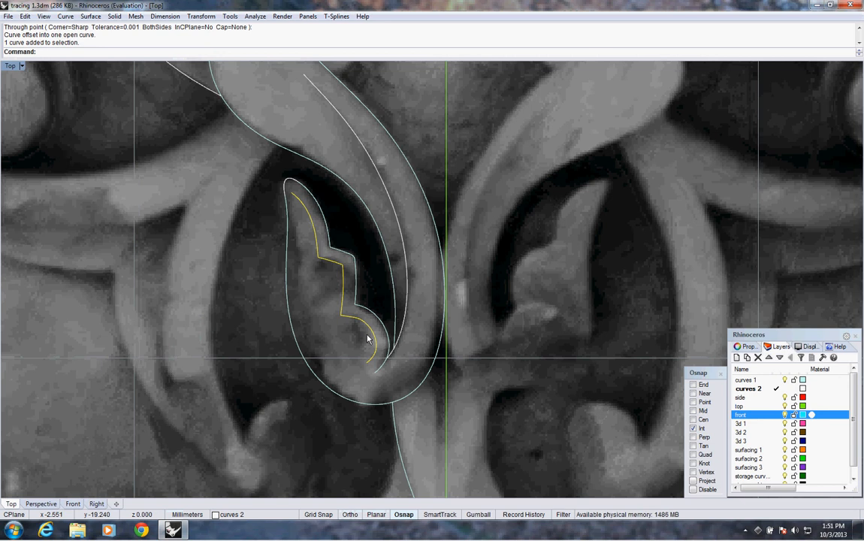
right_click(289, 52)
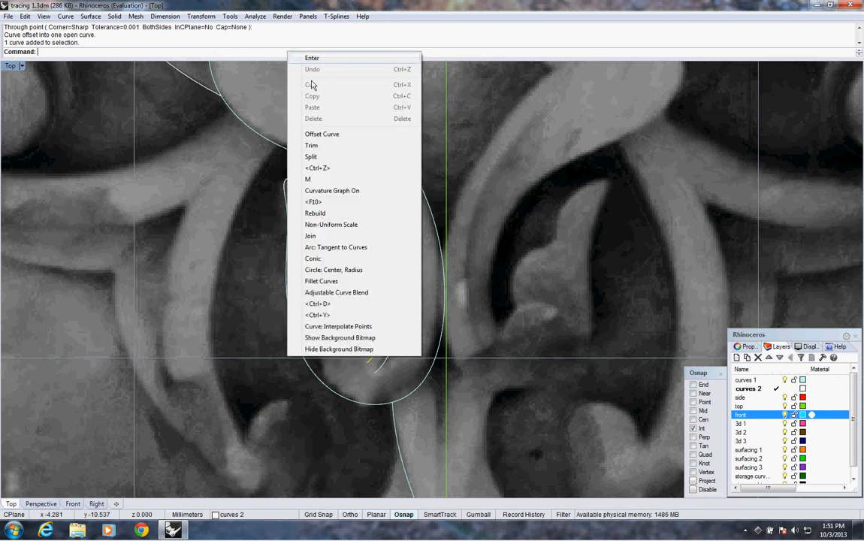
left_click(316, 214)
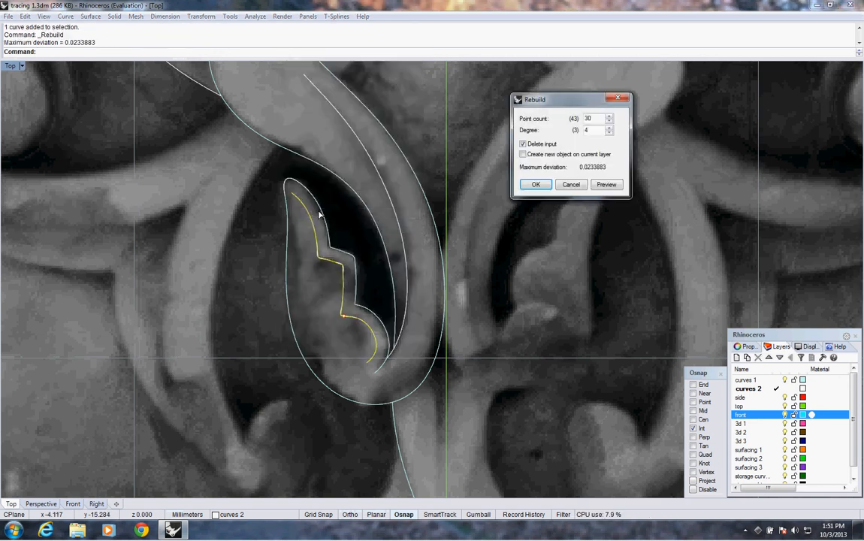
left_click_drag(591, 118, 583, 118)
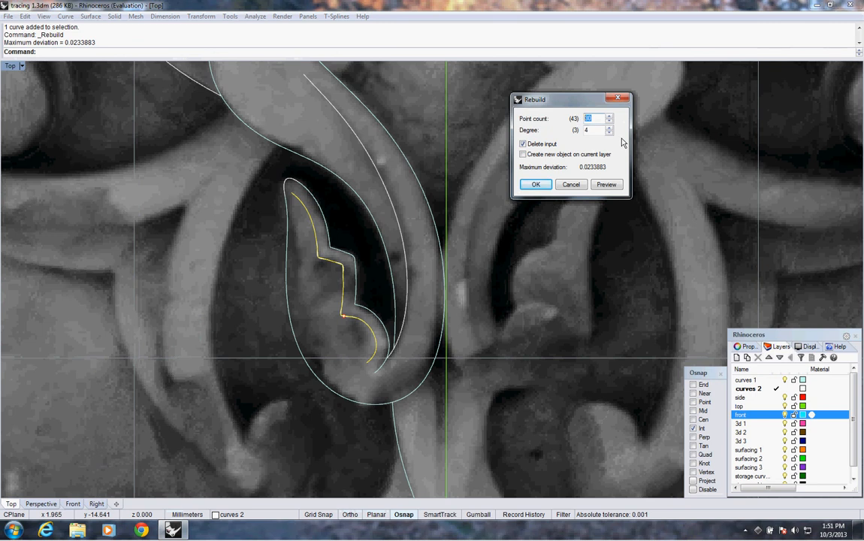
type("5")
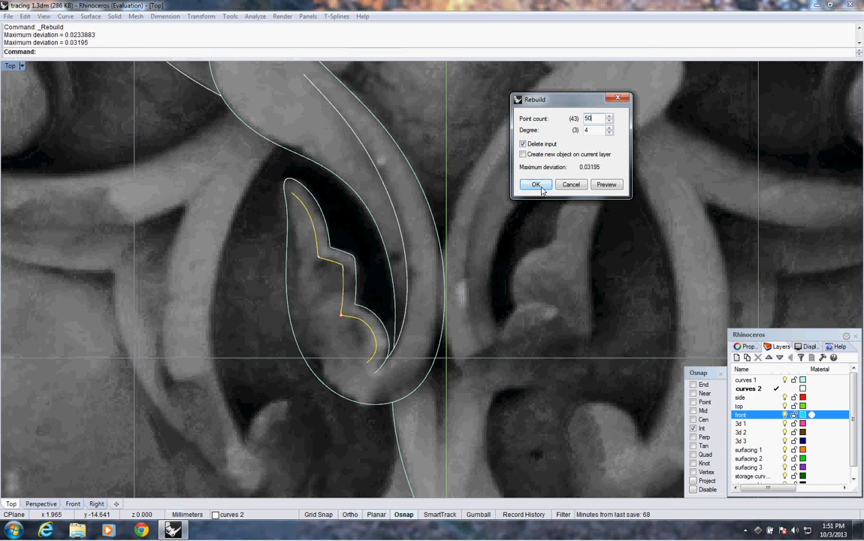
left_click(536, 185)
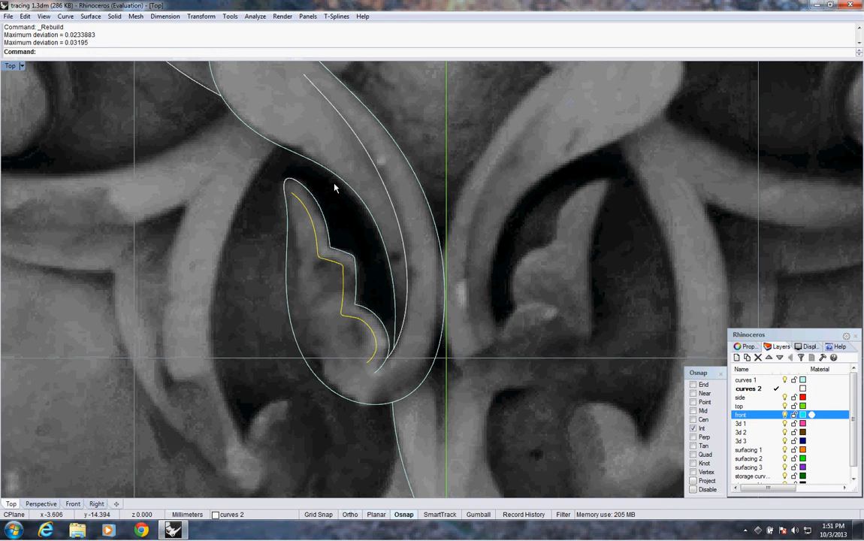
Step: Try moving a control point just past the inner curve's lower notch, and undo both that move and the rebuild
key("F10")
scroll(392, 290, "up", 6)
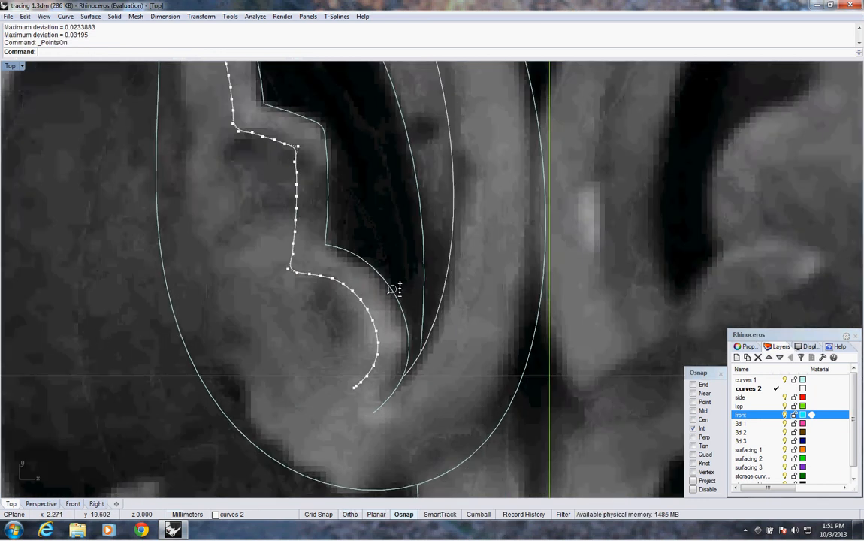
scroll(393, 290, "up", 3)
left_click(301, 229)
type("M")
key("Return")
left_click(323, 216)
left_click(351, 198)
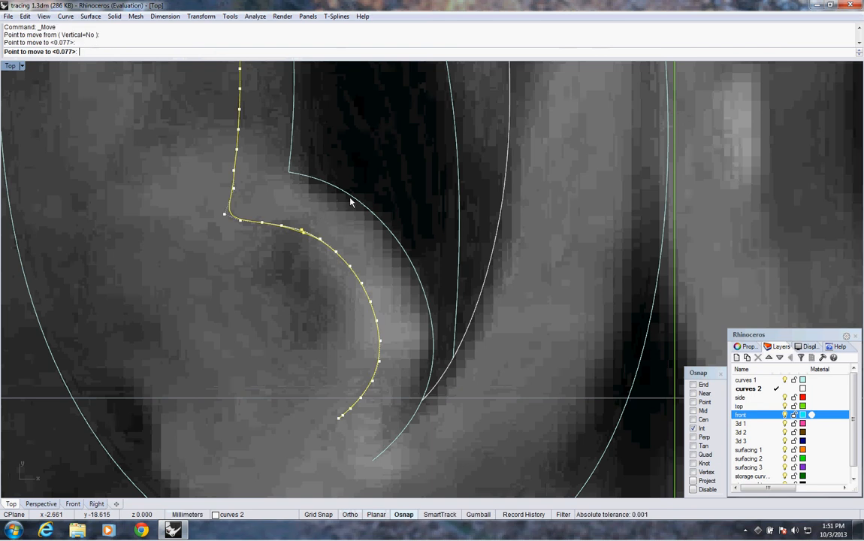
scroll(367, 229, "down", 3)
scroll(366, 240, "up", 5)
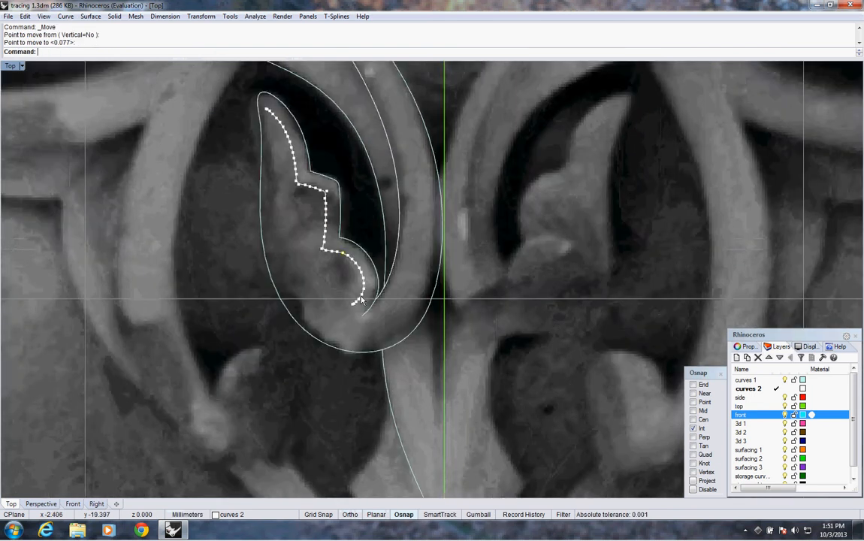
key("ctrl+z")
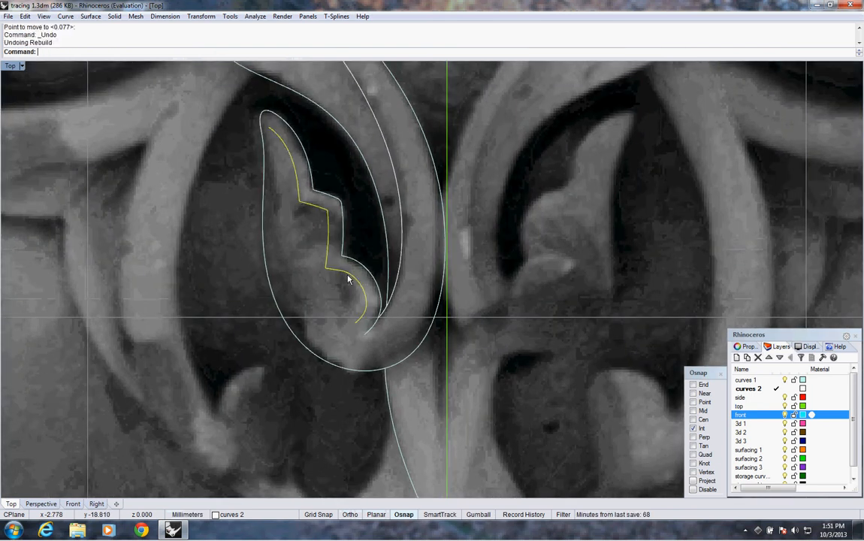
Step: Rebuild the small leaf's inner offset curve with fewer points than 50, at degree 4, replacing the original
right_click(303, 54)
left_click(334, 167)
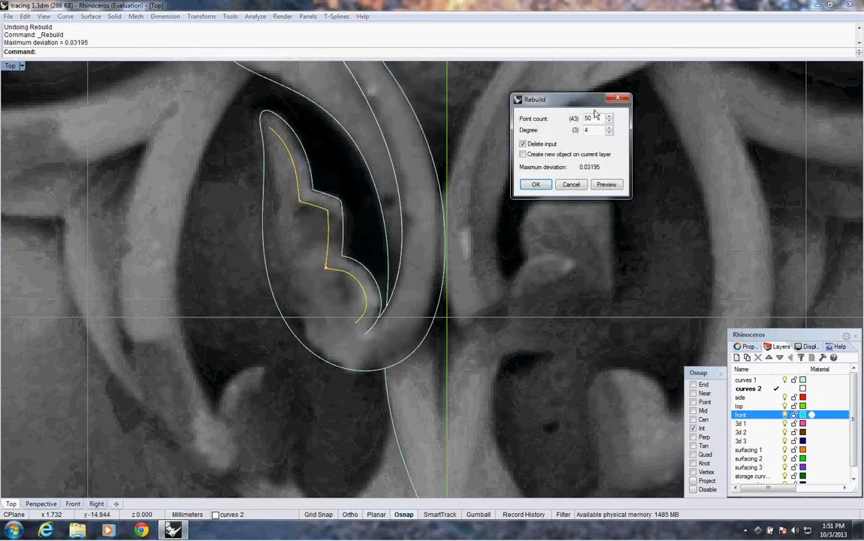
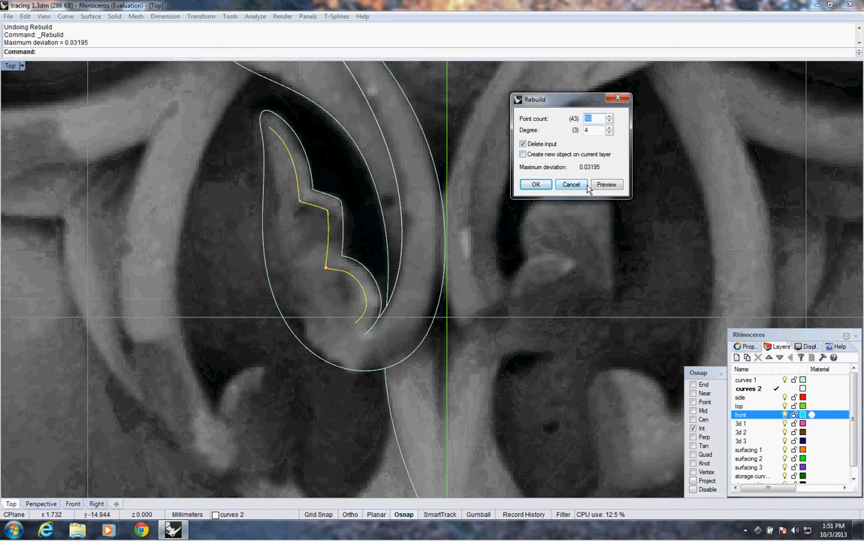
left_click(535, 185)
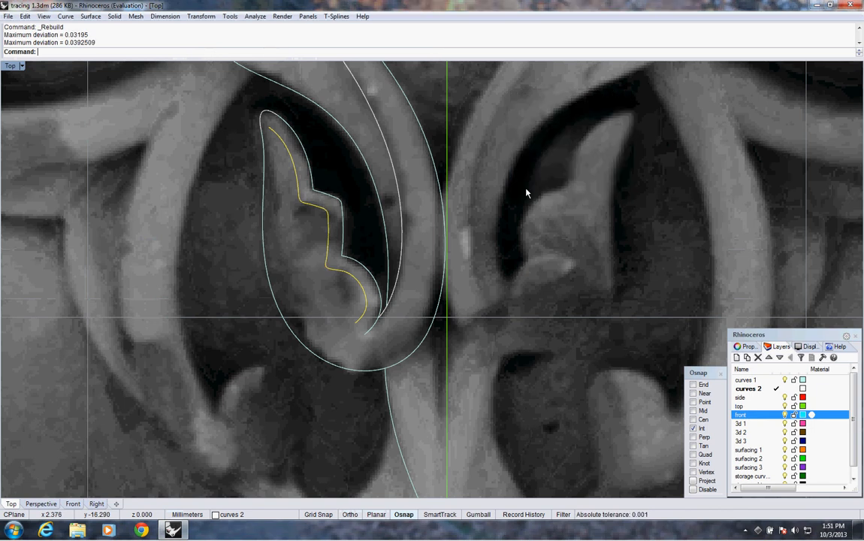
Step: Show the rebuilt inner curve's control points and nudge the one just past the lower notch by about 0.016 mm
scroll(355, 263, "up", 1)
scroll(355, 263, "up", 3)
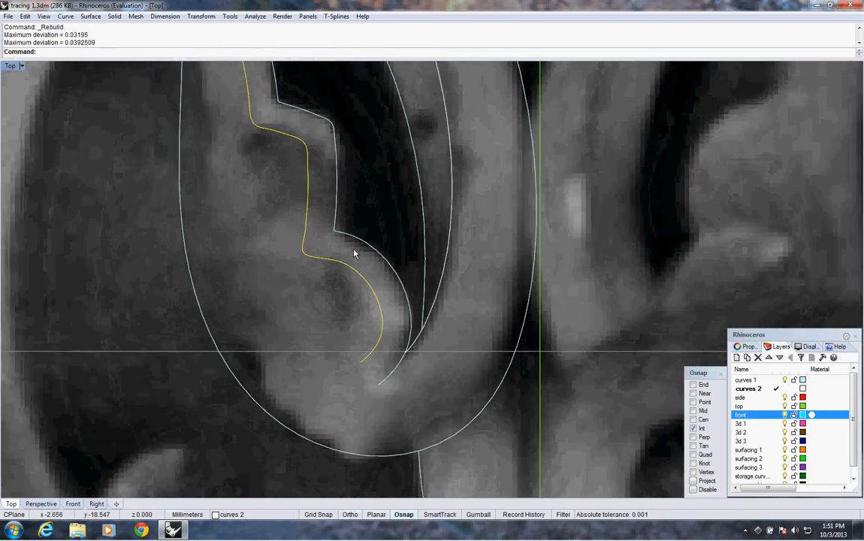
key("F10")
scroll(331, 267, "up", 3)
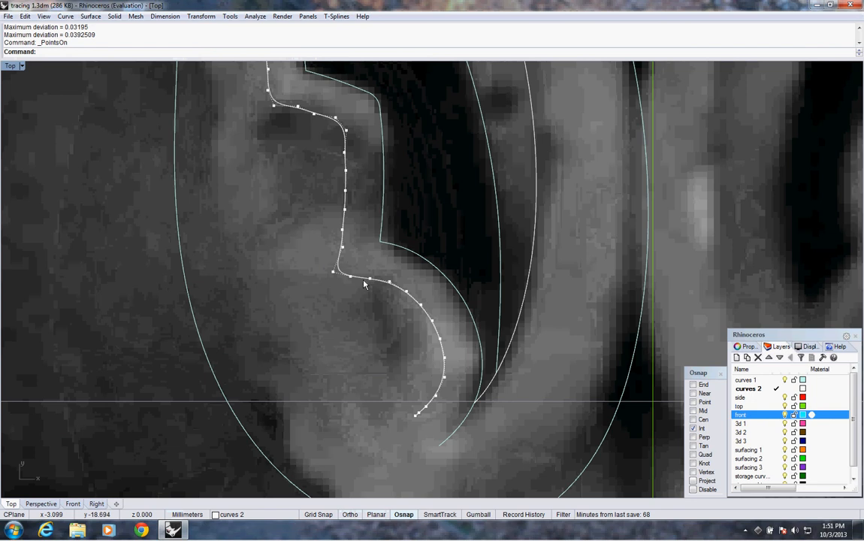
left_click(370, 283)
left_click(370, 280)
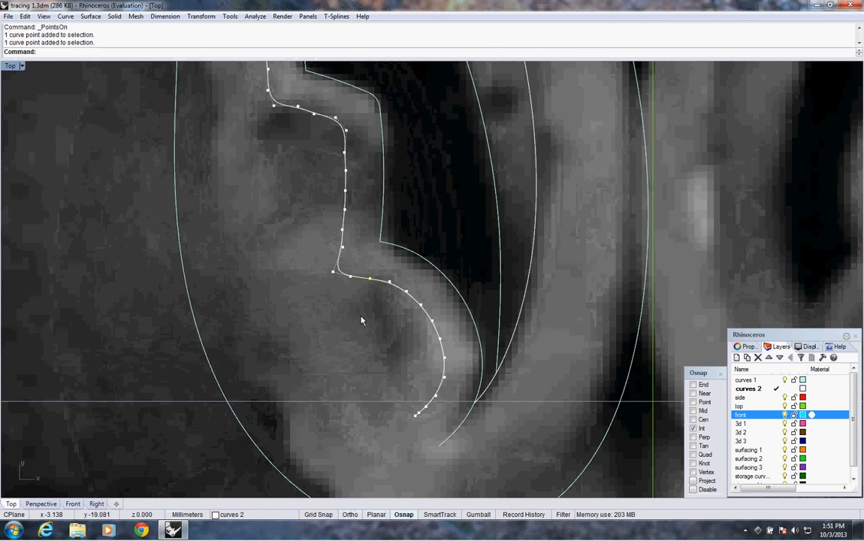
type("M")
key("Return")
left_click(364, 313)
left_click(365, 311)
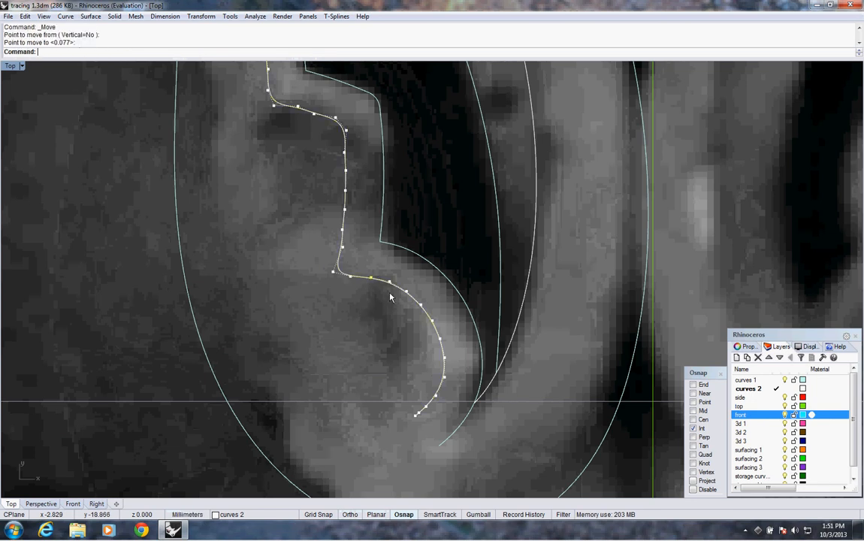
Step: Smooth the inner curve's lower lobe by moving one control point about 0.05 mm and another farther down about 0.03 mm
type("M")
key("Return")
left_click(426, 306)
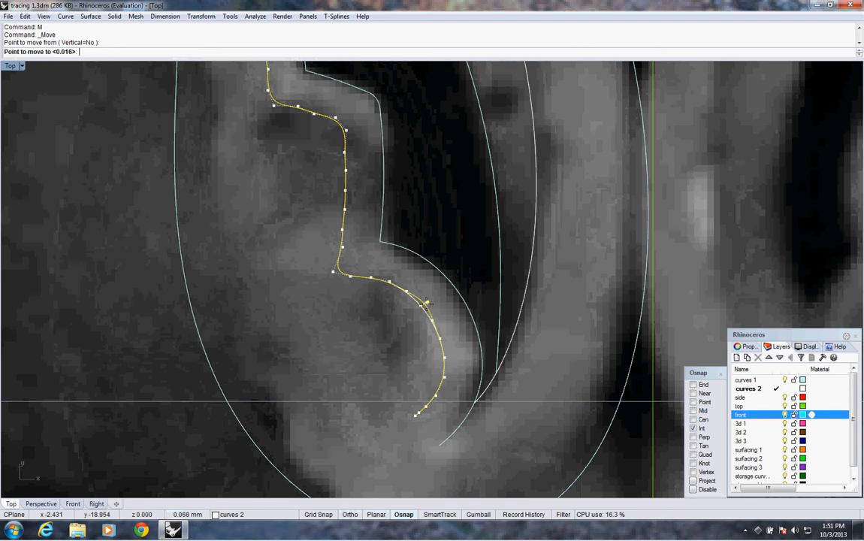
left_click(425, 306)
scroll(447, 370, "up", 2)
type("M")
key("Return")
left_click(455, 381)
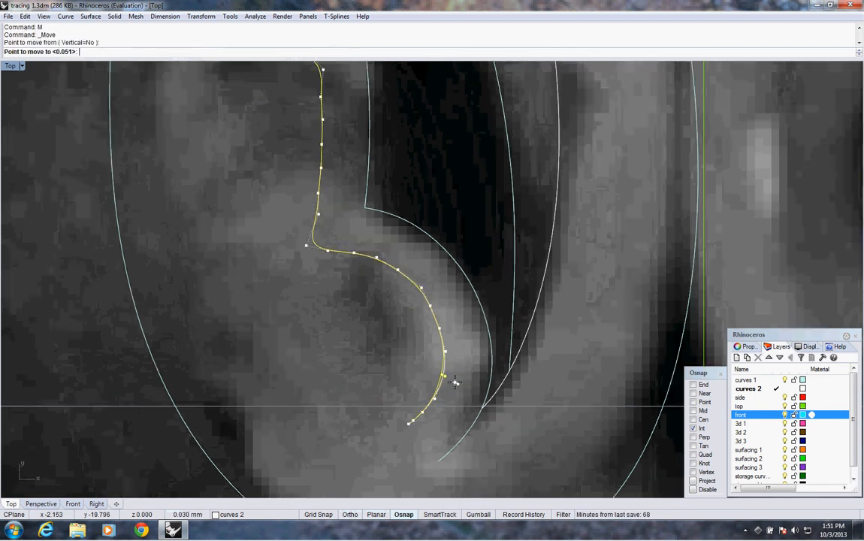
left_click(455, 384)
Step: Move the control point at the inner curve's lower notch corner about 0.09 mm and one just above it about 0.05 mm
scroll(458, 370, "down", 4)
right_click_drag(370, 309, 458, 455)
type("M")
key("Return")
left_click(413, 388)
left_click(407, 404)
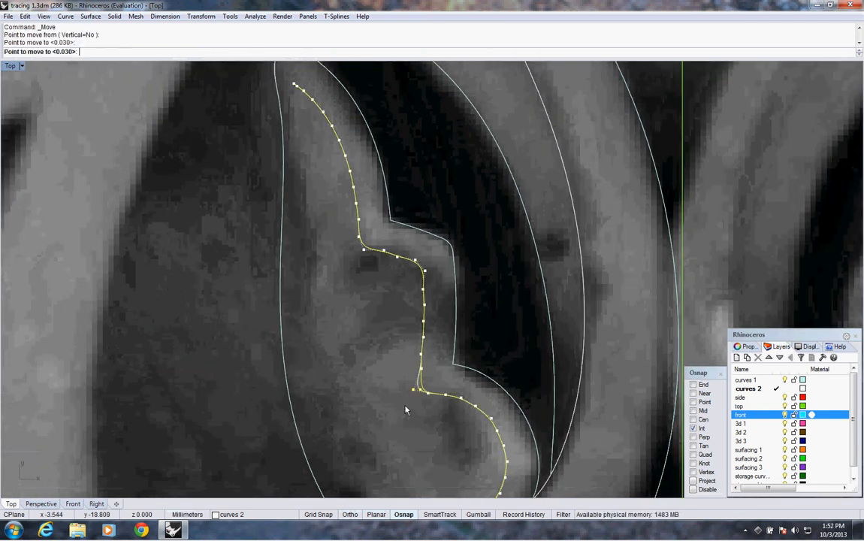
type("M")
key("Return")
left_click(392, 358)
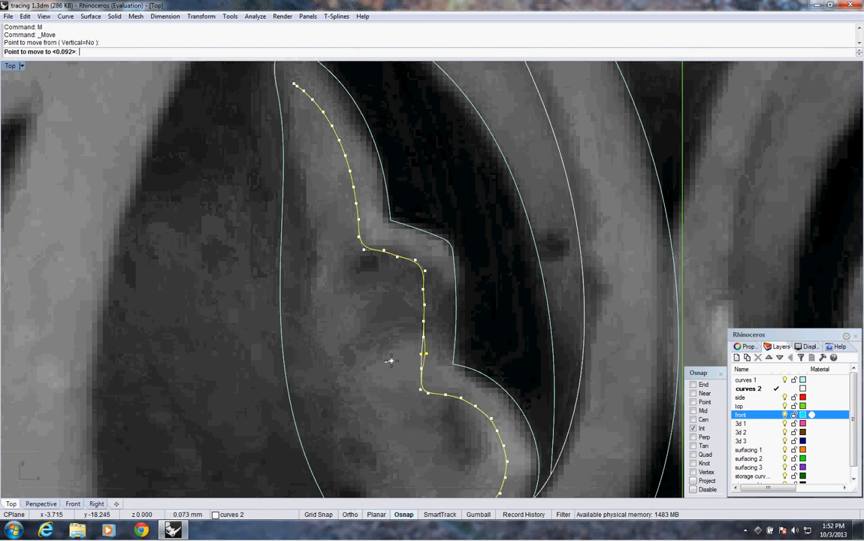
left_click(387, 357)
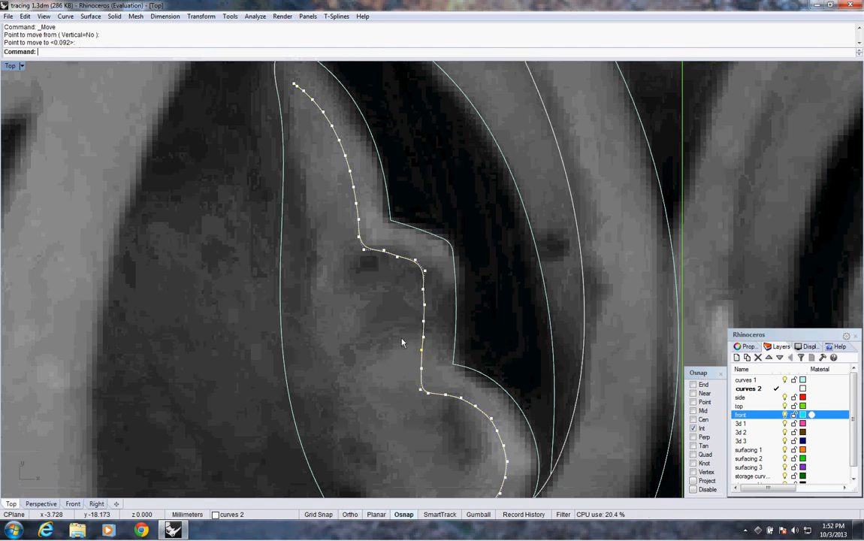
Step: Round the inner curve's middle shoulder by moving its corner control point inward about 0.05 mm
scroll(415, 259, "up", 2)
left_click(437, 326)
type("M")
key("Return")
left_click(458, 327)
left_click(456, 327)
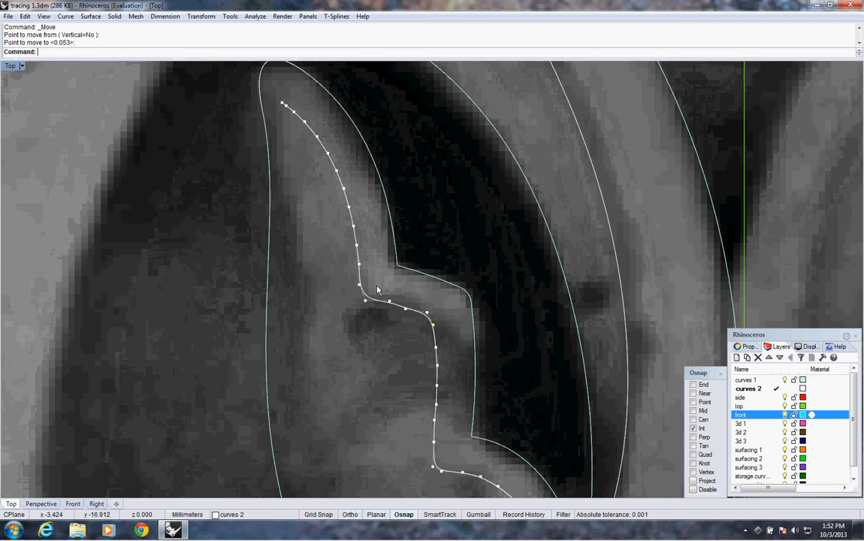
Step: Soften the inner curve's upper notch by moving its corner control point slightly, and hide the control points
left_click(365, 302)
type("M")
key("Return")
left_click(354, 315)
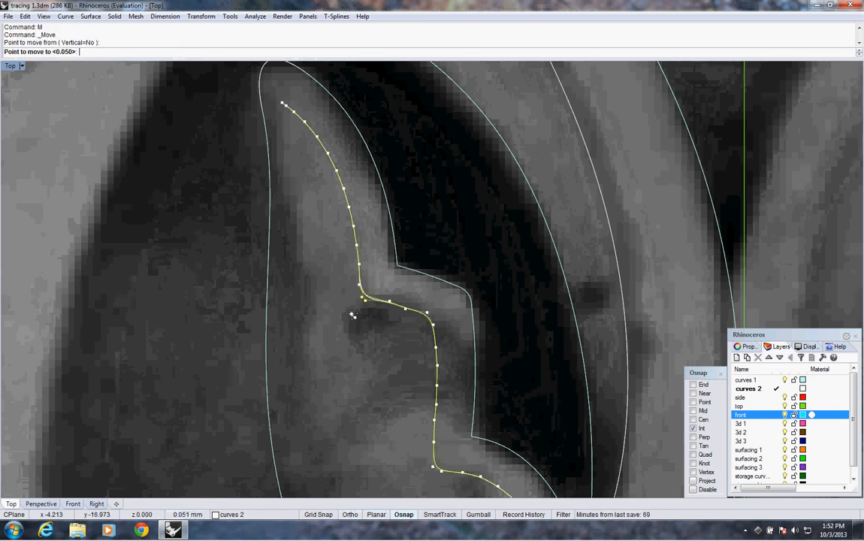
left_click(355, 309)
scroll(374, 306, "down", 3)
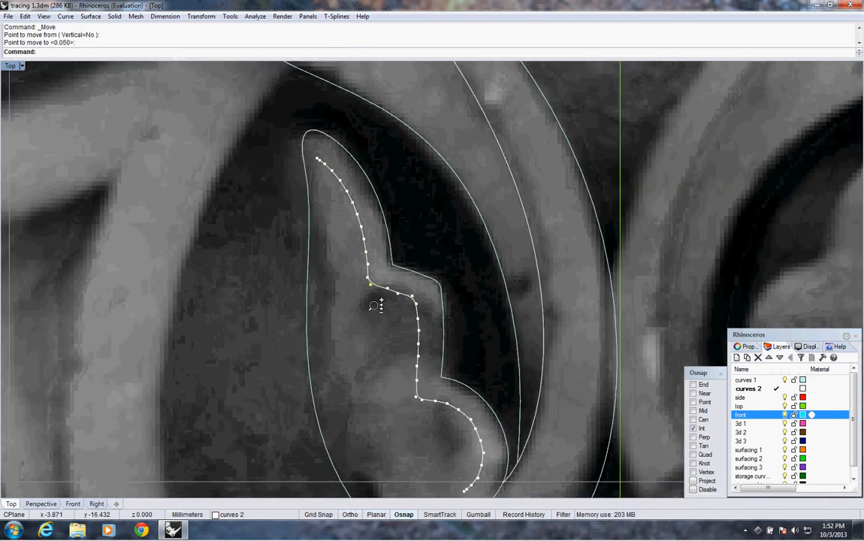
scroll(374, 305, "down", 3)
key("Escape")
Step: Split the small leaf's inner curve at points near its upper and lower ends, and delete both end pieces
left_click(399, 293)
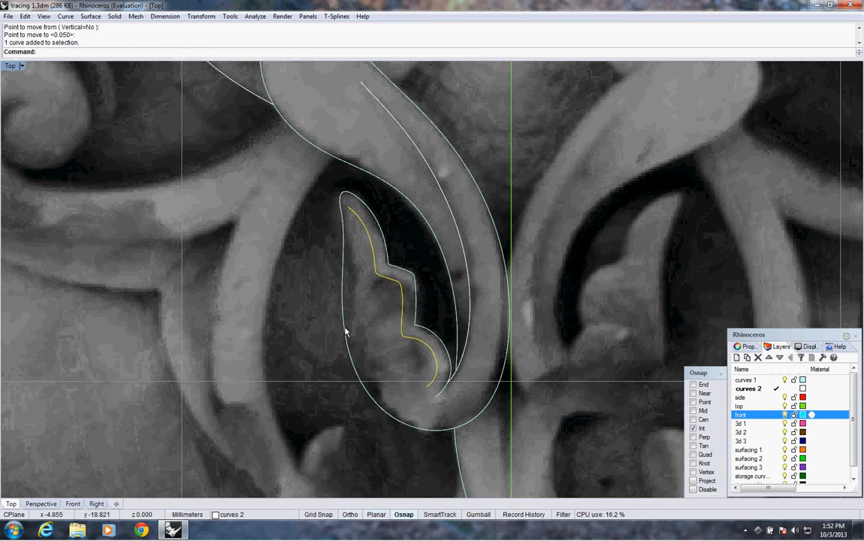
right_click(161, 48)
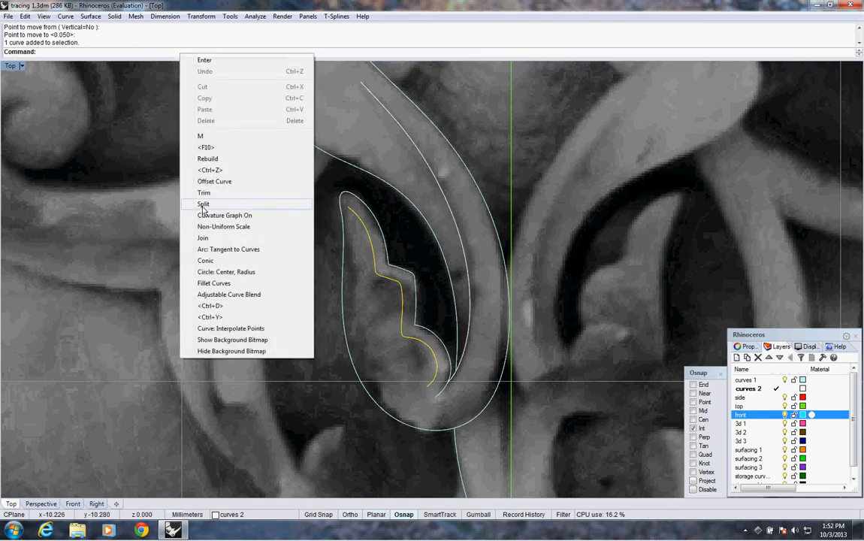
left_click(229, 184)
left_click(80, 51)
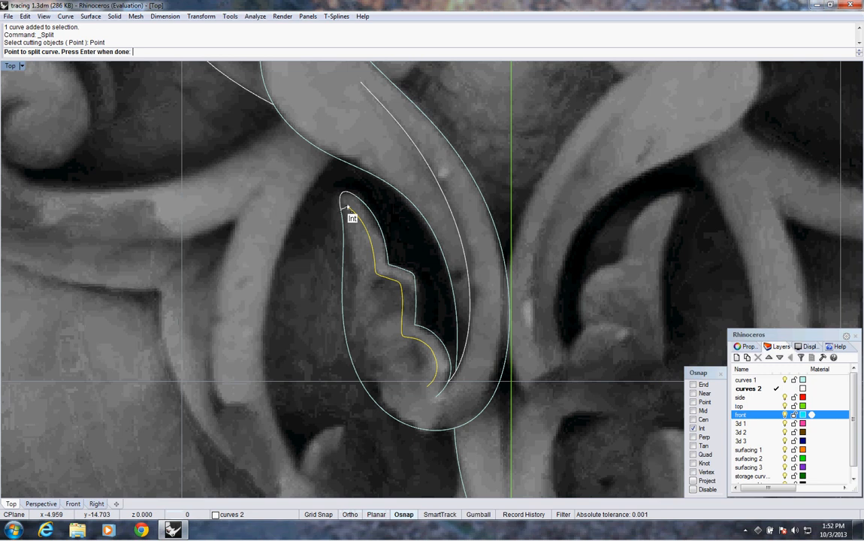
left_click(354, 216)
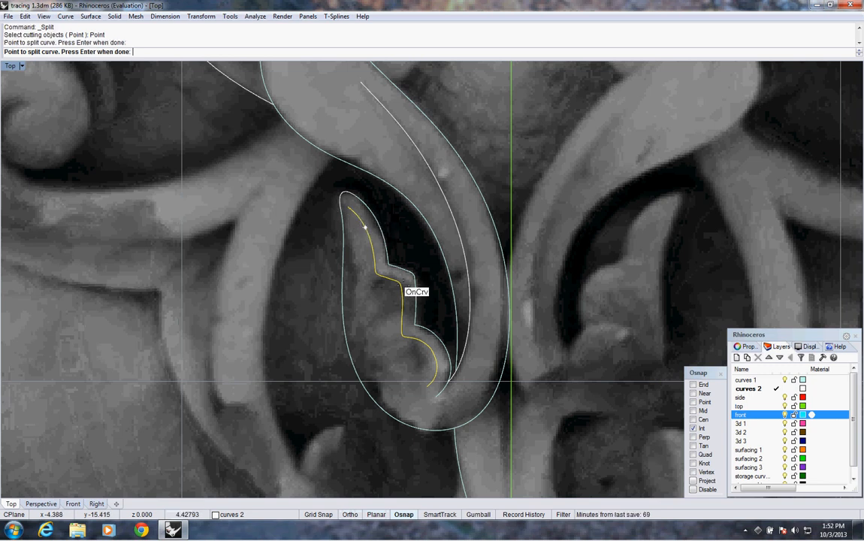
left_click(432, 357)
key("Return")
left_click(357, 219, "shift")
key("Delete")
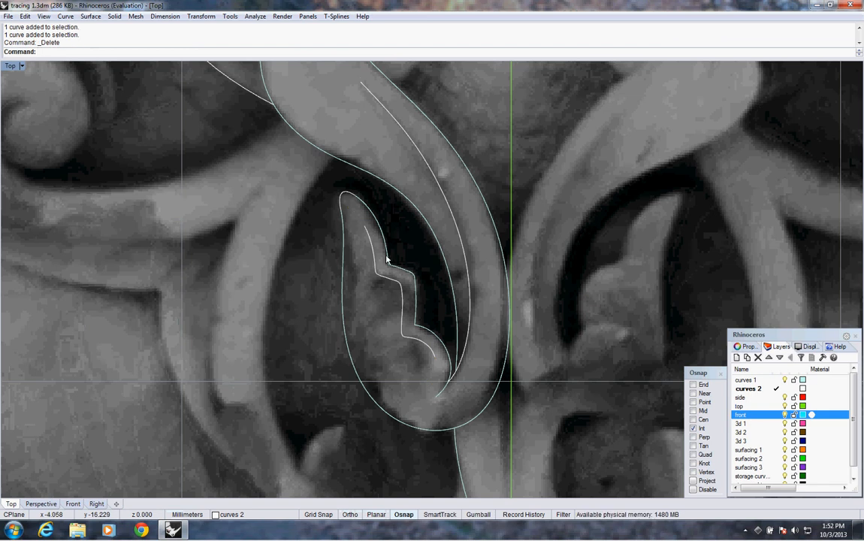
Step: Group the traced stem curves, the leaf outline and their inner detail curves
scroll(372, 313, "down", 3)
scroll(406, 305, "down", 1)
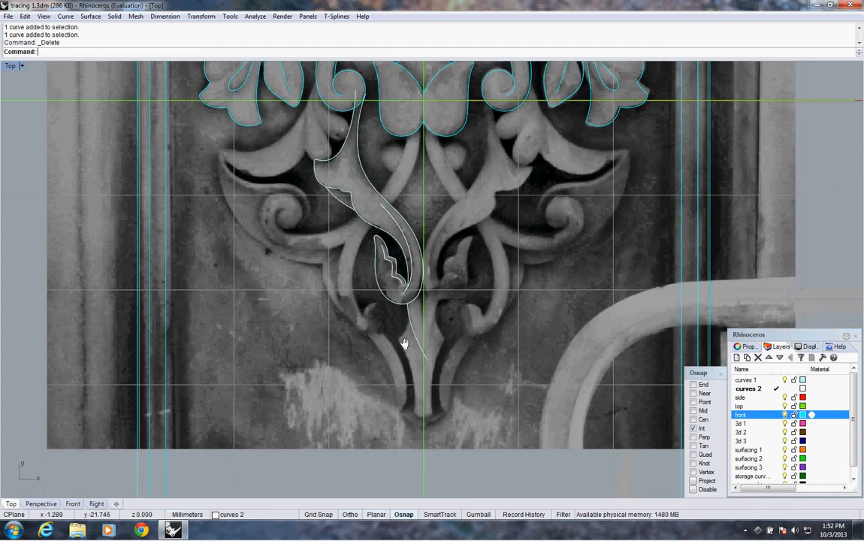
scroll(405, 342, "down", 1)
scroll(366, 321, "up", 1)
left_click(358, 334)
left_click(359, 337, "shift")
left_click(337, 294, "shift")
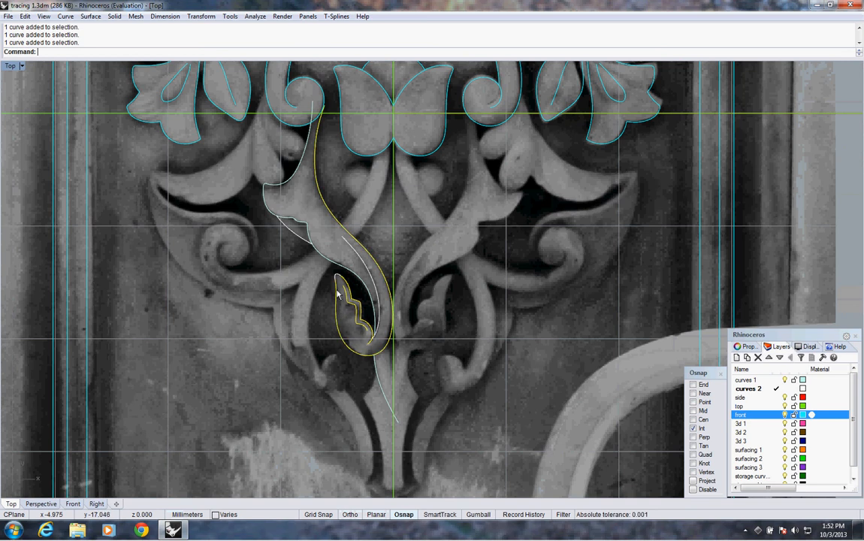
left_click(380, 321, "shift")
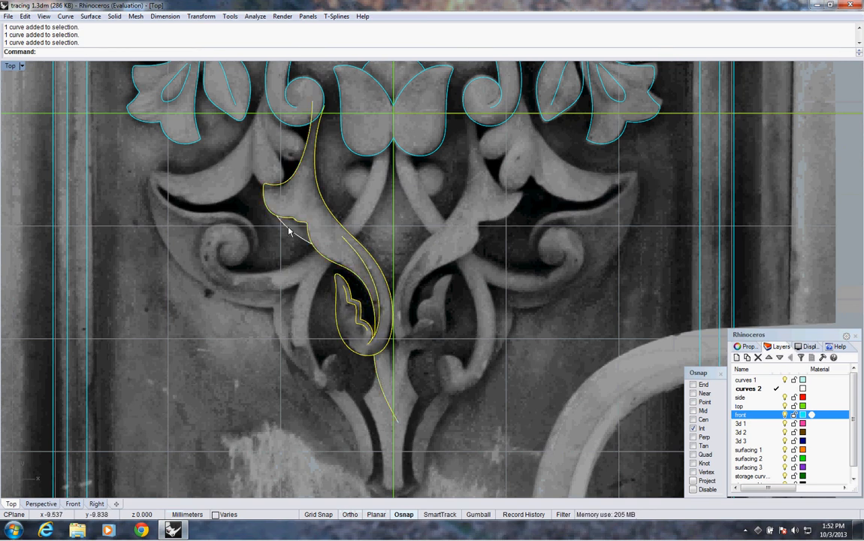
right_click_drag(325, 213, 320, 250)
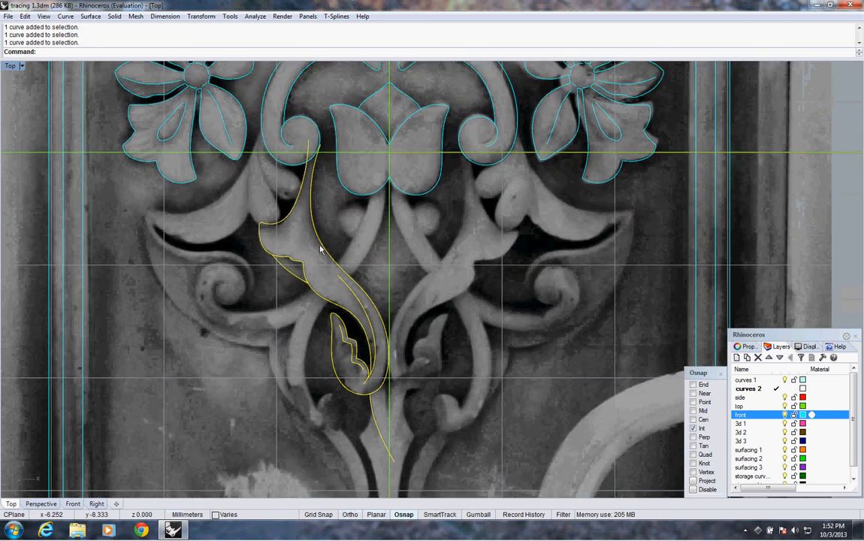
key("ctrl+g")
right_click_drag(329, 227, 329, 242)
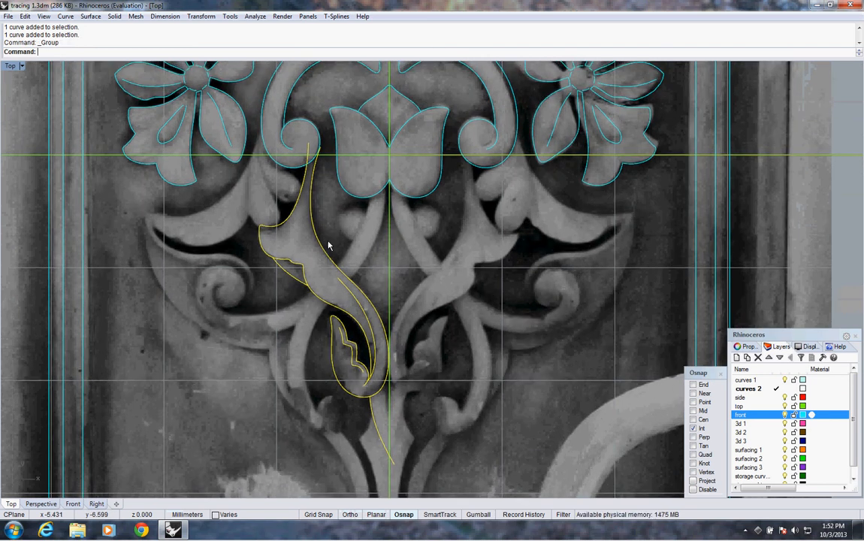
Step: Assign the grouped stem and leaf curves to the "front" layer
key("F4")
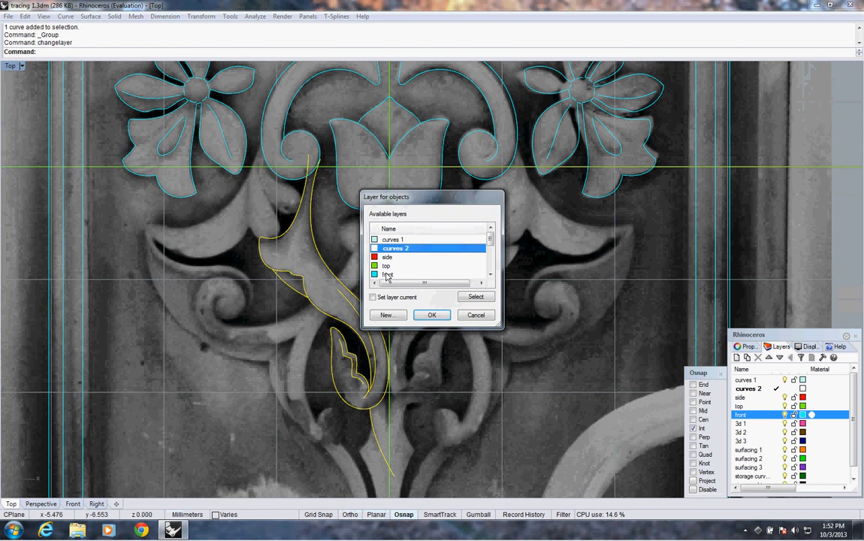
left_click(389, 273)
left_click(432, 314)
Step: Ungroup the stem and leaf curves completely into individually selectable curves
scroll(370, 233, "up", 4)
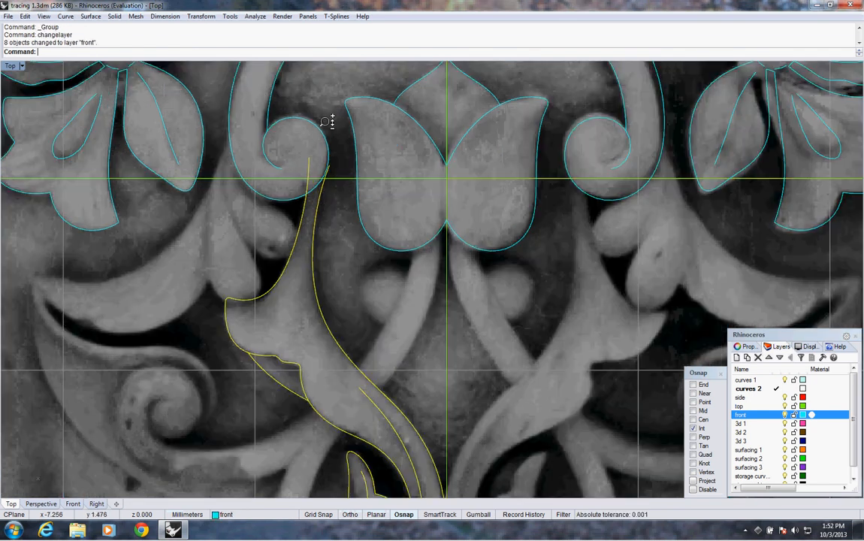
left_click(341, 247)
left_click(320, 251)
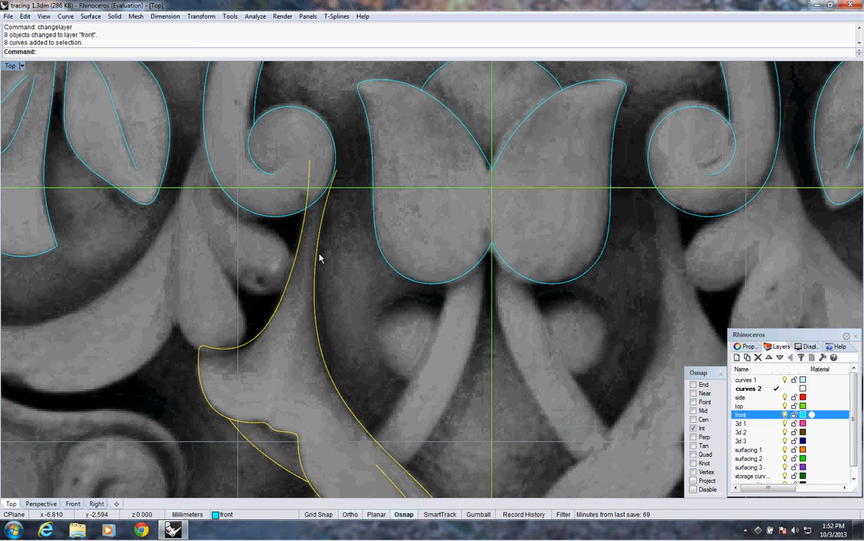
key("ctrl+g")
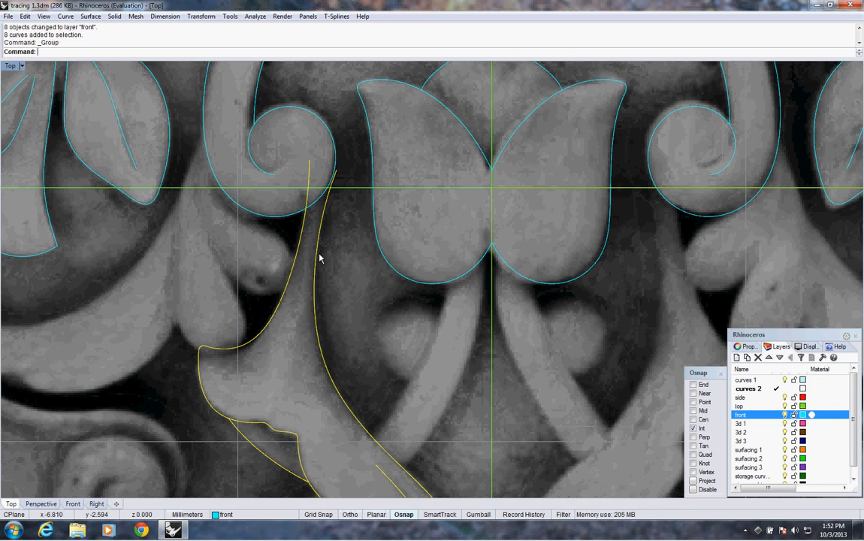
key("ctrl+shift+g")
key("ctrl+shift+g")
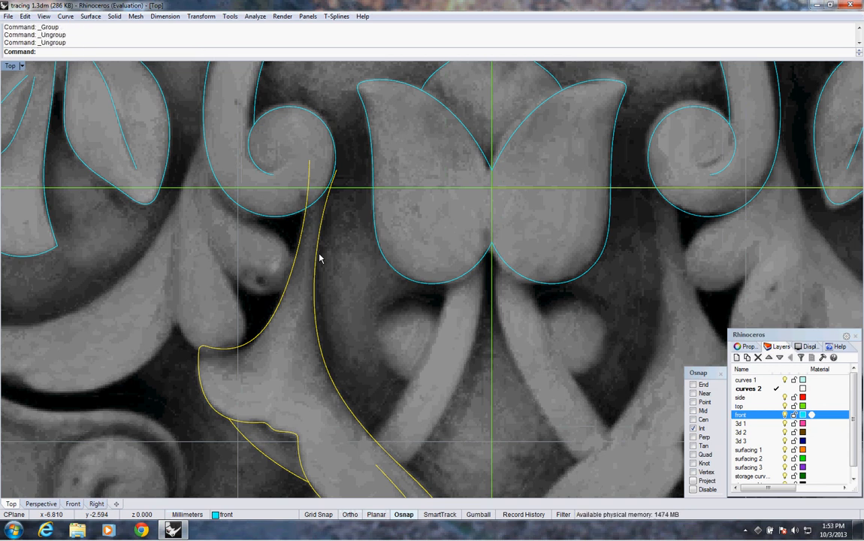
Step: Adjust the control points at the upper end of the stem's inner outline so the curve runs cleanly into the scroll
left_click(316, 257)
scroll(334, 178, "up", 2)
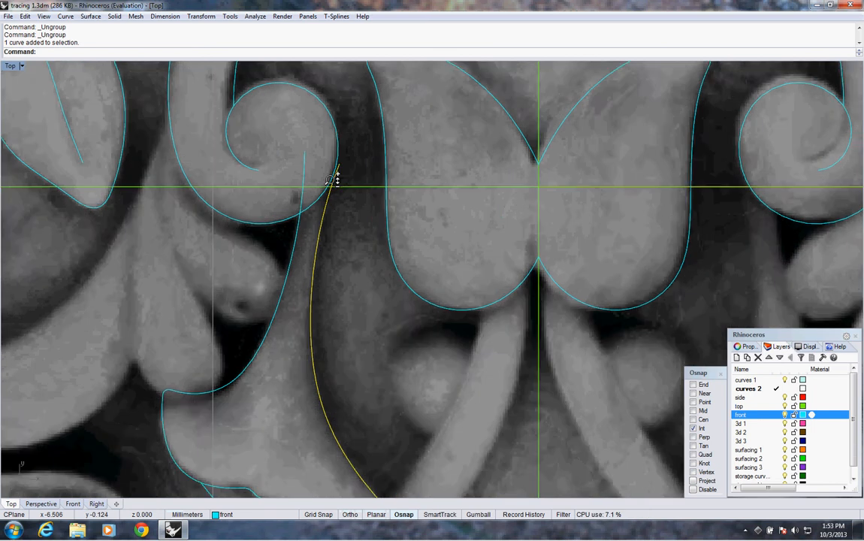
scroll(331, 204, "down", 2)
scroll(327, 180, "up", 2)
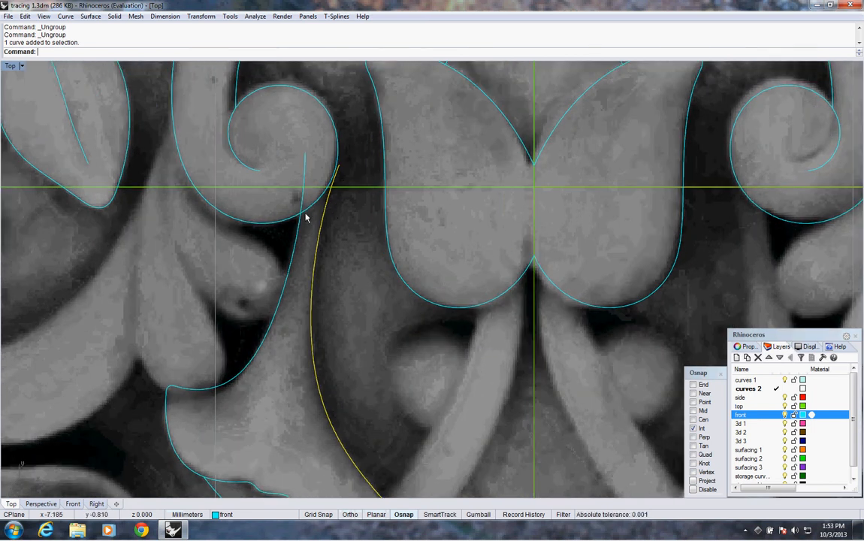
key("F10")
left_click_drag(312, 145, 354, 236)
type("M")
key("Return")
left_click(353, 228)
left_click(353, 229)
left_click(338, 164)
type("M")
key("Return")
left_click(347, 169)
left_click(345, 164)
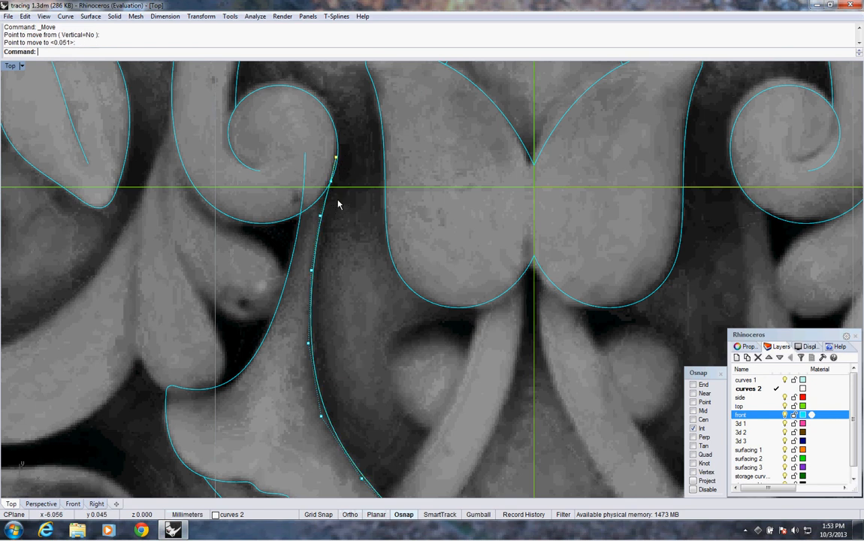
Step: Trim the upper ends of both stem outlines inside the scroll, using the scroll curves as cutting objects
left_click(303, 89)
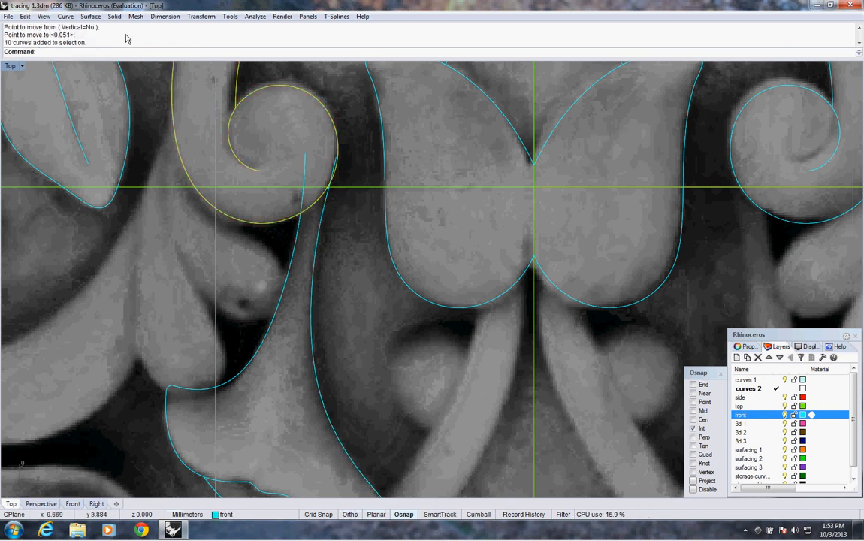
right_click(124, 48)
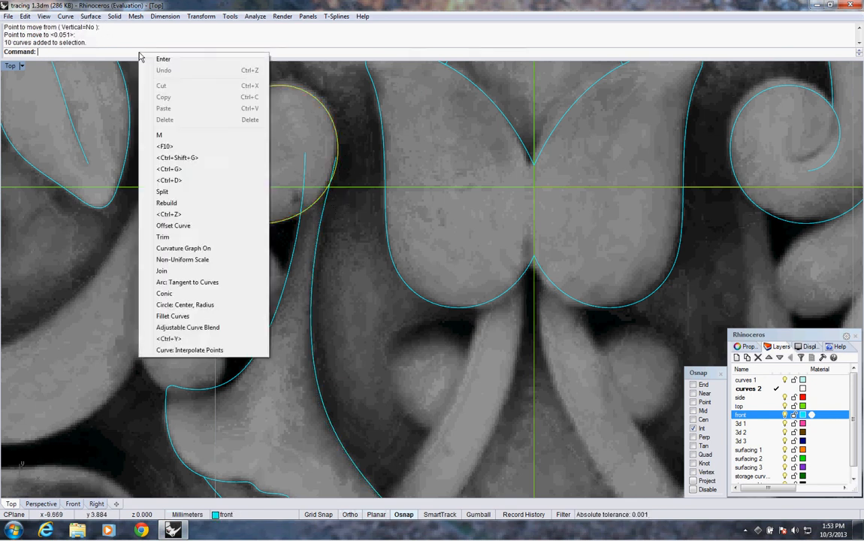
left_click(166, 237)
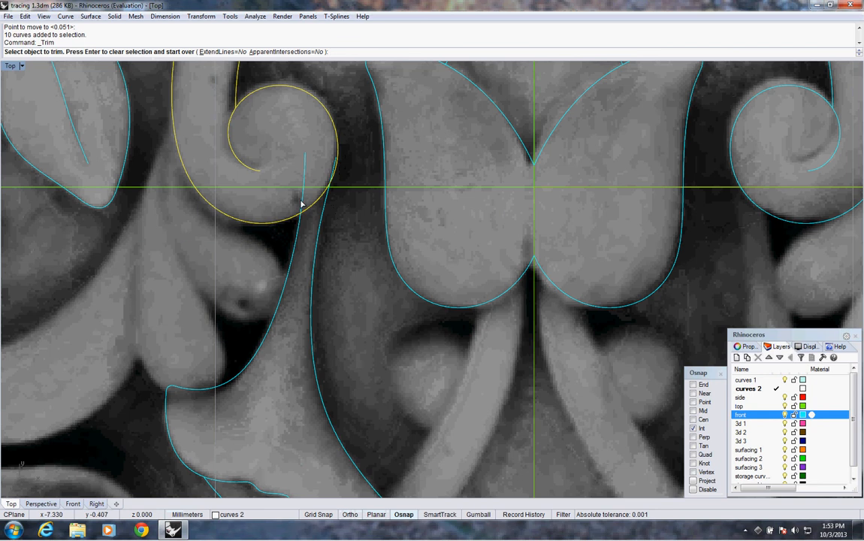
left_click(300, 198)
key("Return")
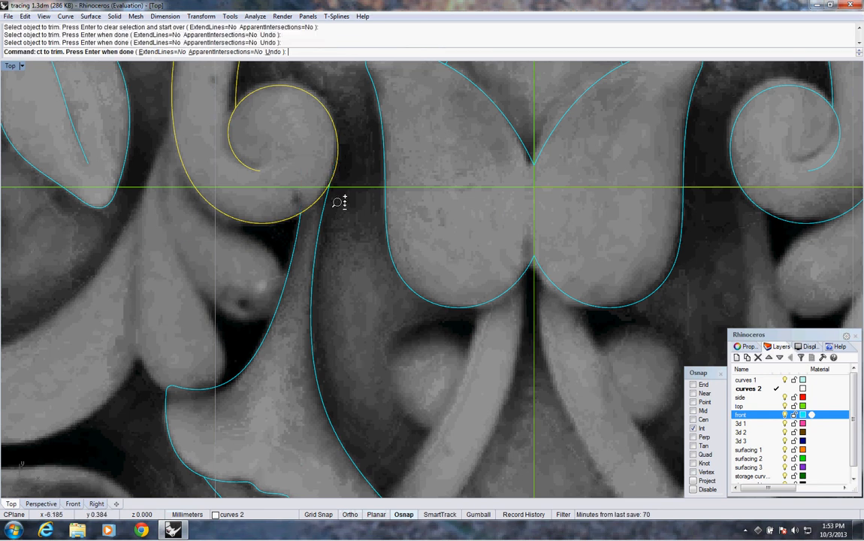
scroll(330, 226, "down", 6)
key("Escape")
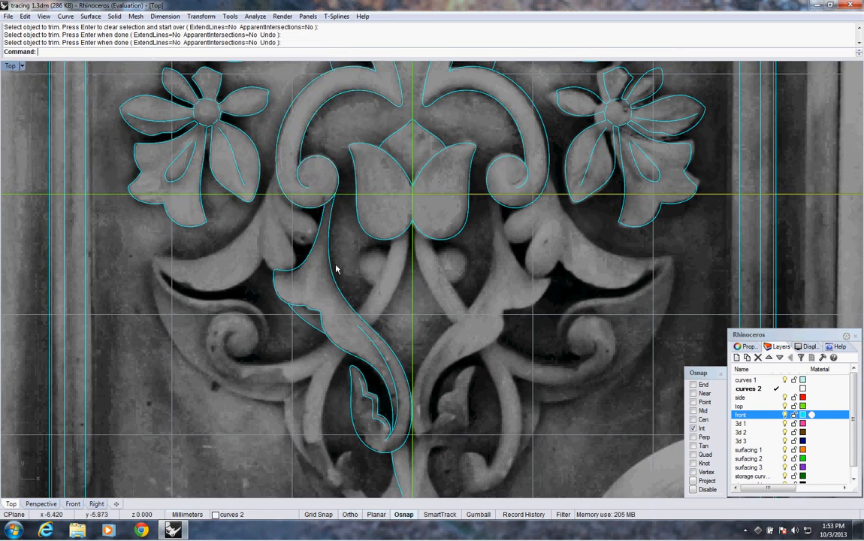
Step: Group the trimmed stem outlines with the leaf curves and inner detail curves
left_click(307, 257)
left_click(322, 285)
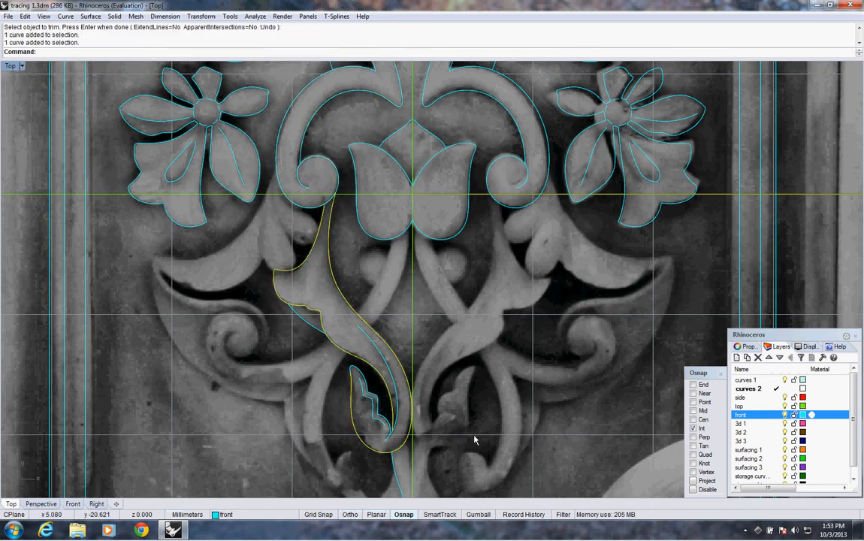
right_click_drag(459, 468, 443, 428)
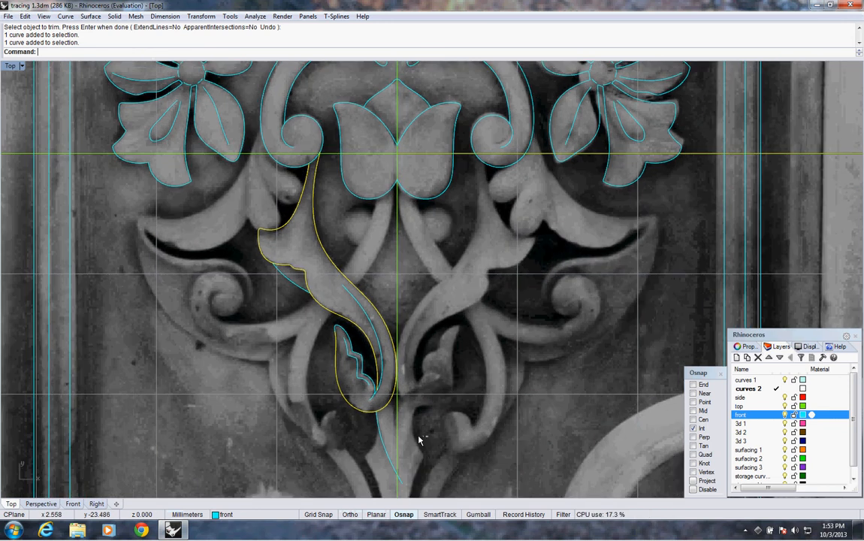
left_click_drag(339, 348, 309, 288)
left_click_drag(280, 249, 279, 248)
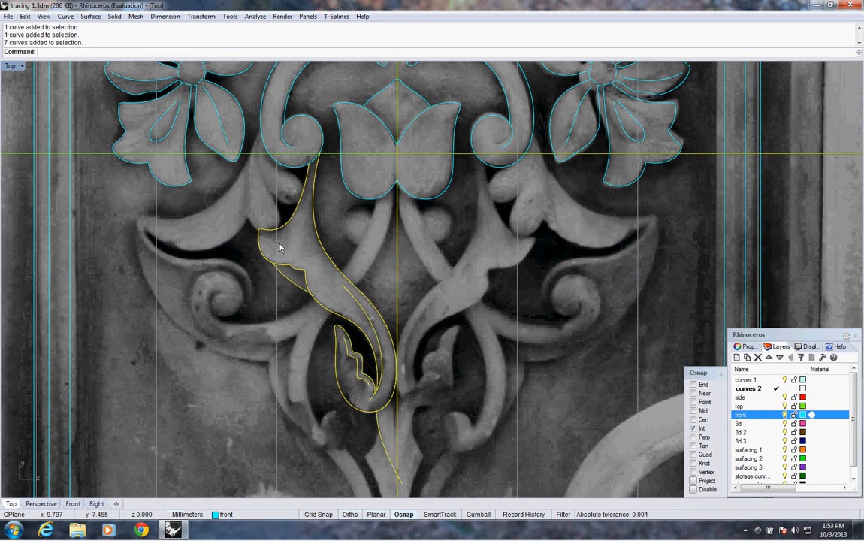
left_click(399, 288, "ctrl")
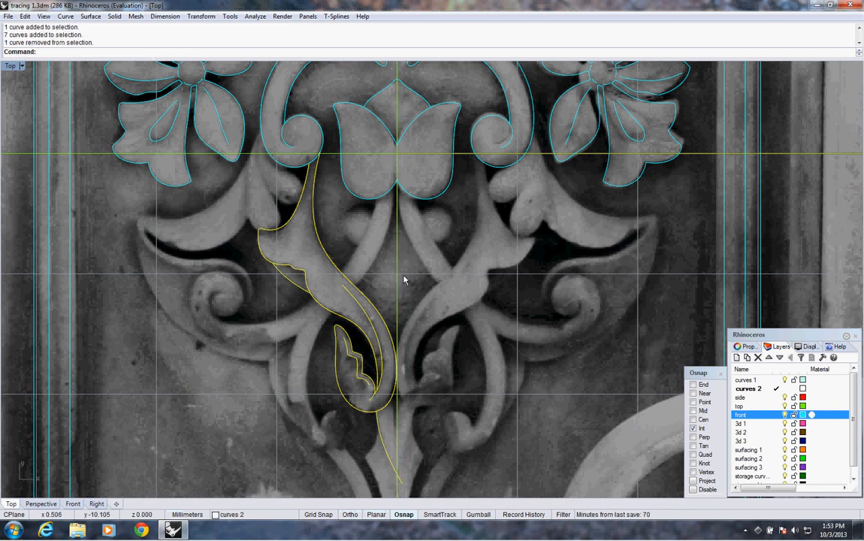
scroll(406, 289, "down", 2)
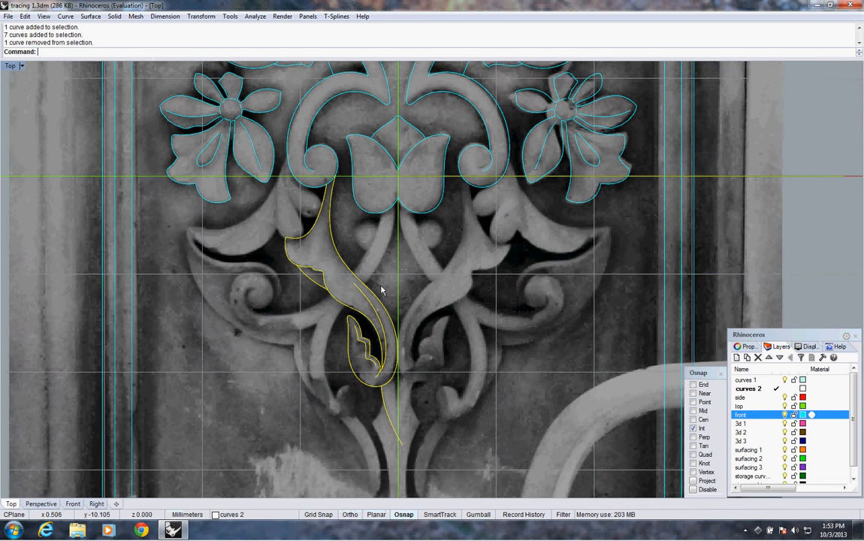
key("ctrl+g")
scroll(413, 294, "down", 2)
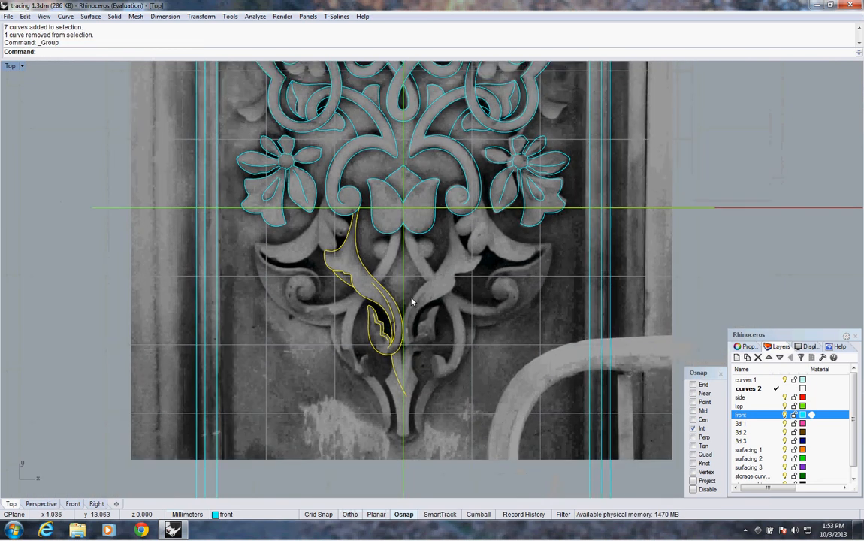
Step: Mirror a copy of the grouped stem and leaf across the vertical axis through the origin (0,0,0)
type("mirror")
key("Return")
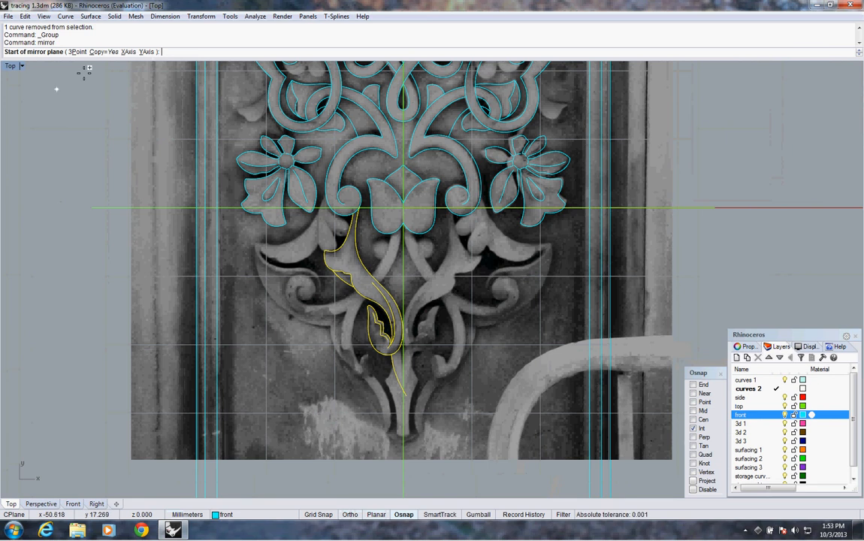
type("0")
key("Return")
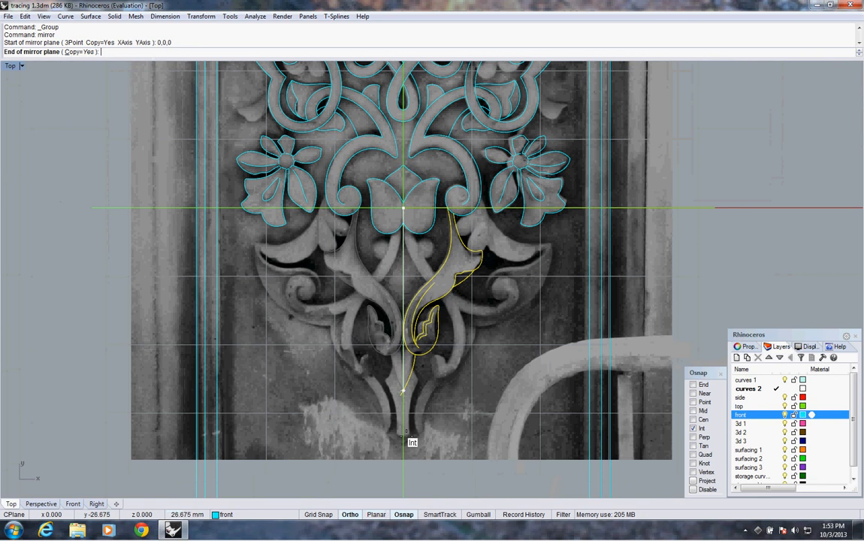
left_click(412, 440)
scroll(431, 391, "up", 4)
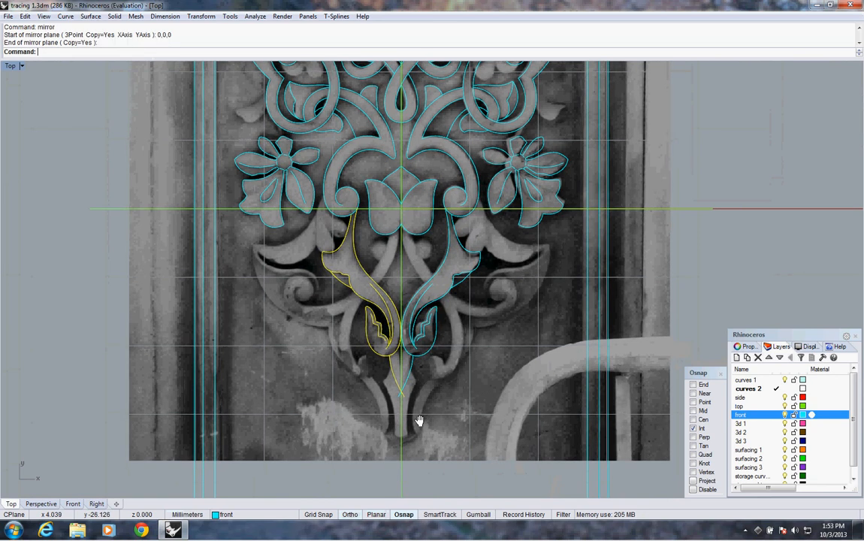
scroll(426, 356, "up", 2)
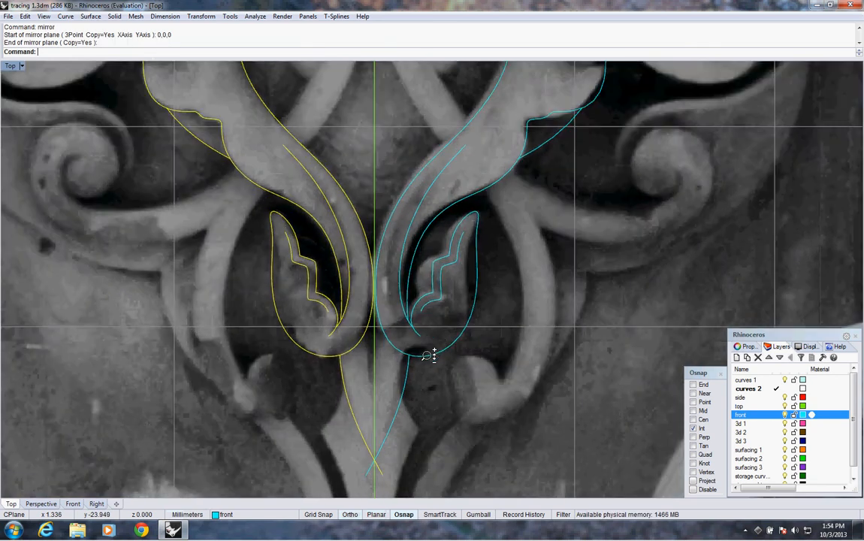
scroll(430, 374, "down", 2)
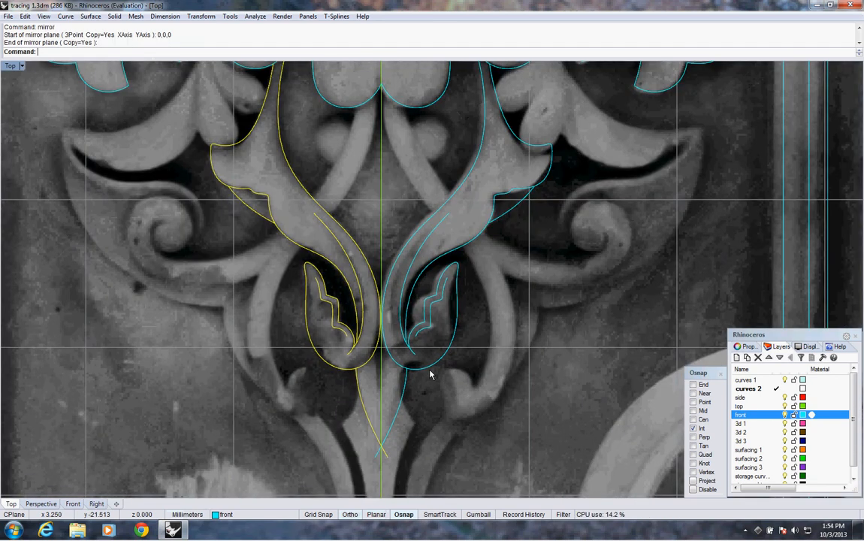
key("Escape")
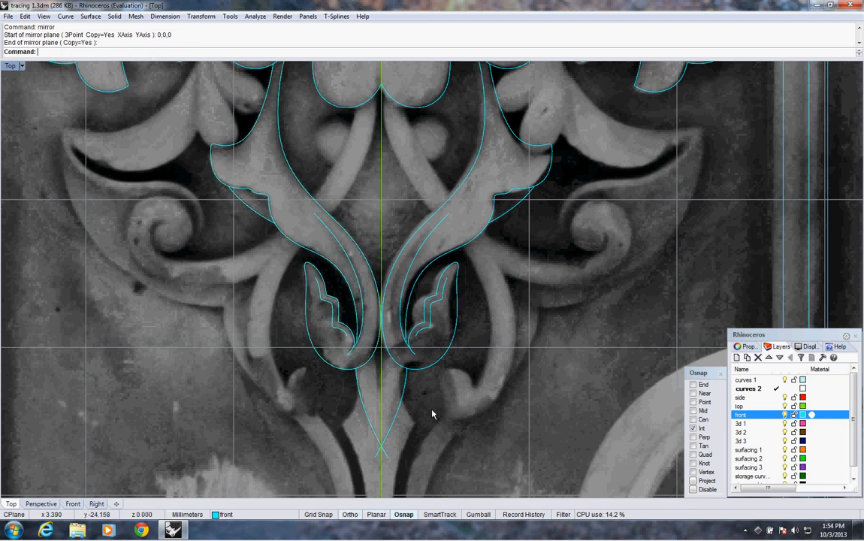
Step: Ungroup both the original and the mirrored stem and leaf curves
left_click(400, 409)
left_click(367, 413, "shift")
key("ctrl+shift+g")
key("ctrl+shift+g")
Step: Fillet the two crossing lower stem curves with radius 0 to meet at a point, and join them into one curve
left_click(366, 419)
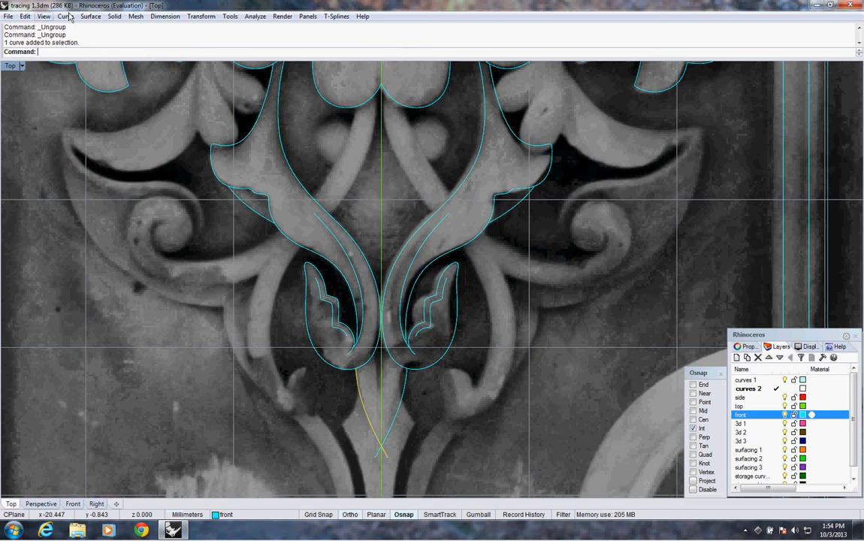
right_click(92, 52)
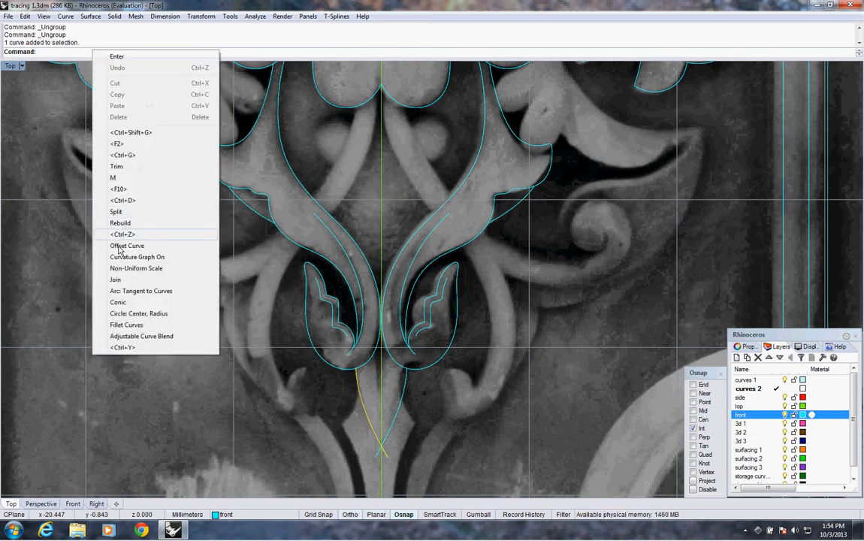
left_click(125, 324)
left_click(388, 440)
left_click(388, 439)
left_click(378, 442)
left_click(374, 434)
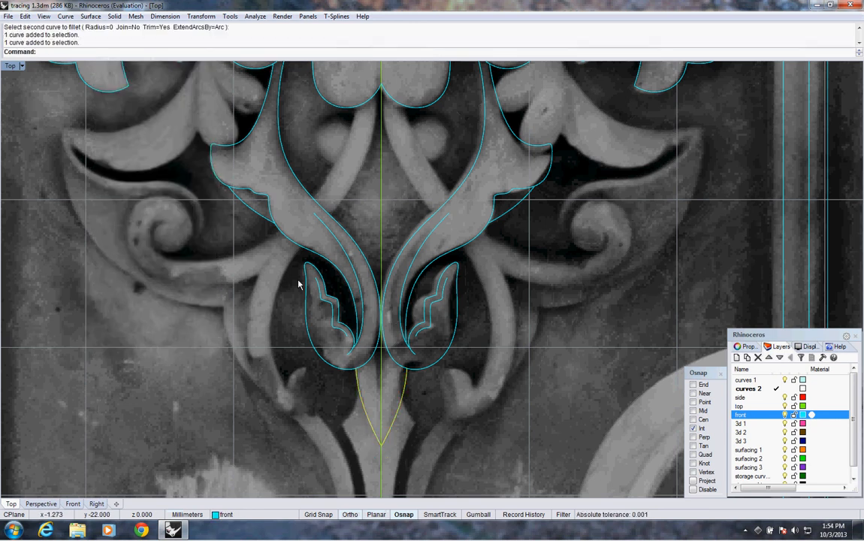
middle_click(133, 50)
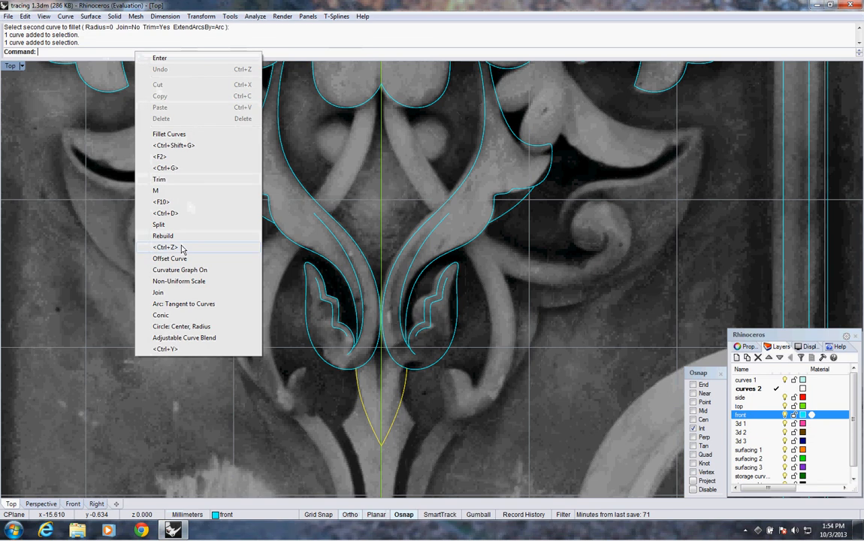
left_click(159, 292)
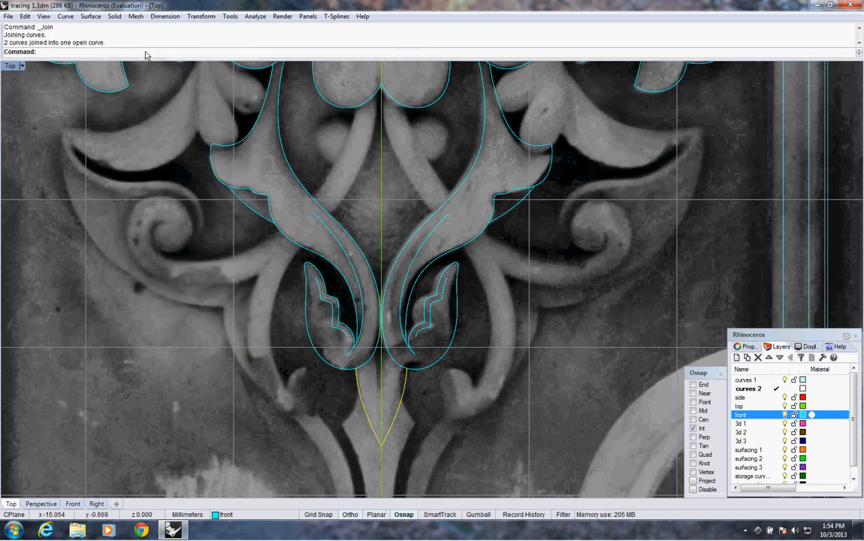
Step: Offset the joined pointed lower stem curve inward with the ThroughPoint option, through a point just beside the vertical axis between the leaves
middle_click(144, 51)
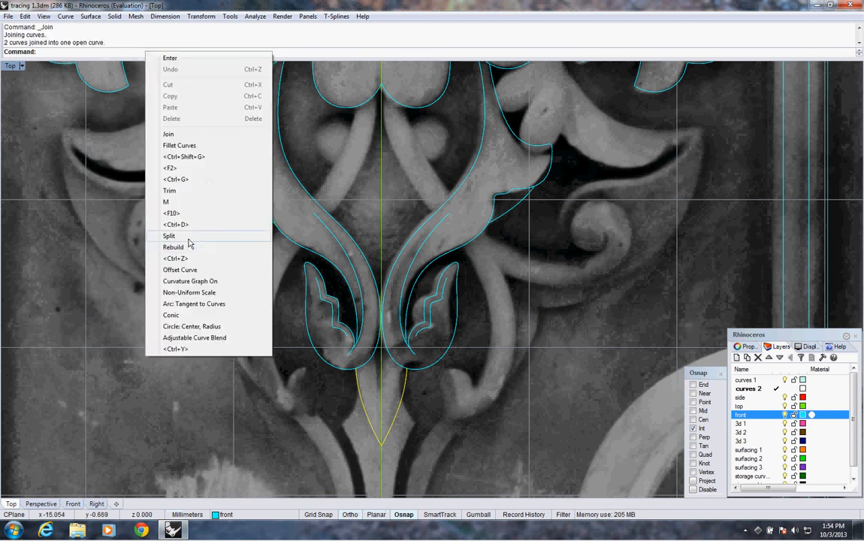
left_click(186, 272)
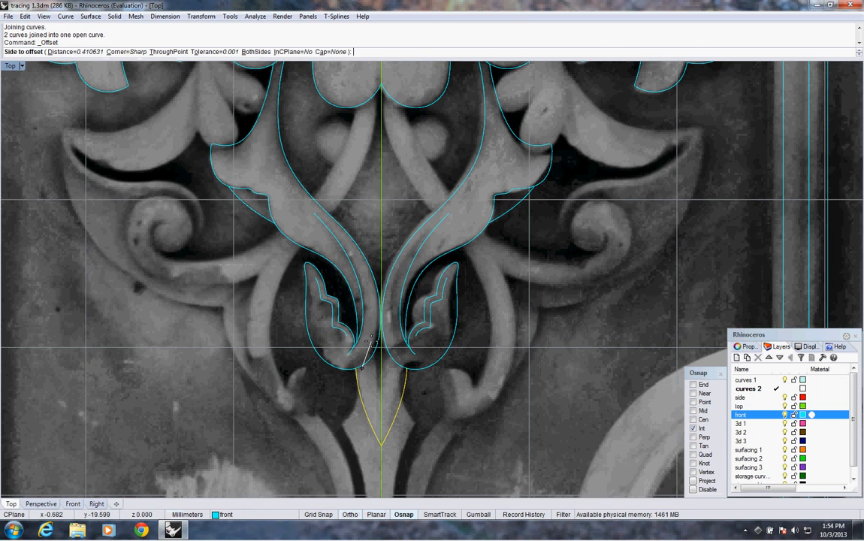
type("t")
key("Return")
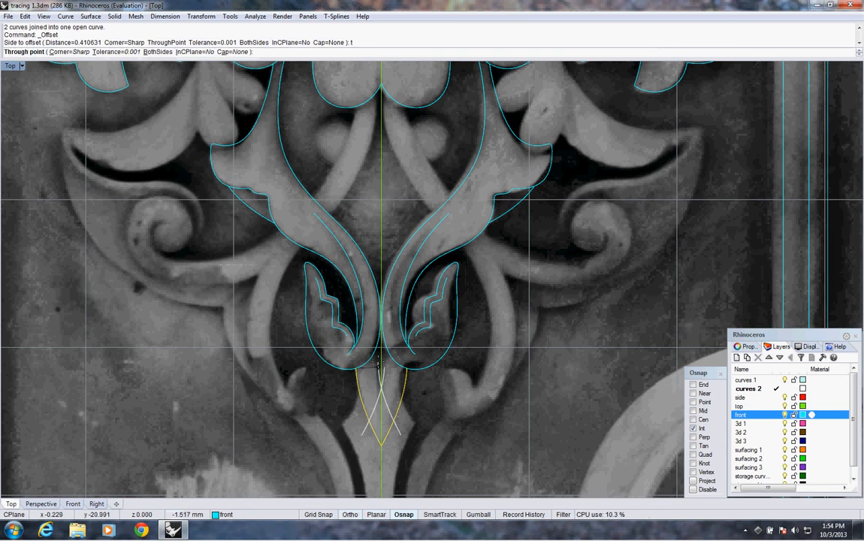
left_click(379, 364)
scroll(394, 376, "down", 3)
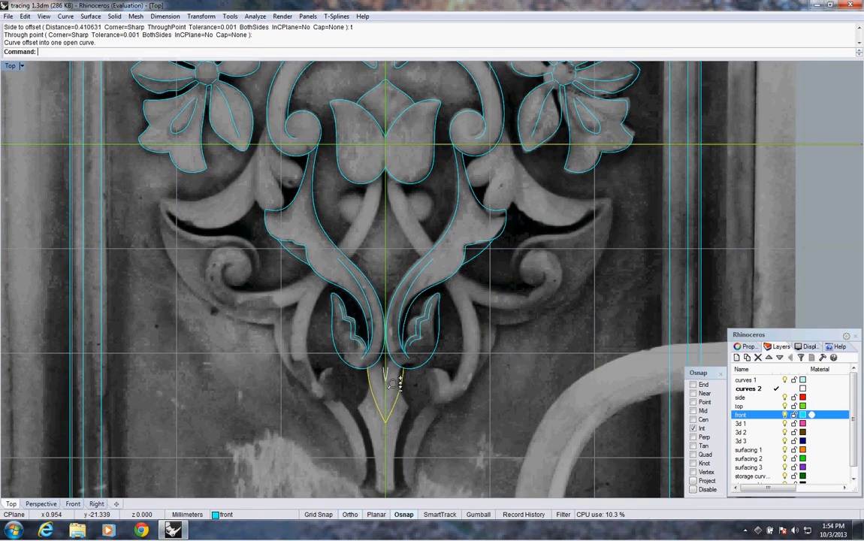
scroll(395, 376, "up", 2)
scroll(379, 368, "up", 4)
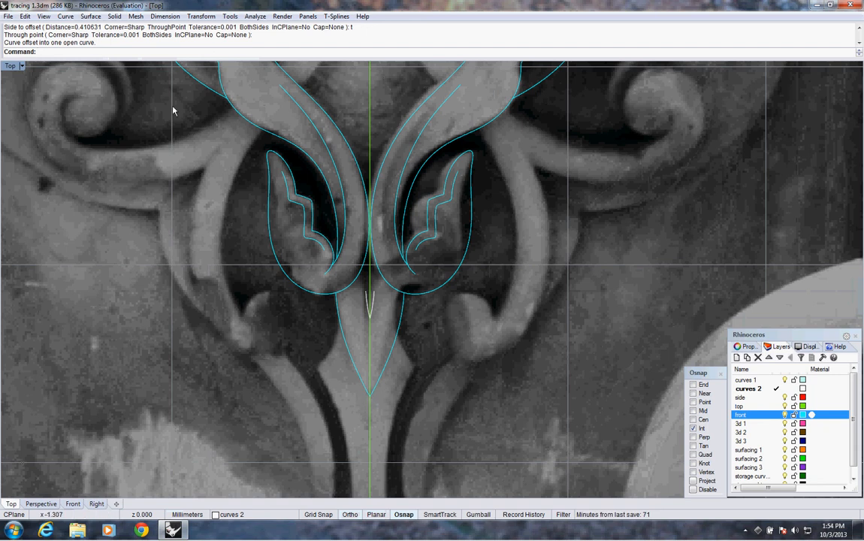
Step: Draw a small centre-radius circle centred on the pointed lower tip of the joined stem curve
left_click(60, 16)
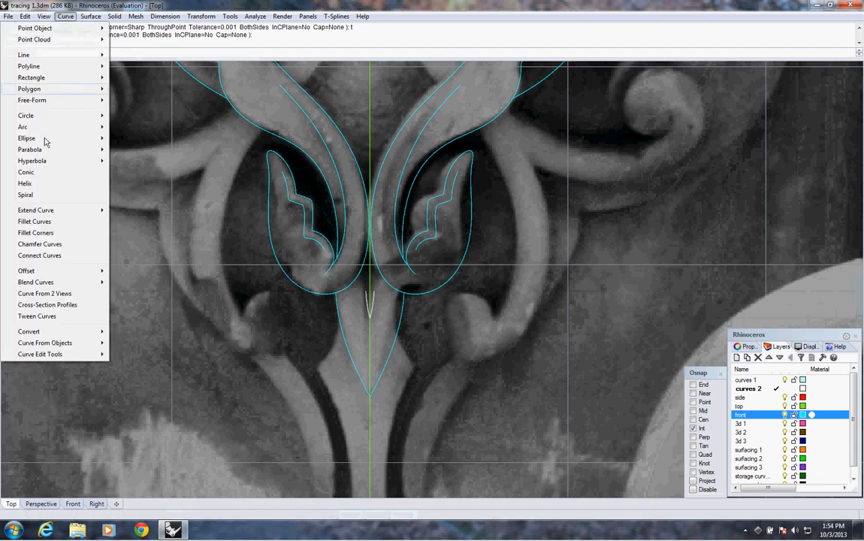
mouse_move(90, 115)
left_click(146, 114)
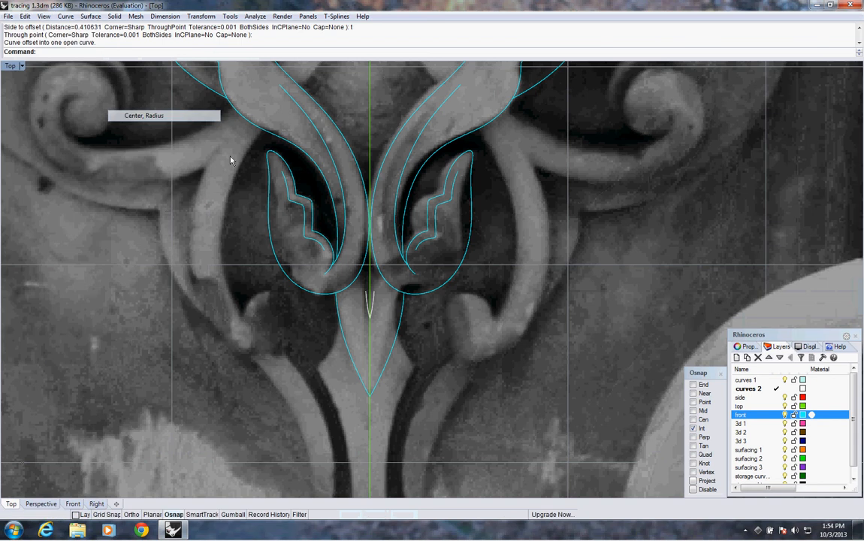
left_click(370, 397)
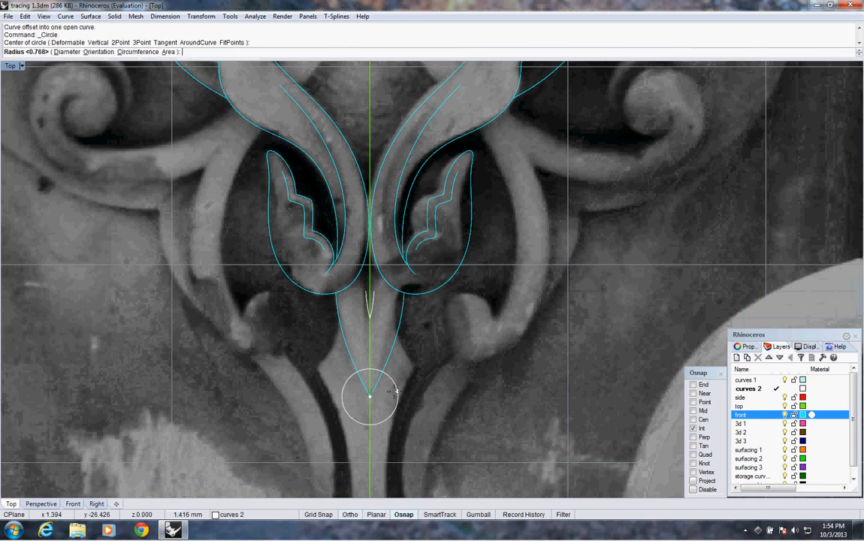
left_click(390, 392)
Step: Trim away the stem curve's pointed tip inside the circle and delete the circle
right_click(178, 51)
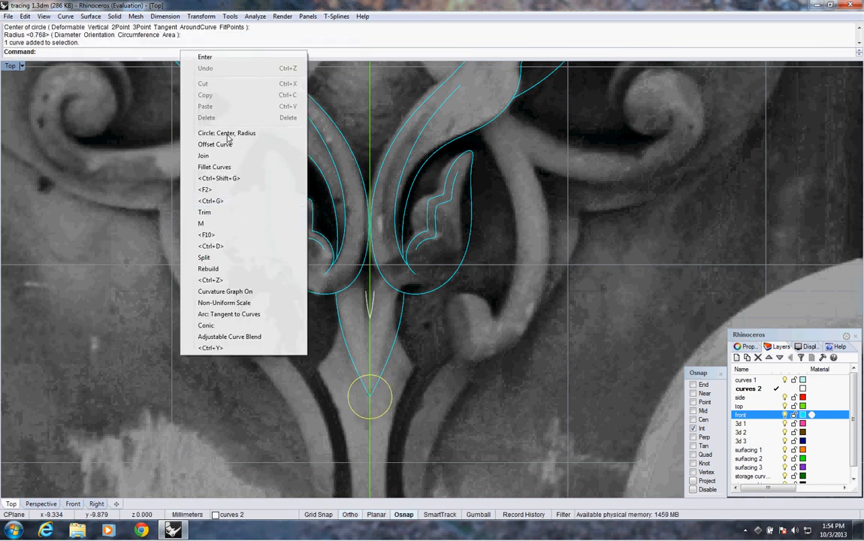
left_click(201, 212)
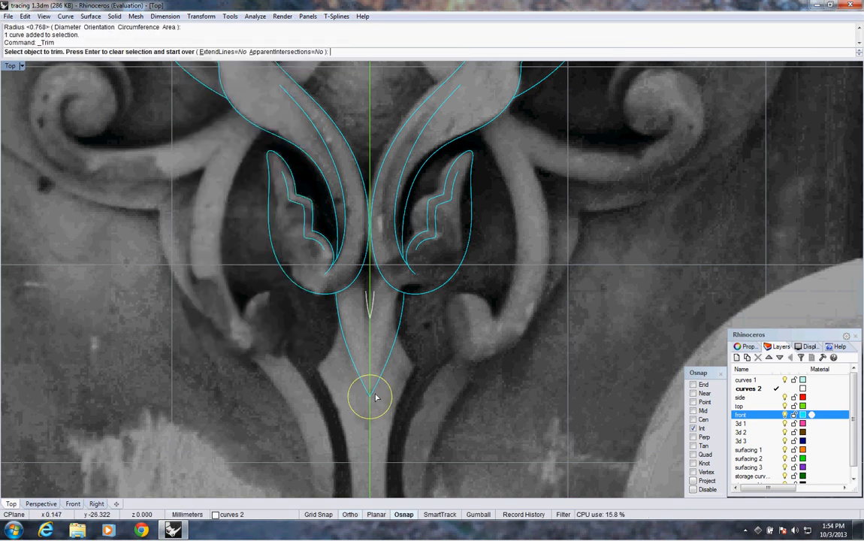
left_click(358, 397)
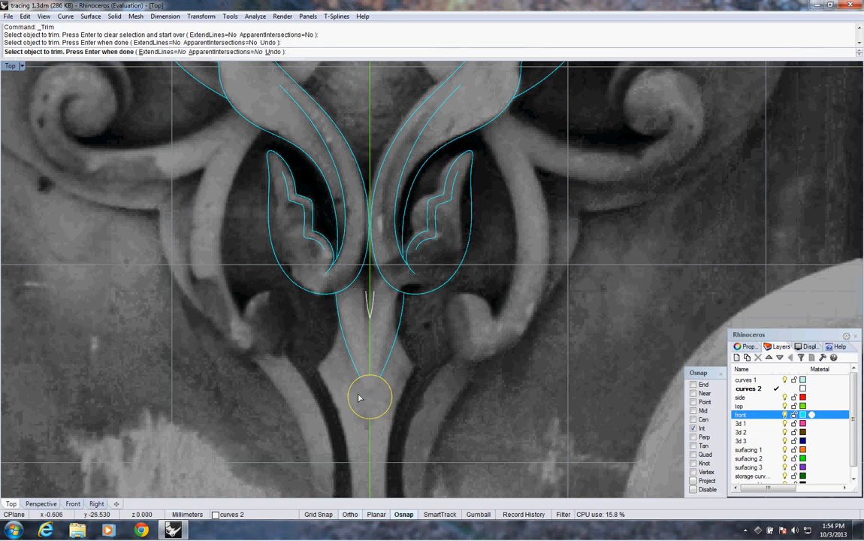
right_click(377, 399)
key("ctrl+z")
left_click(391, 397)
right_click(381, 396)
left_click(366, 391)
right_click(388, 399)
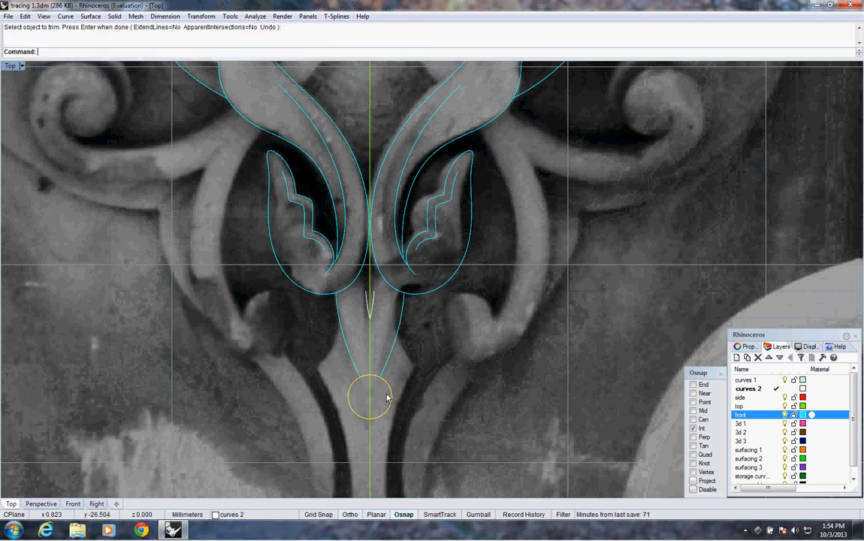
key("Delete")
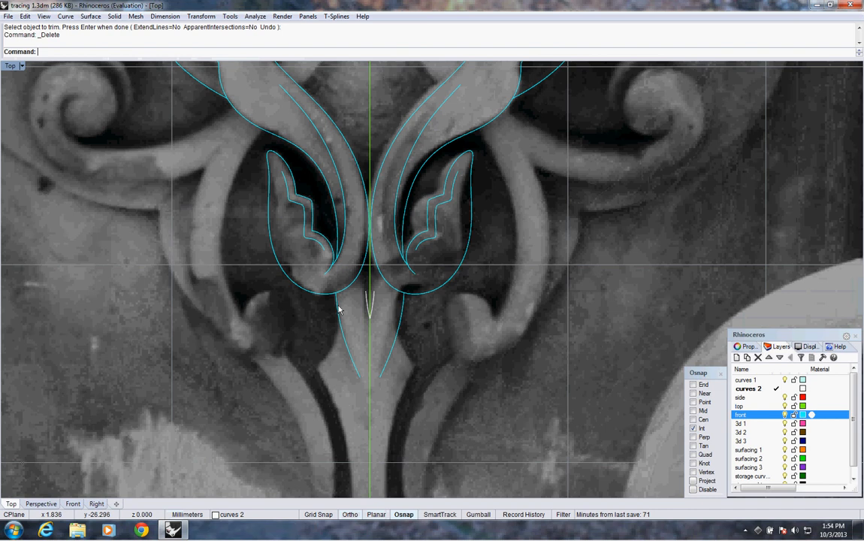
left_click(65, 16)
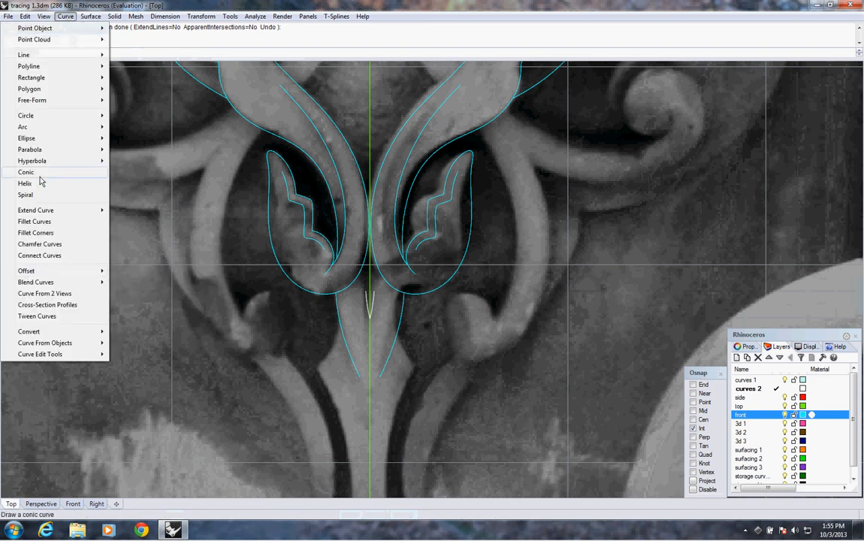
left_click(36, 172)
left_click(59, 52)
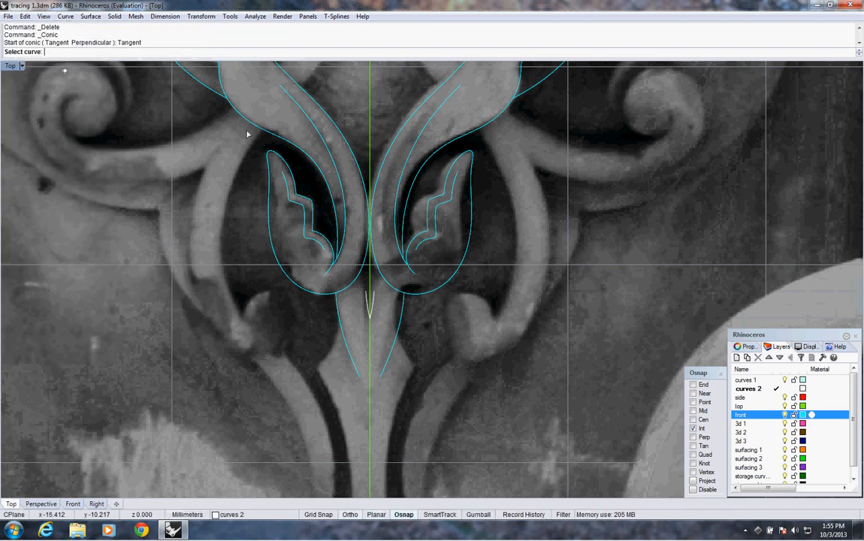
left_click(348, 360)
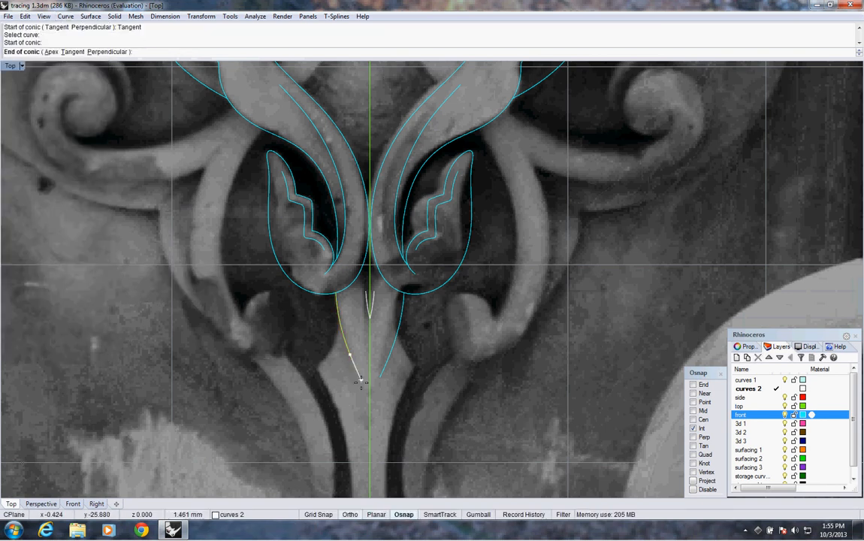
key("Escape")
Step: Round the open stem tip with a conic from end to end, using only the End snap, tangent to both trimmed curves, with rho about 0.5
right_click(346, 376)
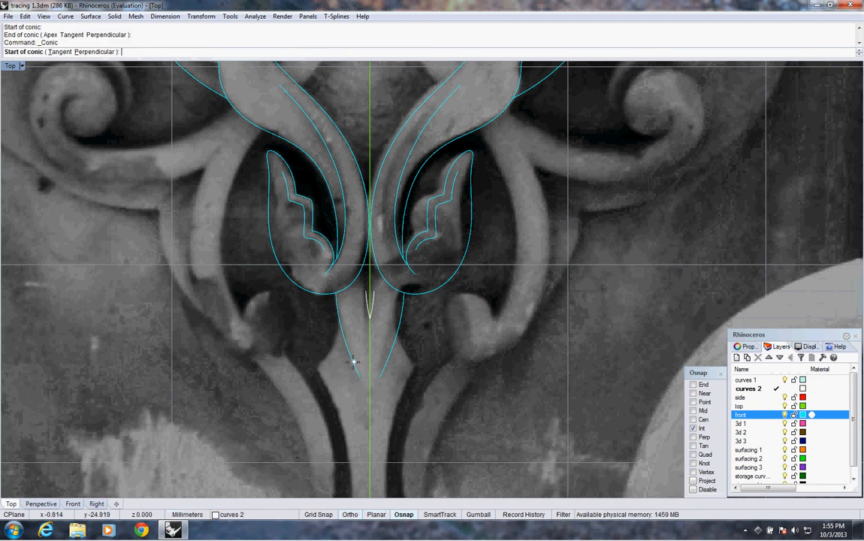
left_click(60, 51)
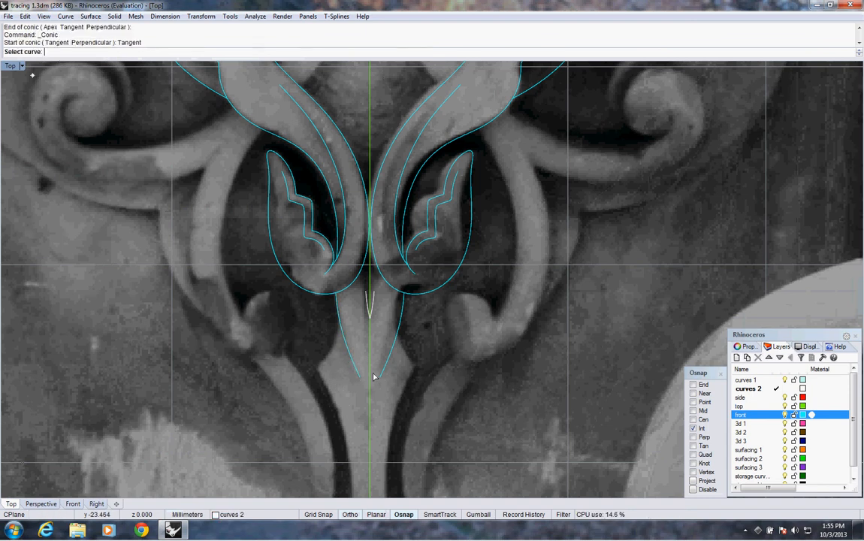
right_click(694, 385)
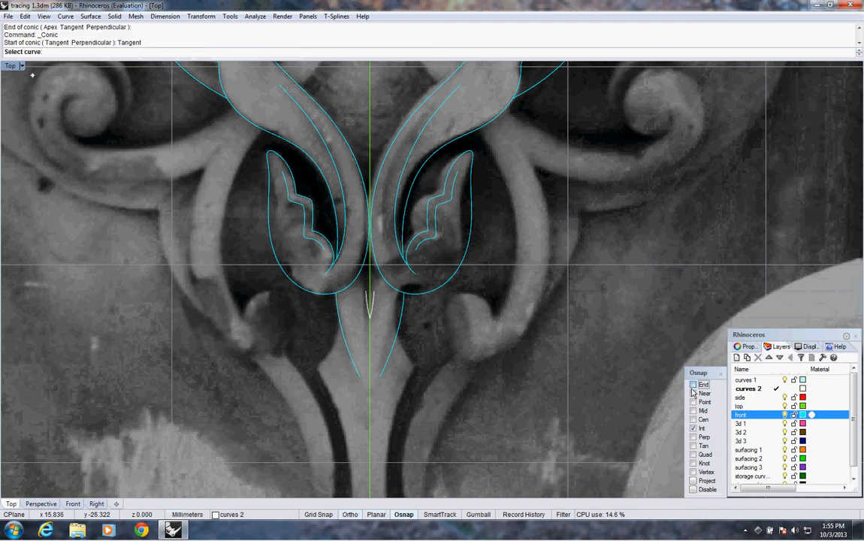
left_click(361, 380)
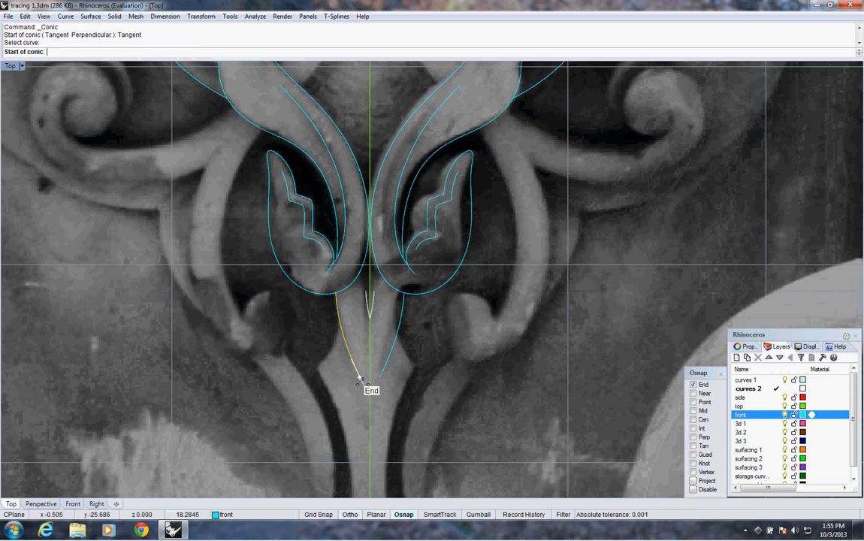
left_click(360, 378)
type("t")
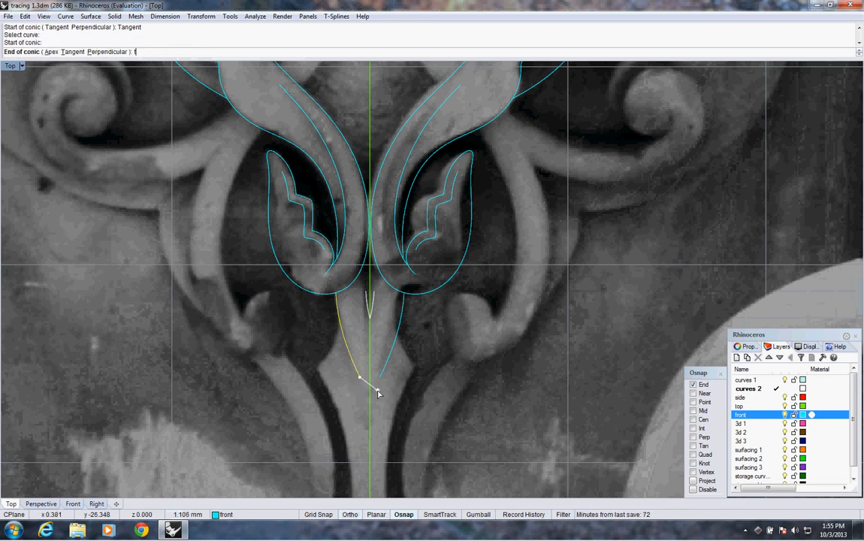
key("Return")
left_click(380, 380)
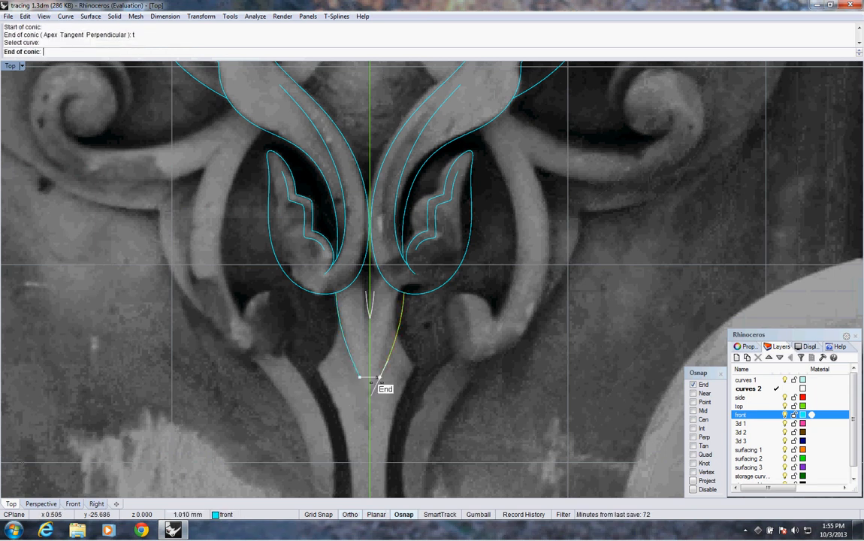
left_click(380, 381)
scroll(368, 393, "up", 3)
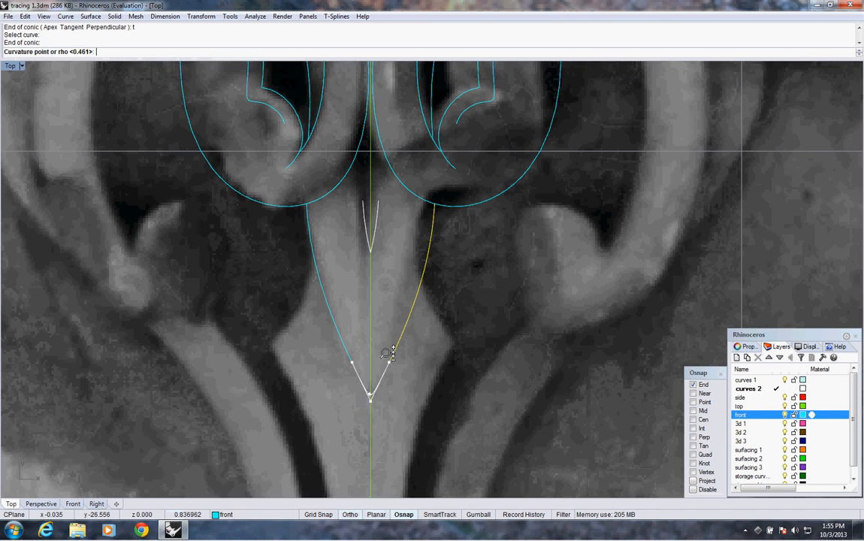
scroll(380, 379, "up", 2)
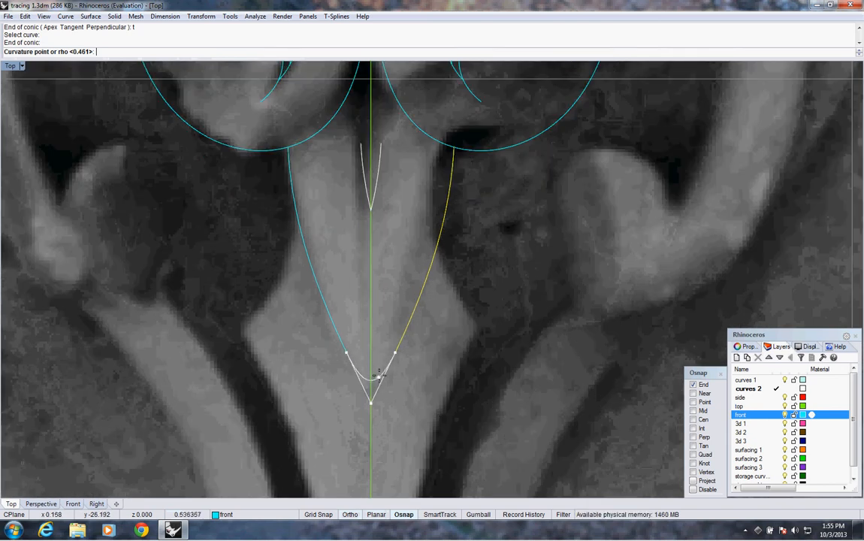
left_click(380, 380)
scroll(409, 361, "down", 3)
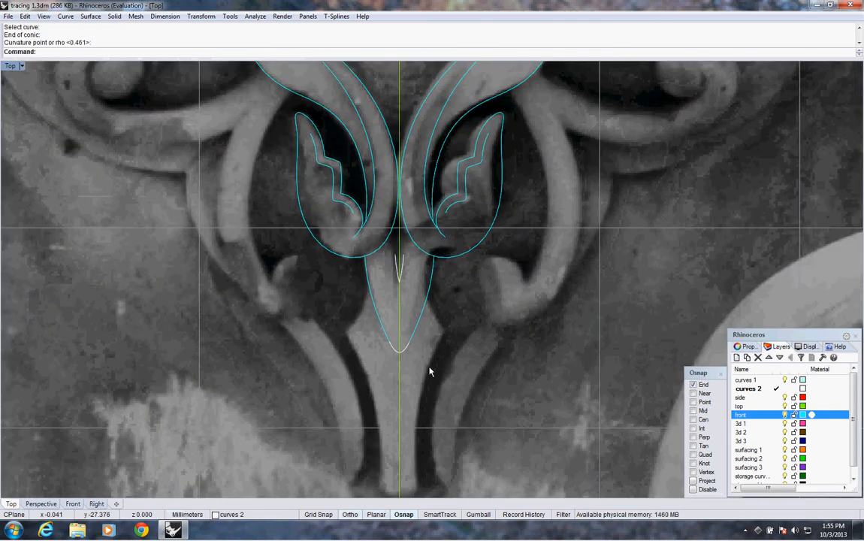
Step: Join the two trimmed stem sides and the rounded conic tip into one open curve
right_click(138, 45)
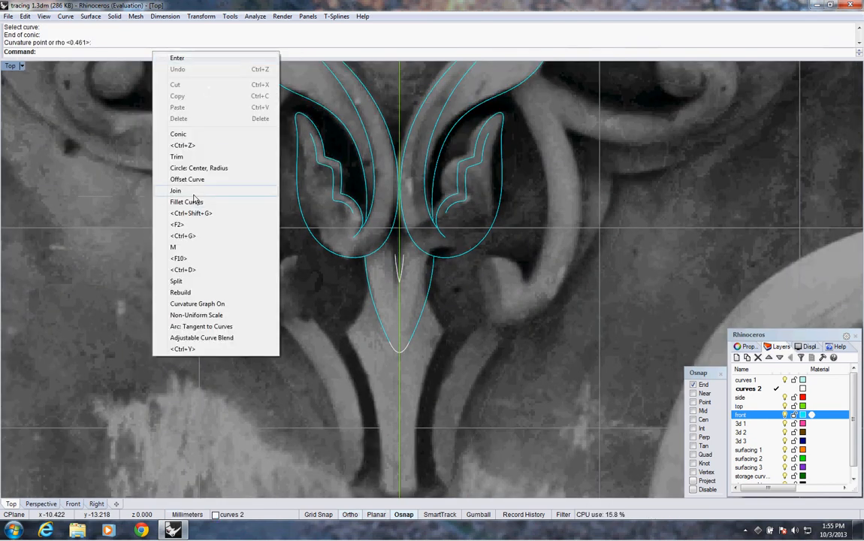
left_click(242, 192)
left_click(423, 319)
left_click(403, 353)
left_click(386, 337)
right_click(378, 350)
scroll(408, 268, "up", 3)
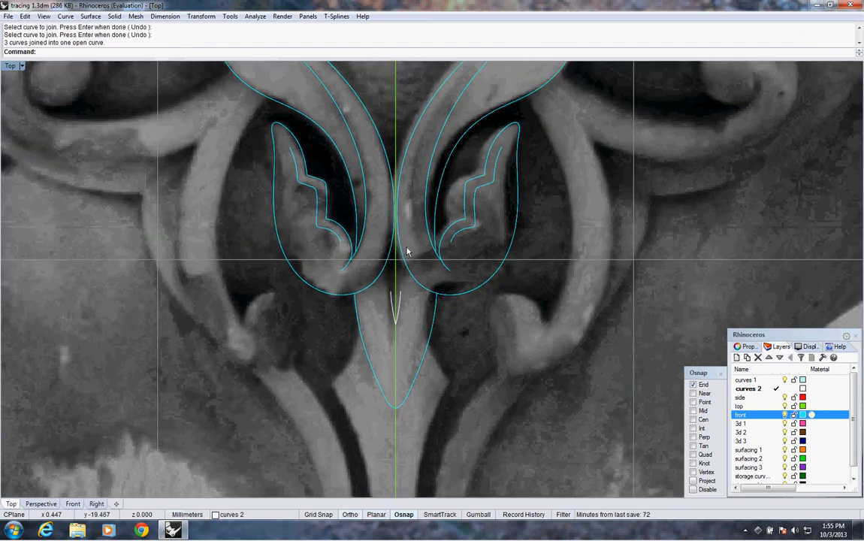
Step: Extend both upper ends of the small inner offset curve to the two leaf outline curves as boundaries, using the Natural extension type
left_click(65, 16)
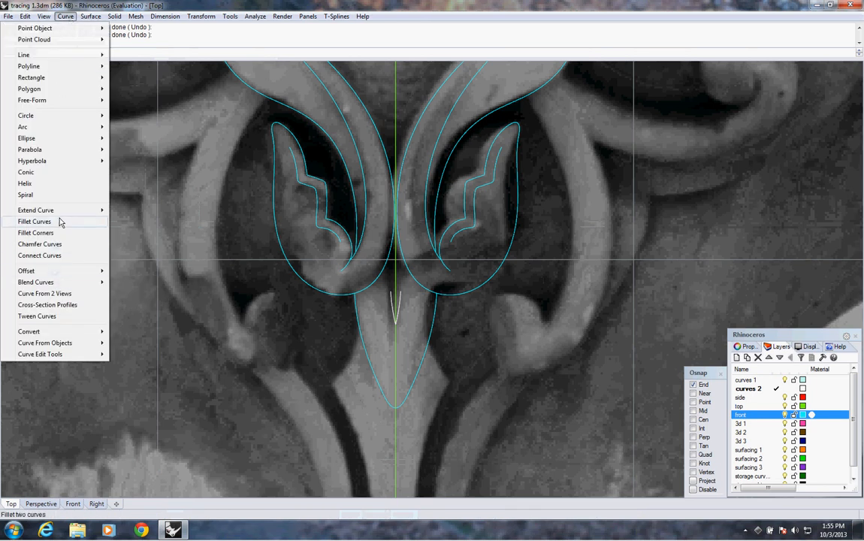
mouse_move(58, 210)
left_click(143, 211)
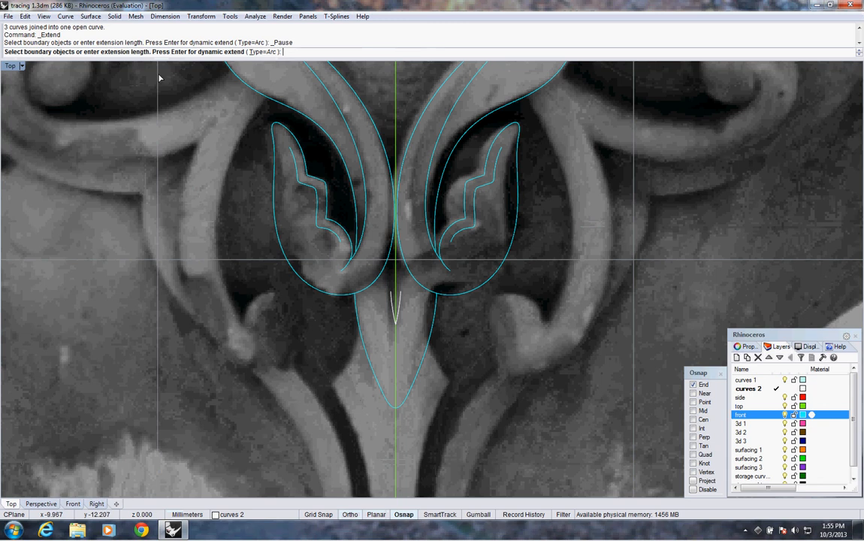
left_click(384, 274)
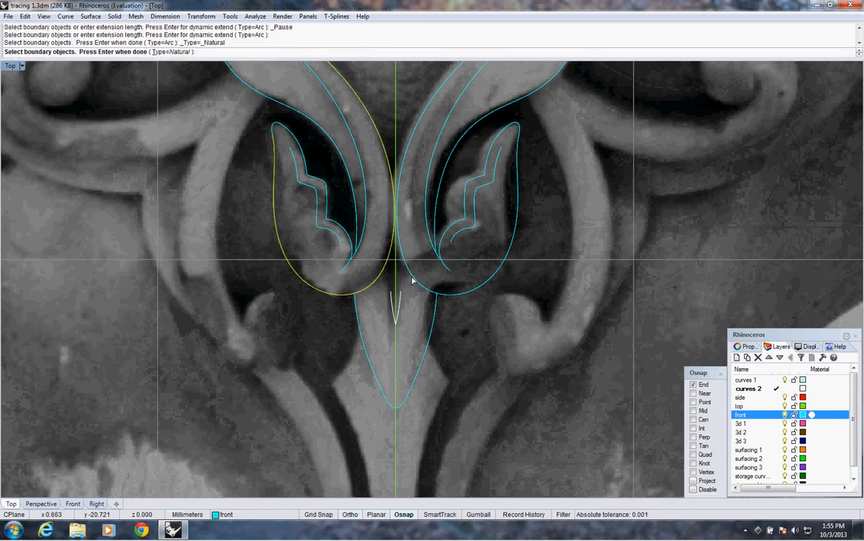
left_click(411, 281)
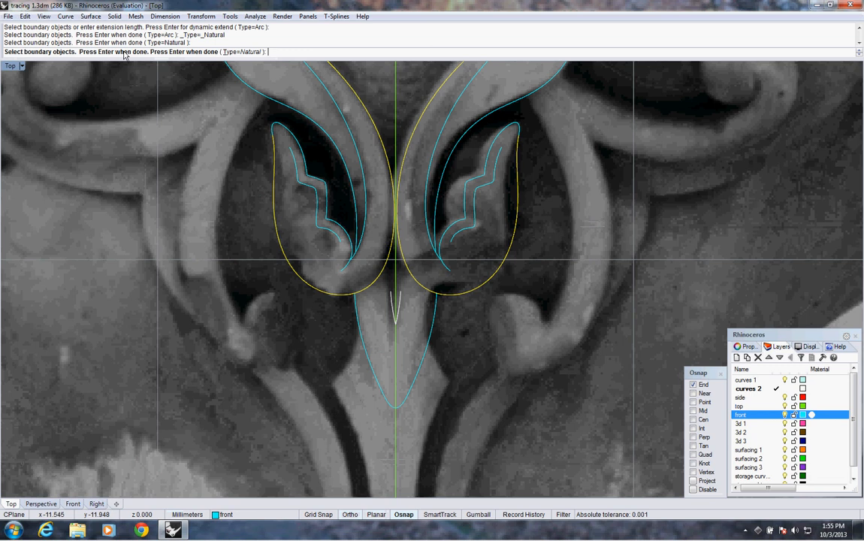
key("Return")
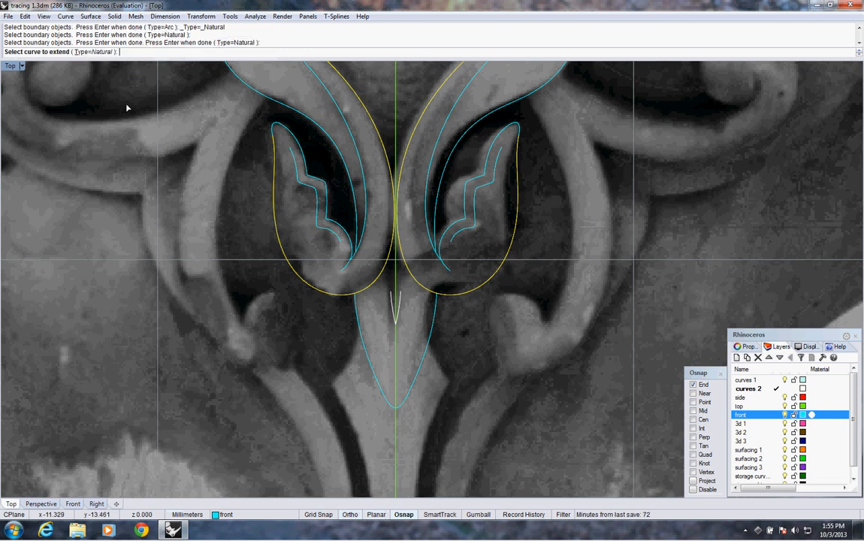
left_click(392, 300)
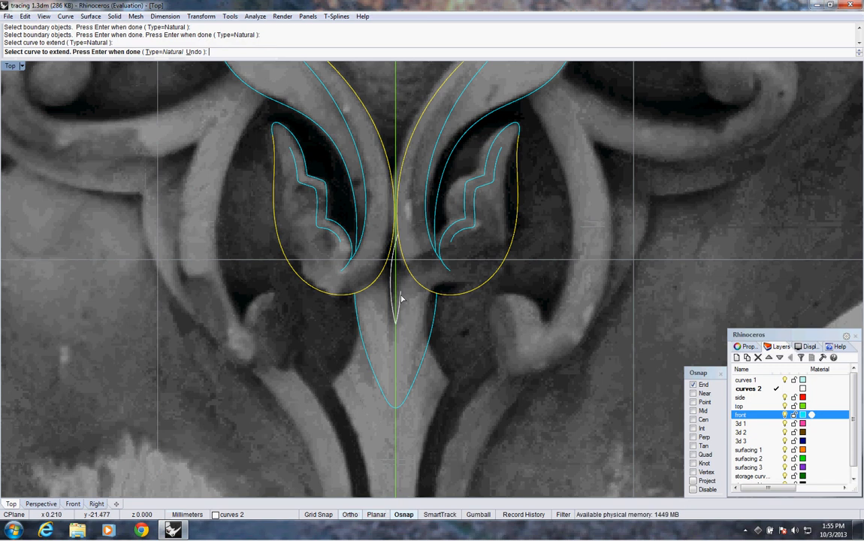
left_click(401, 299)
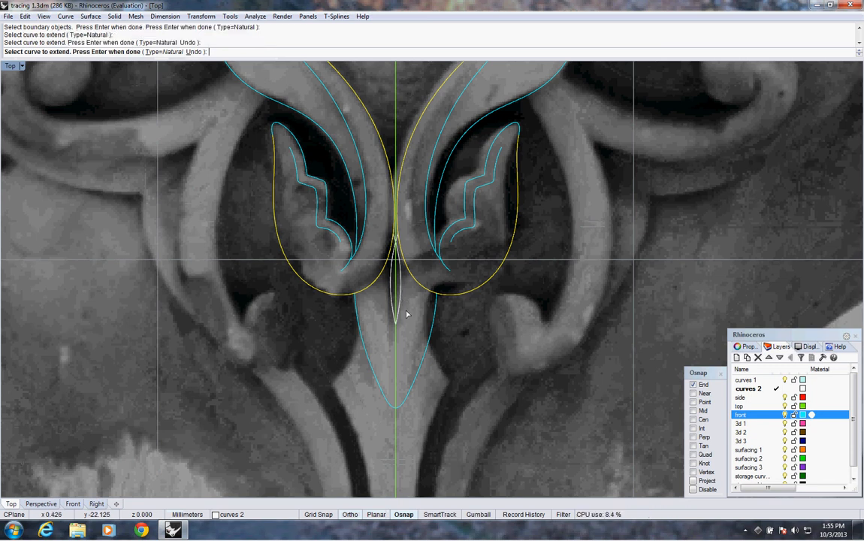
key("Return")
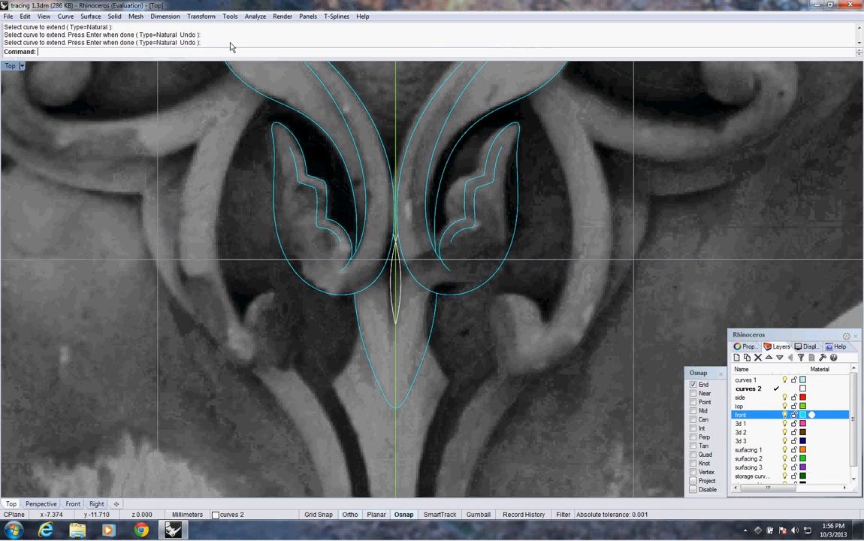
Step: Fillet the crossing upper ends of the small inner offset curve with radius 0, trimming them to a sharp point
right_click(231, 51)
left_click(260, 170)
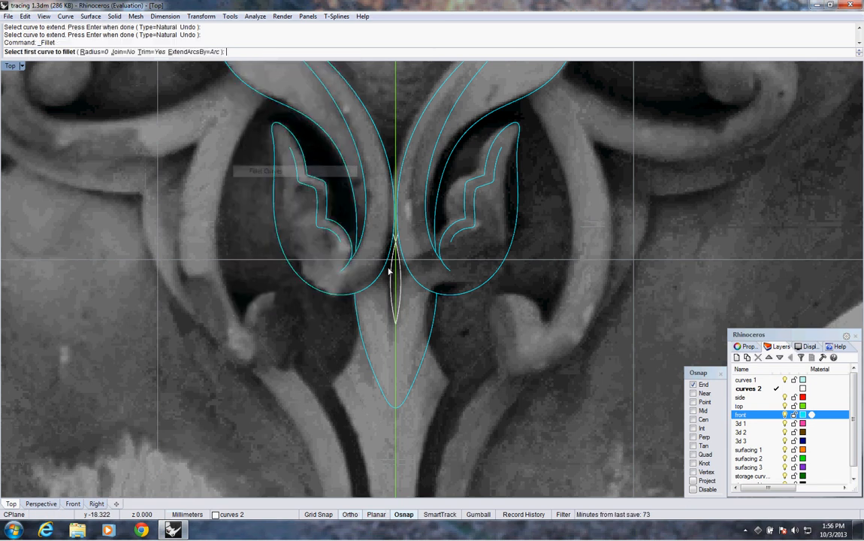
left_click(391, 278)
left_click(401, 274)
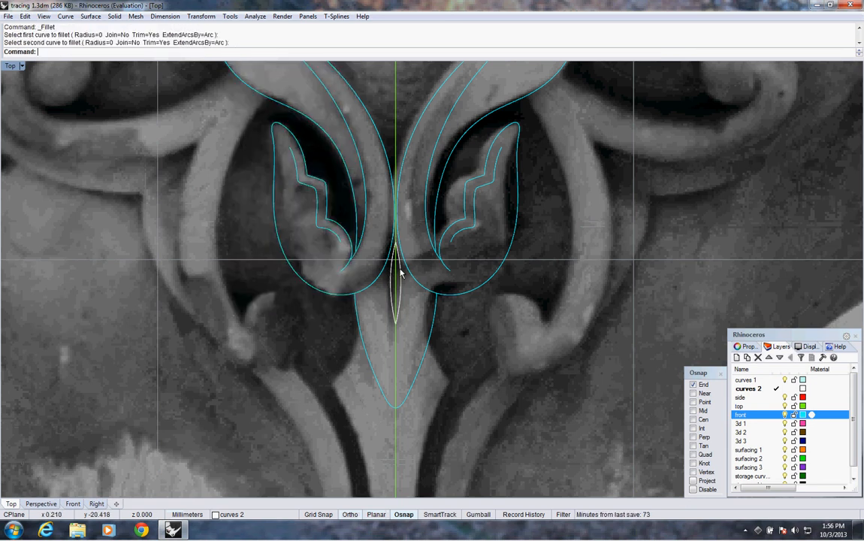
Step: Move the small pointed inner curve on the central stem to the front layer
left_click(396, 305)
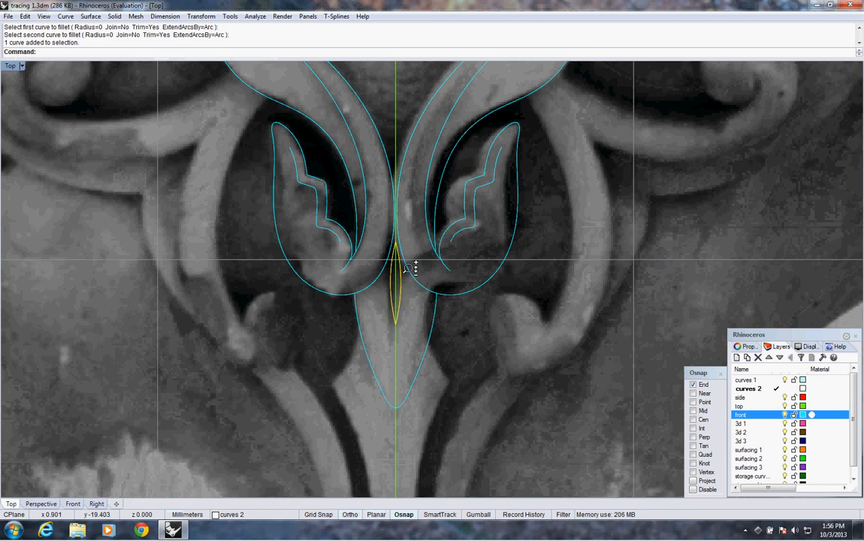
scroll(395, 305, "down", 5)
key("F4")
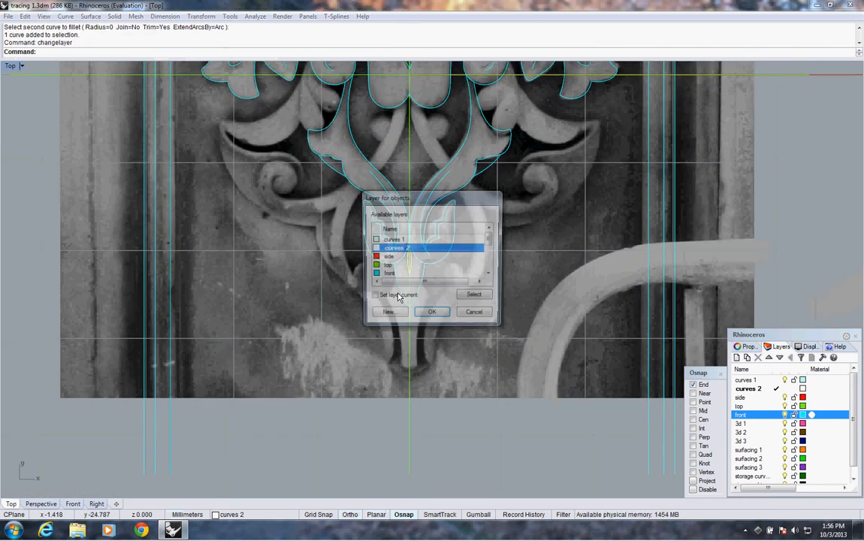
left_click(409, 275)
left_click(425, 315)
scroll(436, 297, "down", 4)
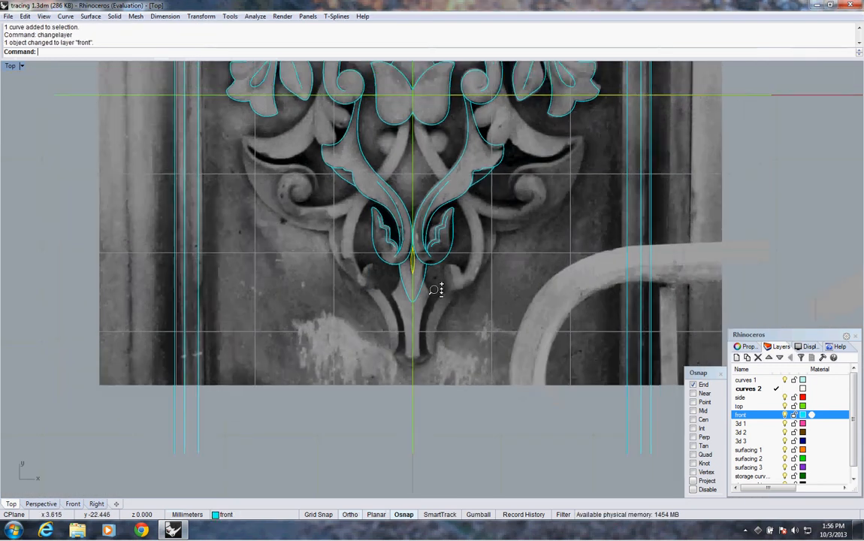
right_click_drag(353, 360, 356, 406)
key("Escape")
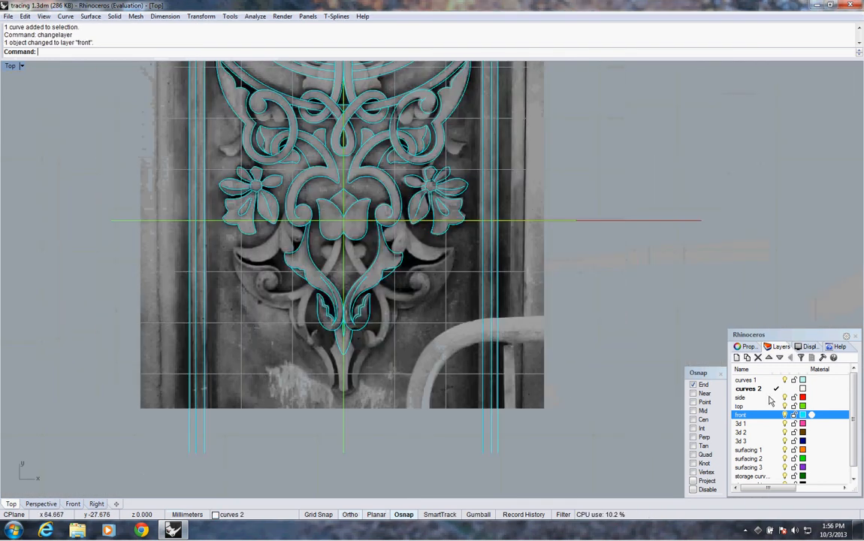
Step: Turn off the top layer and hide the background bitmap in the Top view
left_click(784, 406)
right_click_drag(422, 234, 416, 278)
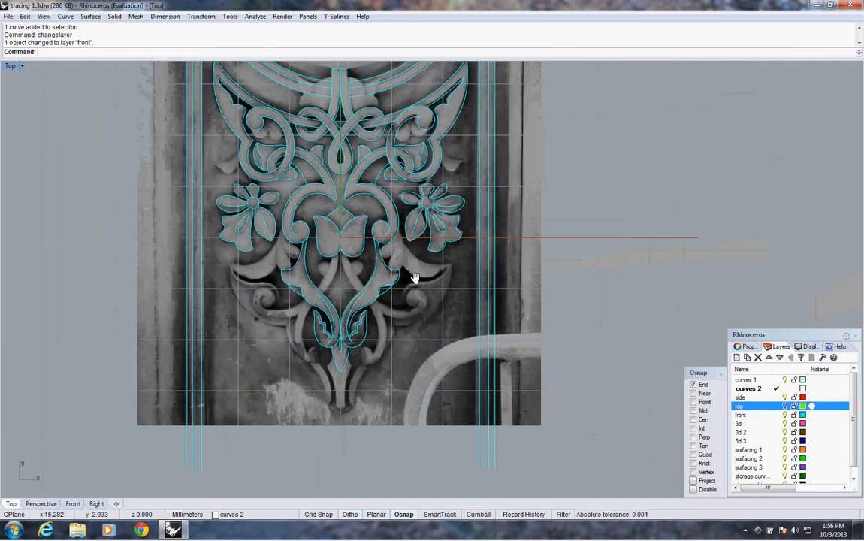
right_click(129, 55)
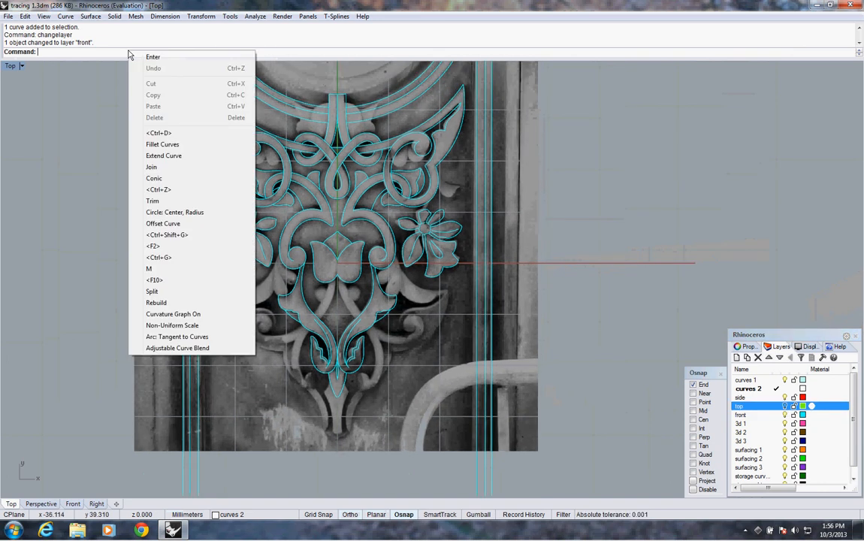
left_click(25, 17)
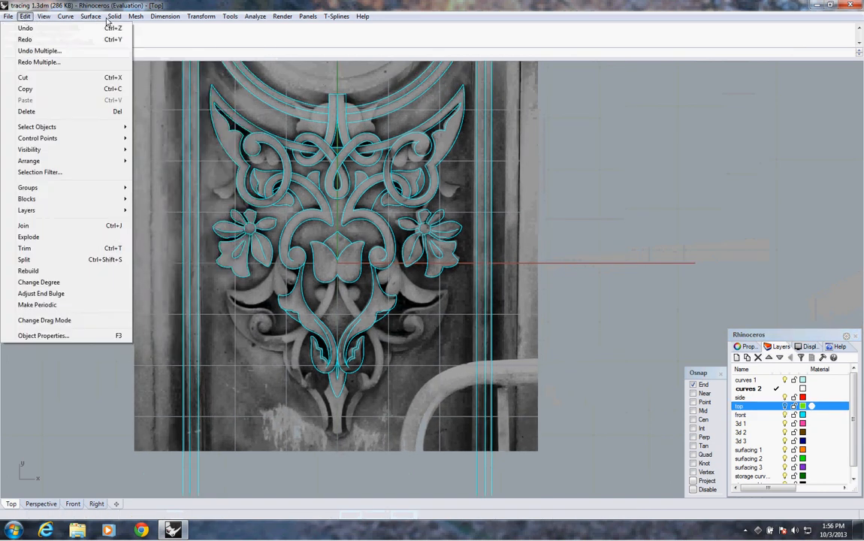
mouse_move(76, 170)
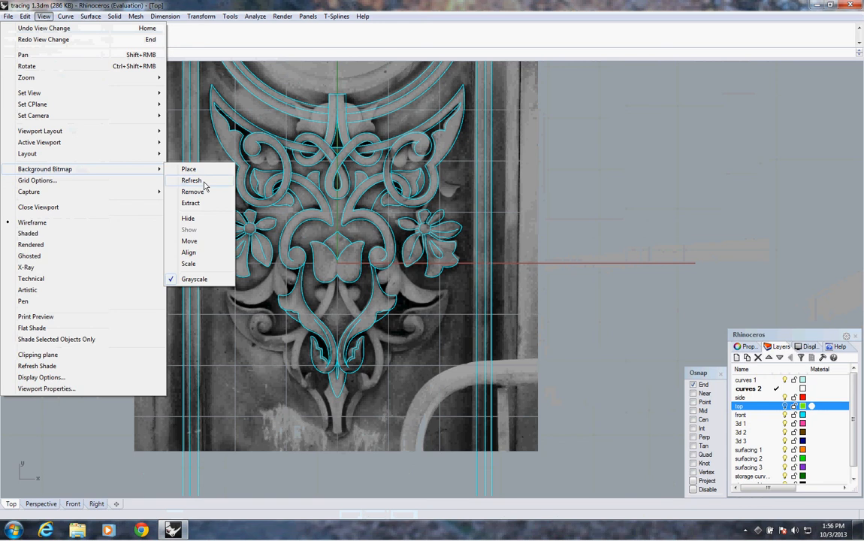
left_click(192, 218)
scroll(436, 313, "down", 5)
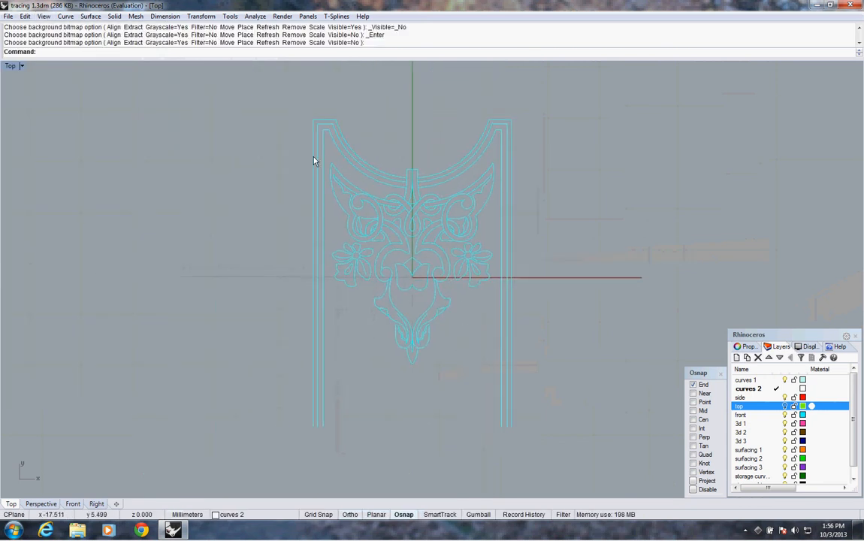
Step: Select all the traced ornament and border curves and change them to the curves 2 layer
left_click_drag(292, 92, 582, 454)
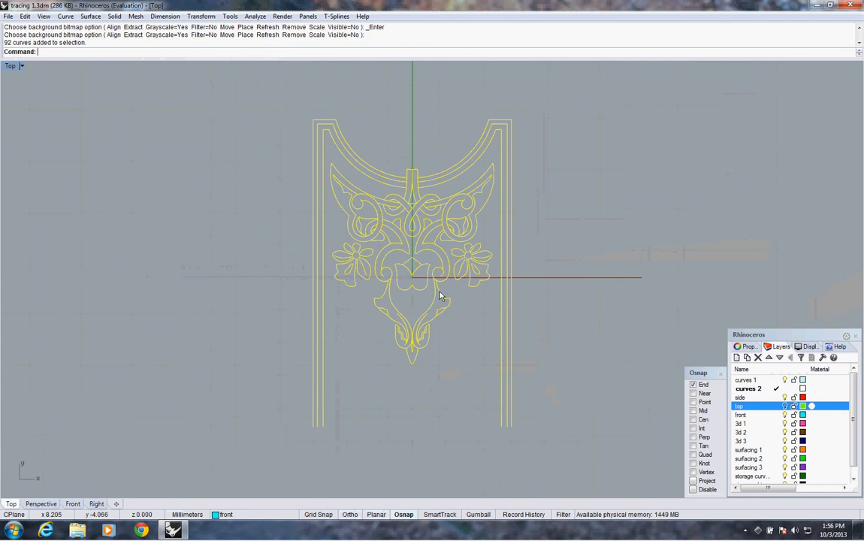
key("Return")
left_click(427, 314)
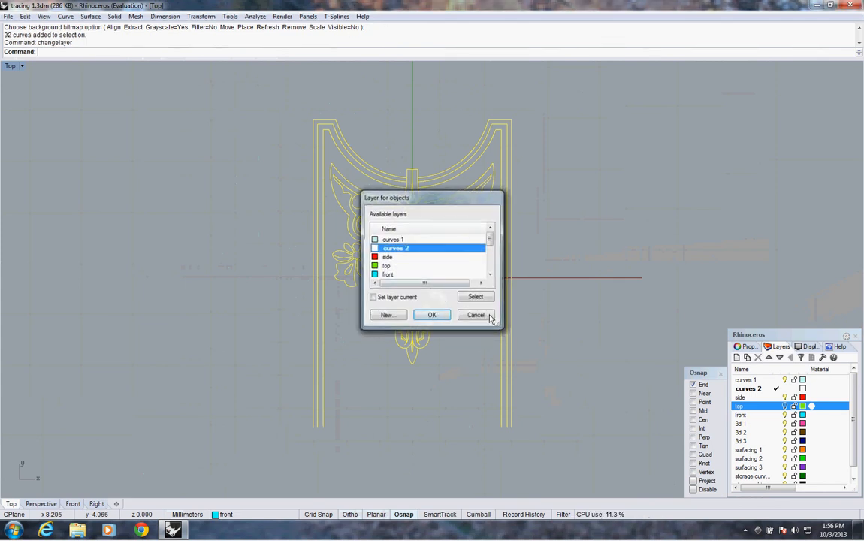
left_click(534, 313)
right_click_drag(463, 311, 476, 306)
scroll(469, 314, "up", 1)
scroll(469, 315, "up", 1)
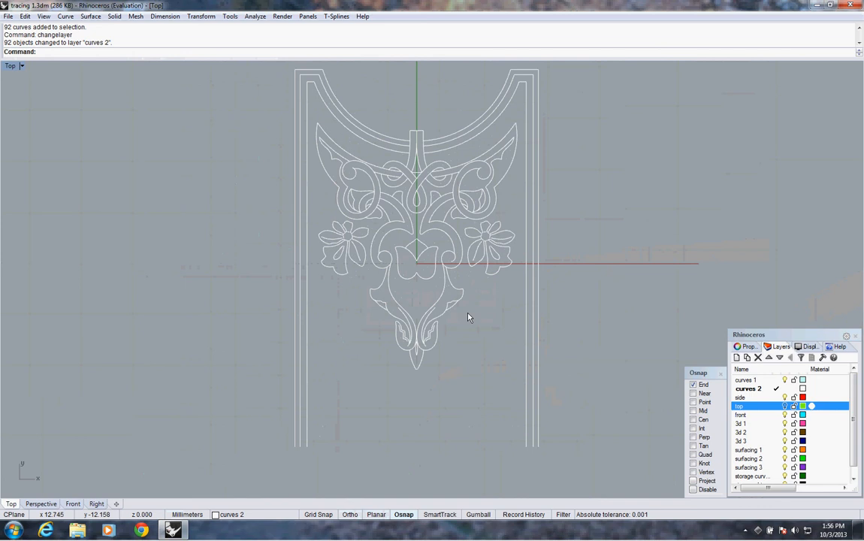
right_click_drag(469, 314, 475, 316)
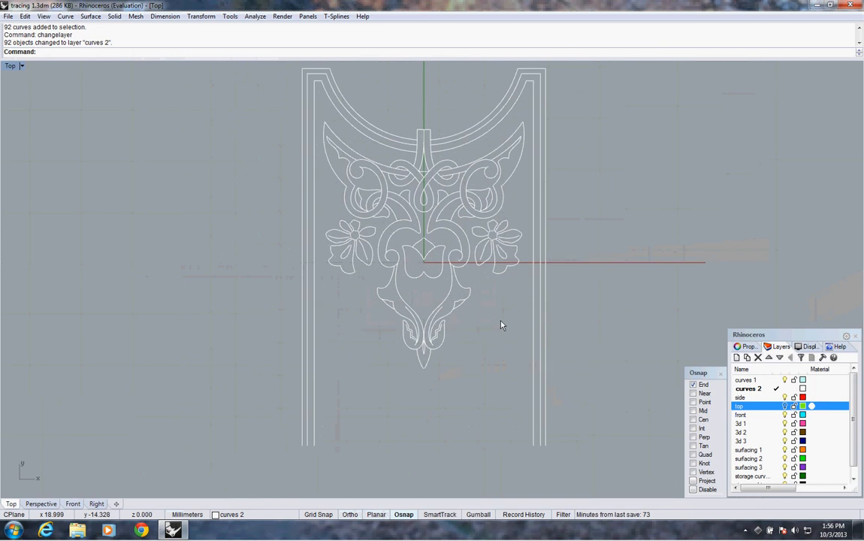